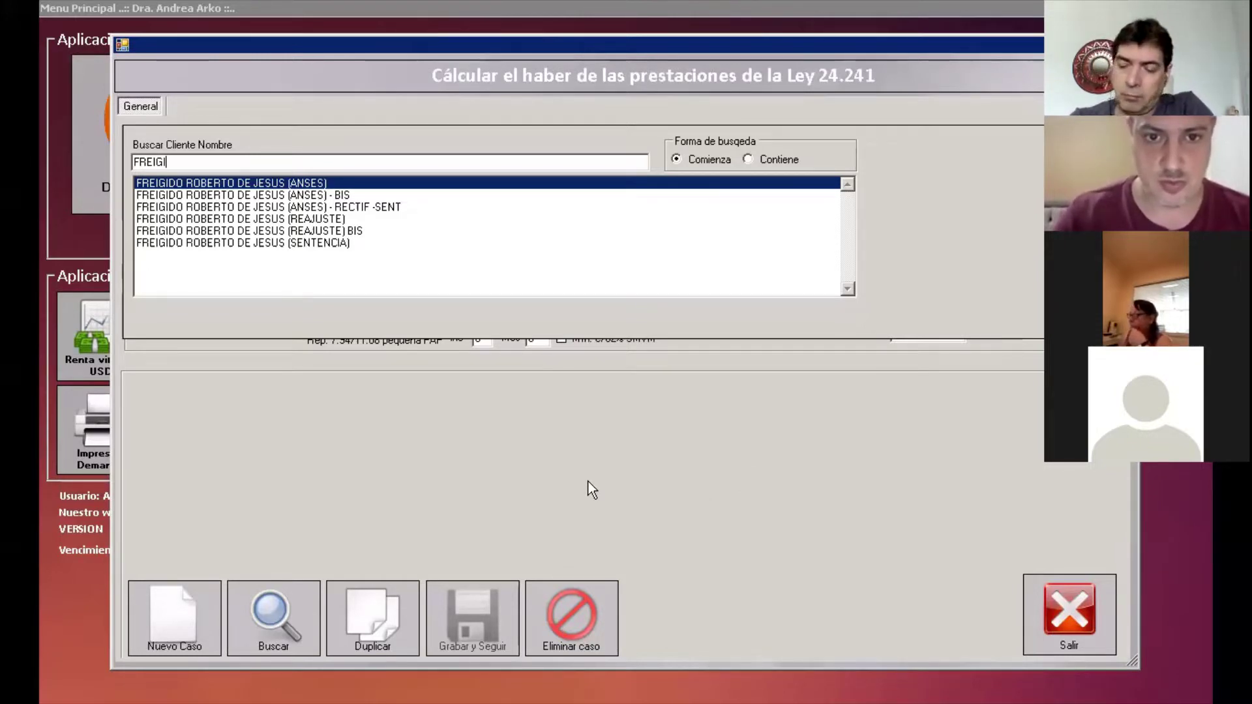
- Load the client's first ANSES case into the Ley 24.241 calculator and save it
key("Return")
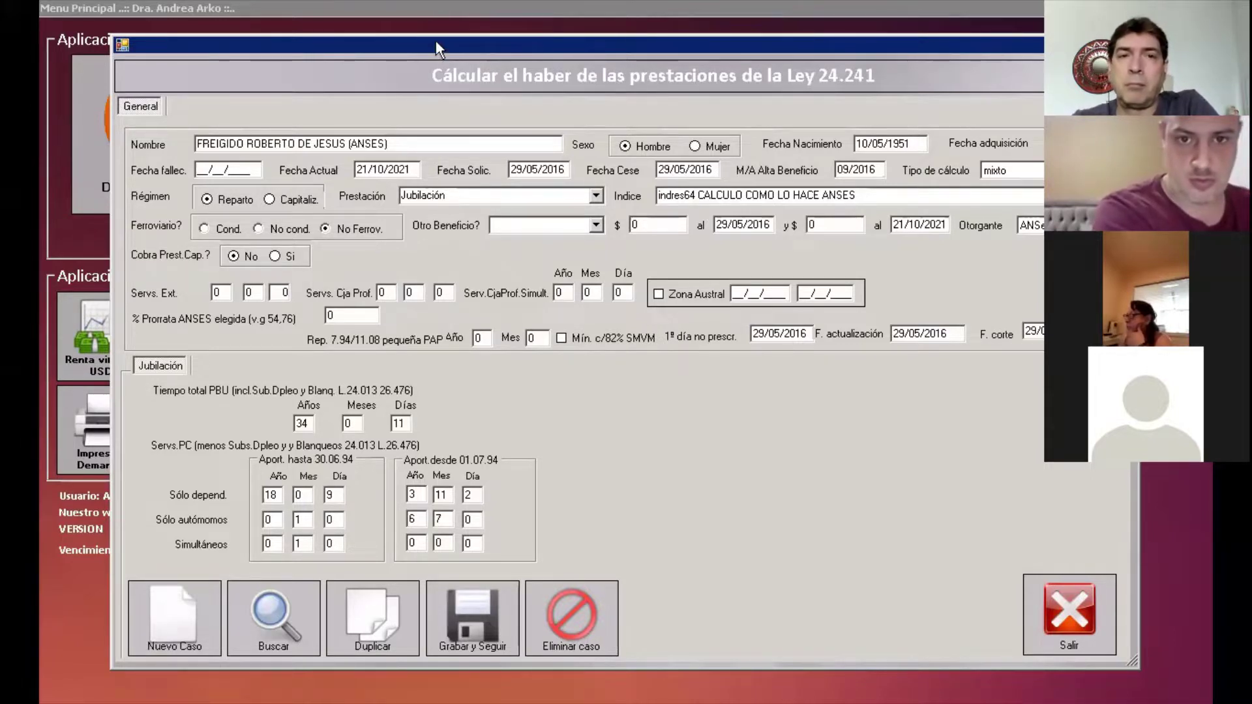
left_click_drag(435, 41, 429, 26)
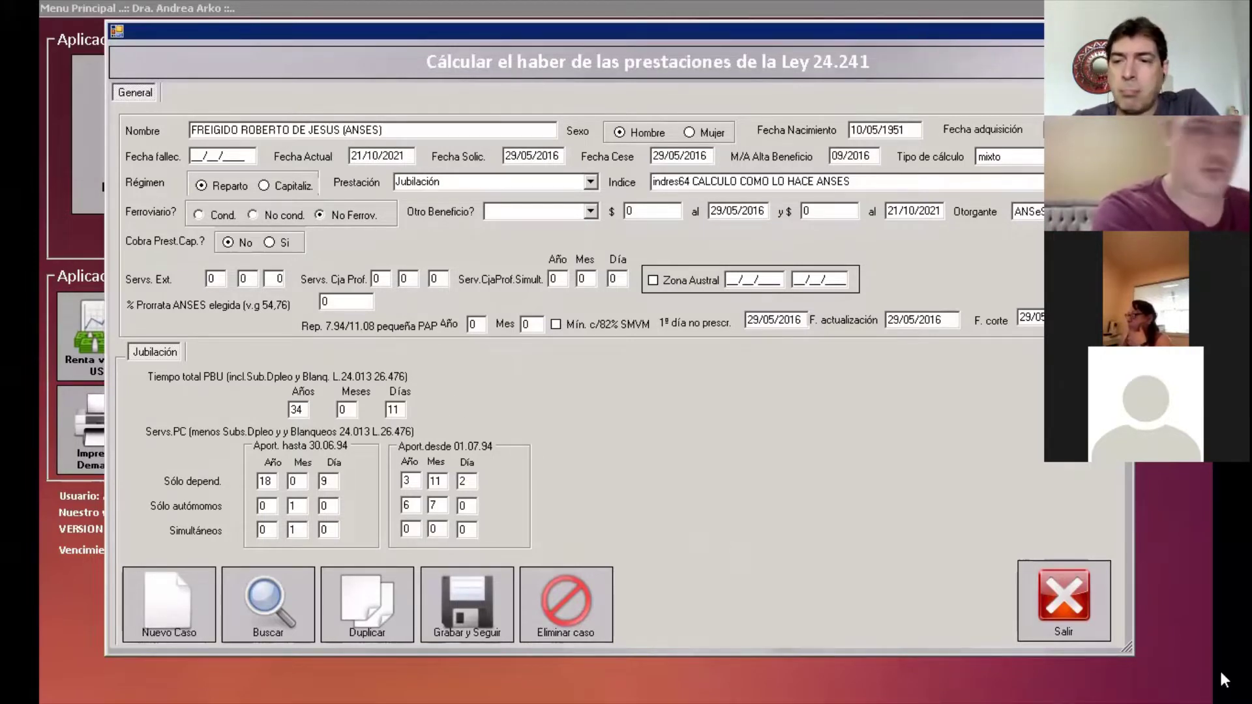
left_click(467, 567)
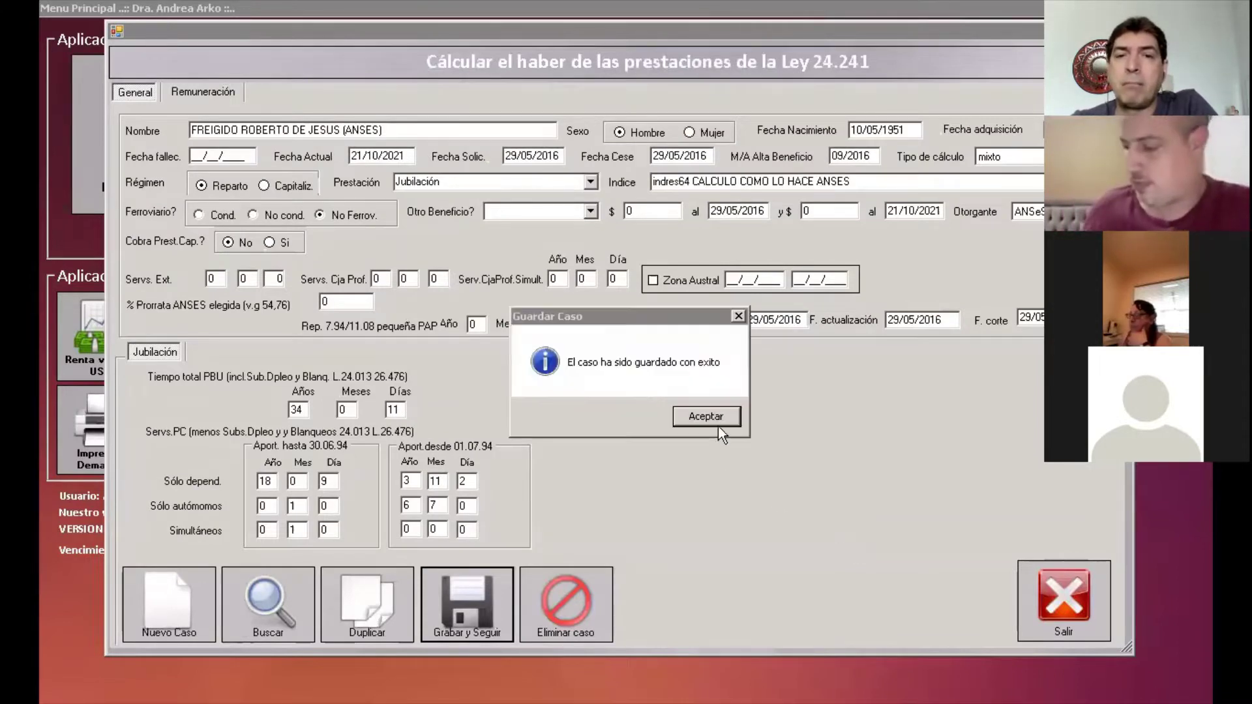
- Dismiss the case-saved confirmation and reposition the calculator window
left_click(717, 422)
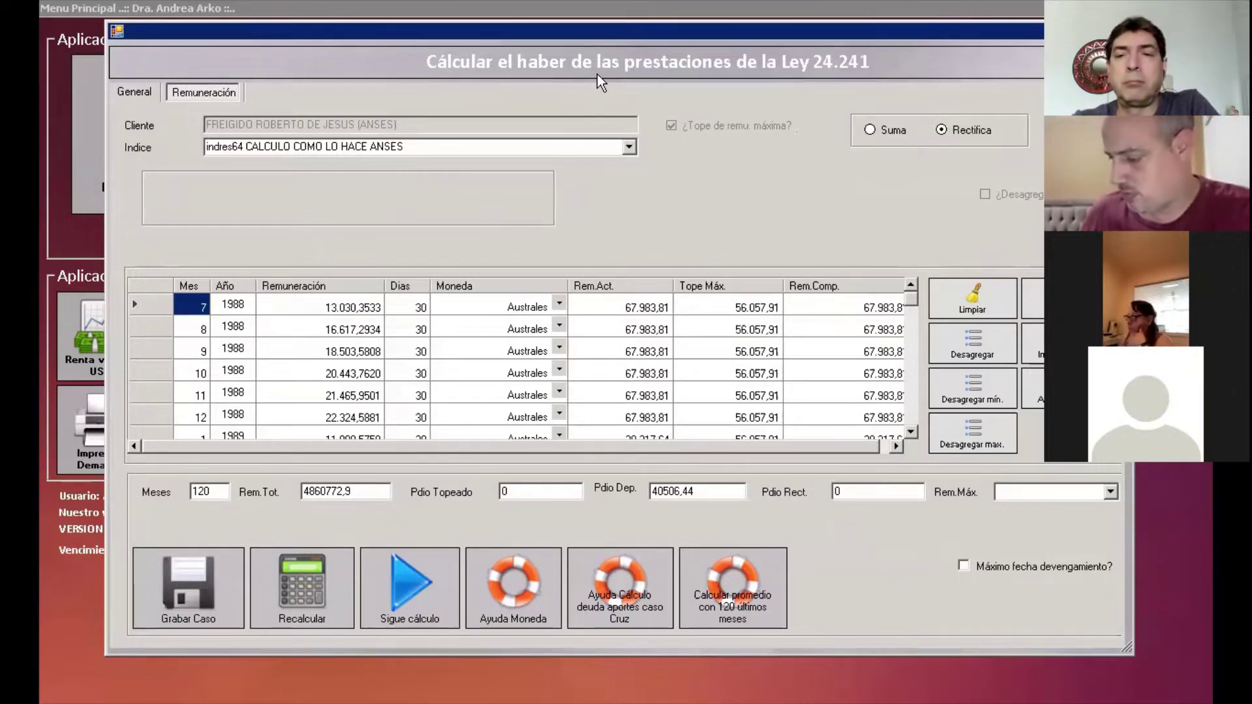
left_click_drag(595, 34, 582, 15)
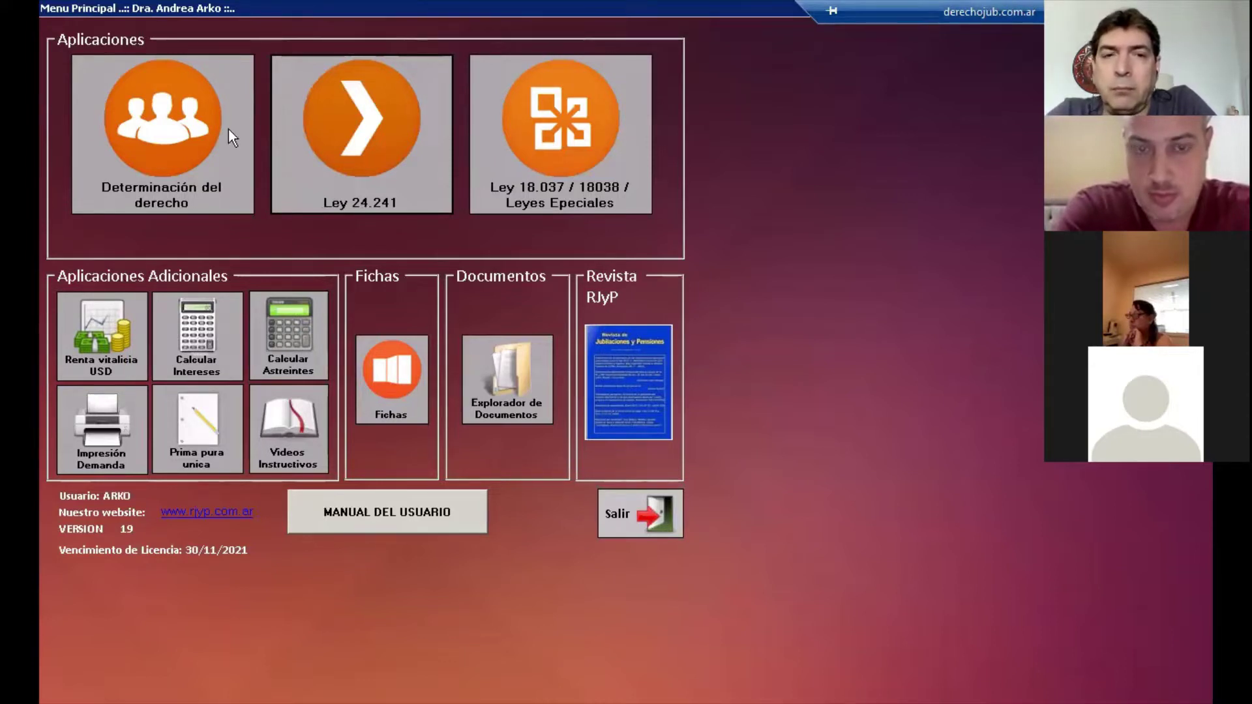
- Reopen the Ley 24.241 calculator, search 'FRE' and load the client's SENTENCIA case
left_click(313, 160)
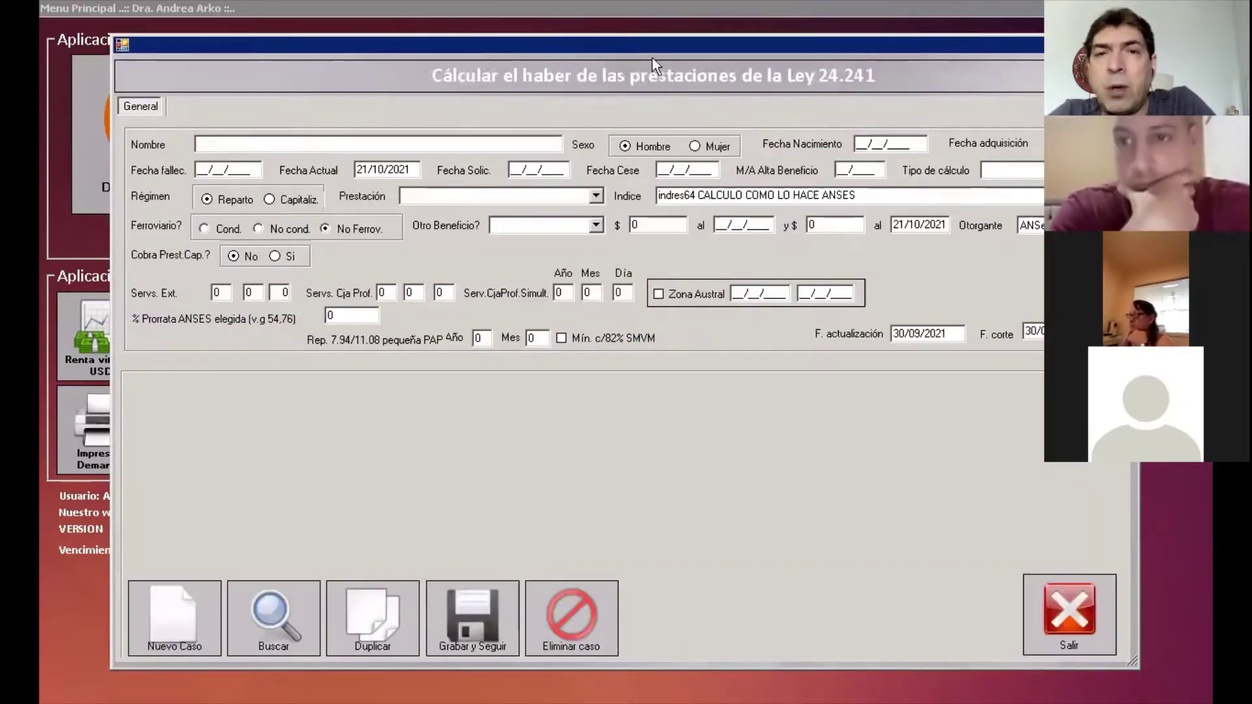
left_click_drag(641, 40, 636, 32)
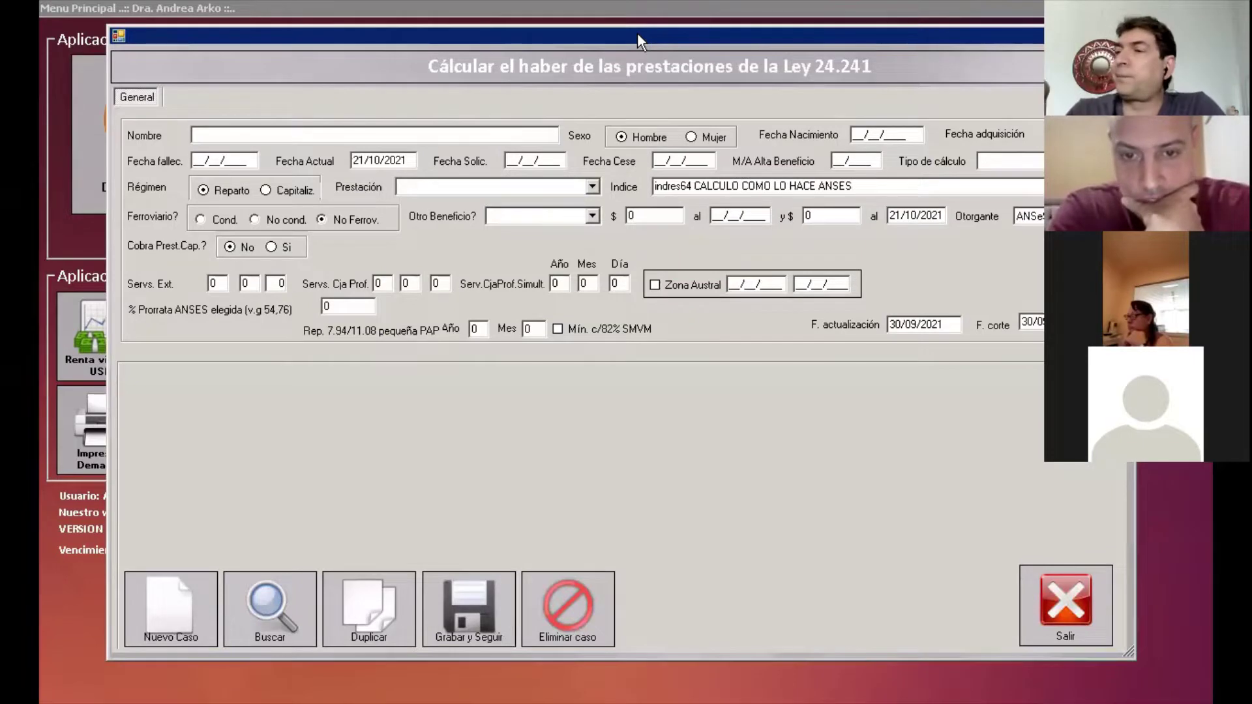
key("alt+b")
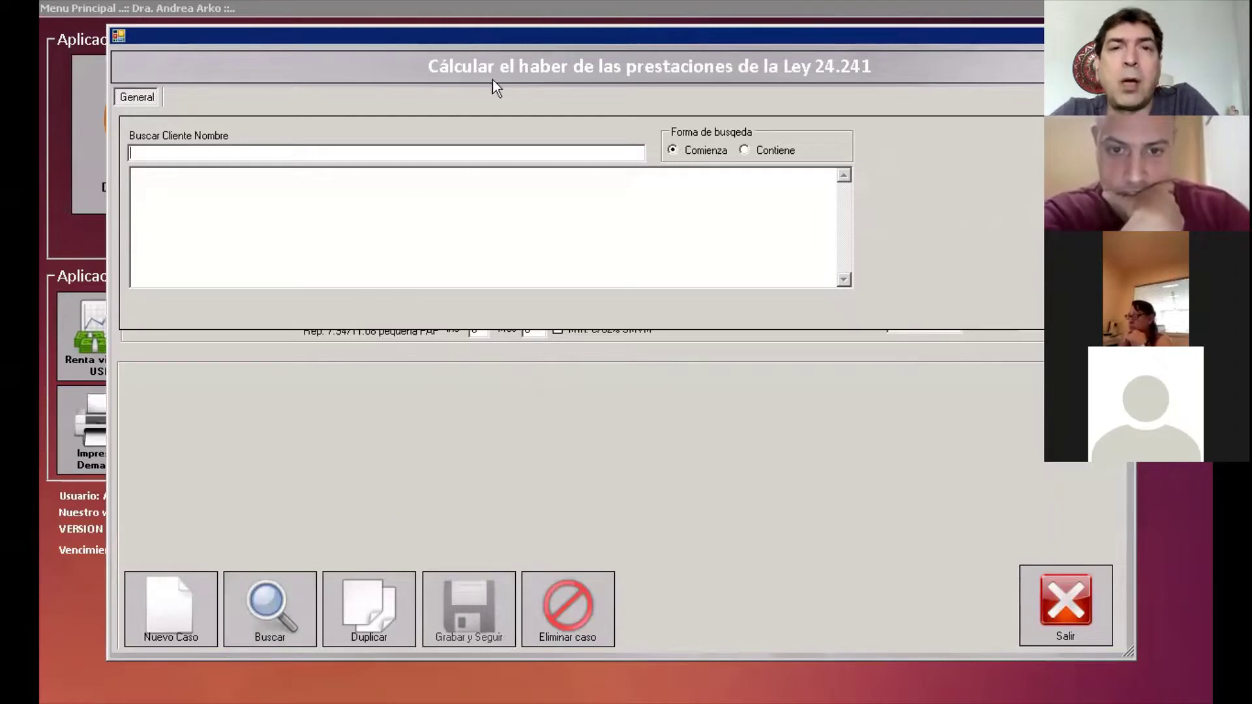
type("FREI")
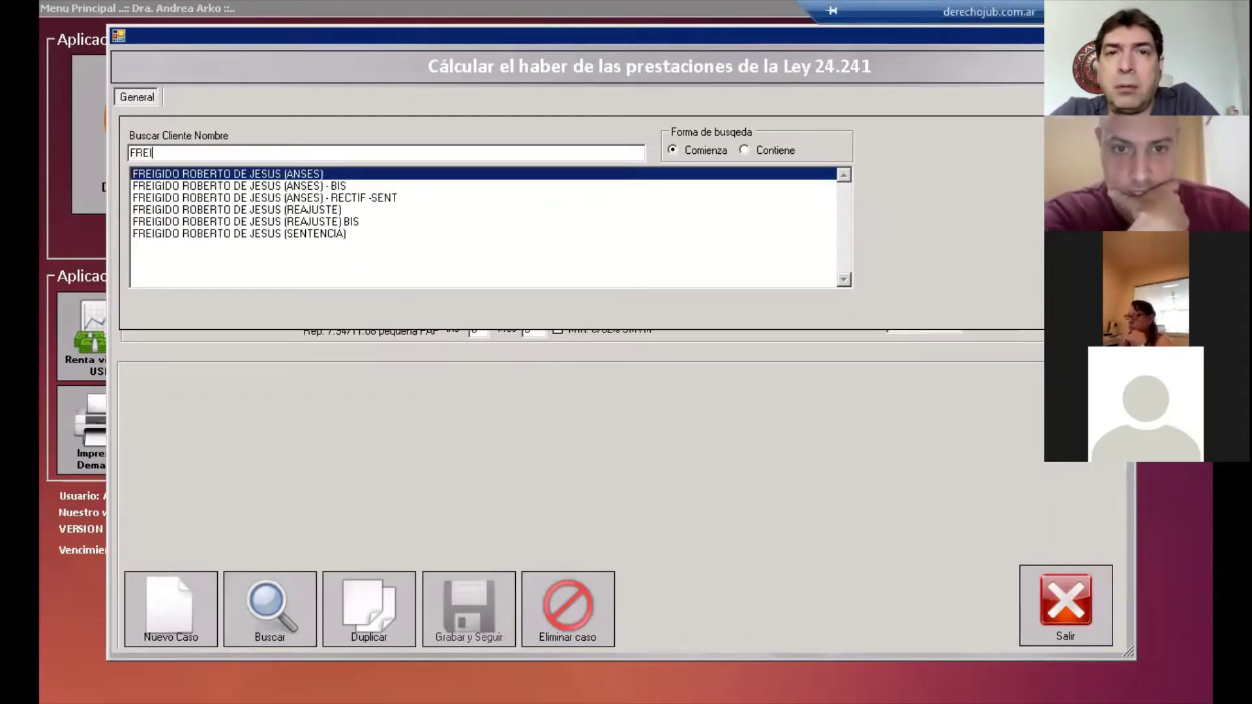
key("End")
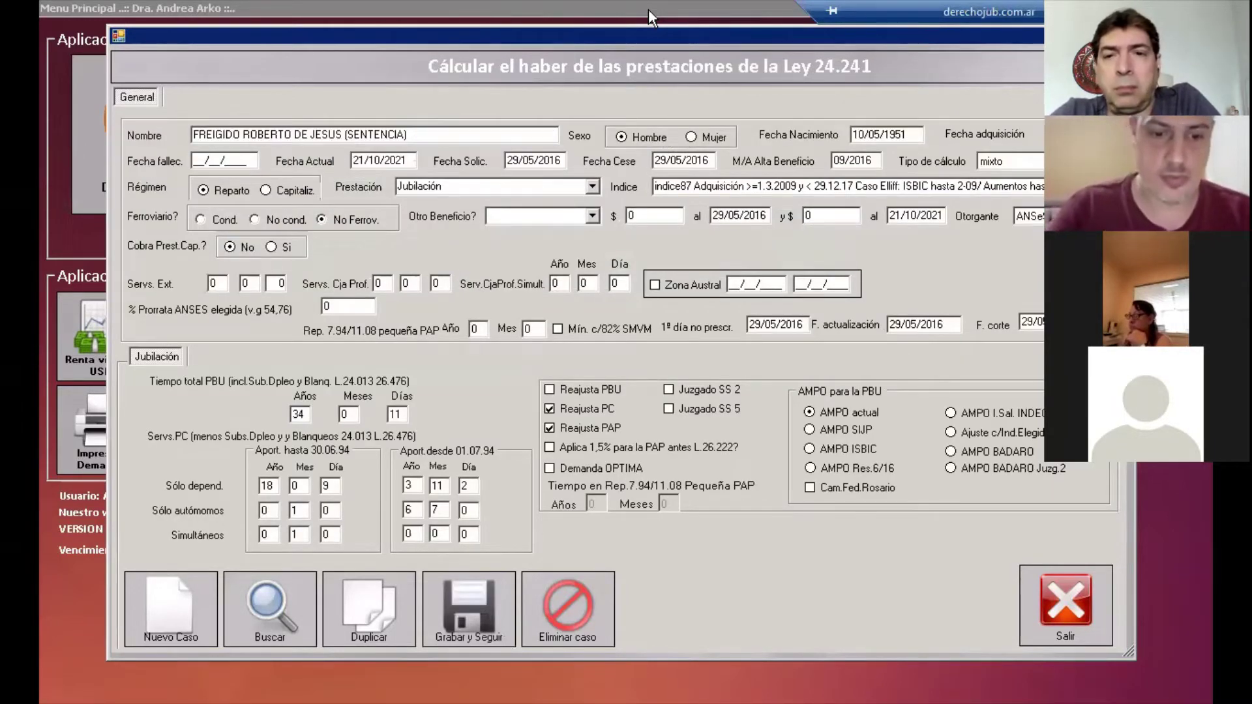
left_click_drag(726, 33, 672, 27)
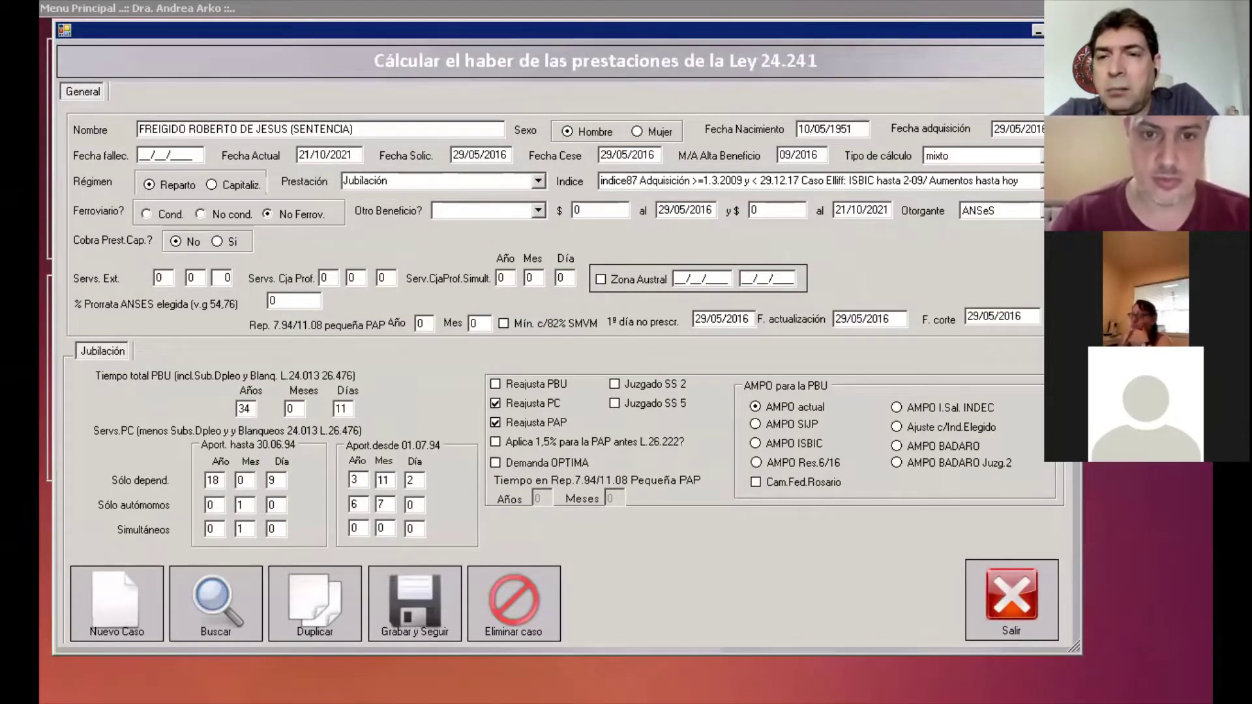
- Reload the client's SENTENCIA case from the case search results
left_click(898, 317)
left_click(1030, 317)
left_click(867, 319)
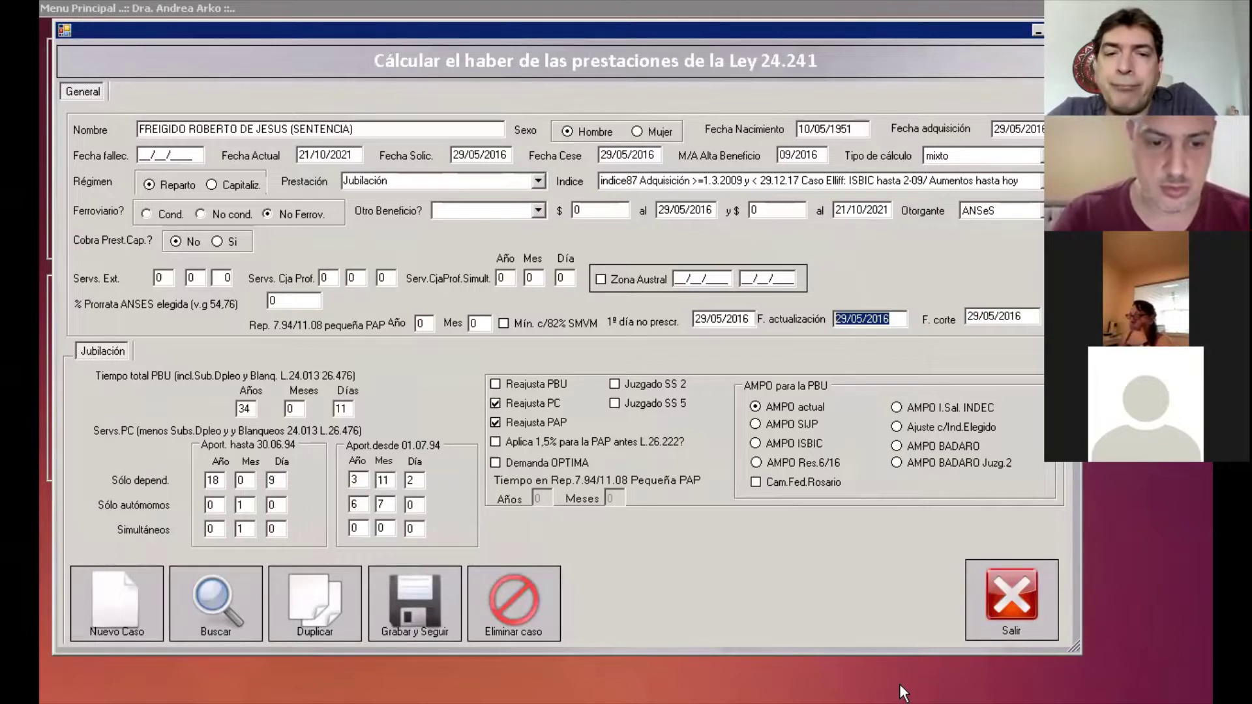
key("alt+b")
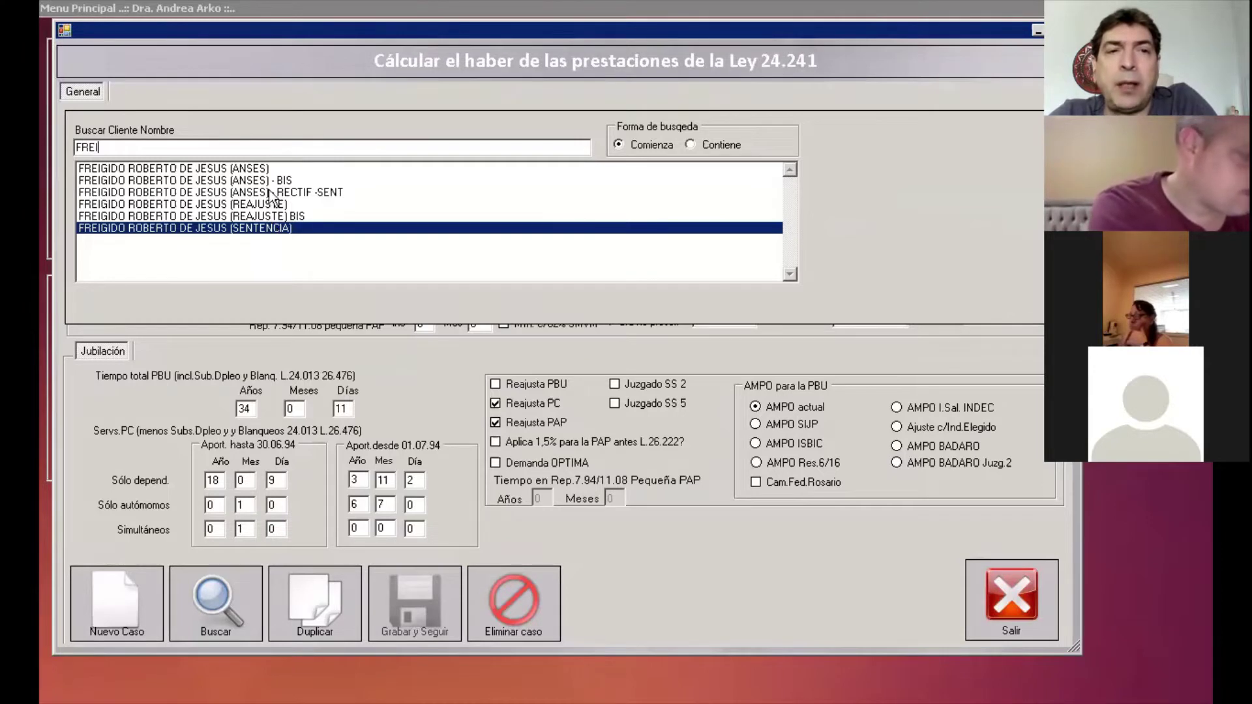
left_click(253, 195)
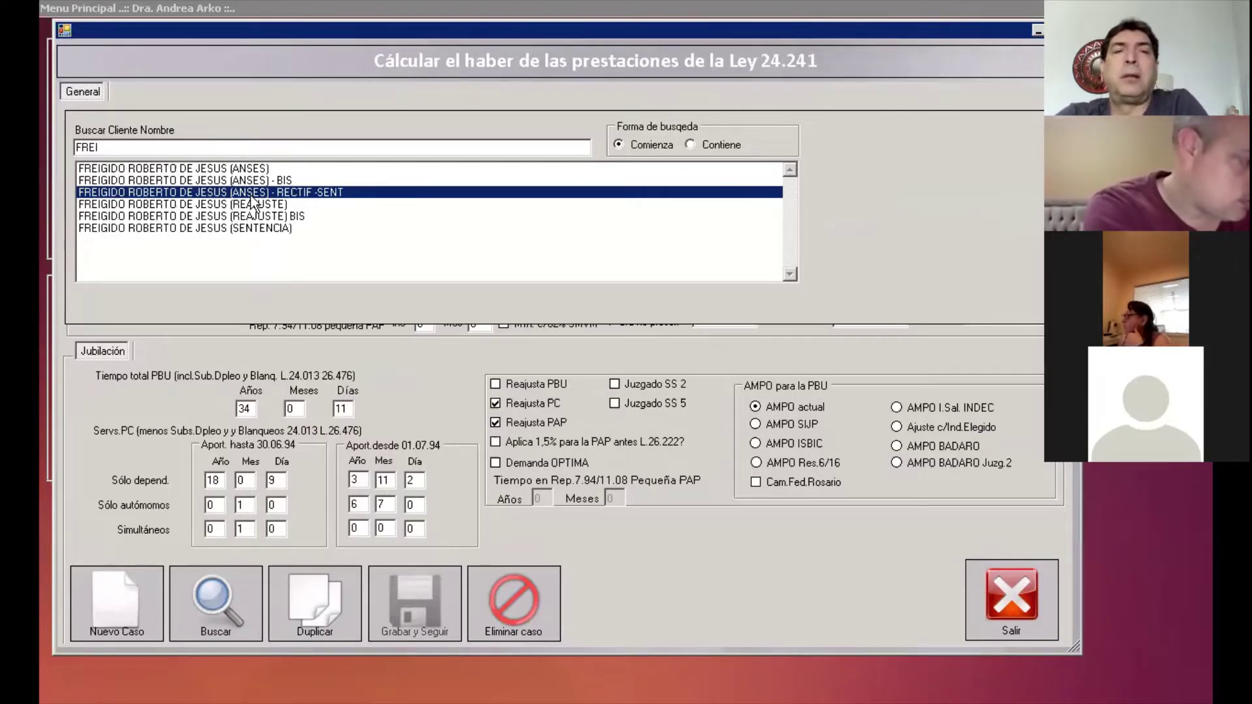
double_click(229, 228)
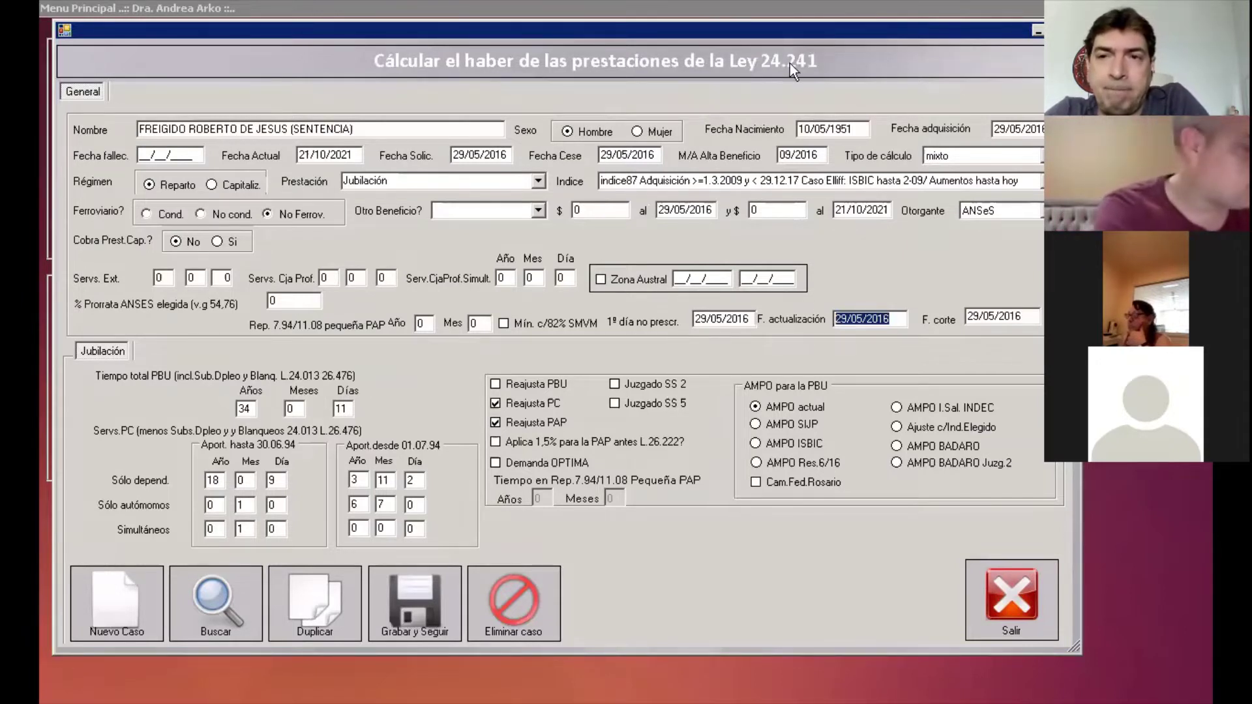
- Set both F. actualización and F. corte to 30/09/2021
type("3")
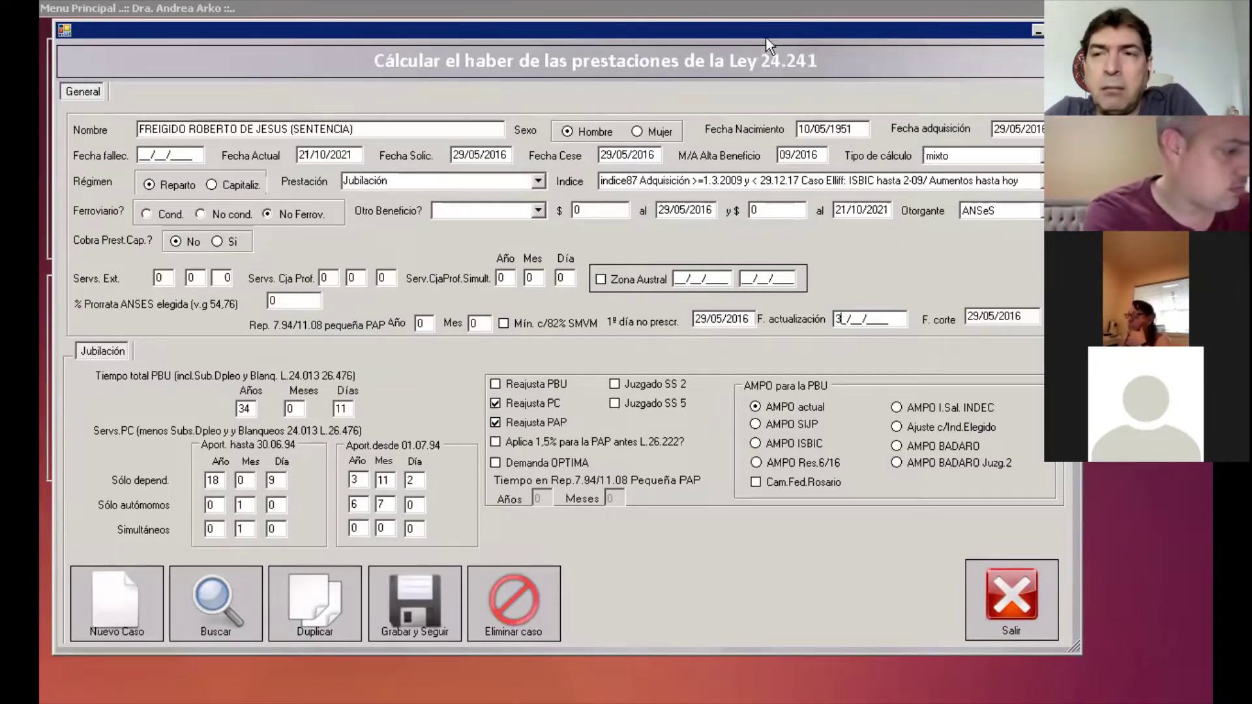
type("0/9")
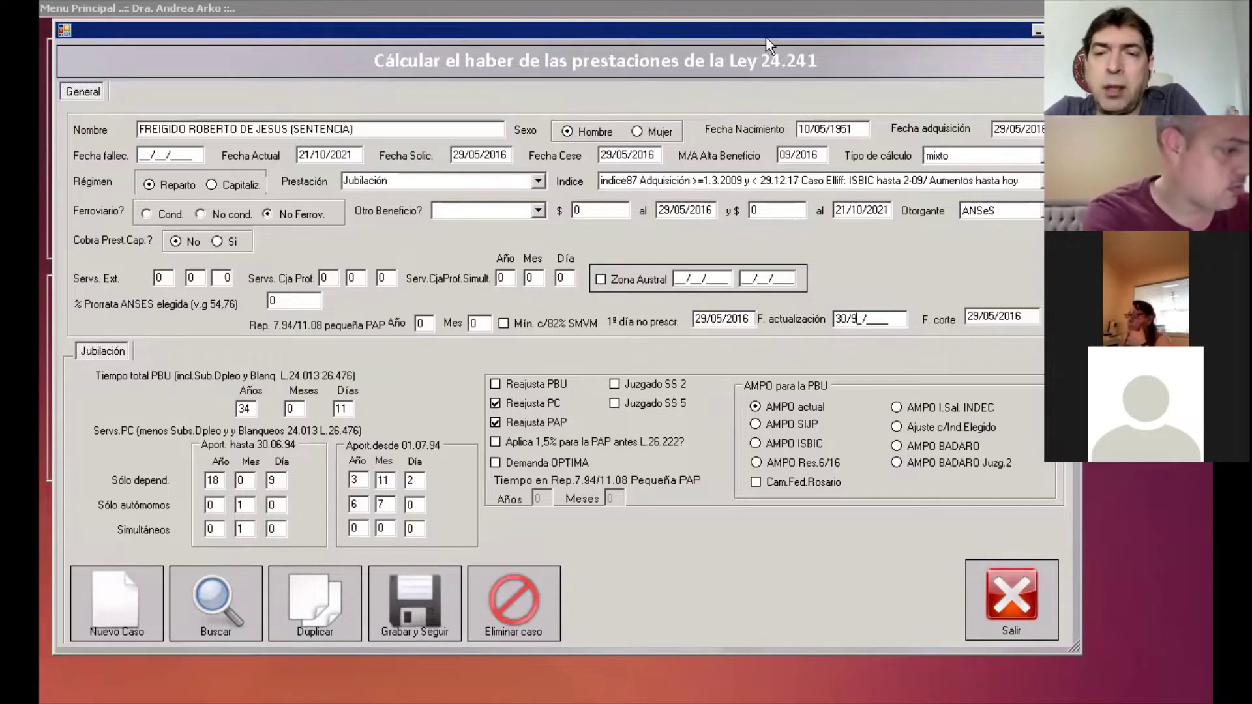
key("BackSpace")
type("0")
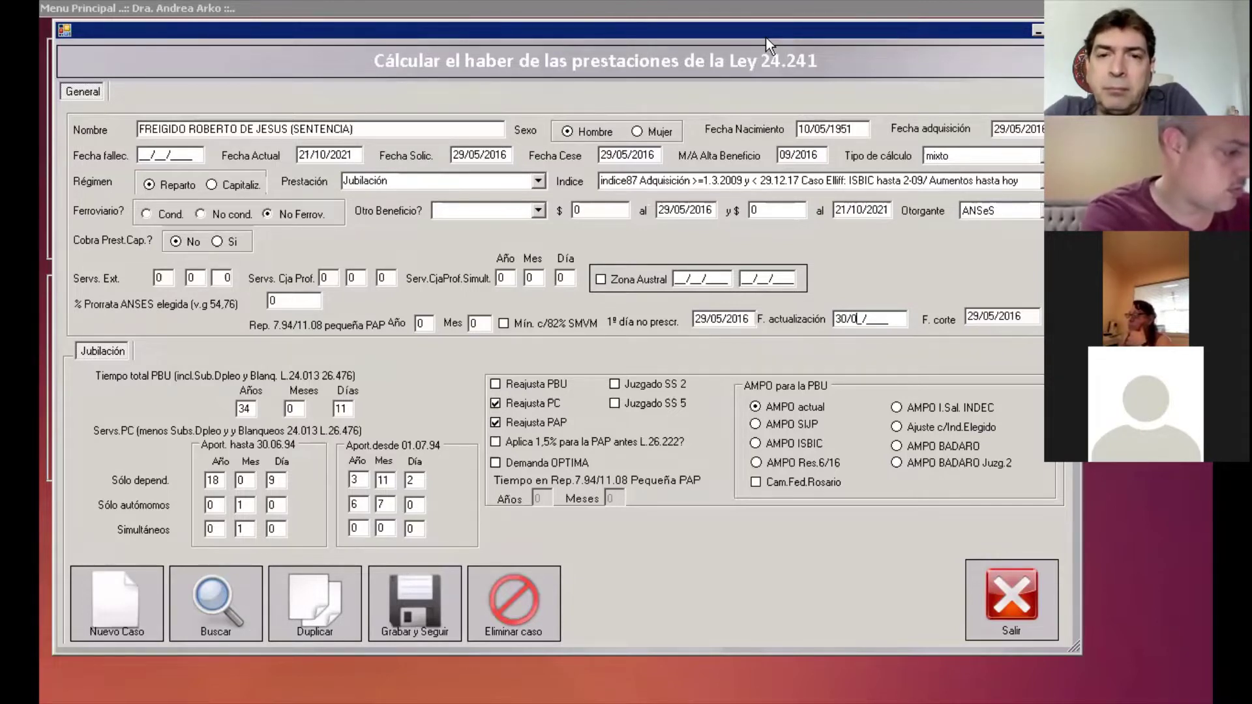
type("9201")
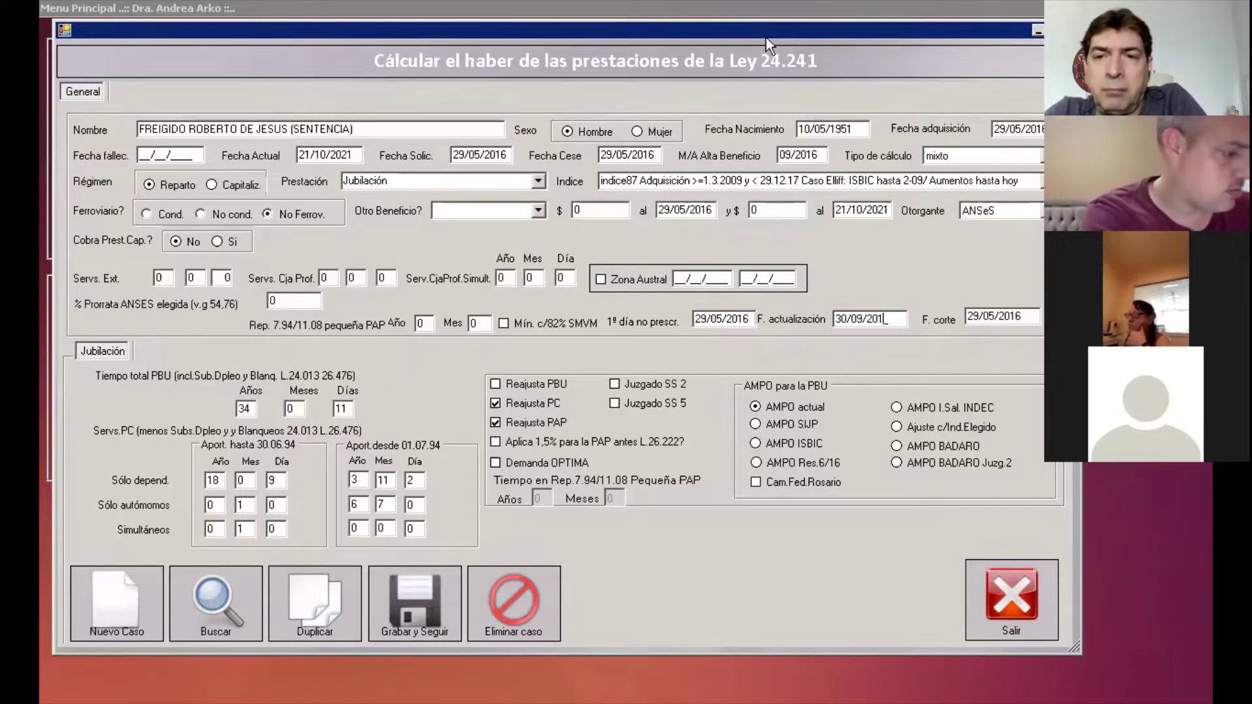
type("1")
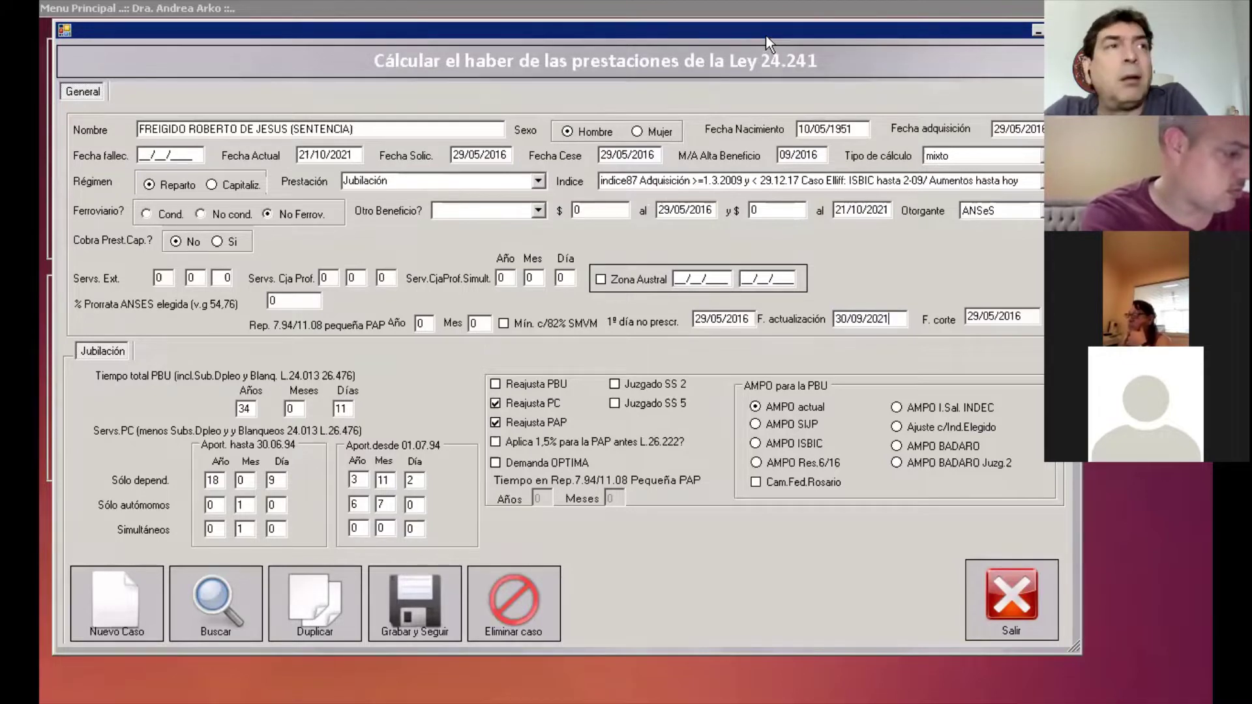
key("Tab")
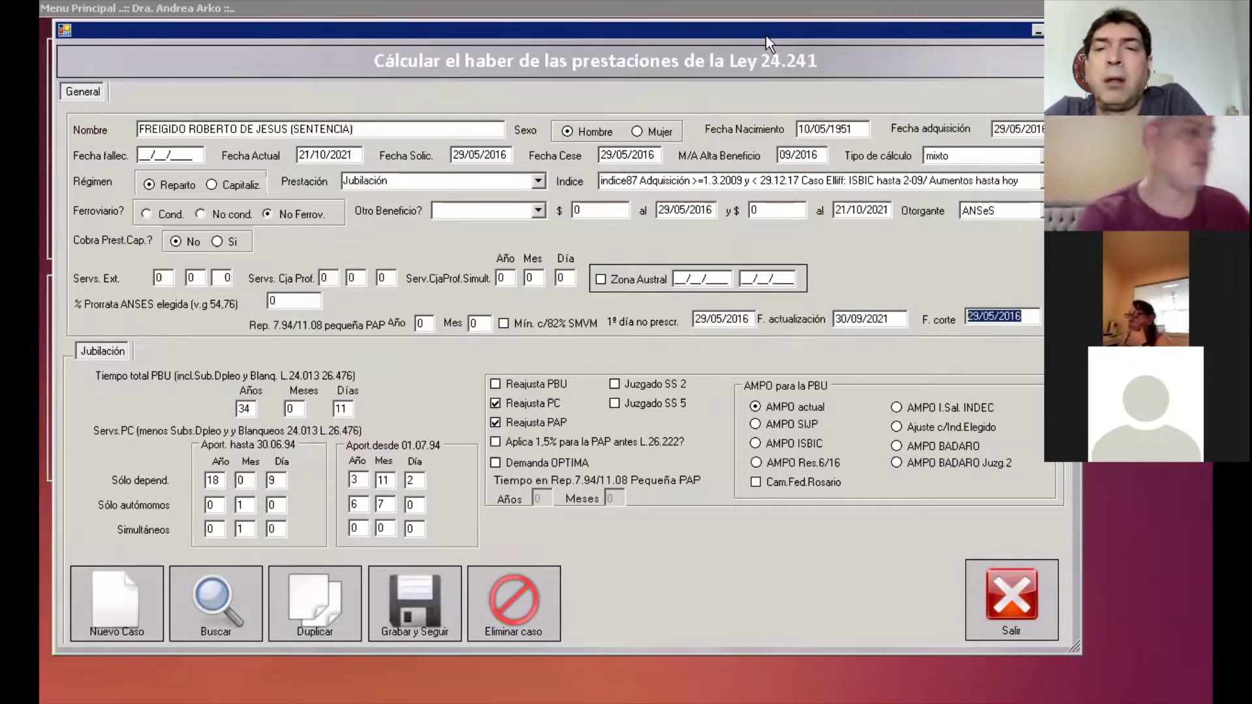
type("30092021")
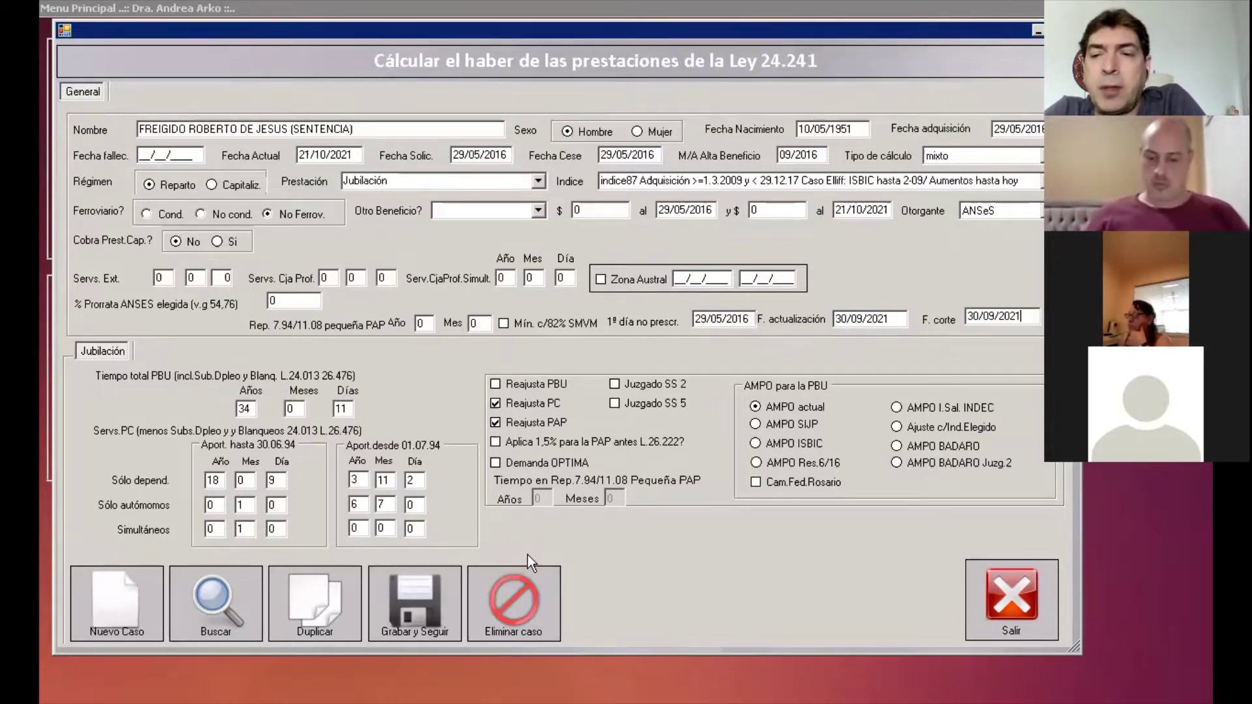
- Save the SENTENCIA case and show its Remuneración table: 120 months, Pdio Dep. 85581,36
left_click(526, 577)
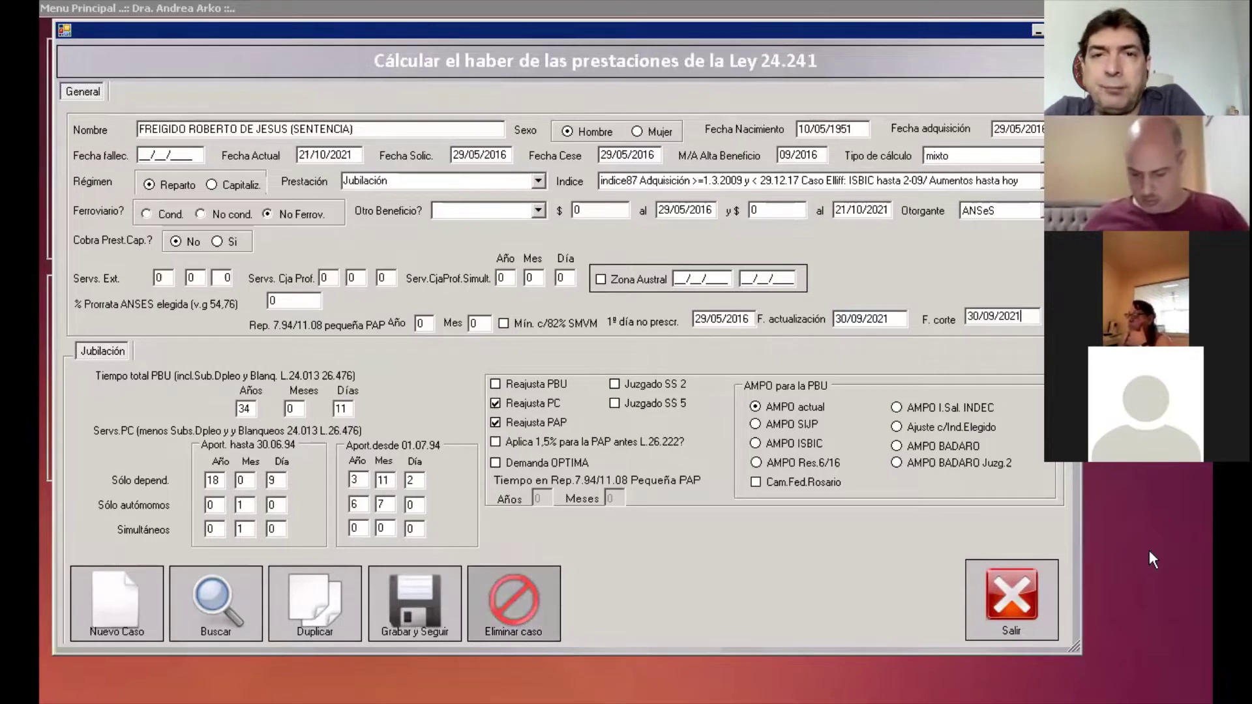
key("Return")
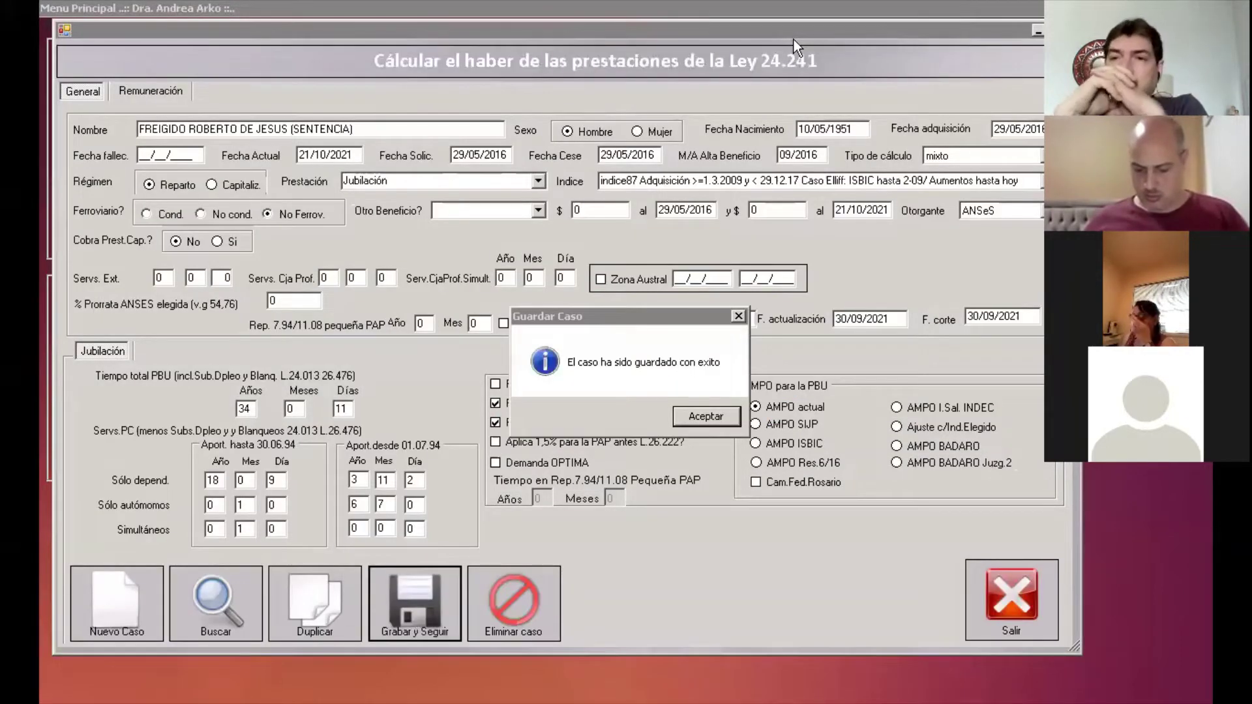
key("Return")
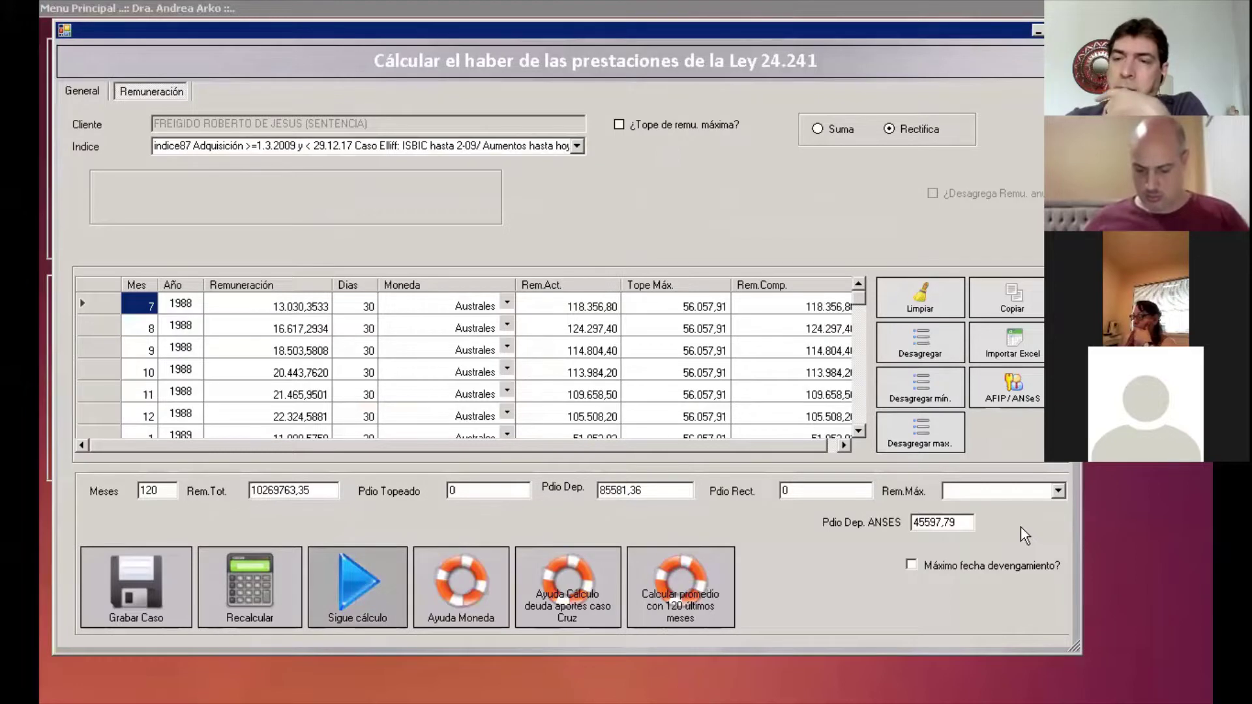
- Continue with maximum-remuneration option 6 and answer the uncapped question, giving Pdio Topeado 62206,99
key("Return")
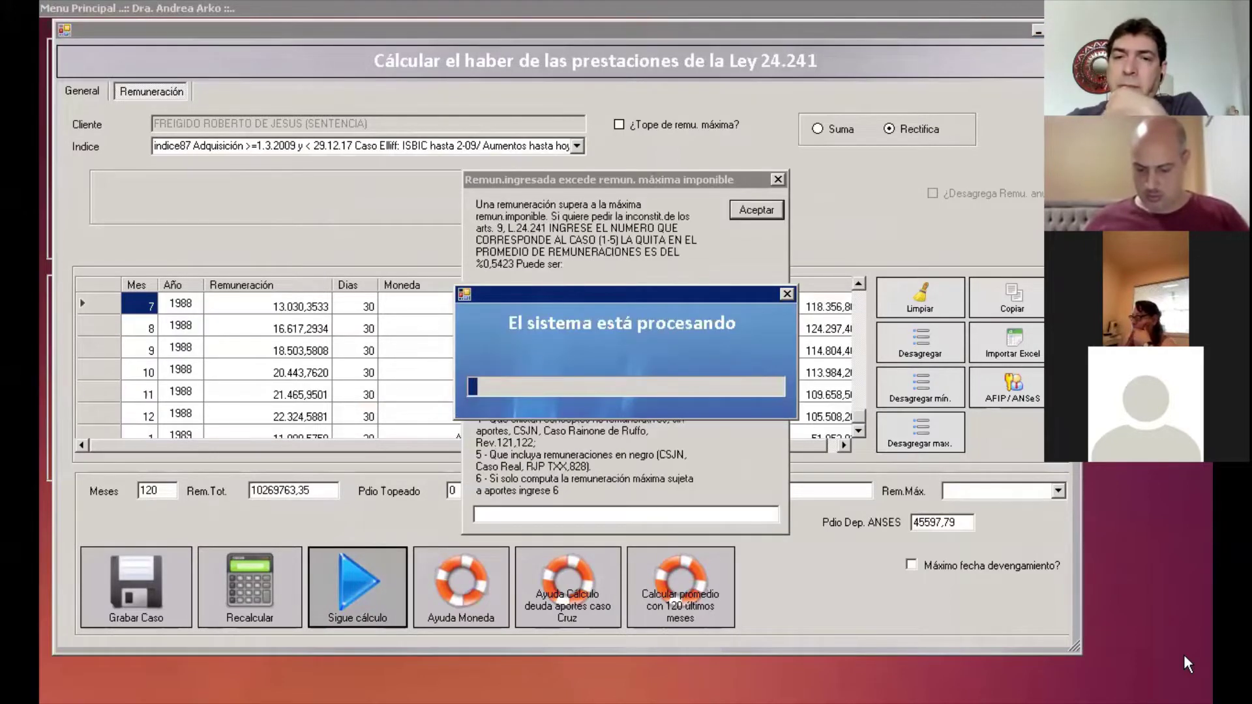
type("6")
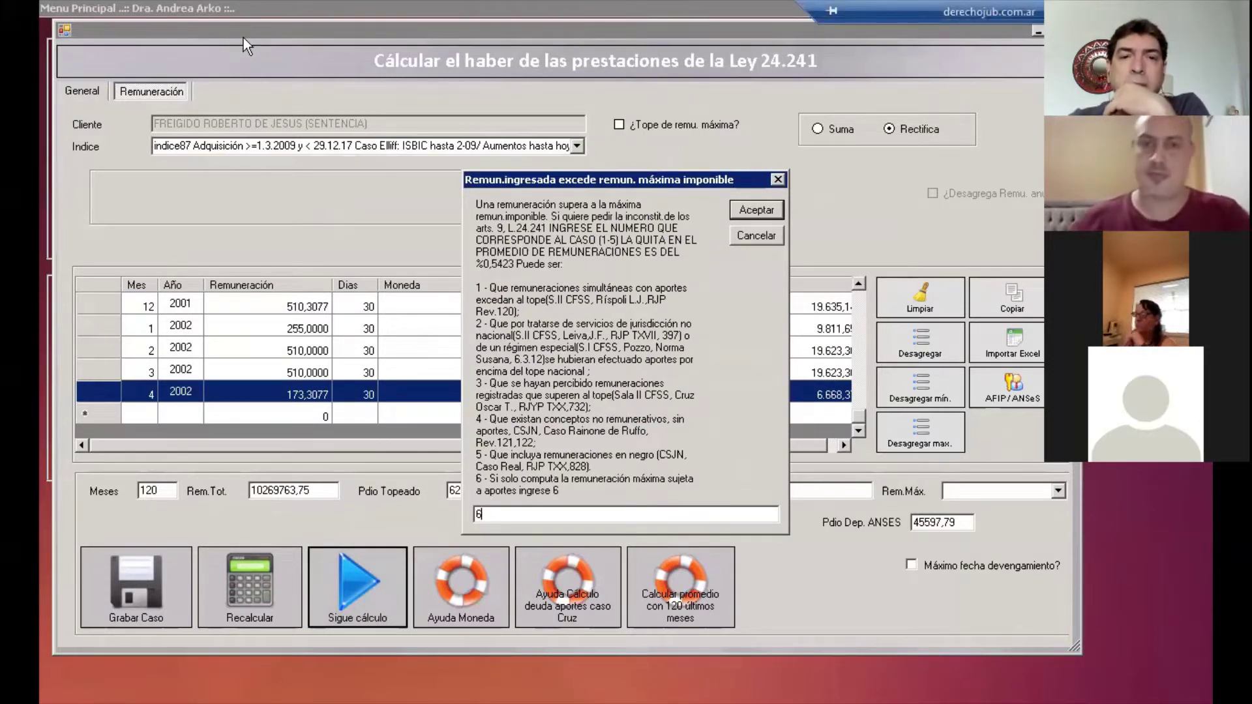
key("Return")
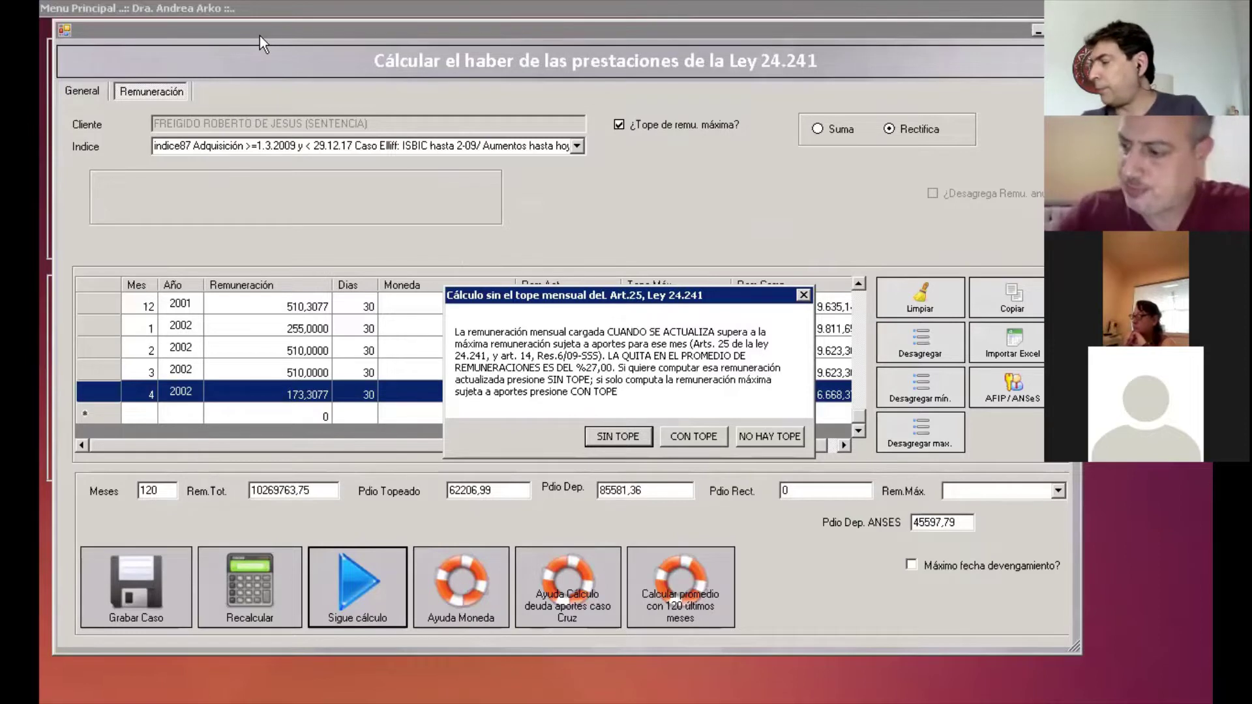
key("Return")
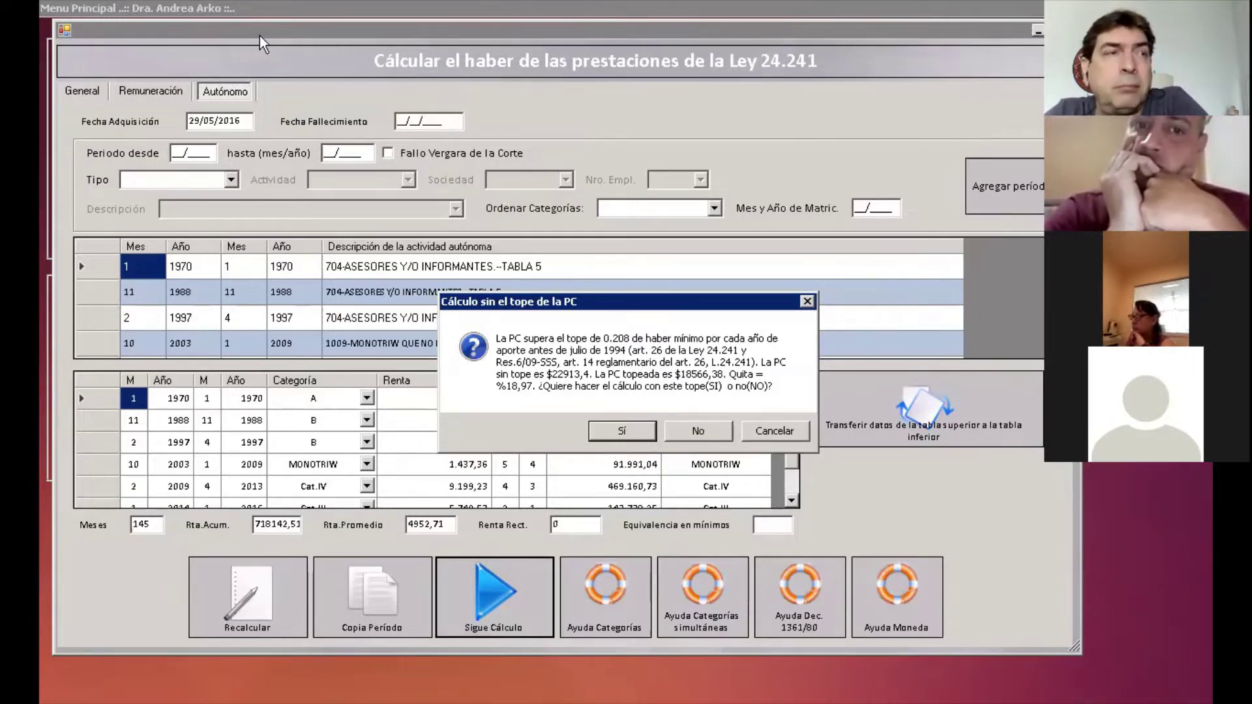
- Apply the PC cap and enter 2 to skip Betancur, showing Jubilación total 31.013,03
key("Return")
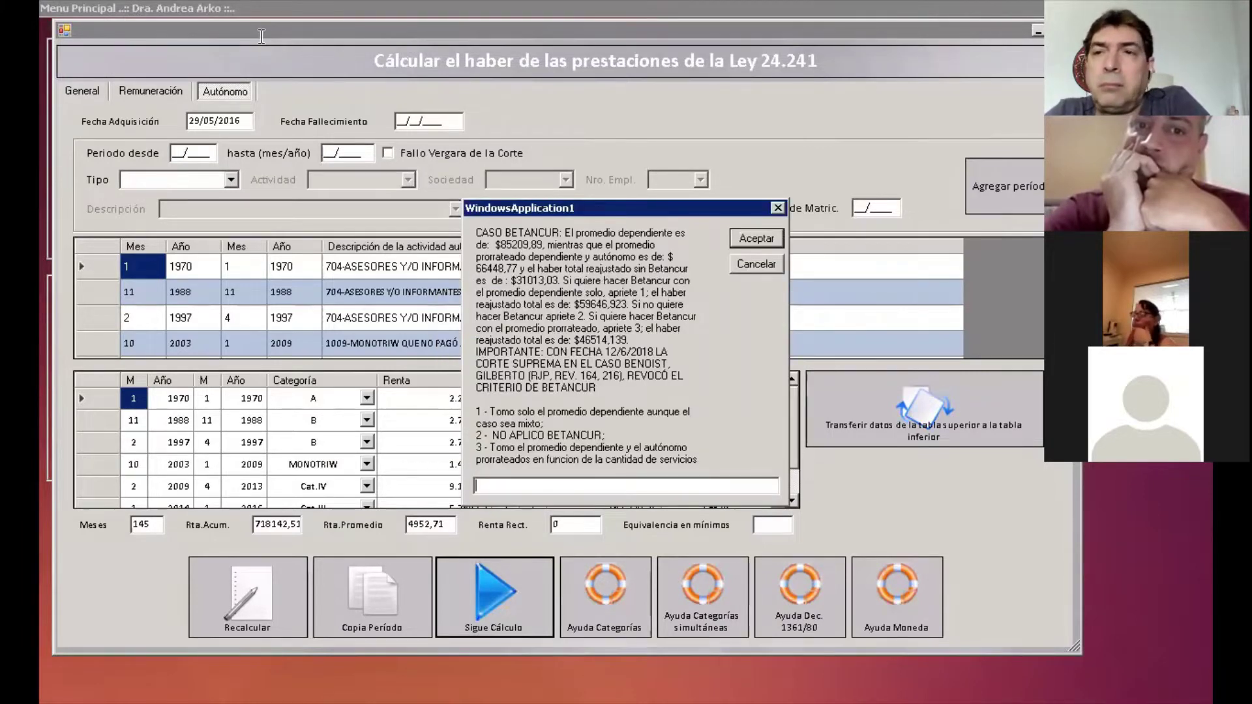
type("2")
key("Return")
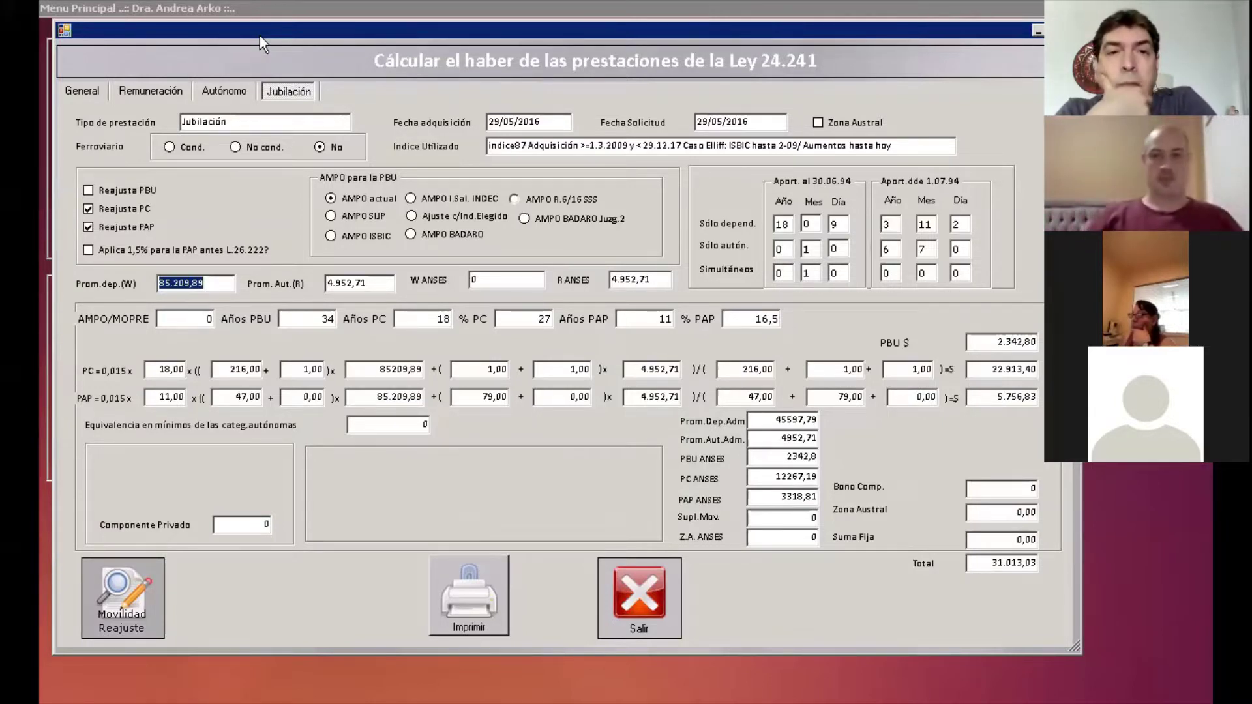
- Compute the readjustment table from May 2016 and advance to the Percibido retroactive stage
key("Return")
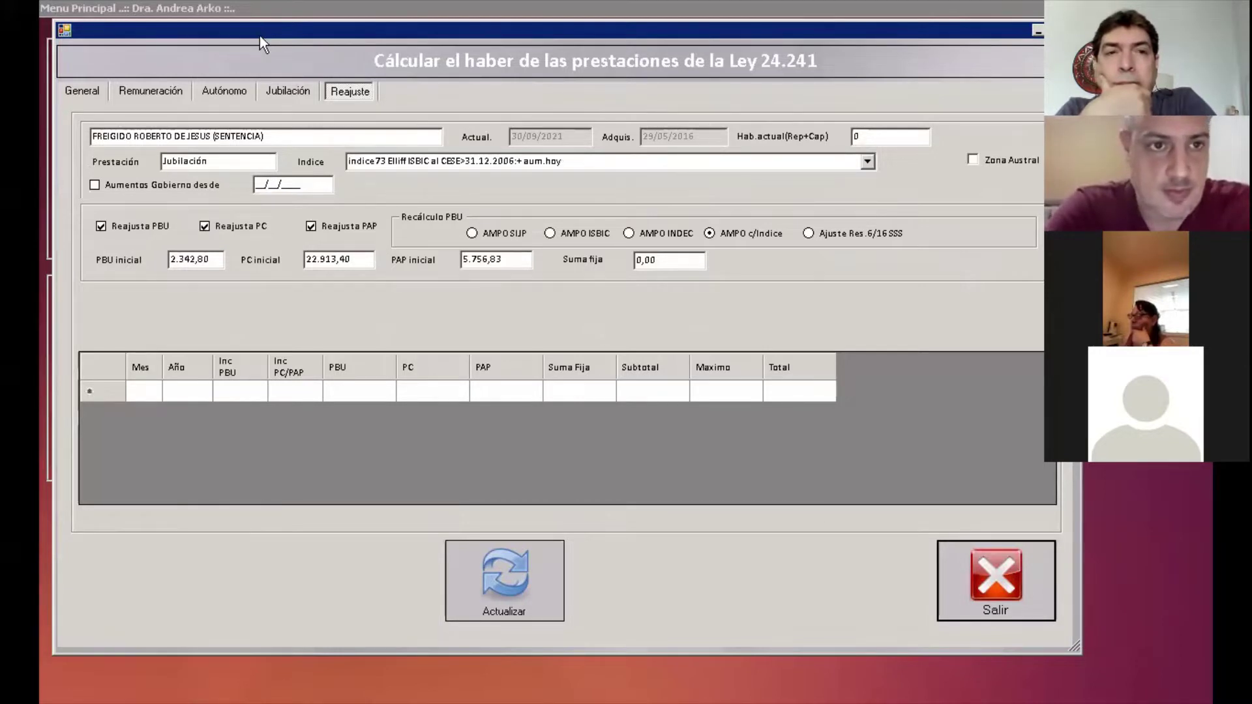
key("Tab")
key("Return")
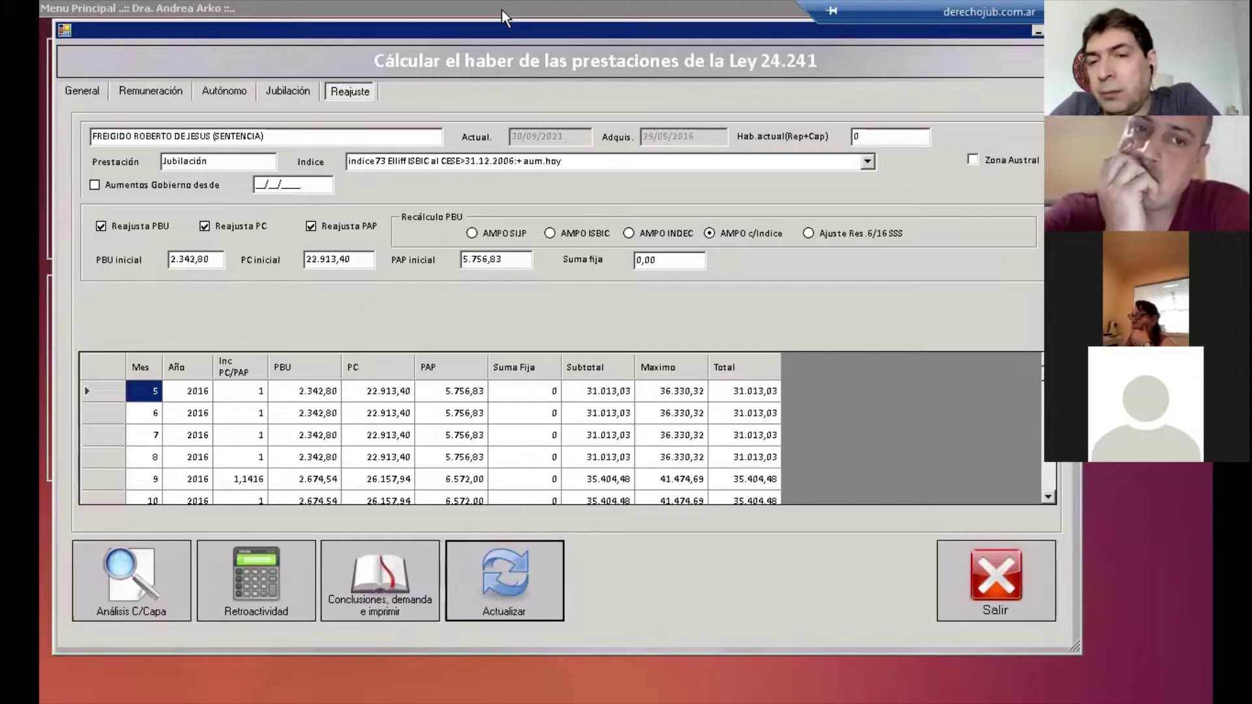
key("Return")
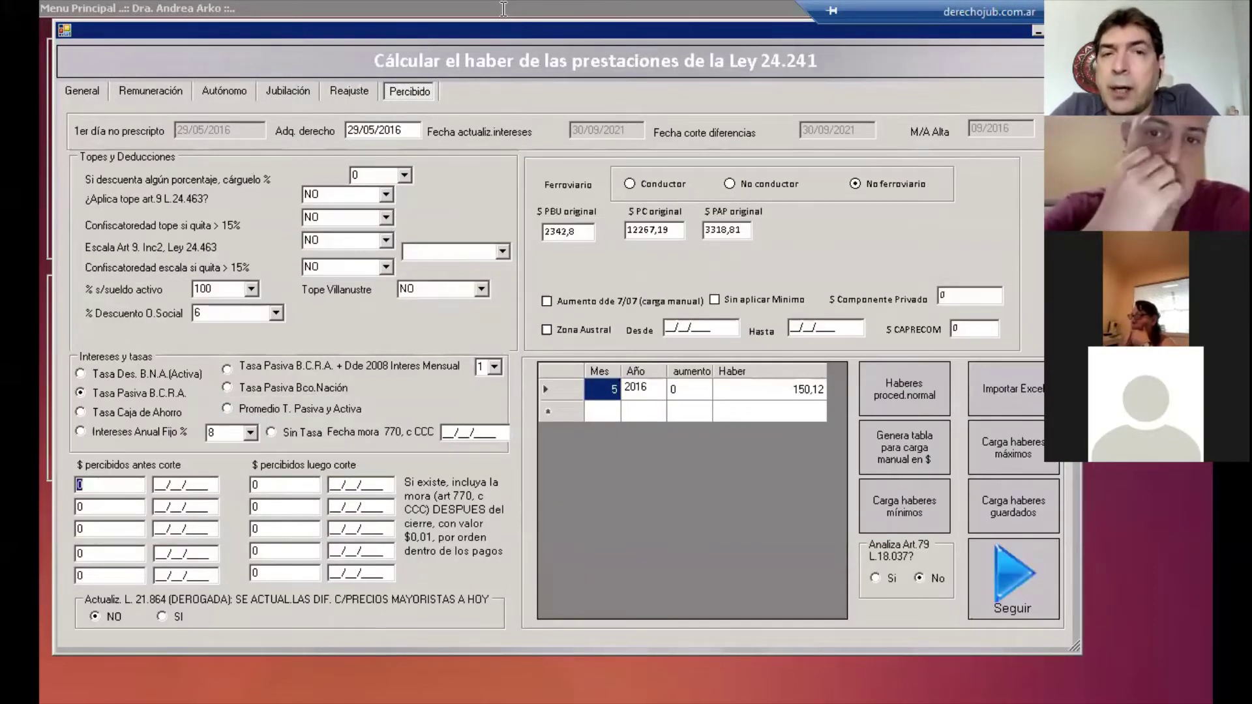
- Load normal-procedure haberes into Percibido and check 09/2021 (87.321,19) and 08/2021 (77.694,81)
left_click(891, 392)
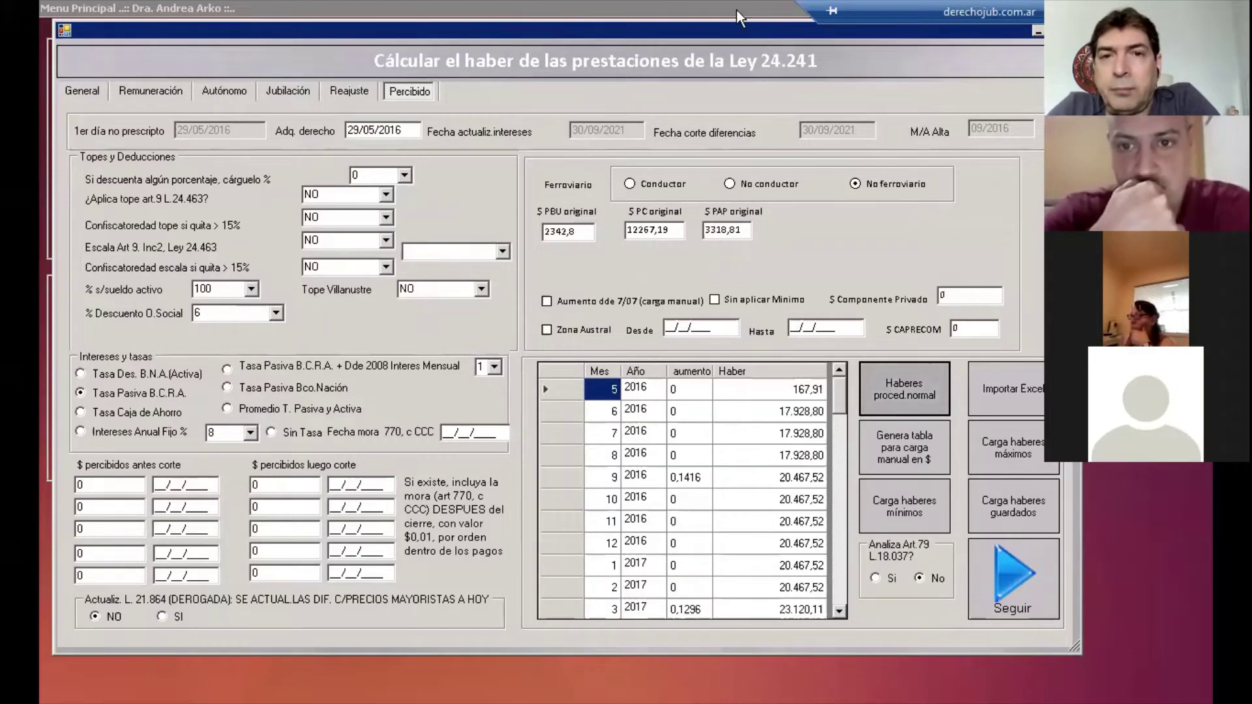
left_click_drag(693, 55, 688, 37)
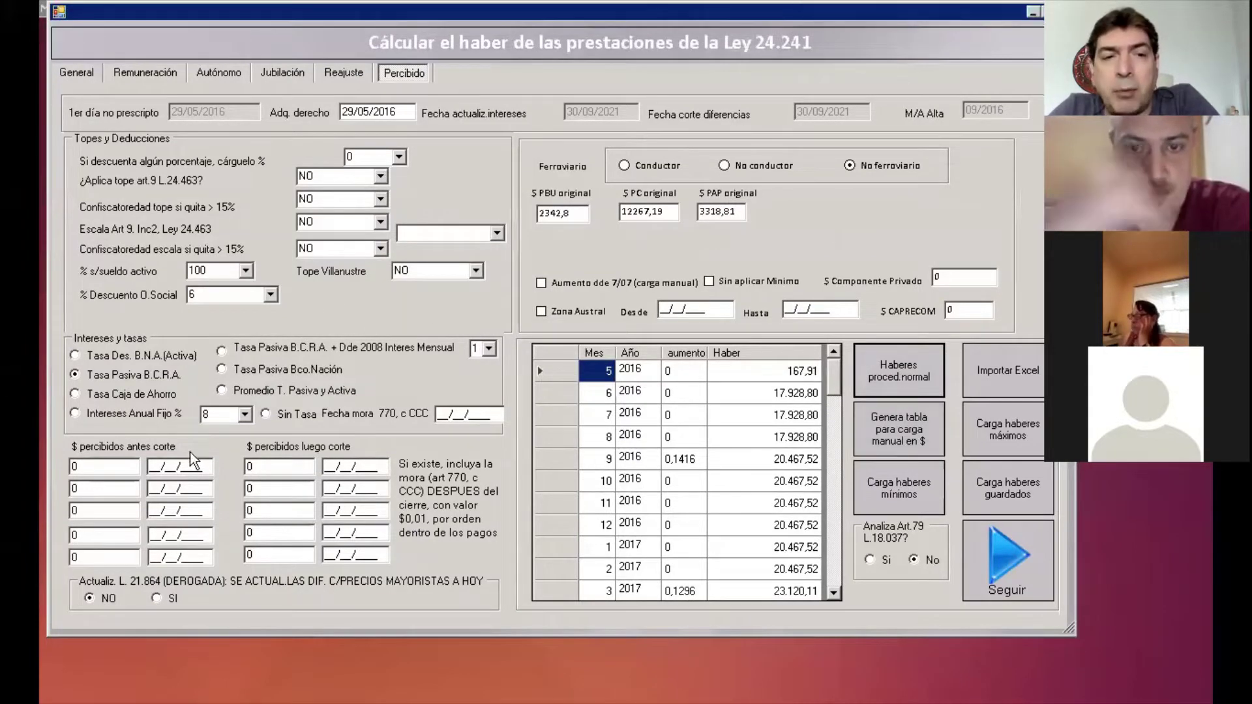
left_click(92, 466)
key("shift+Home")
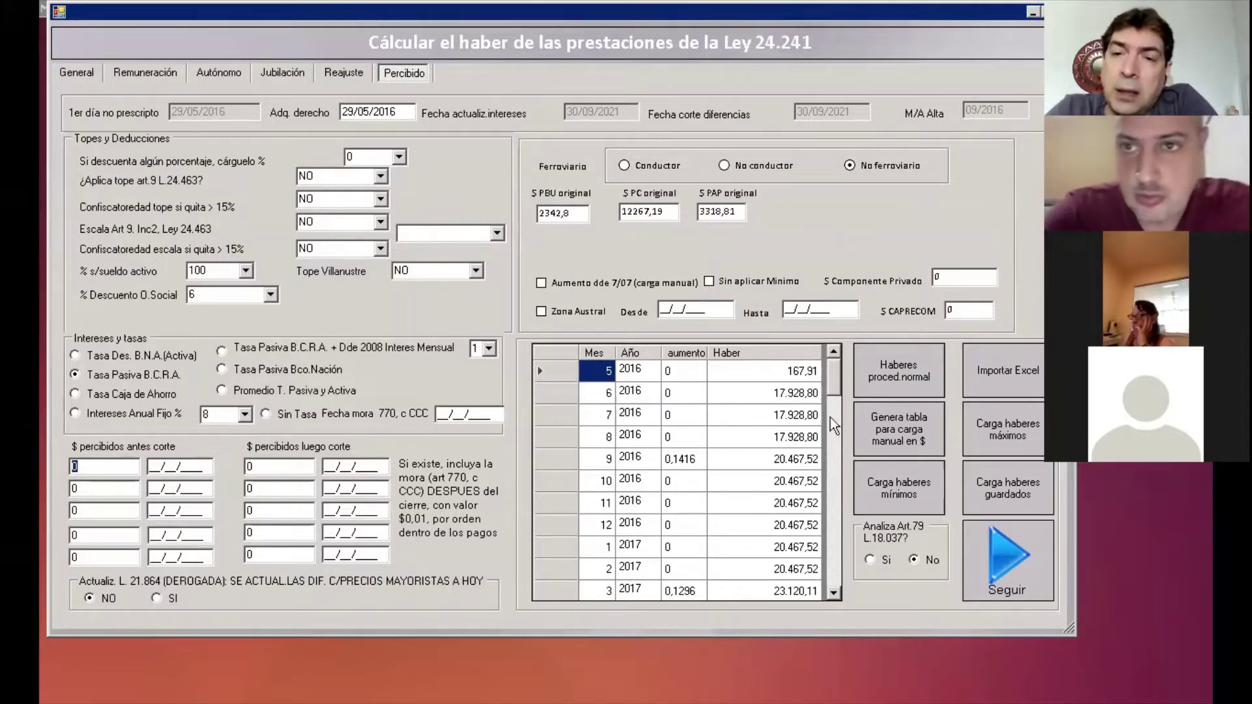
left_click_drag(832, 420, 839, 567)
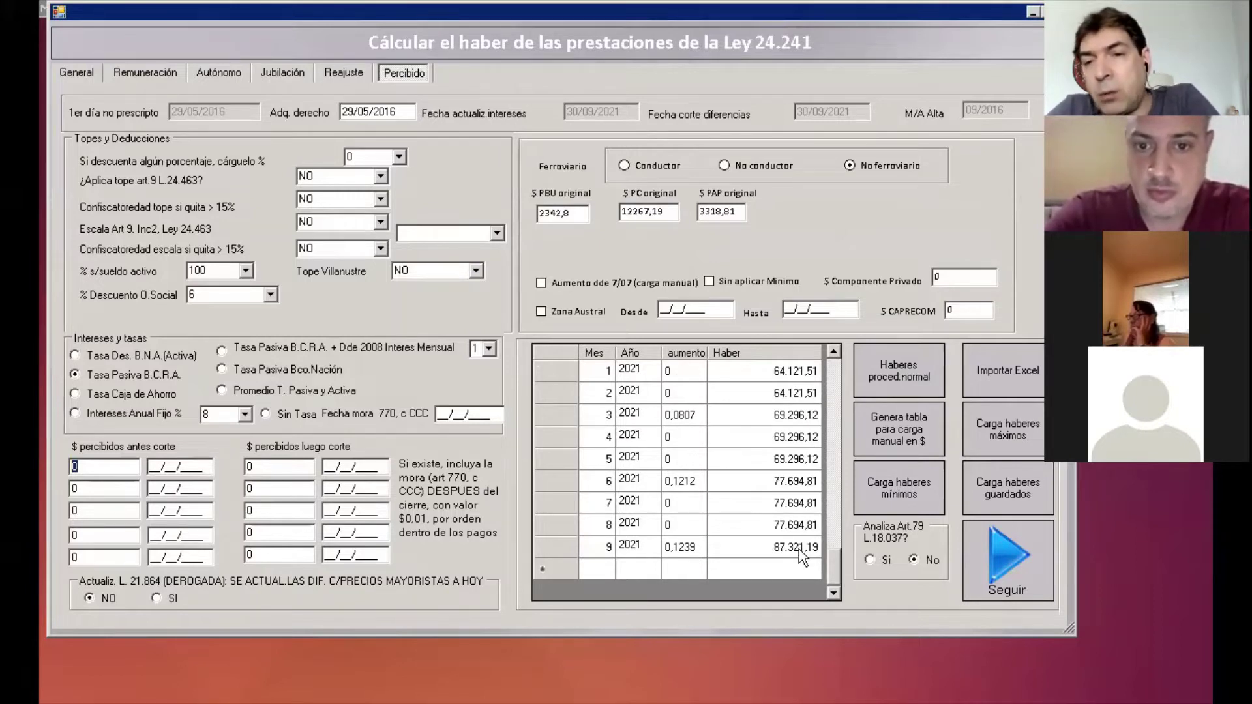
left_click(196, 465)
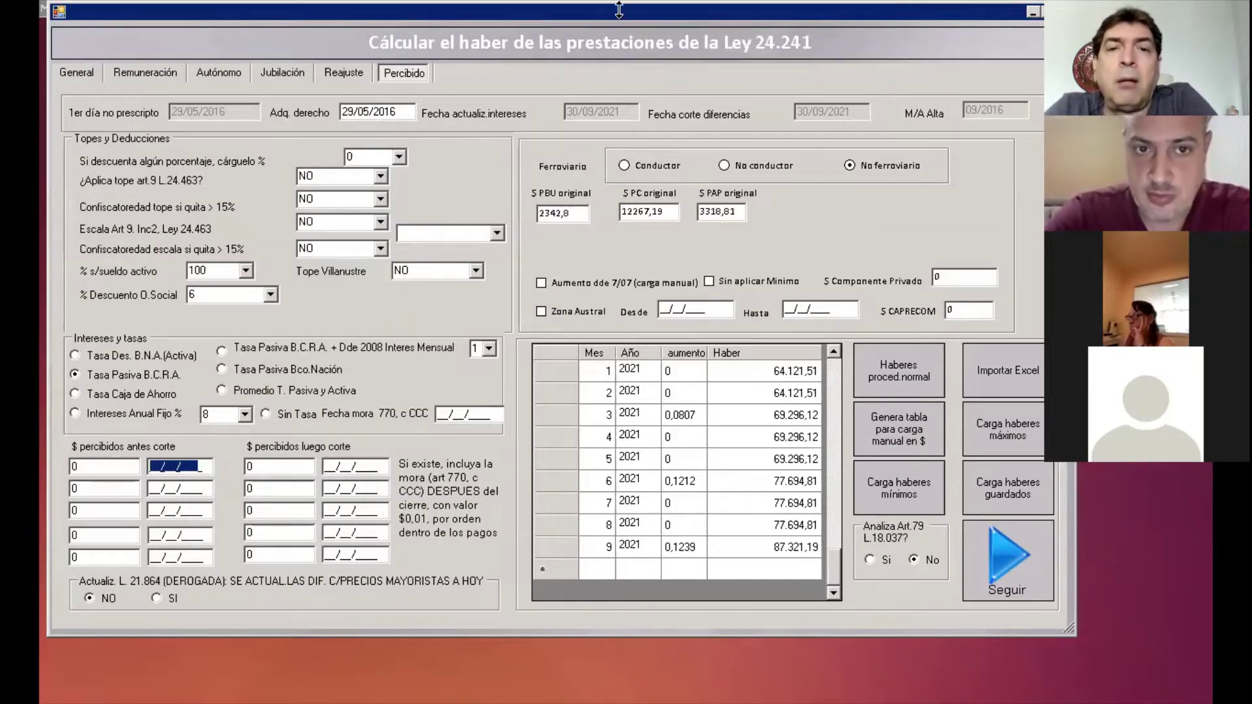
left_click(791, 549)
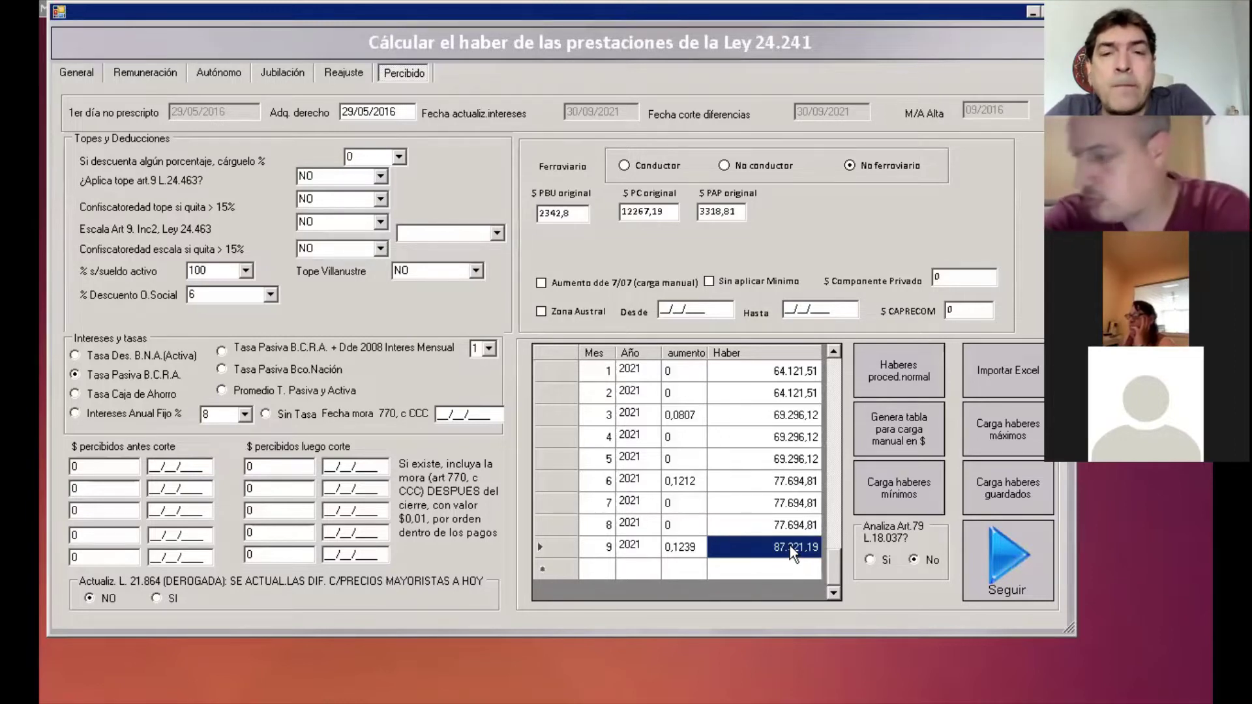
left_click(789, 531)
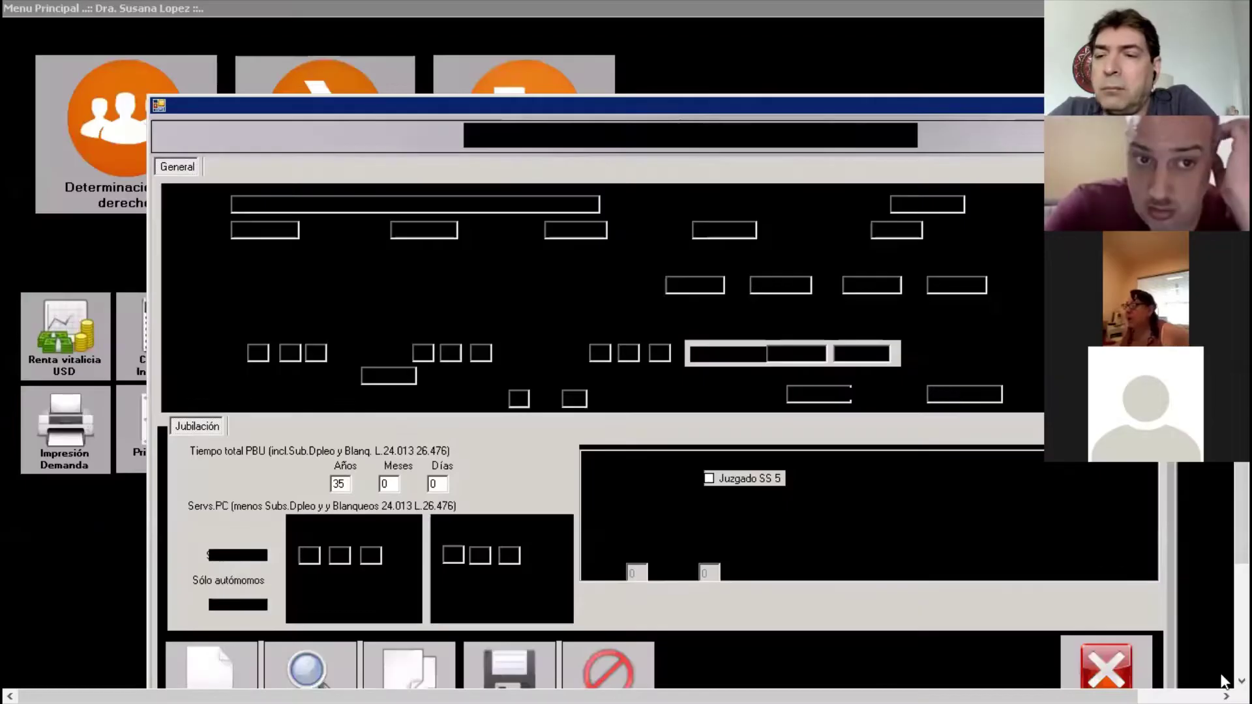
- Scroll through the second case's General tab to review its data
scroll(1222, 681, "down", 3)
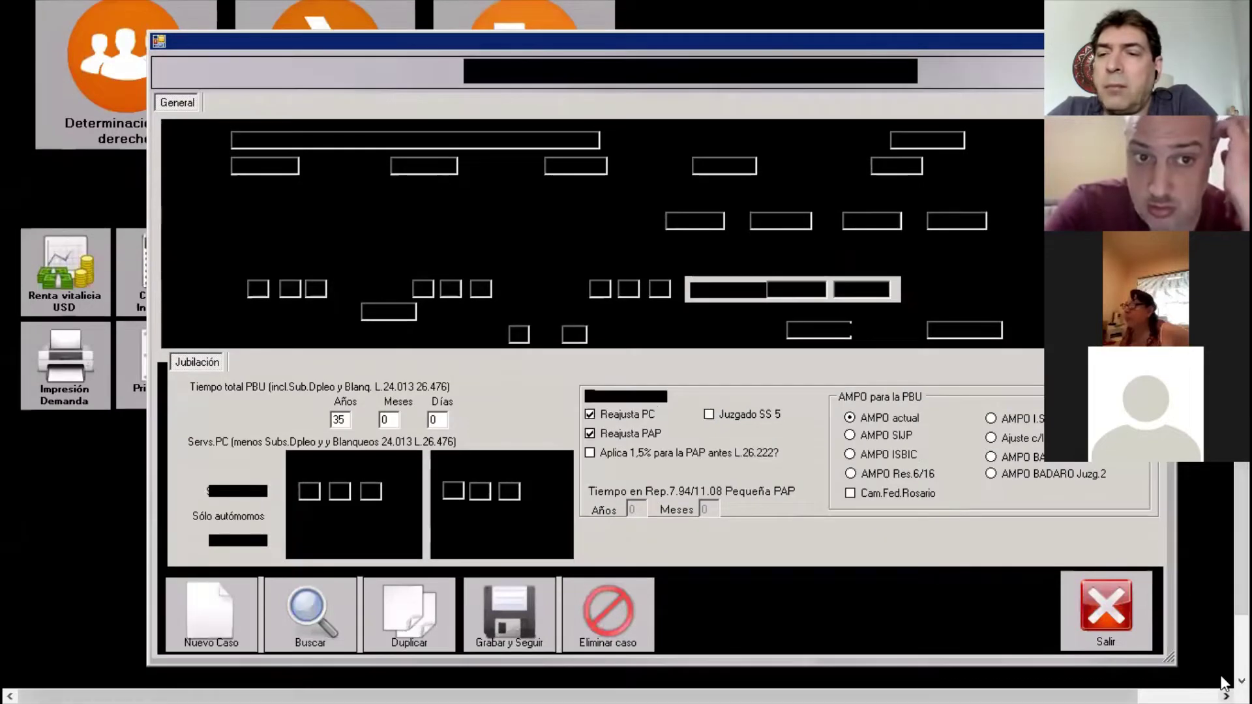
scroll(1222, 681, "right", 3)
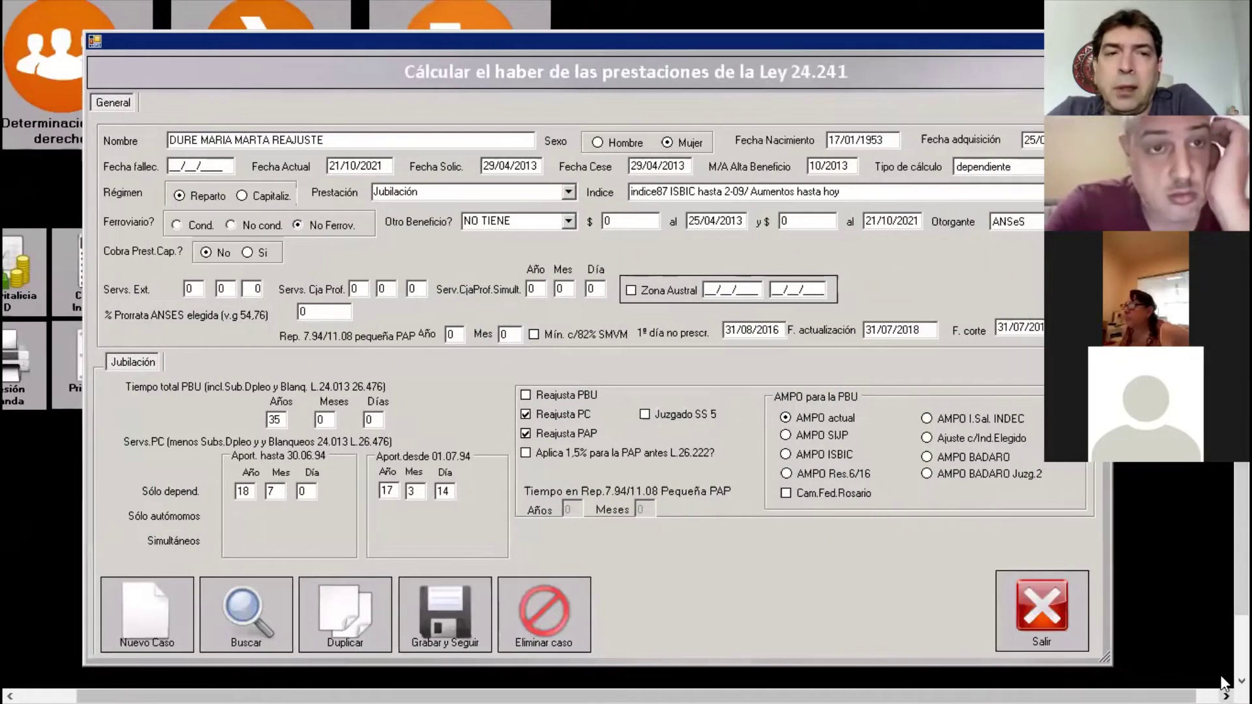
scroll(1223, 681, "right", 2)
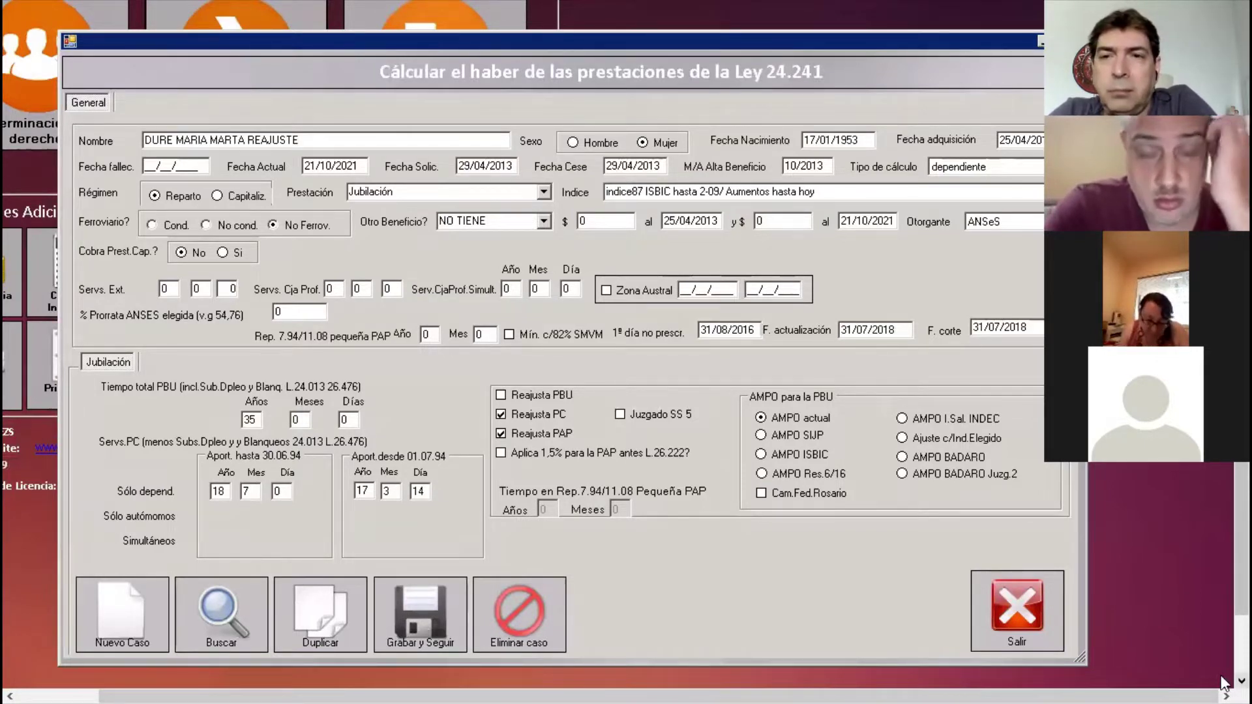
scroll(1222, 682, "down", 5)
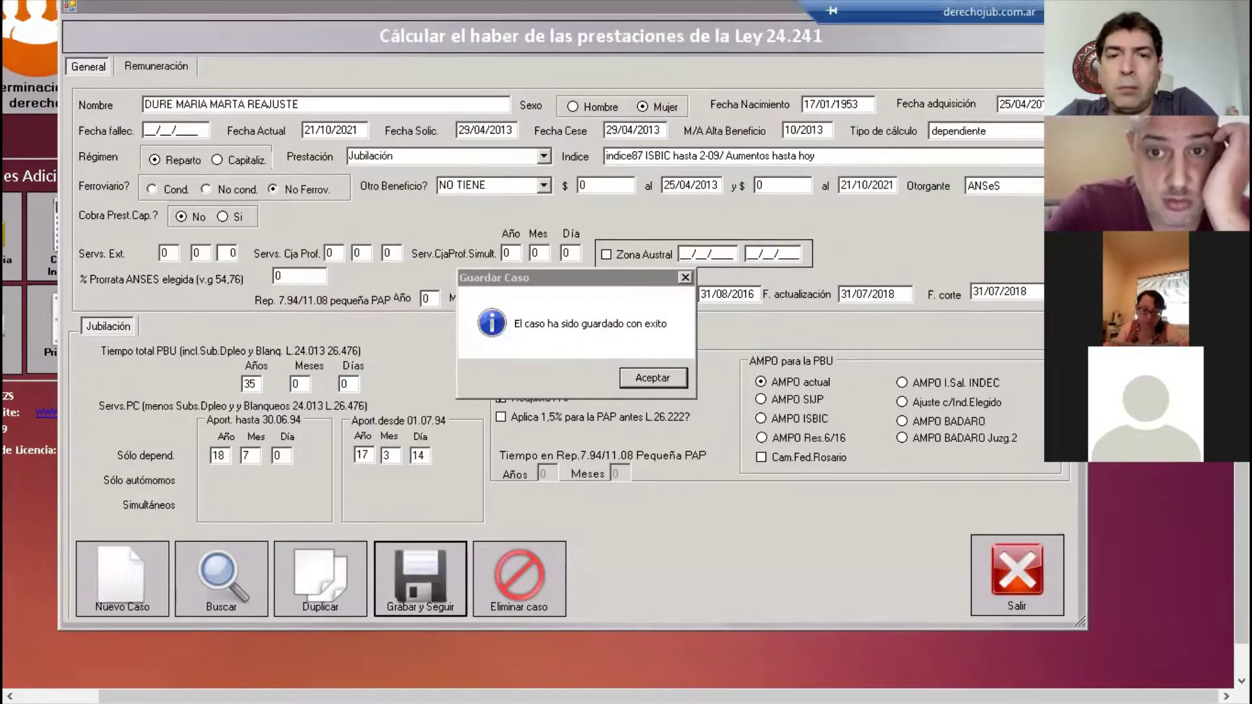
- Recompute the jubilación CON TOPE, entering 2 to skip Betancur, for a 11.833,13 total
left_click(680, 370)
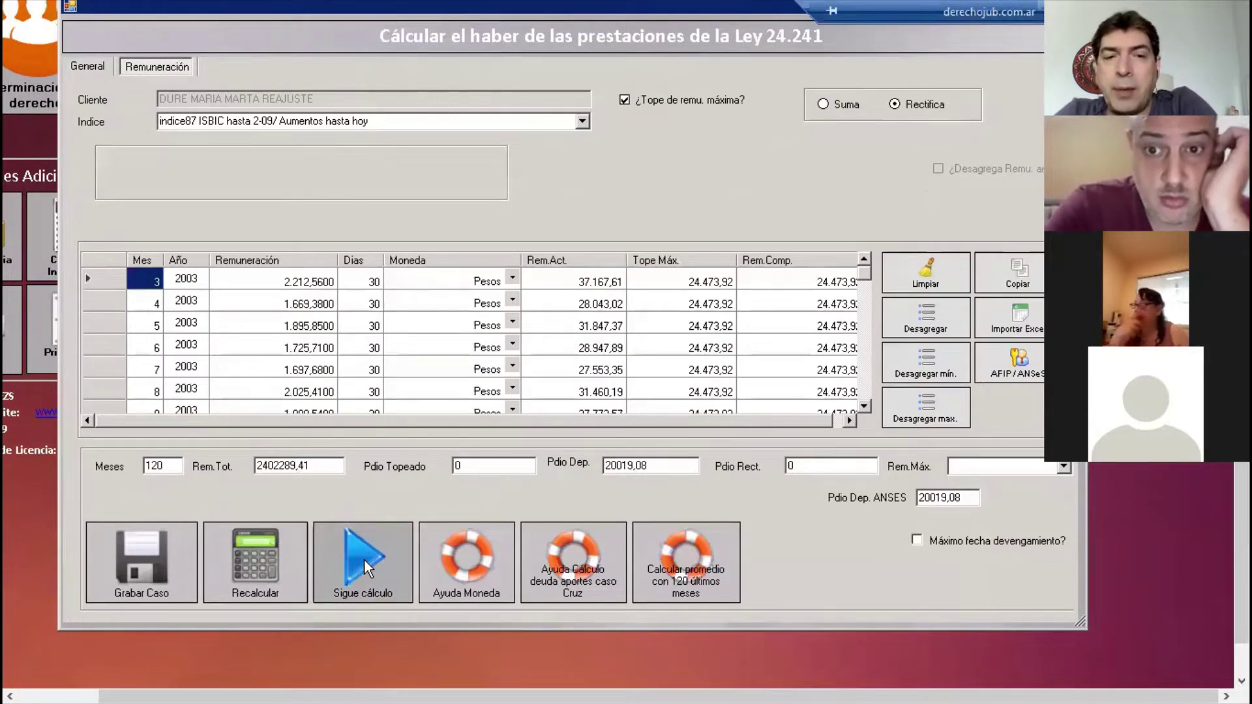
left_click(382, 566)
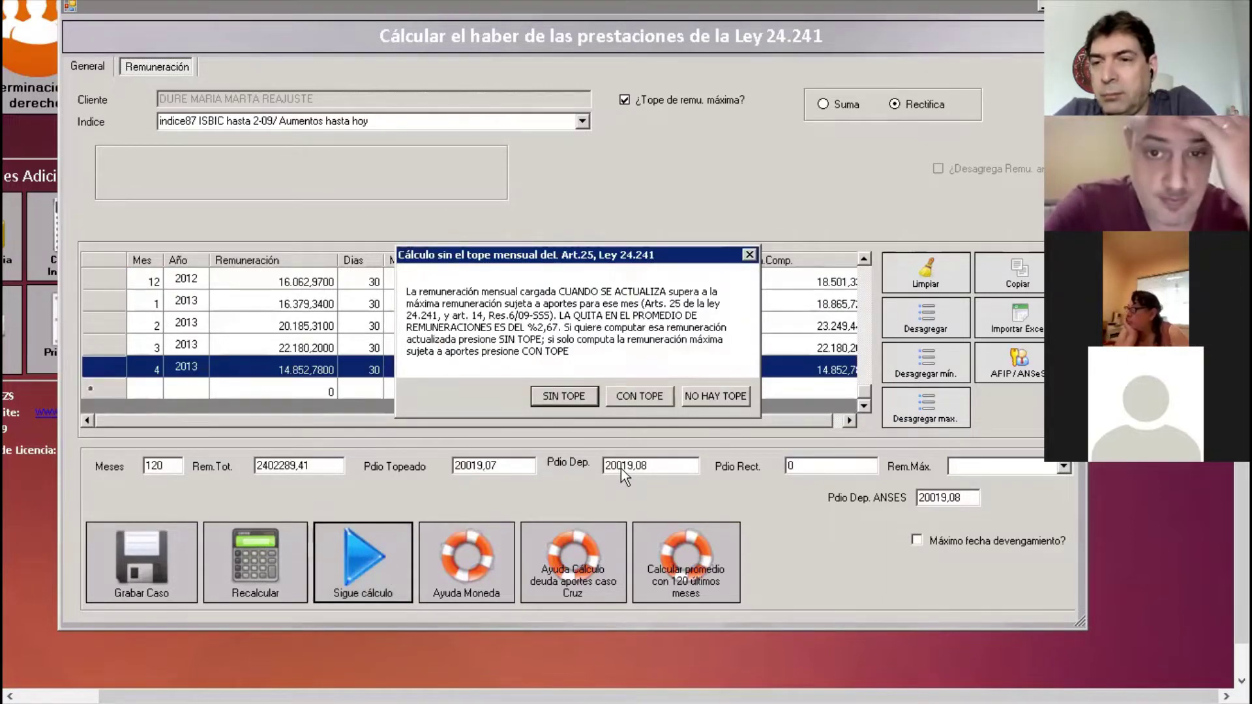
left_click(632, 397)
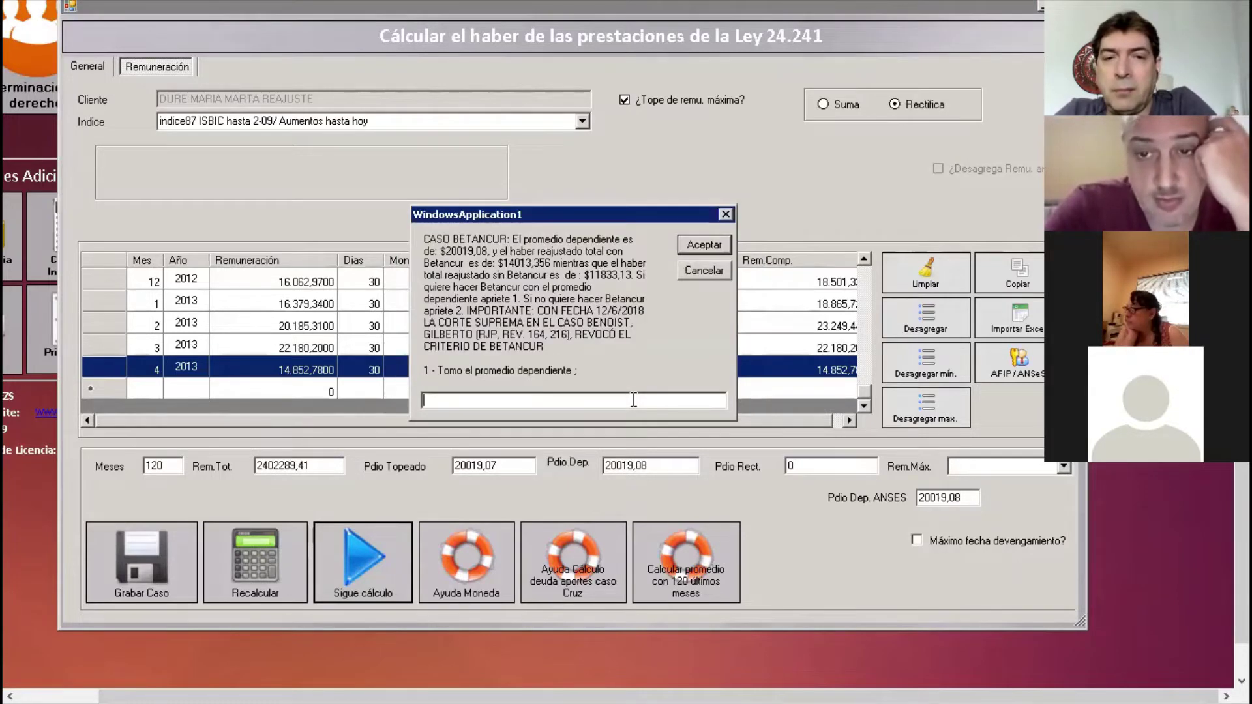
type("2")
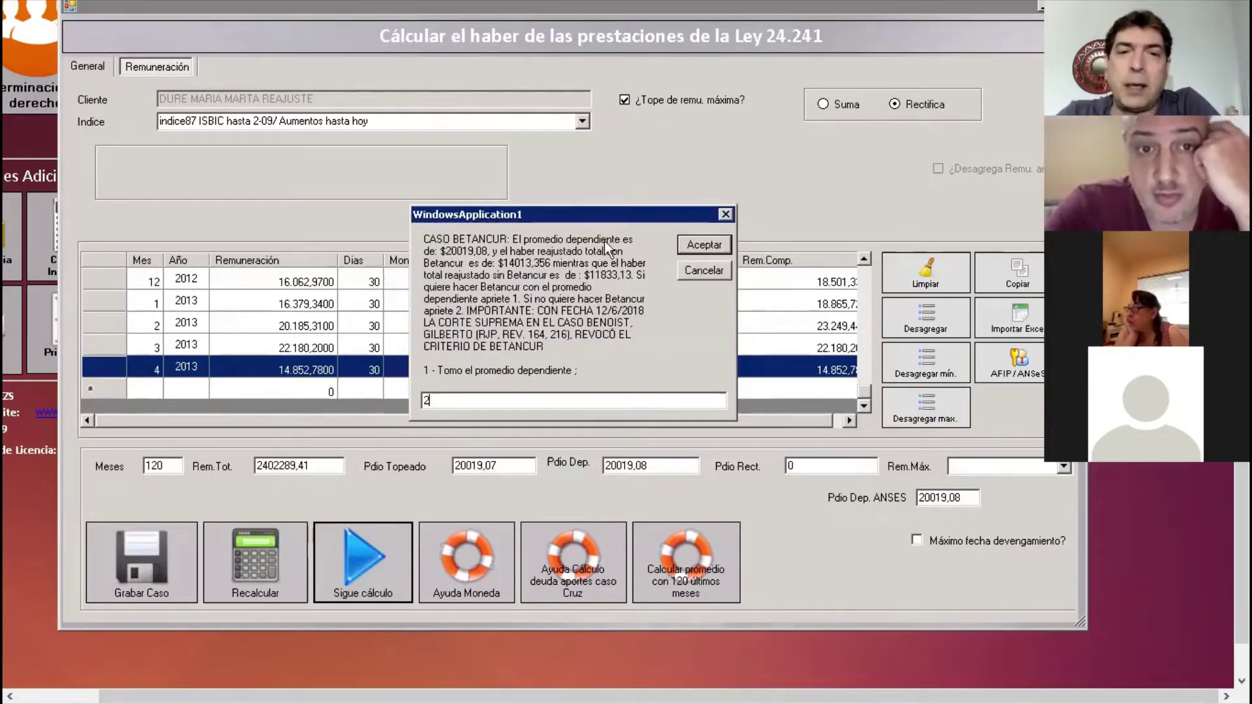
left_click(699, 247)
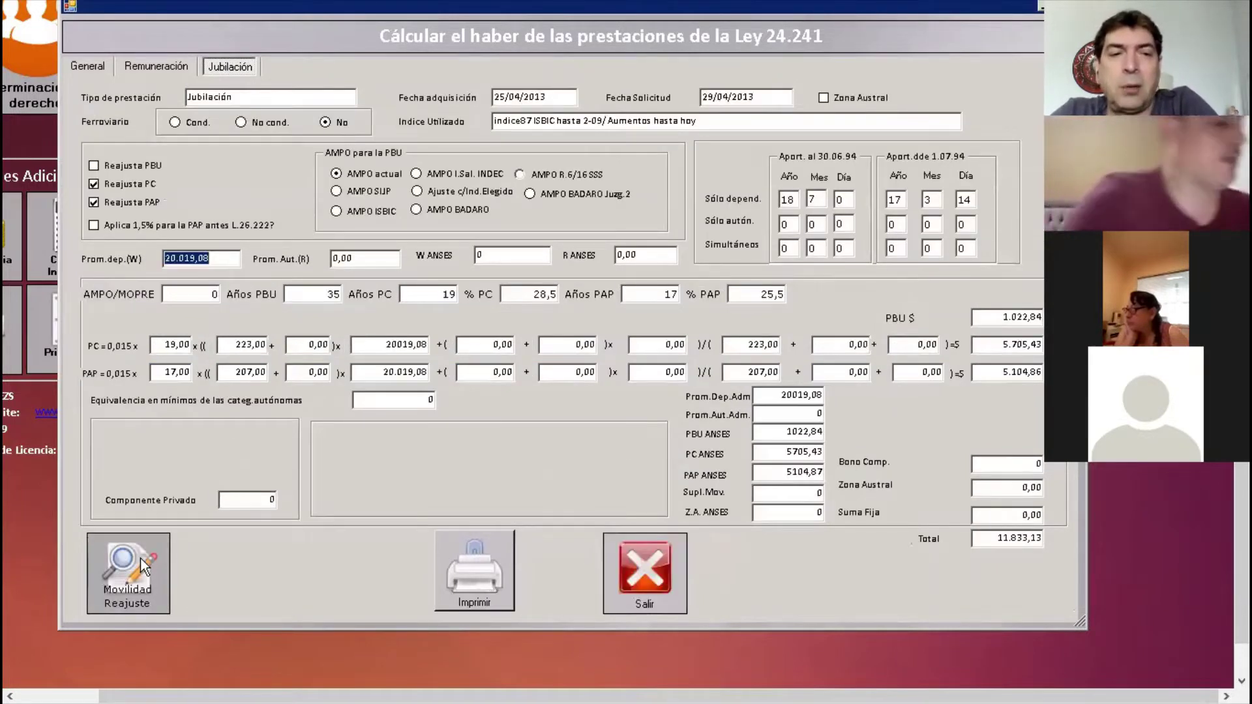
- Build the Reajuste table: 11.833,13 from 4/2013, reaching 13.538,28 by 9/2013
left_click(140, 558)
left_click(514, 538)
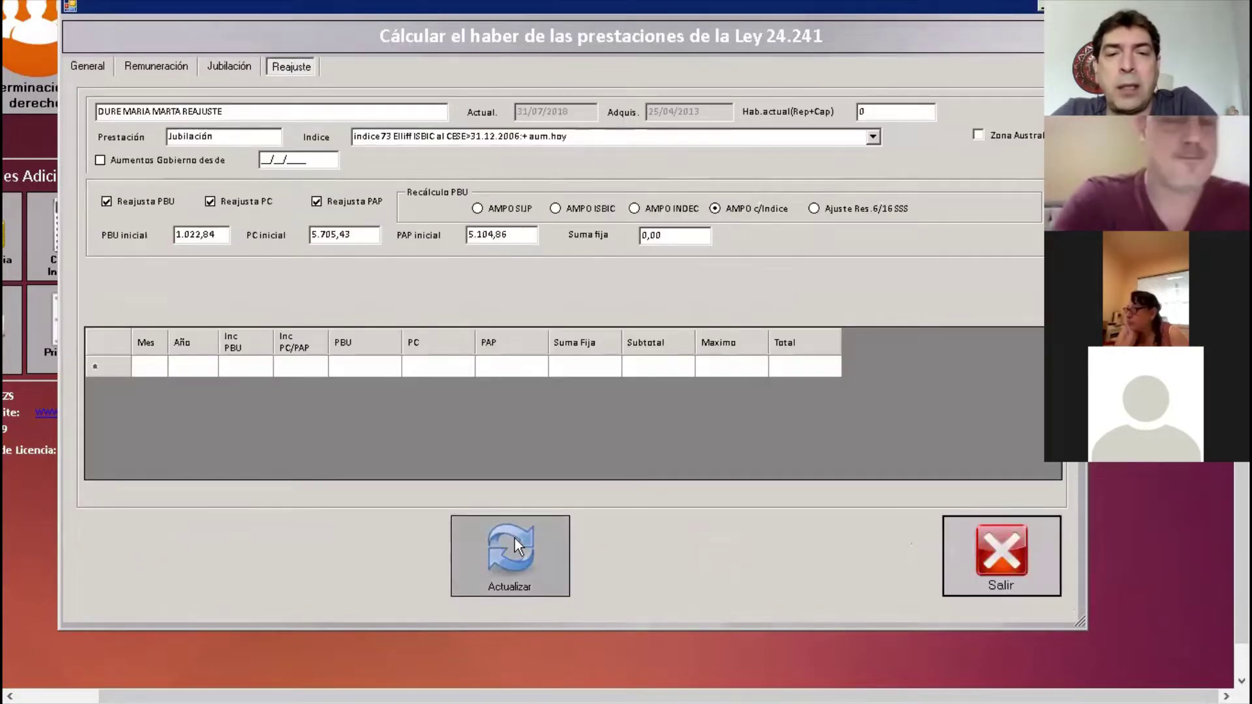
mouse_move(1002, 9)
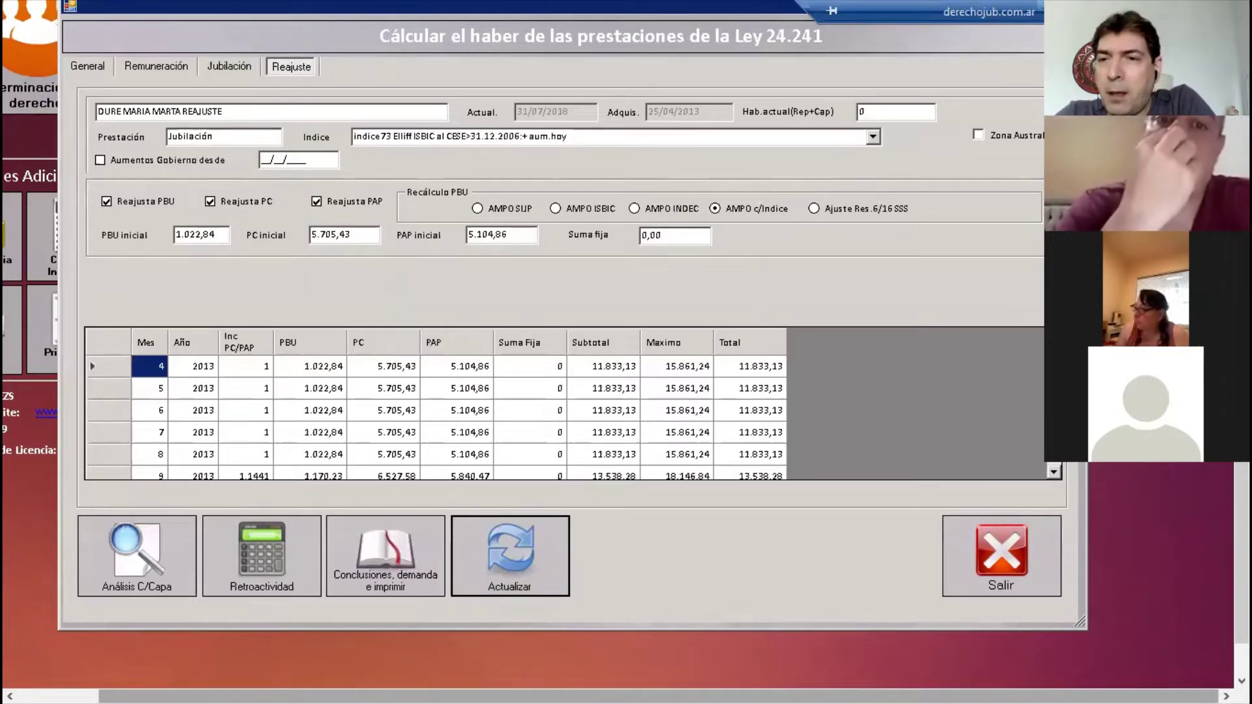
scroll(1061, 479, "down", 15)
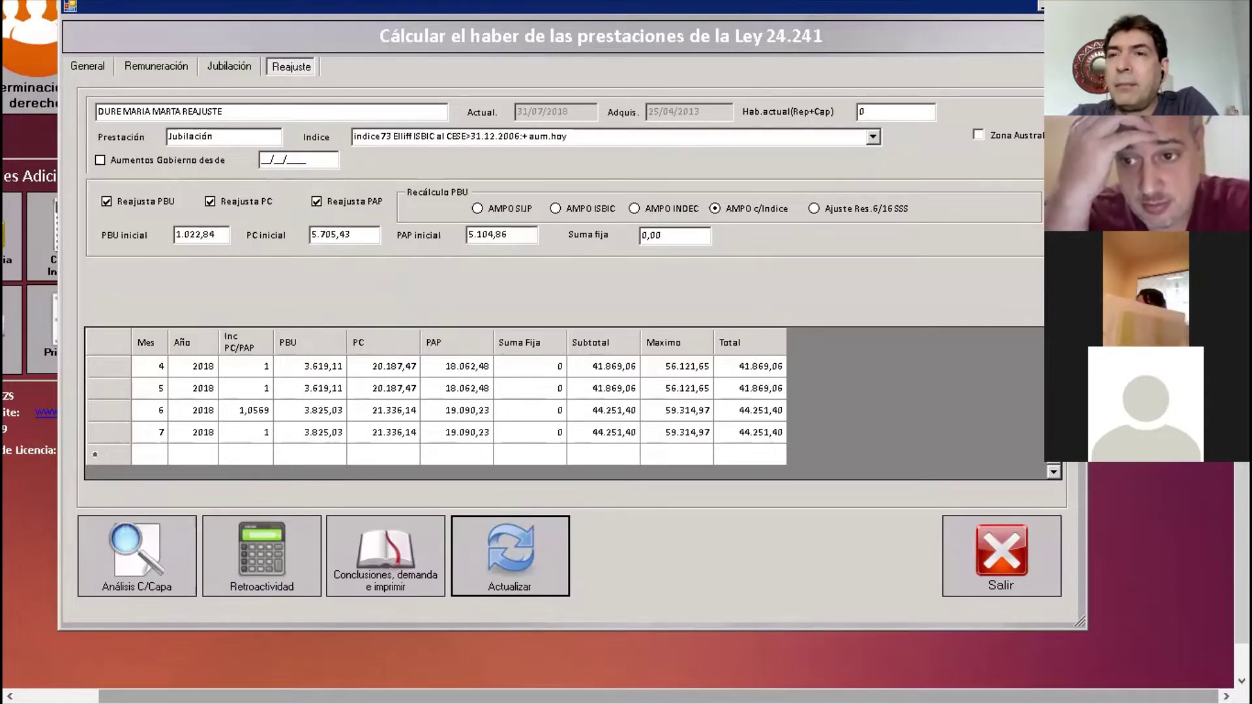
scroll(1225, 682, "up", 1)
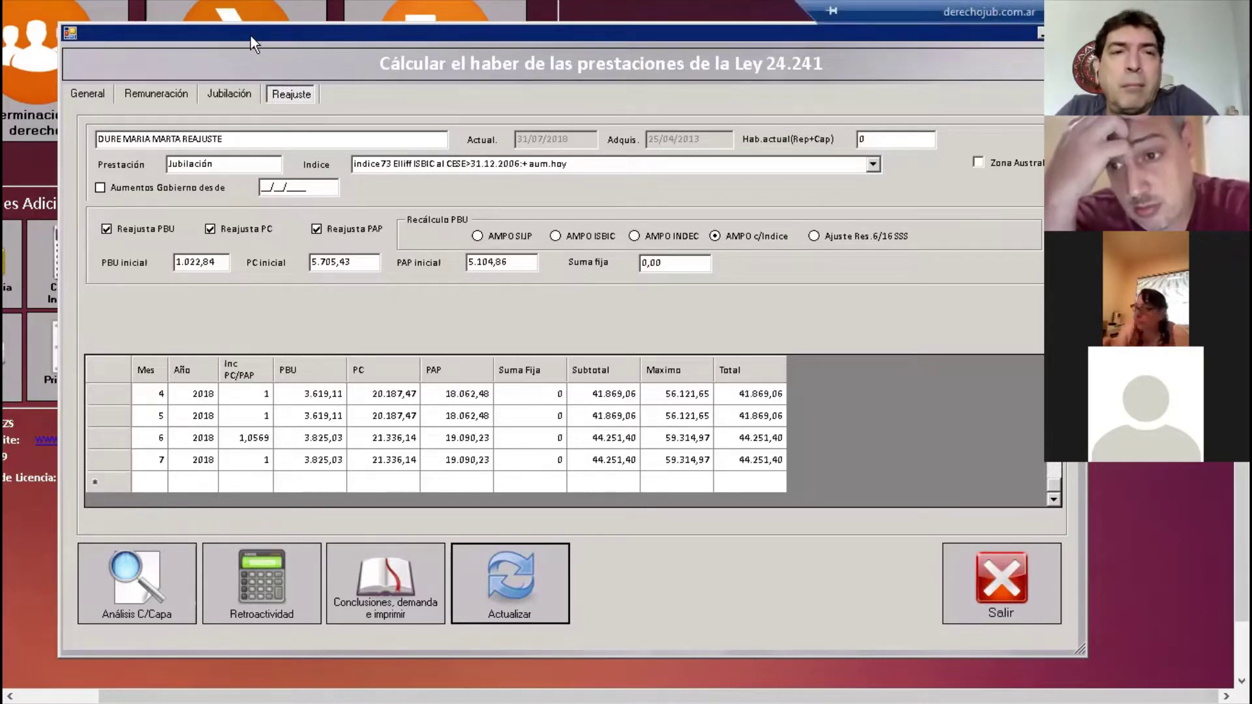
left_click_drag(244, 30, 228, 29)
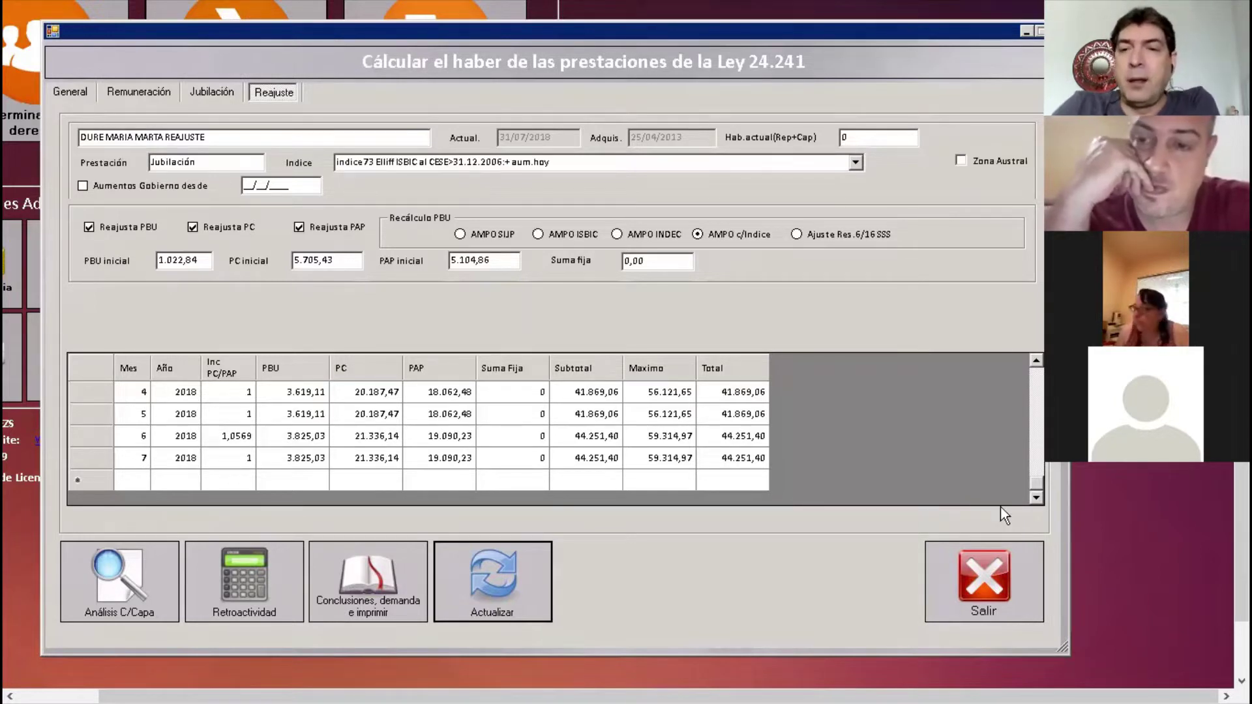
- Load the 'SEPT 2021 INCLUIDO' case from the client search results into the Haber 18037 window
left_click(986, 567)
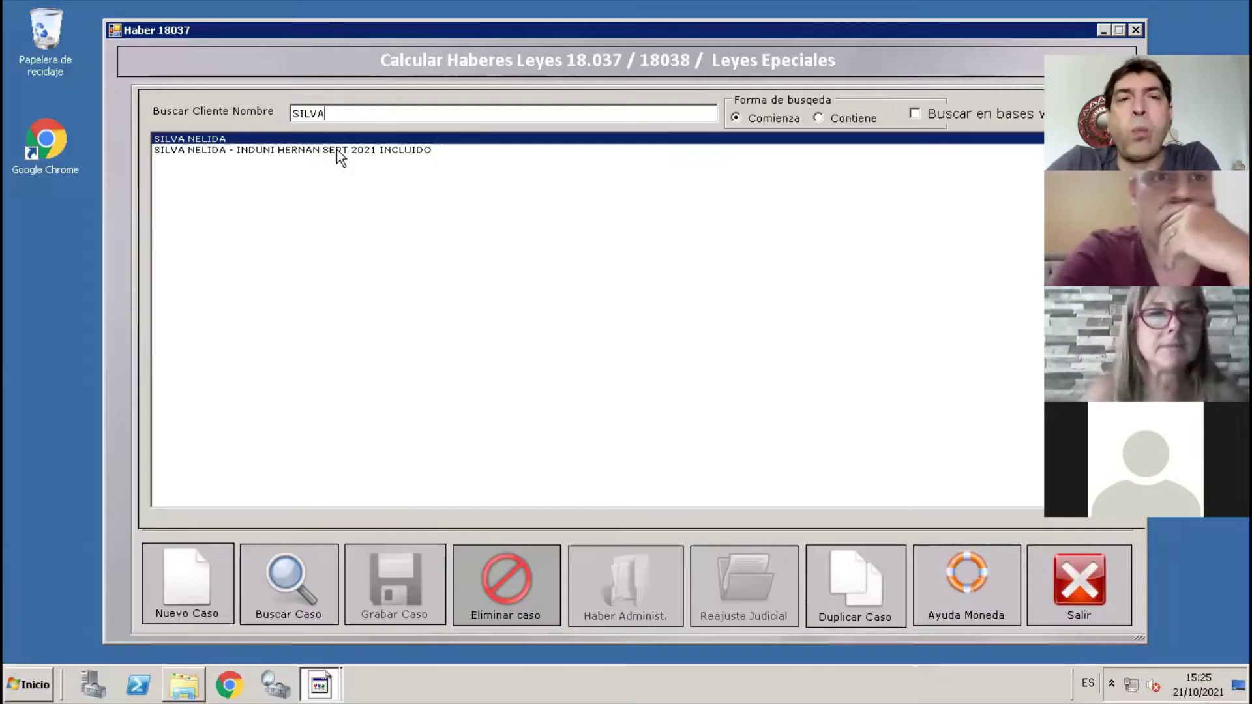
double_click(337, 150)
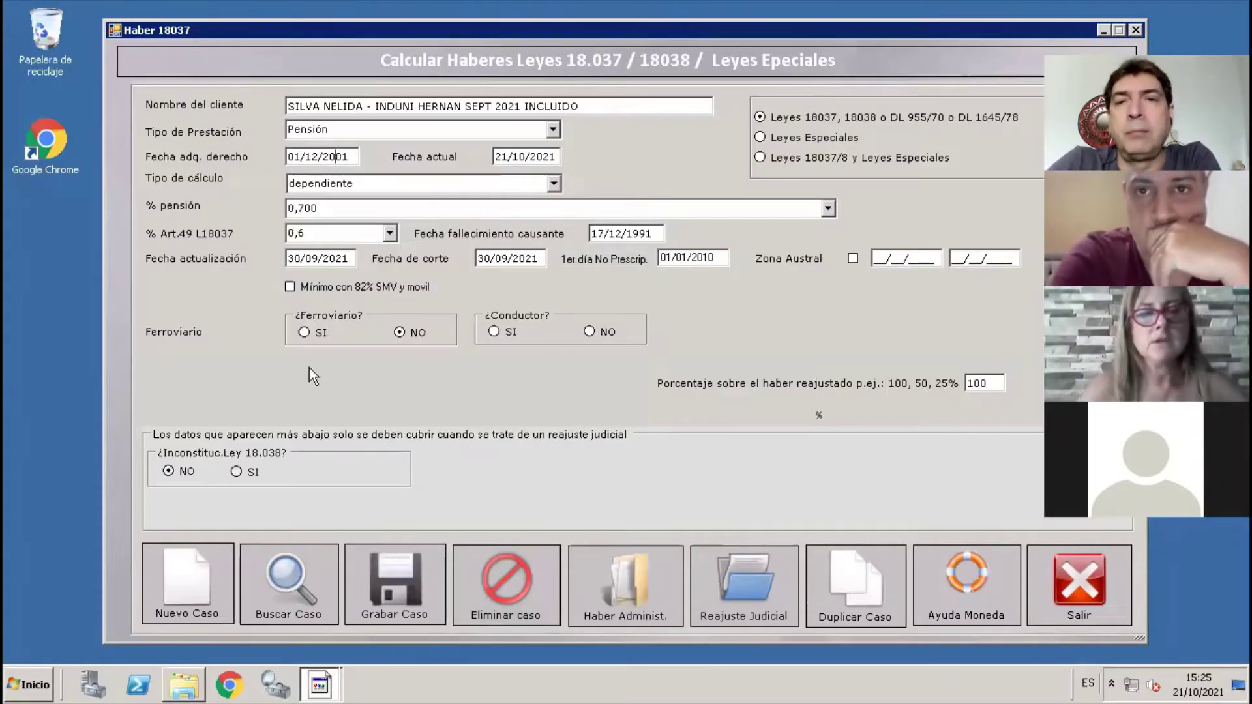
left_click_drag(373, 30, 317, 25)
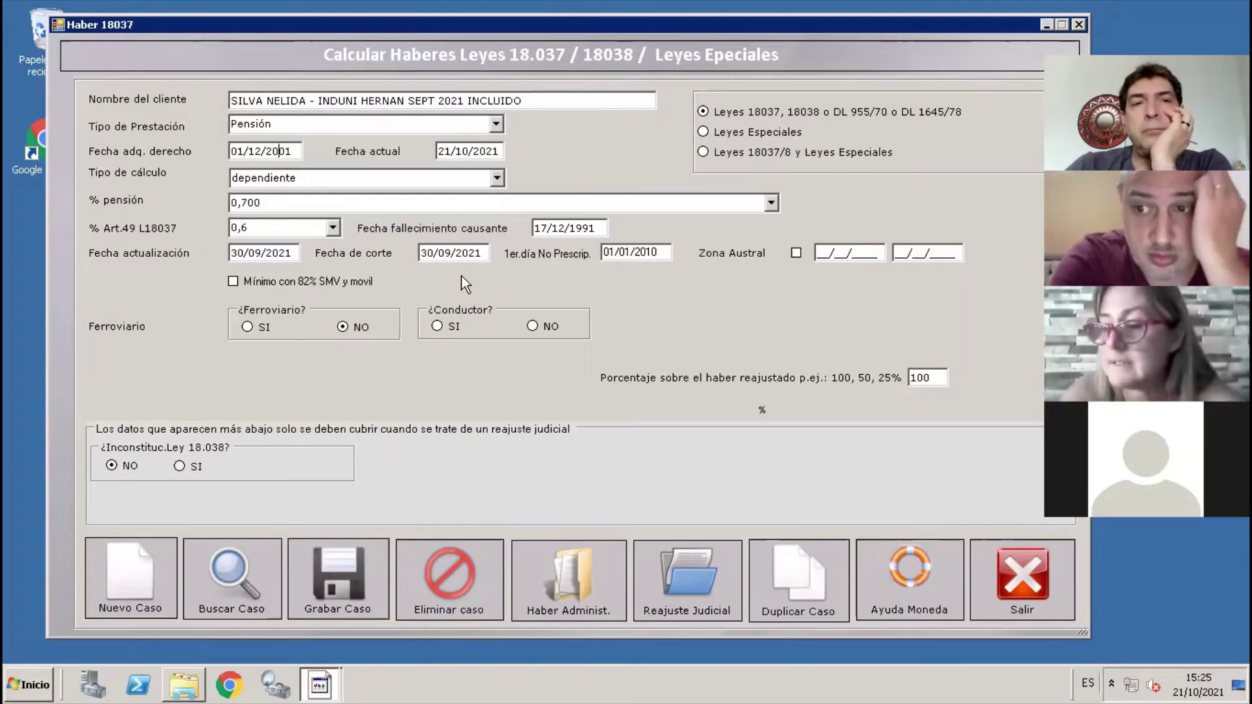
left_click(299, 149)
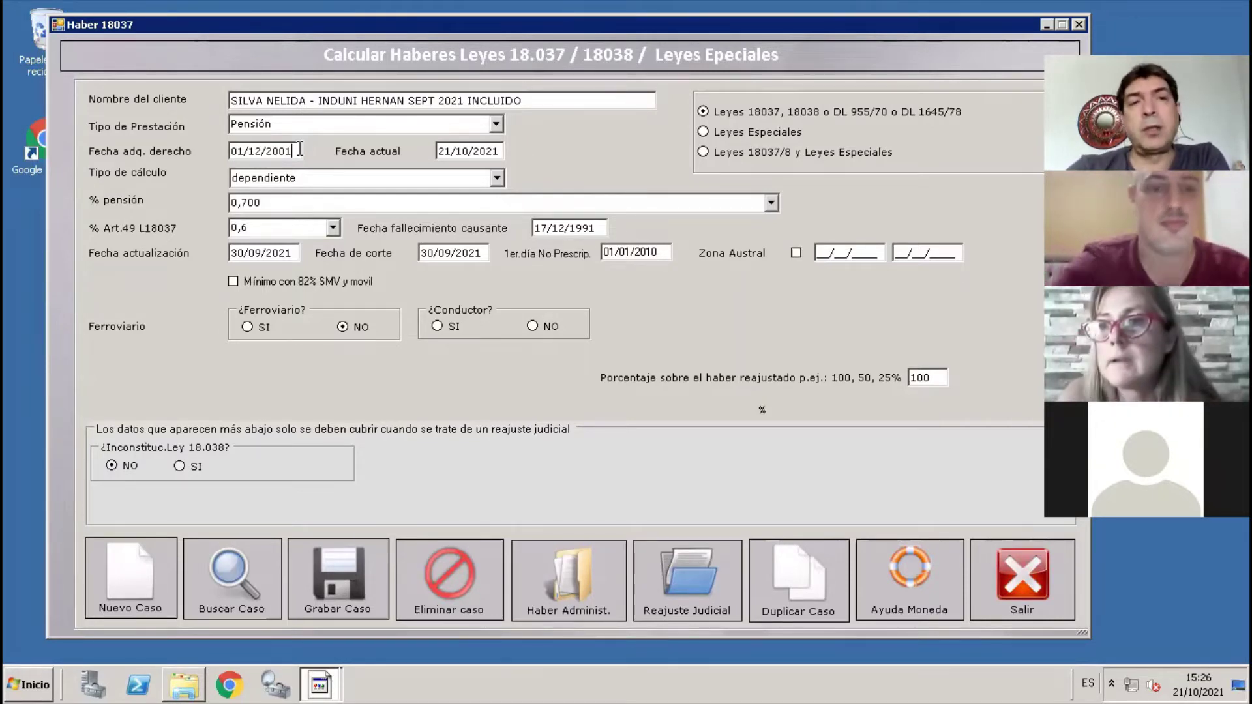
- Replace the Fecha adq. derecho value with 01/12/2012, correcting an initial mistyped date
key("shift+Home")
type("01/02/")
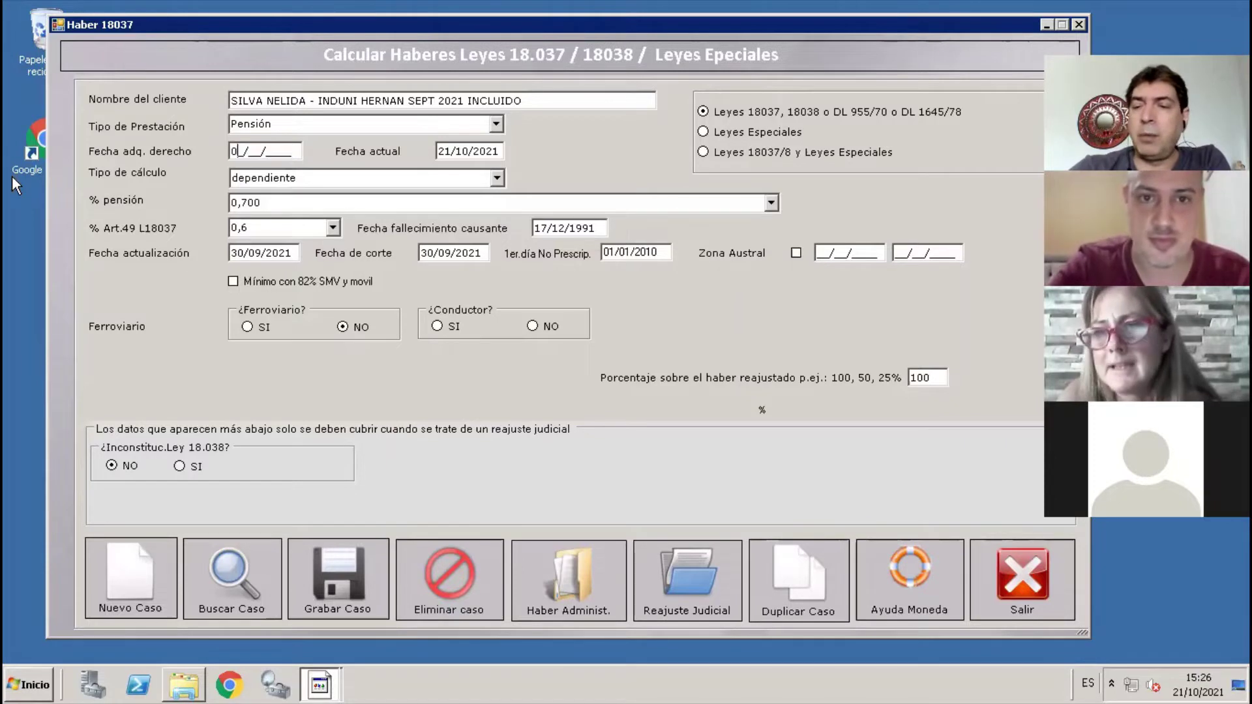
type("002_")
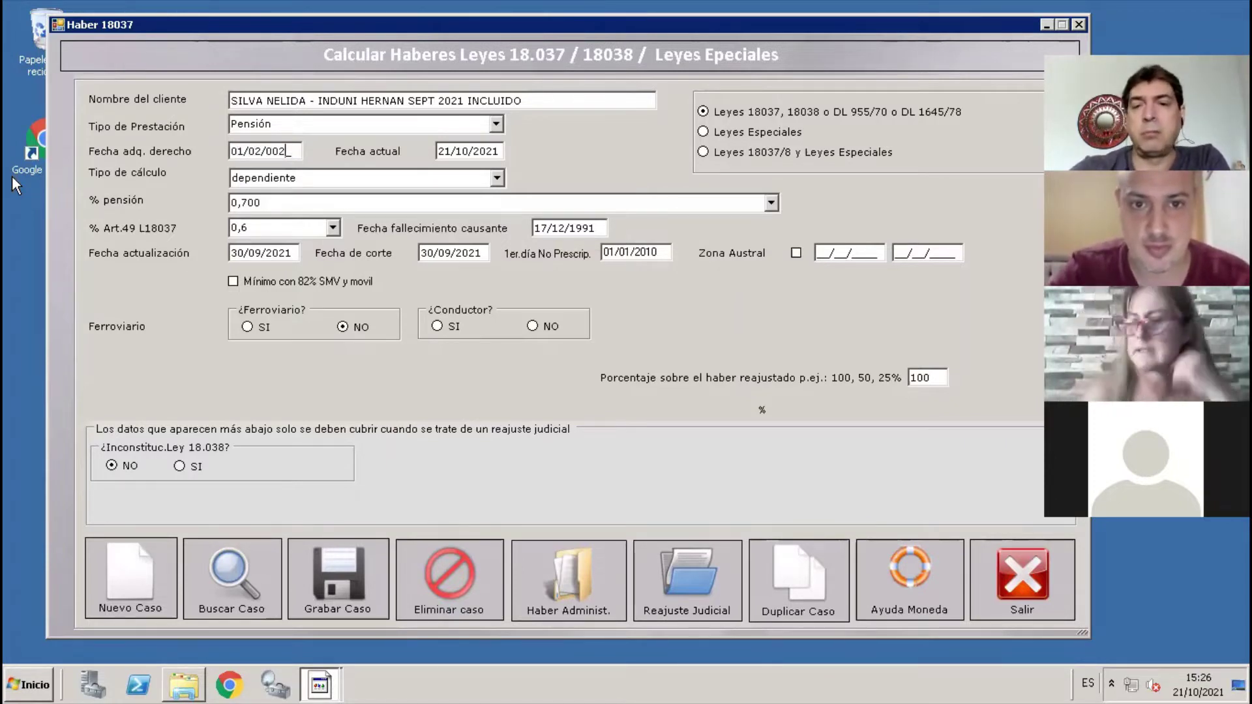
key("BackSpace")
key("BackSpace")
key("BackSpace")
key("BackSpace")
key("BackSpace")
key("BackSpace")
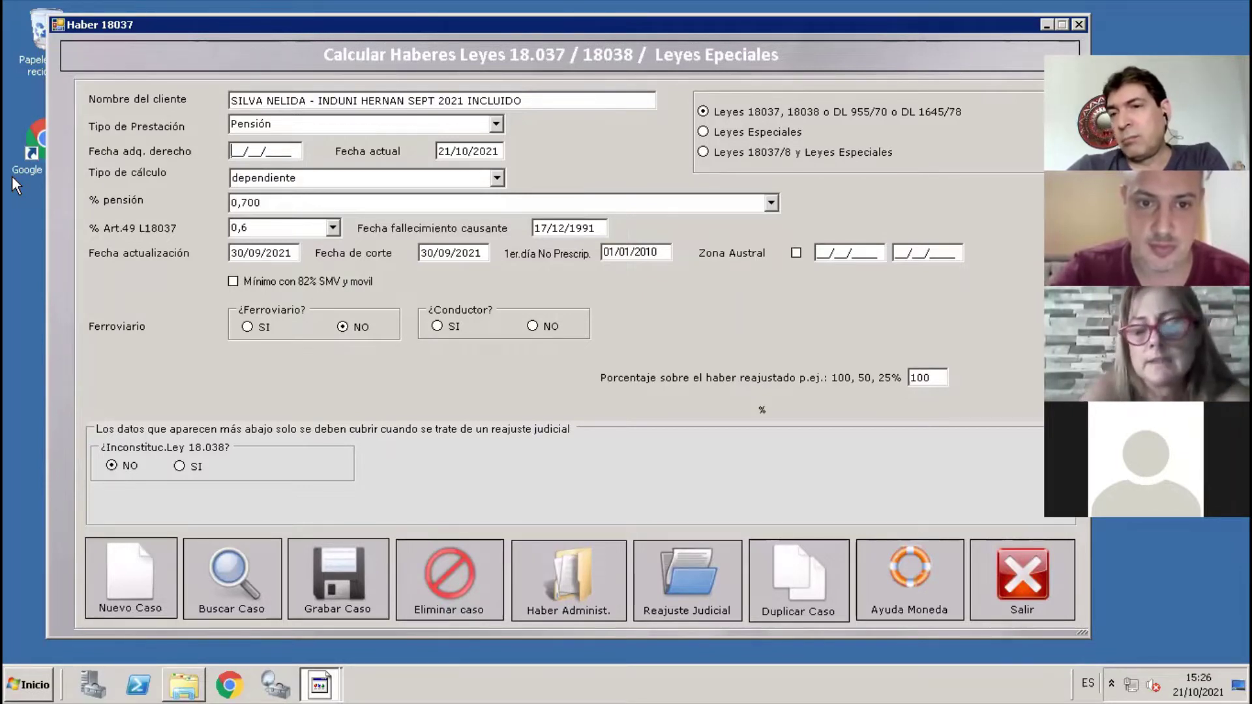
type("01/12/")
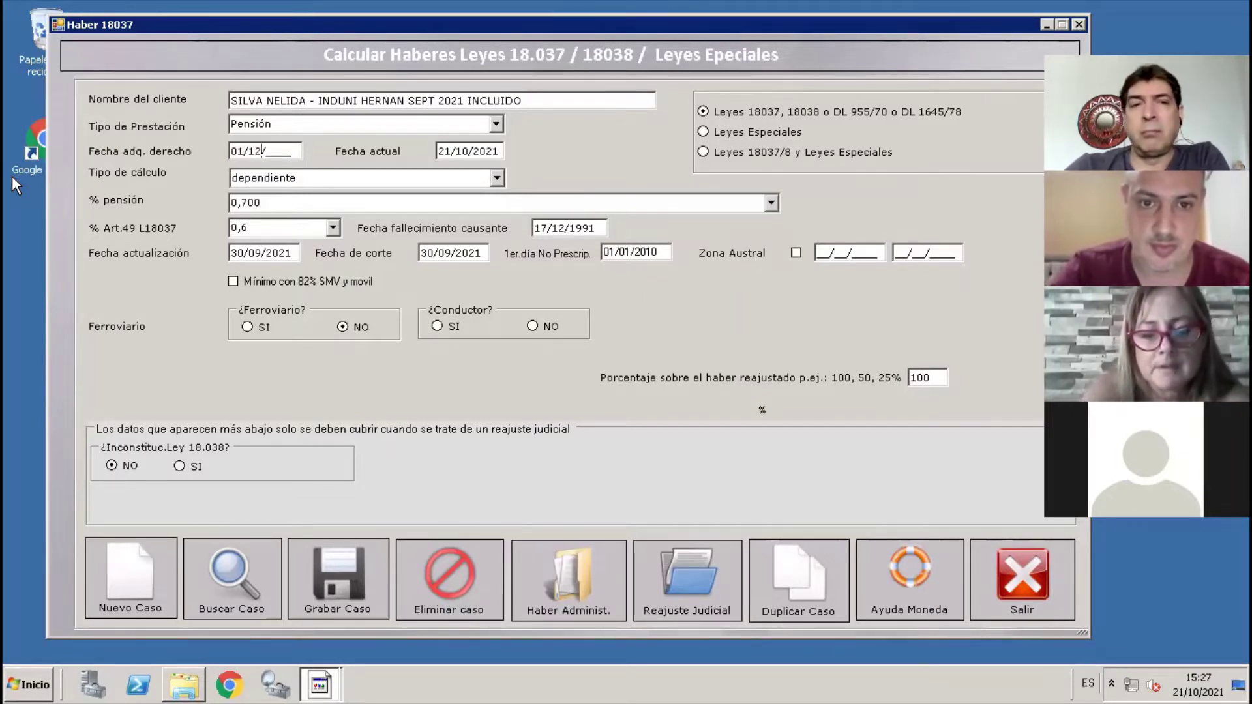
type("2012")
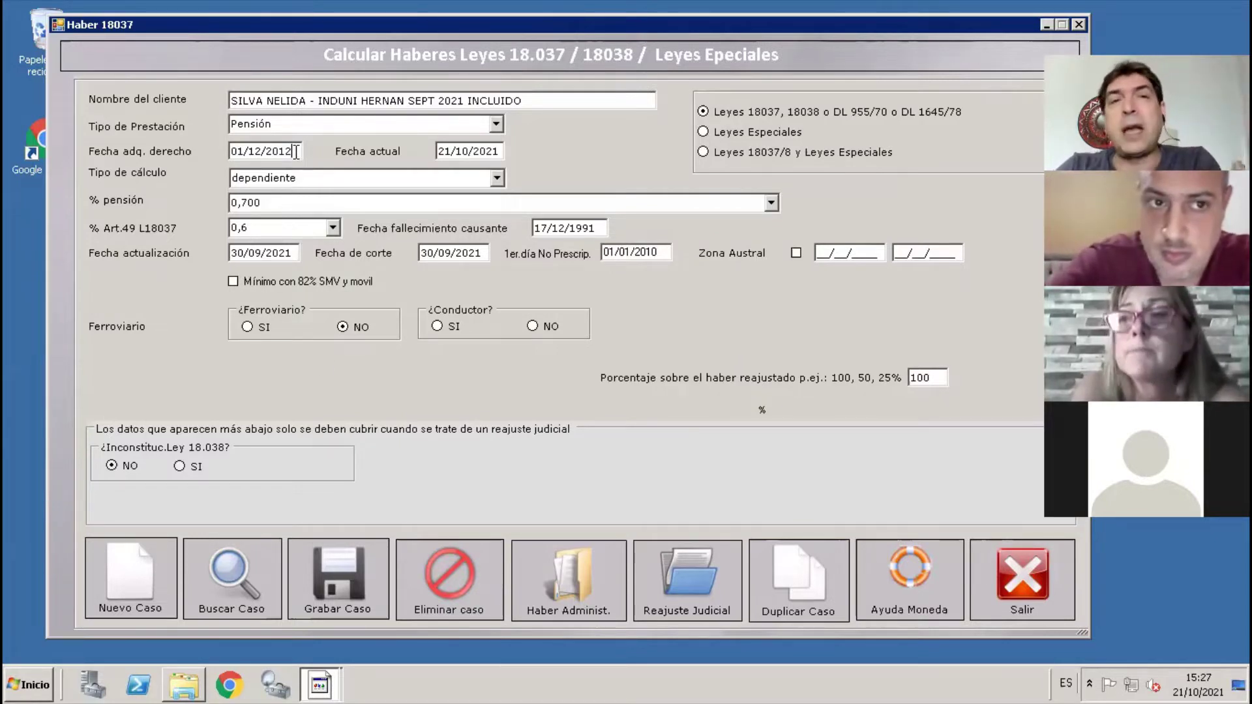
left_click_drag(296, 152, 33, 156)
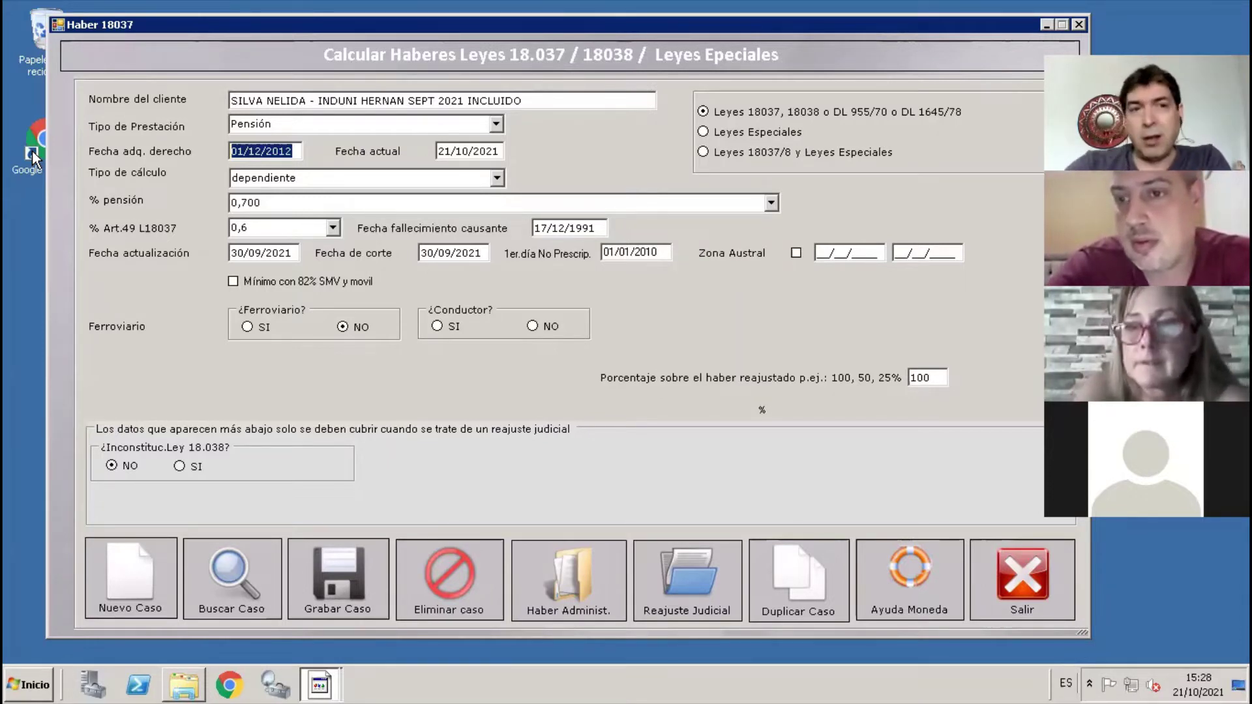
- Enter 01/01/2002 as acquisition and causante death dates; first non-prescribed day becomes 01/01/2010
type("0")
type("20")
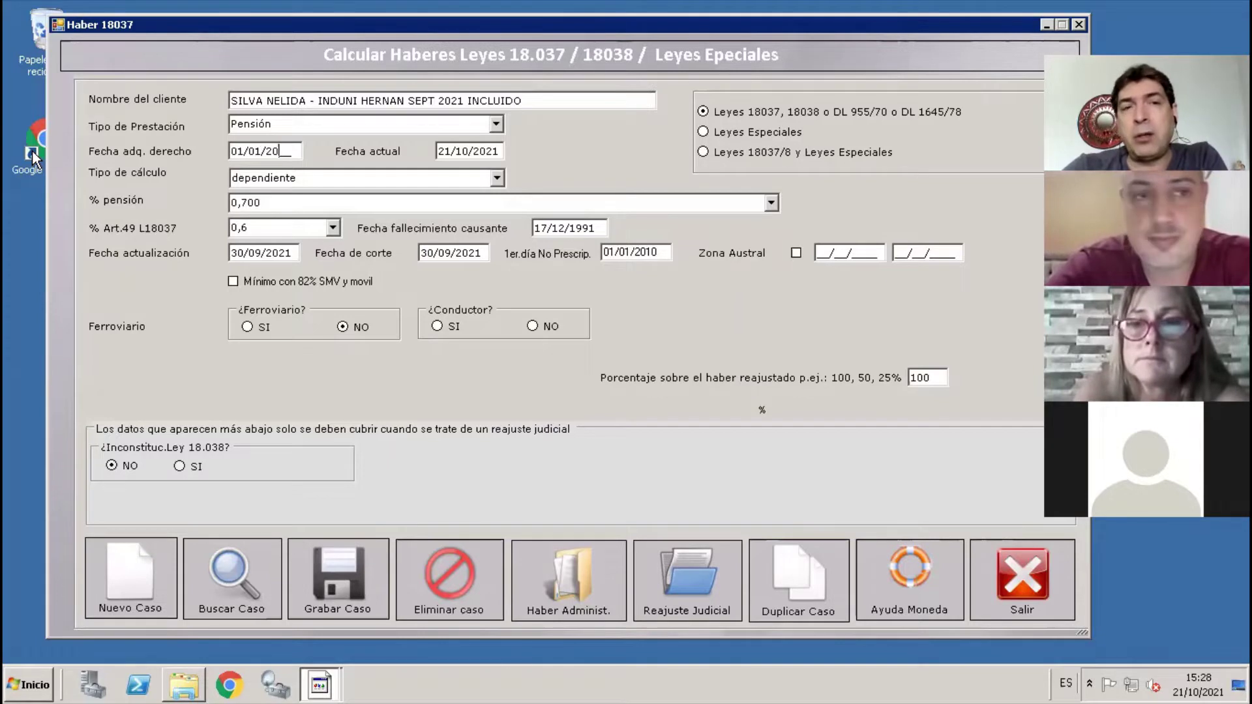
type("02")
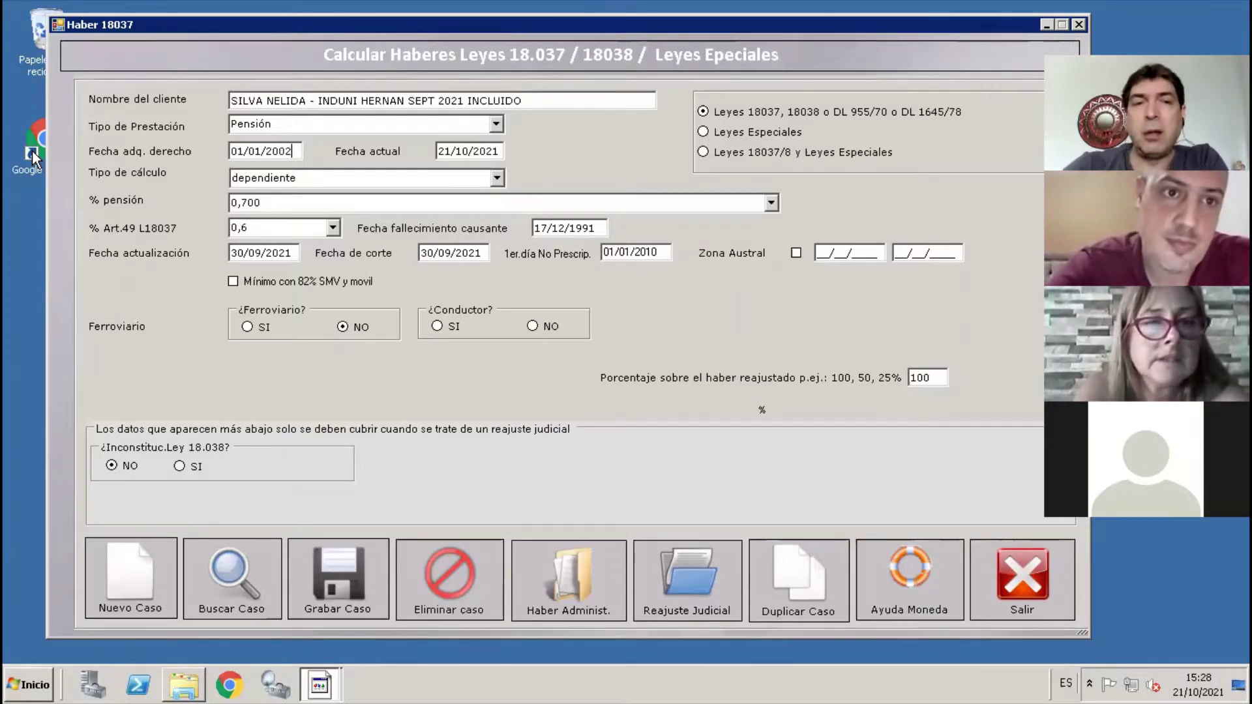
left_click(601, 228)
key("BackSpace")
type("01/01/")
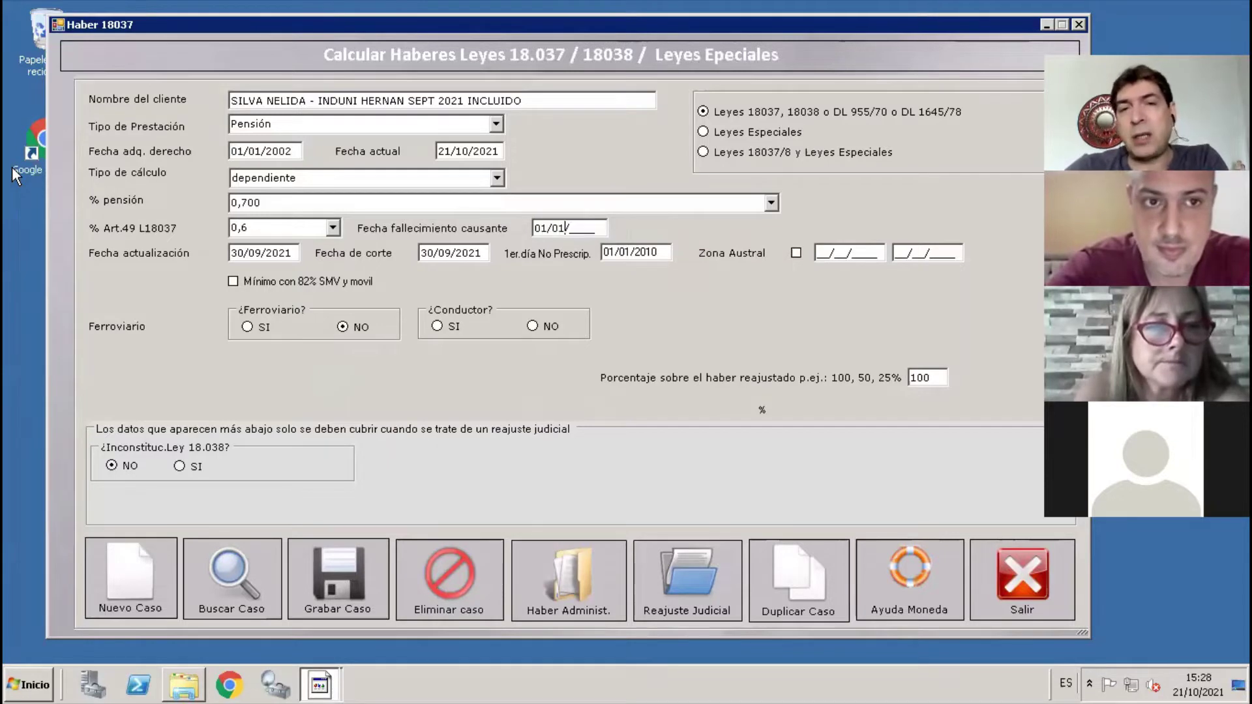
type("2002")
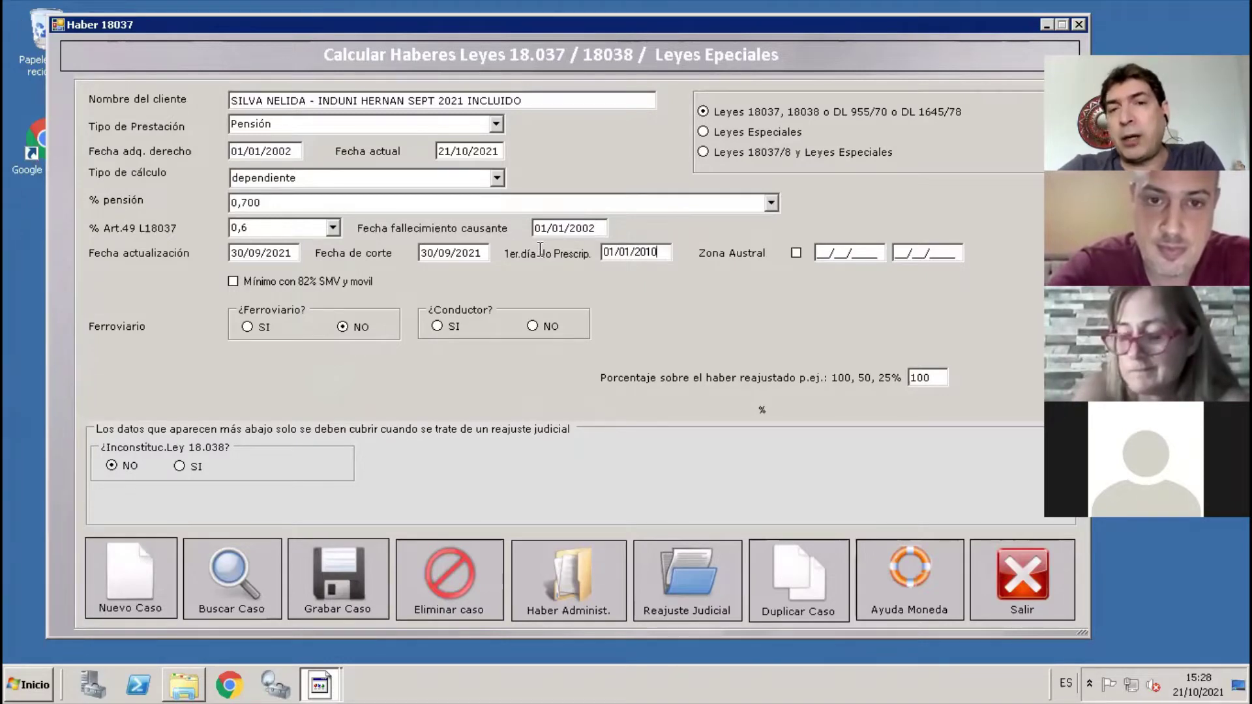
left_click(668, 255)
left_click(663, 257)
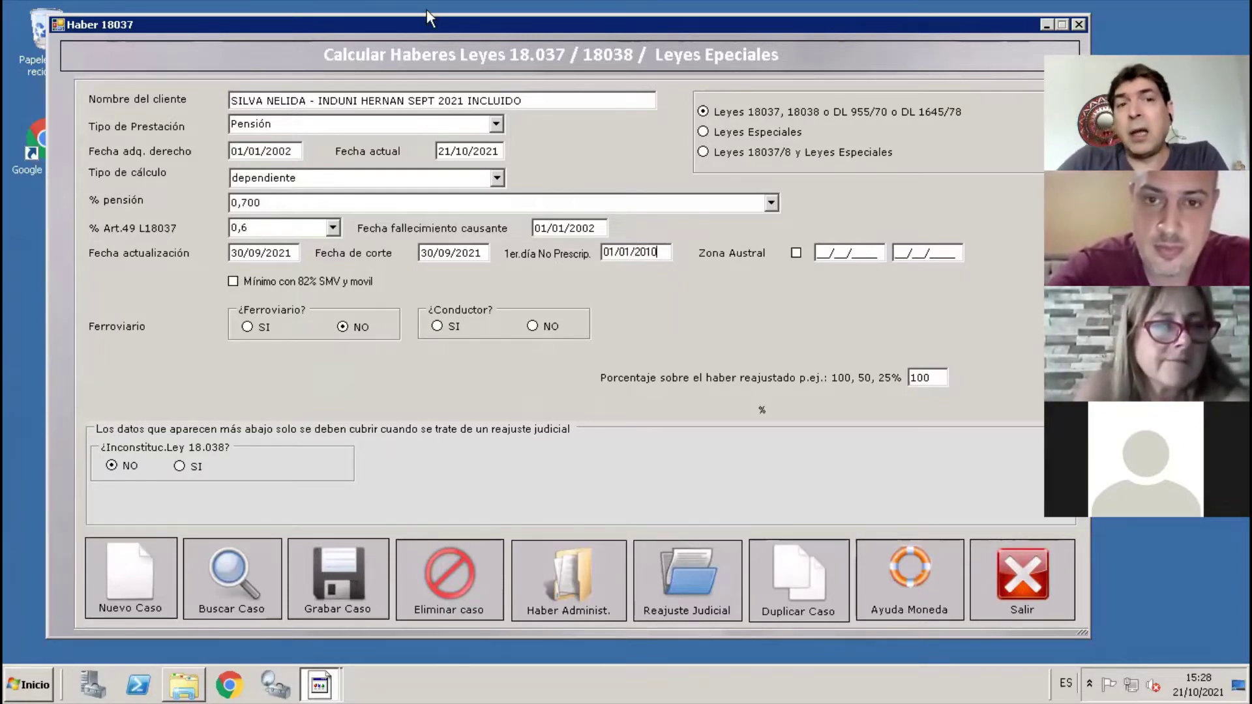
mouse_move(427, 10)
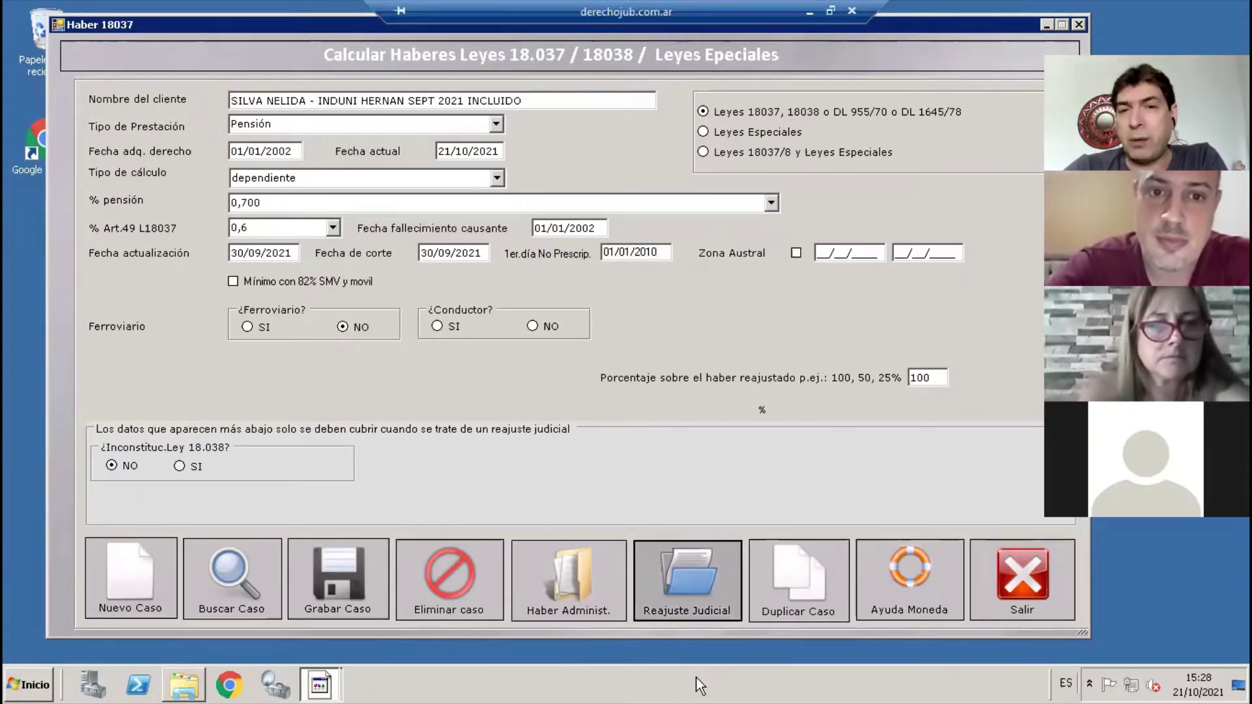
- Save the case and open Reajuste Judicial, selecting the 2341,9 initial haber
left_click(704, 395)
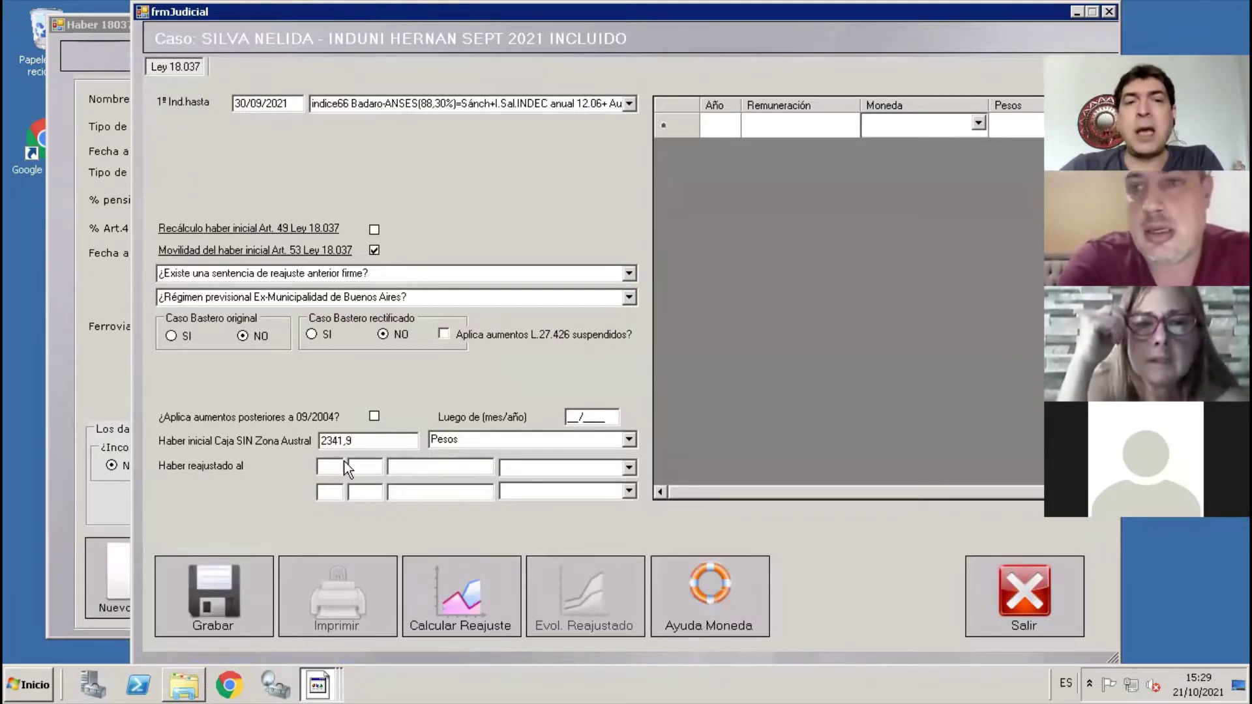
left_click_drag(368, 440, 301, 431)
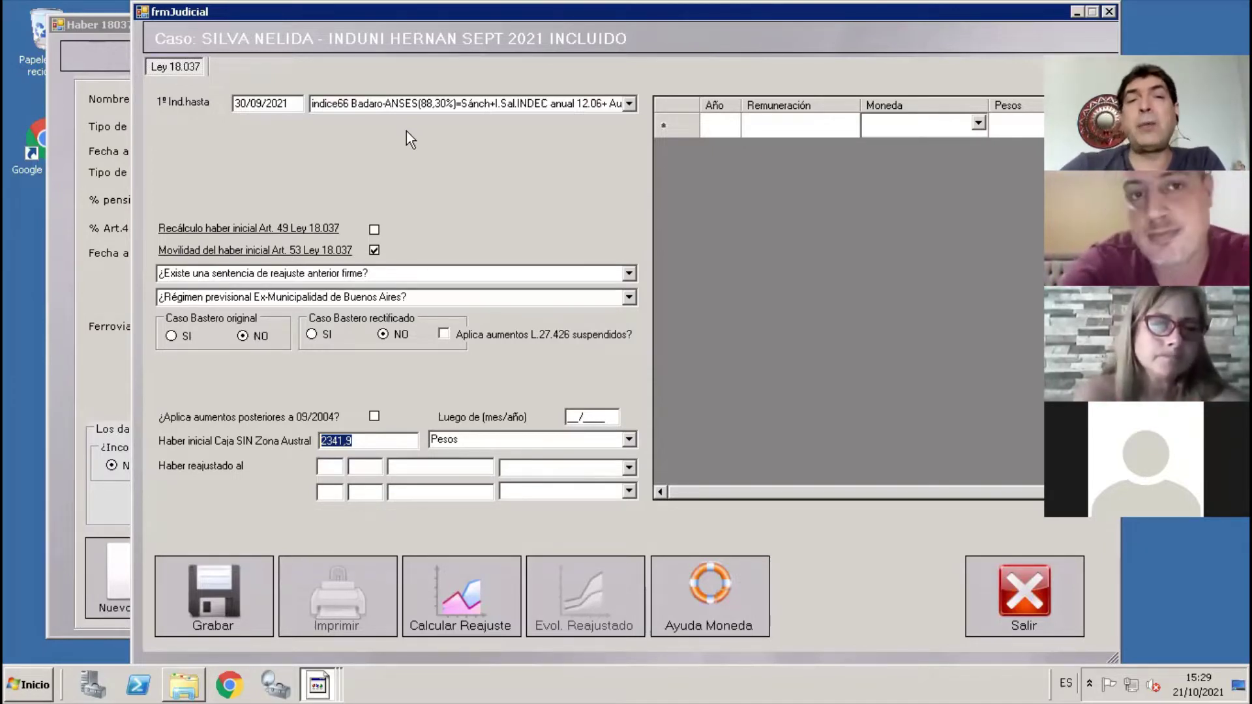
double_click(369, 447)
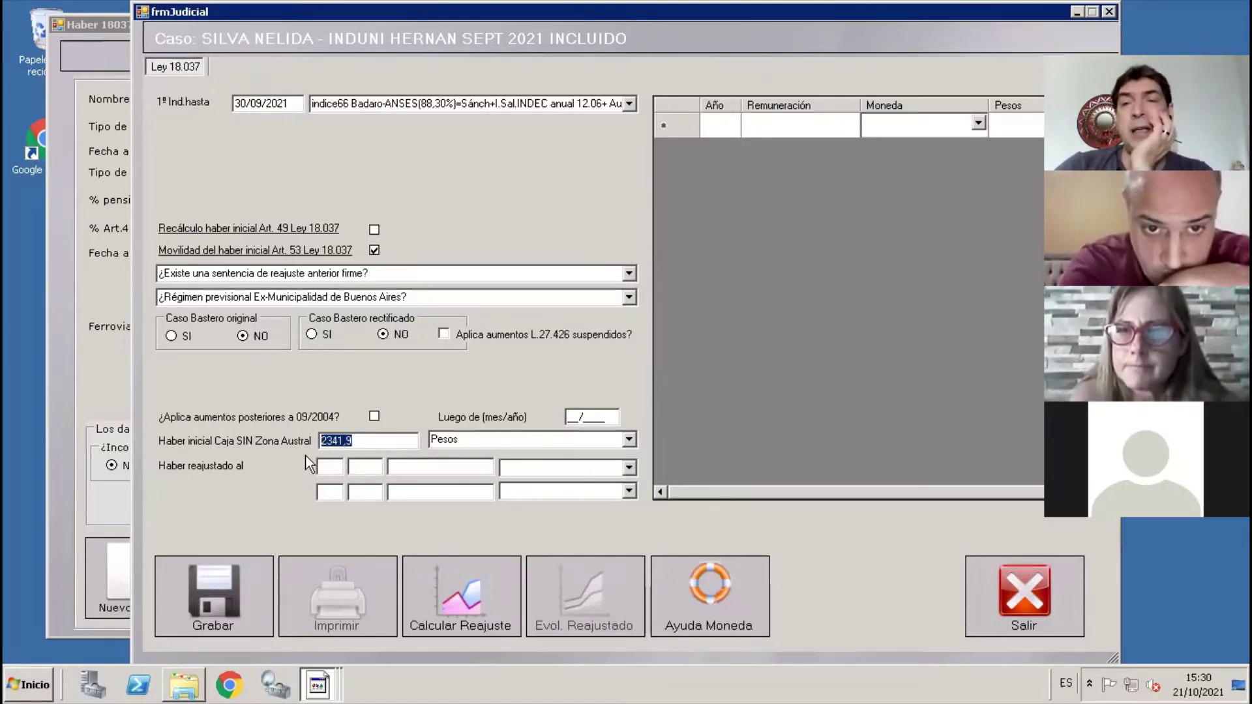
left_click_drag(261, 16, 241, 10)
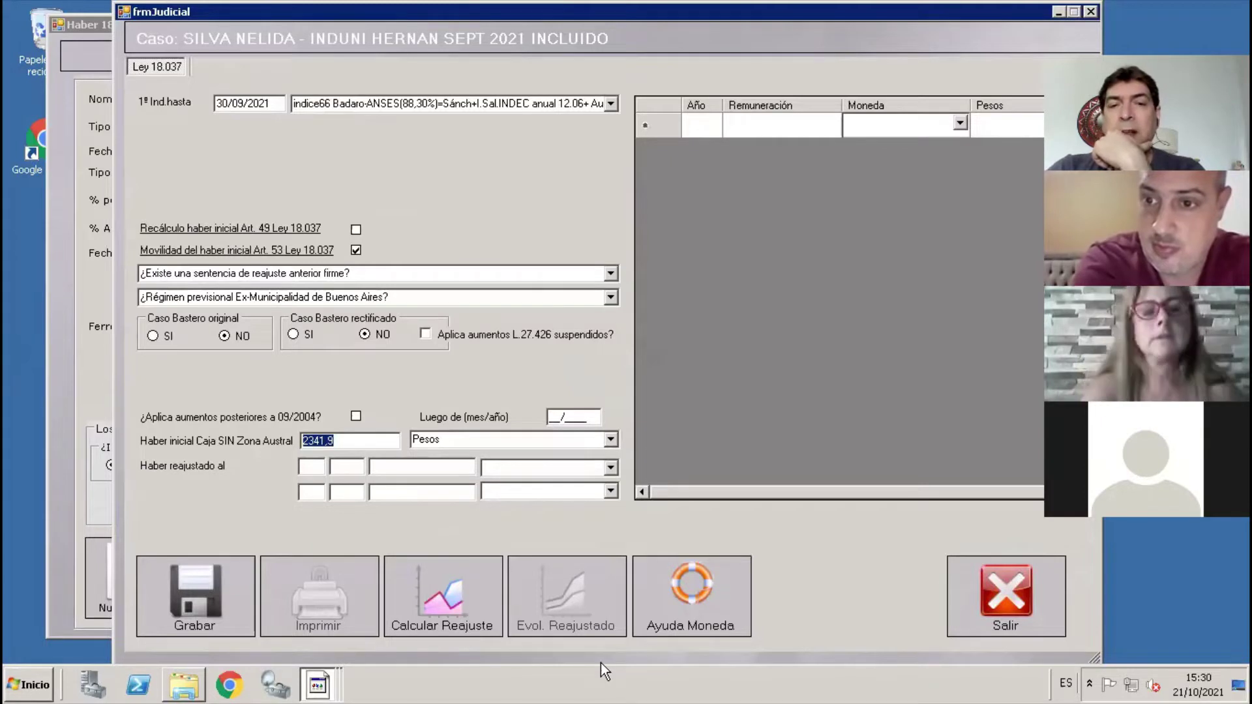
- Run Calcular Reajuste with Alt+C, yielding 222879,37 pesos for 9/2021
key("alt+c")
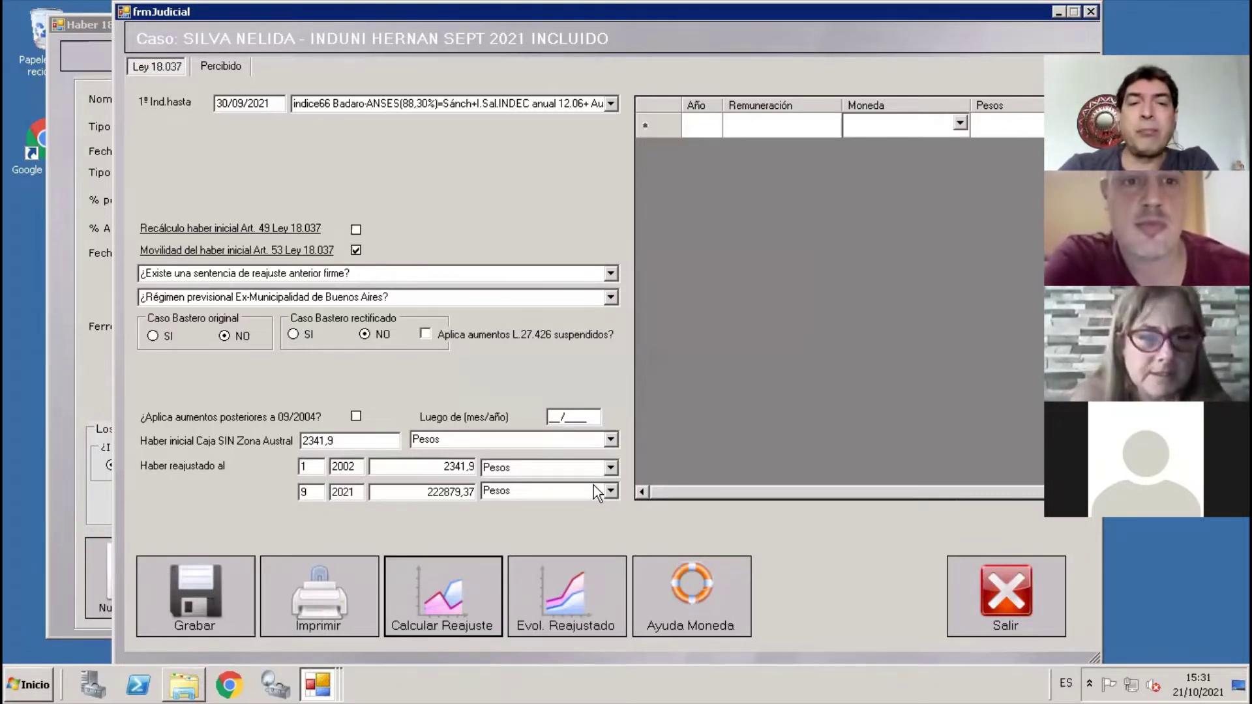
left_click(442, 493)
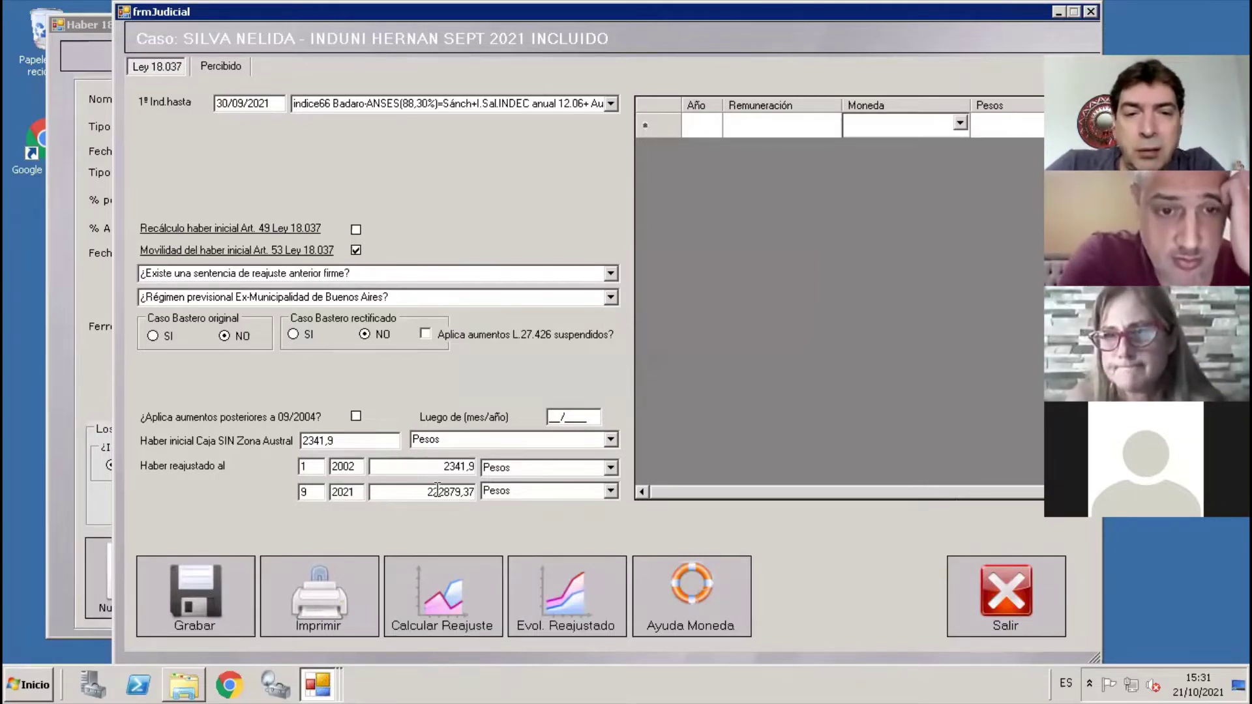
left_click_drag(444, 493, 421, 492)
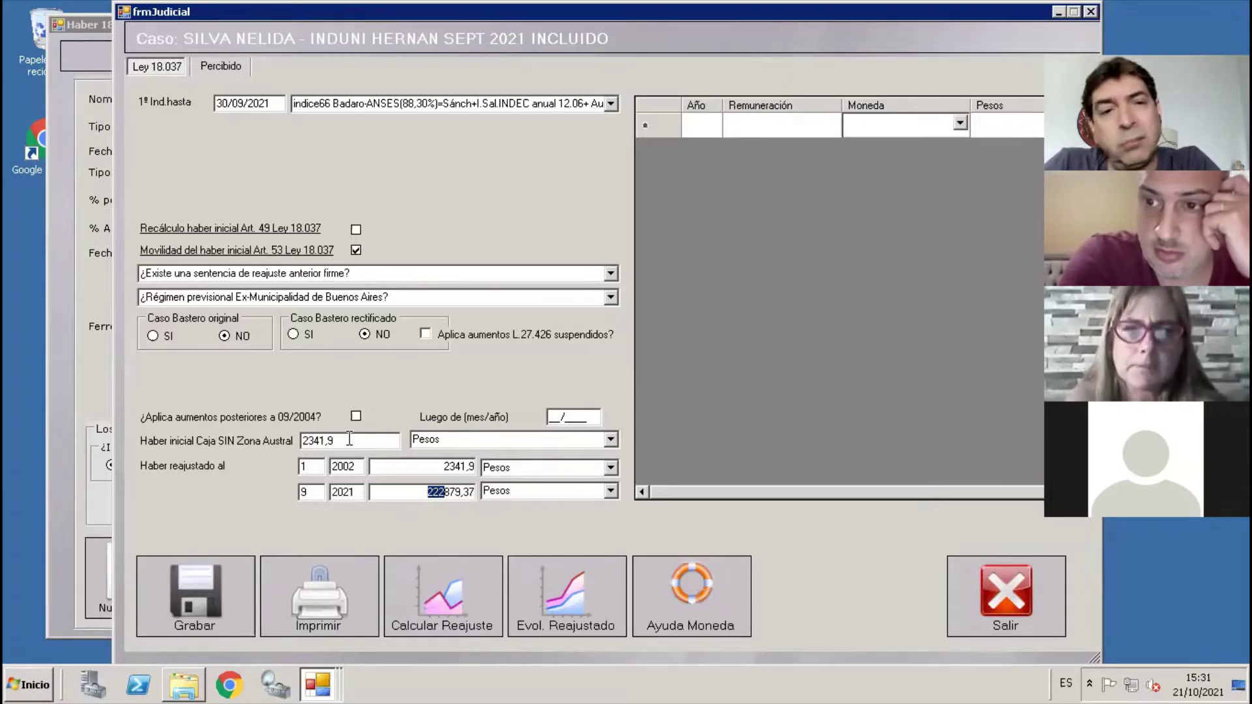
left_click_drag(349, 440, 303, 444)
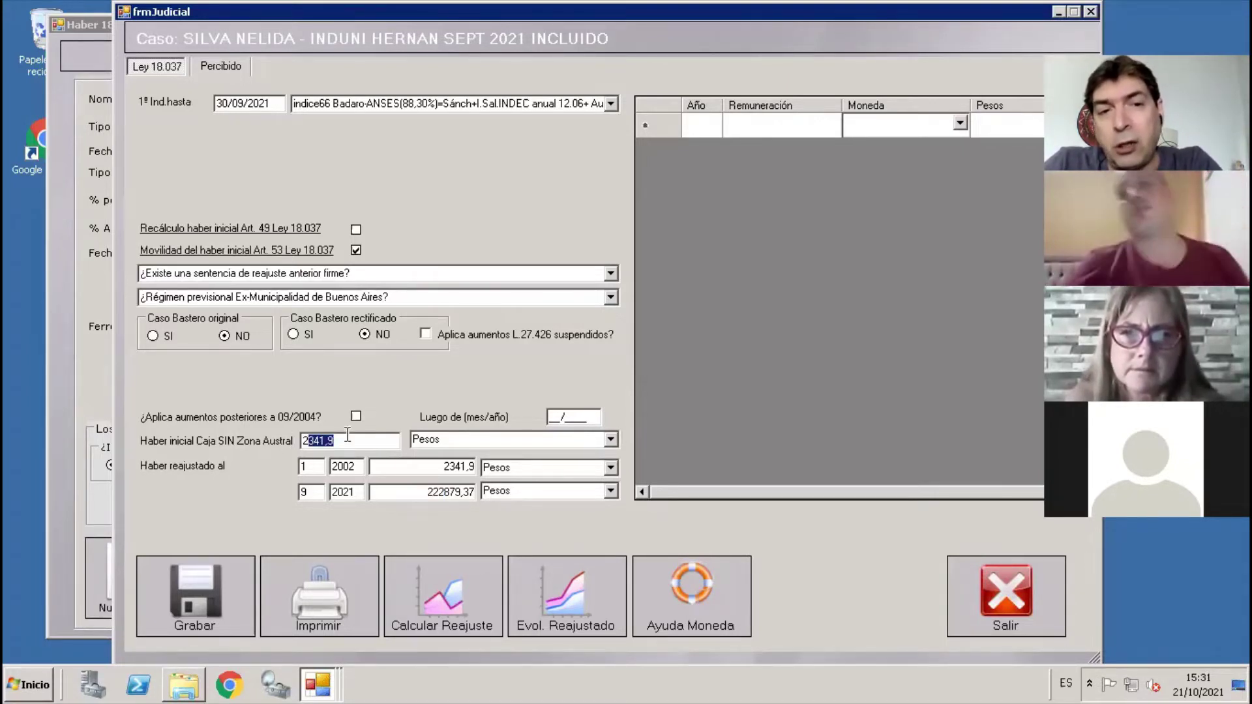
left_click(304, 444)
double_click(304, 443)
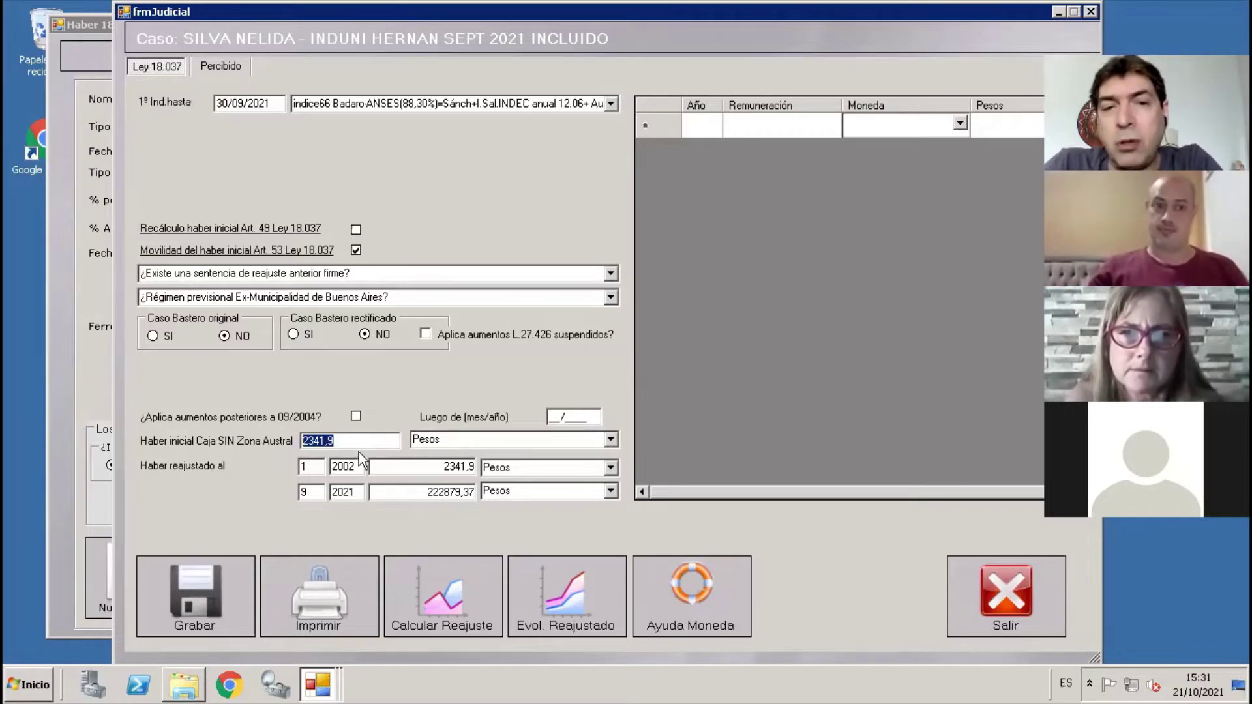
left_click_drag(444, 493, 402, 494)
double_click(377, 438)
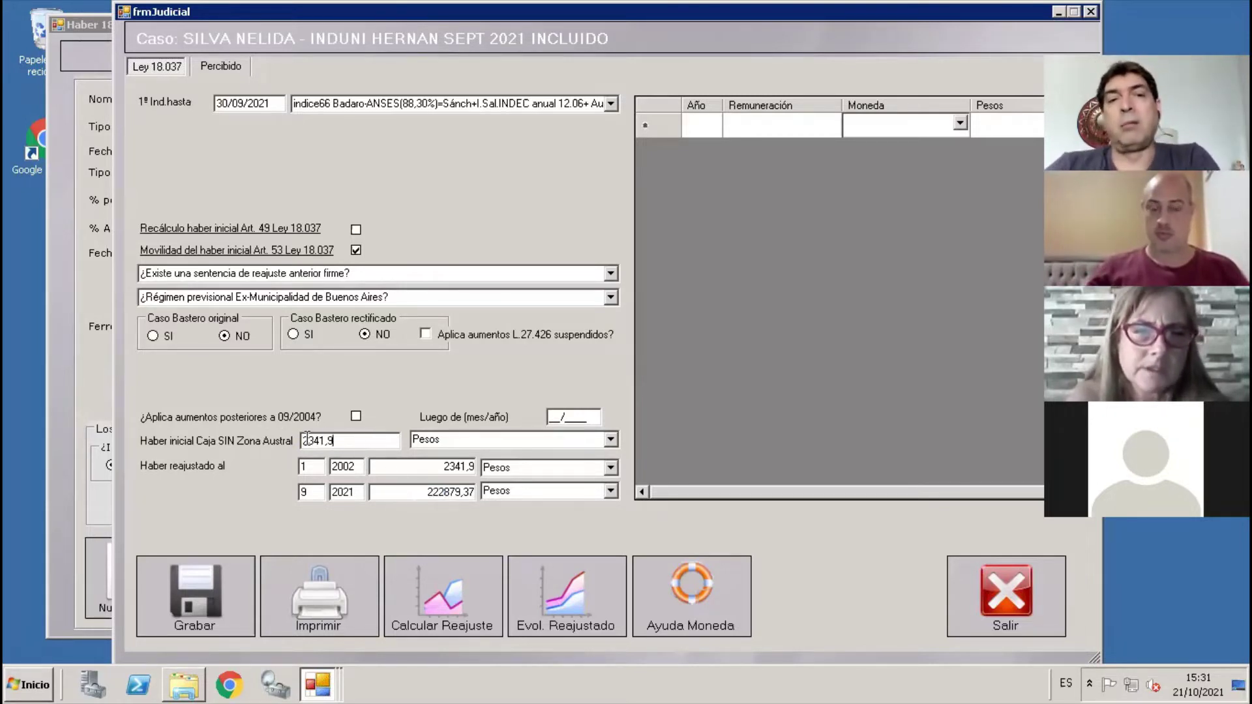
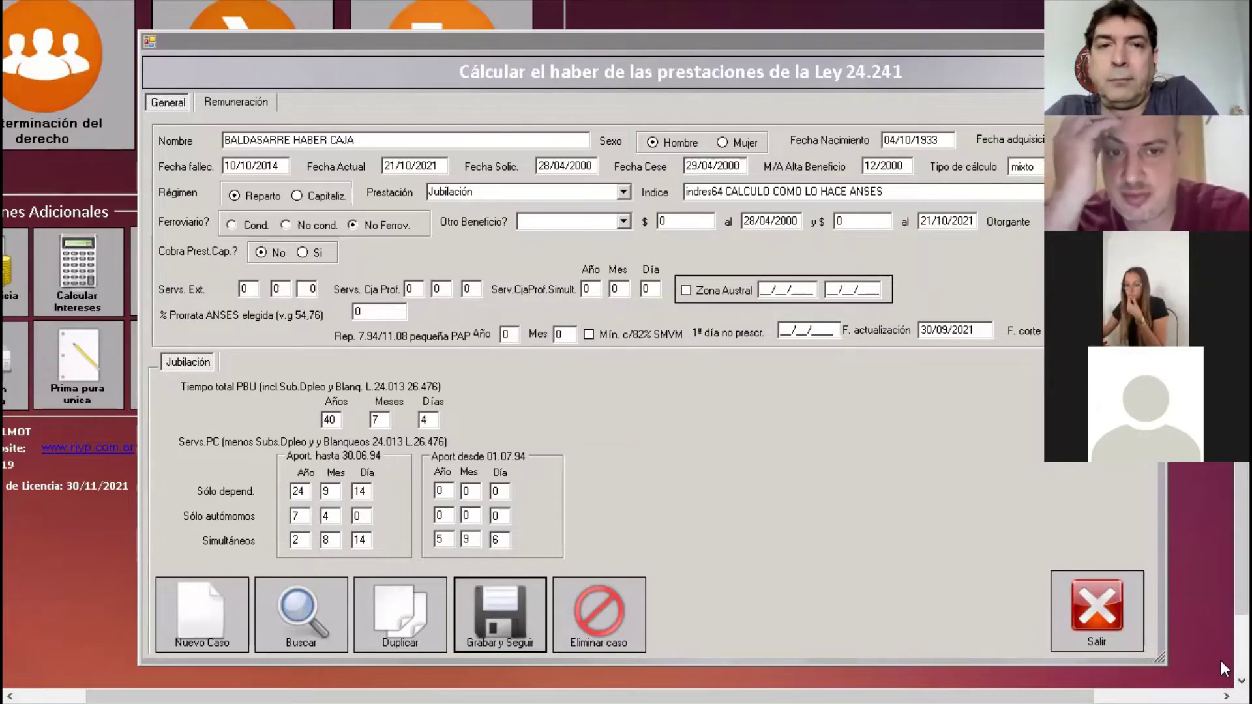
- Replace the 0 in Pdio Rect. with 2980,45, next to the 3028,76 dependent average
left_click(768, 163)
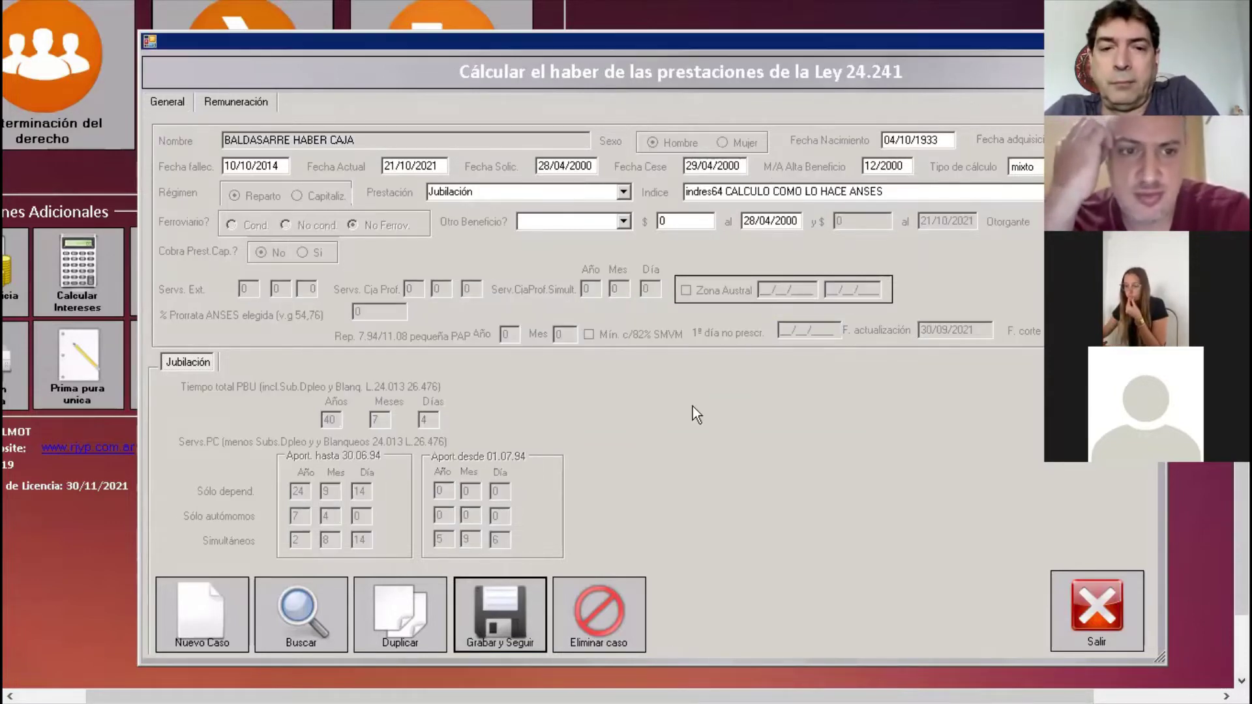
key("ctrl+Tab")
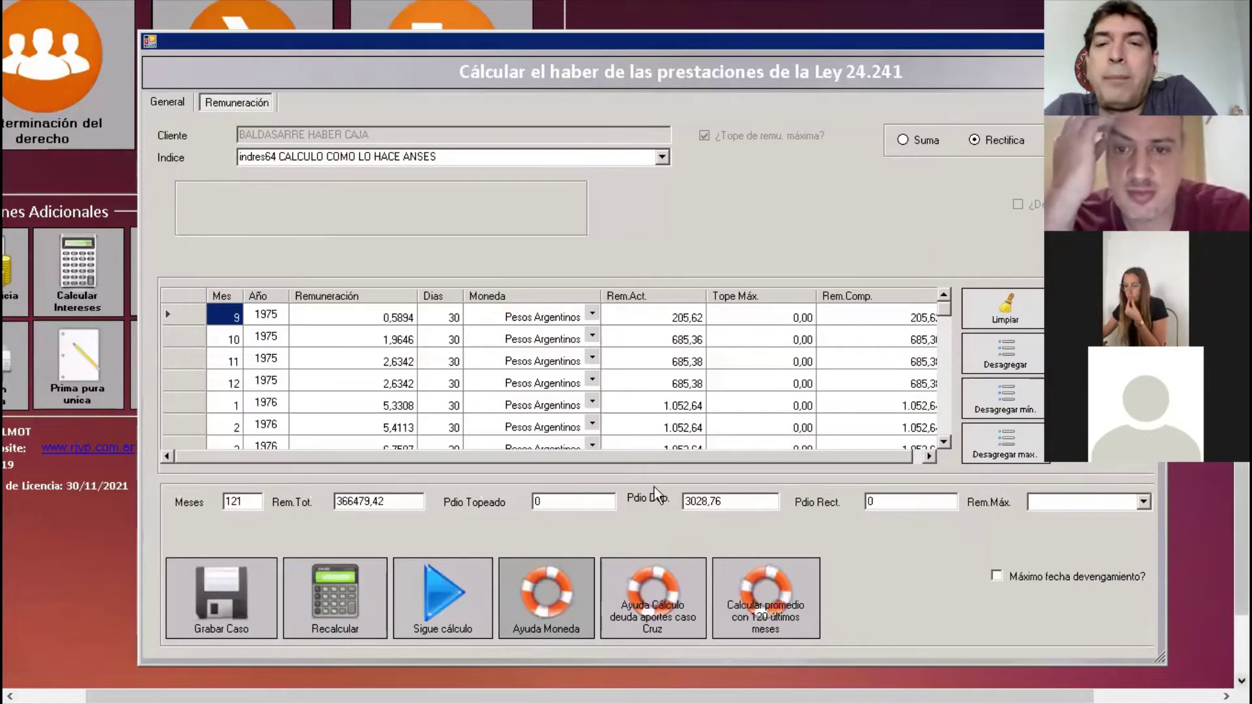
scroll(1223, 680, "down", 1)
double_click(768, 495)
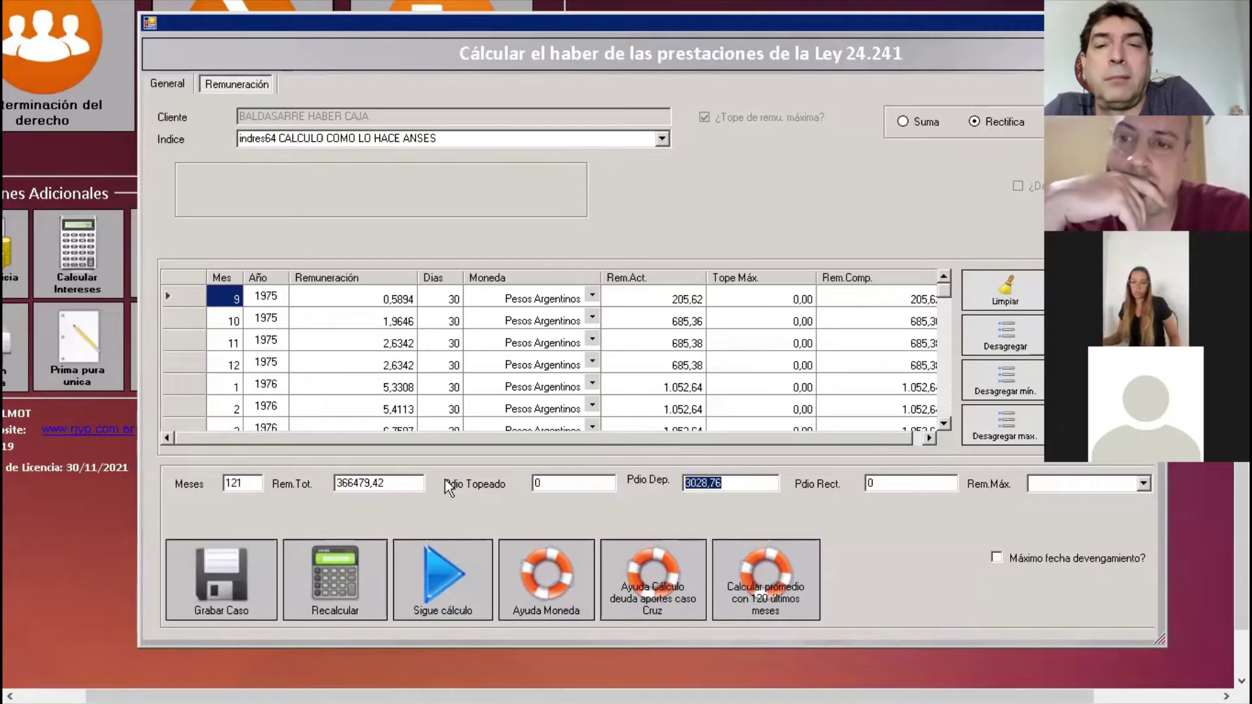
key("Tab")
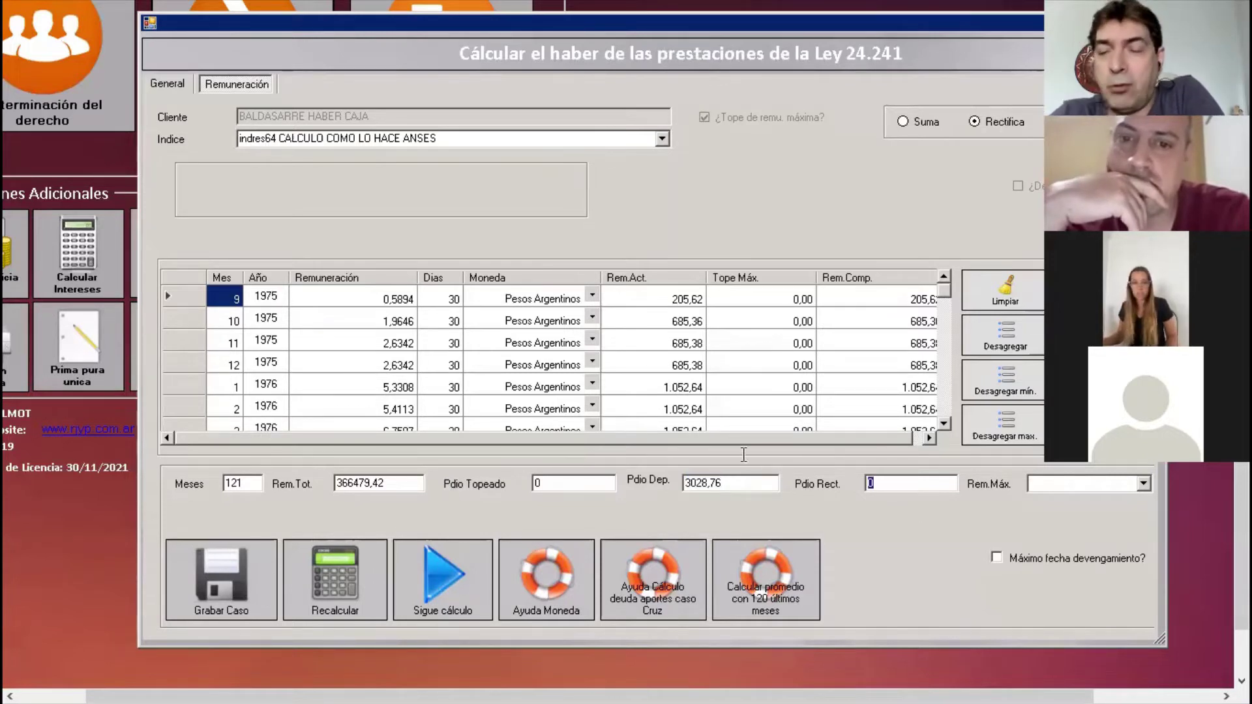
key("Right")
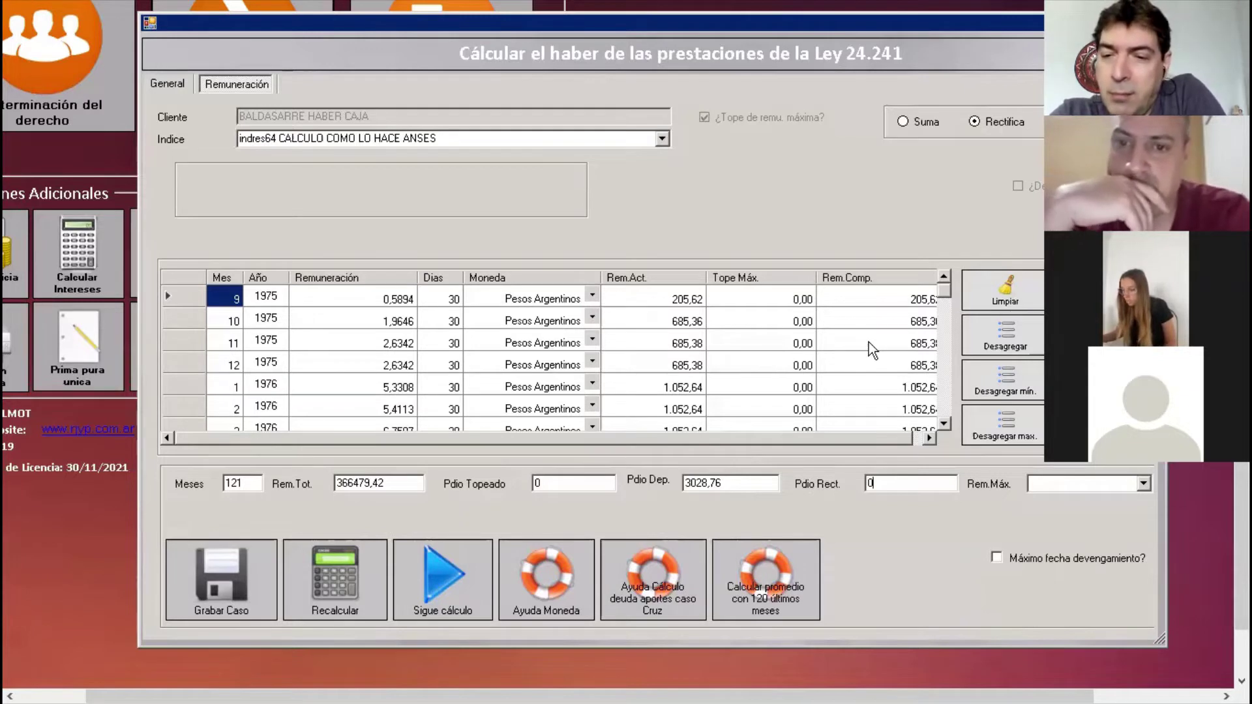
key("BackSpace")
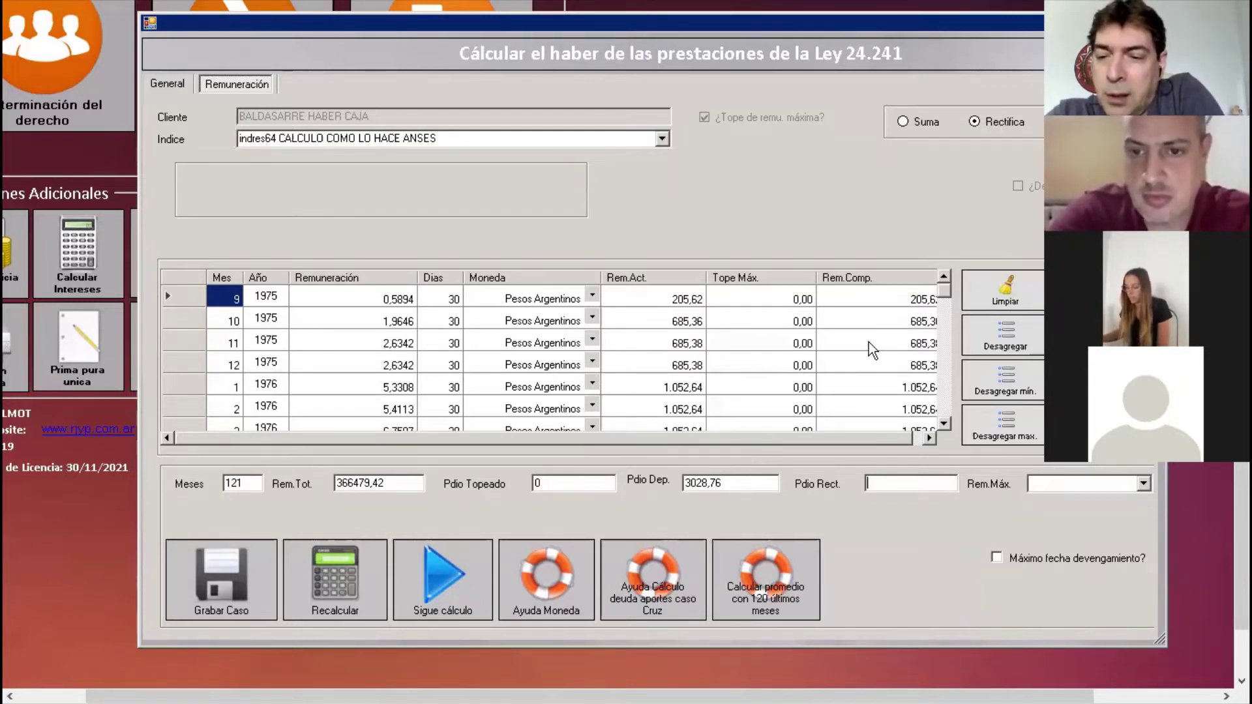
type("2980")
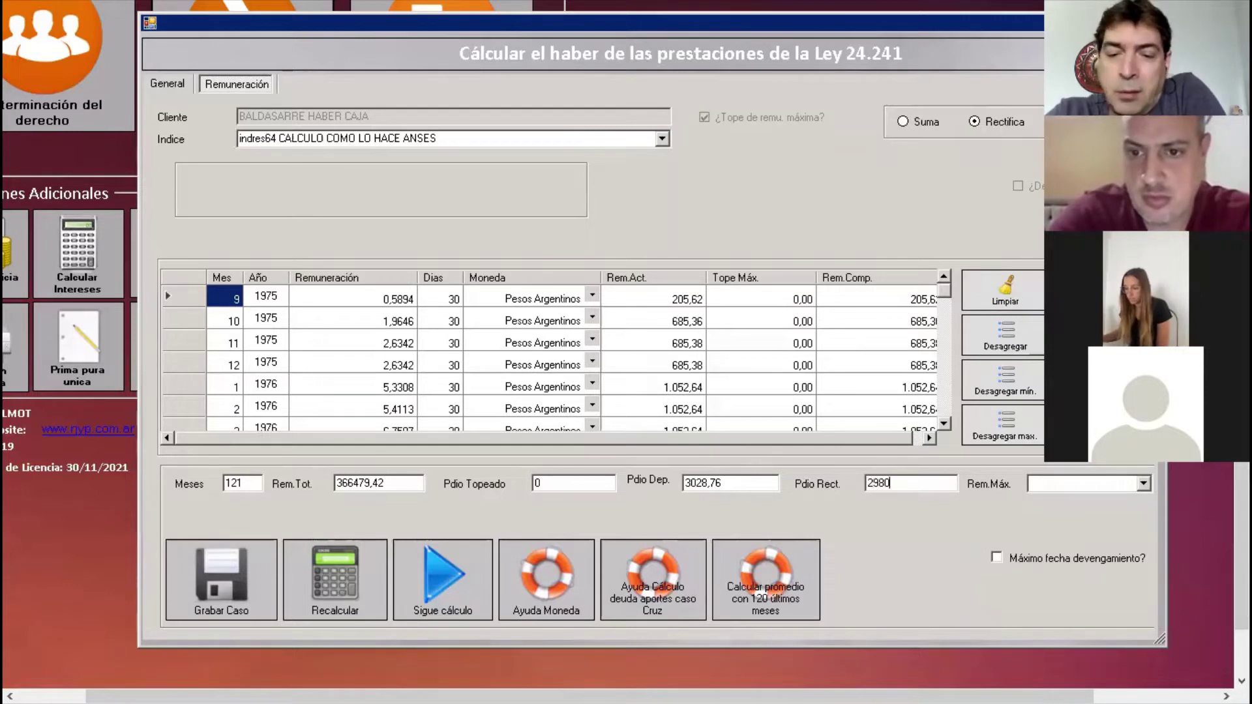
type(",45")
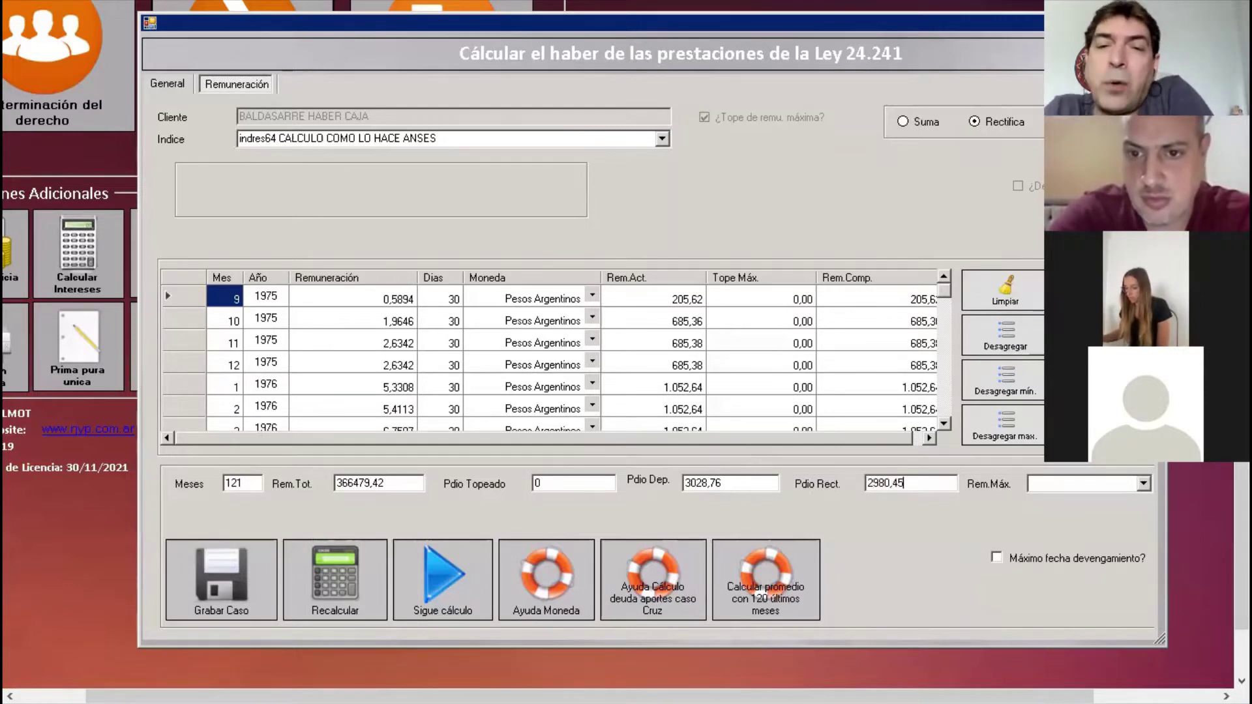
double_click(918, 482)
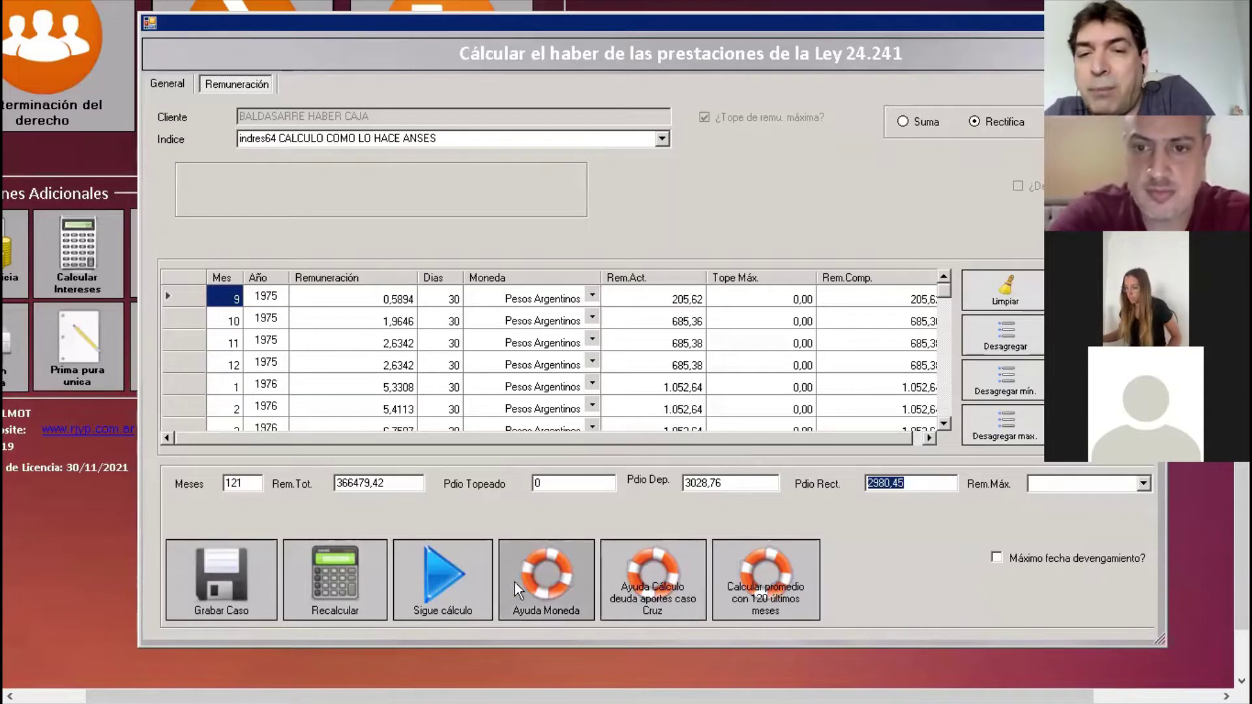
- Continue to the Autónomo grid and review the Renta values, ending at the last period's 766,00
left_click(436, 585)
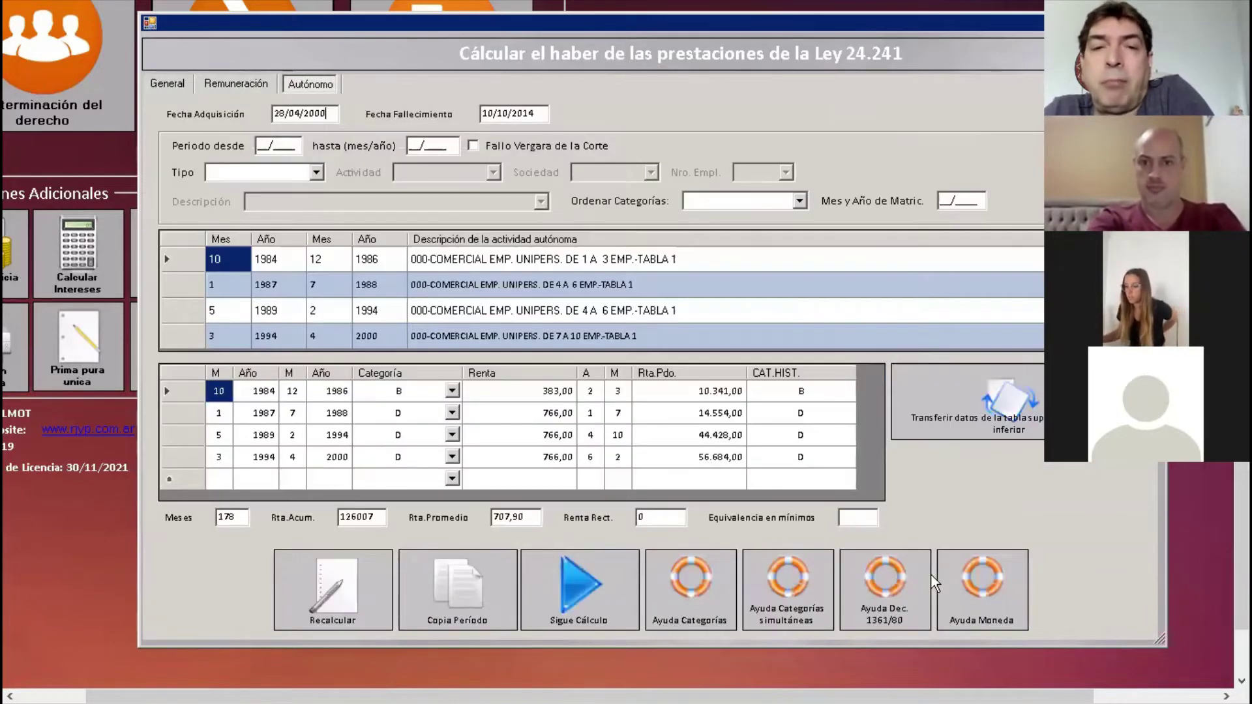
left_click_drag(533, 519, 497, 520)
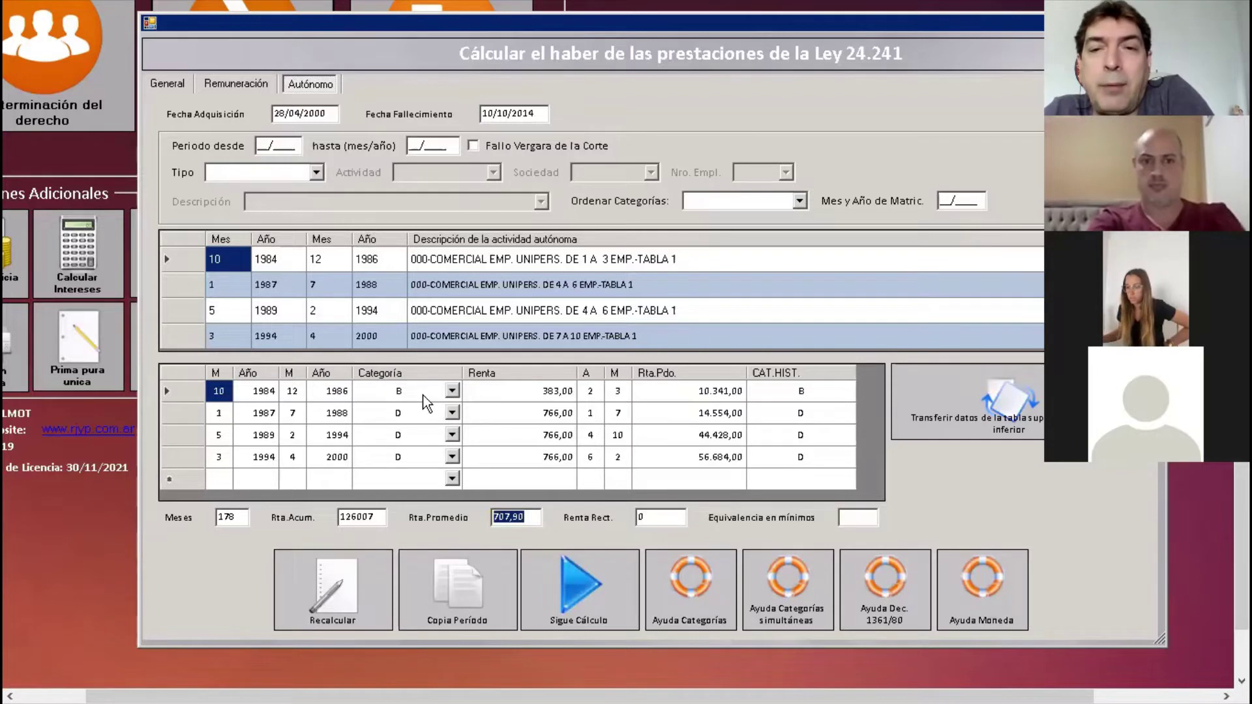
left_click(550, 393)
left_click(549, 414)
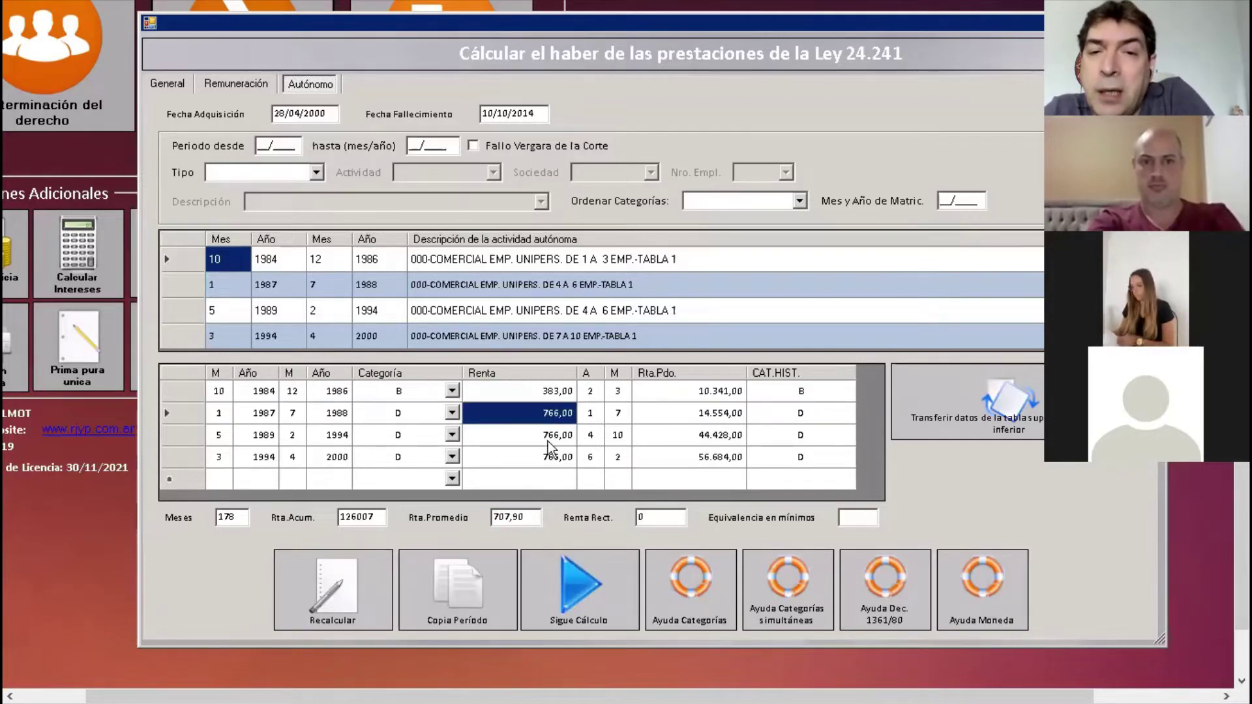
left_click(548, 437)
left_click(546, 459)
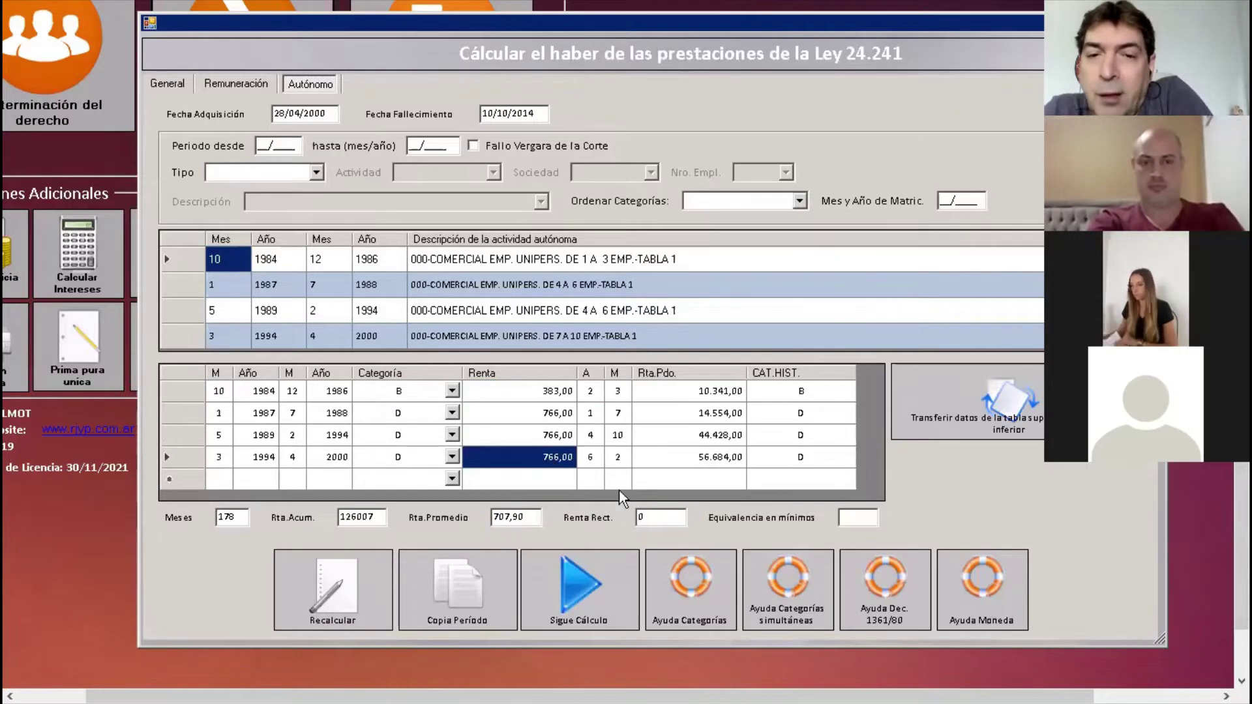
- Enter 698,84 as the rectified self-employed income and continue to the cap control step
double_click(659, 519)
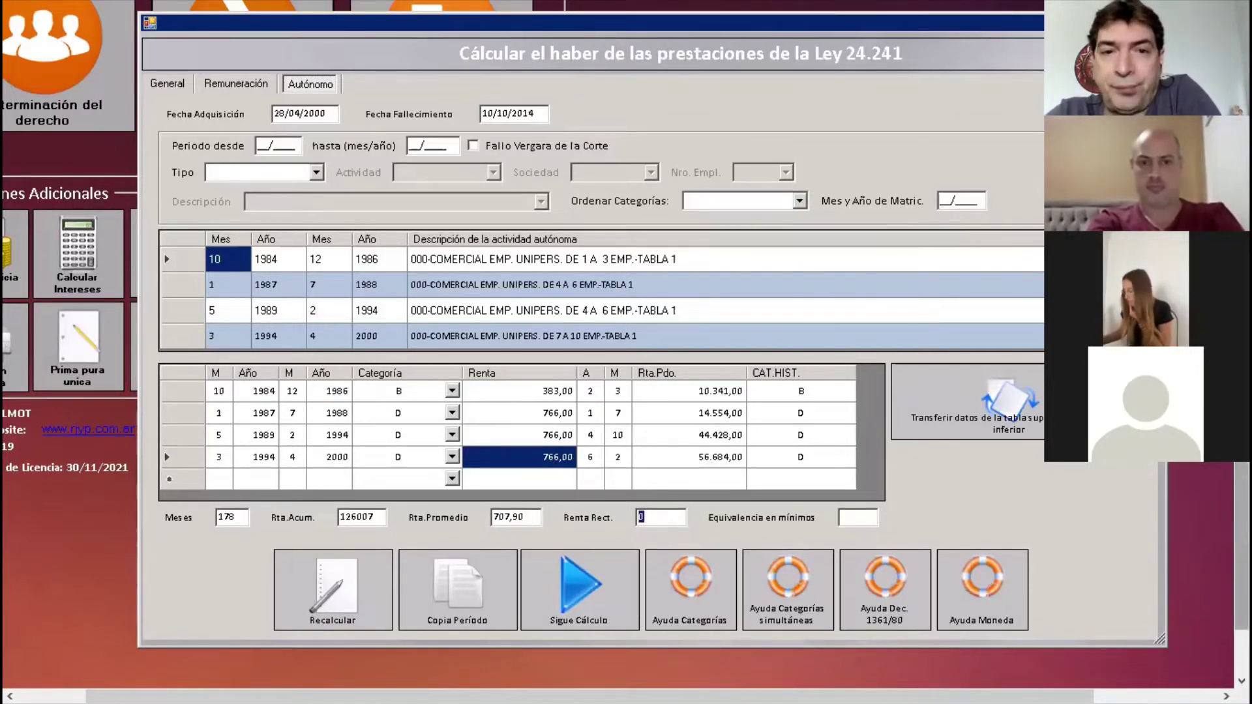
type("698")
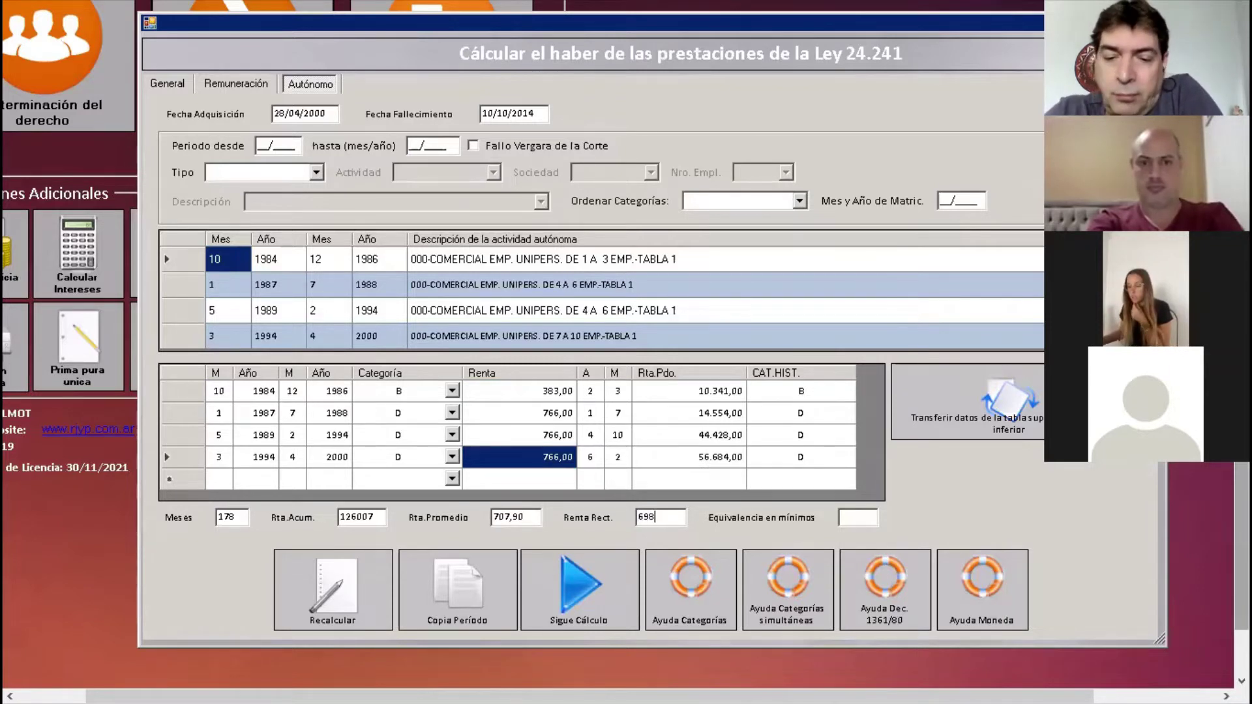
type(",84")
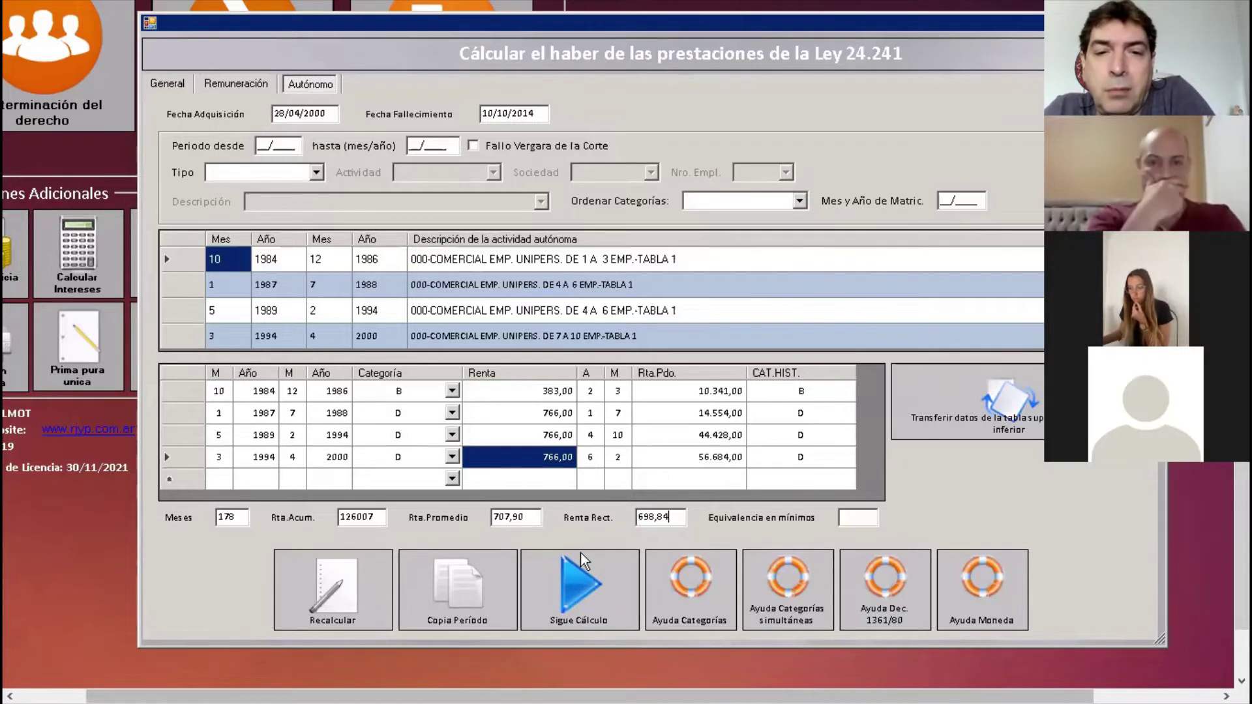
left_click(597, 585)
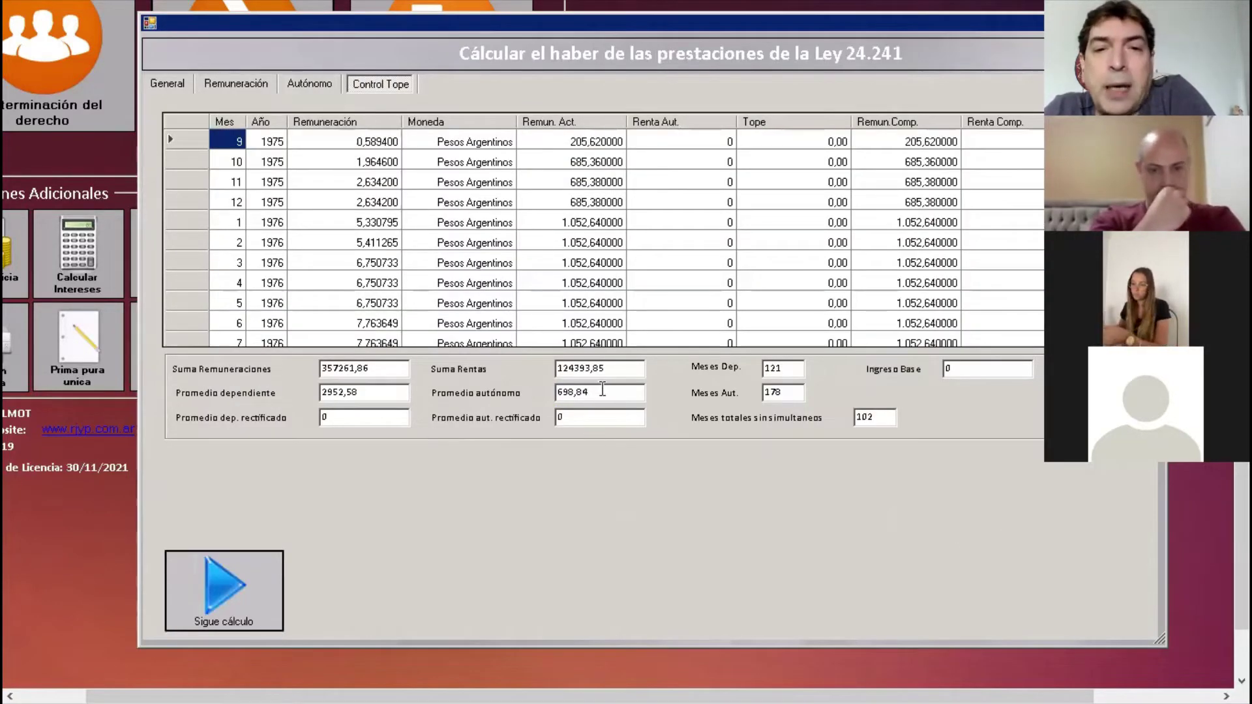
- Enter rectified averages 698,94 self-employed and 2980,45 dependent, then compute the 1.749,76 pension total
left_click_drag(602, 389, 514, 395)
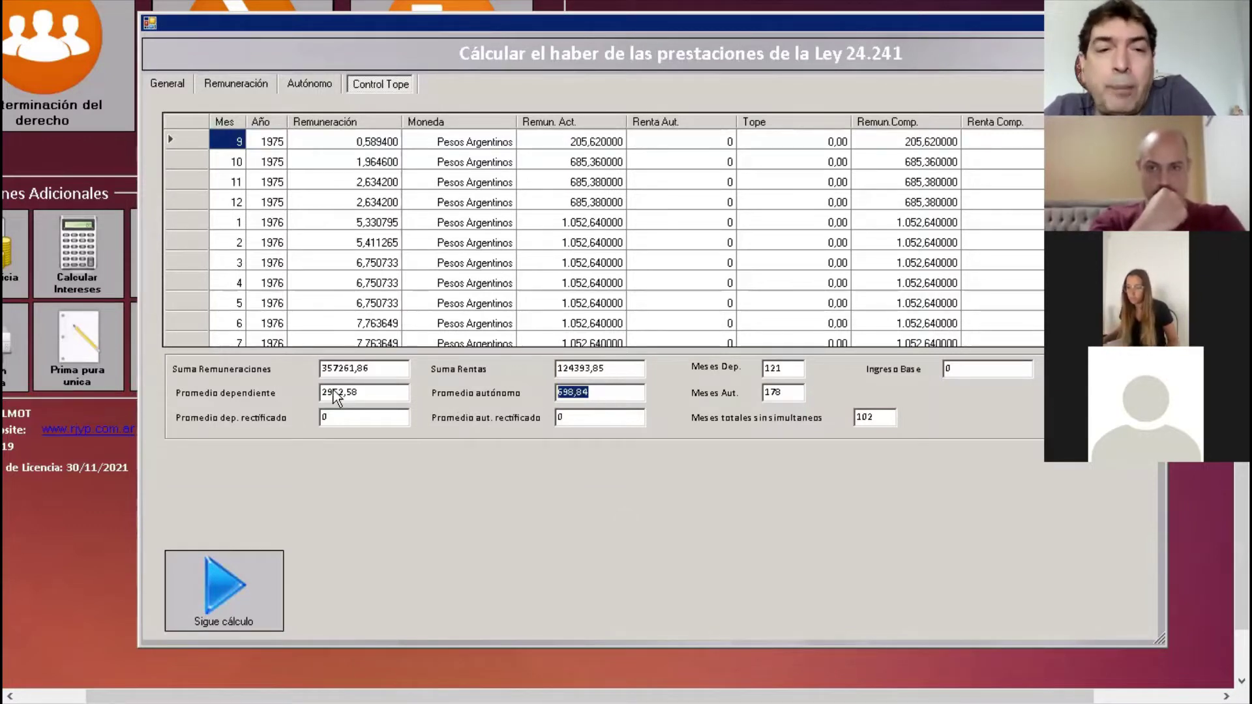
left_click(350, 417)
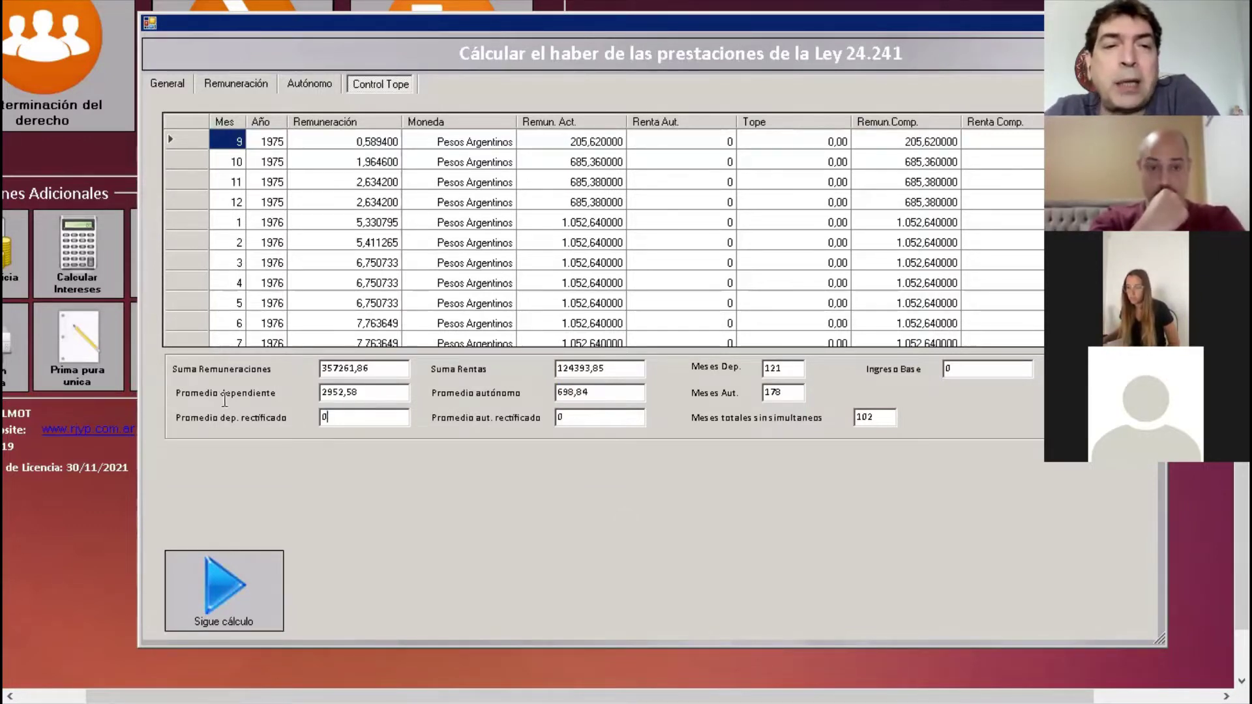
double_click(612, 421)
type("698,94")
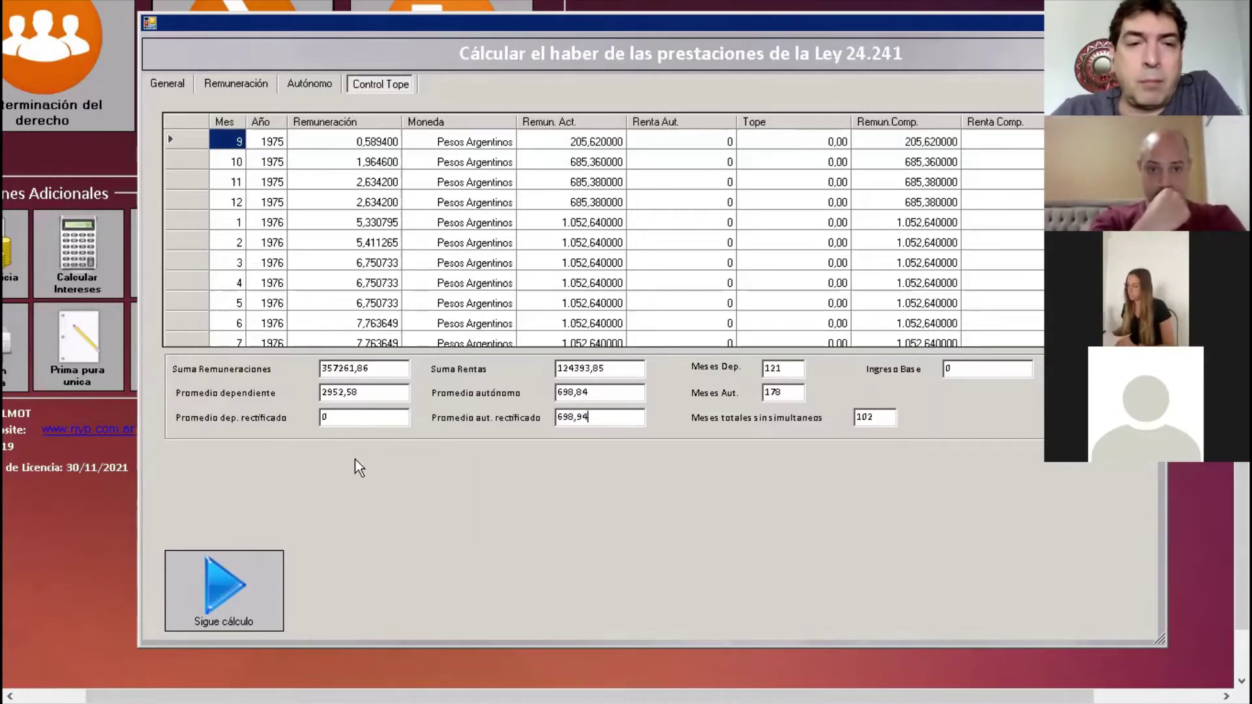
left_click(342, 416)
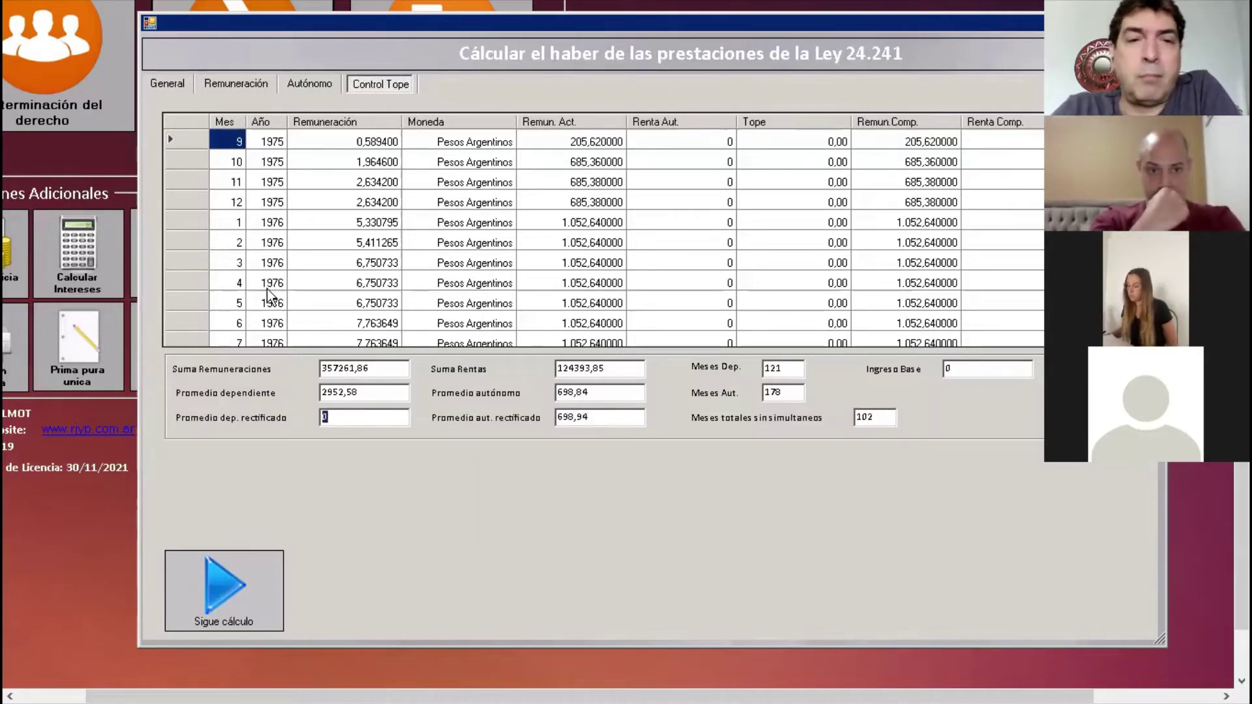
type("2980")
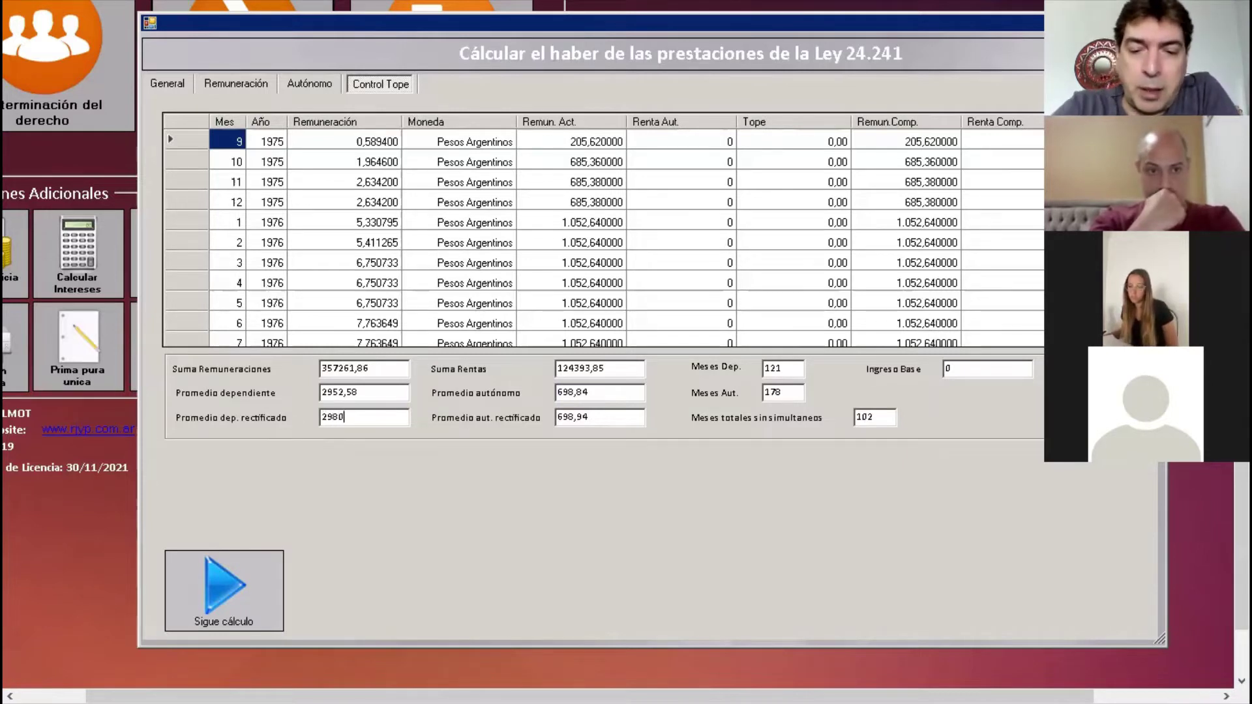
type(",45")
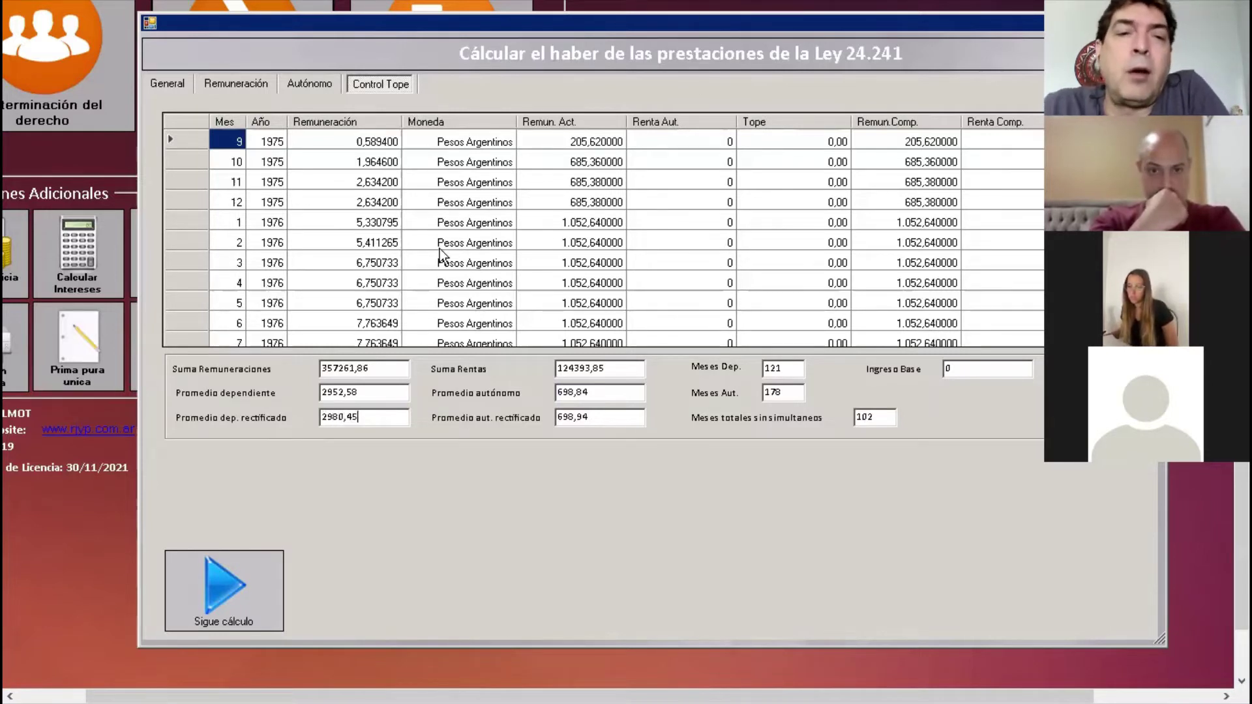
double_click(344, 420)
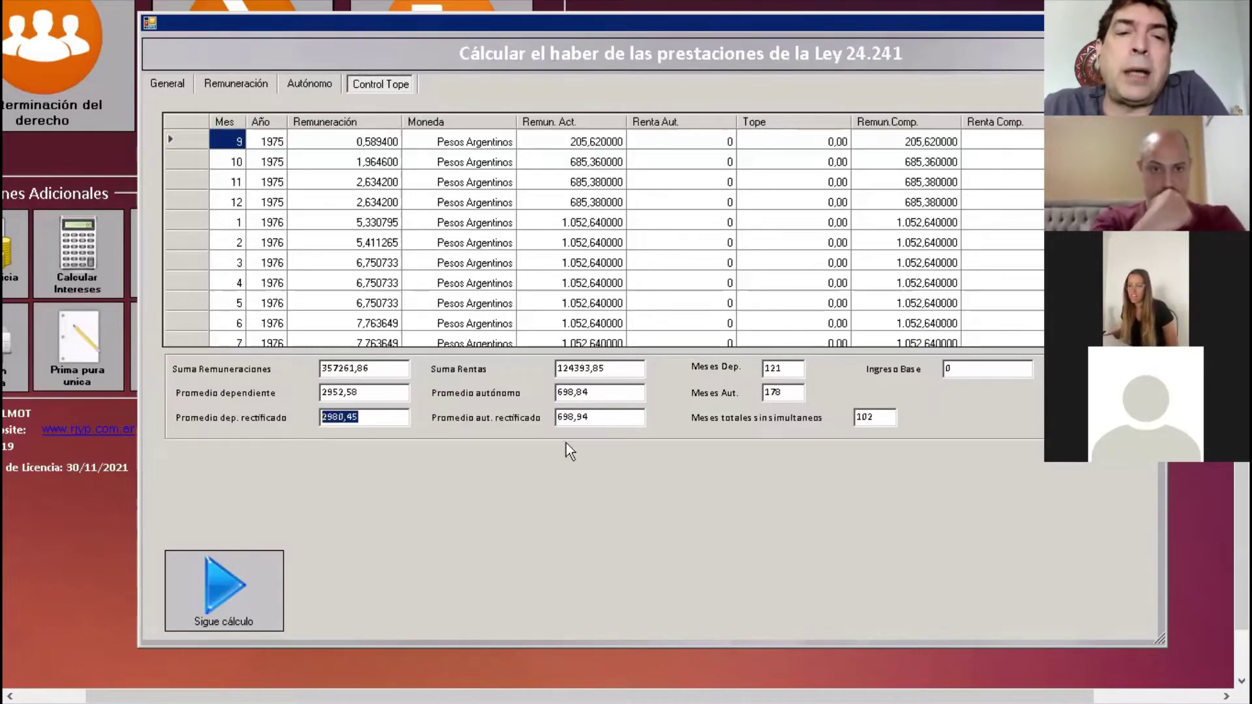
double_click(613, 417)
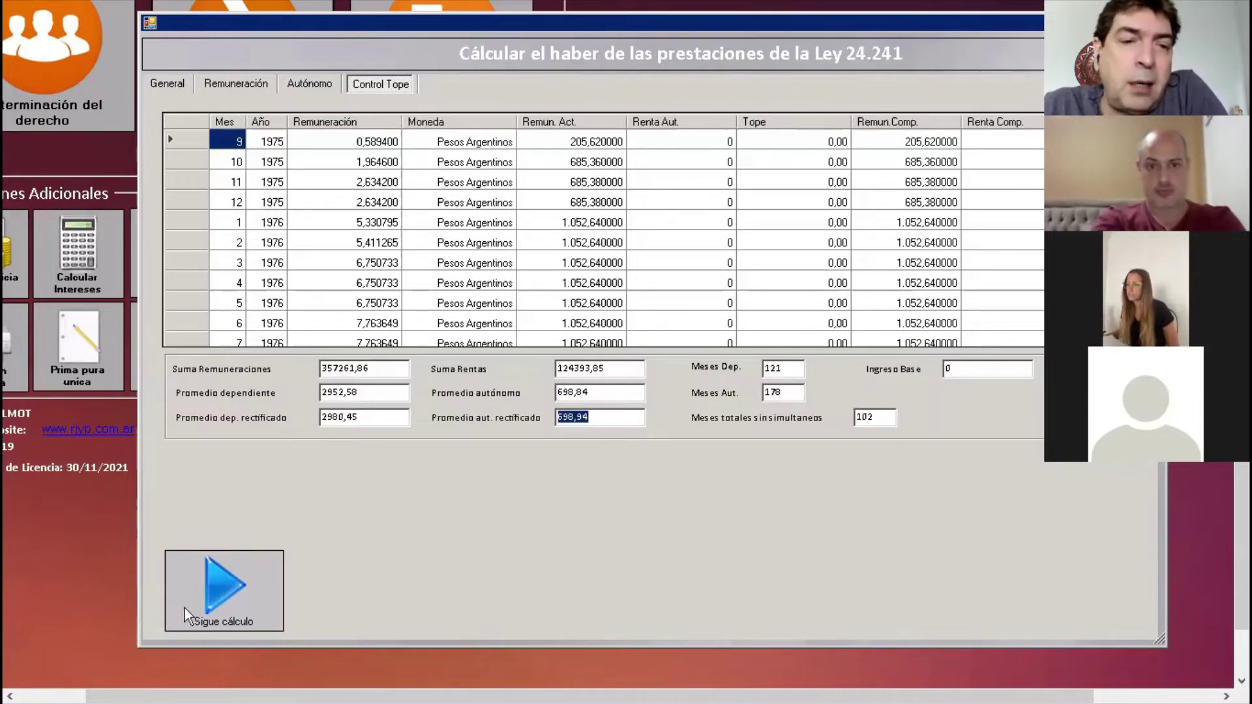
left_click(217, 605)
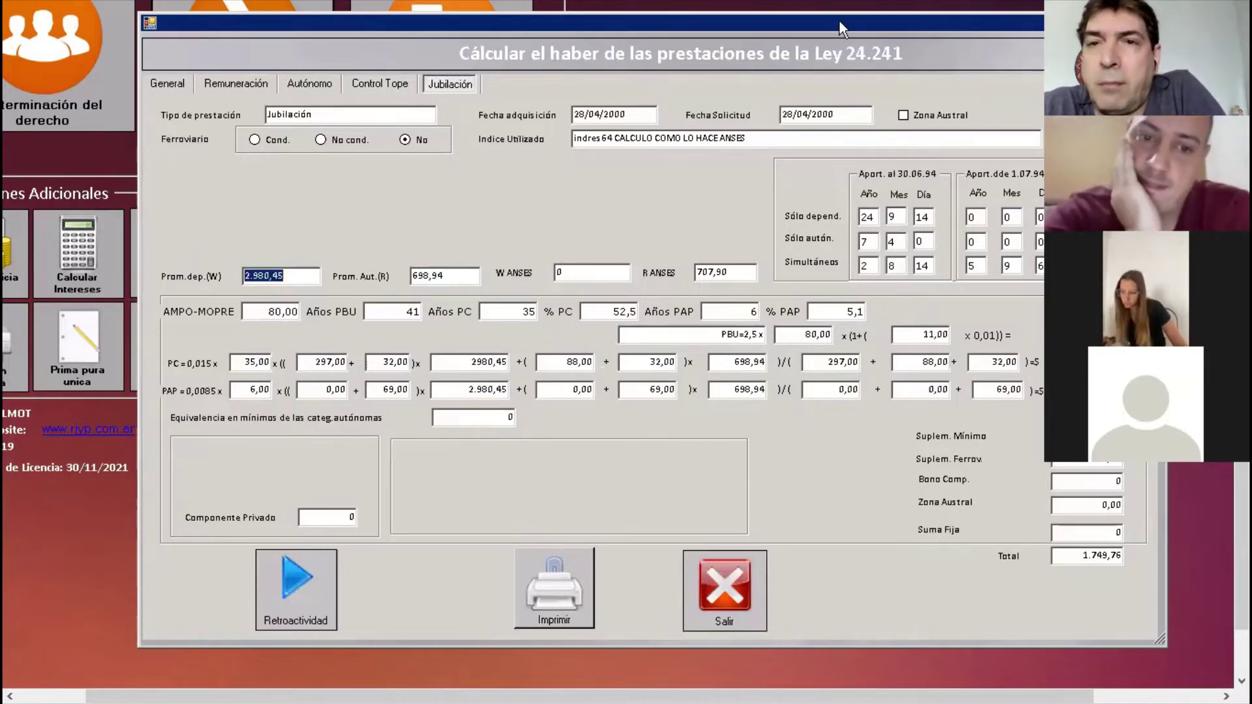
- Reposition the calculation window to review the 1.749,76 result, then close it
left_click_drag(839, 21, 735, 4)
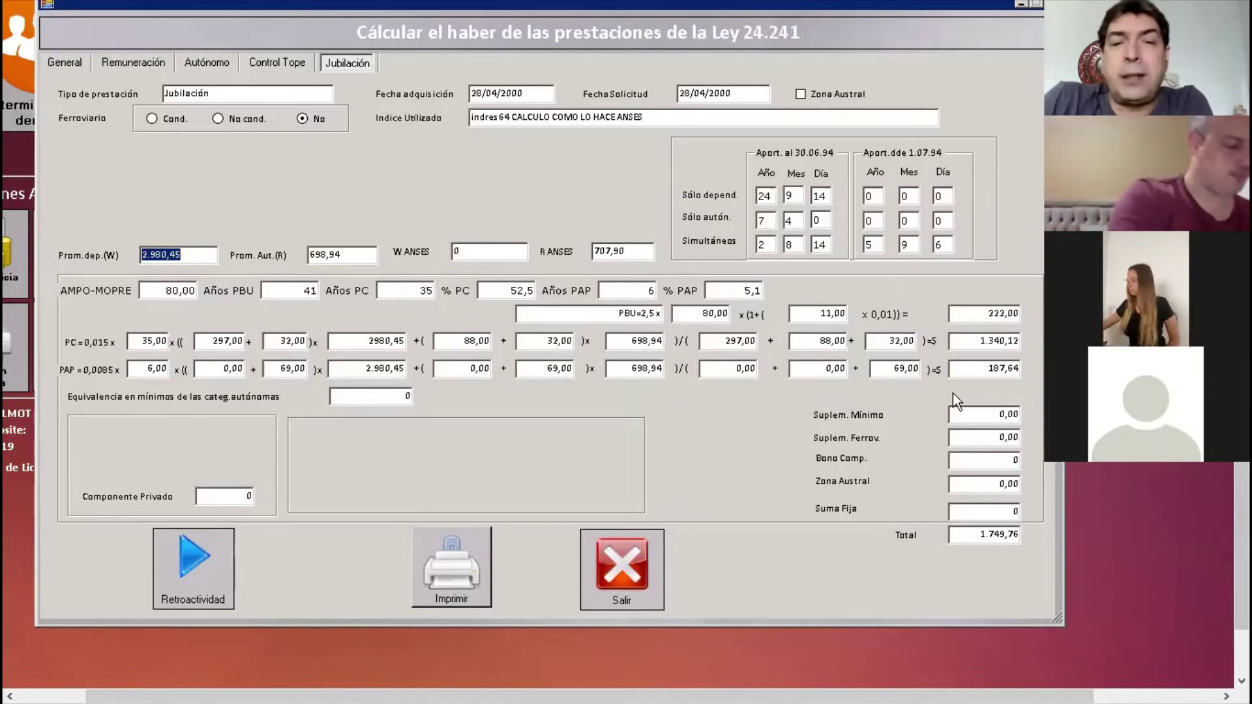
key("Escape")
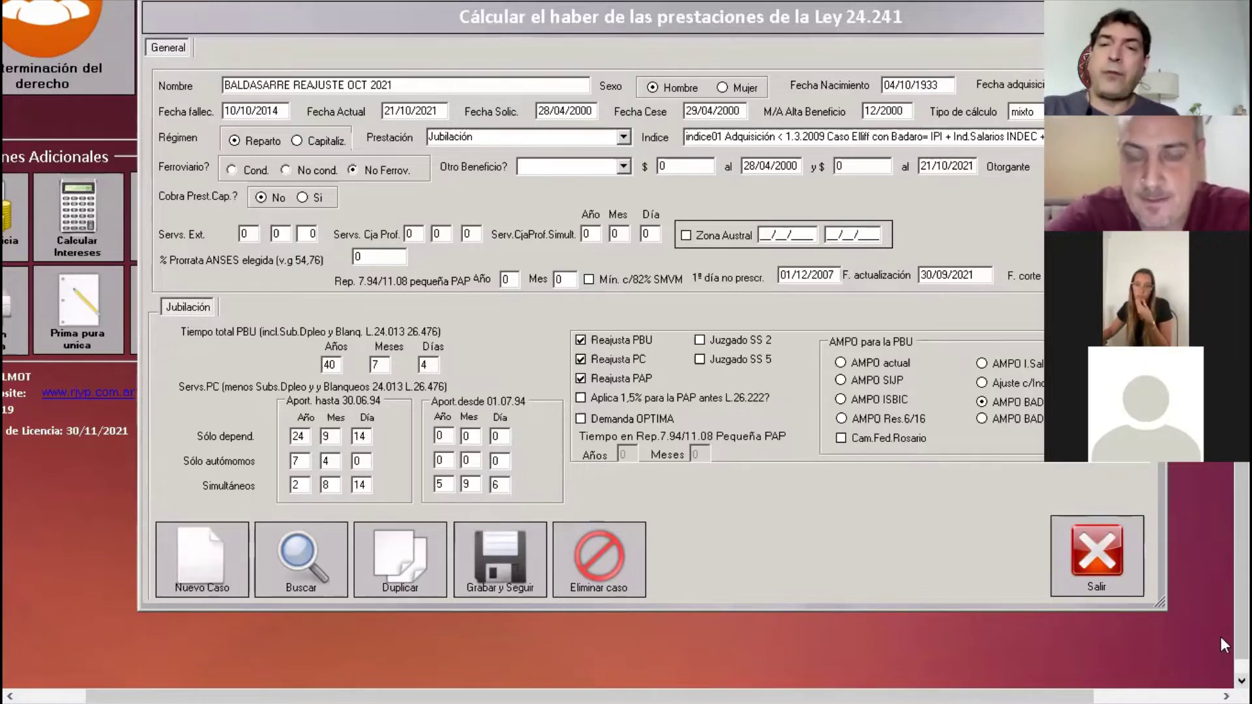
- Save the case from the F. corte date 10/10/2014 and acknowledge the saved confirmation
scroll(1213, 679, "right", 3)
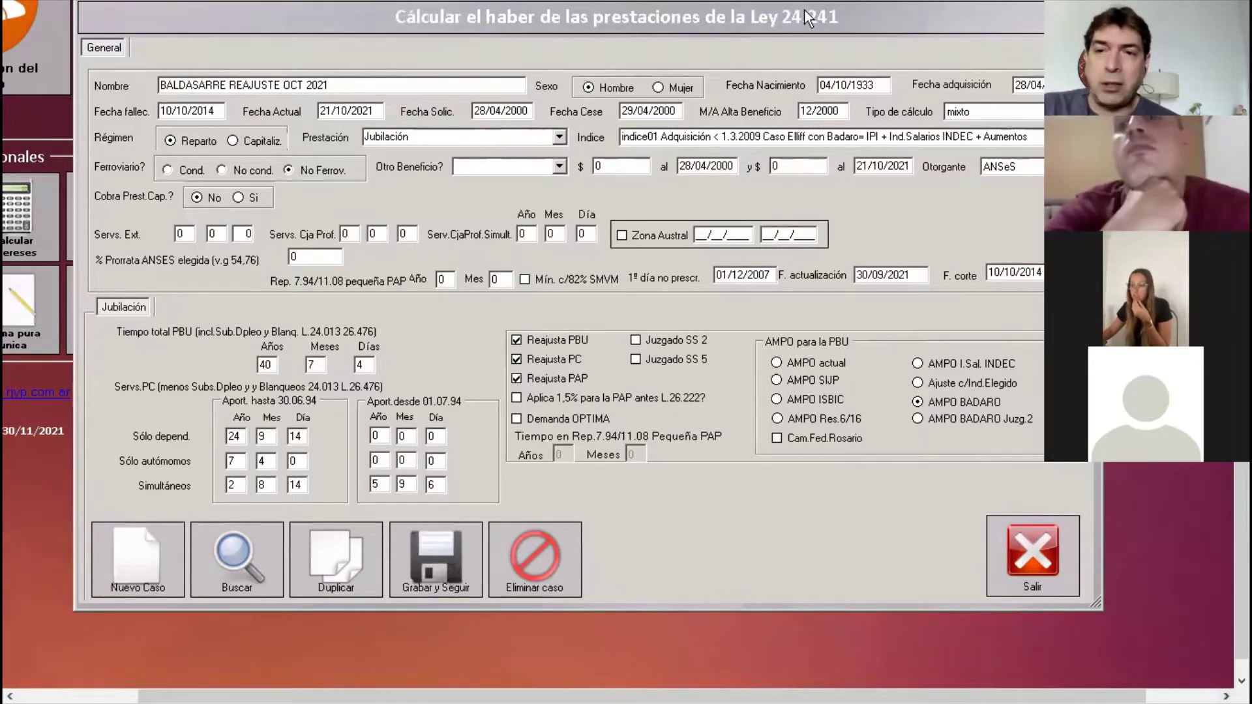
scroll(783, 130, "up", 1)
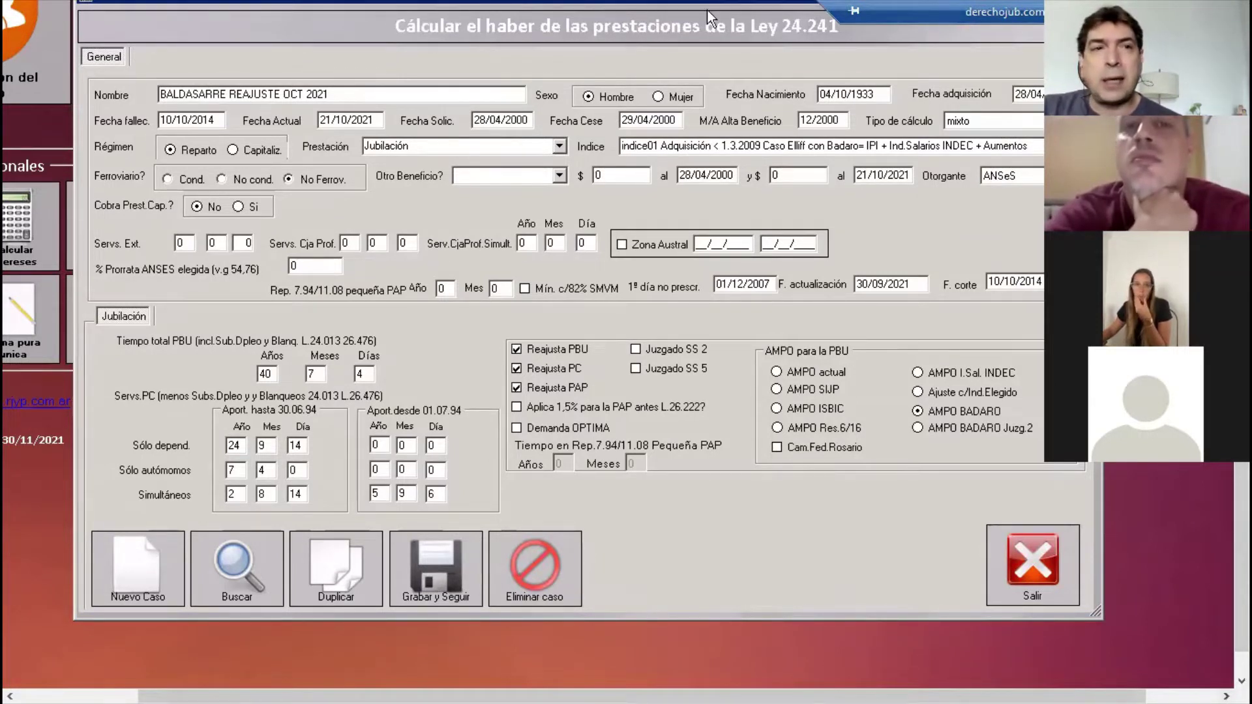
scroll(734, 151, "right", 1)
double_click(973, 290)
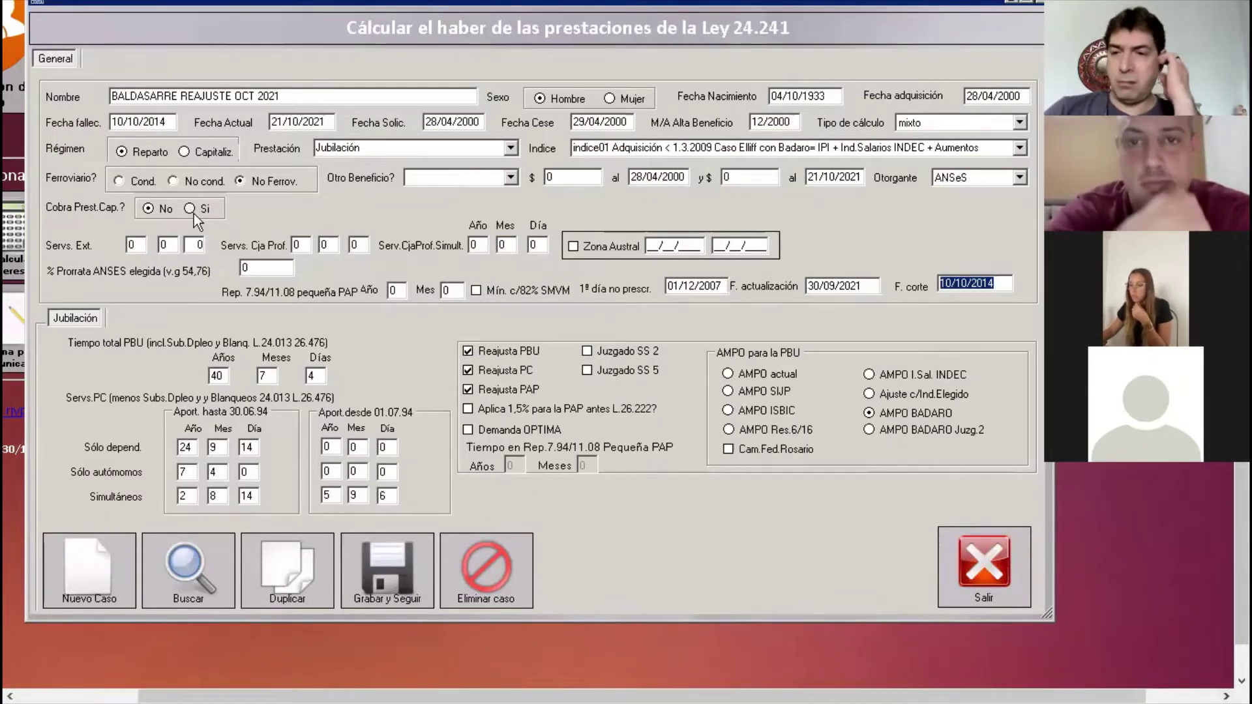
key("Return")
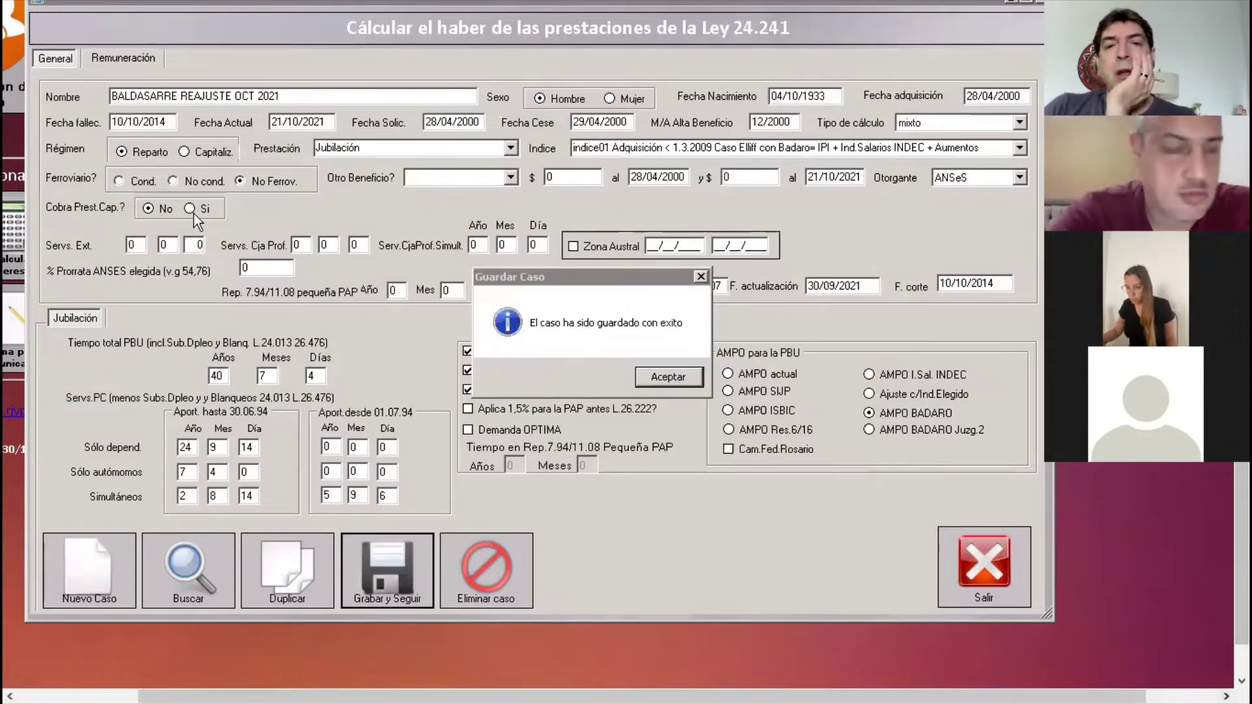
key("Return")
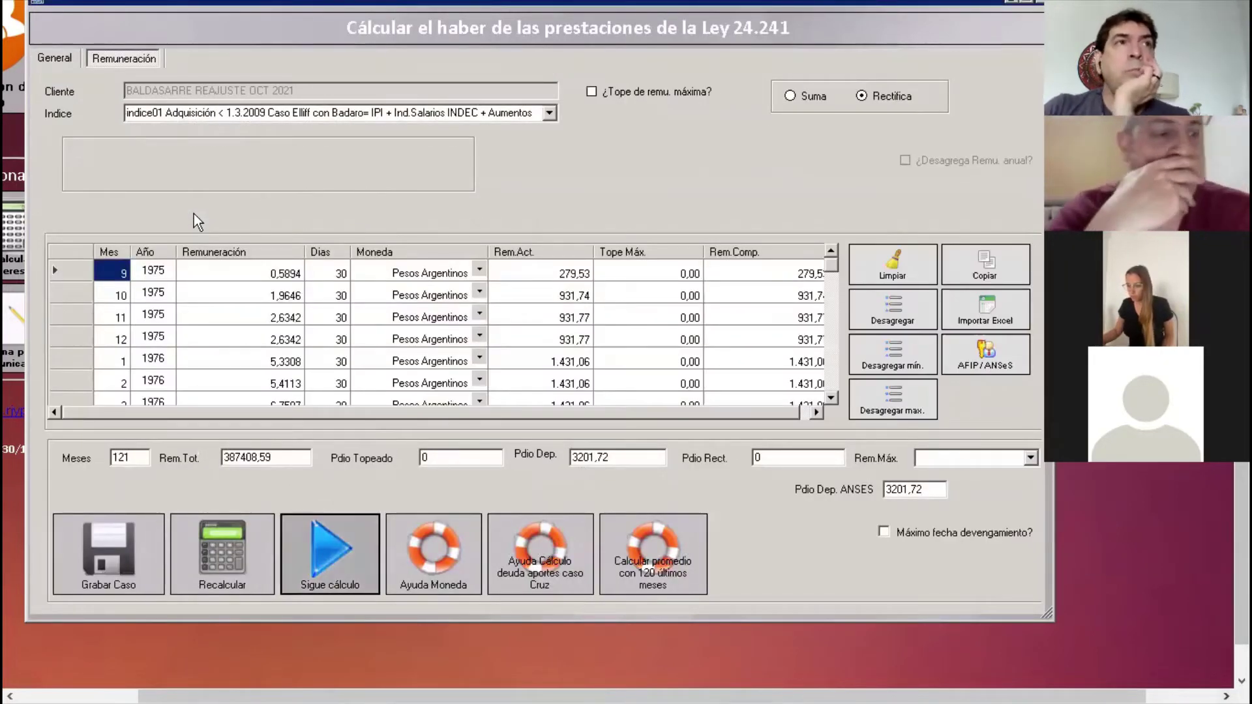
- Continue past the remunerations and the unhandled .NET error to reach the self-employed equivalences step
key("Return")
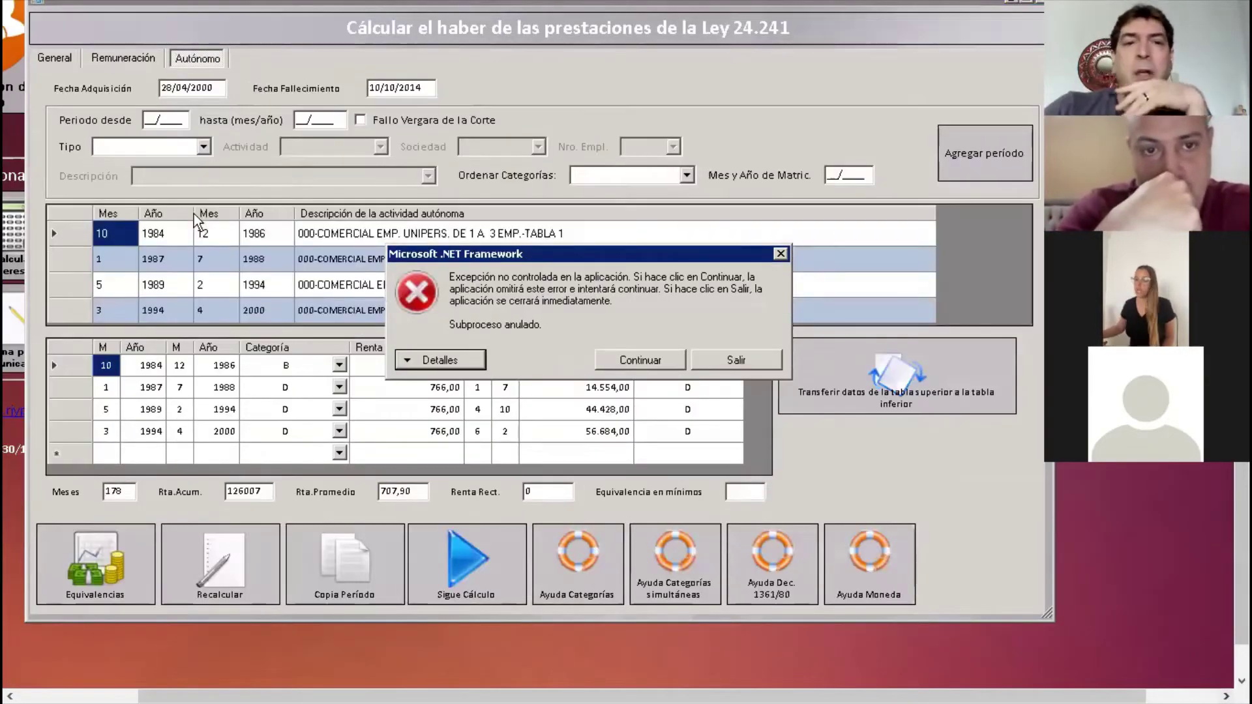
left_click(621, 365)
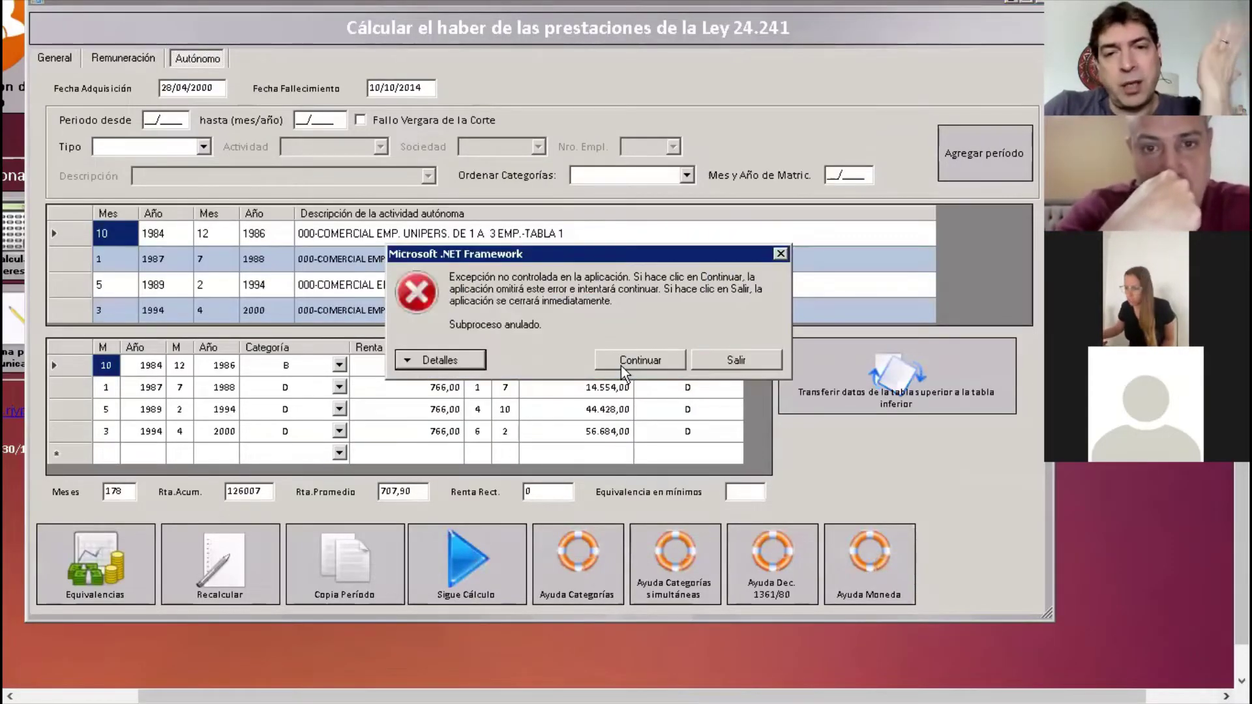
left_click(620, 365)
left_click(623, 364)
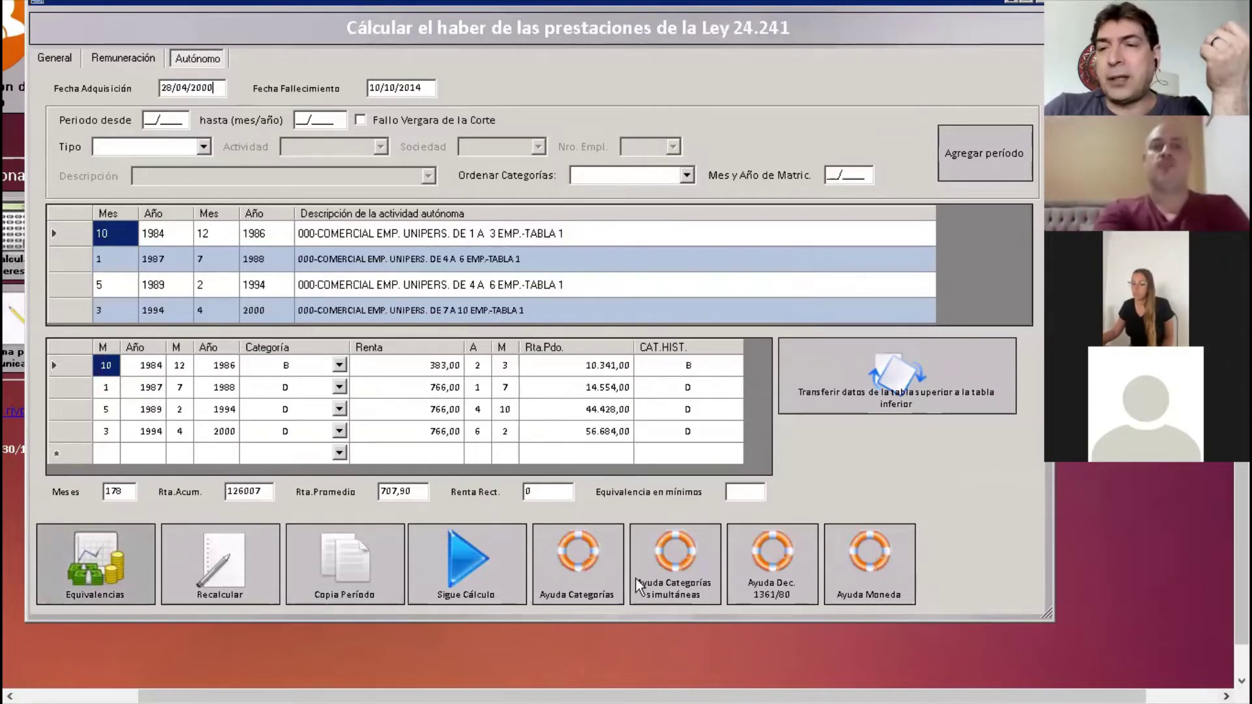
key("Return")
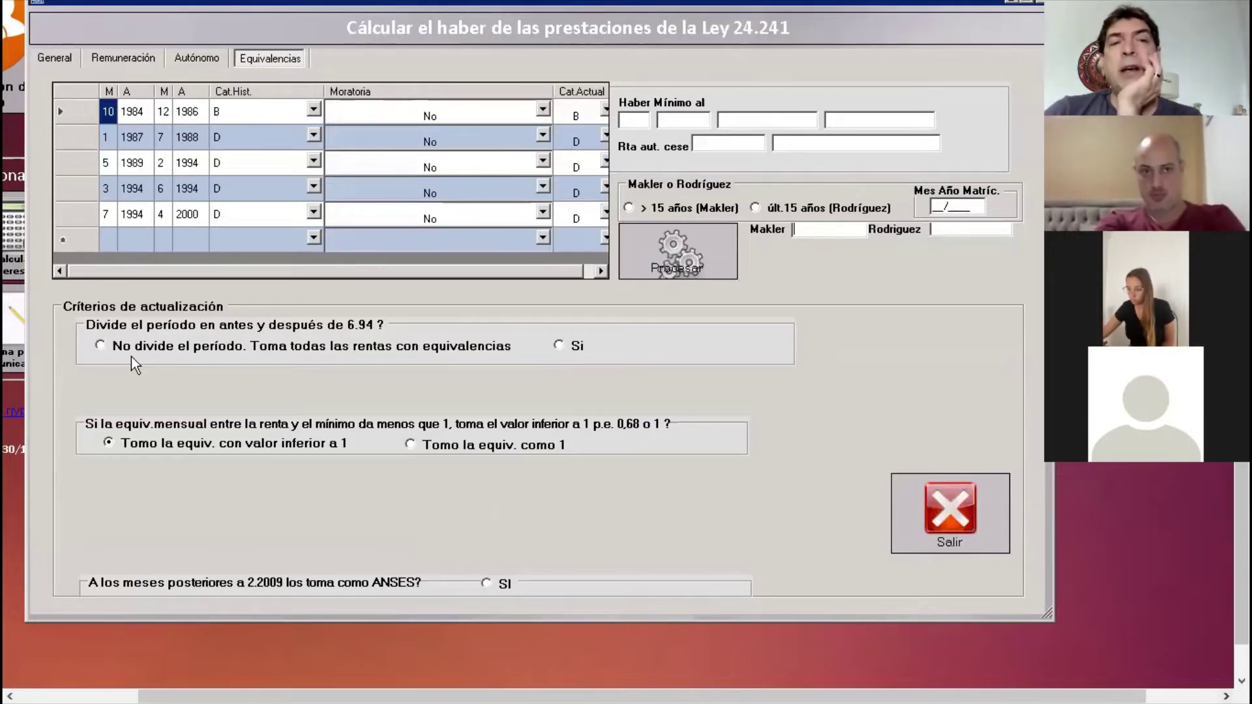
- Process equivalences split at 6.94, with equivalencias before 7.94 and ANSES rules afterwards
left_click(558, 345)
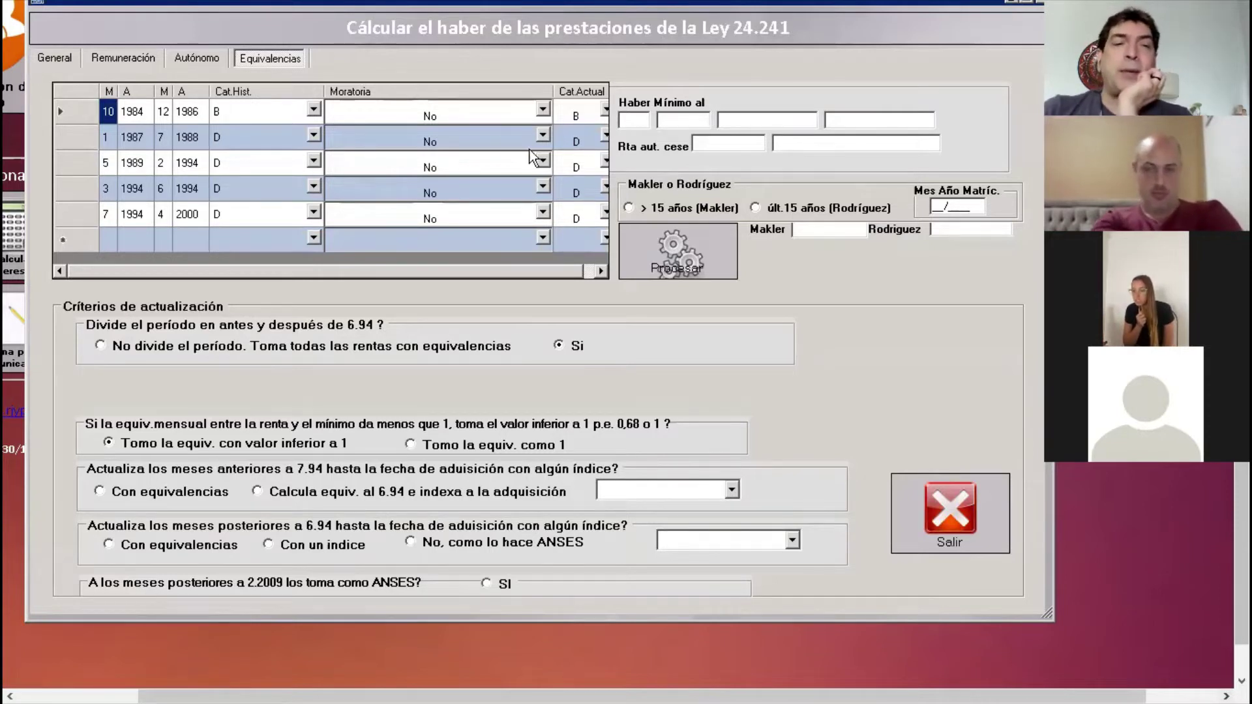
left_click(99, 494)
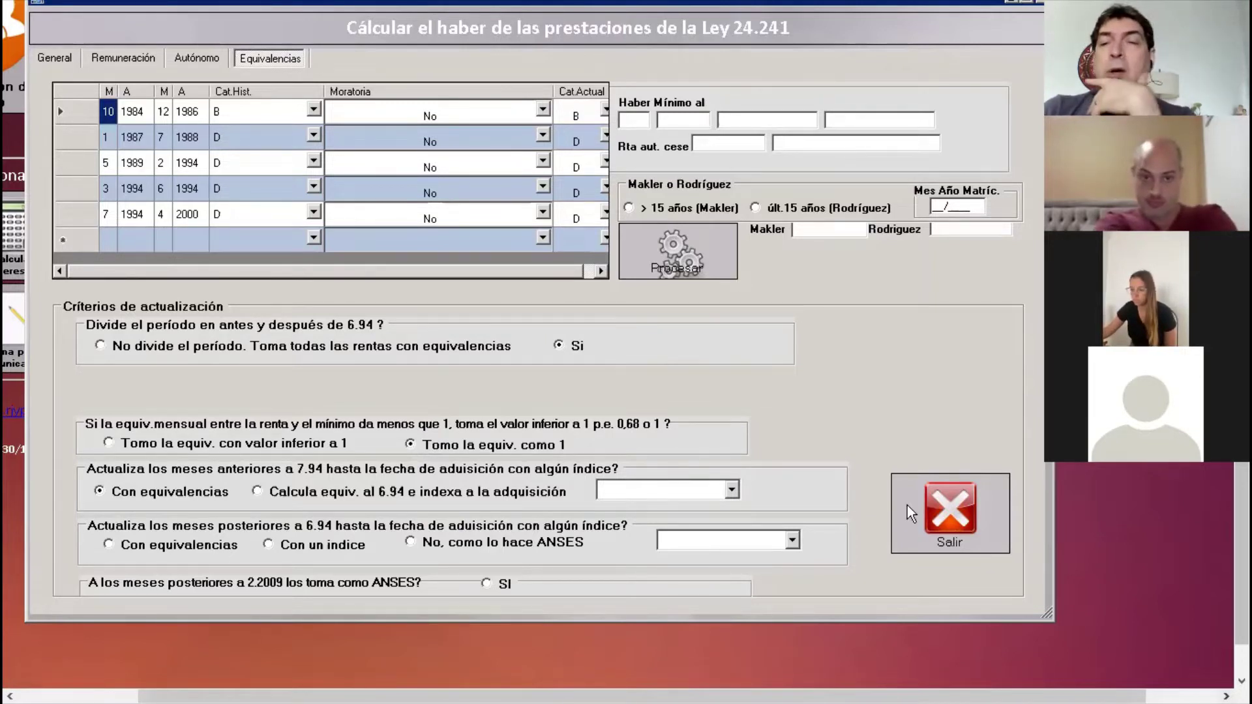
scroll(1222, 683, "down", 2)
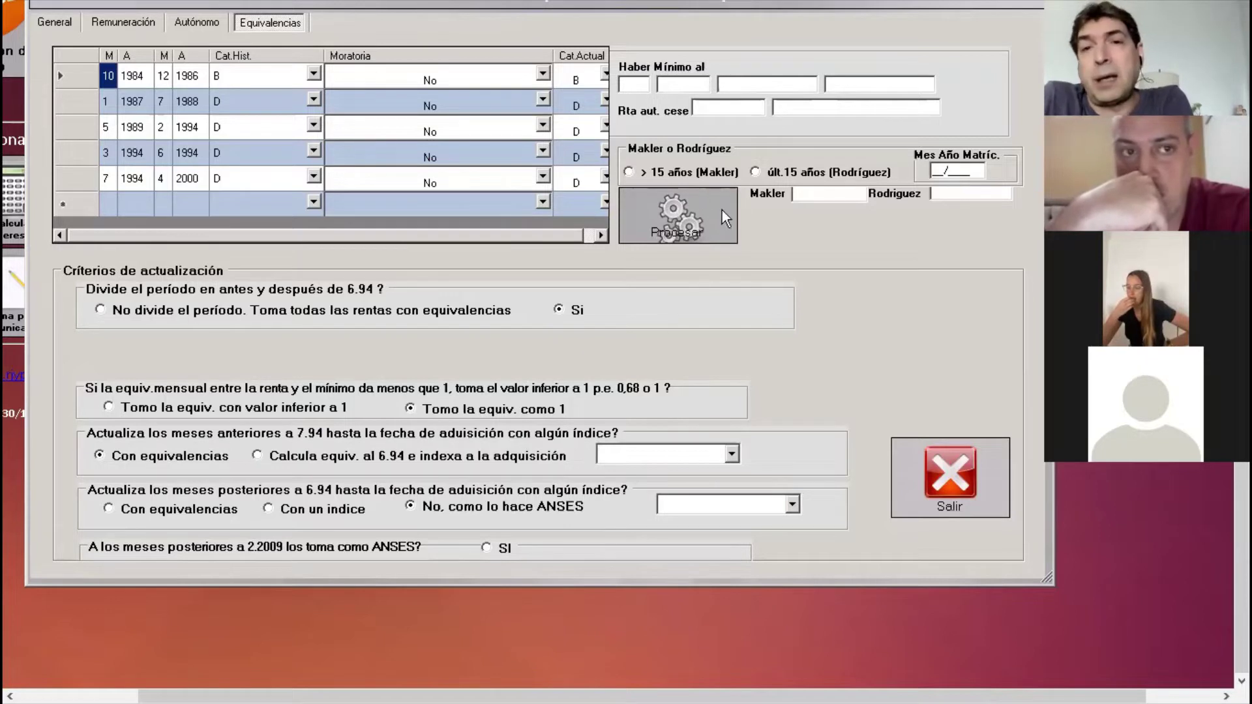
left_click(714, 216)
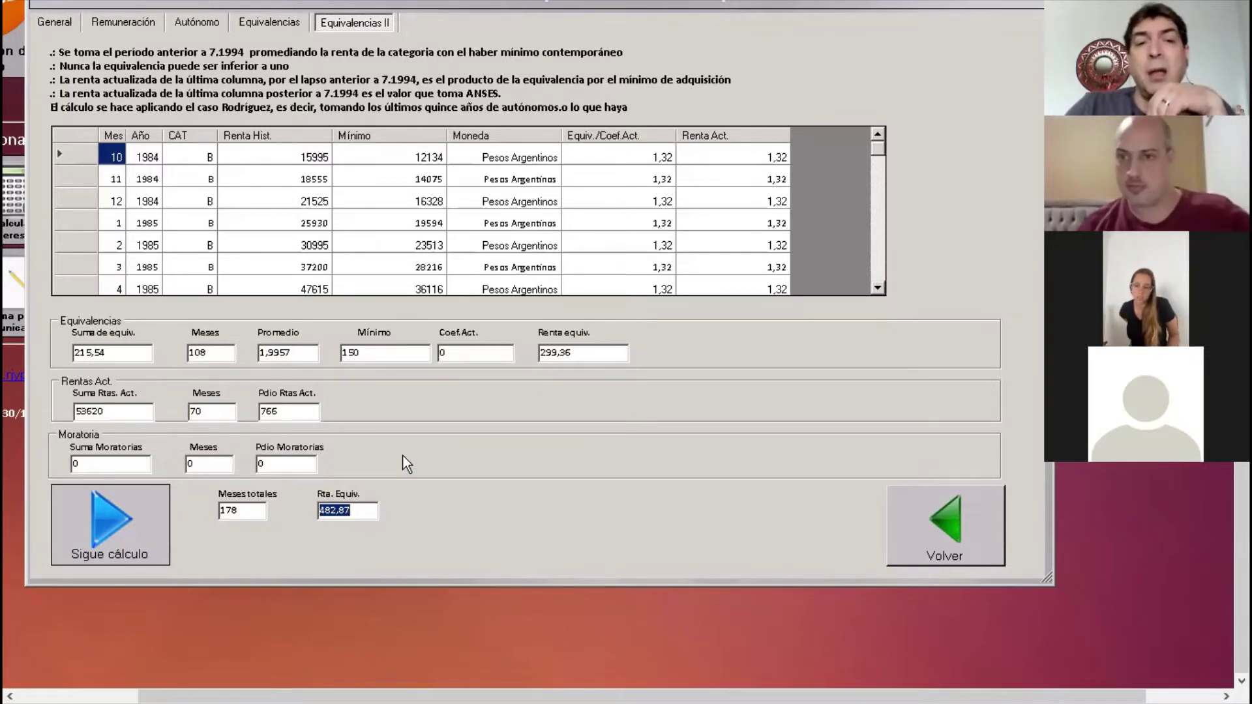
- Continue the calculation with the 482,87 equivalent income over 178 months
left_click(108, 530)
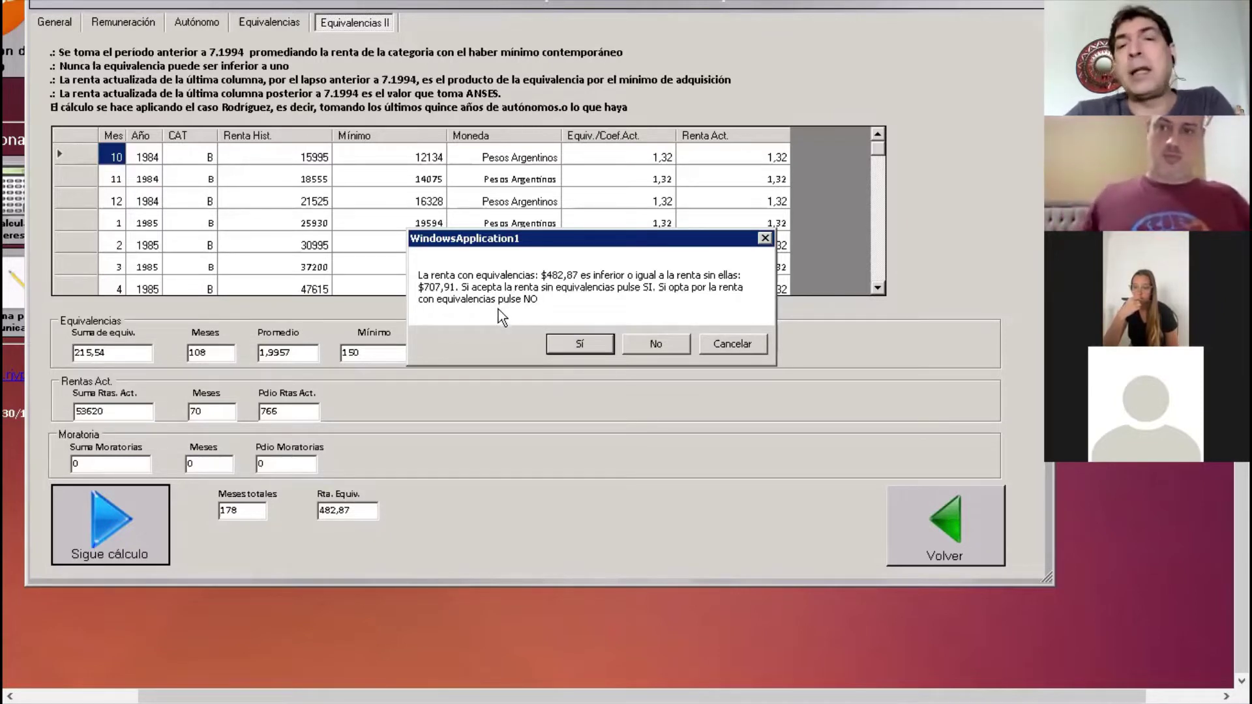
- Keep equivalences, skip the cap, decline PBU readjustment and Betancur, yielding a 1.809,04 total
left_click(651, 347)
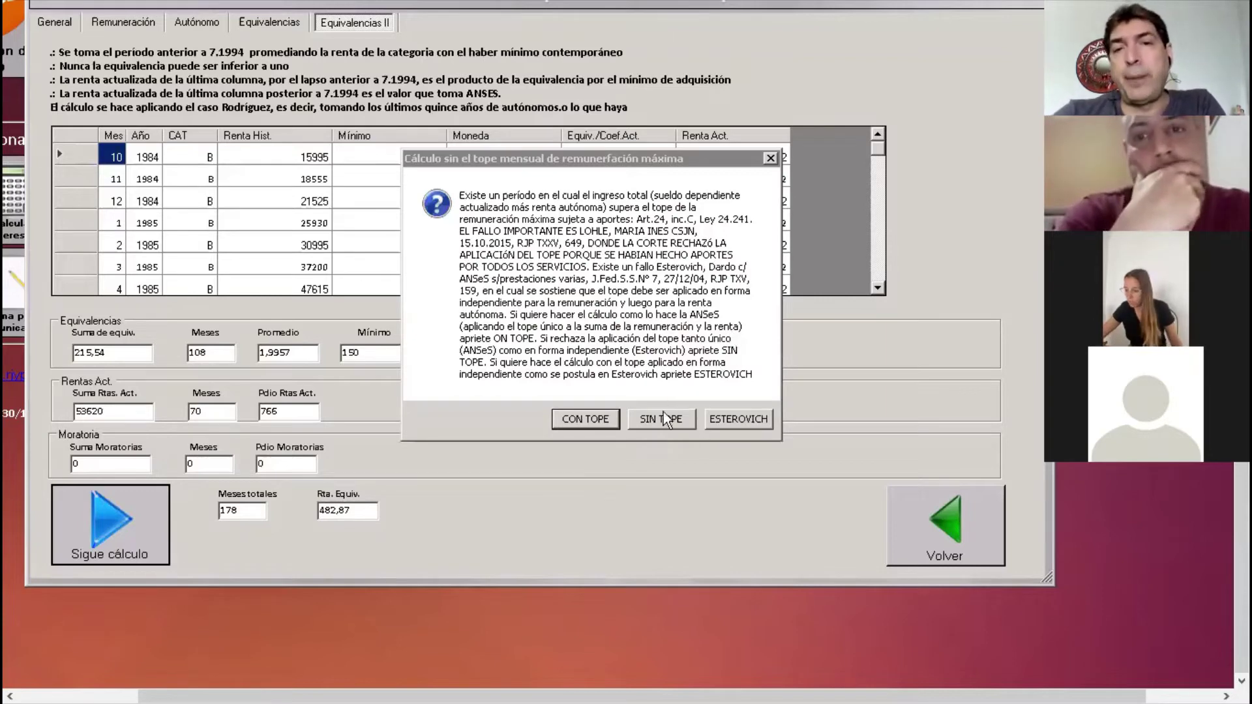
left_click(681, 417)
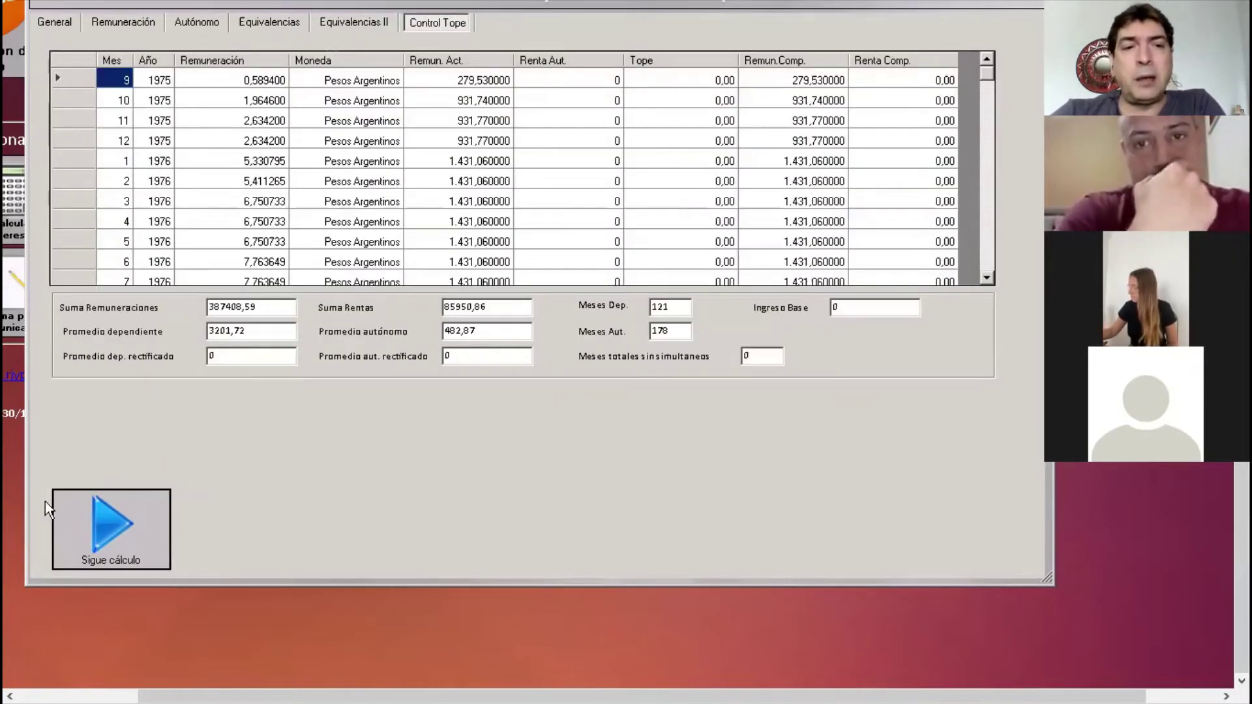
left_click(72, 513)
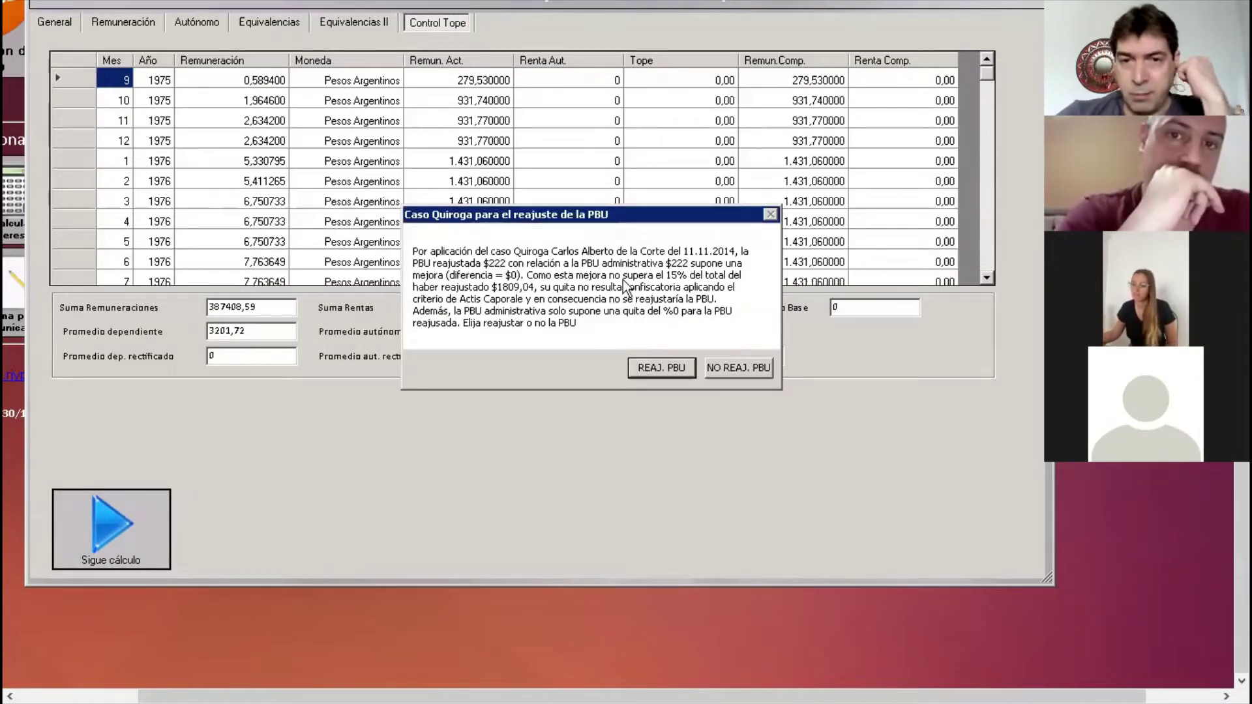
left_click(738, 366)
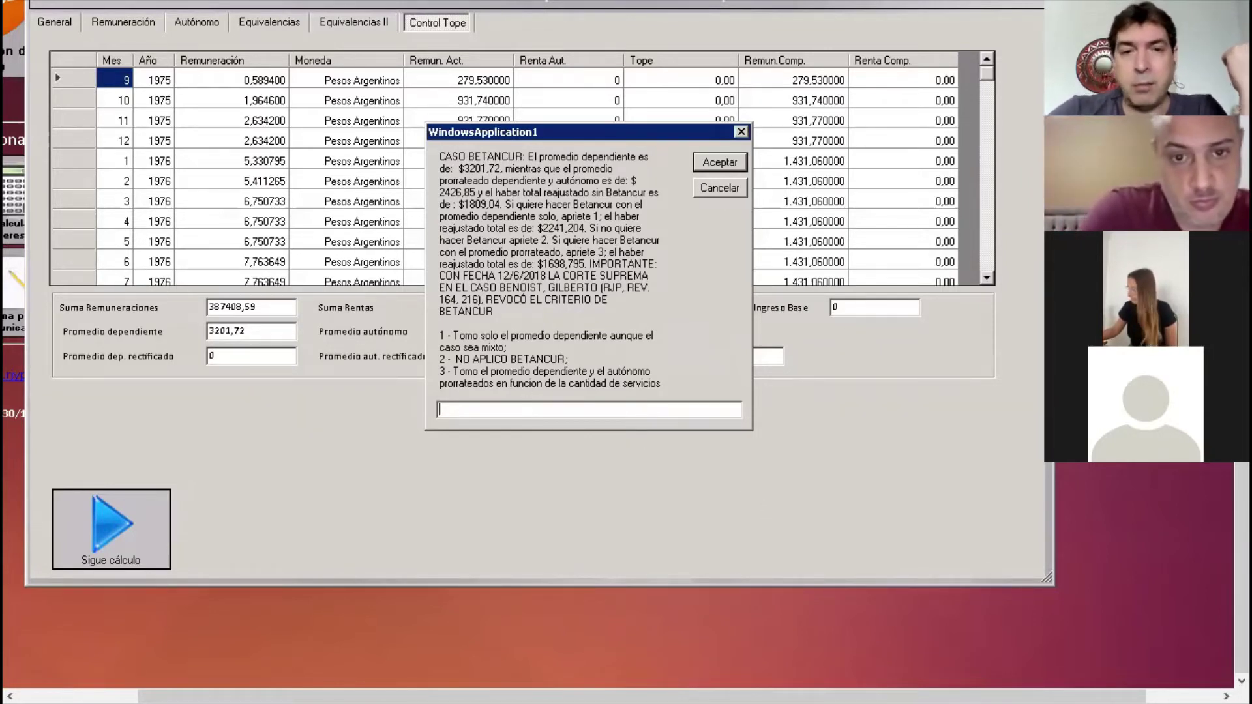
type("2")
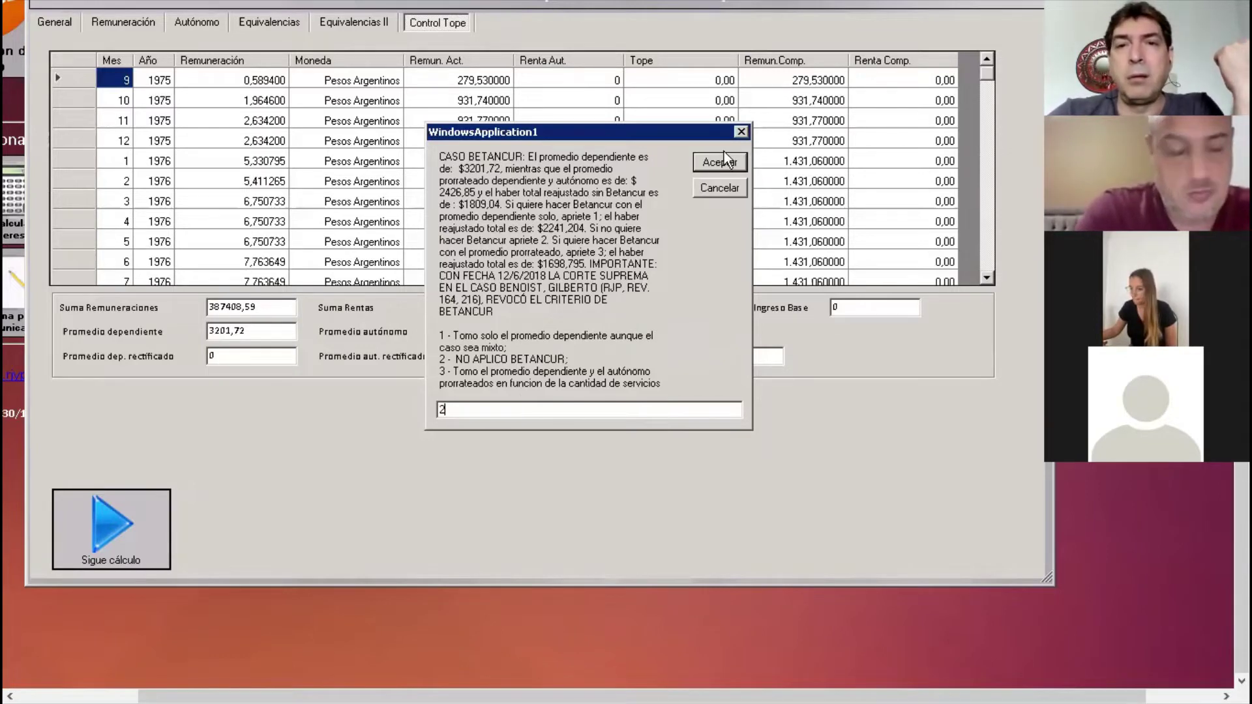
left_click(713, 155)
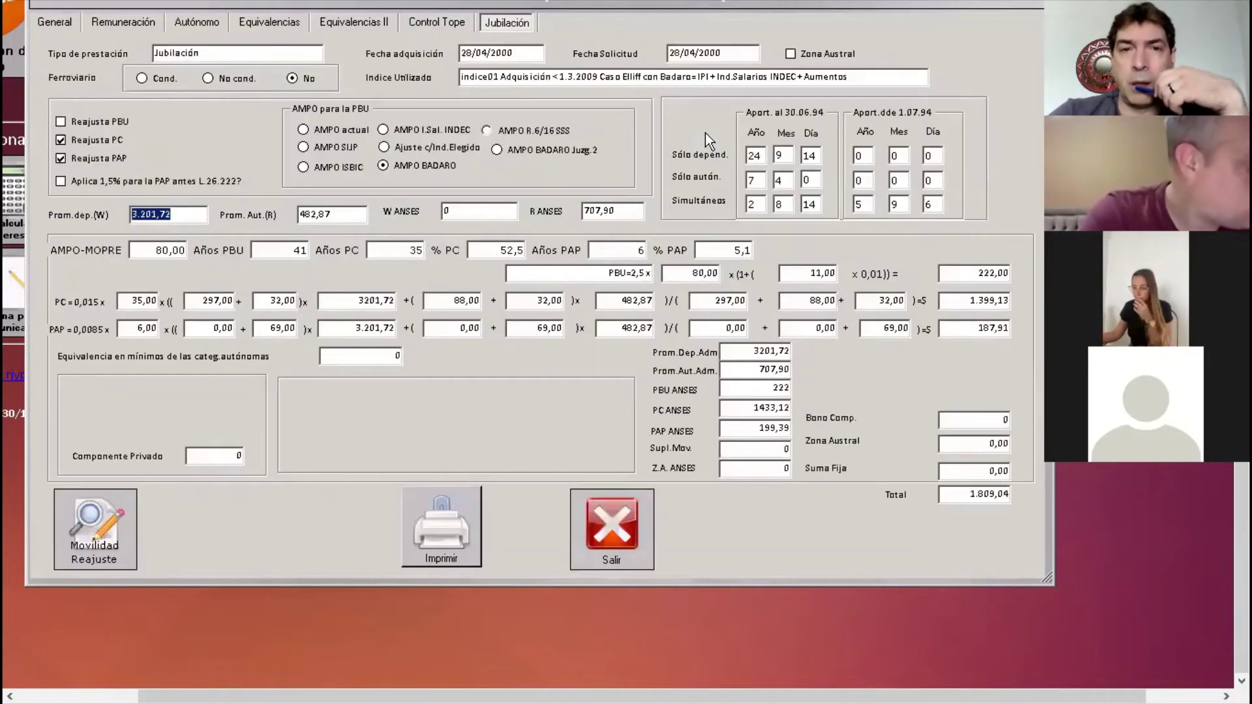
- Start the mobility readjustment of the 1.809,04 Jubilación benefit
left_click(99, 543)
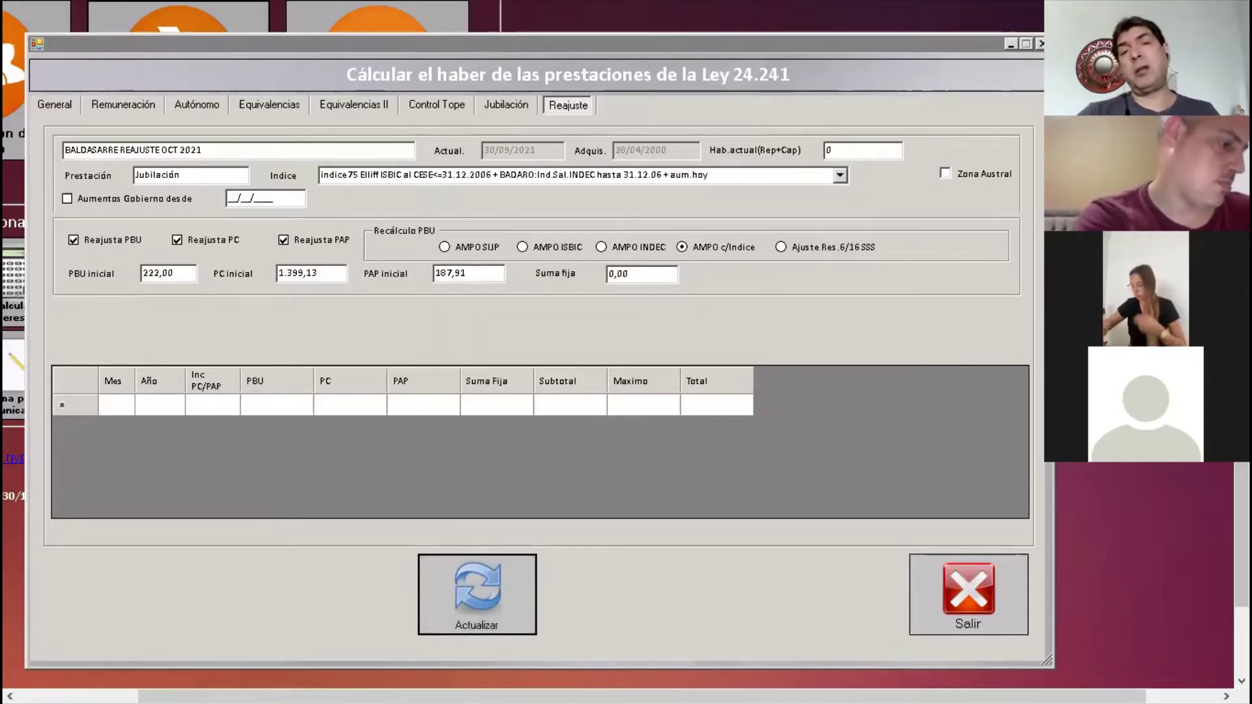
- Run the readjustment to 9/2021, verify the 186.249,10 final total, and go to Percibido
left_click(733, 433)
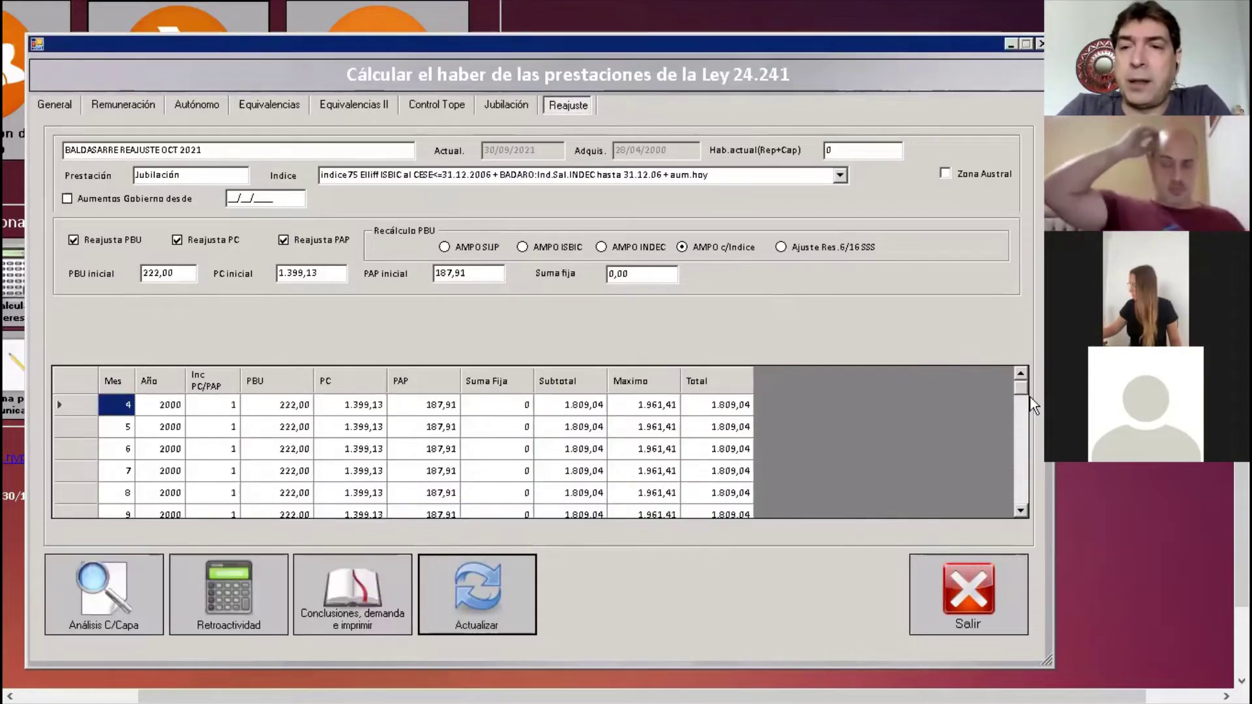
left_click_drag(1020, 388, 1020, 501)
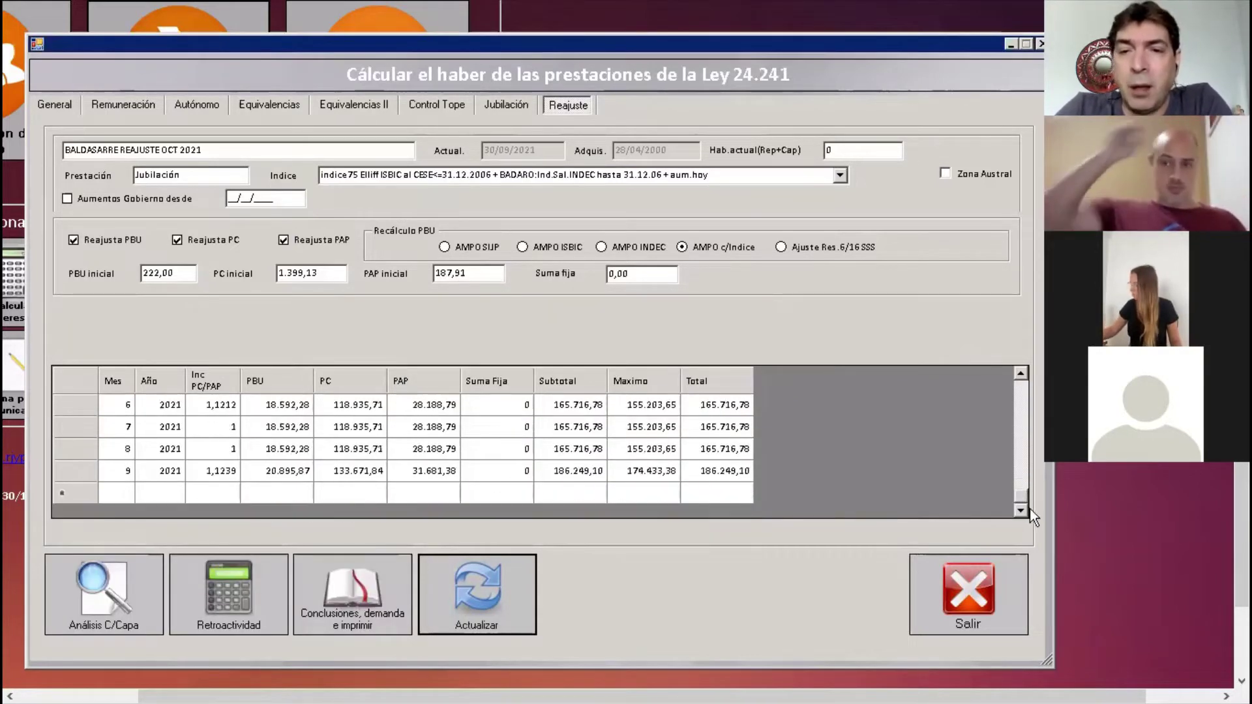
left_click(648, 475)
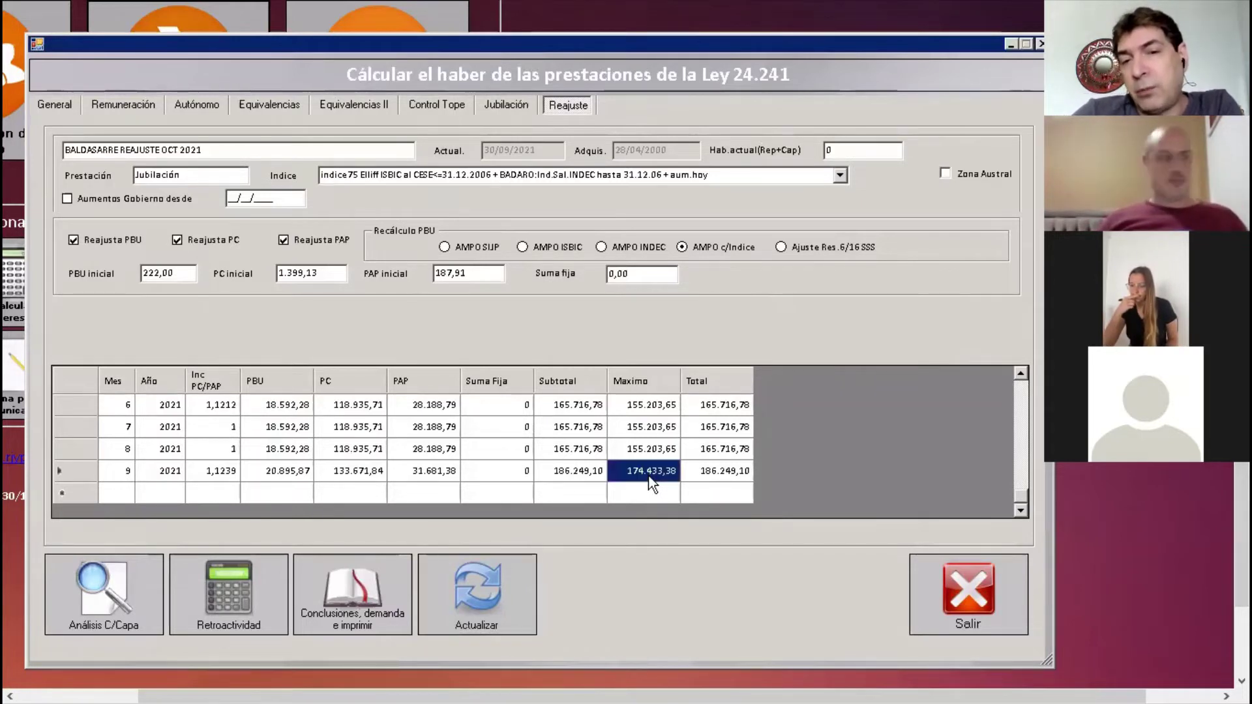
left_click(711, 472)
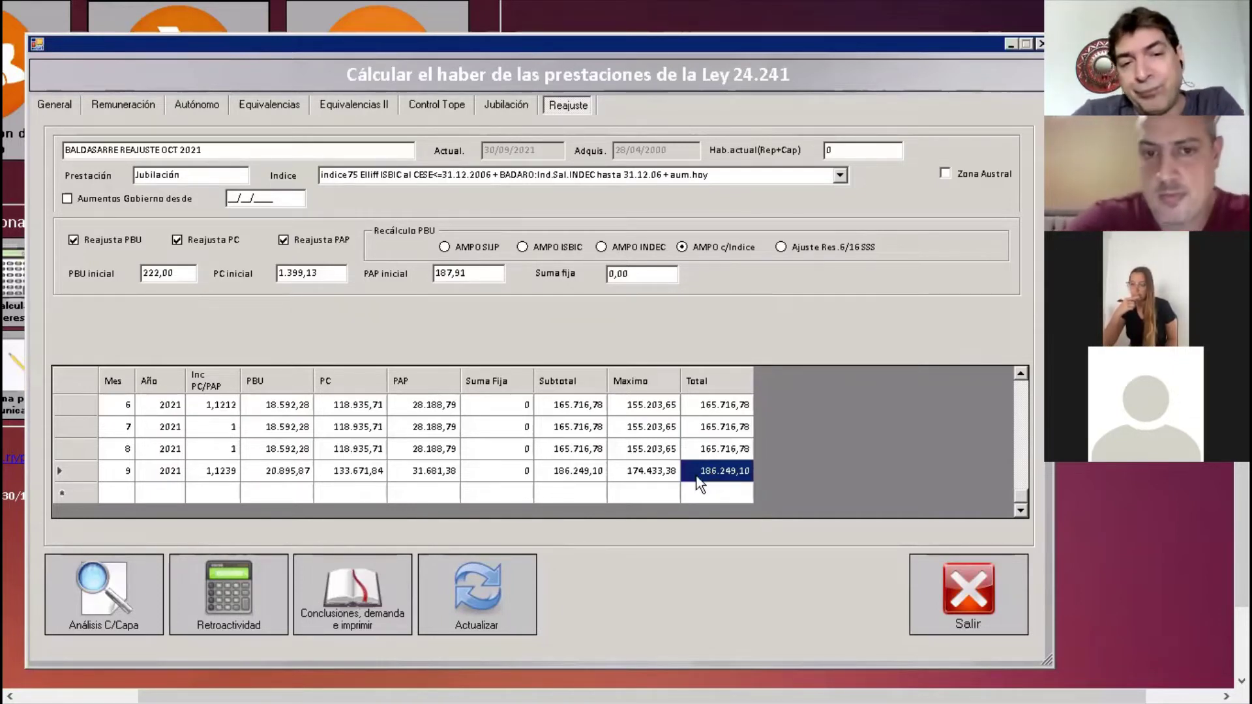
left_click(237, 608)
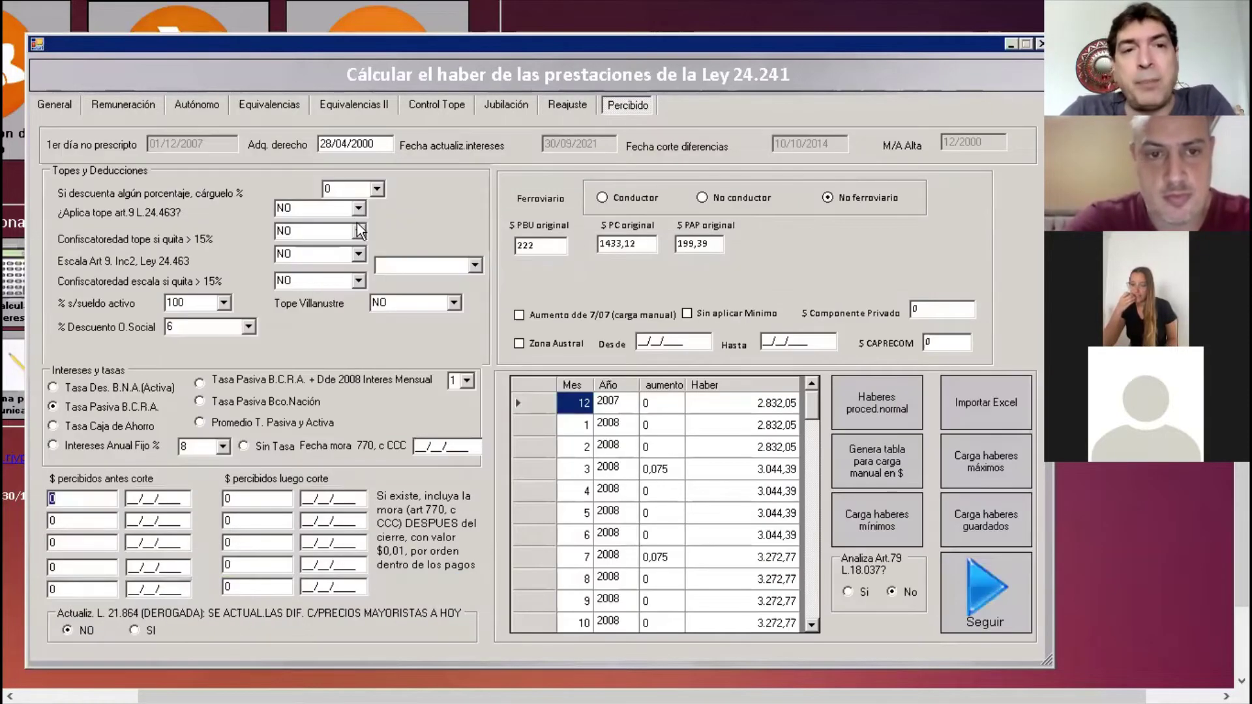
- Apply the Law 24.463 article 9 cap and set the confiscatory cap to R.955/08-SSS
left_click(357, 211)
left_click(354, 232)
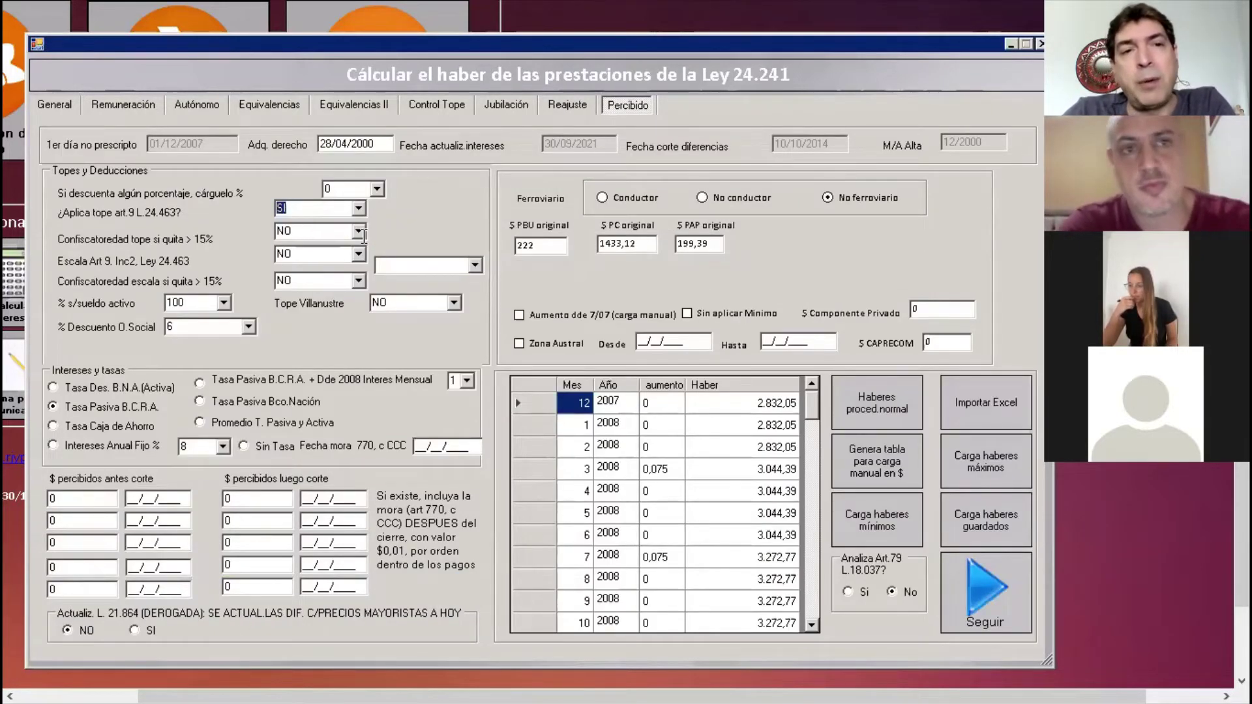
left_click(356, 232)
left_click(298, 282)
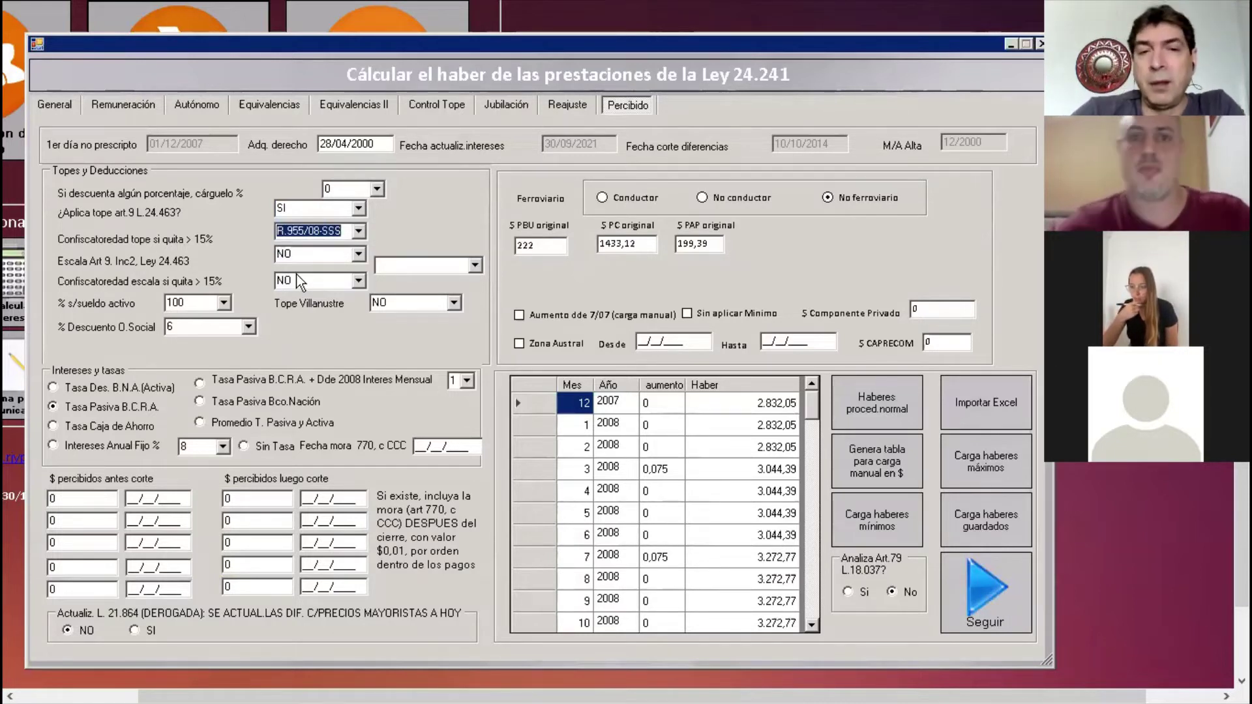
- Check the monthly Haber amounts and compute the retroactive debt, now 1860892,7
left_click_drag(809, 394, 816, 613)
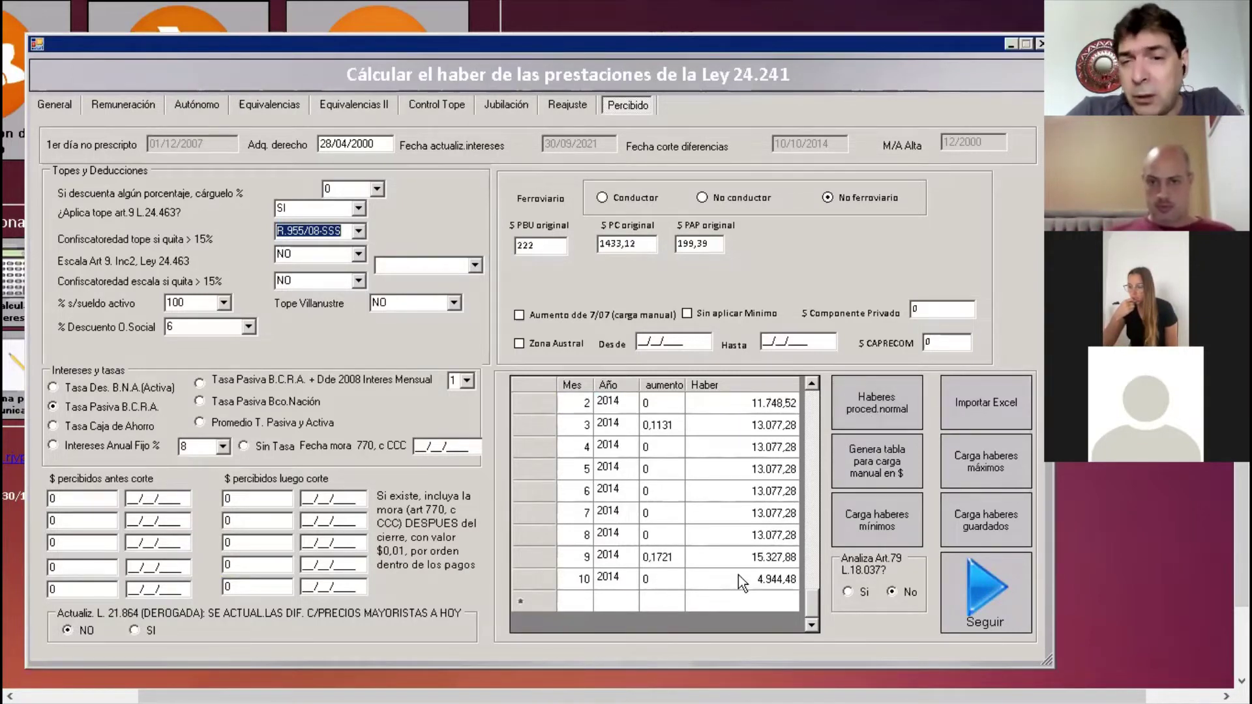
left_click(774, 469)
key("Up")
key("Up")
key("Up")
key("Up")
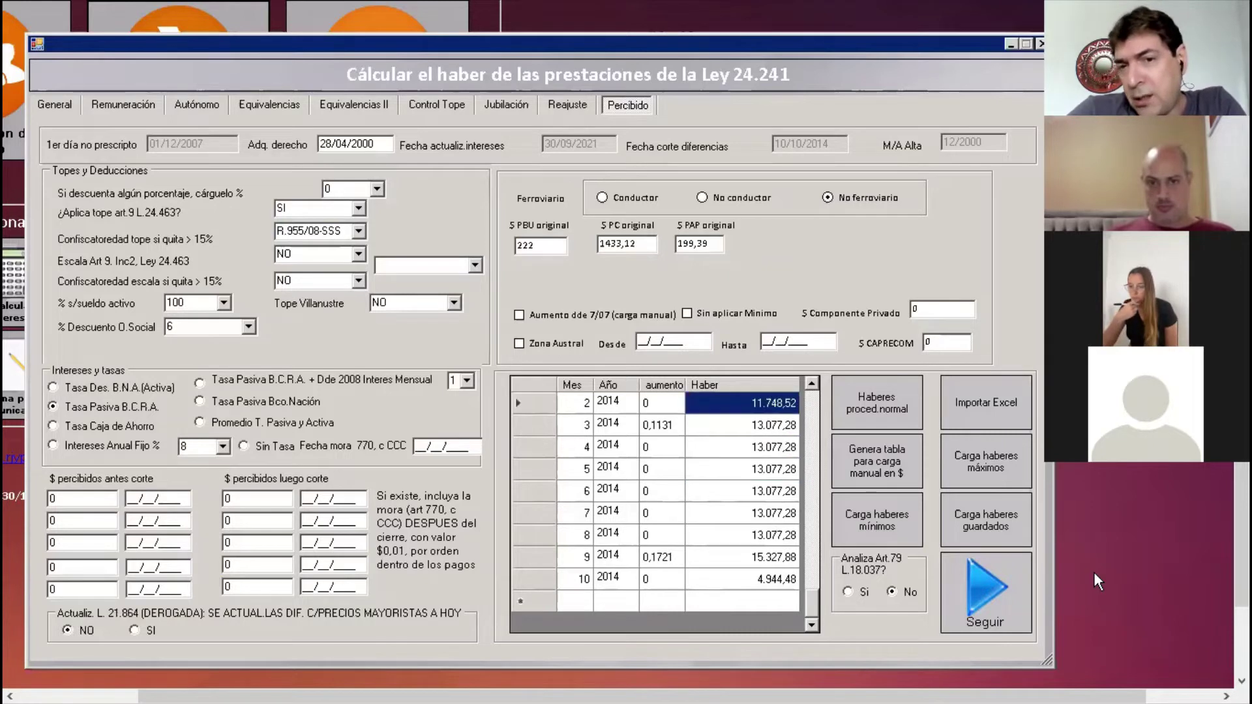
left_click(980, 597)
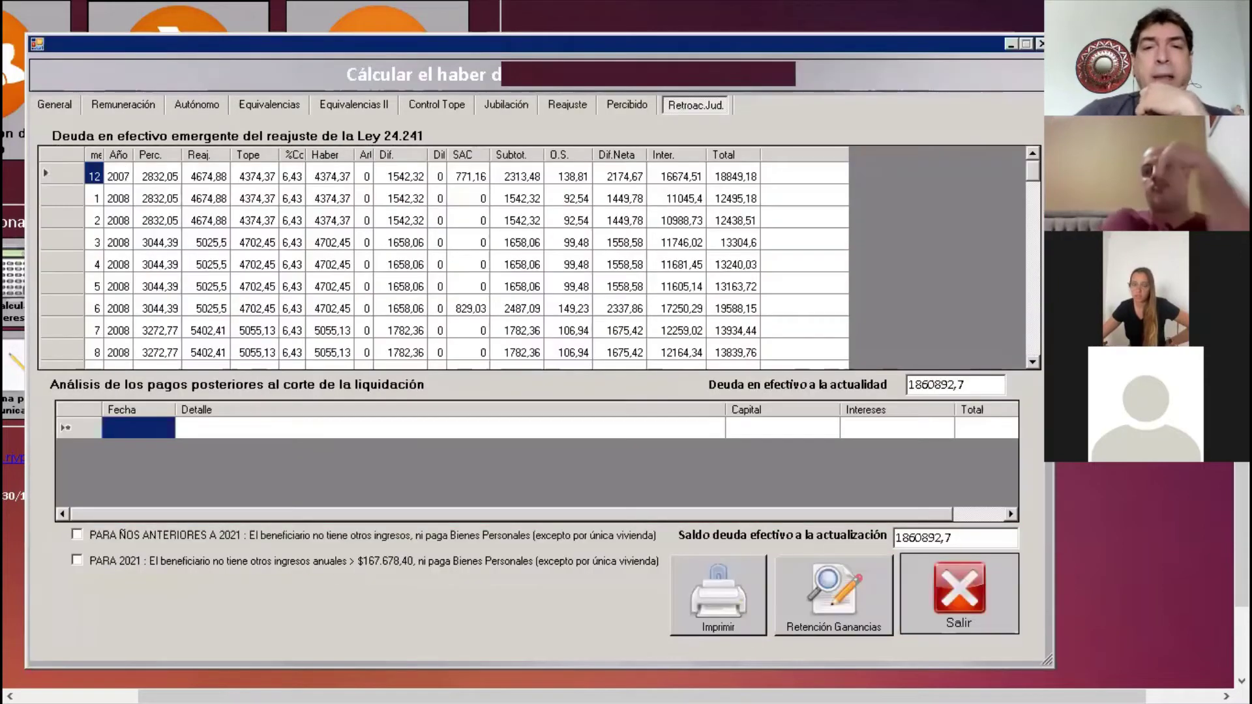
- Inspect the %Cc (6,43 for 1/2008), Tope and Haber values of the first debt rows
left_click(297, 180)
left_click(292, 200)
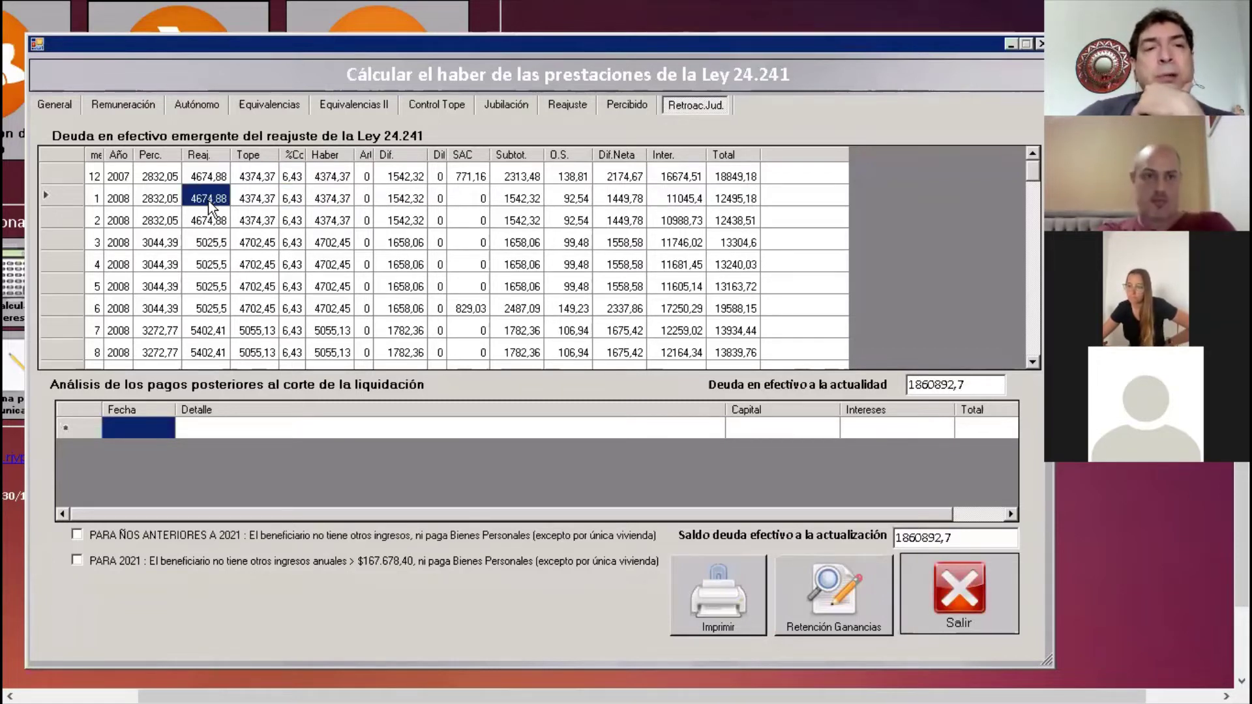
left_click(258, 202)
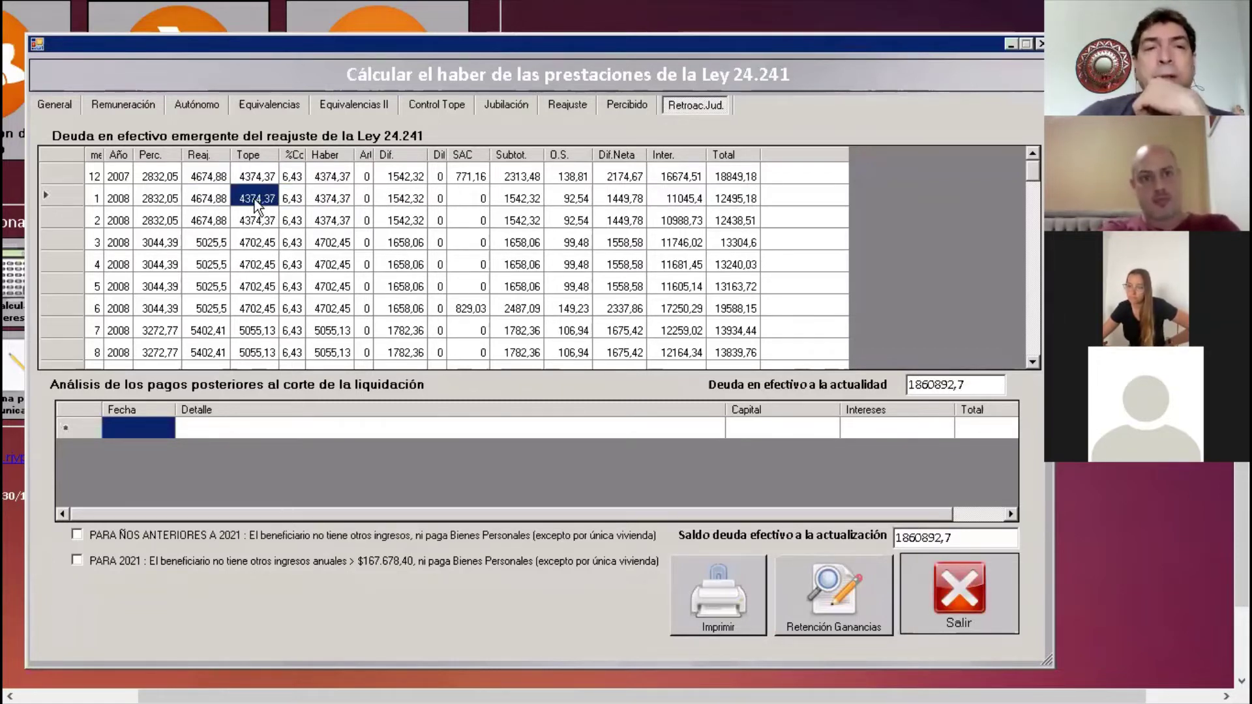
left_click(332, 204)
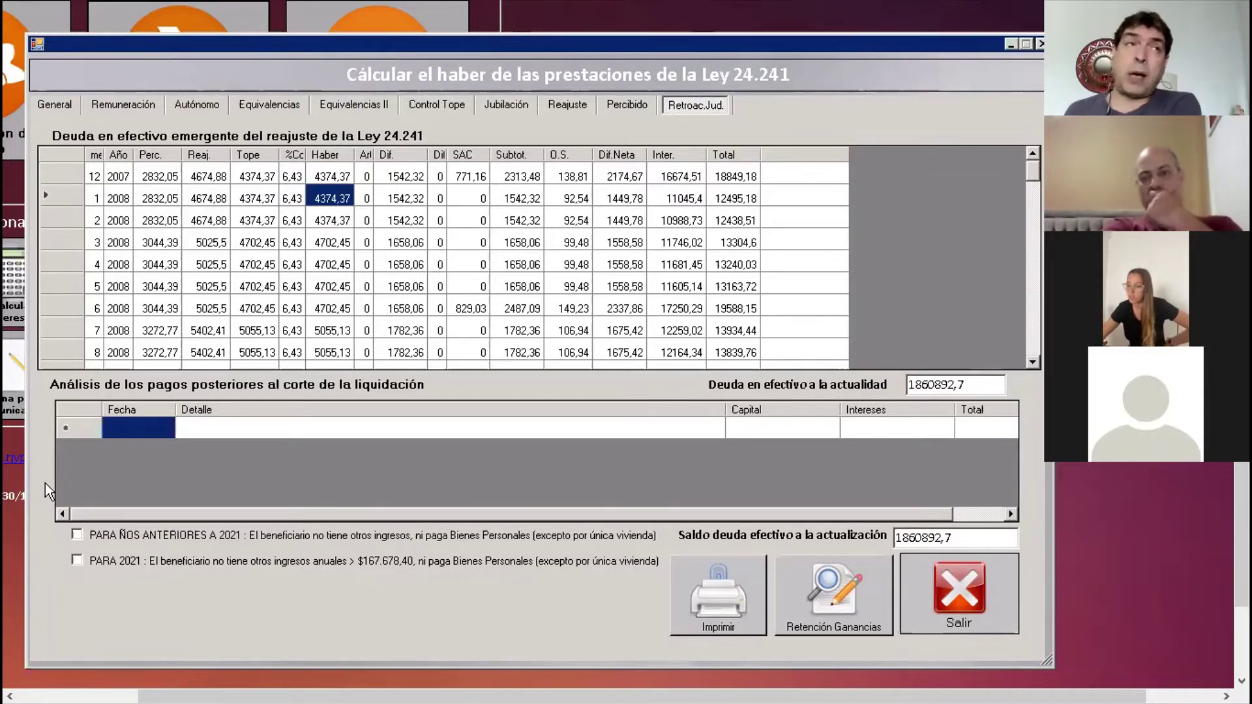
- Compare the 2014 Perc amounts in the debt table, then return to the Percibido form
scroll(45, 483, "down", 20)
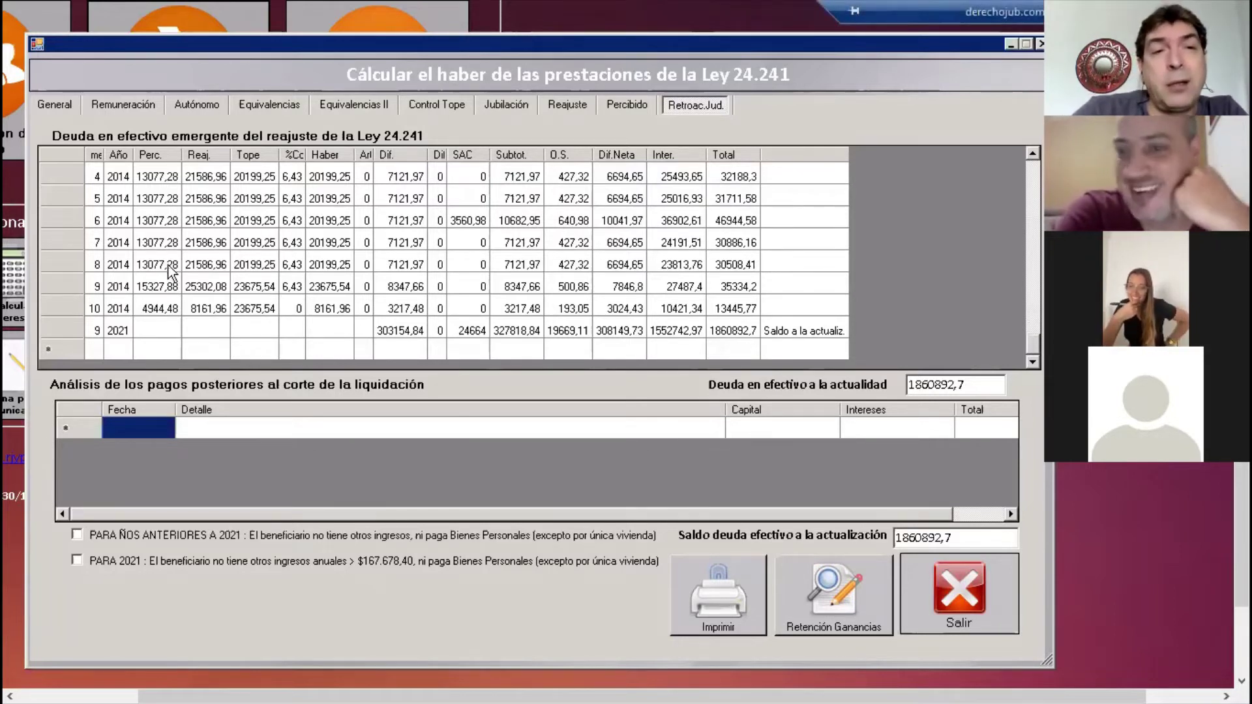
left_click(173, 202)
left_click(151, 249)
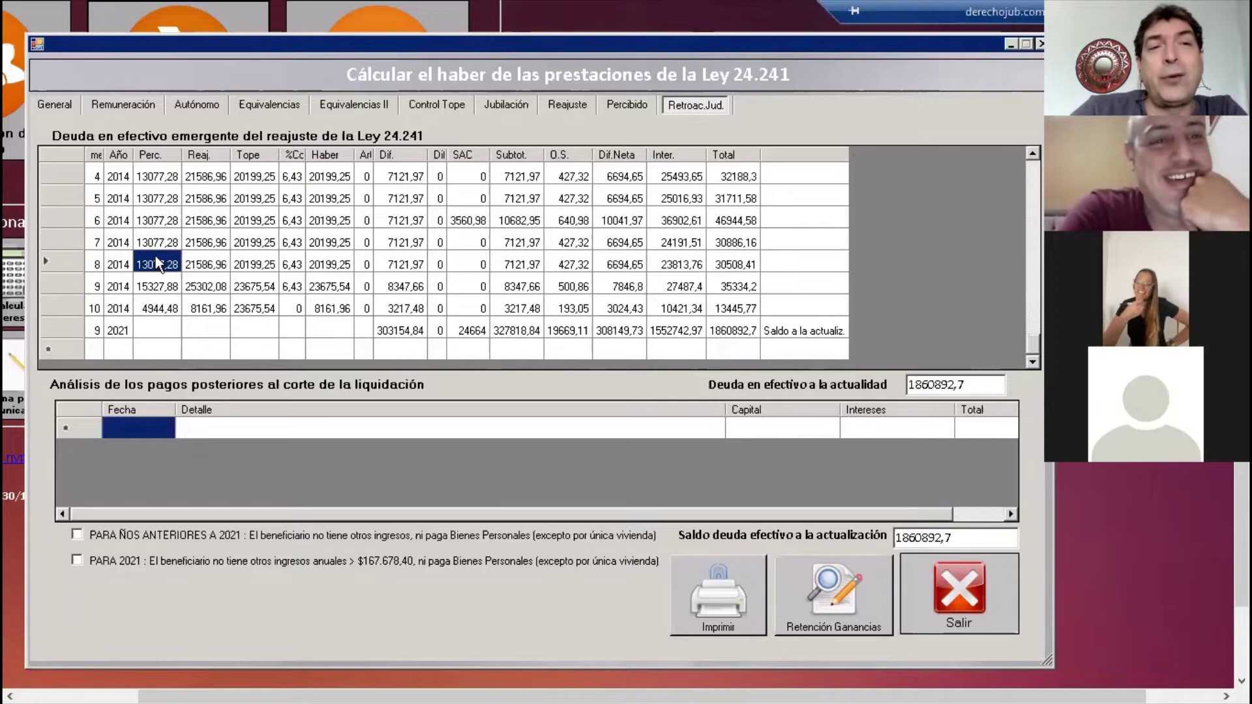
left_click(160, 191)
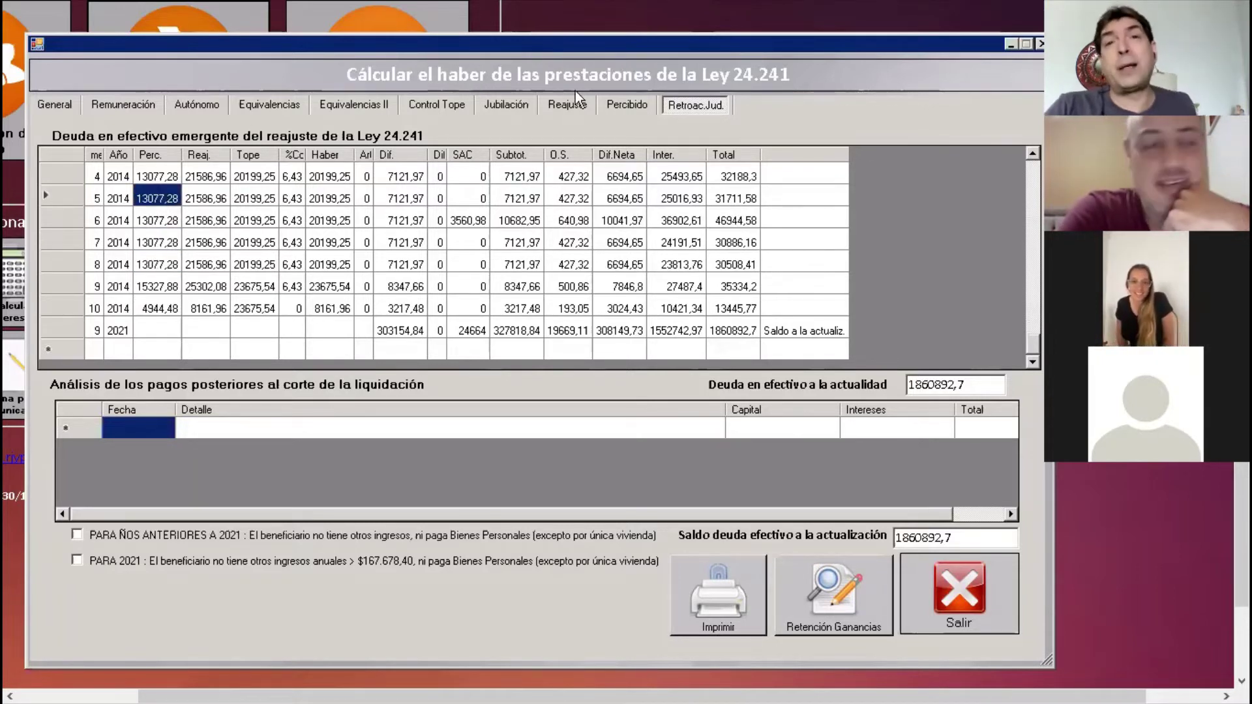
left_click(605, 101)
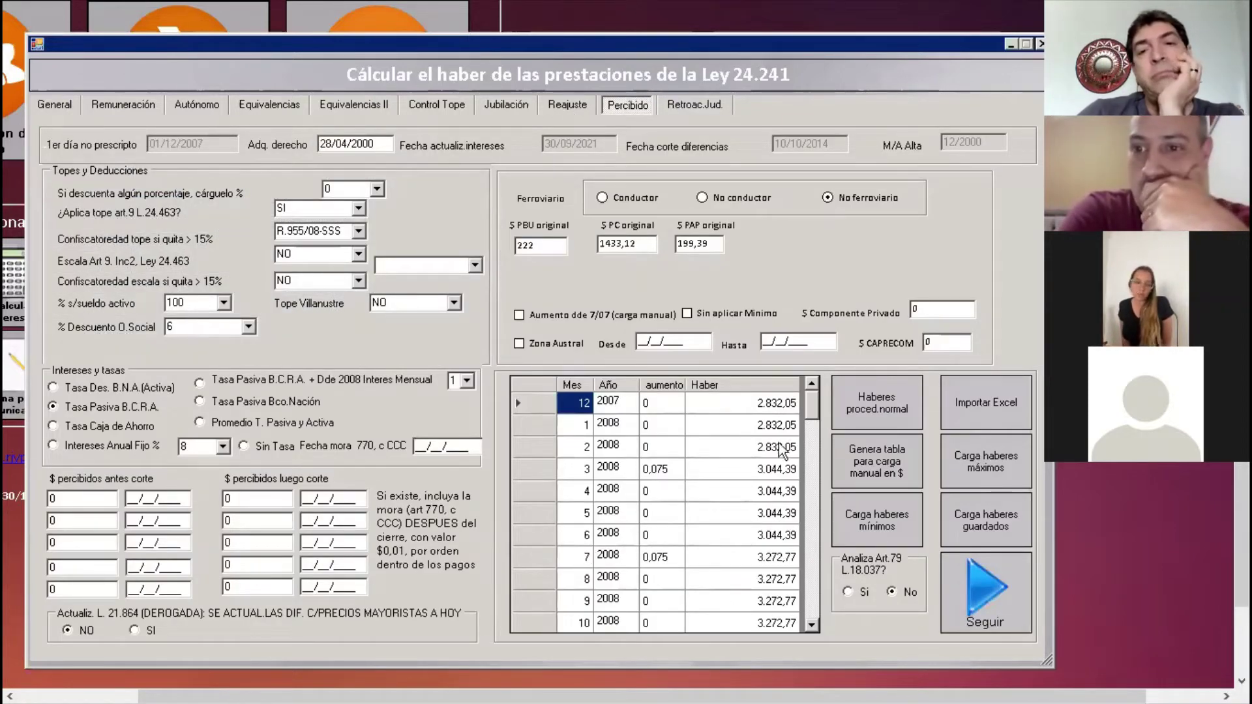
scroll(816, 616, "down", 20)
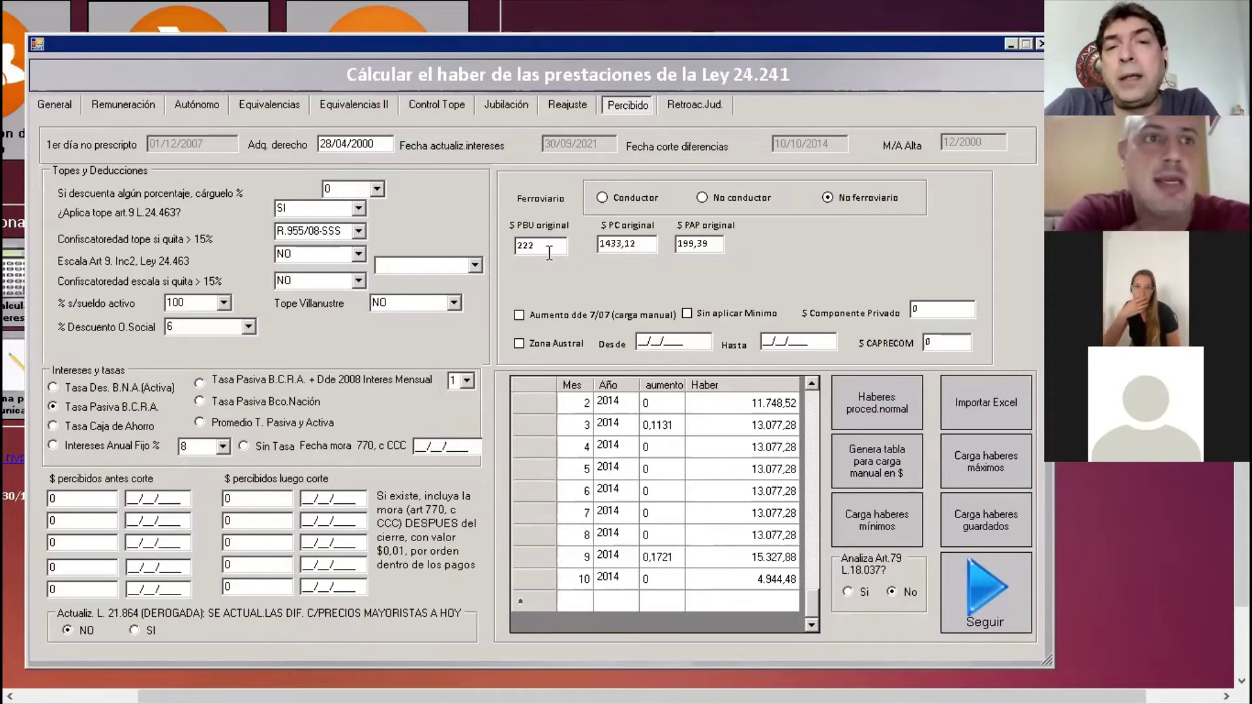
- Keep original PBU at 222 and enter original PC 1340,10 and original PAP 187,64
double_click(549, 253)
left_click(548, 253)
double_click(547, 254)
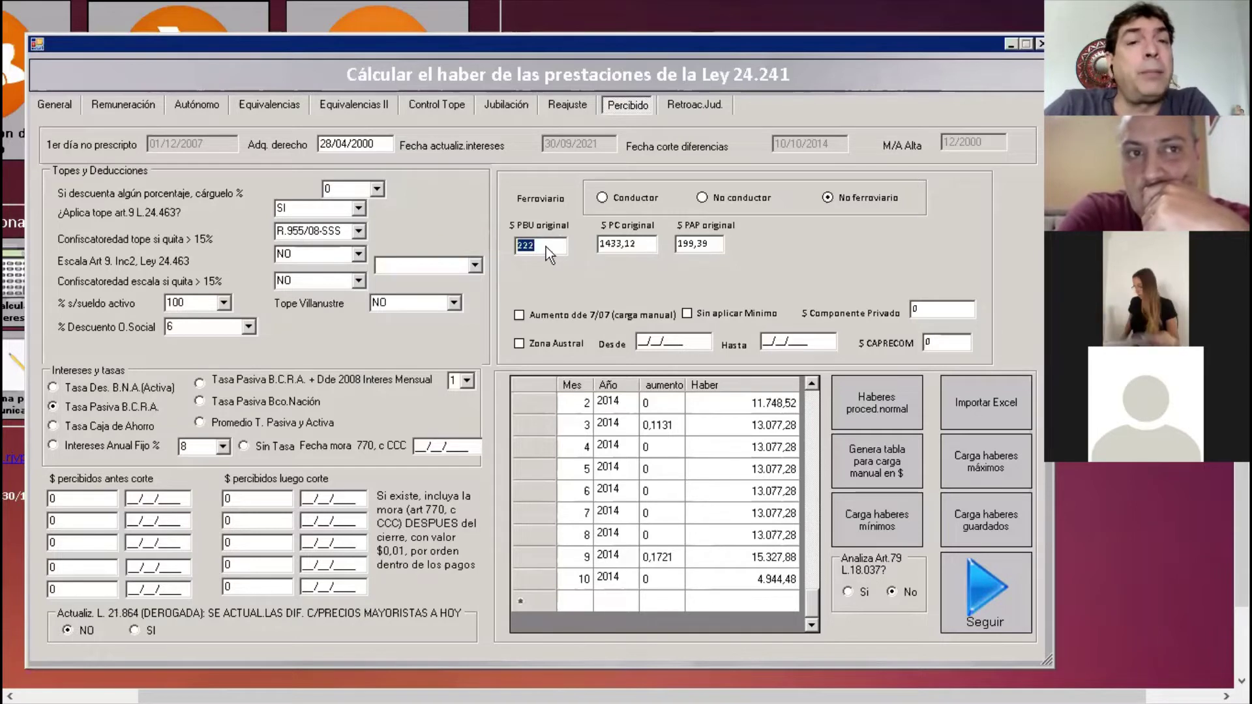
left_click(633, 244)
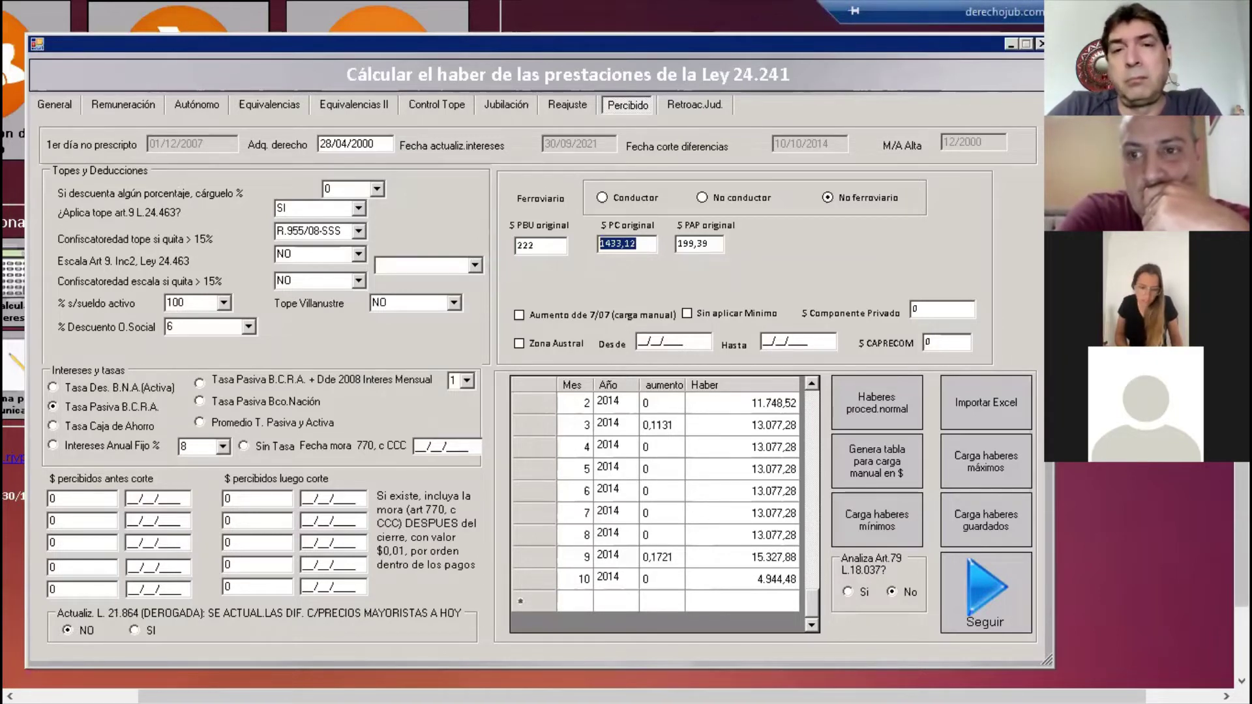
key("End")
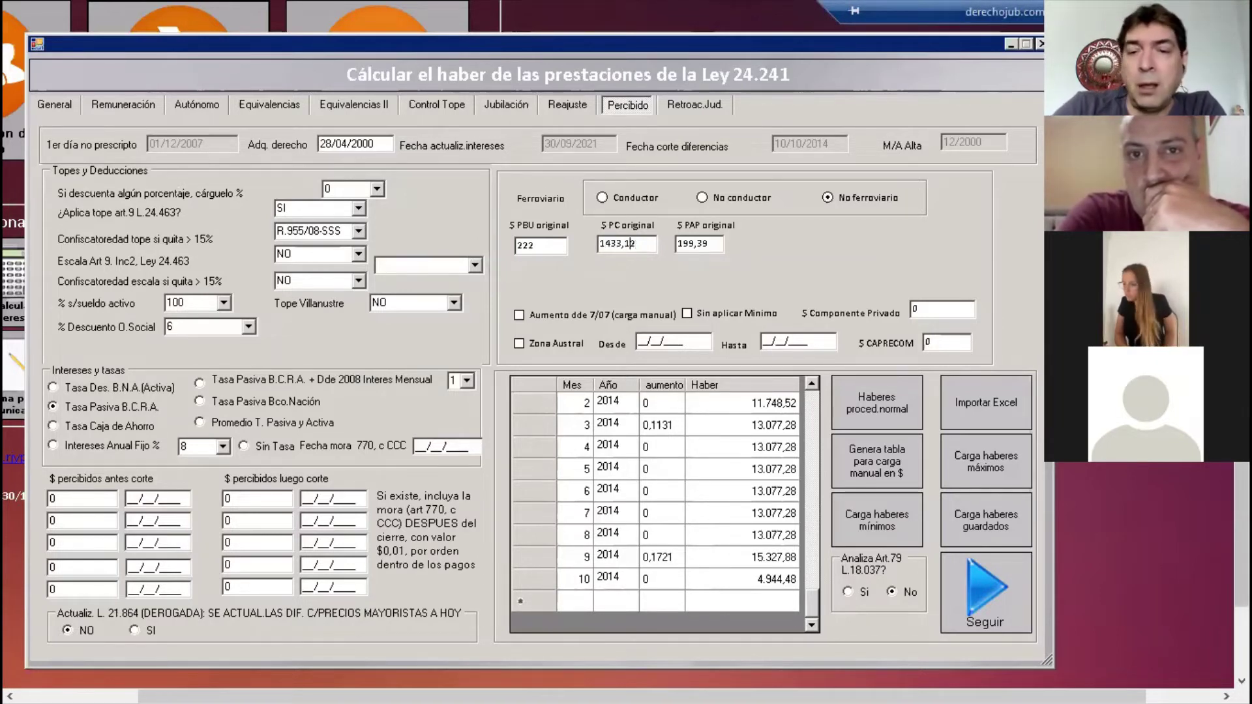
key("BackSpace")
key("BackSpace")
key("BackSpace")
key("BackSpace")
key("BackSpace")
key("BackSpace")
key("BackSpace")
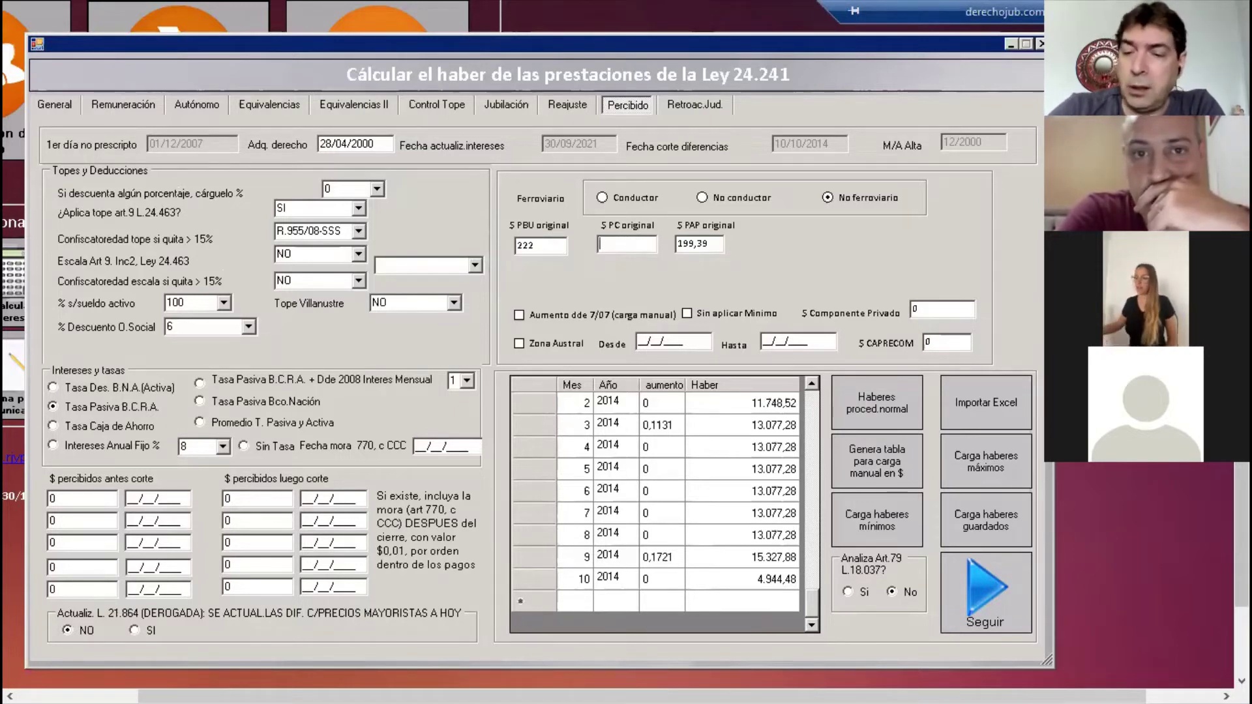
type("1340,10")
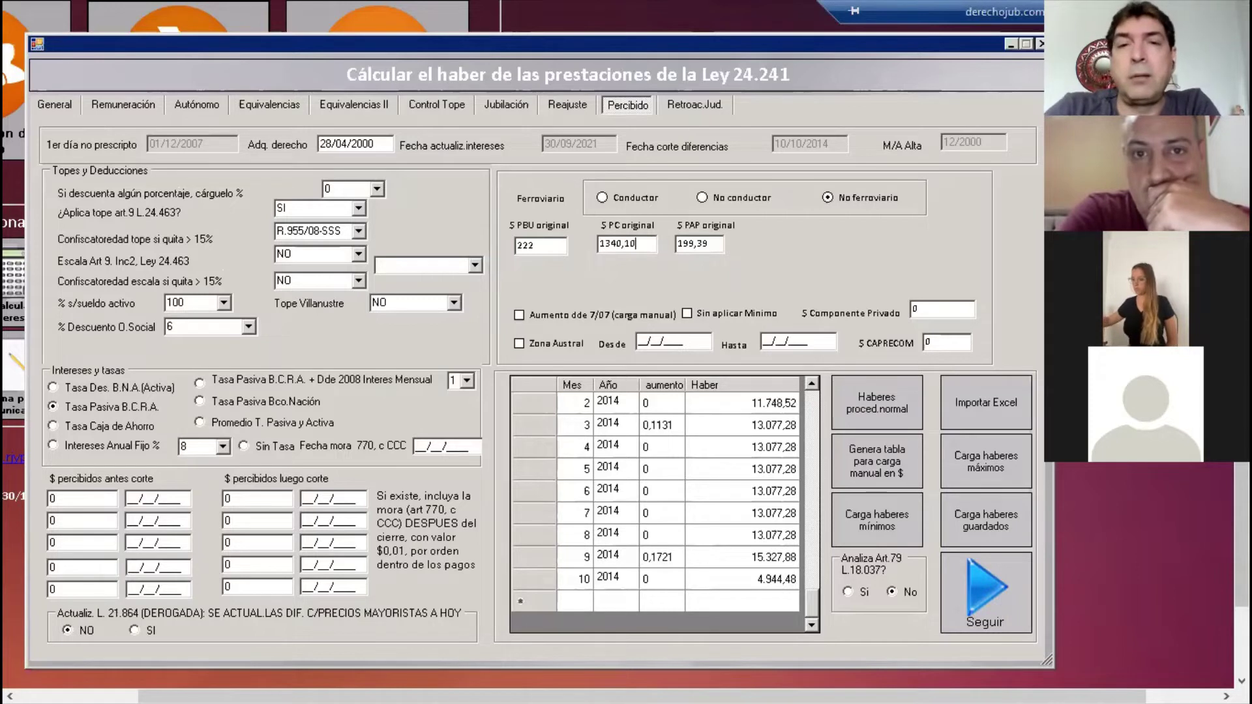
key("Tab")
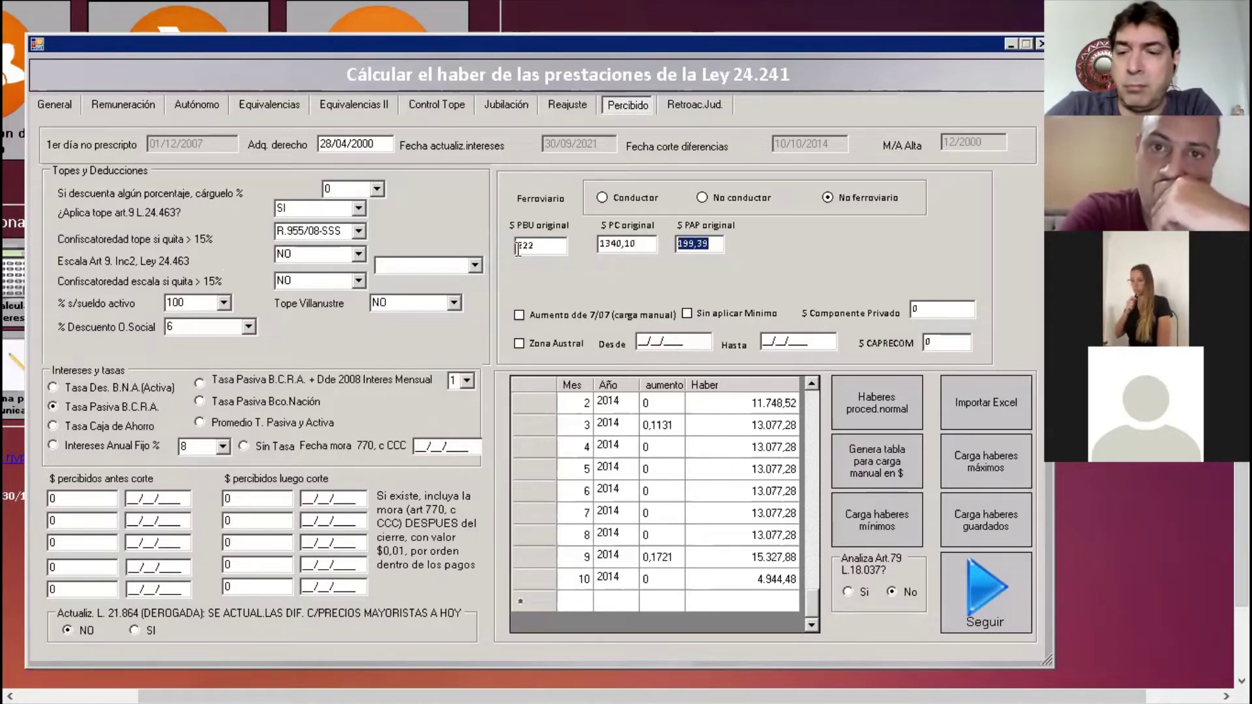
type("187,64")
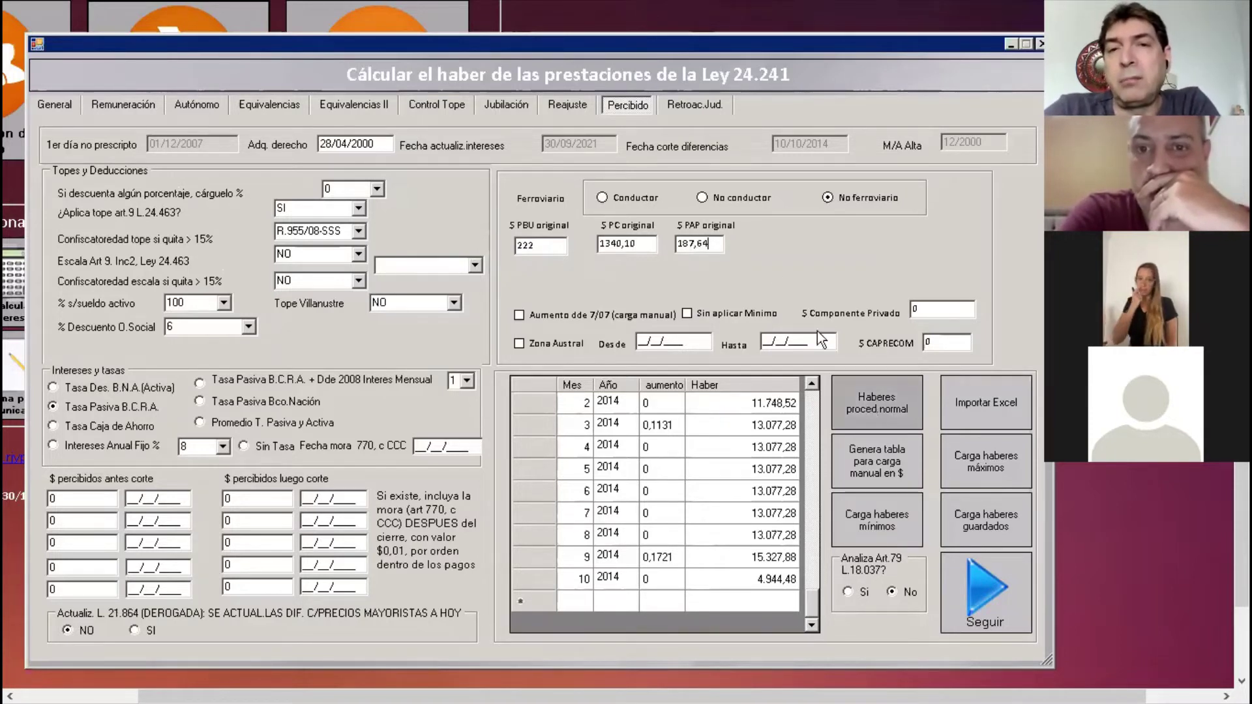
- Regenerate the haberes with Haberes proced.normal (2.671,54 from 12/2007) and recheck the PBU, PC, PAP originals
left_click(879, 408)
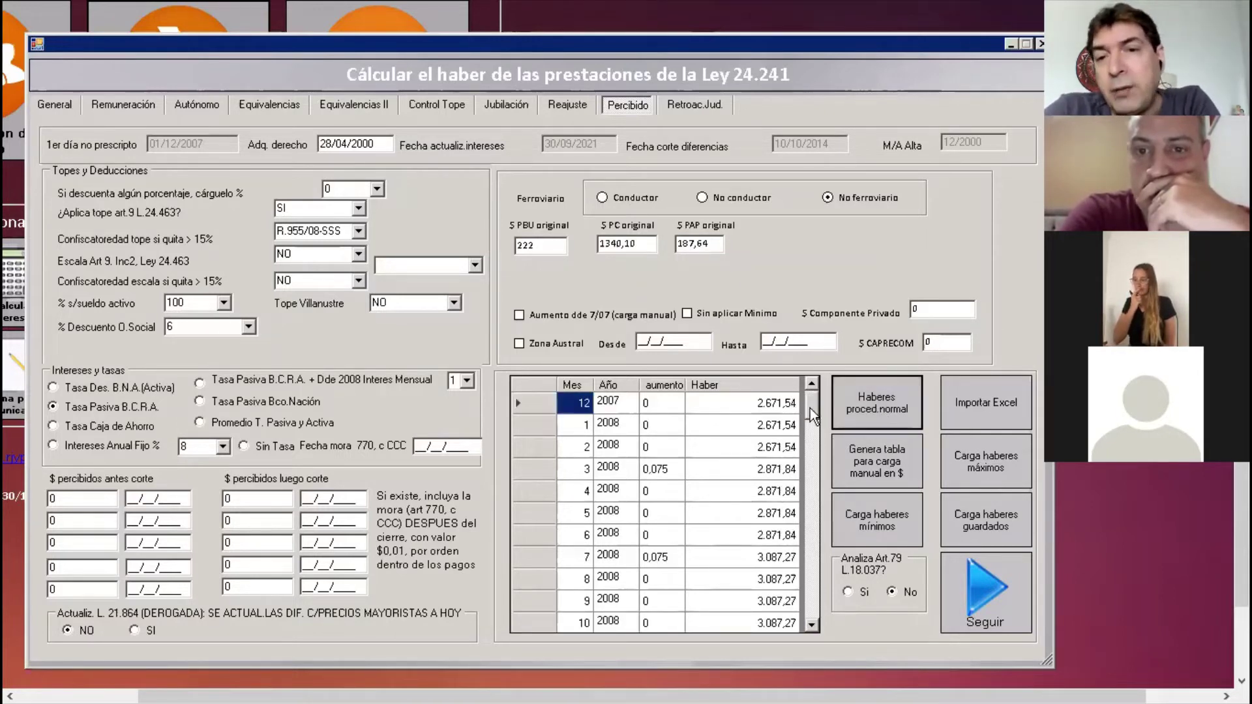
left_click_drag(809, 408, 815, 112)
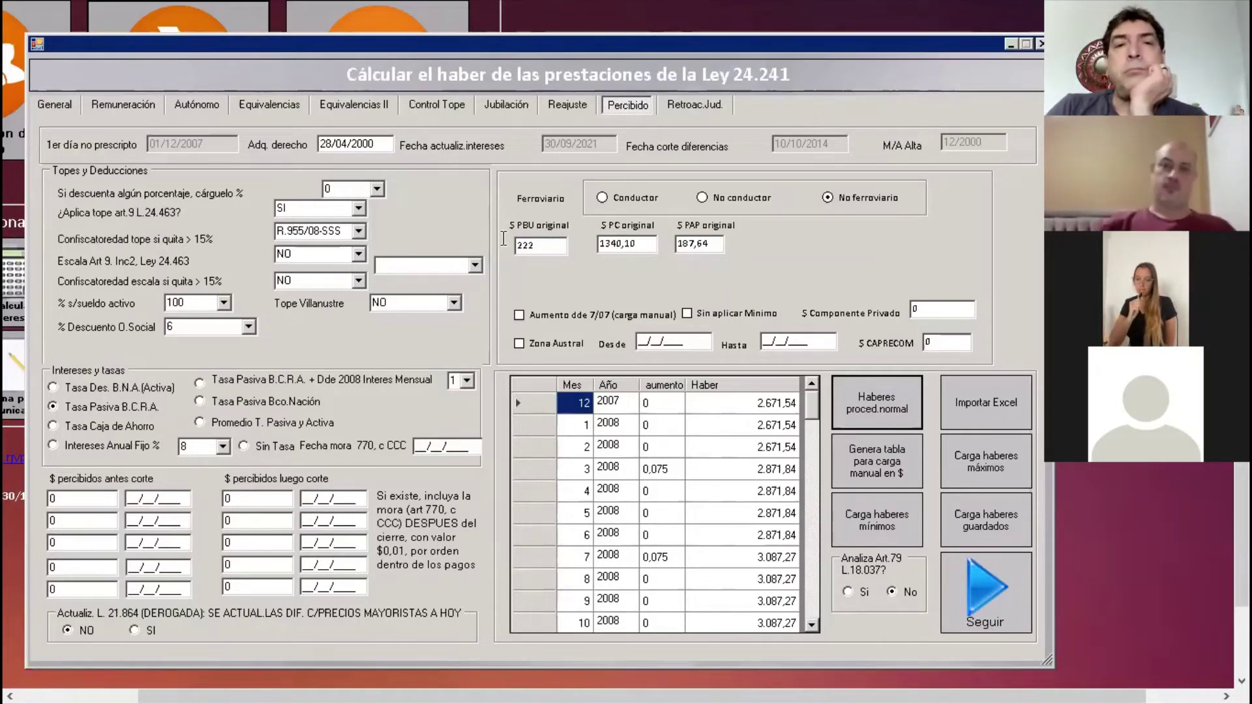
double_click(554, 241)
key("Tab")
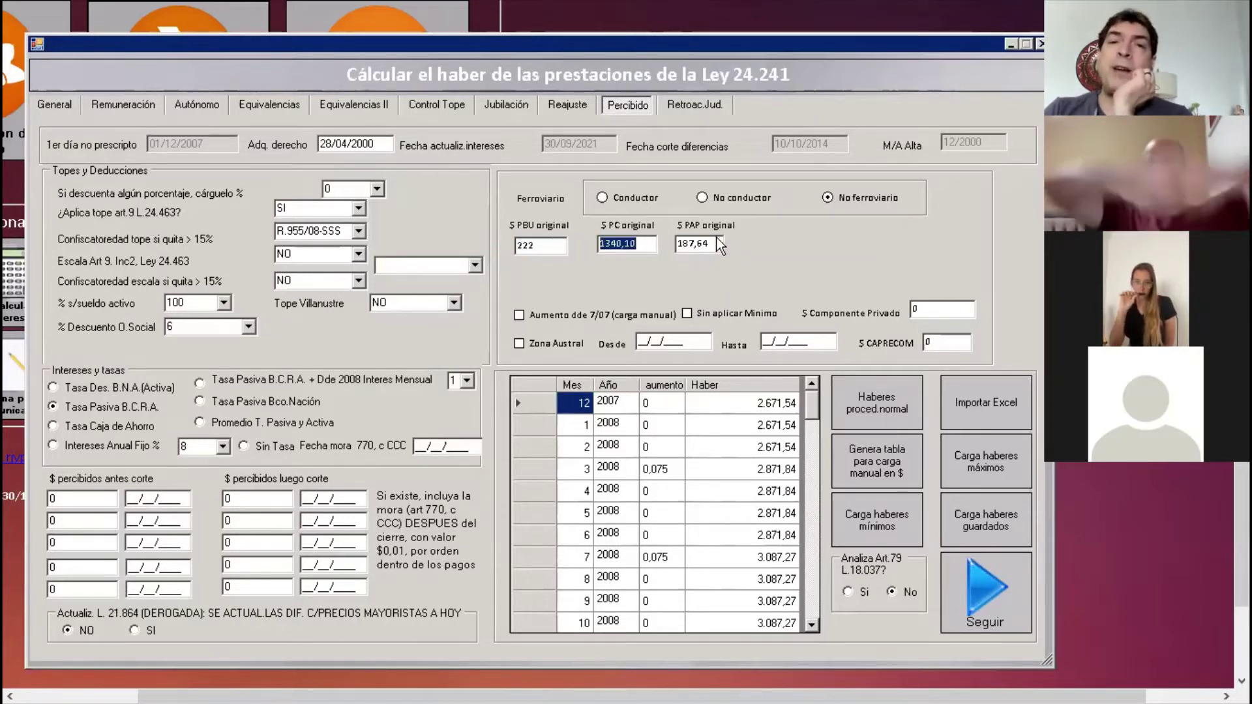
key("Tab")
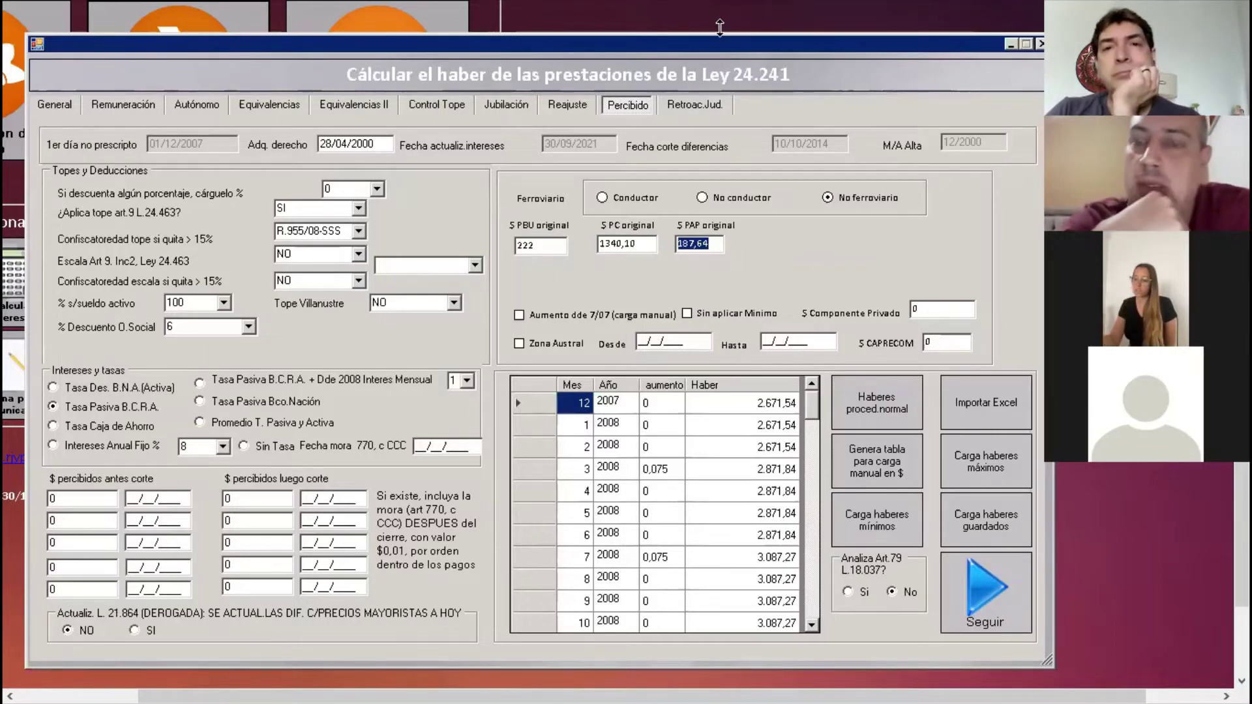
left_click_drag(718, 33, 734, 28)
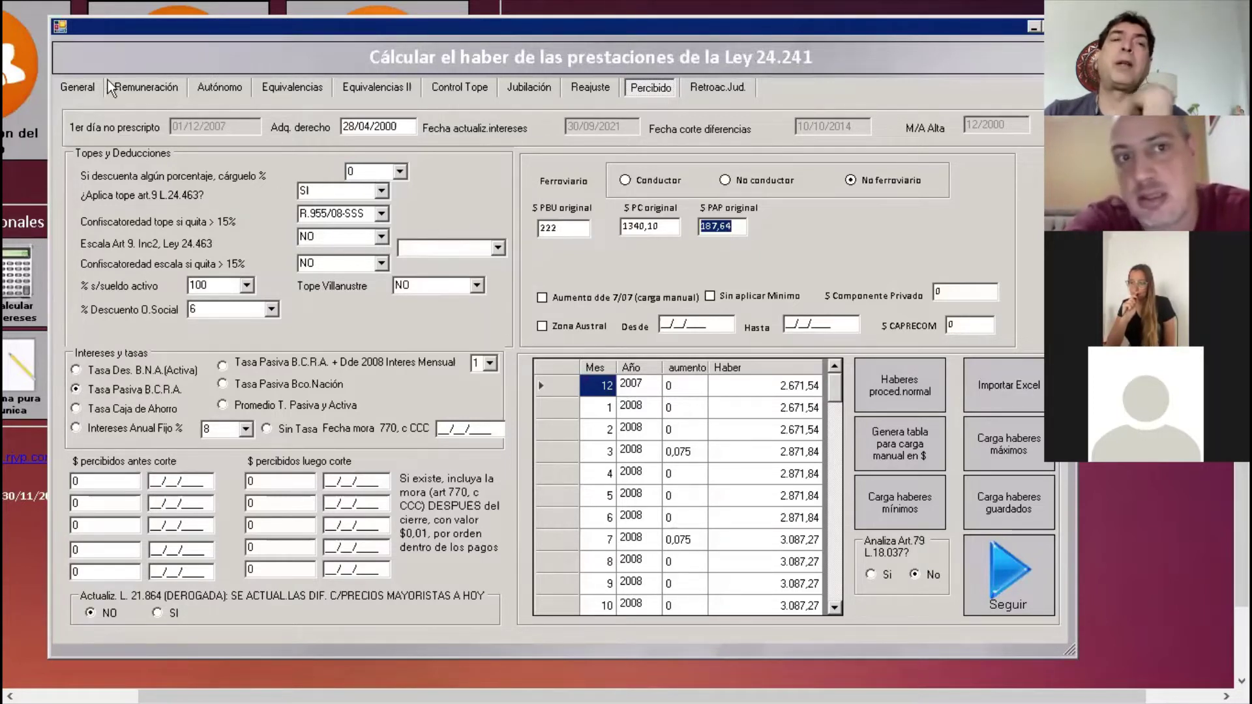
left_click(137, 89)
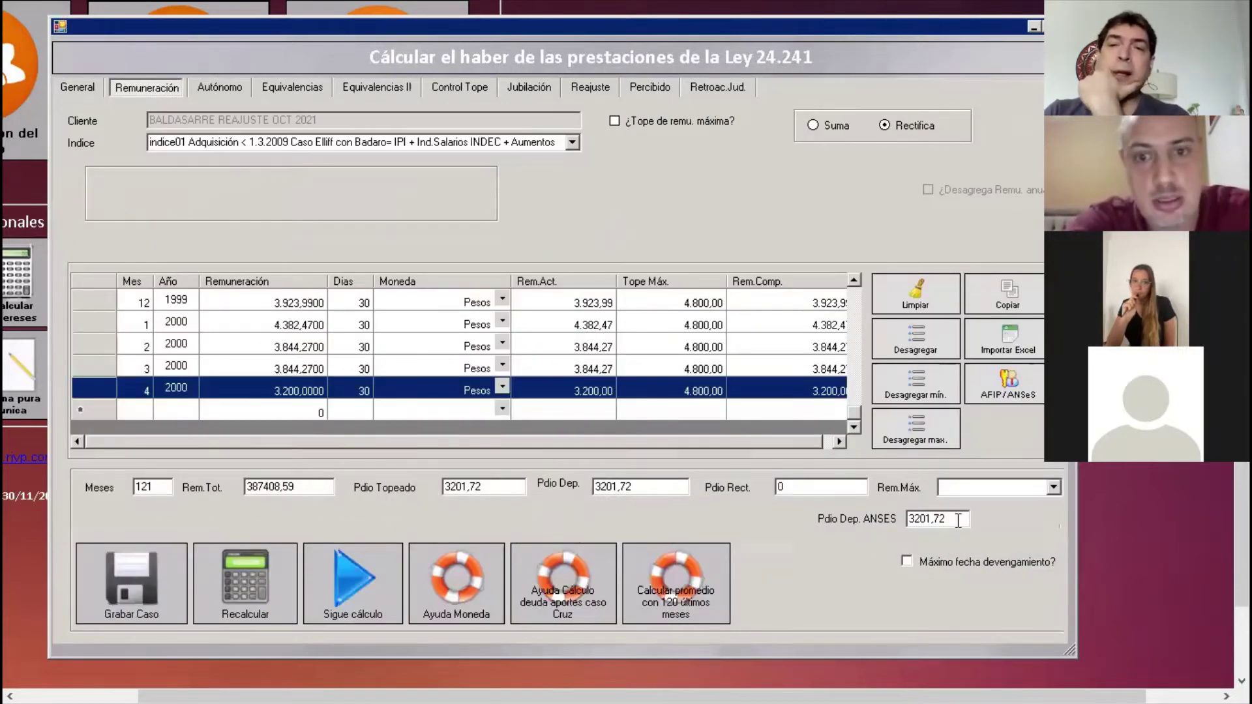
left_click(209, 90)
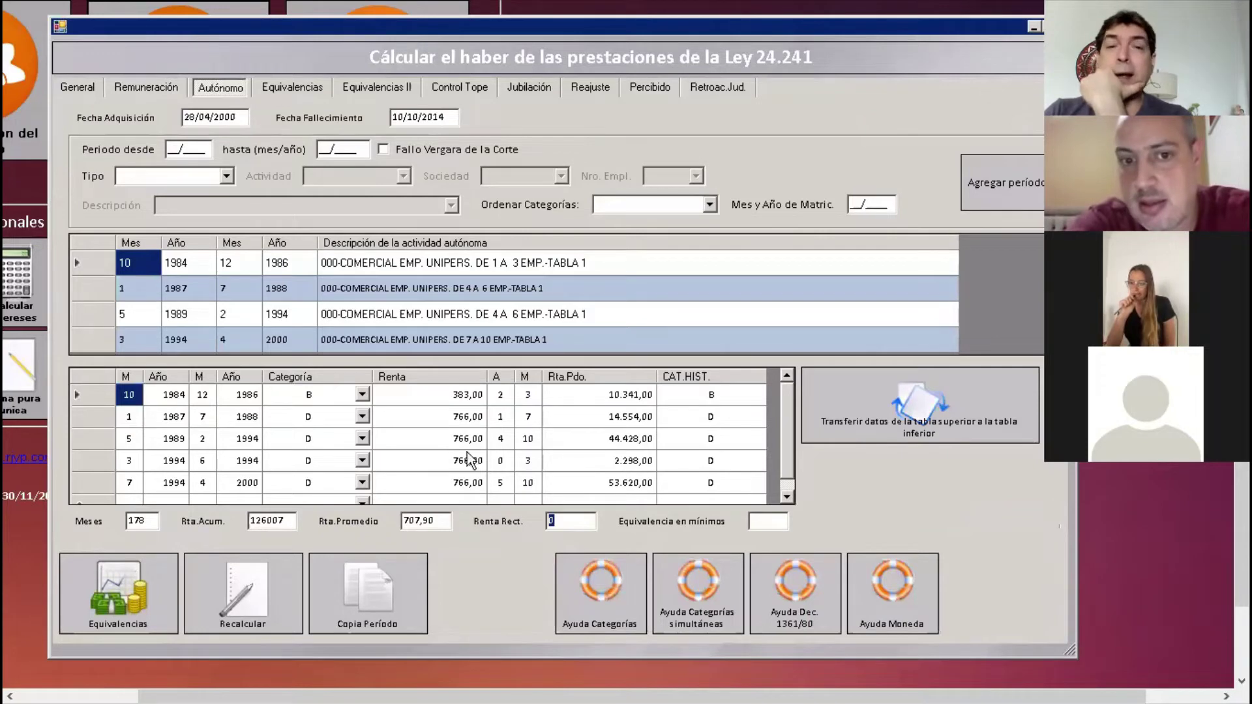
left_click(389, 87)
left_click(462, 89)
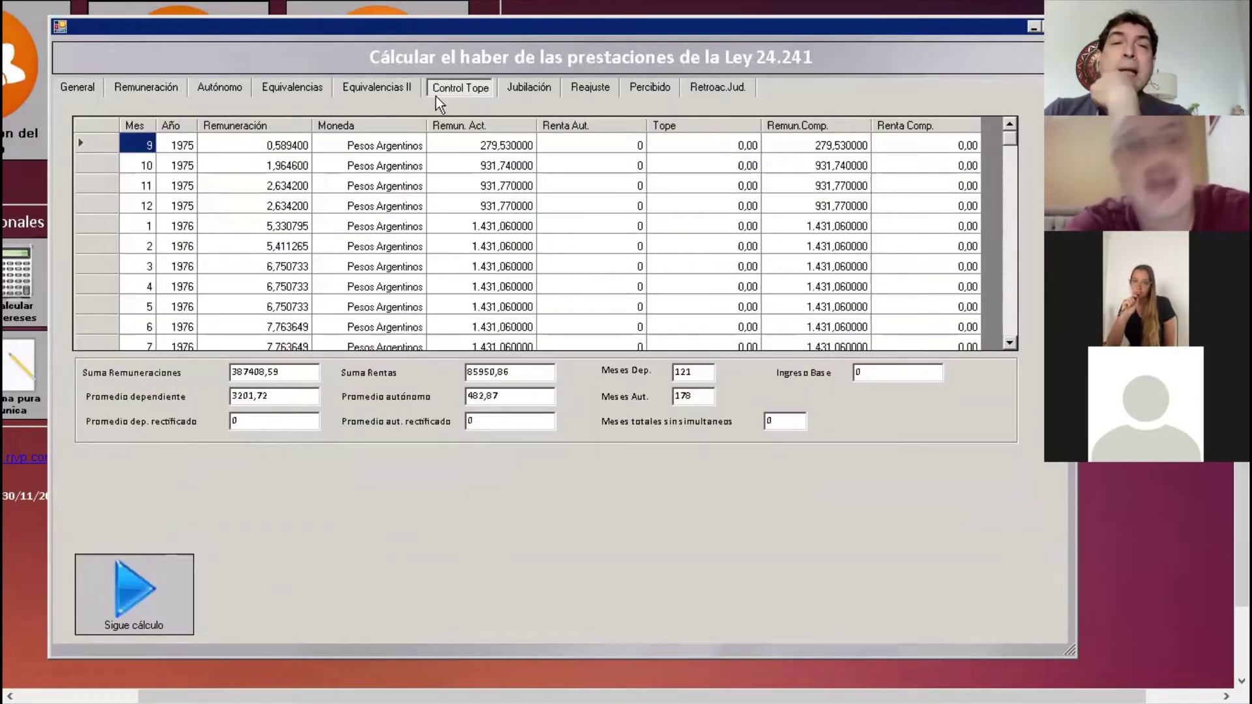
double_click(253, 427)
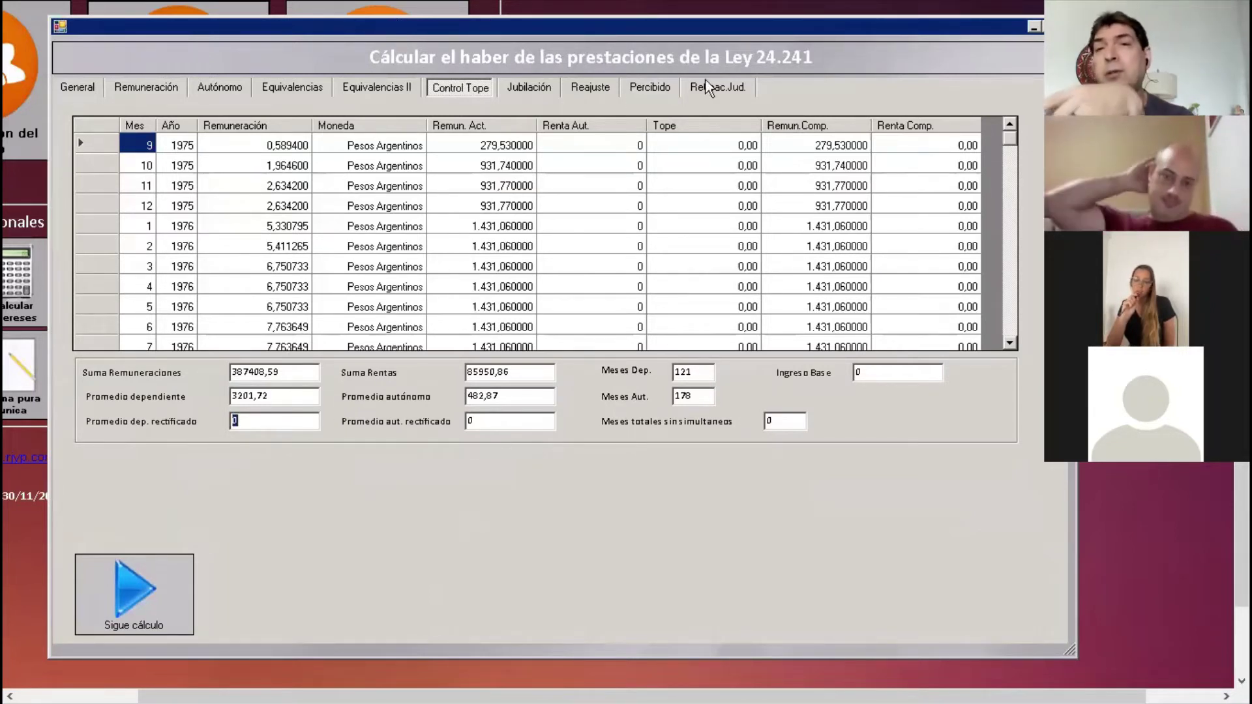
left_click(592, 88)
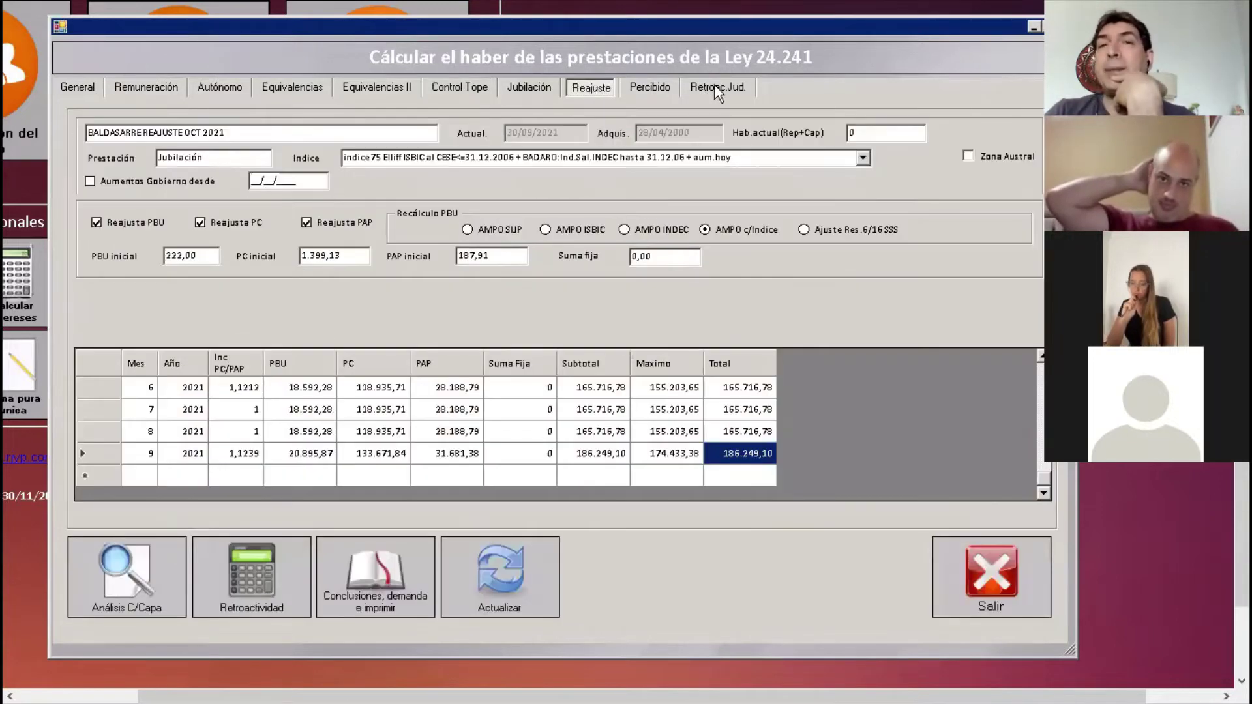
left_click(642, 91)
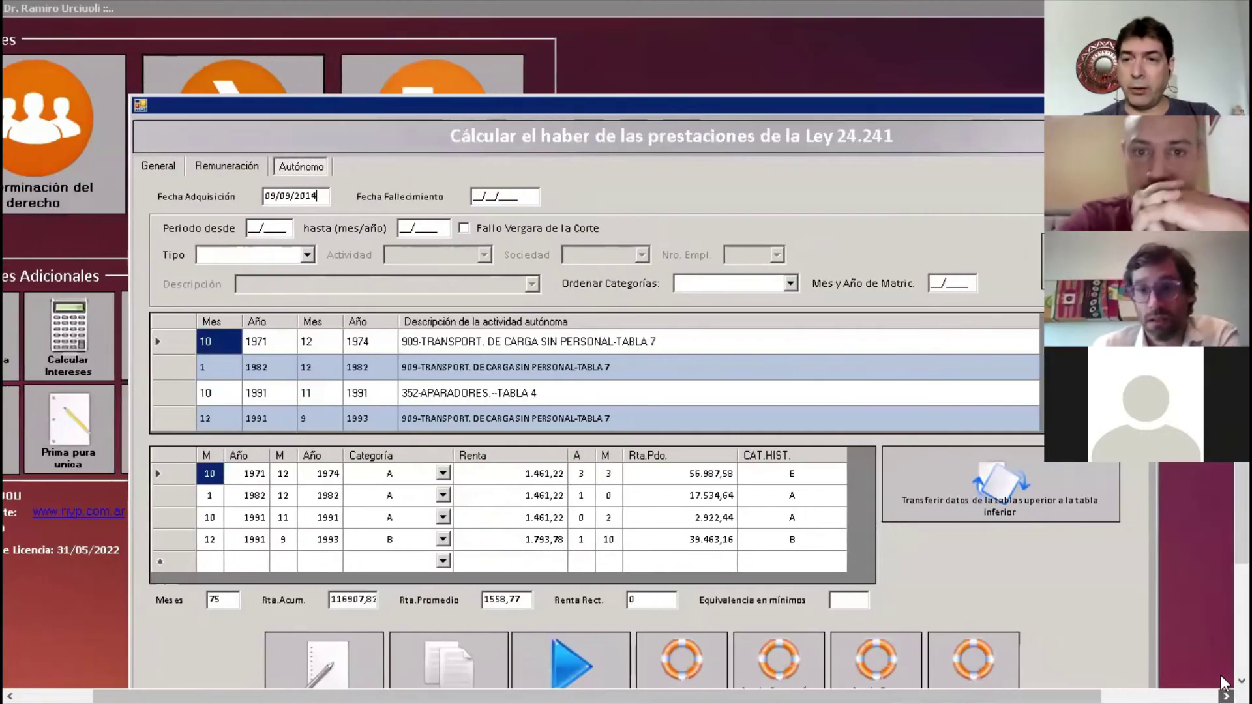
scroll(1221, 682, "down", 3)
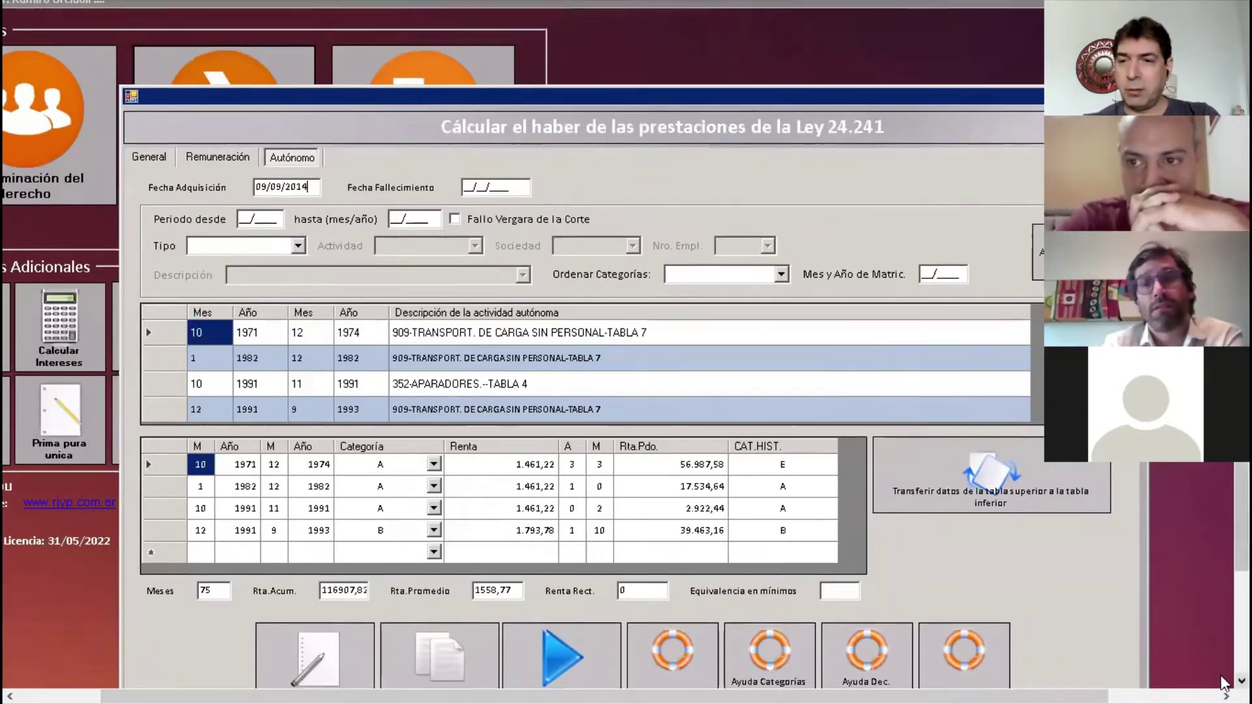
scroll(1221, 681, "down", 1)
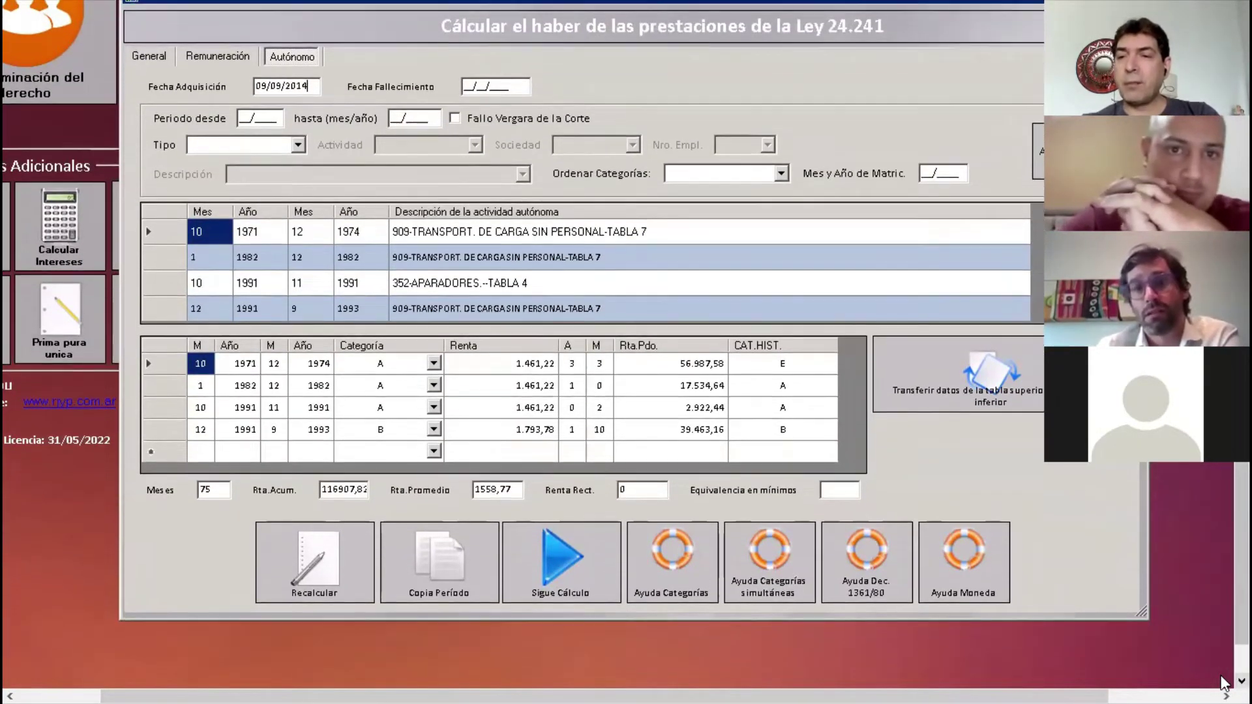
scroll(1221, 681, "right", 2)
scroll(1221, 681, "right", 3)
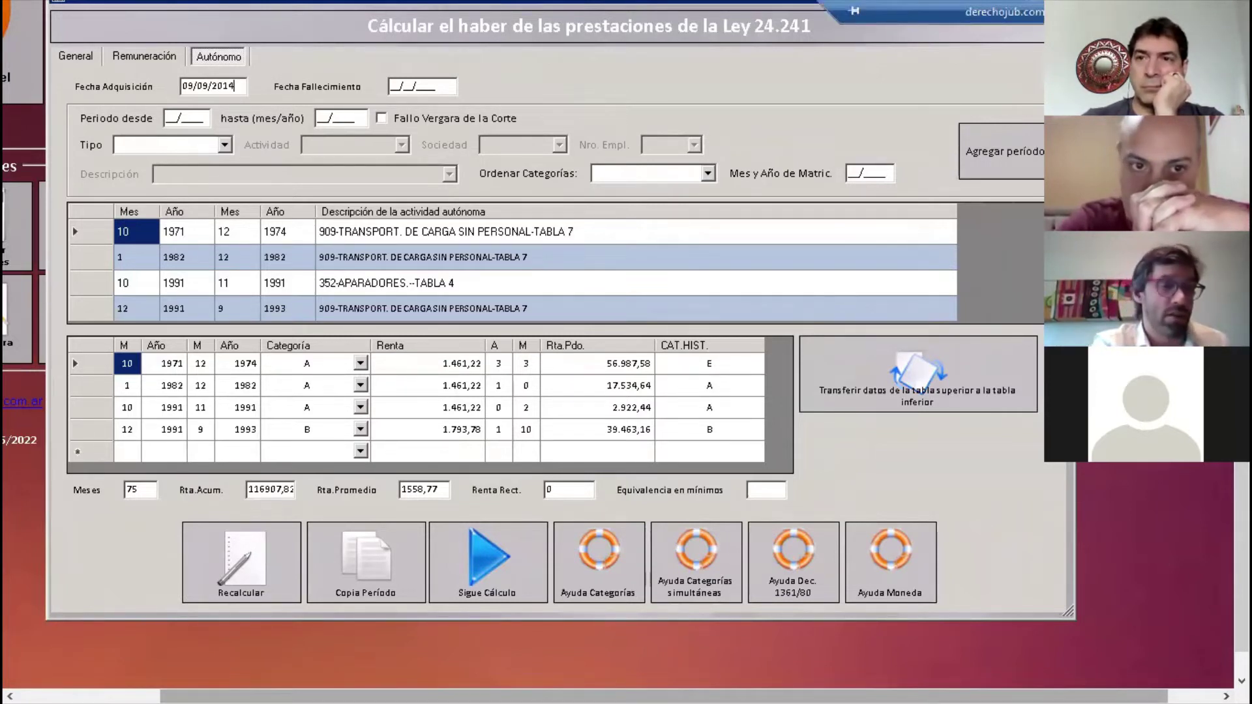
scroll(441, 202, "up", 2)
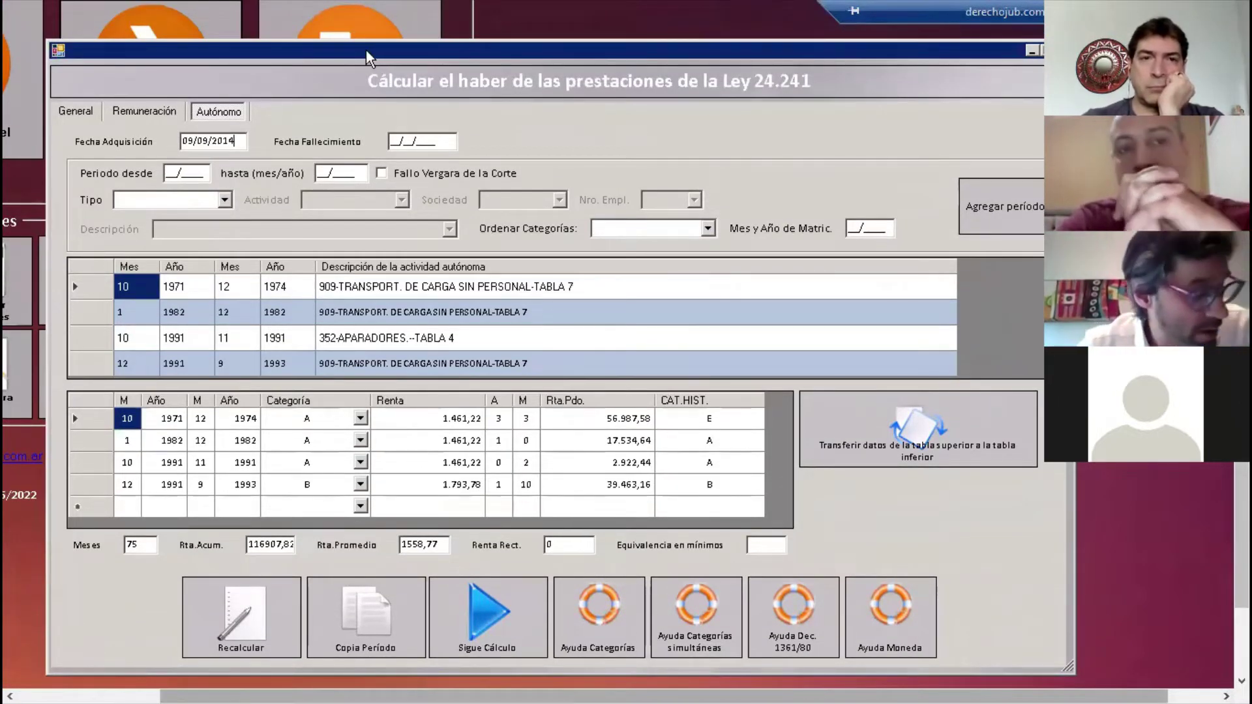
left_click_drag(365, 49, 350, 27)
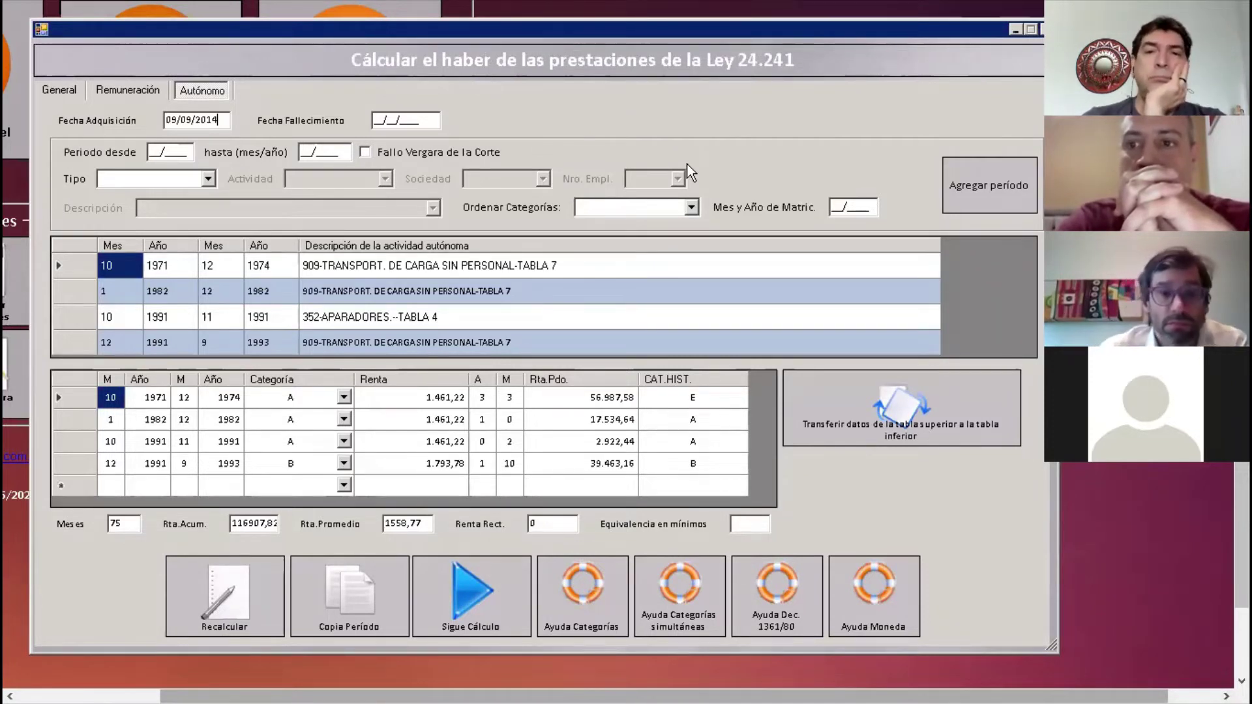
- Enter the period 12/1991 to 09/1993 and delete the old 909-TRANSPORT activity row
left_click(184, 155)
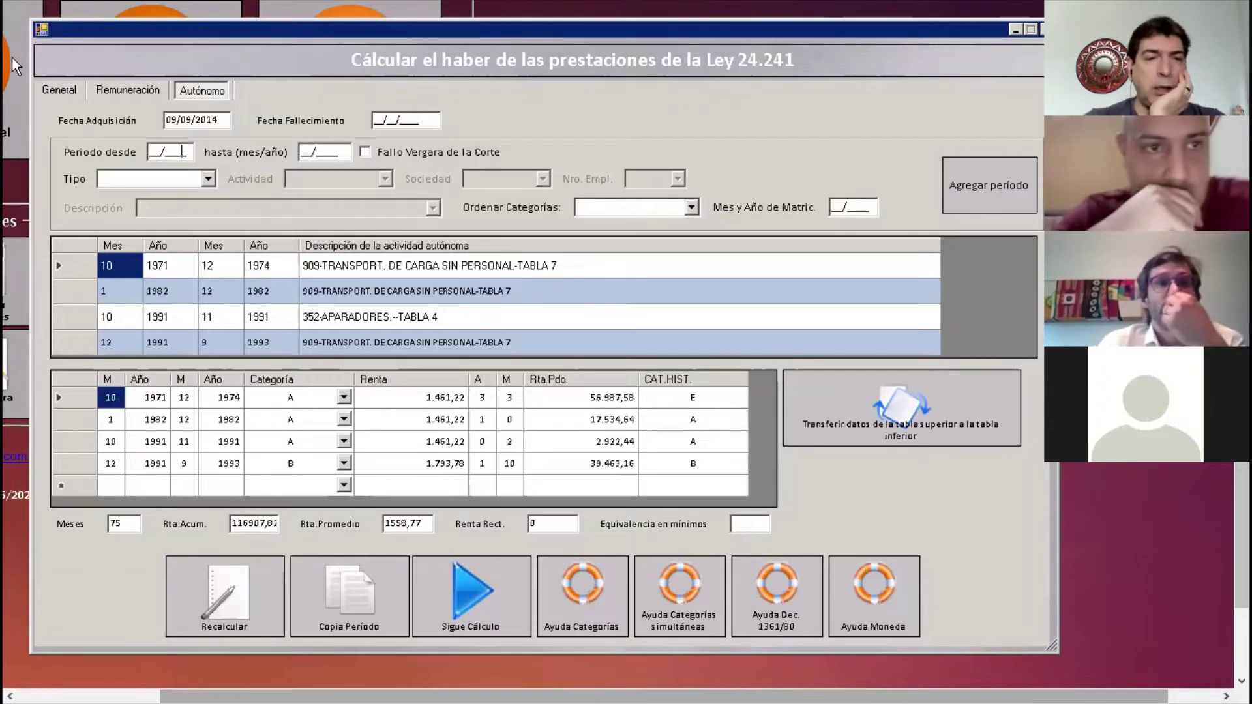
type("1")
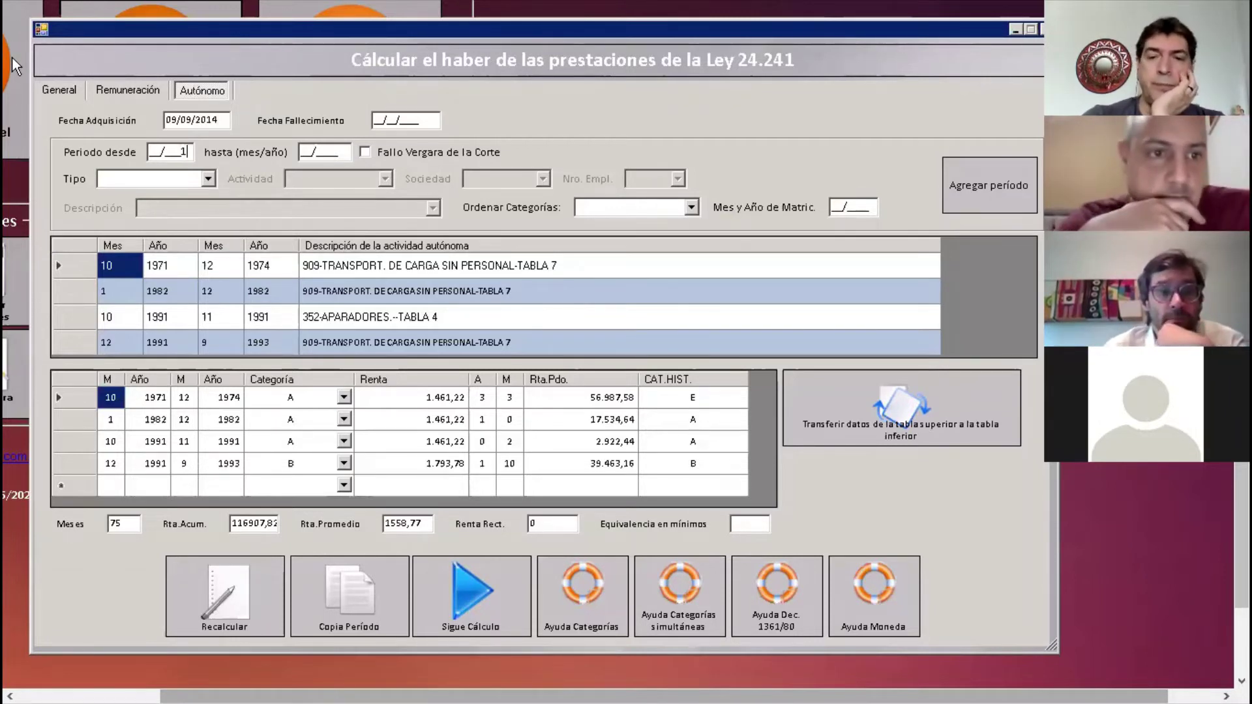
key("BackSpace")
key("Home")
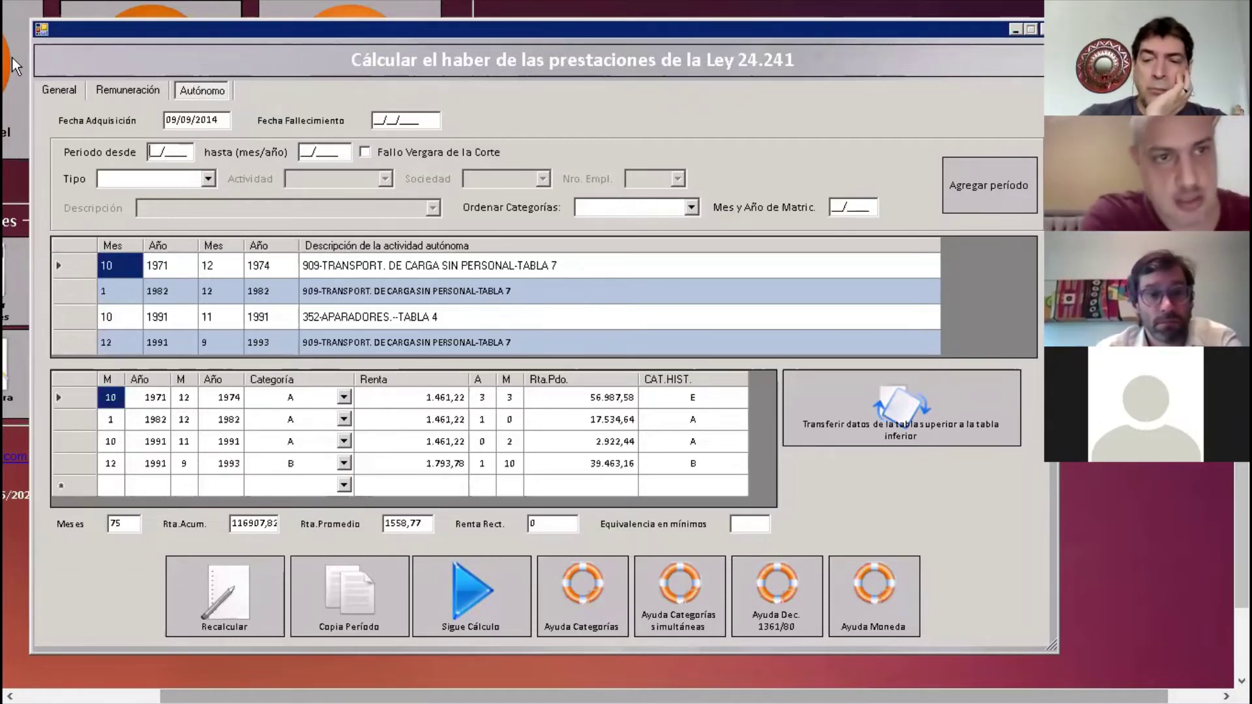
type("12/1991")
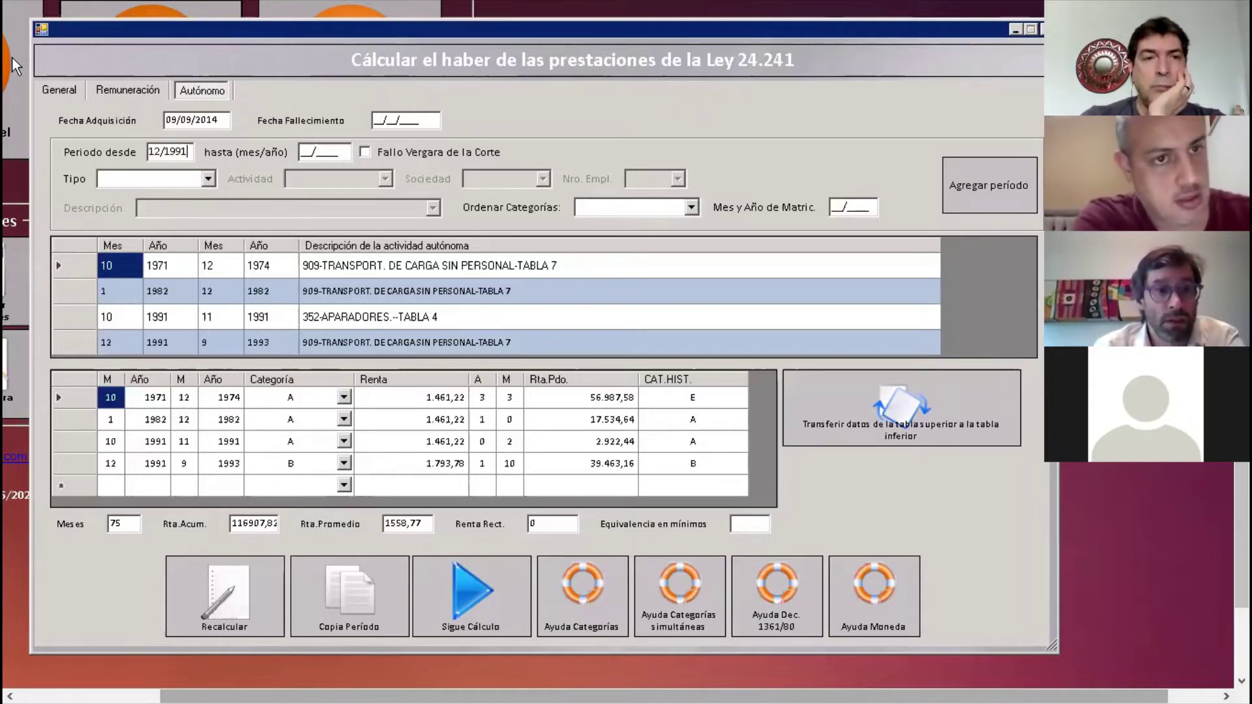
key("Tab")
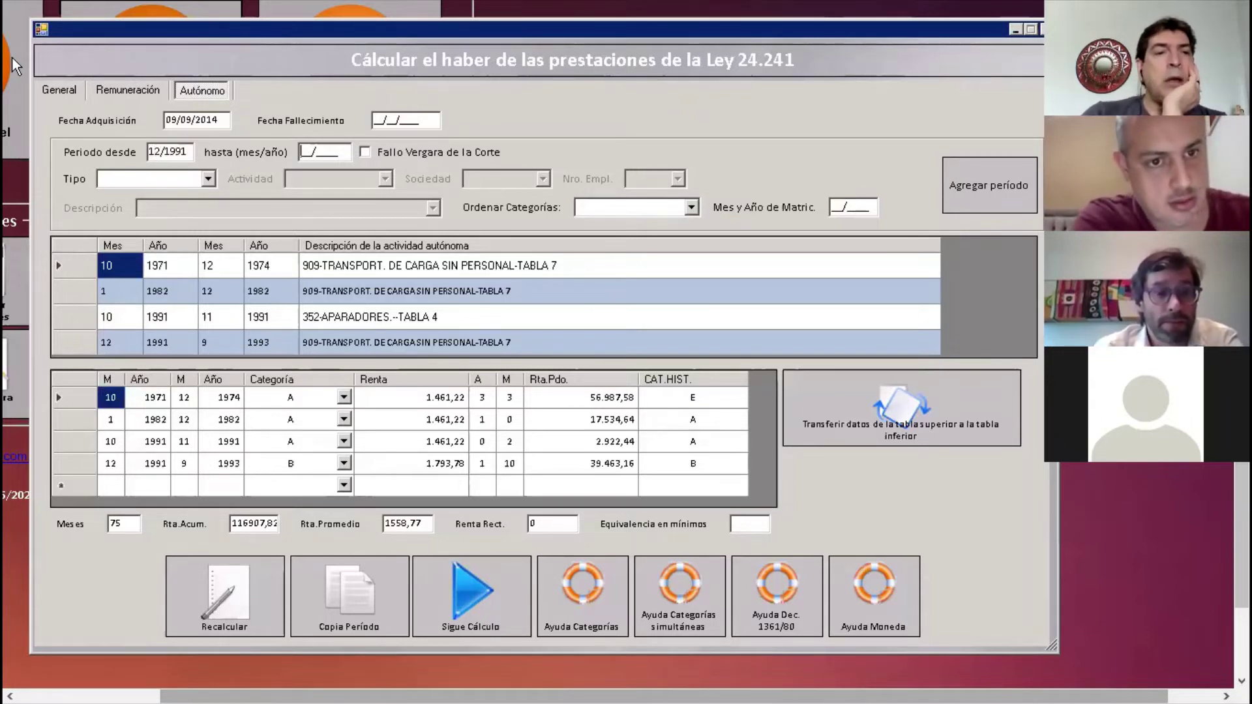
type("0999")
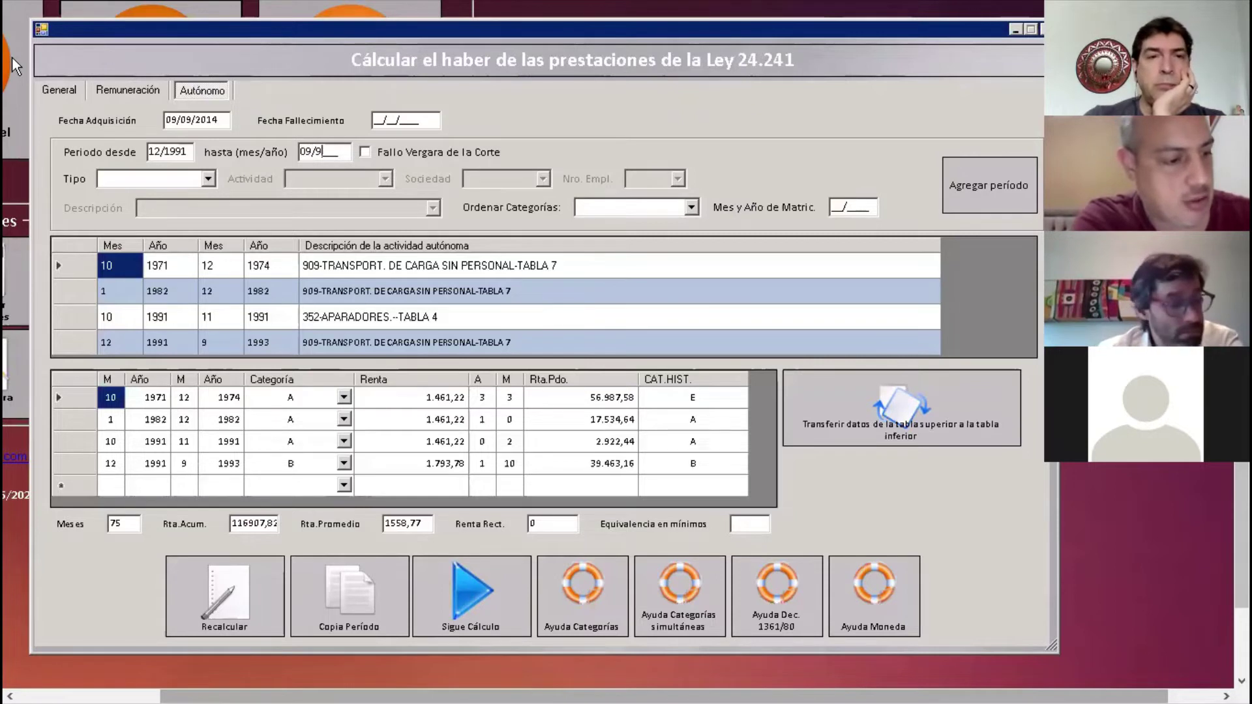
key("BackSpace")
key("BackSpace")
type("1993")
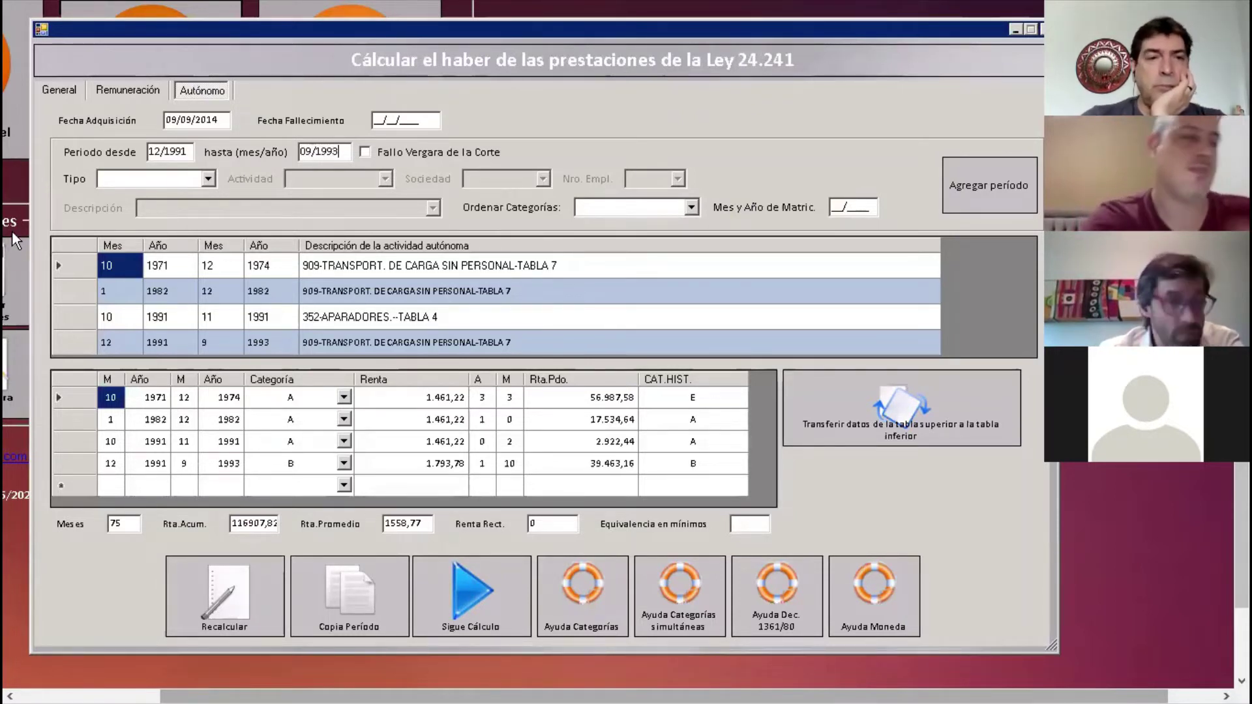
left_click(77, 344)
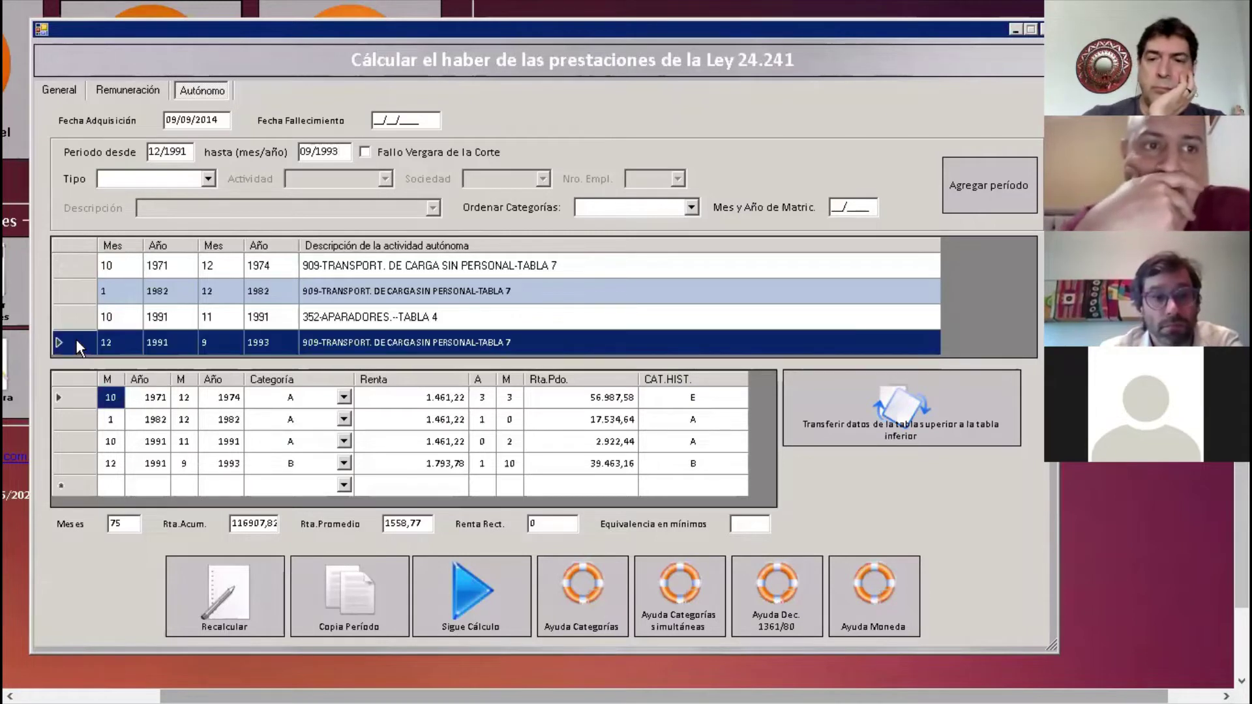
key("Delete")
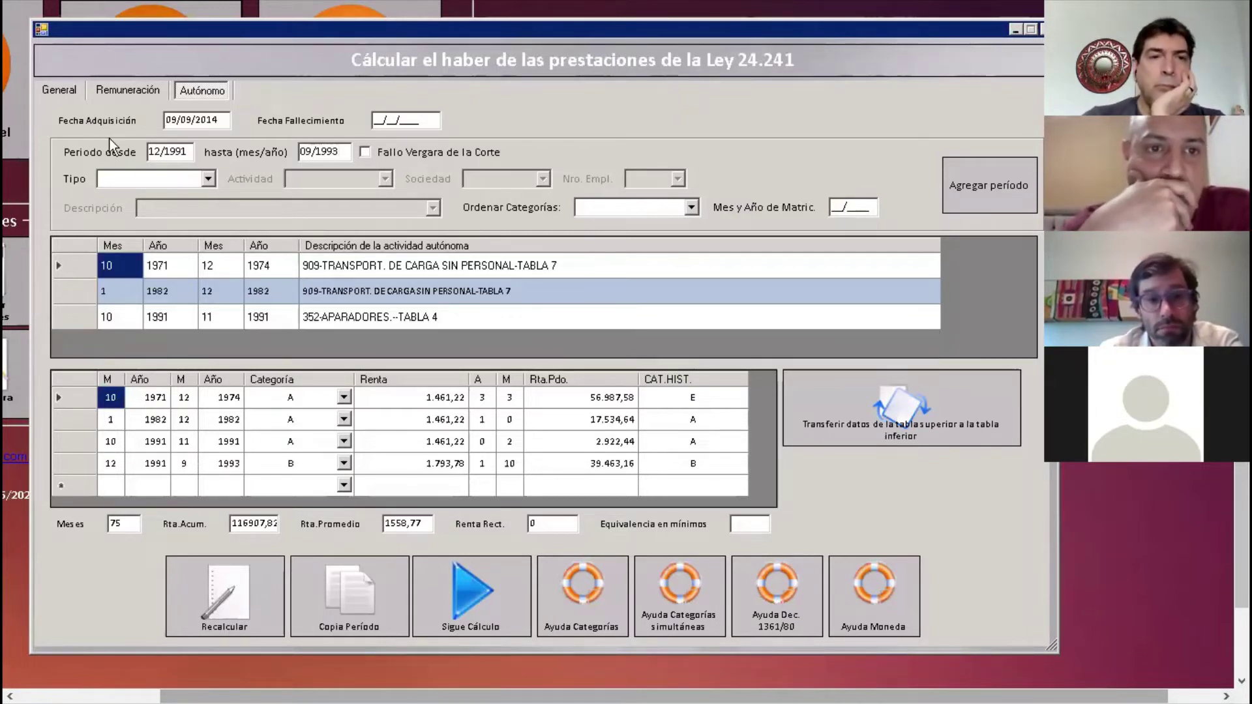
- Set the activity type to INDEPENDIENTE and search the description list for code 100
left_click(202, 179)
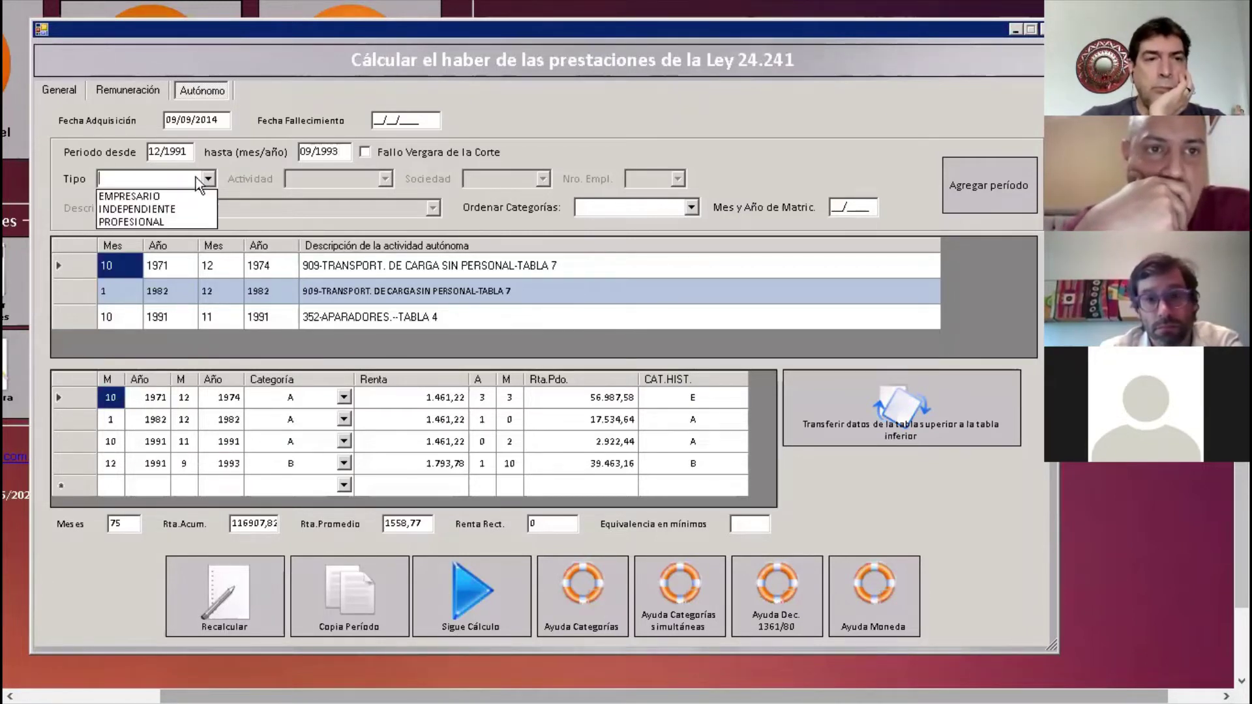
left_click(155, 210)
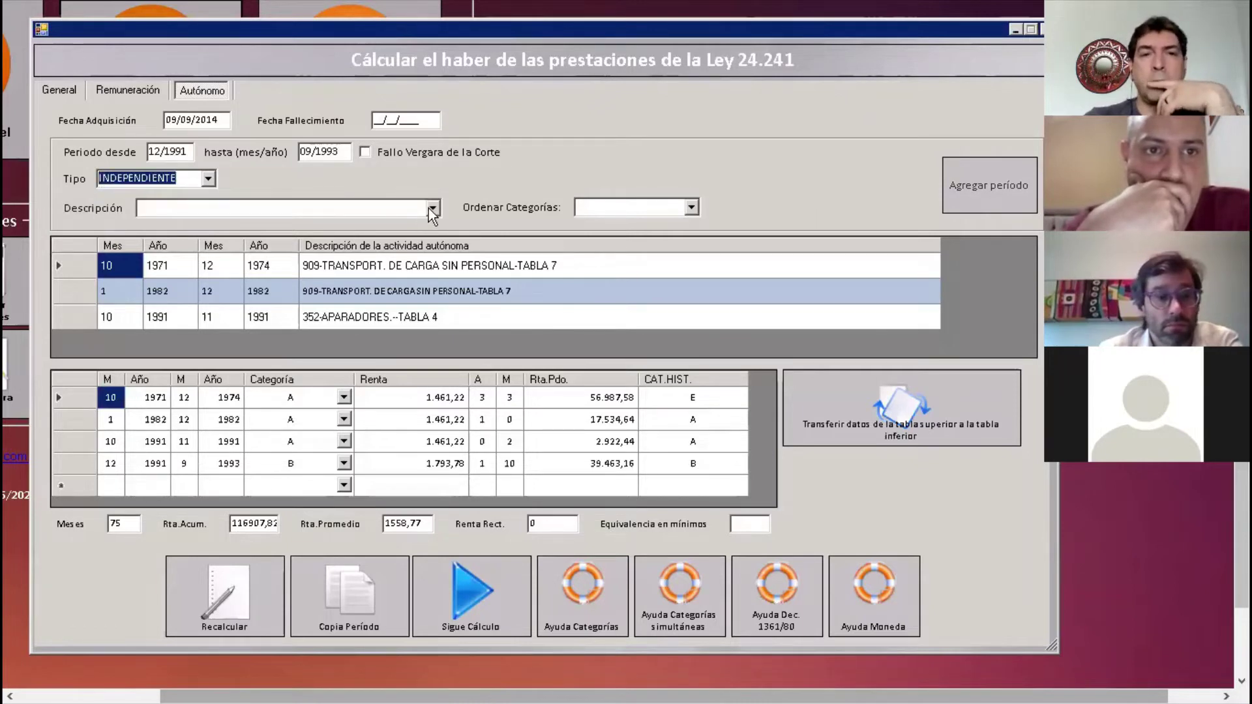
left_click(432, 209)
type("1010")
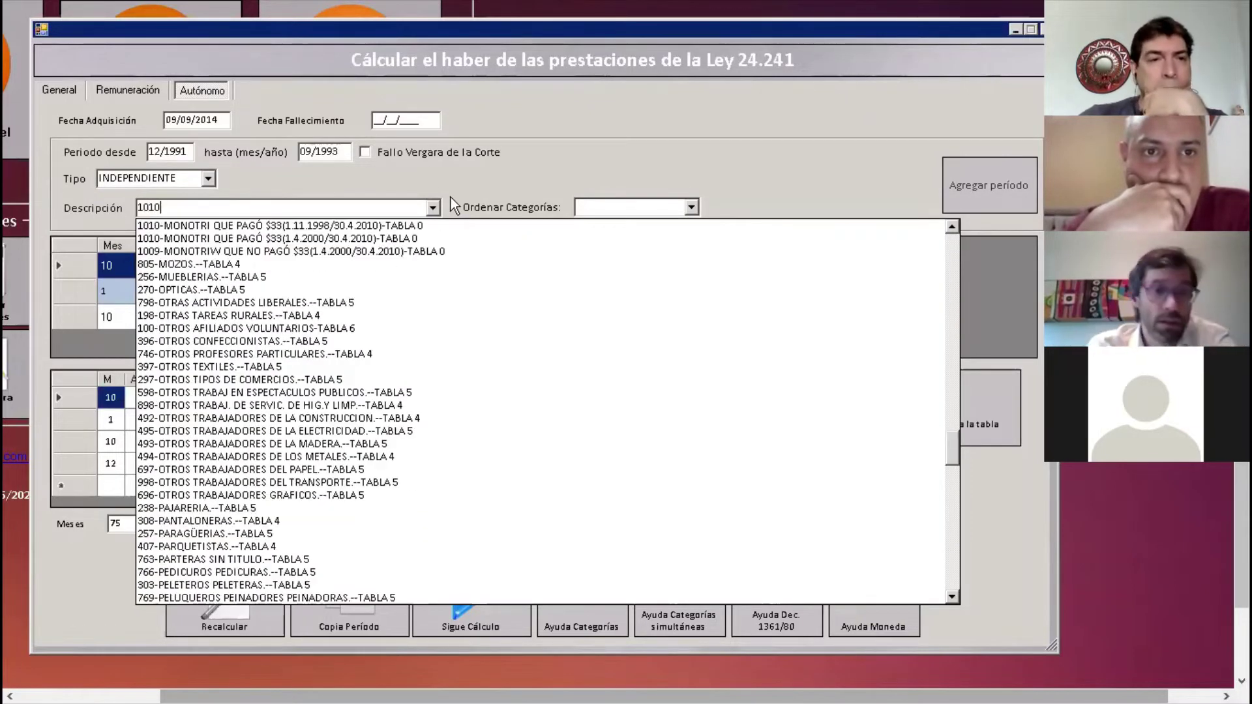
key("BackSpace")
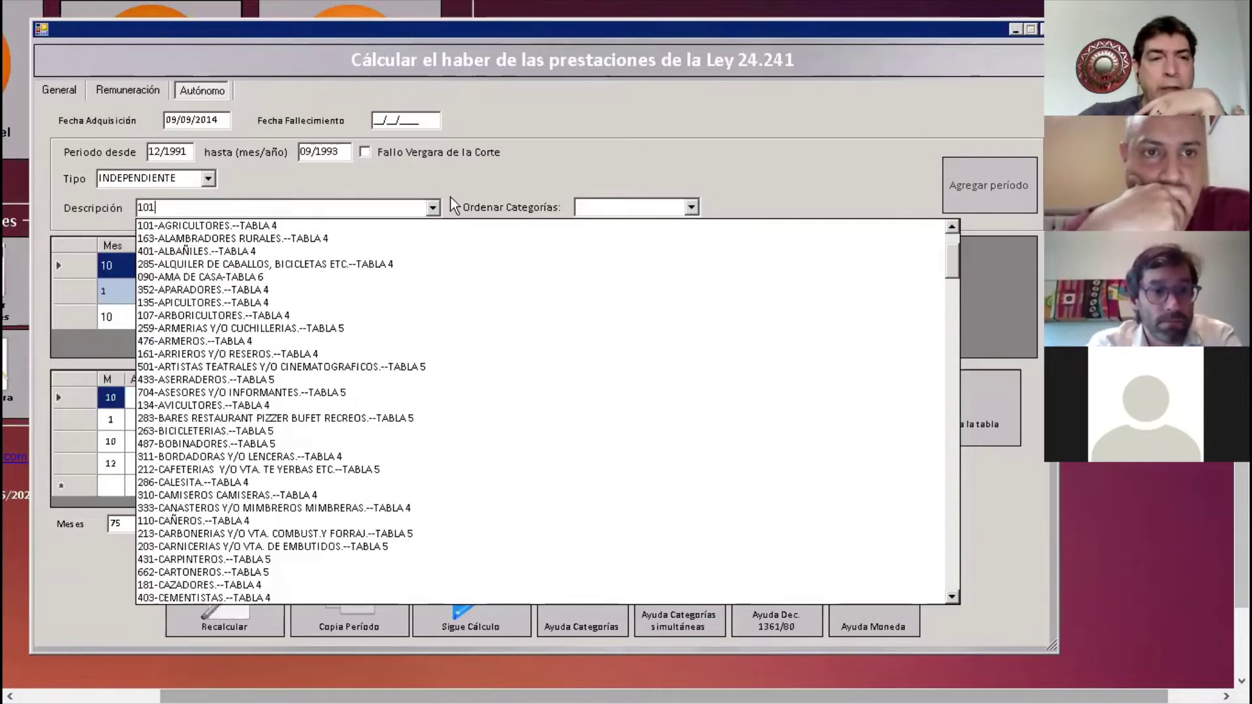
key("BackSpace")
key("BackSpace")
key("BackSpace")
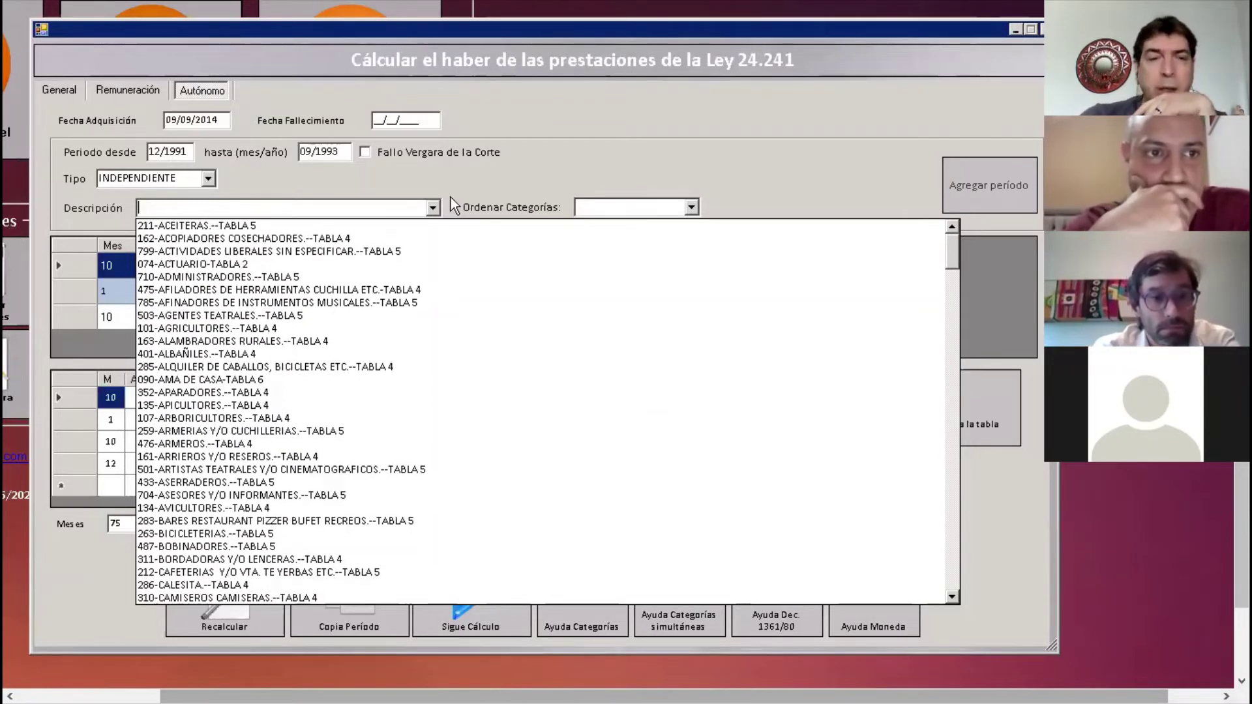
type("10")
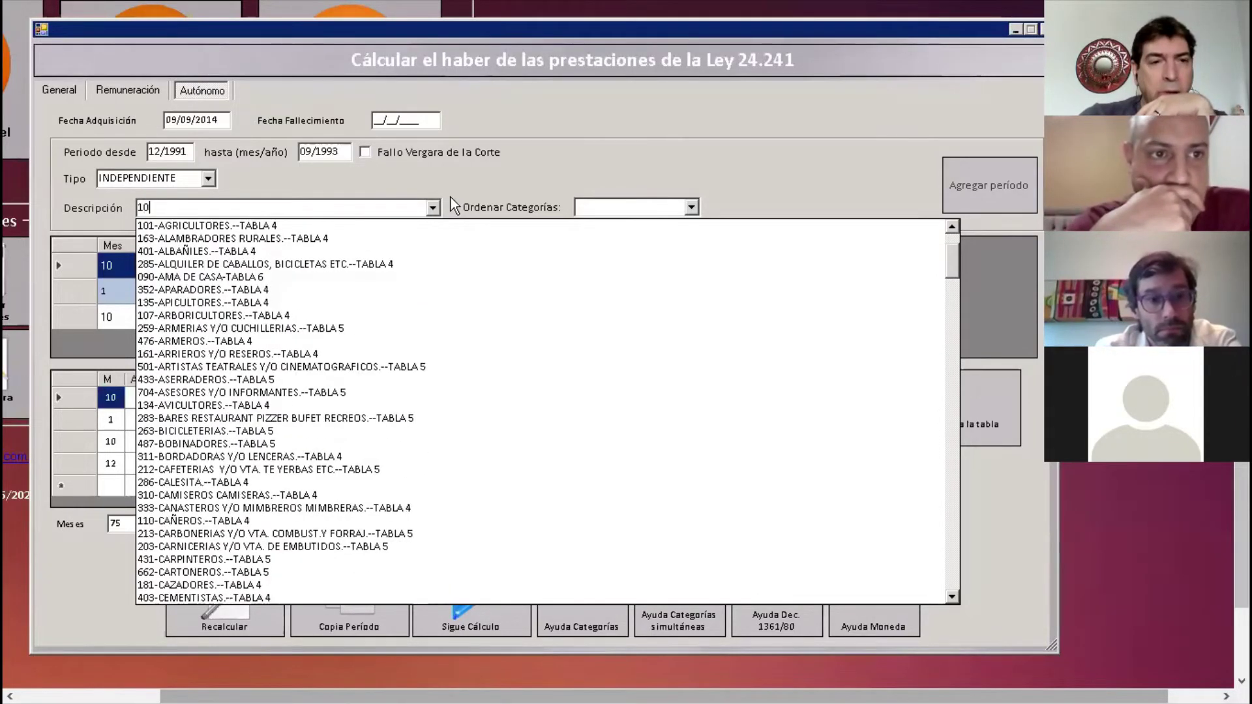
type("0")
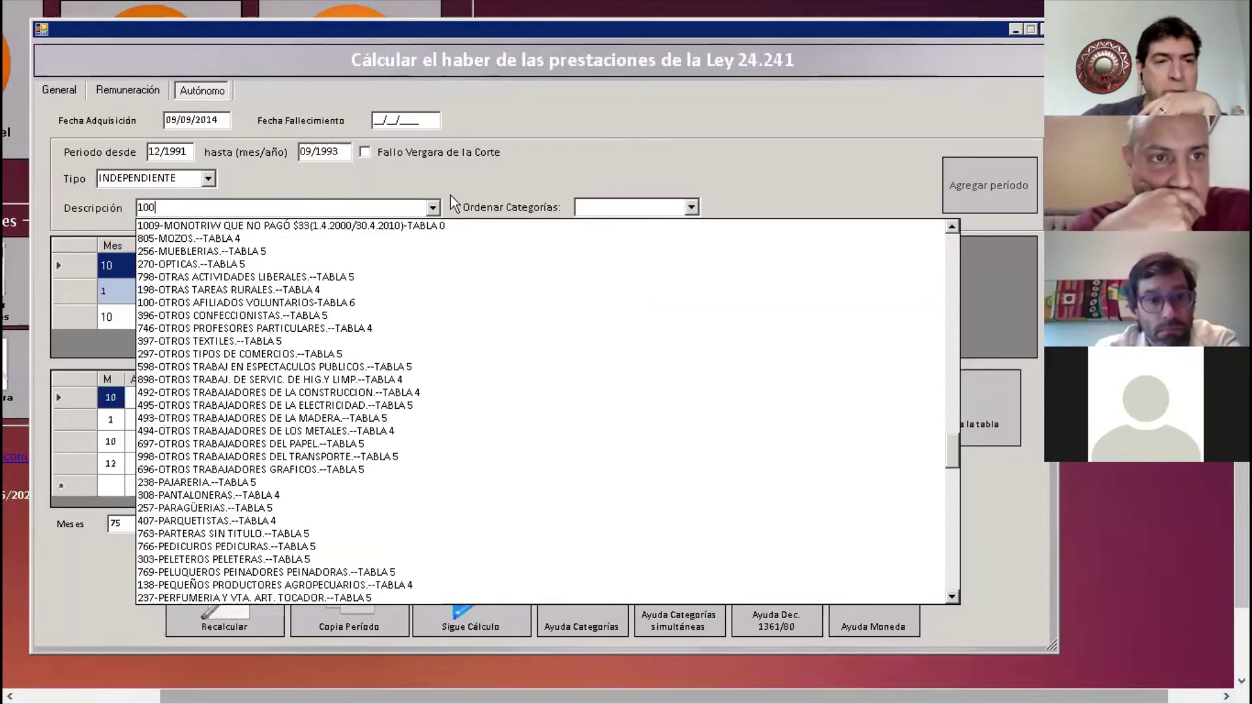
key("BackSpace")
key("BackSpace")
key("BackSpace")
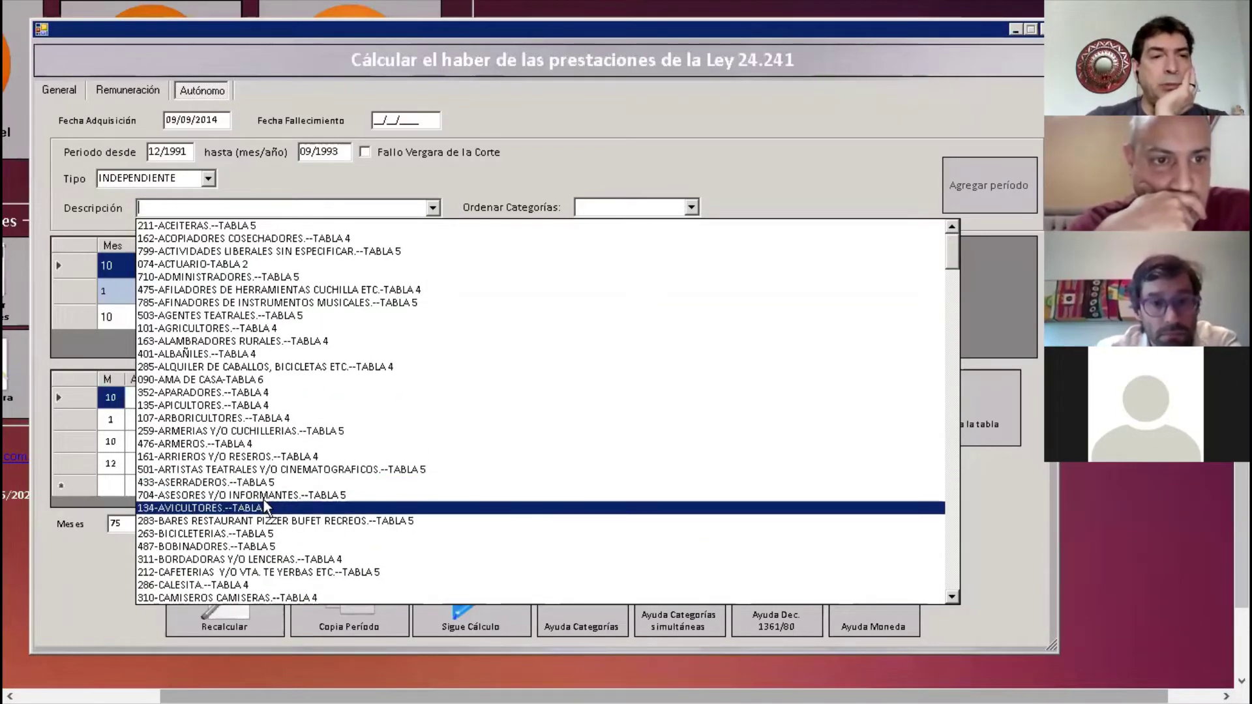
scroll(264, 507, "down", 9)
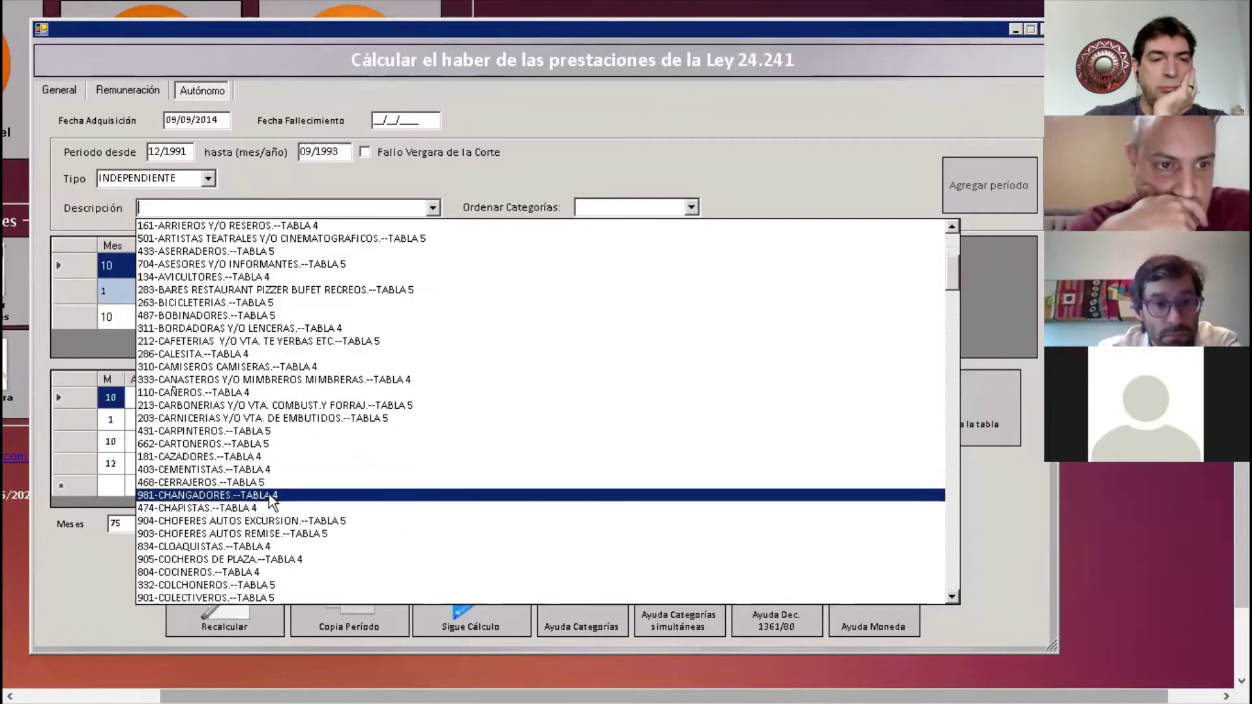
scroll(273, 499, "down", 2)
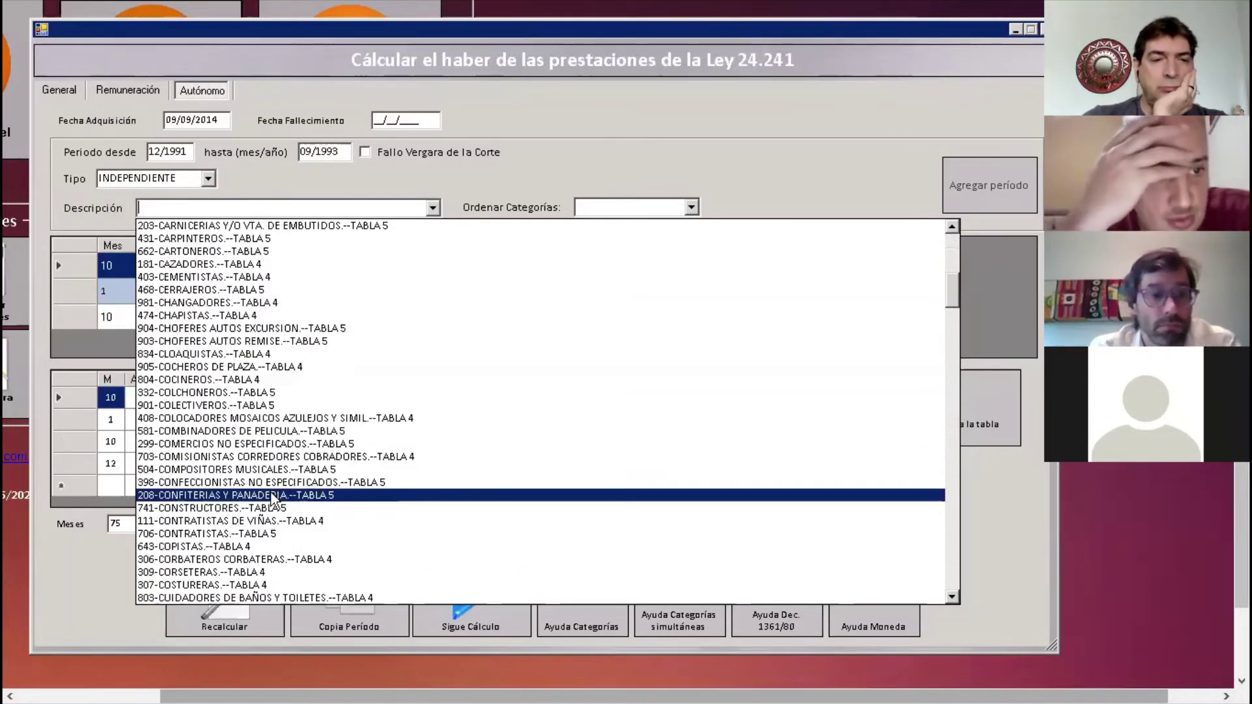
scroll(277, 496, "down", 13)
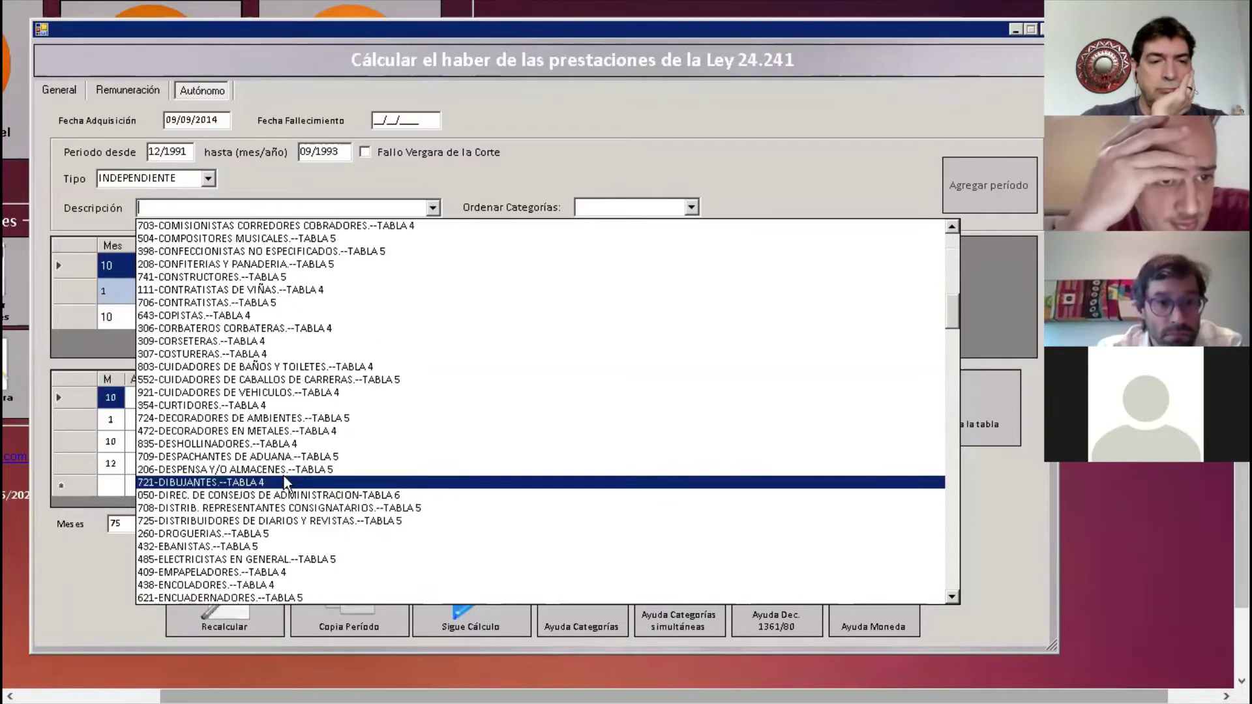
scroll(314, 472, "down", 13)
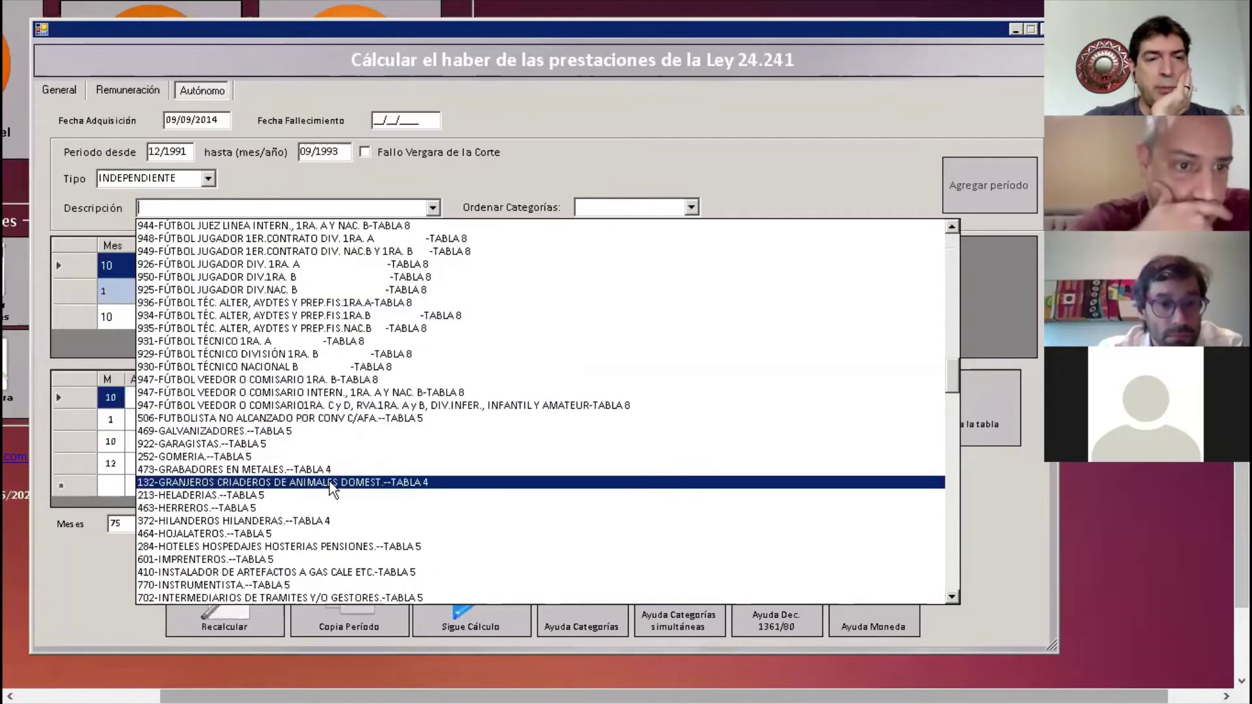
scroll(330, 481, "down", 6)
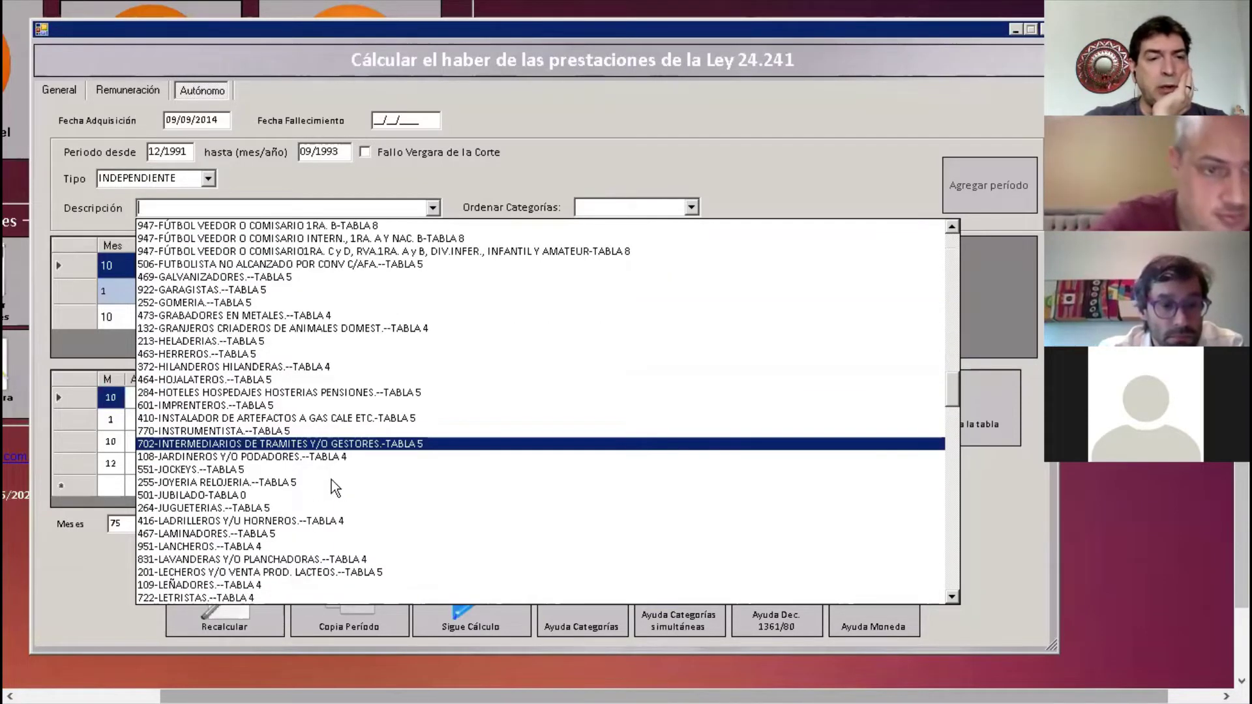
scroll(331, 481, "down", 1)
scroll(331, 481, "up", 1)
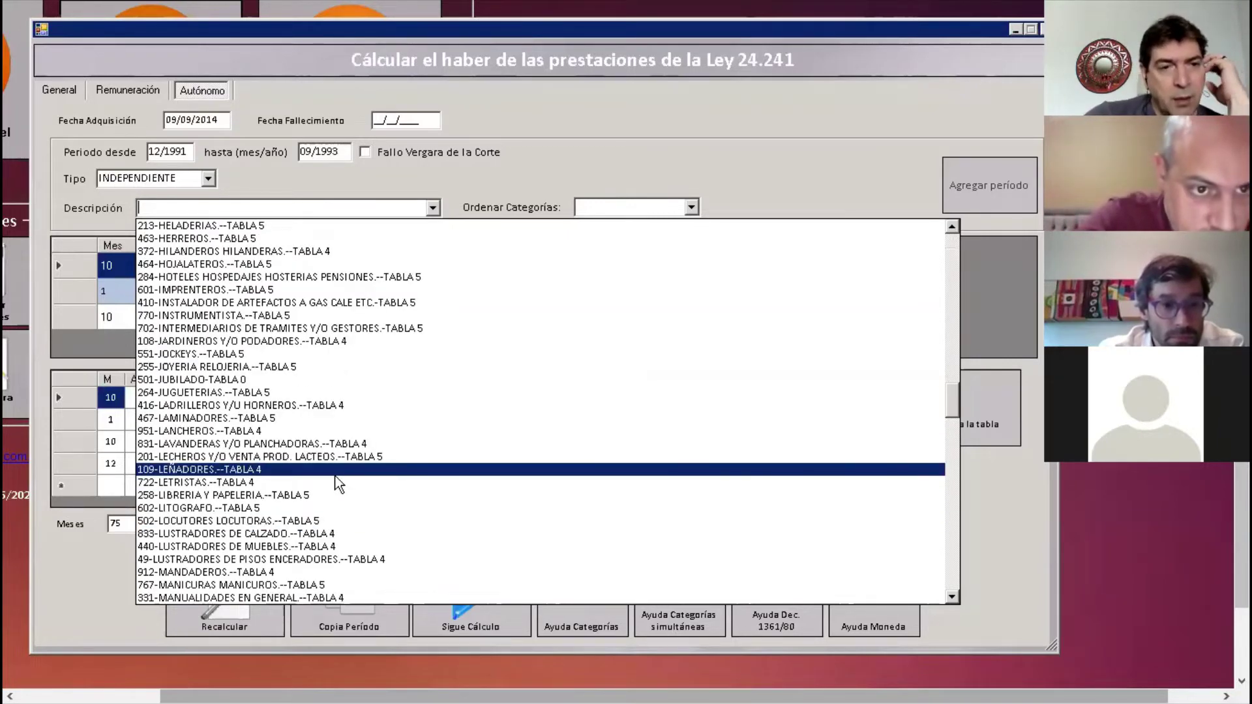
scroll(334, 482, "down", 1)
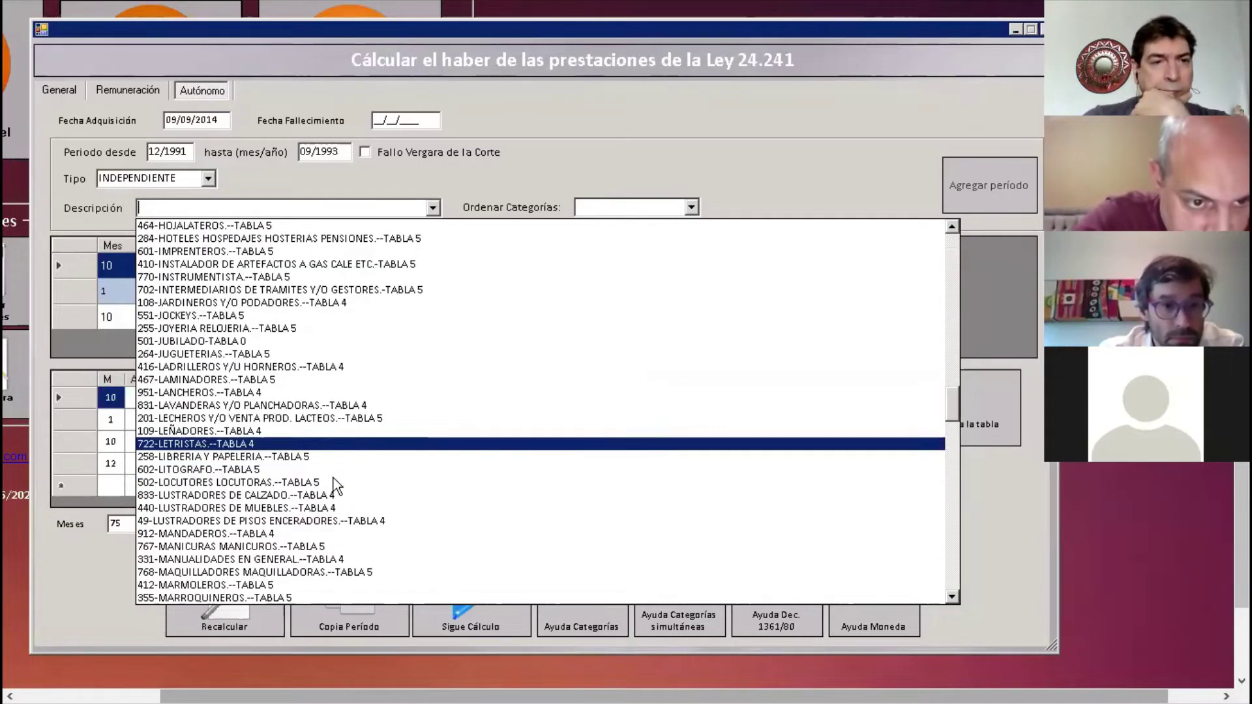
scroll(334, 482, "down", 1)
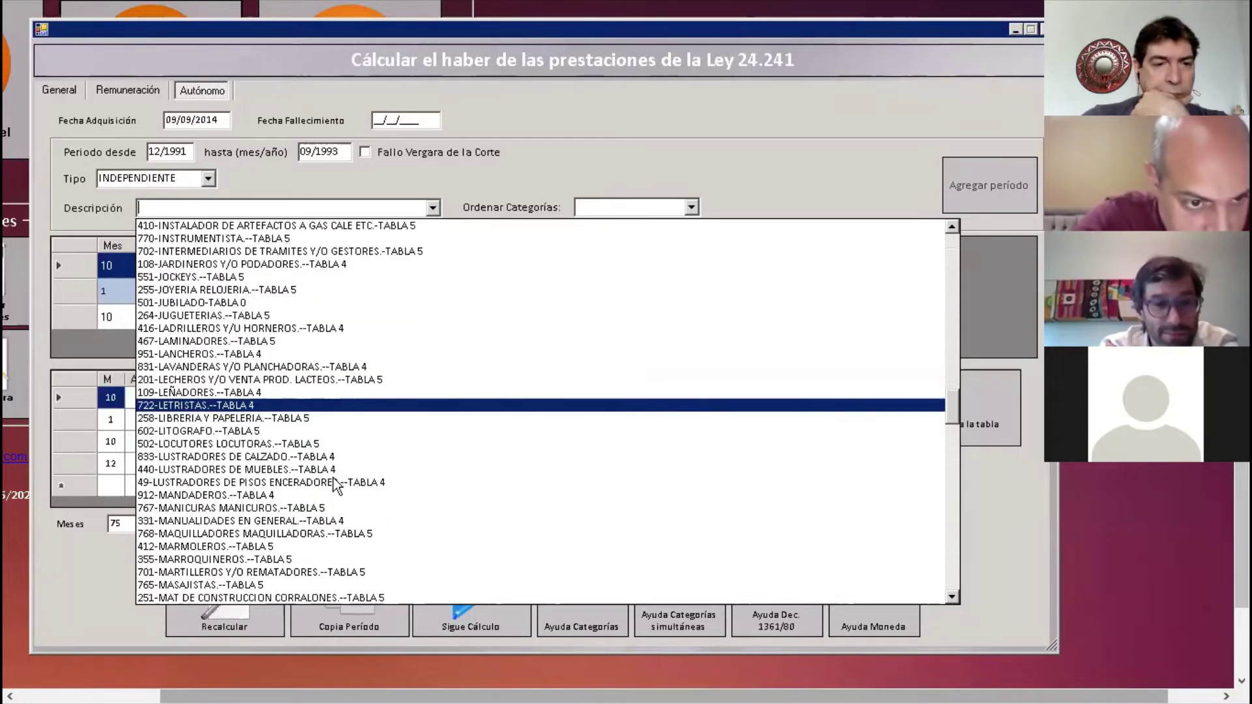
scroll(333, 486, "down", 1)
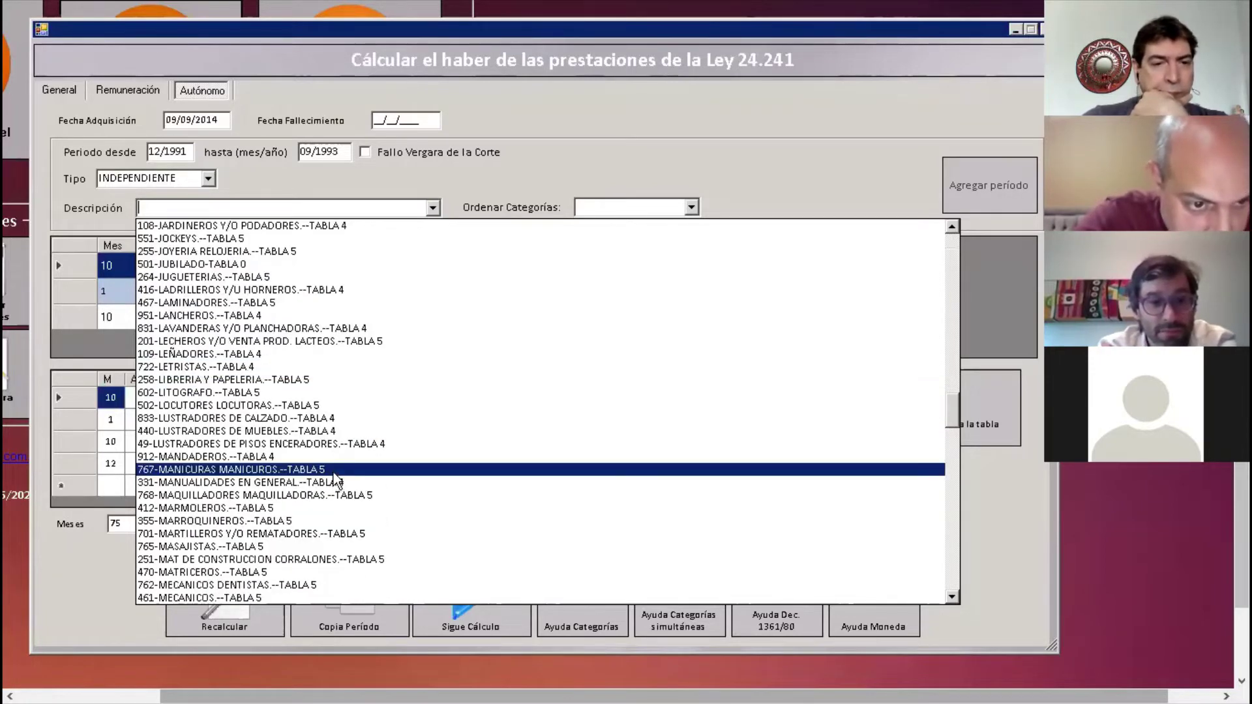
scroll(717, 548, "down", 1)
scroll(568, 542, "down", 4)
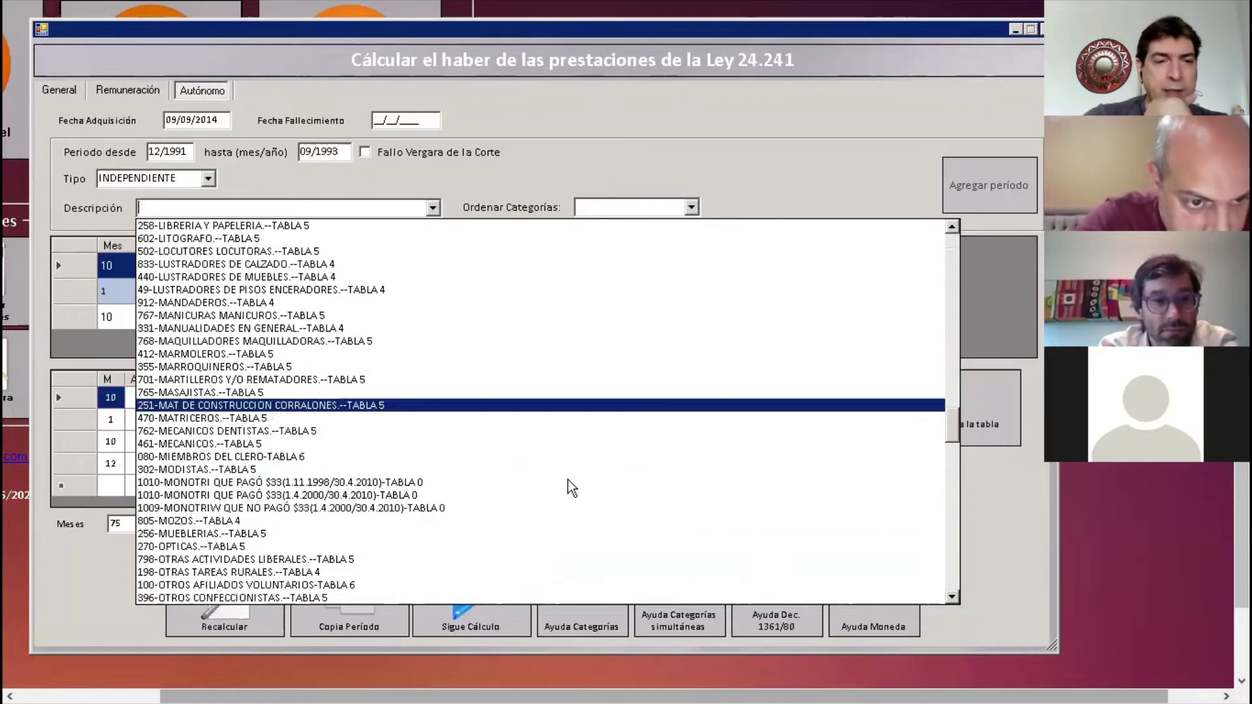
scroll(572, 488, "down", 1)
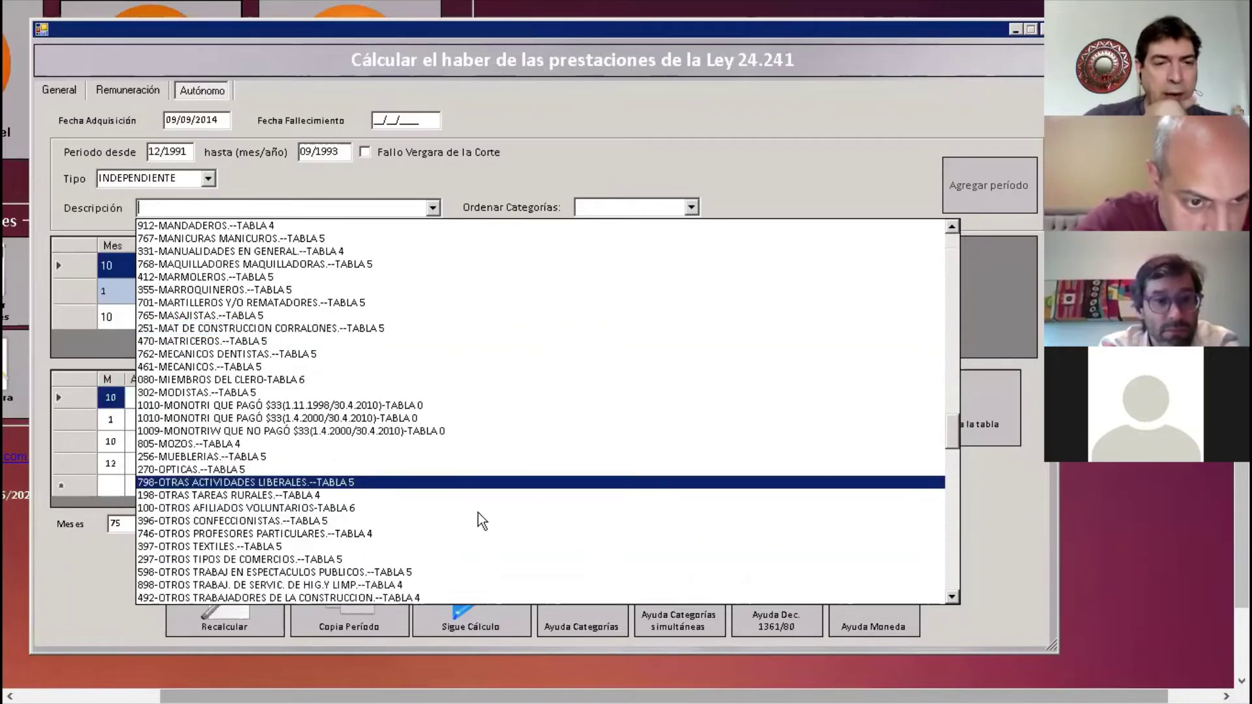
- Choose 100-OTROS AFILIADOS VOLUNTARIOS-TABLA 6, add the 12/1991–09/1993 period, and transfer it
left_click(201, 519)
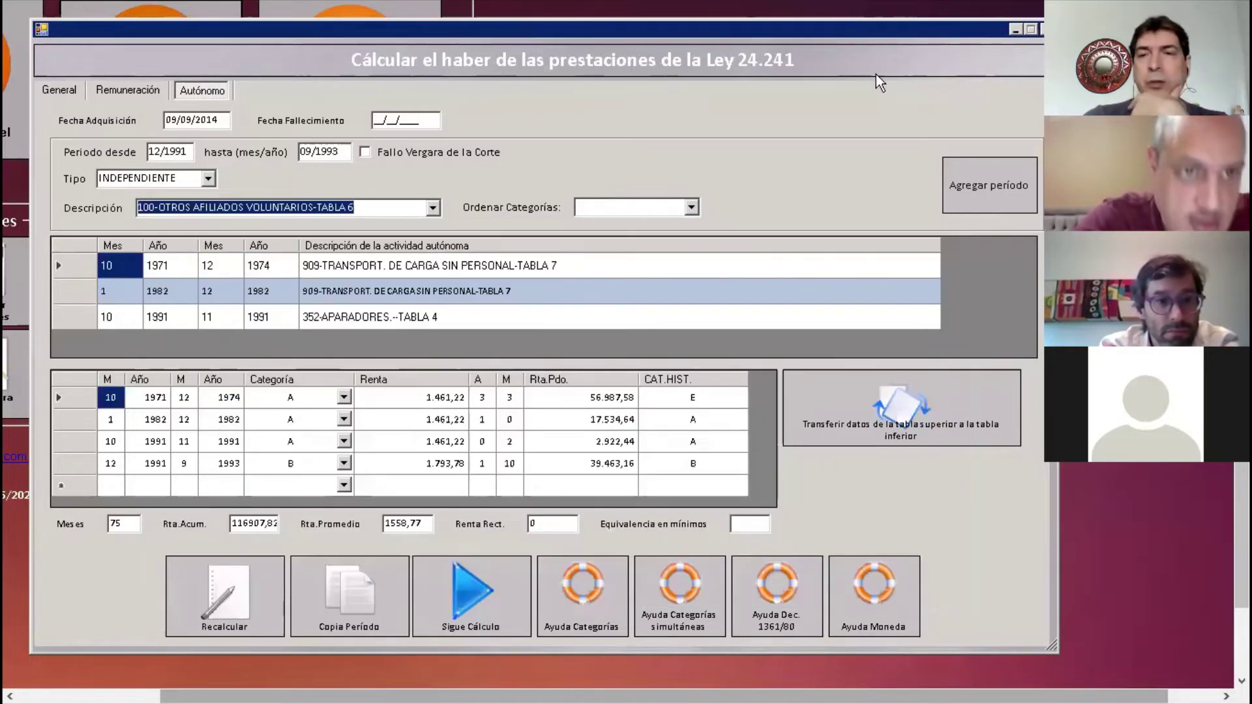
left_click(973, 183)
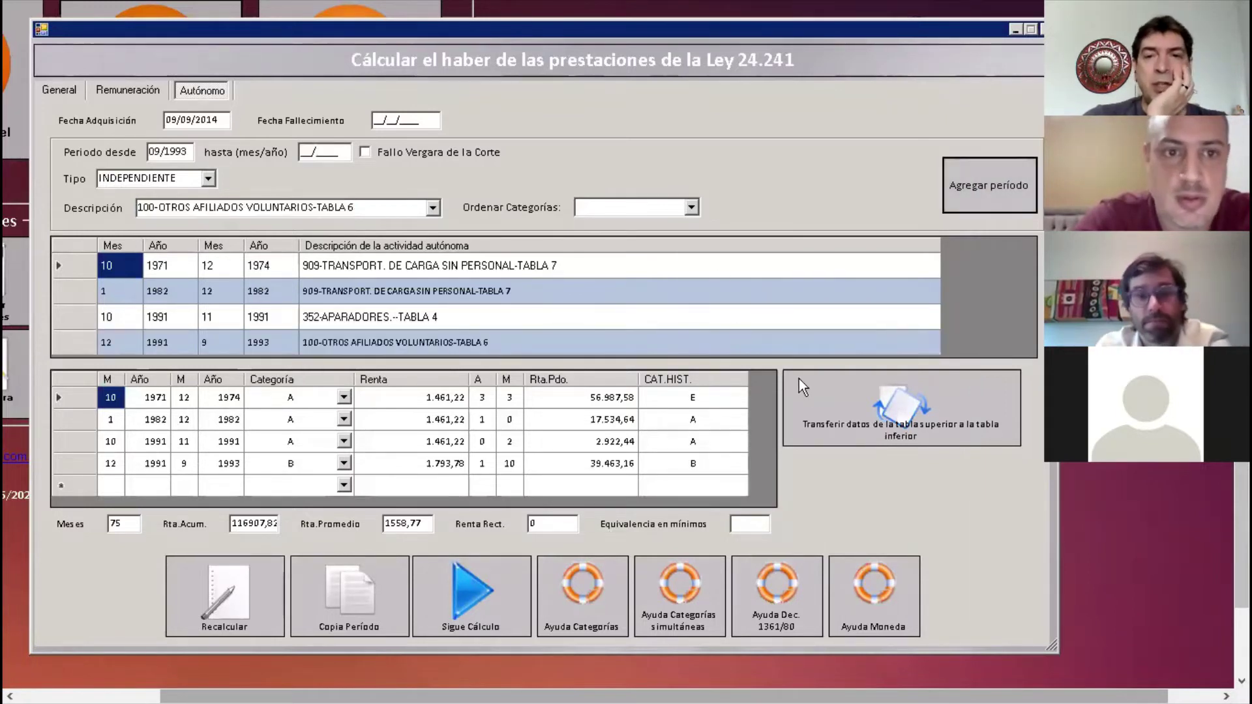
left_click(923, 420)
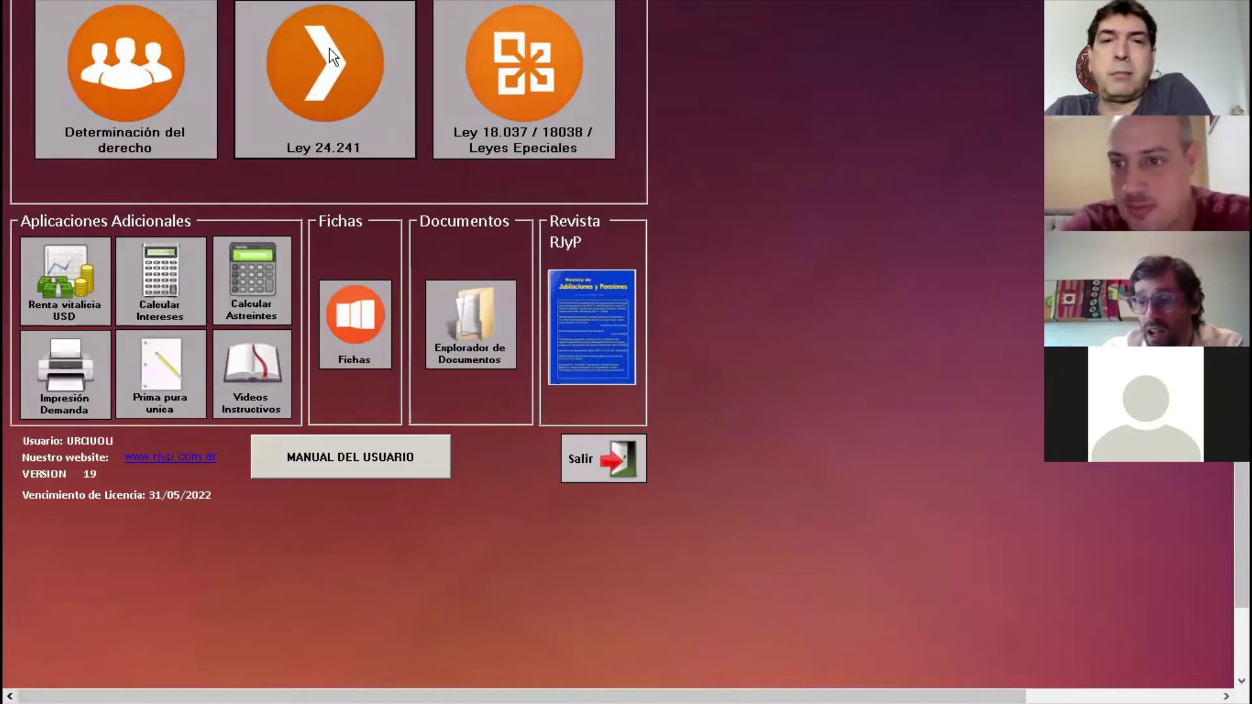
left_click(530, 77)
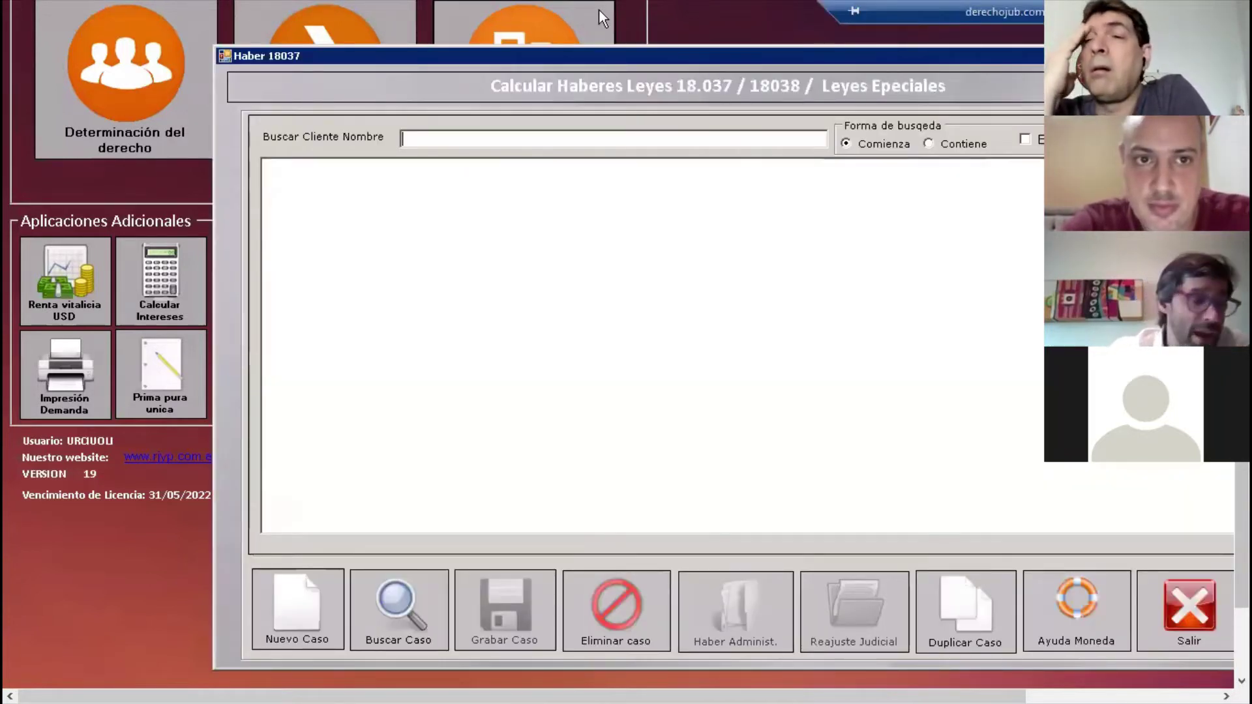
type("DELL")
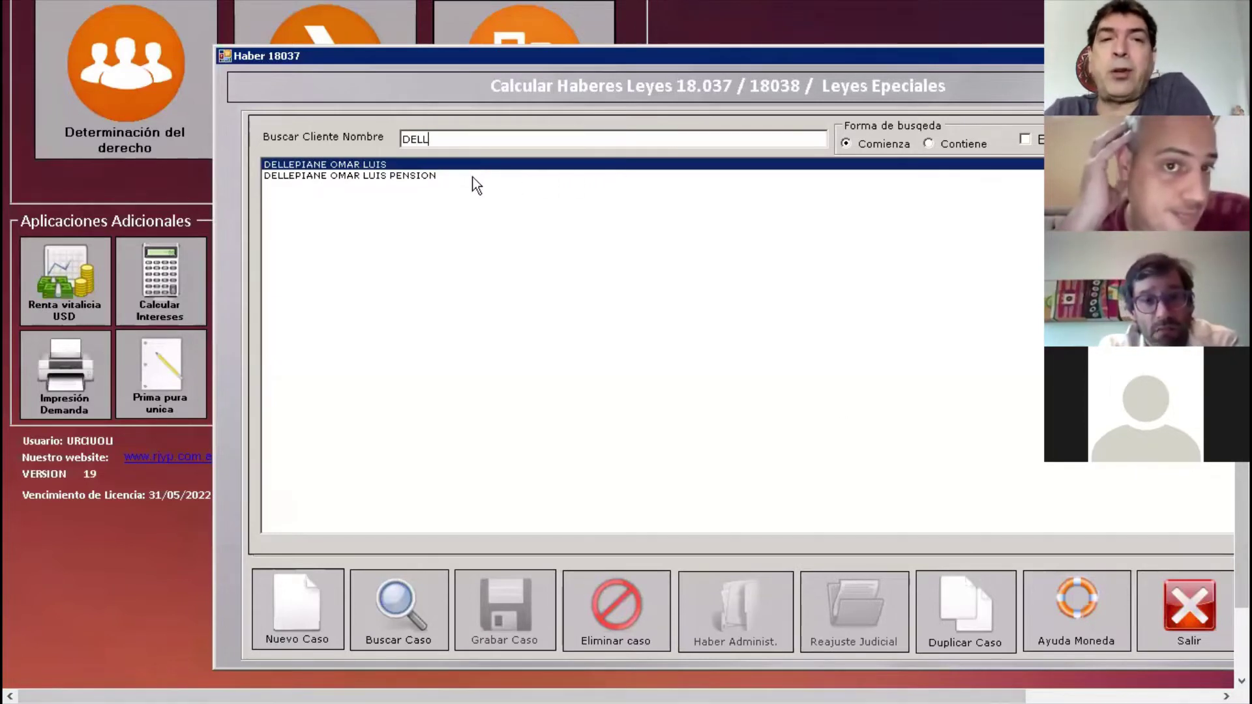
double_click(377, 175)
left_click_drag(371, 53, 196, 6)
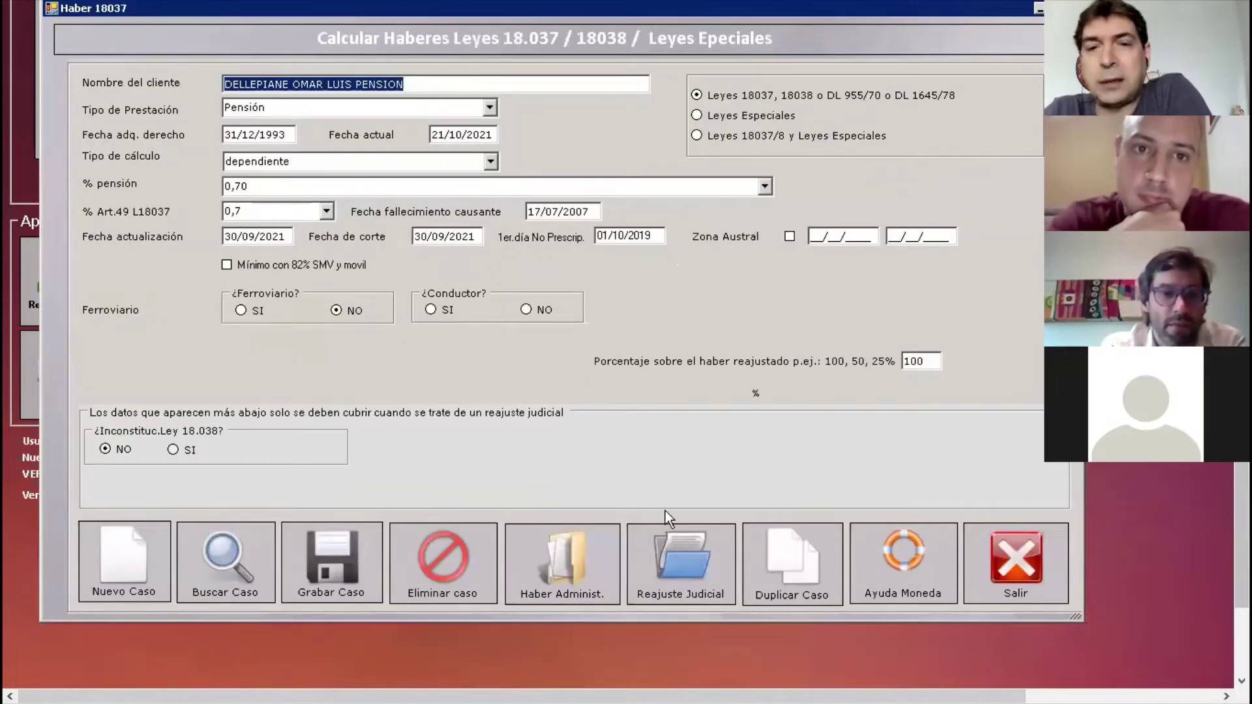
left_click(668, 531)
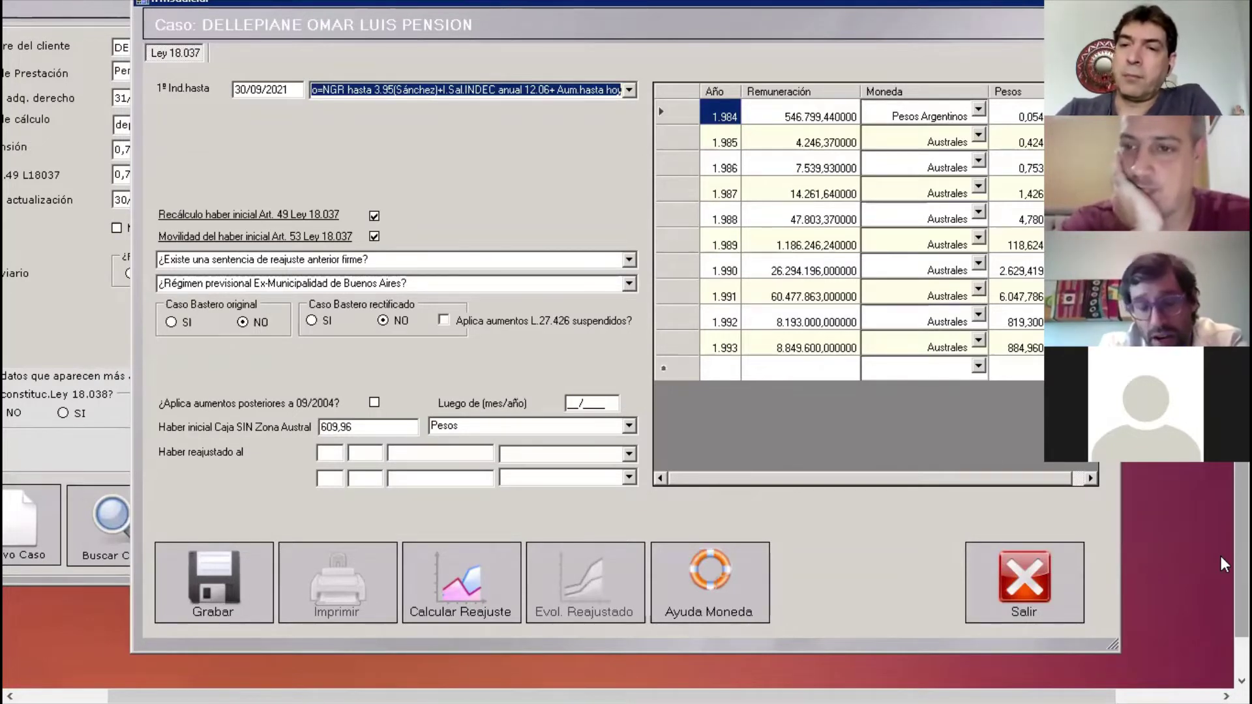
left_click(1059, 596)
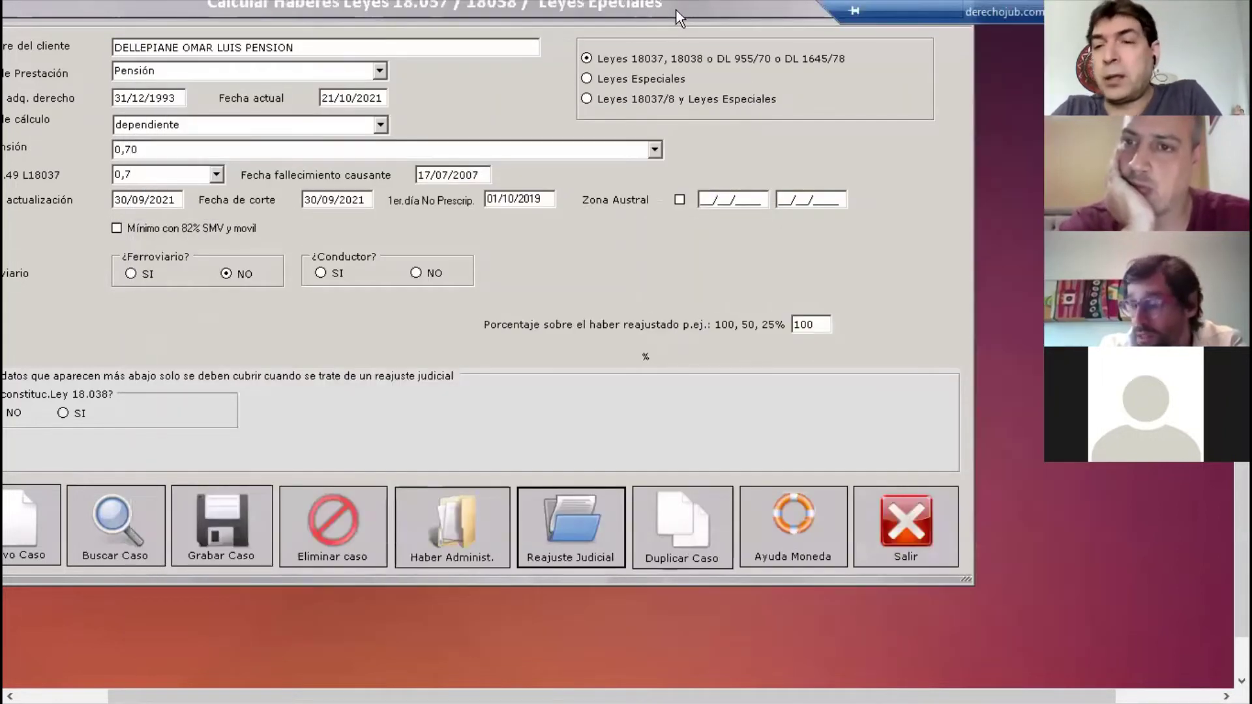
left_click(891, 522)
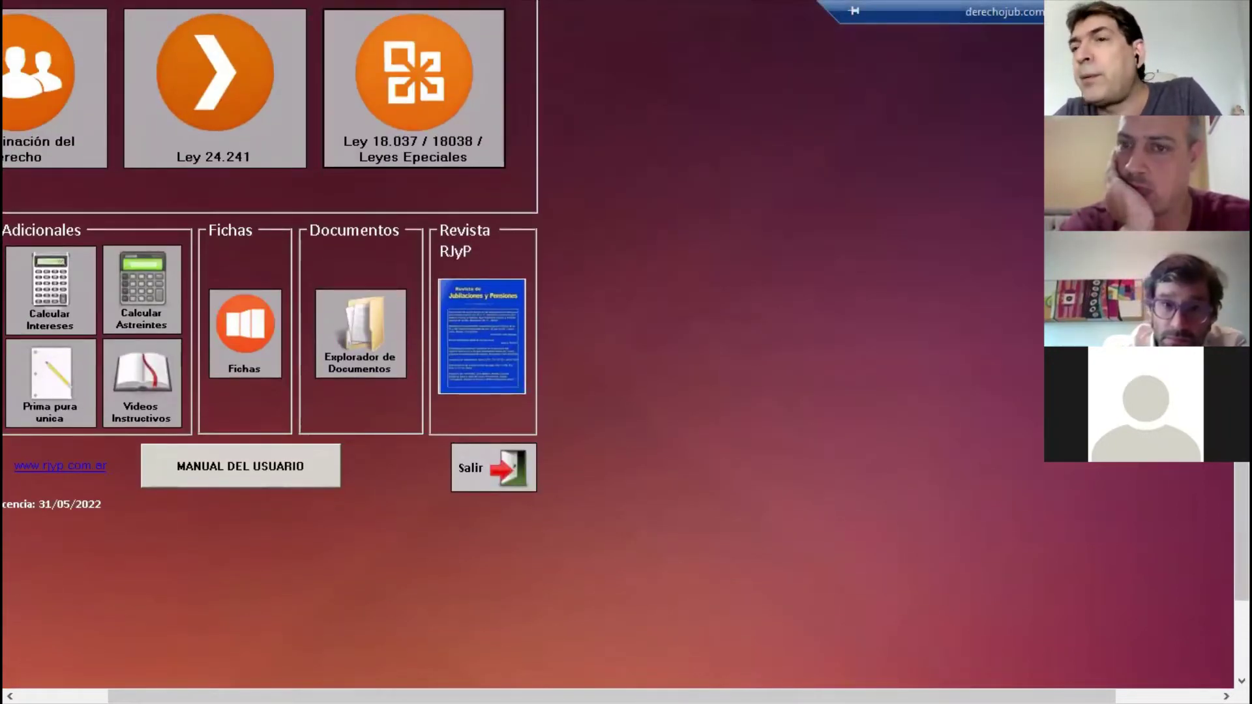
- Scroll the main menu into view to reach the Ley 24.241 module
scroll(320, 326, "up", 1)
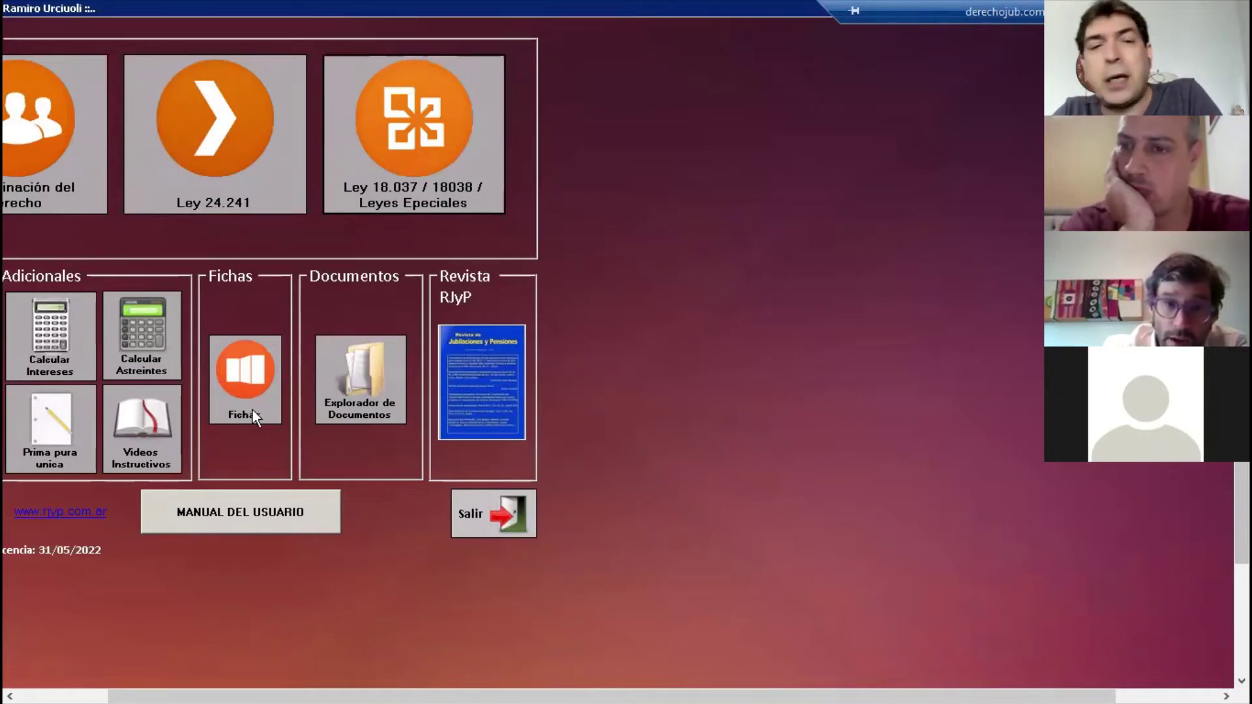
scroll(13, 681, "left", 3)
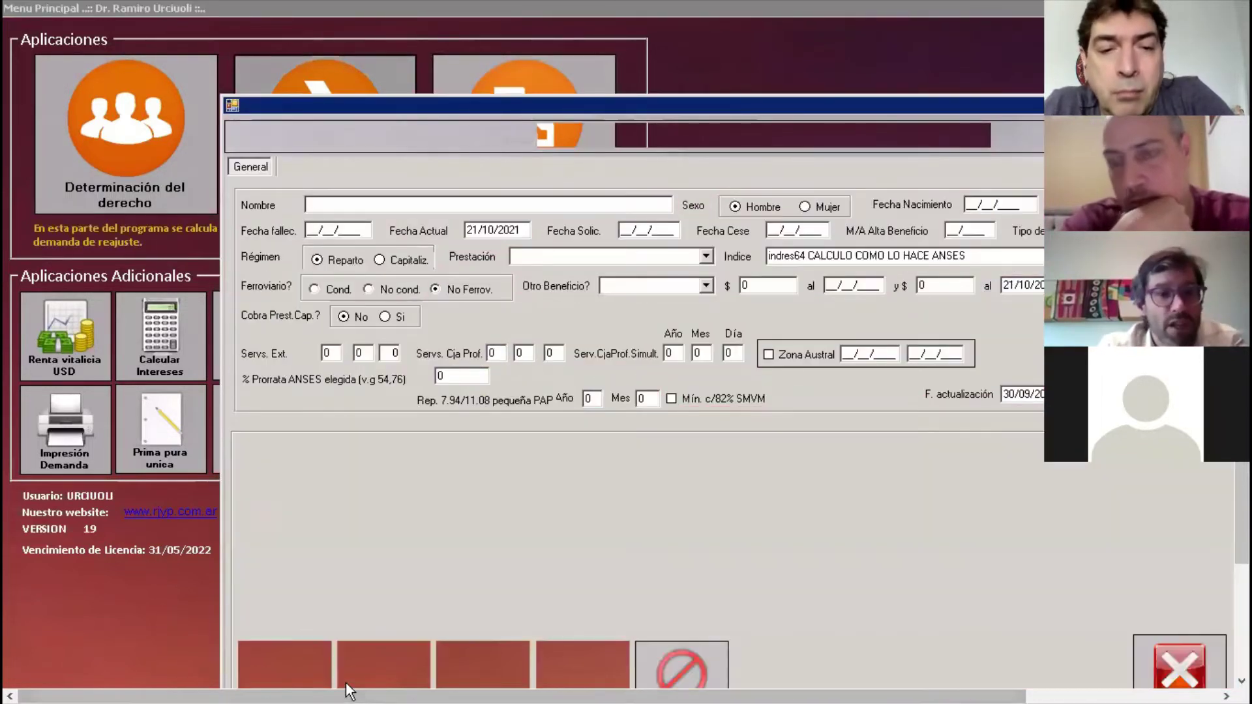
- Search for the client by name and load their SENTENCIA CON PAP case
type("SE")
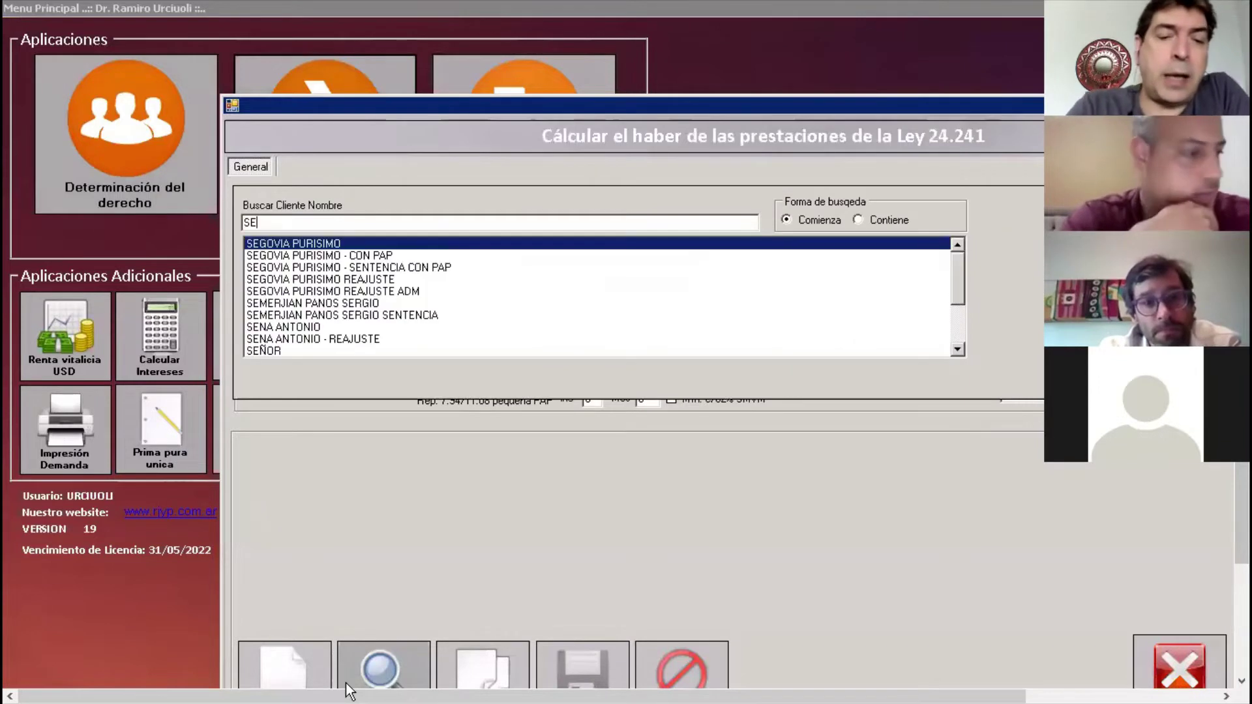
type("GOVI")
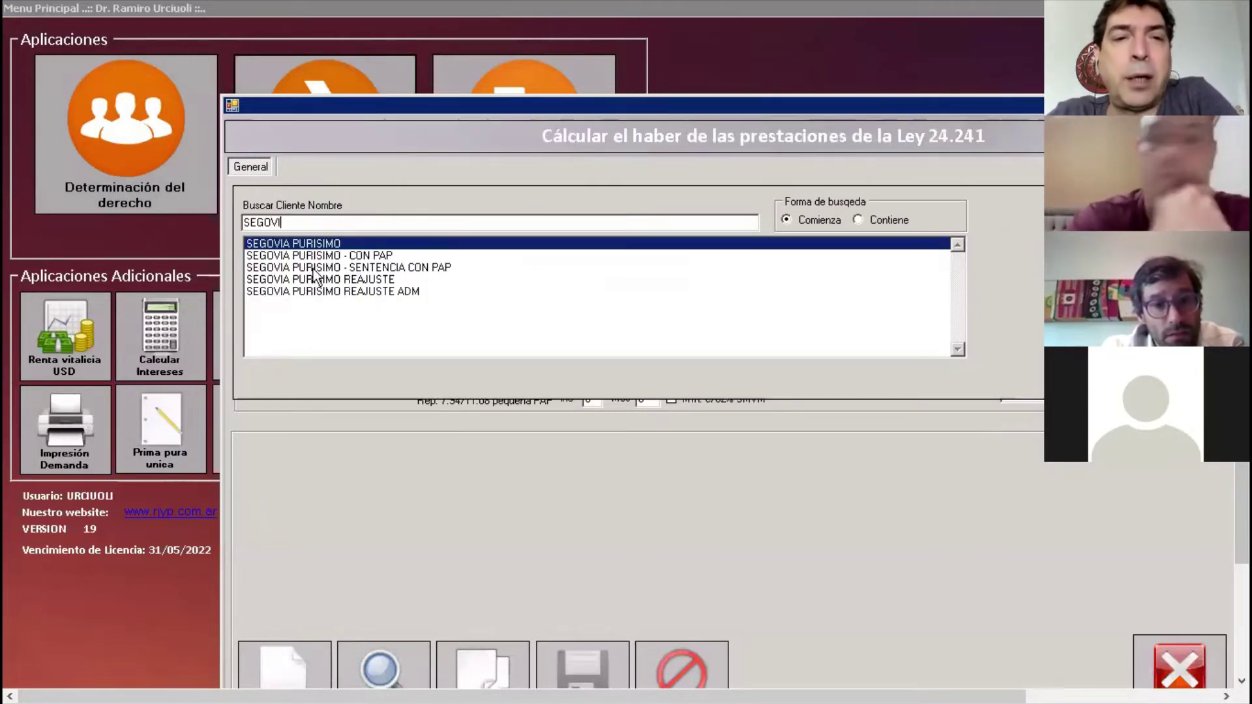
left_click(412, 268)
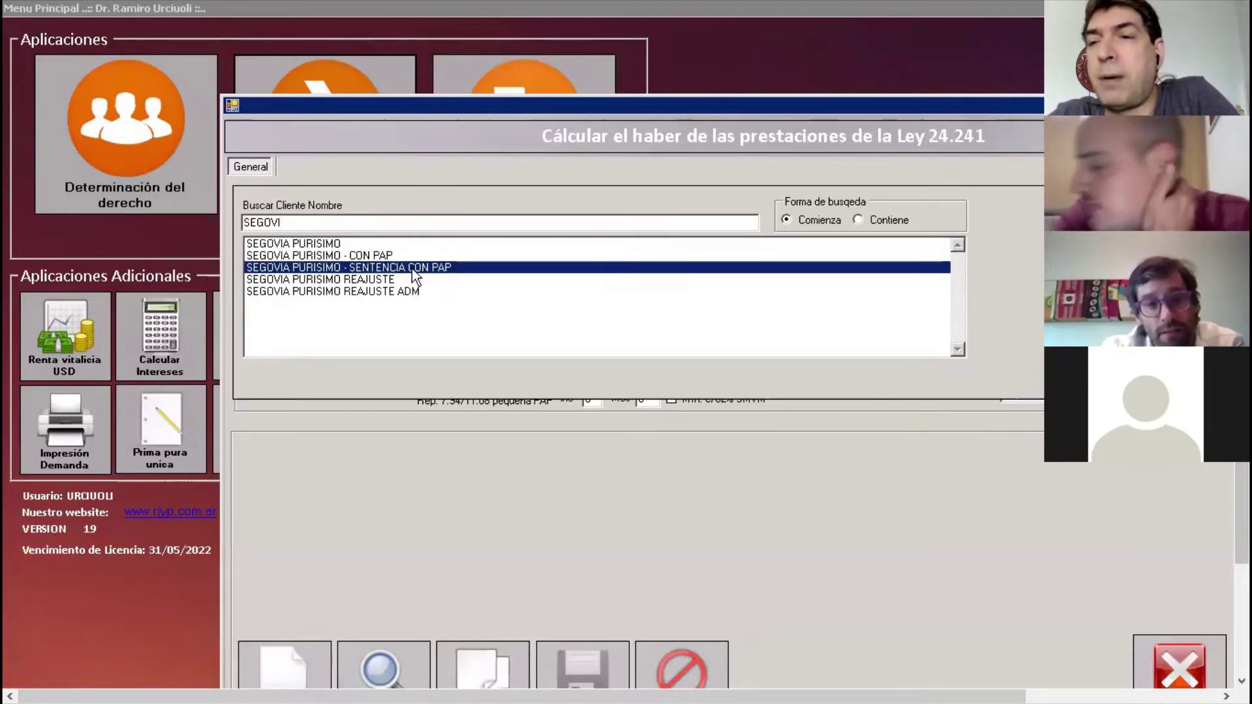
double_click(412, 269)
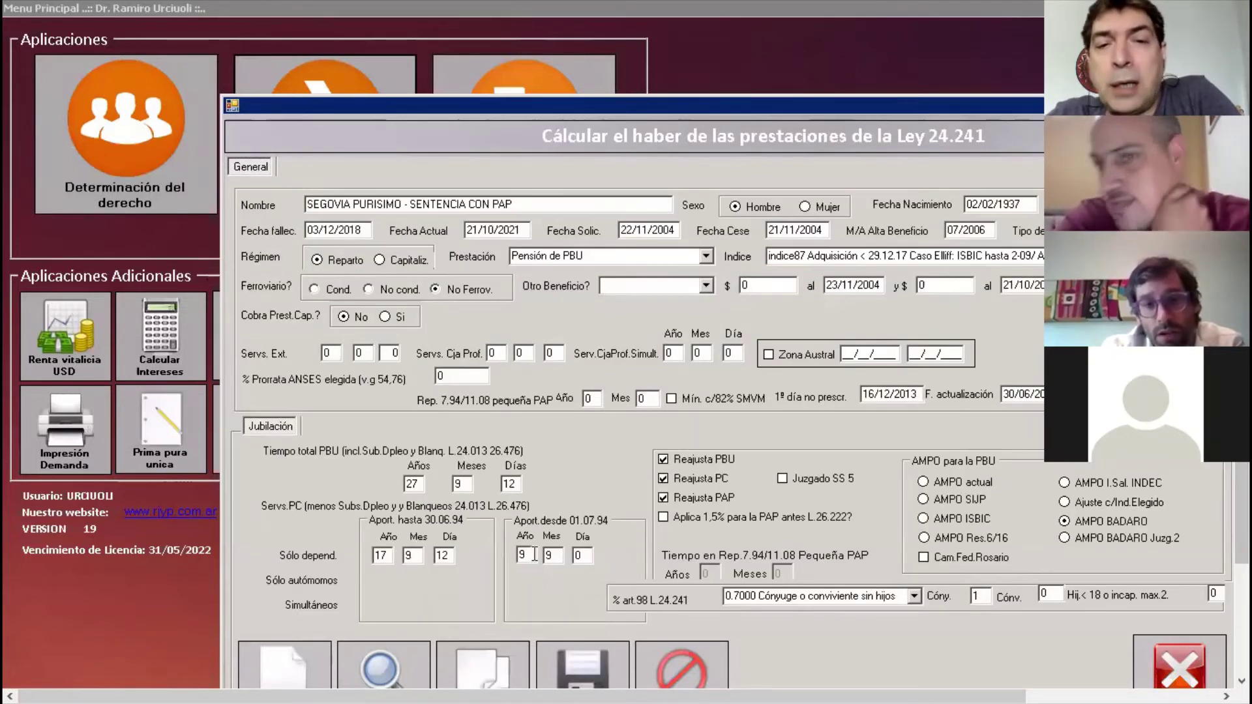
- Review the service totals (27 PBU years, 17 before and 9 after 1994) and Fecha Cese 21/11/2004
key("Tab")
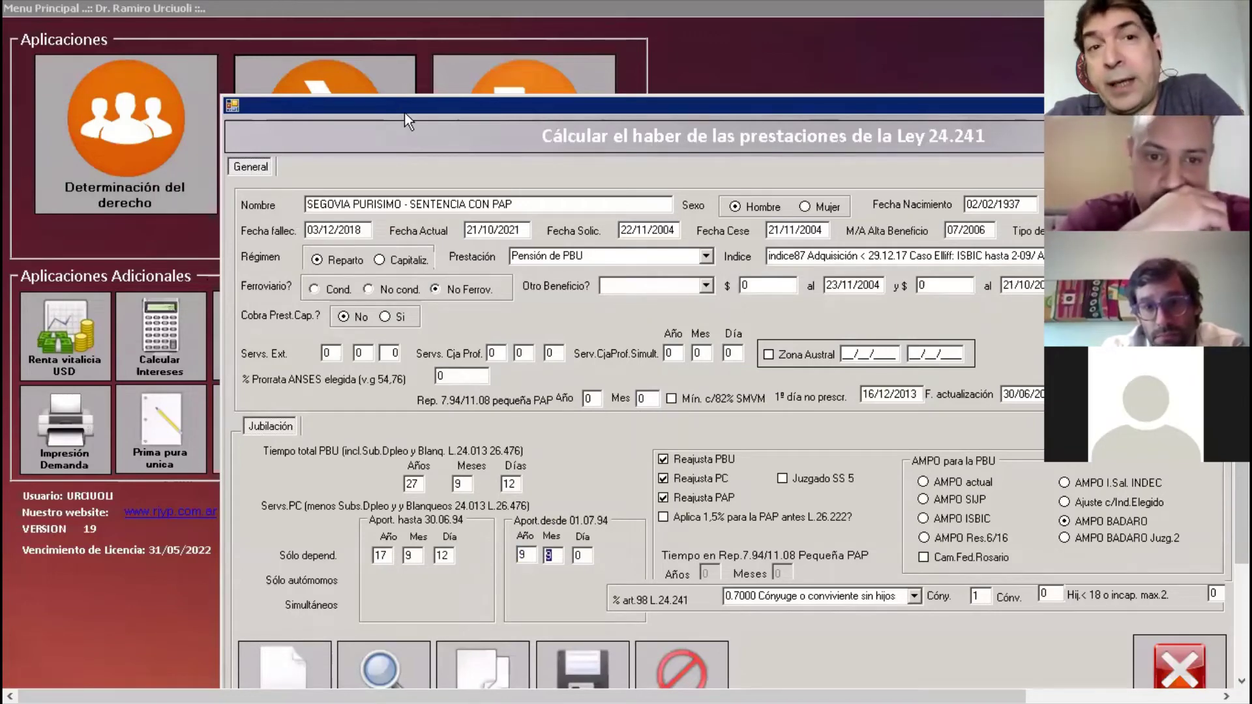
left_click_drag(405, 115, 352, 56)
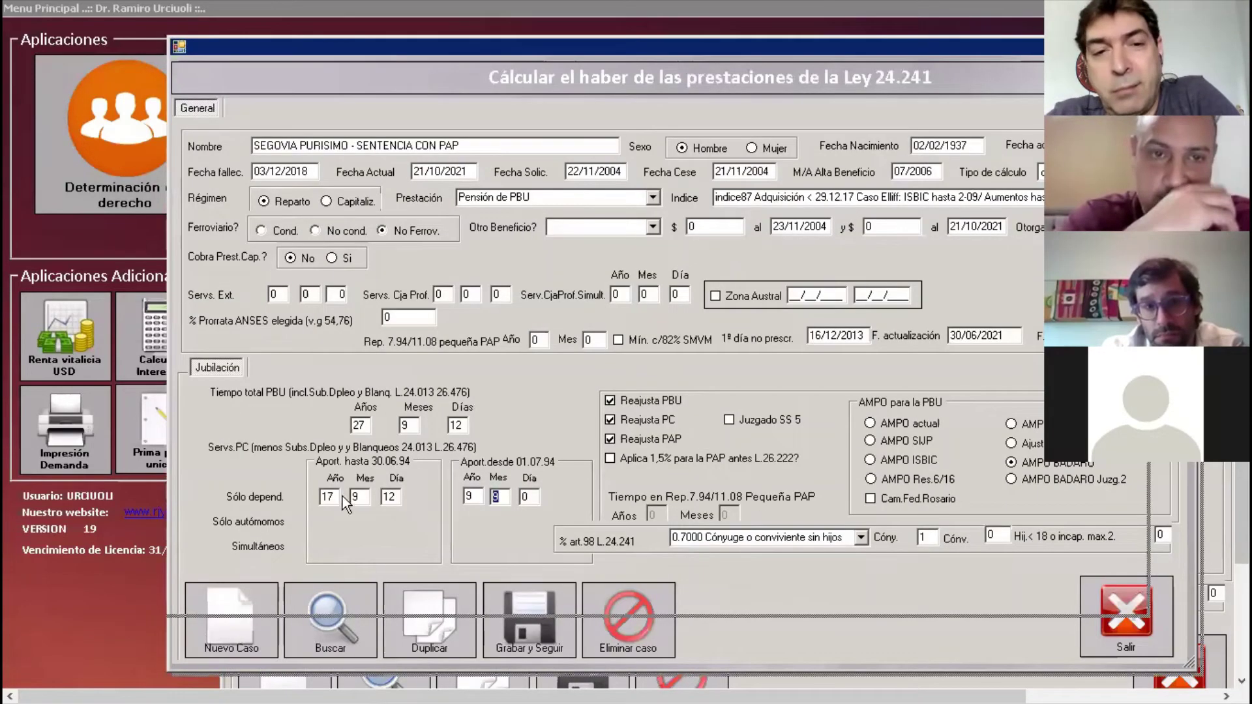
double_click(365, 427)
key("Tab")
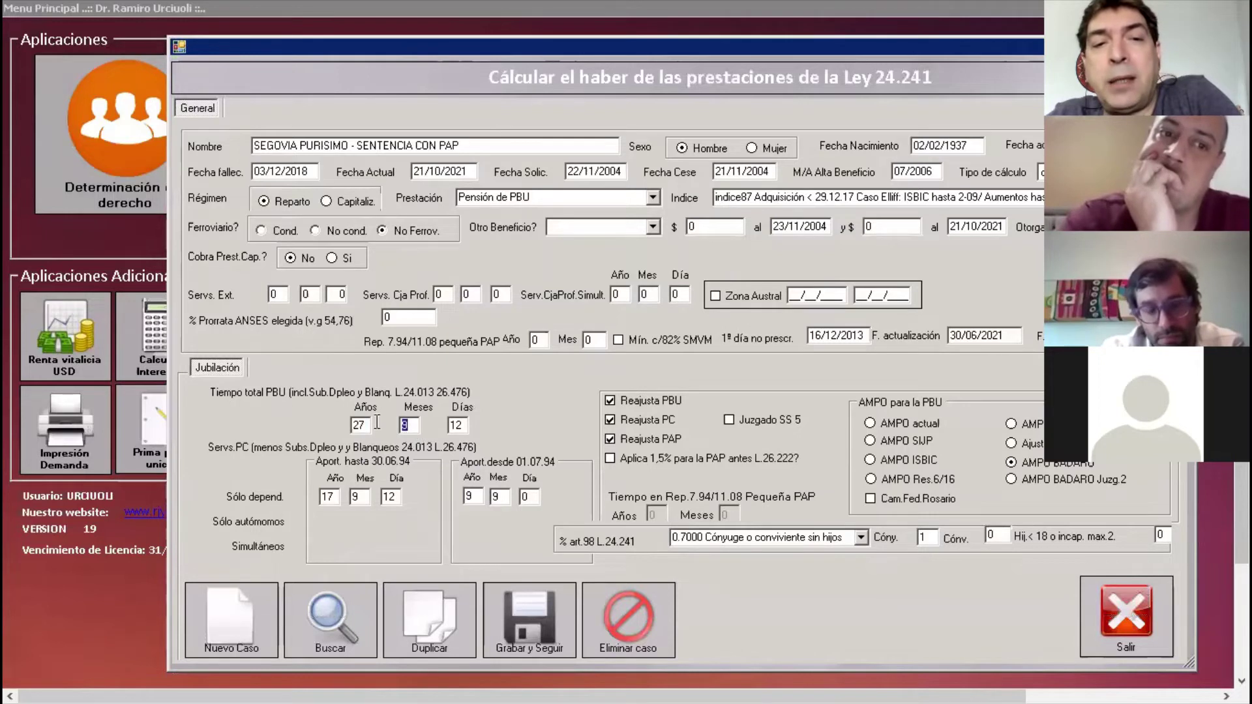
key("shift+Tab")
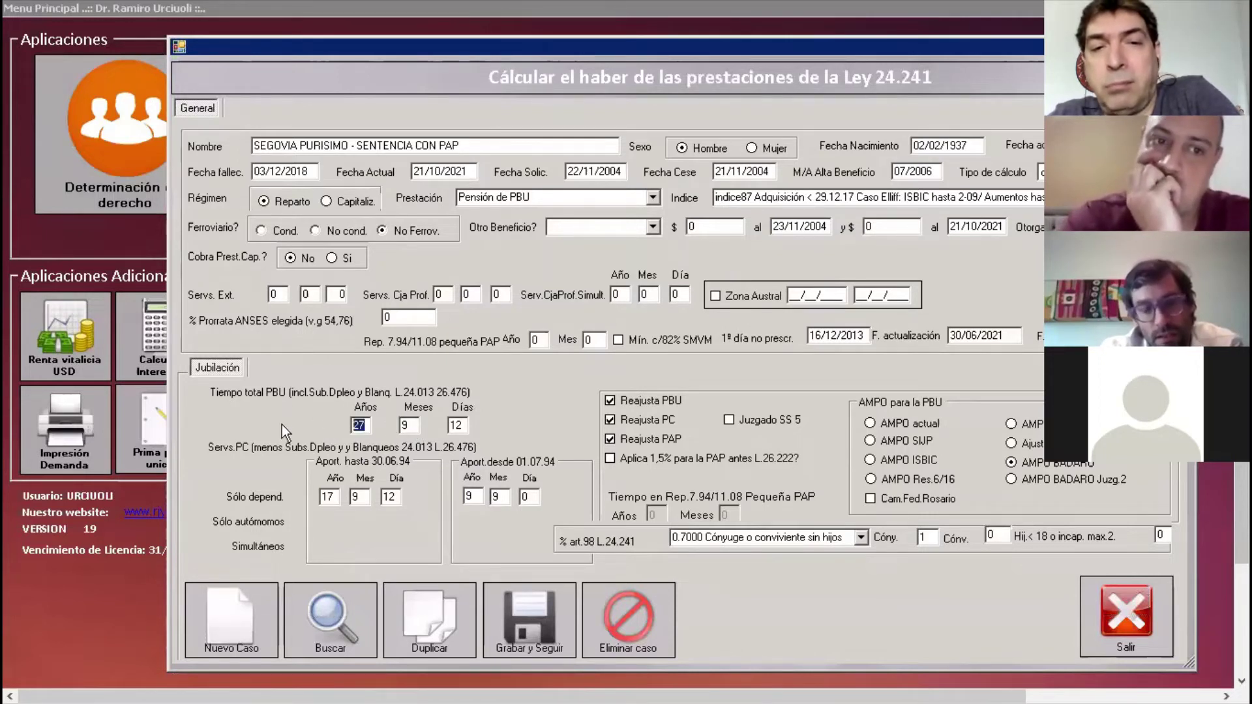
double_click(332, 498)
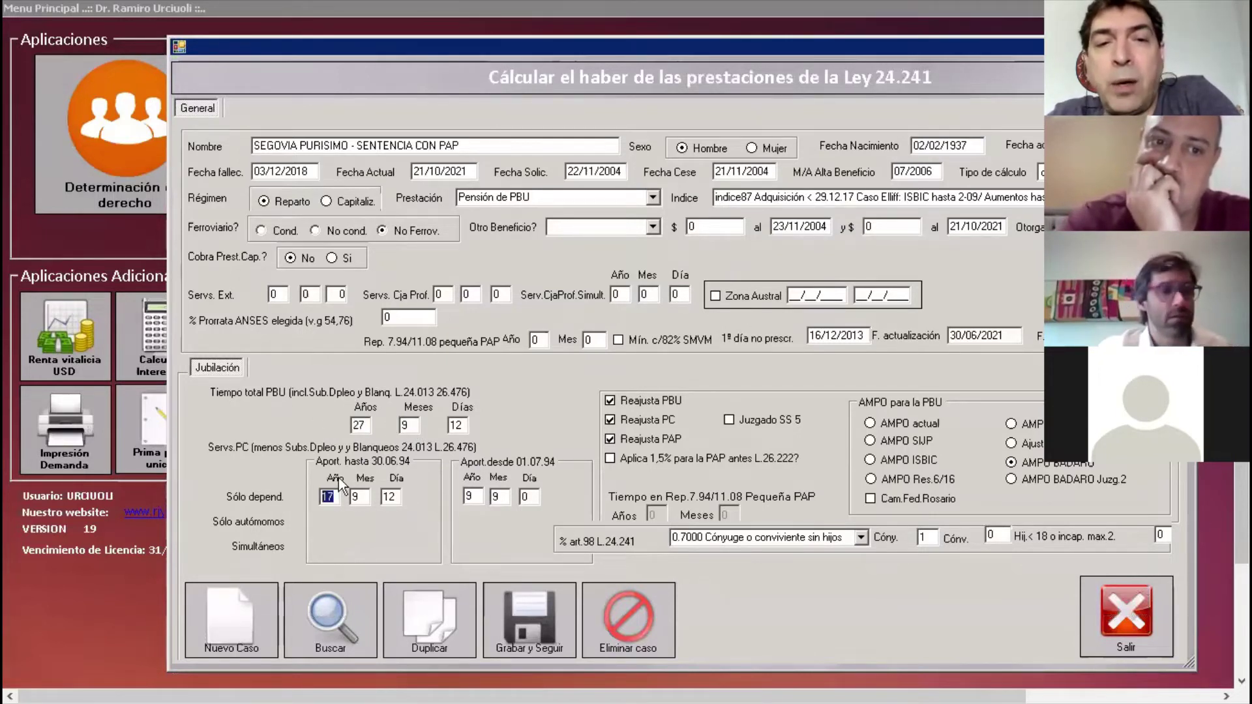
double_click(472, 498)
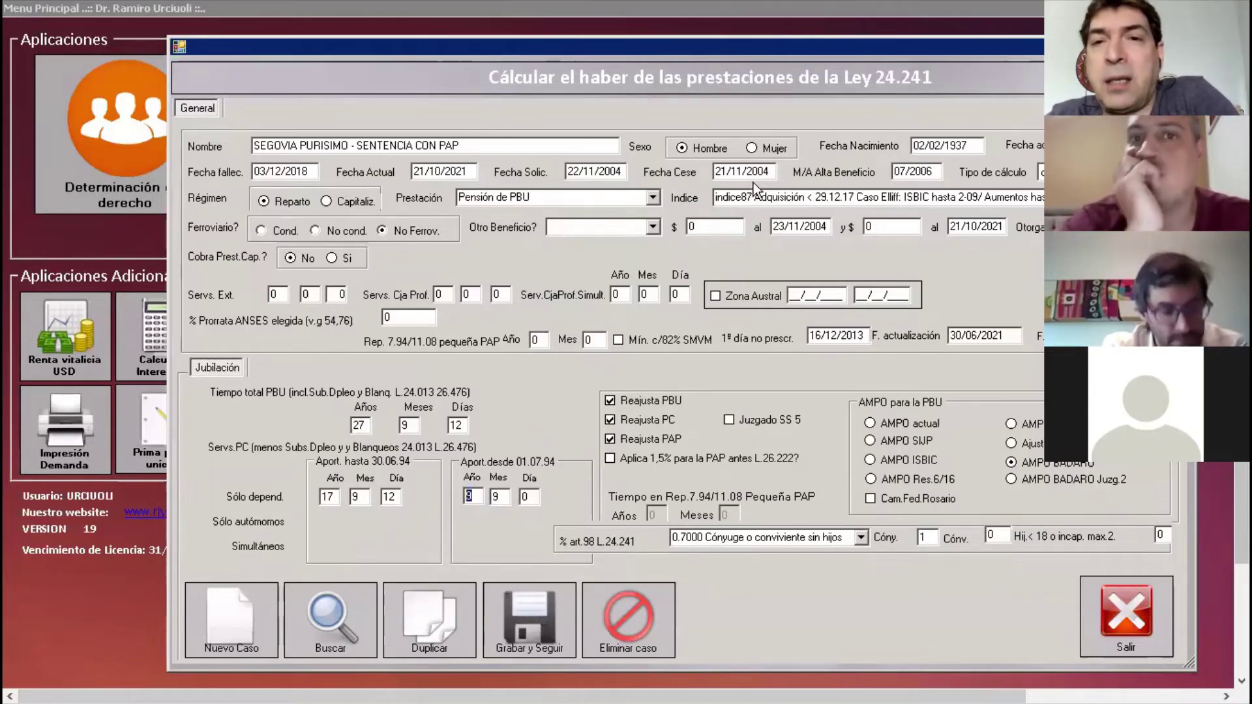
left_click(769, 171)
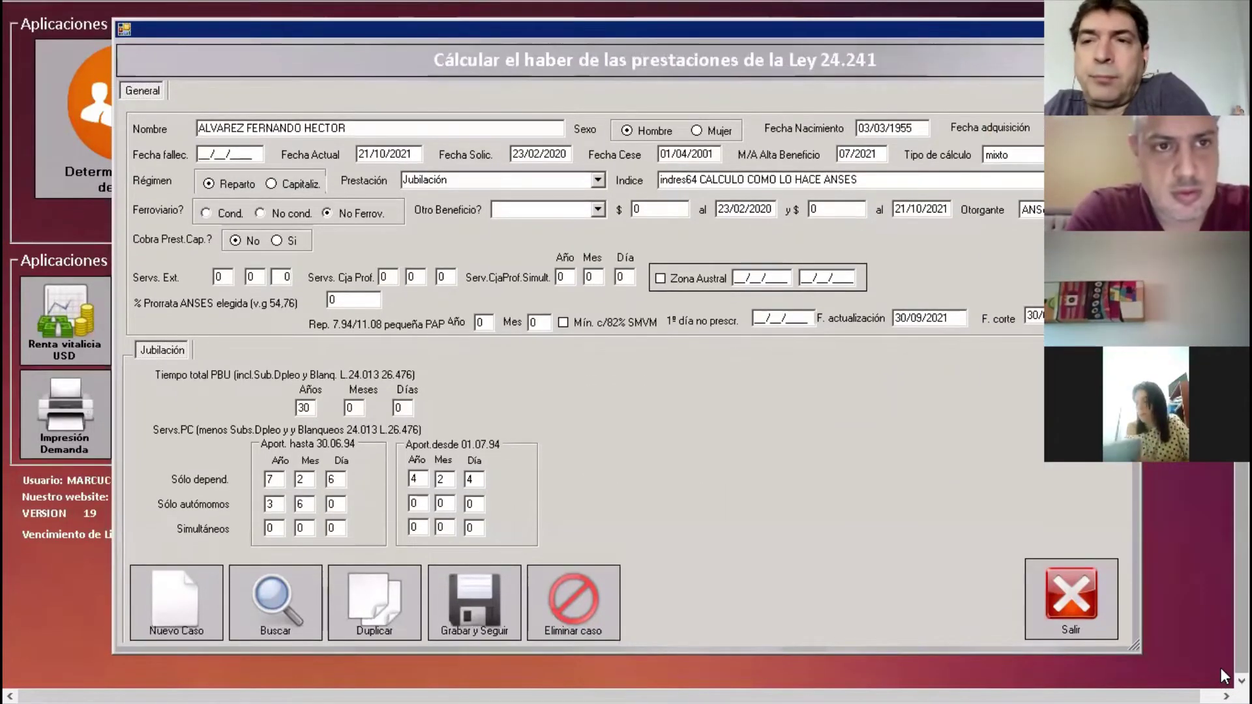
- Check Fecha adquisición and Alta Beneficio 07/2021, then save the case with Grabar y Seguir
left_click(1225, 695)
left_click(1224, 695)
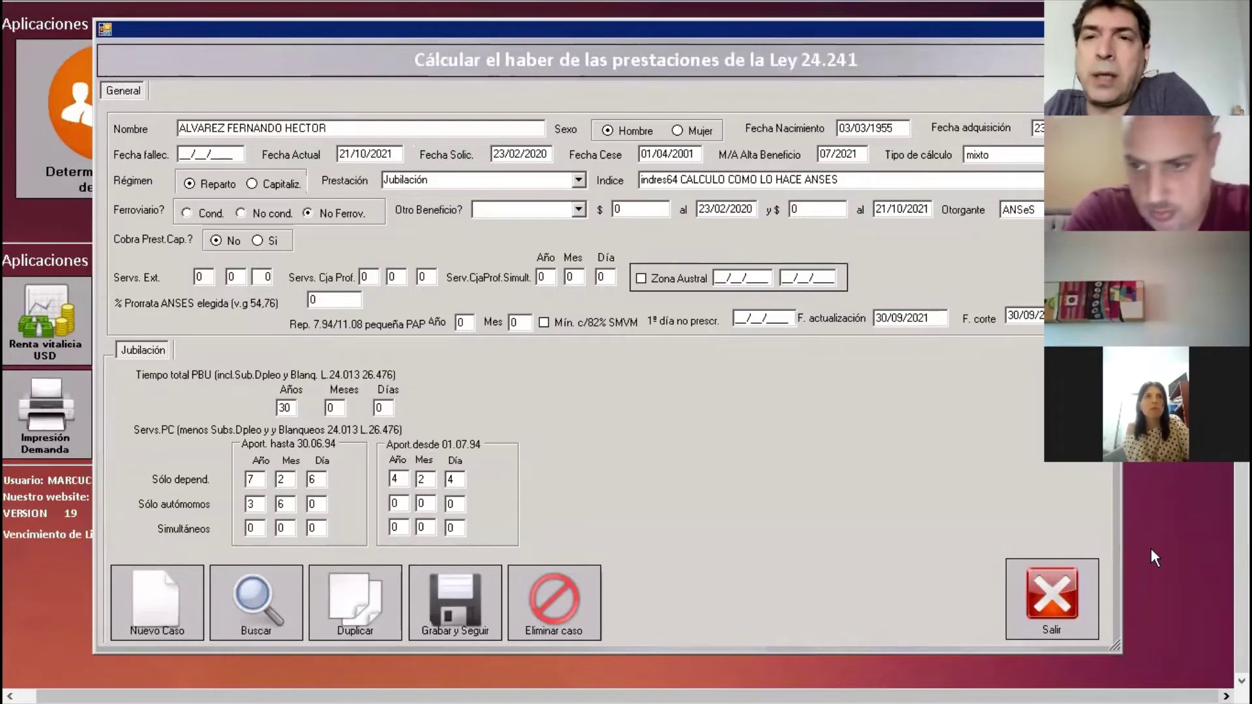
left_click_drag(824, 32, 788, 28)
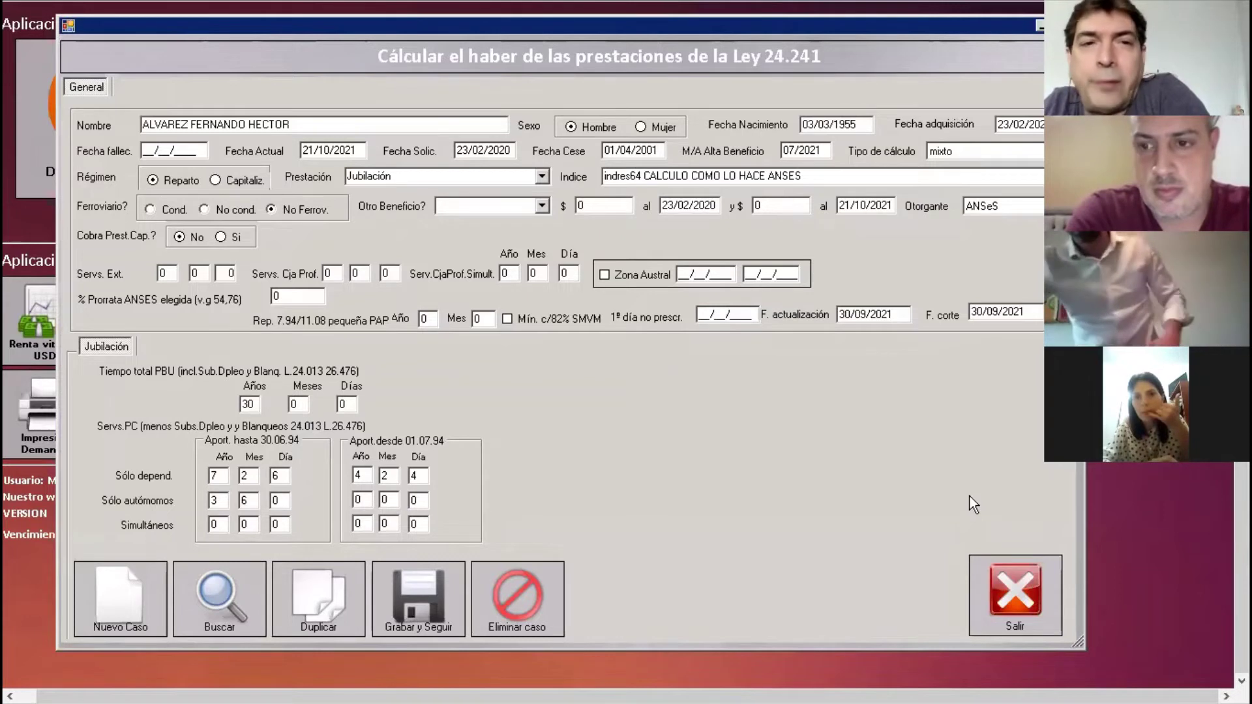
left_click(1025, 124)
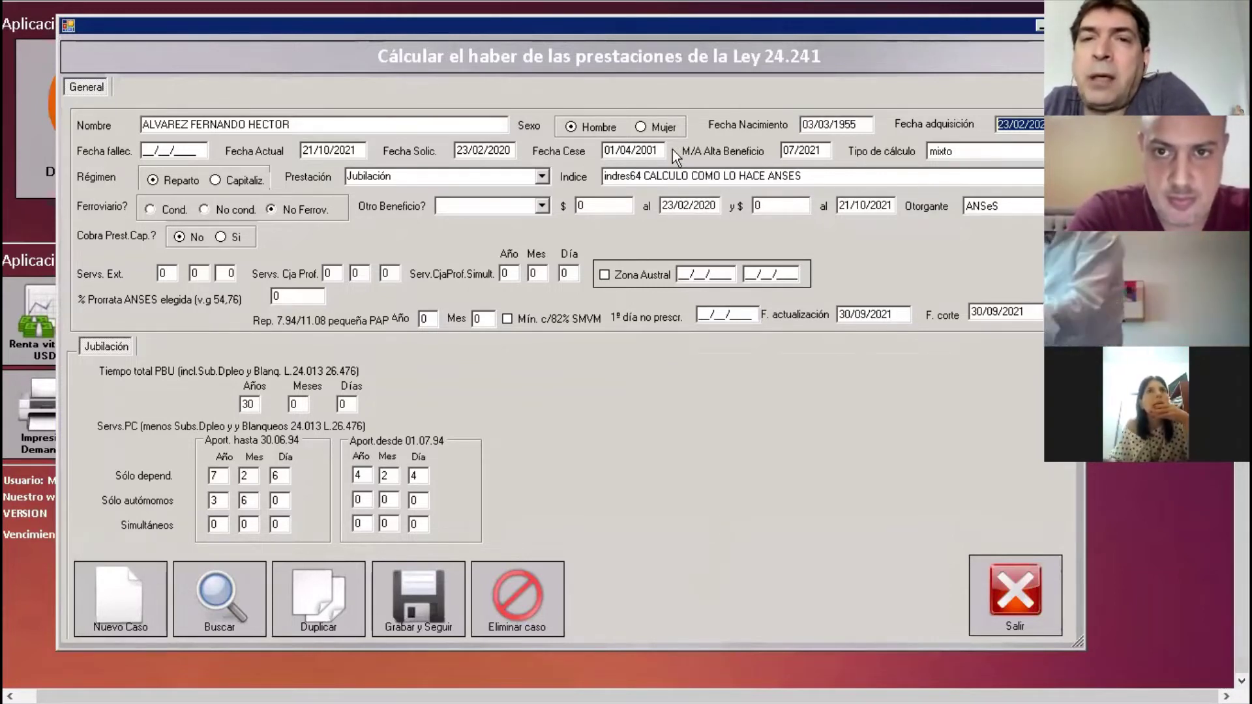
left_click(784, 151)
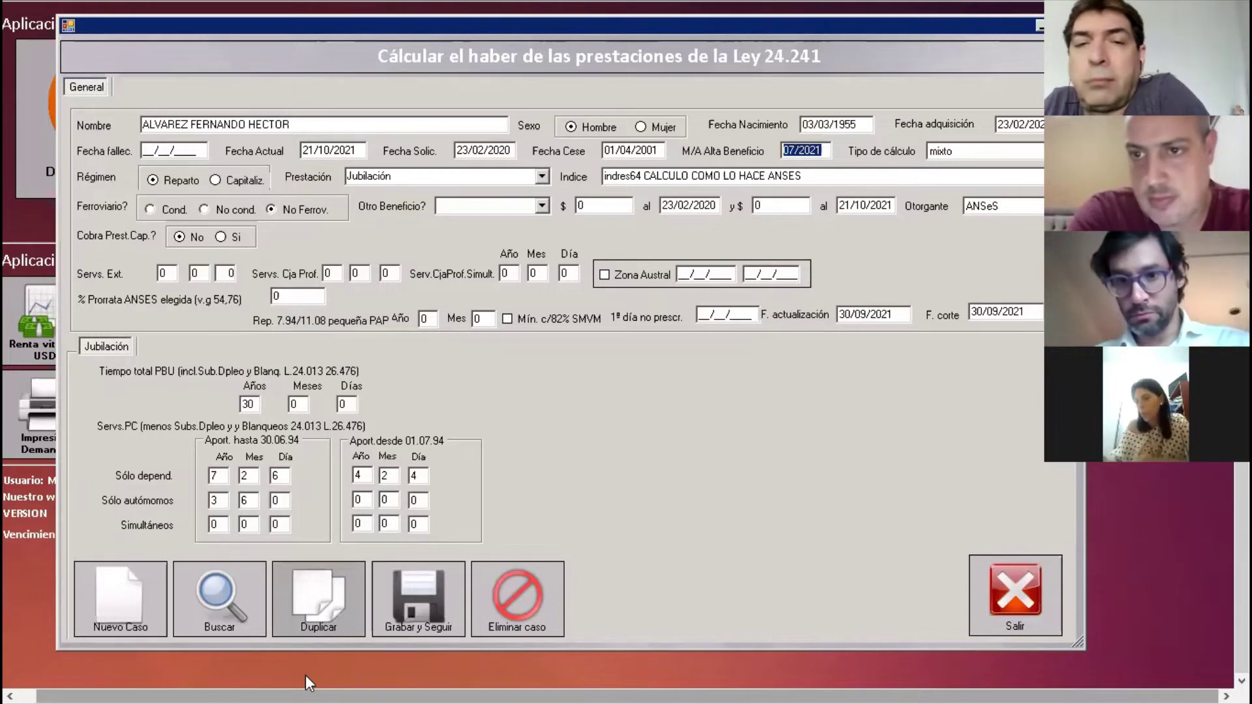
left_click(406, 574)
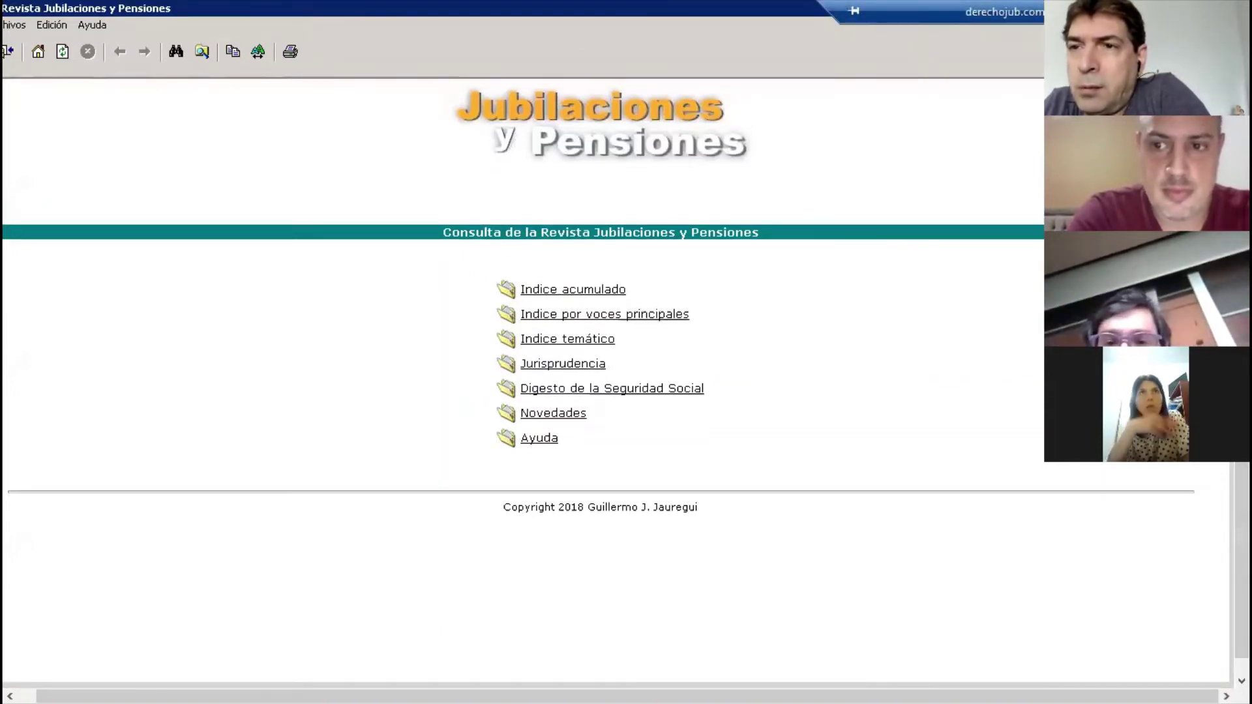
- Leave the pension journal with Sí and accept the Guardar Caso saved-case message
key("alt+F4")
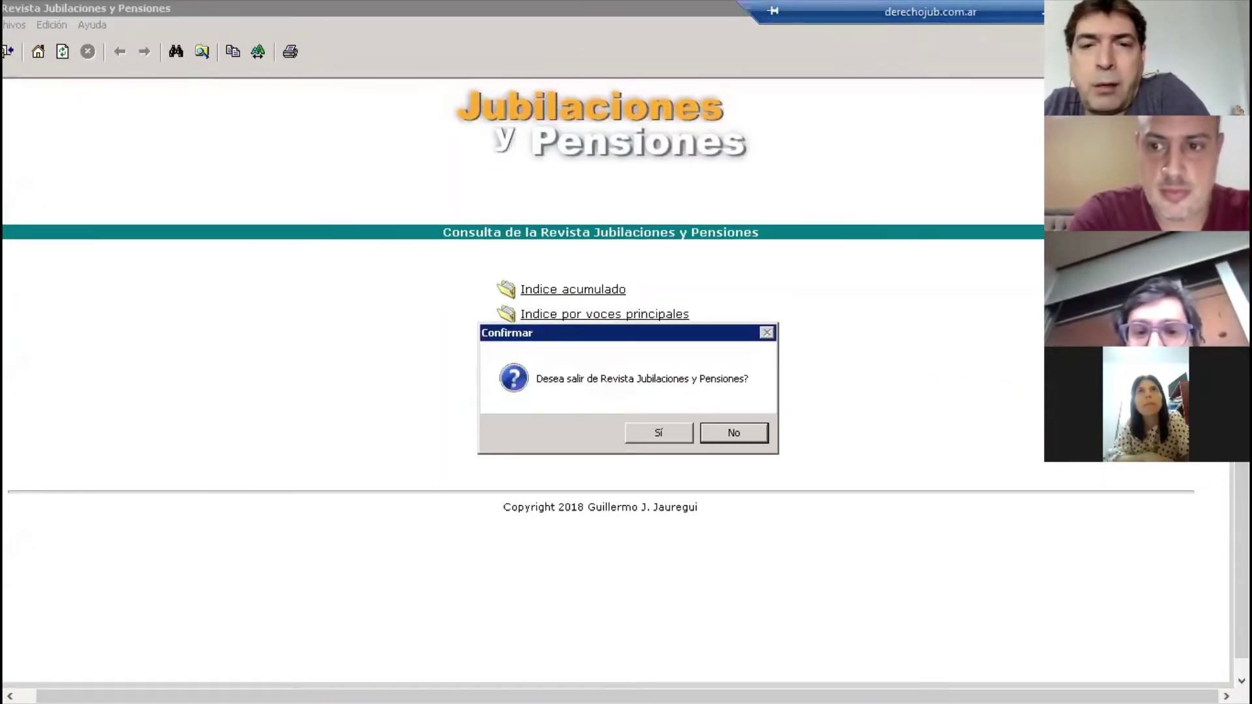
left_click(650, 427)
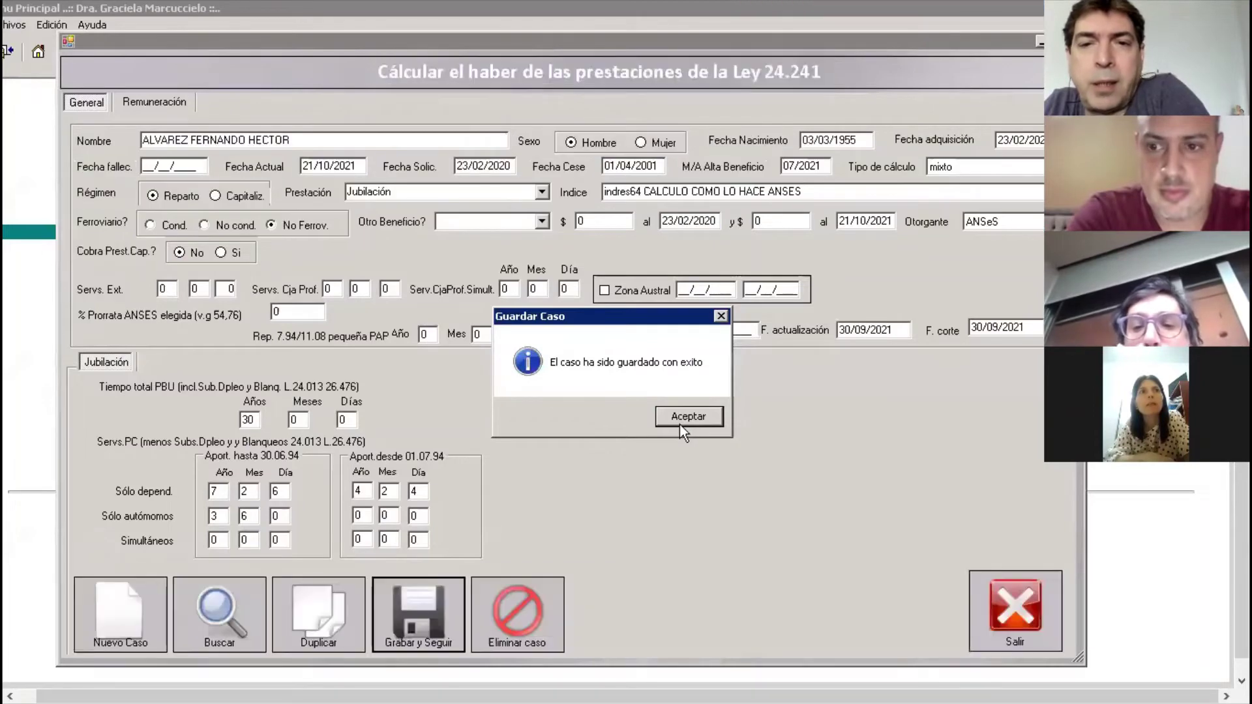
left_click(685, 417)
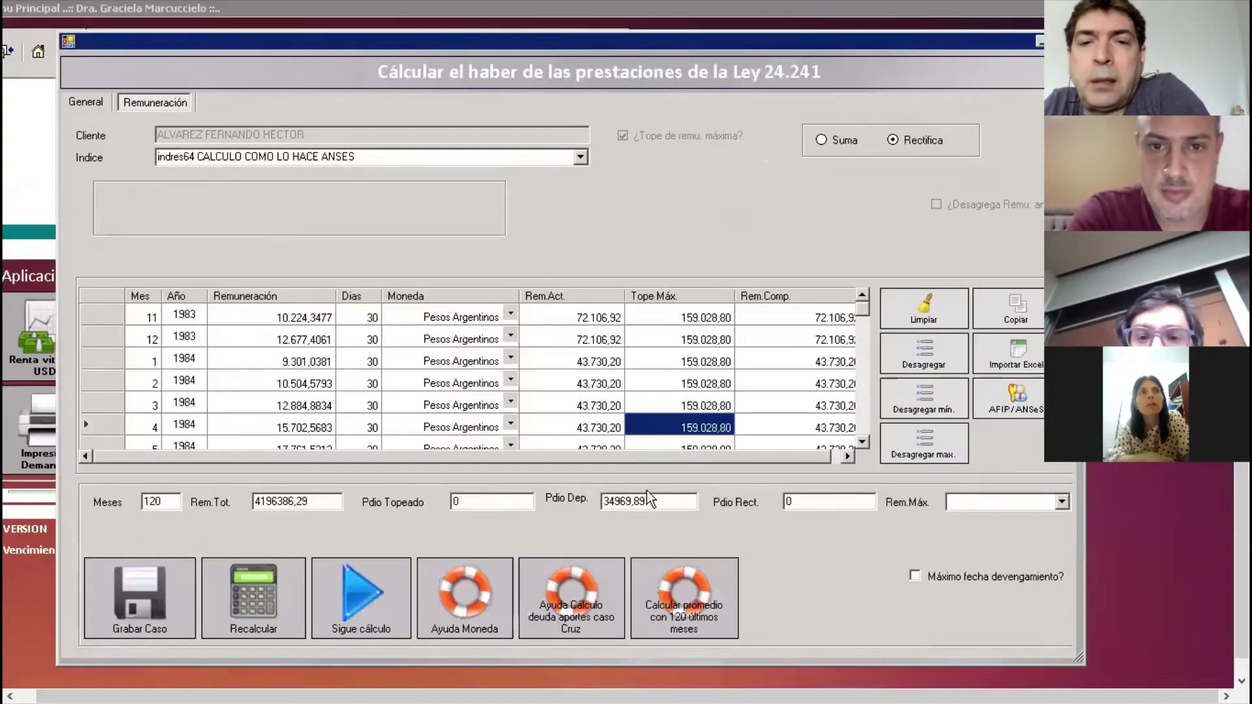
- Continue from the Remuneración step (Pdio Dep. average) to the Autónomo periods
double_click(603, 497)
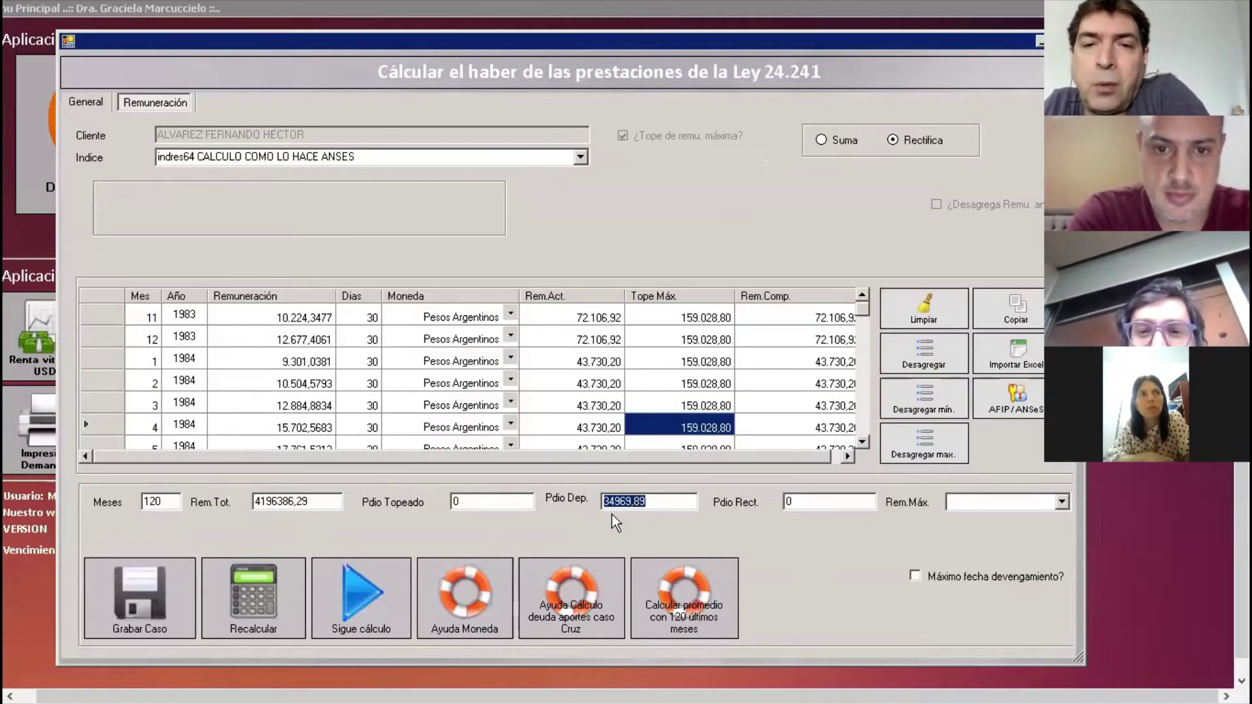
left_click(648, 501)
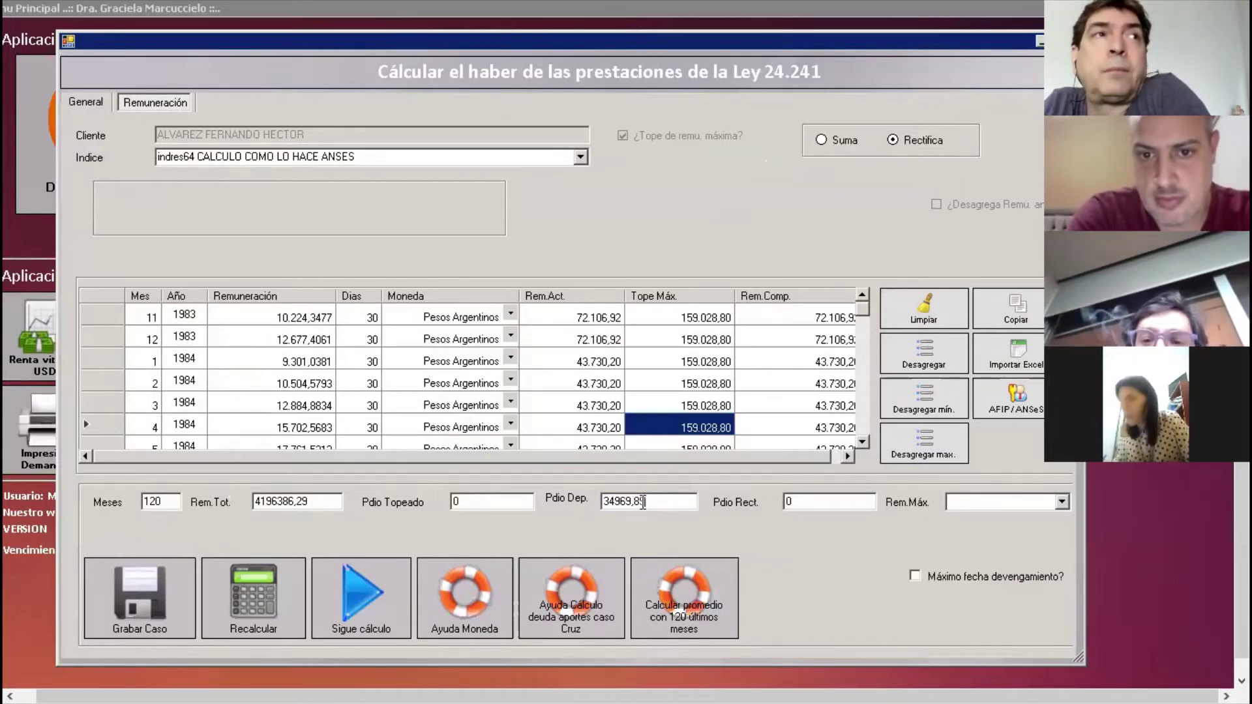
left_click(366, 581)
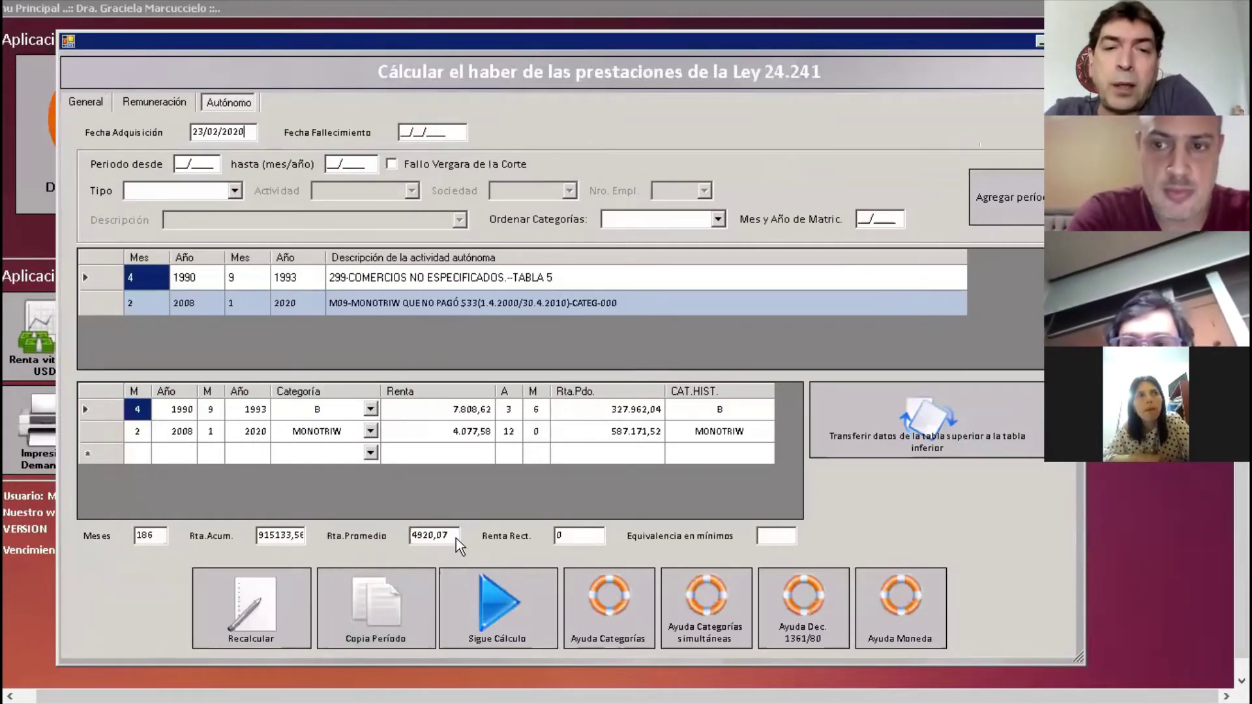
- Continue past the 4920,07 self-employed income and acknowledge the minimum pension notice, totalling 14.067,93
left_click(435, 535)
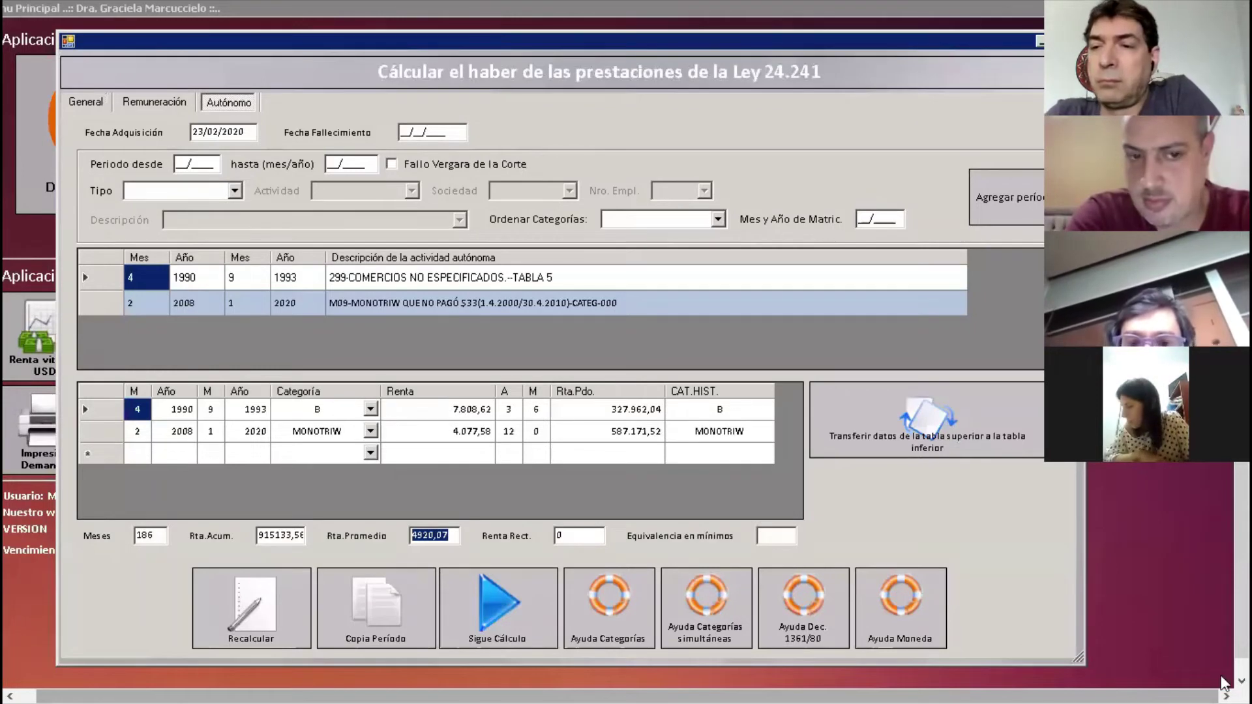
scroll(1220, 684, "down", 1)
left_click(491, 554)
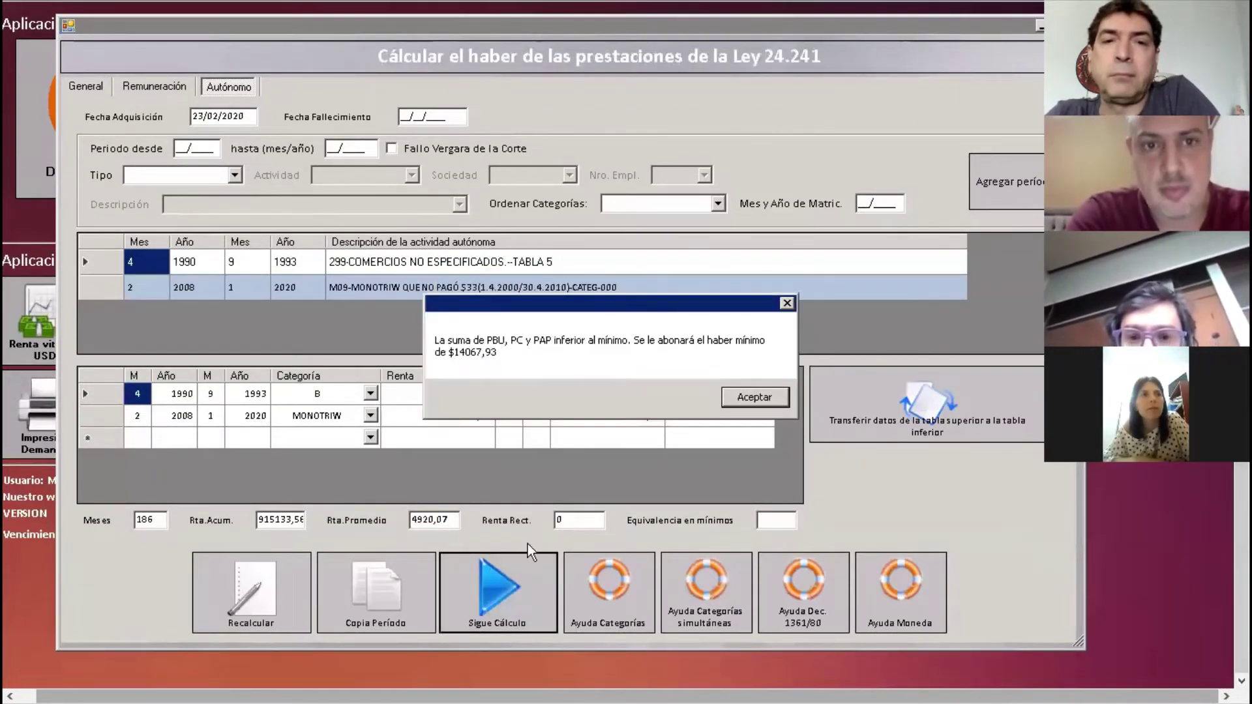
left_click(754, 397)
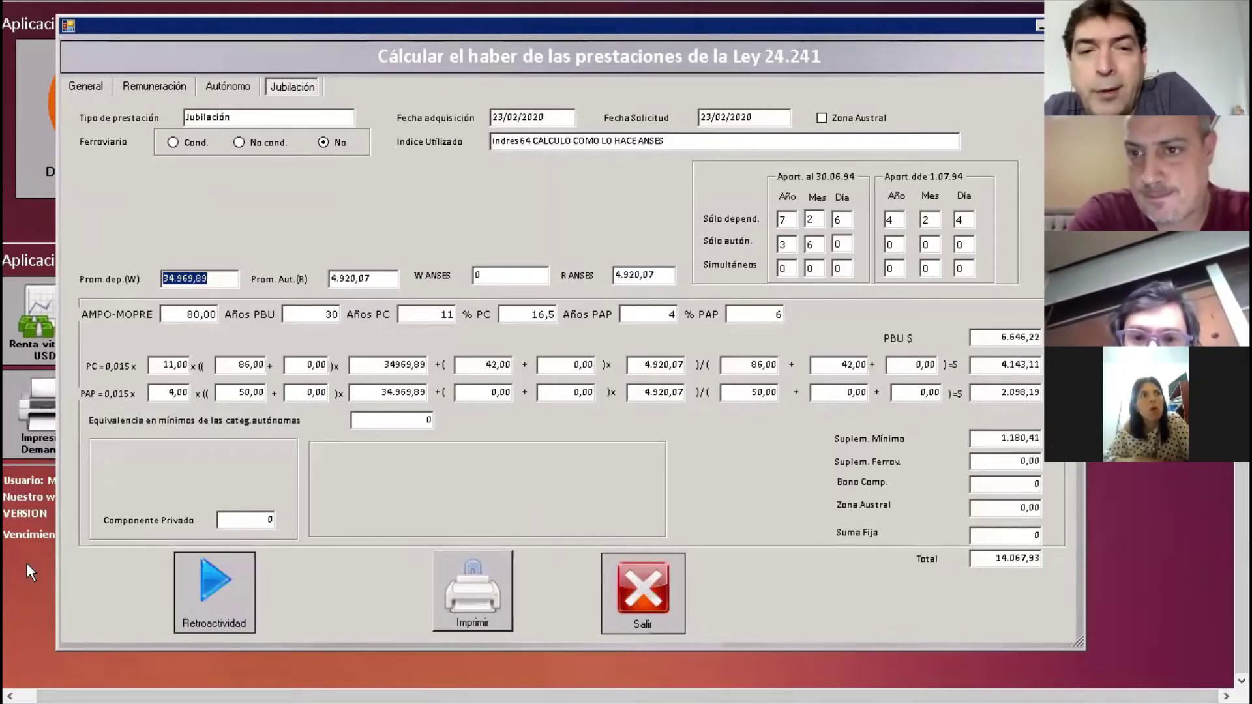
- Compute retroactivity and review the Retroac.Adm. grid through 10/2021, totalling 427687,52
left_click(215, 582)
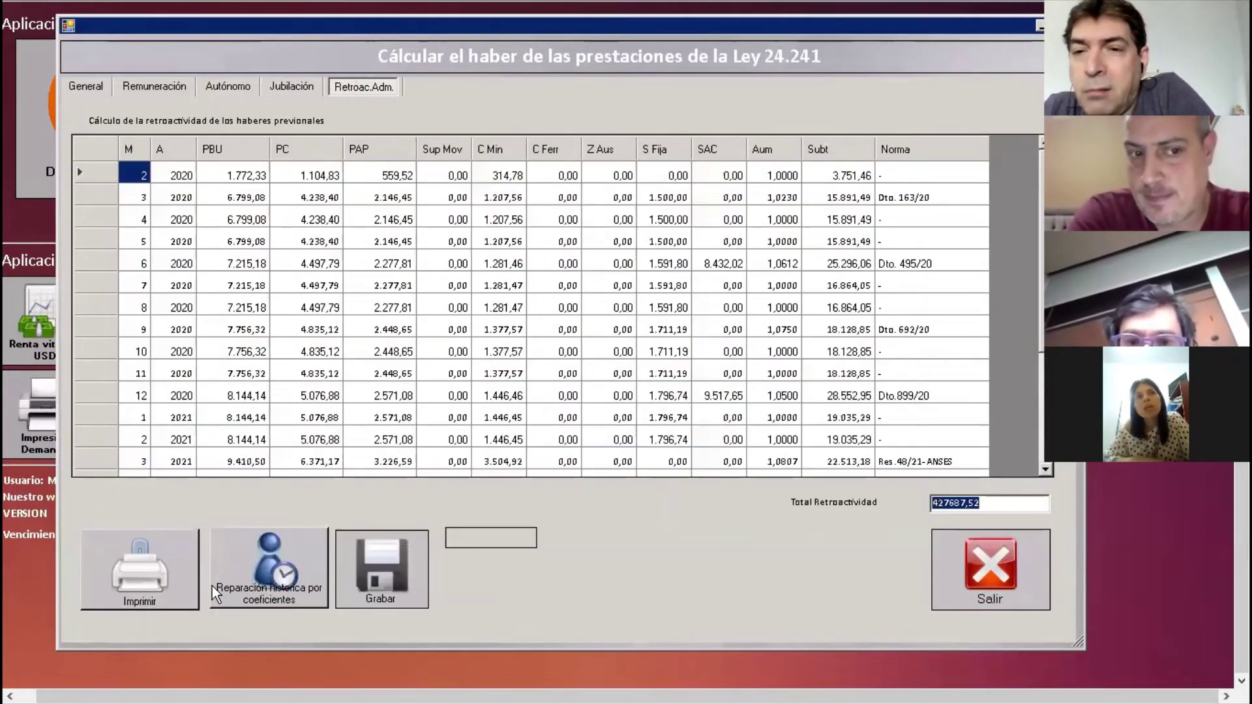
mouse_move(906, 10)
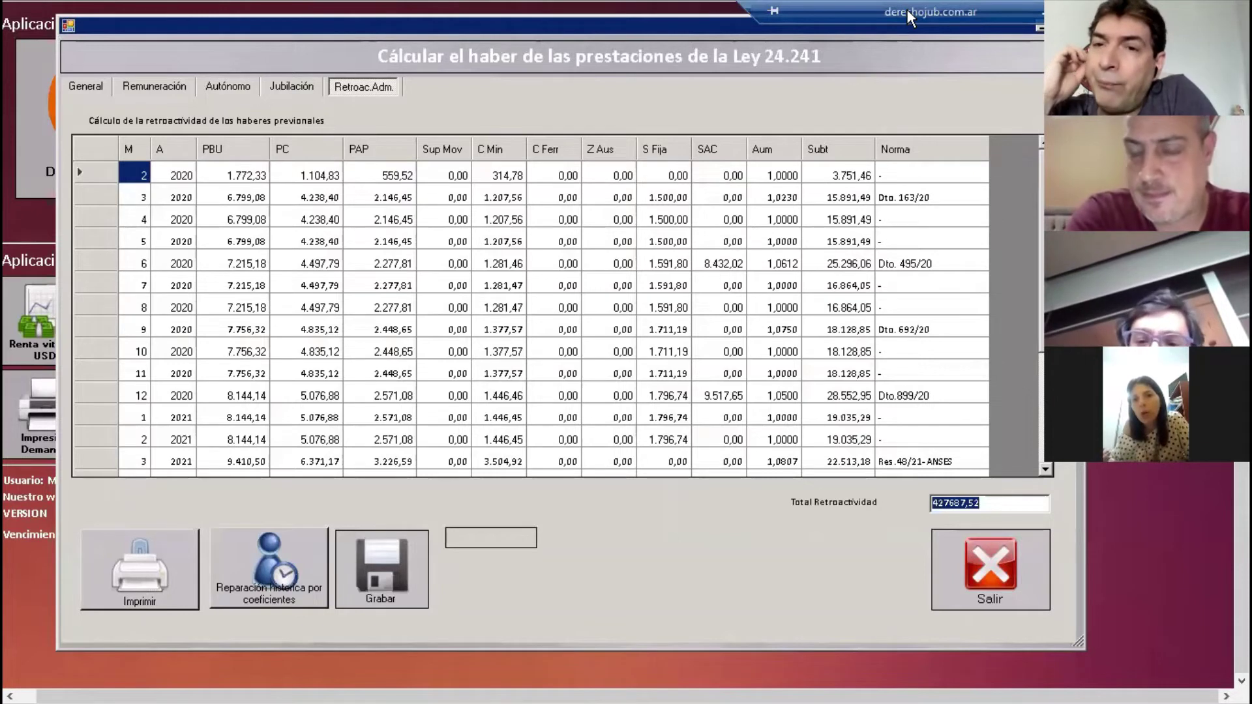
left_click(788, 268)
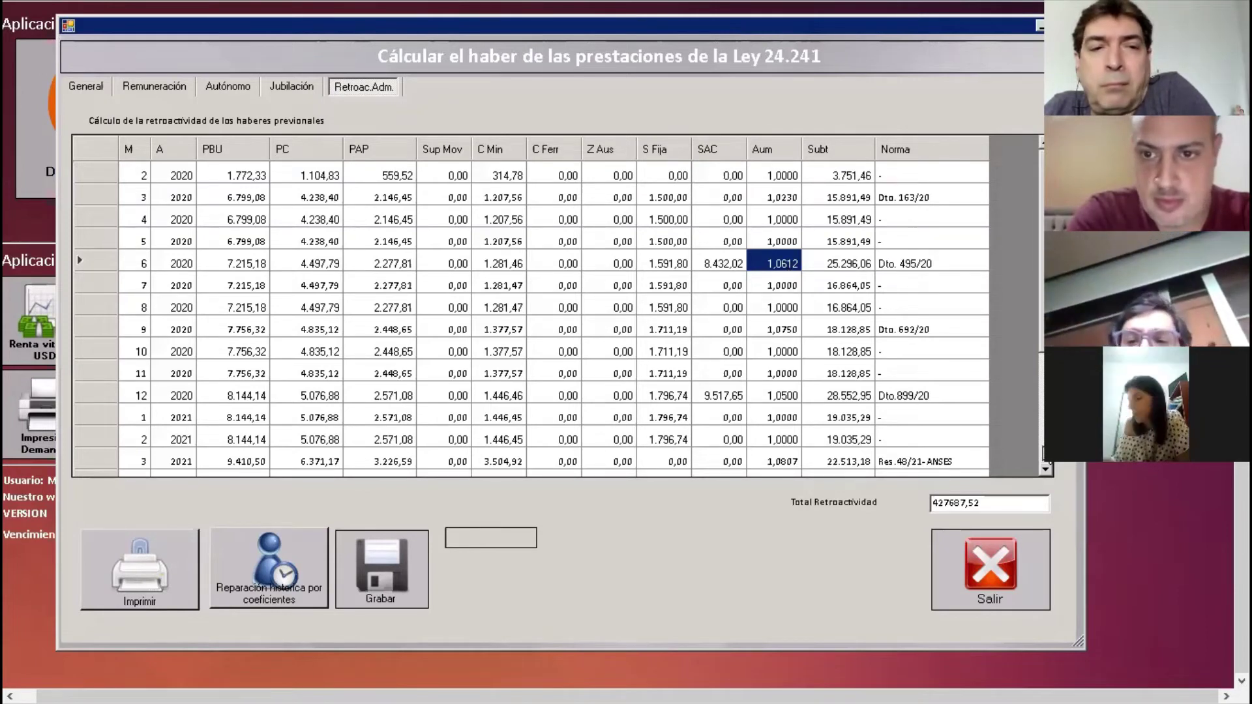
scroll(1041, 452, "down", 3)
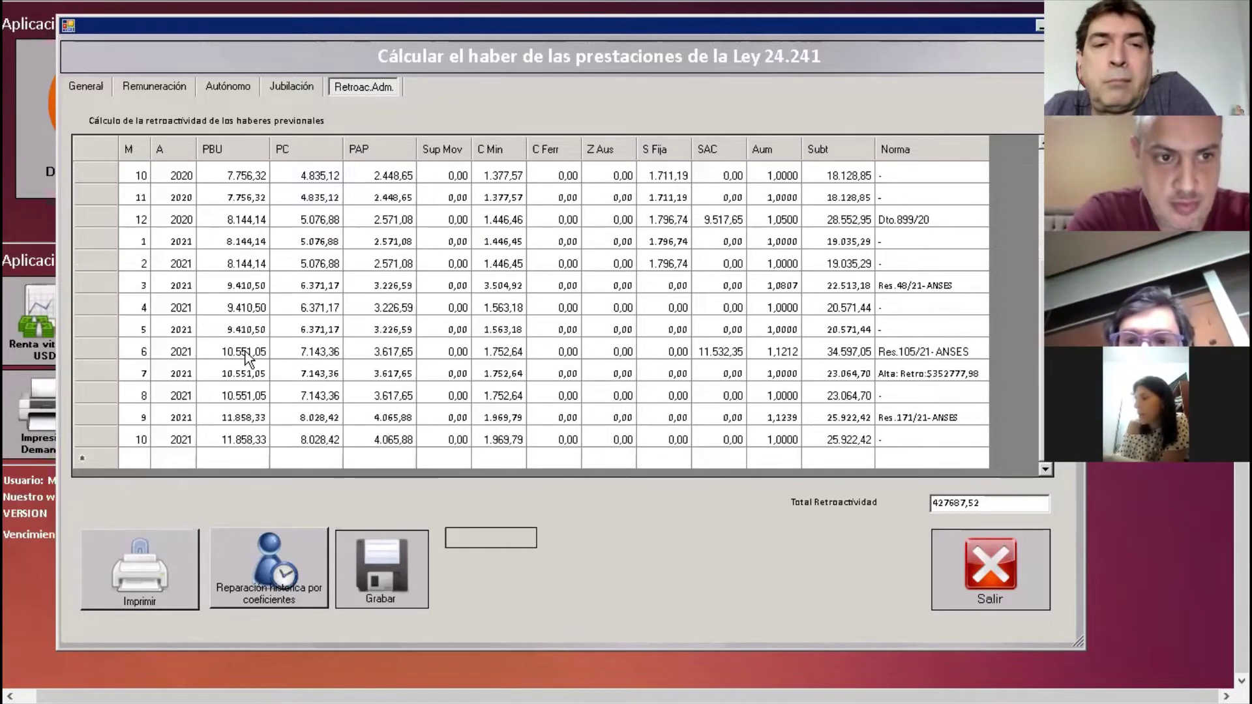
left_click(254, 334)
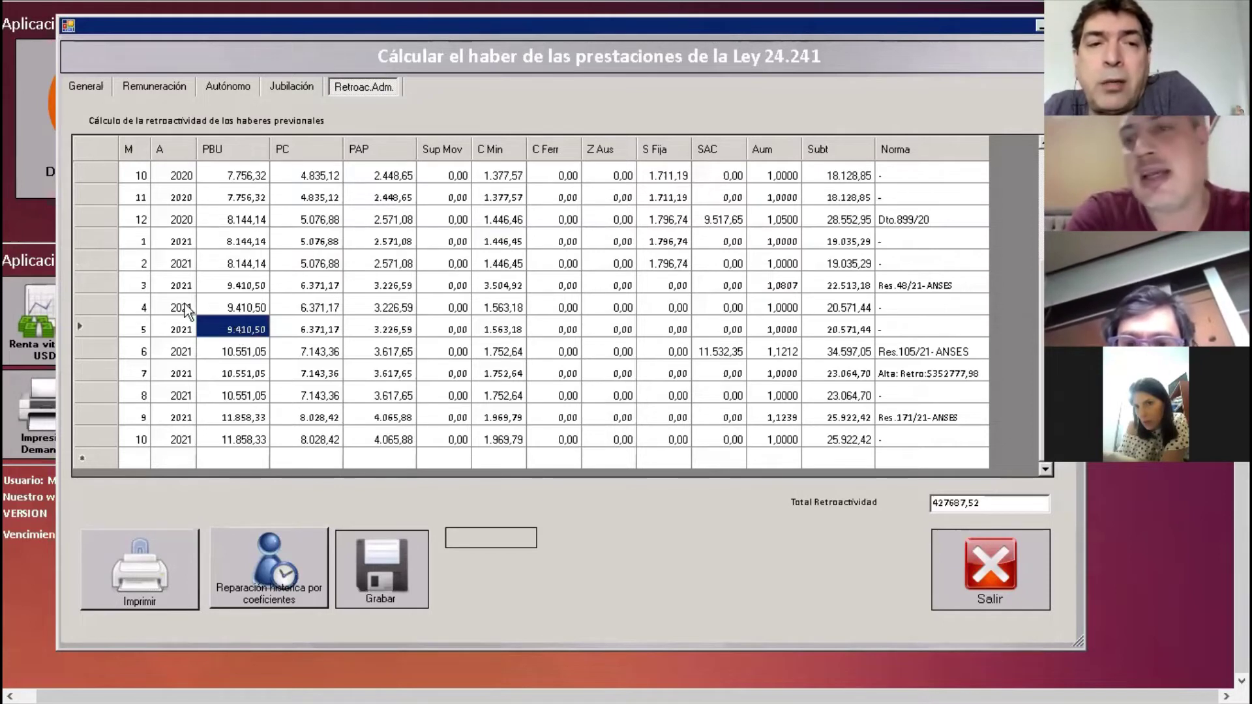
left_click(218, 348)
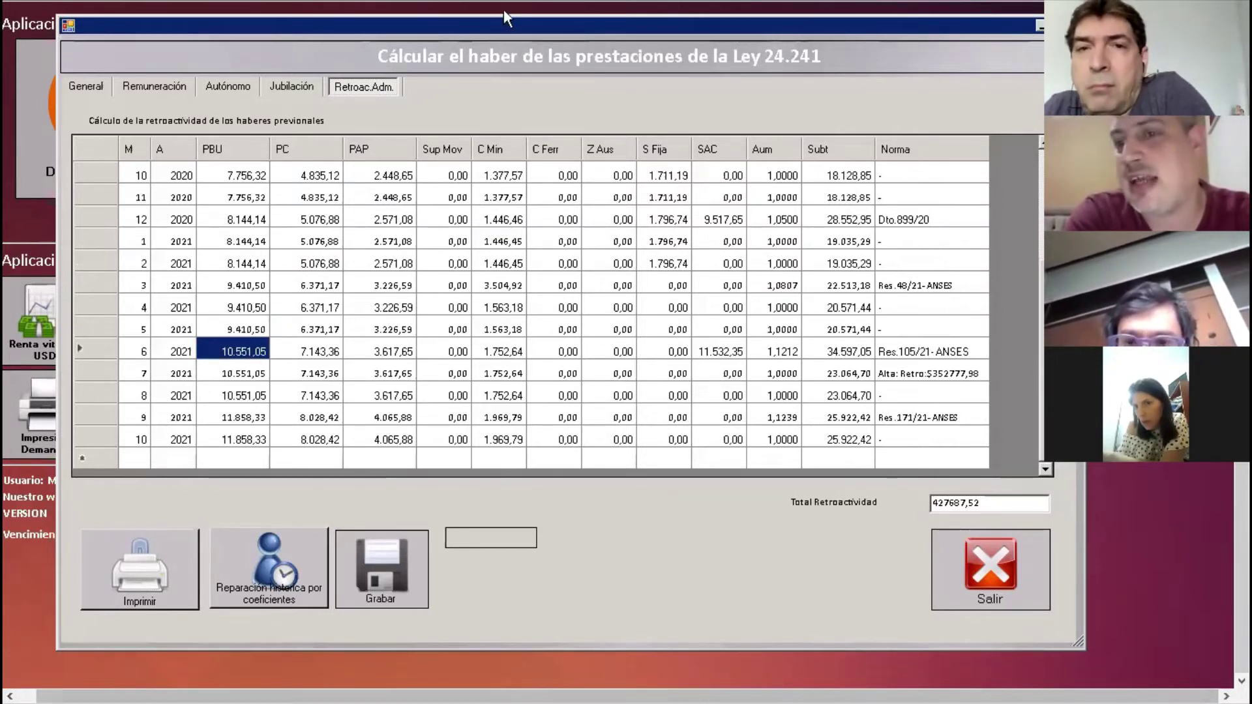
left_click_drag(491, 18, 468, 12)
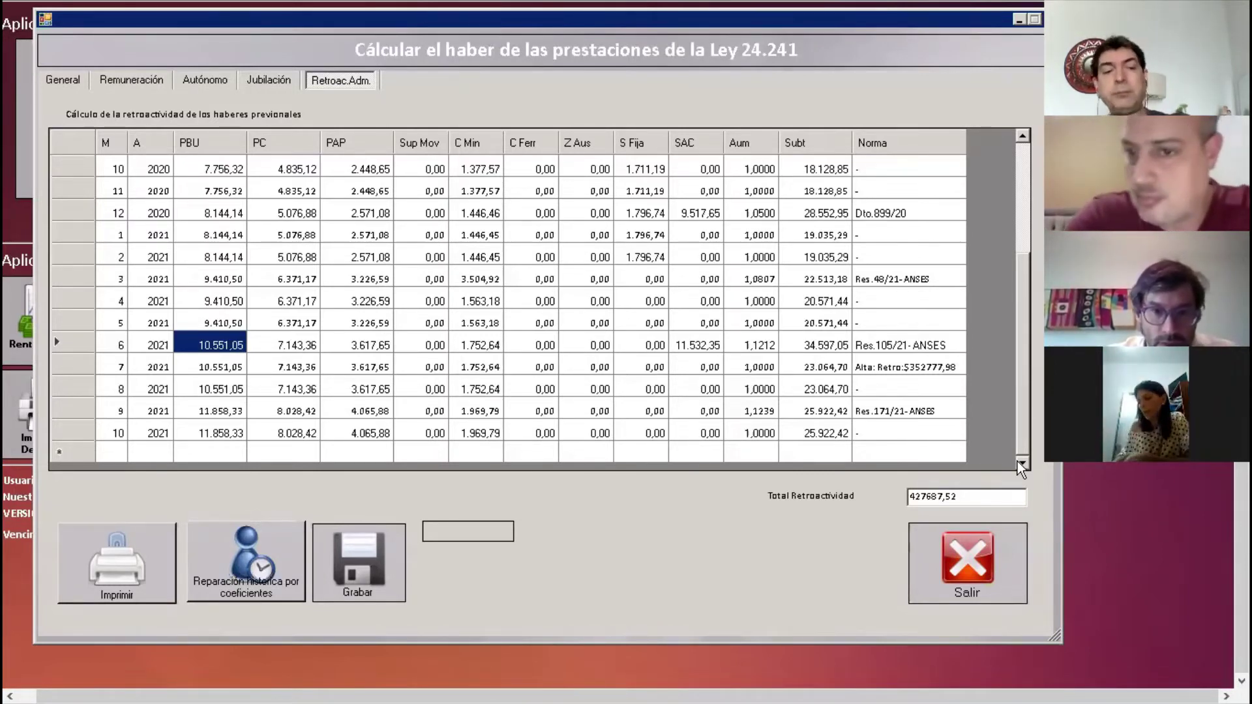
scroll(986, 424, "up", 1)
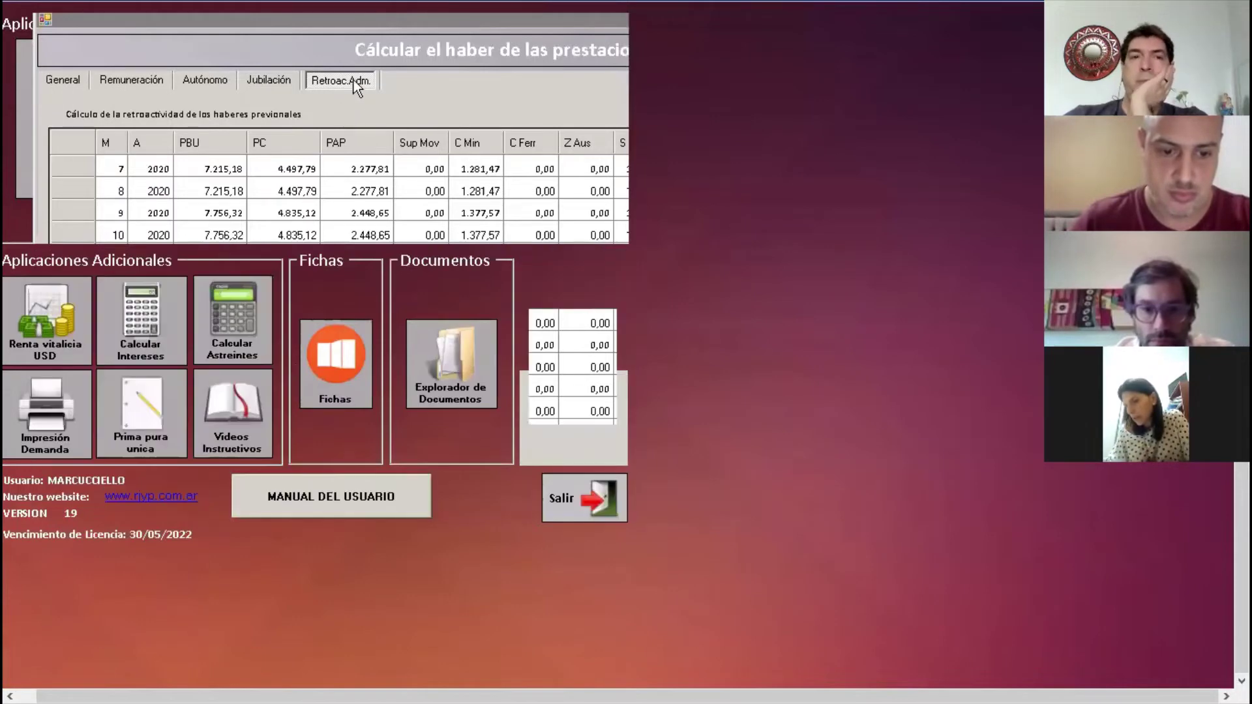
- Reopen the Ley 24.241 calculation and search Buscar Cliente Nombre by the client's surname
left_click(369, 111)
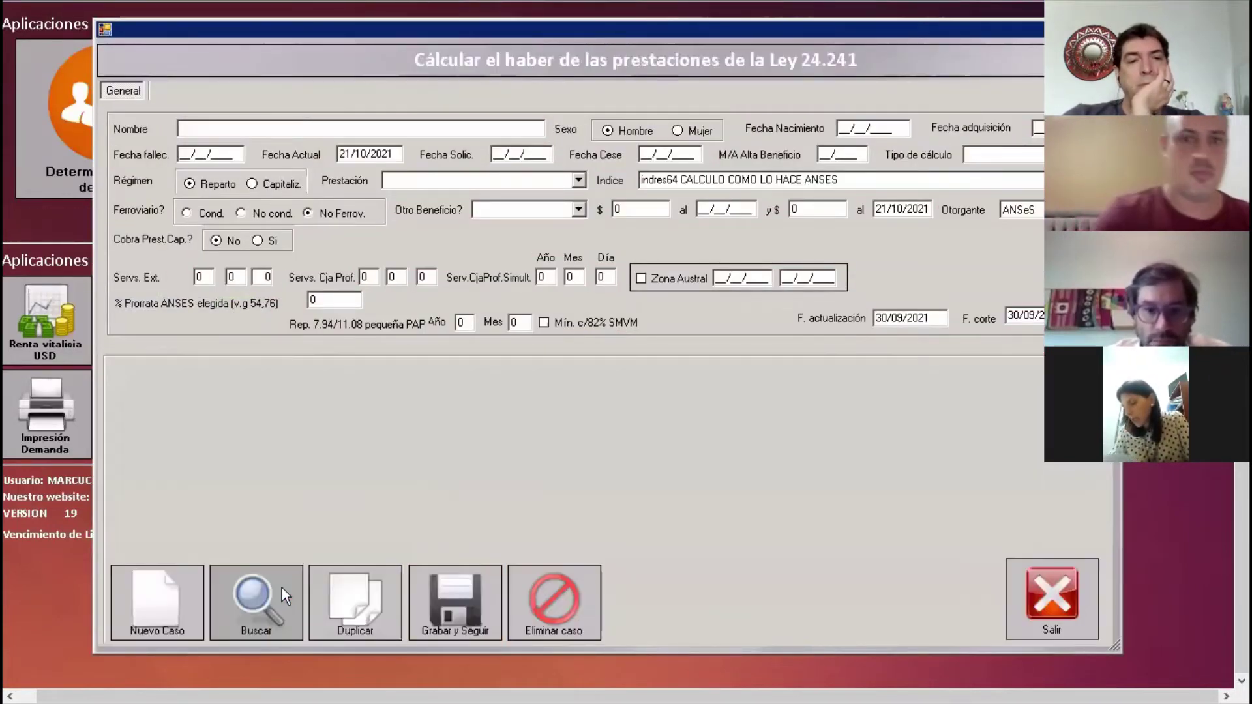
left_click(282, 588)
type("P")
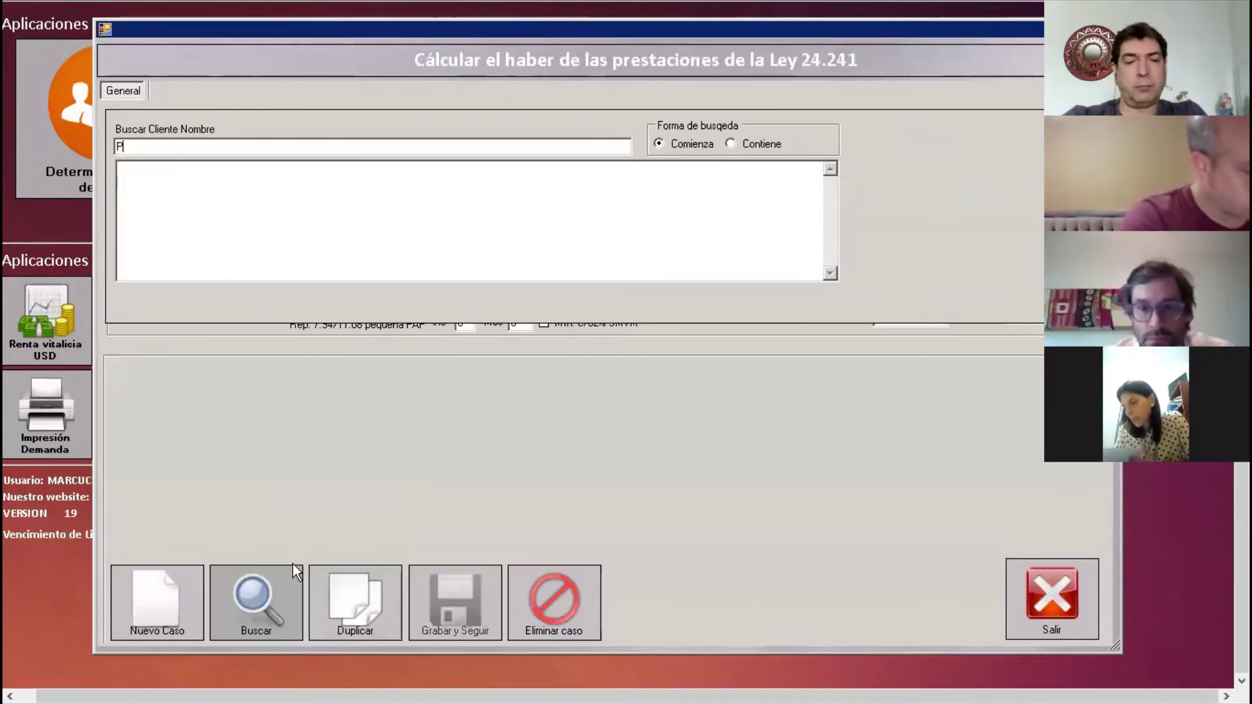
type("ARADISO")
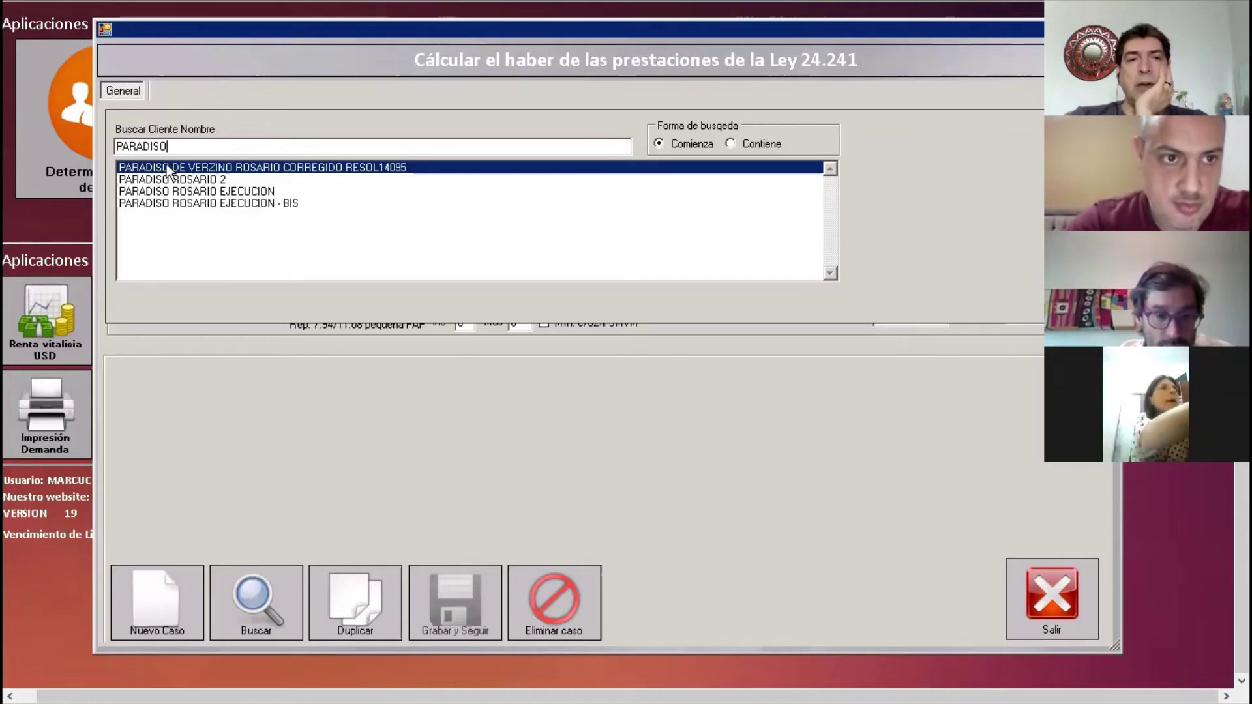
- Load and save the first Pensión de PBU case, reaching its remuneration table (120 months, Pdio Dep. 3973,60)
double_click(309, 167)
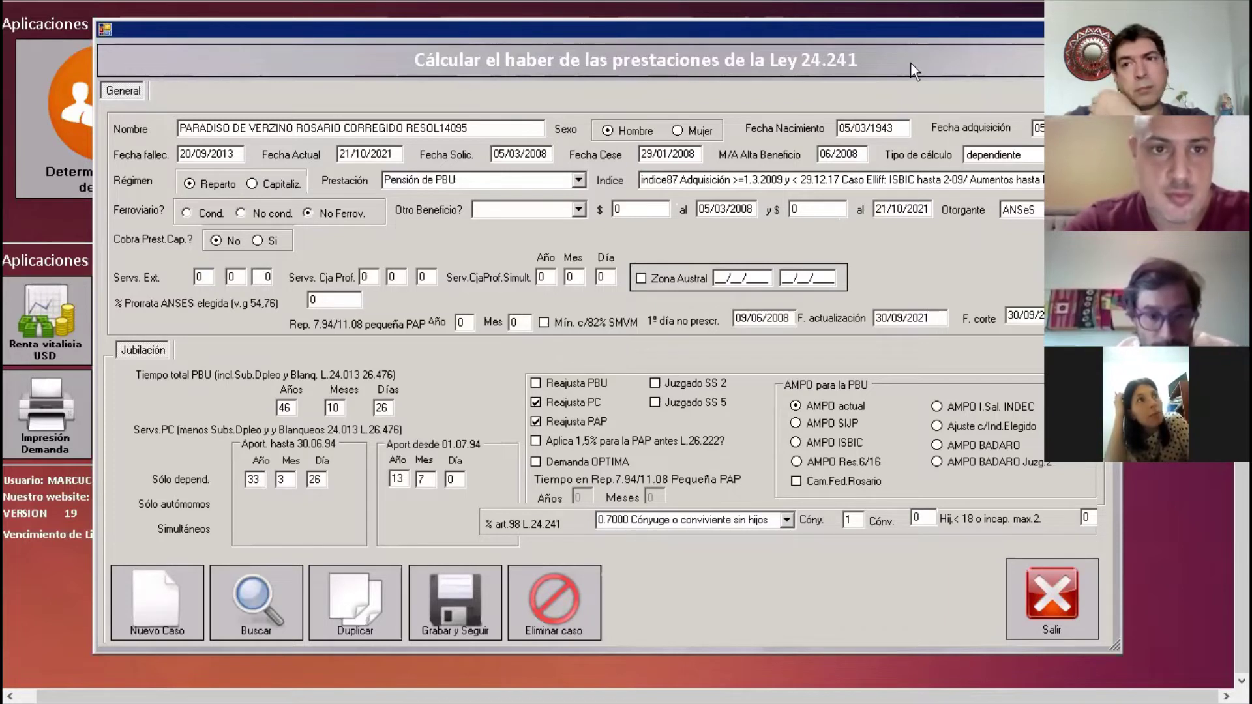
left_click_drag(954, 29, 895, 21)
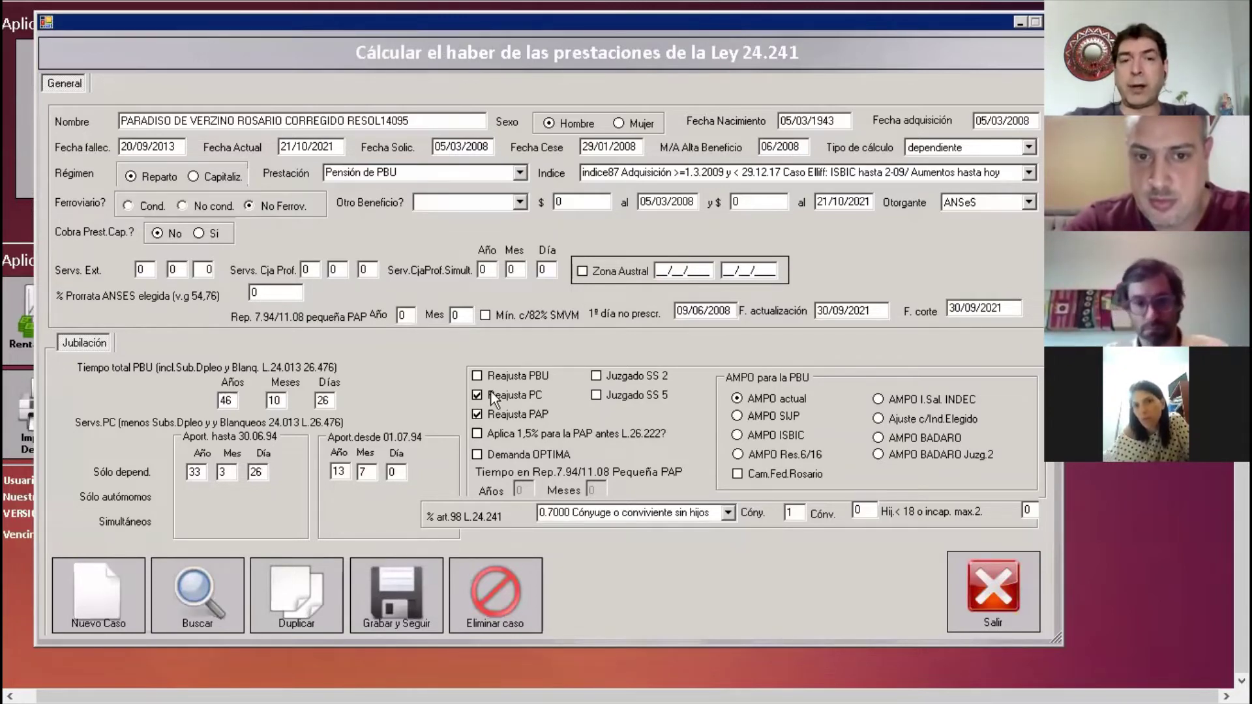
left_click(378, 569)
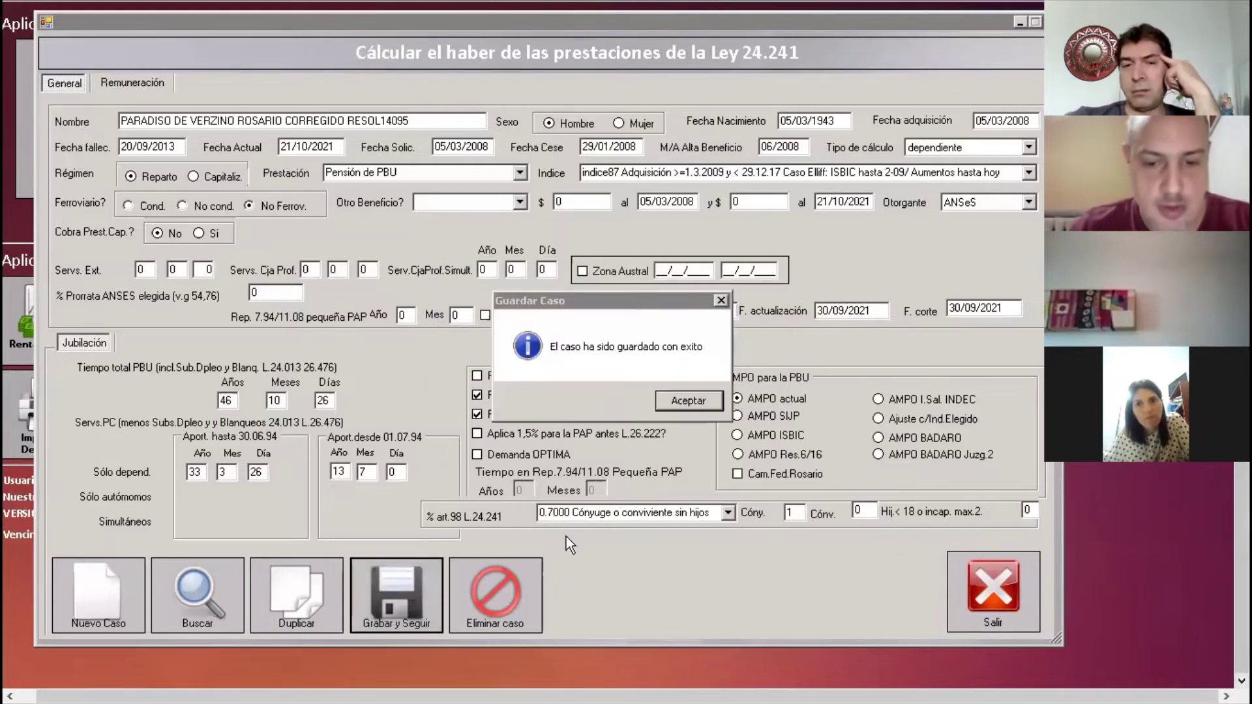
left_click(709, 404)
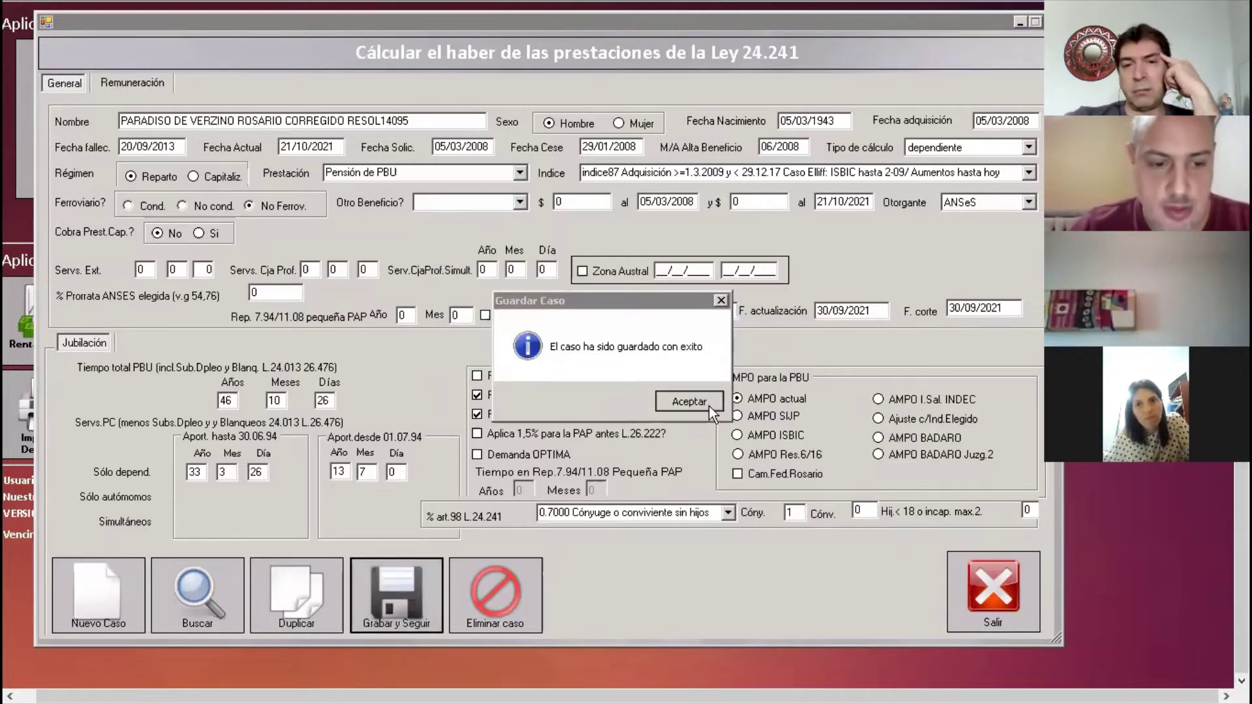
left_click(365, 565)
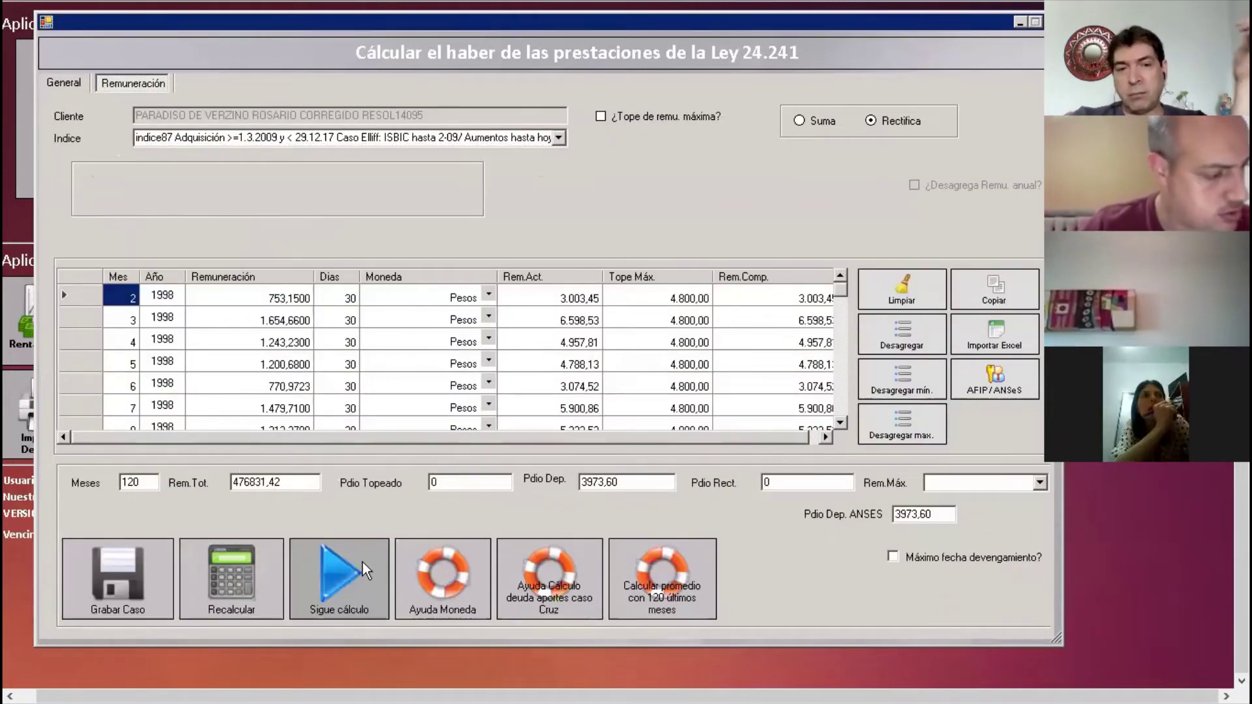
- Calculate the benefit CON TOPE with the PBU cap: PBU 230, PC 1.870,80, PAP 793,67
left_click(358, 566)
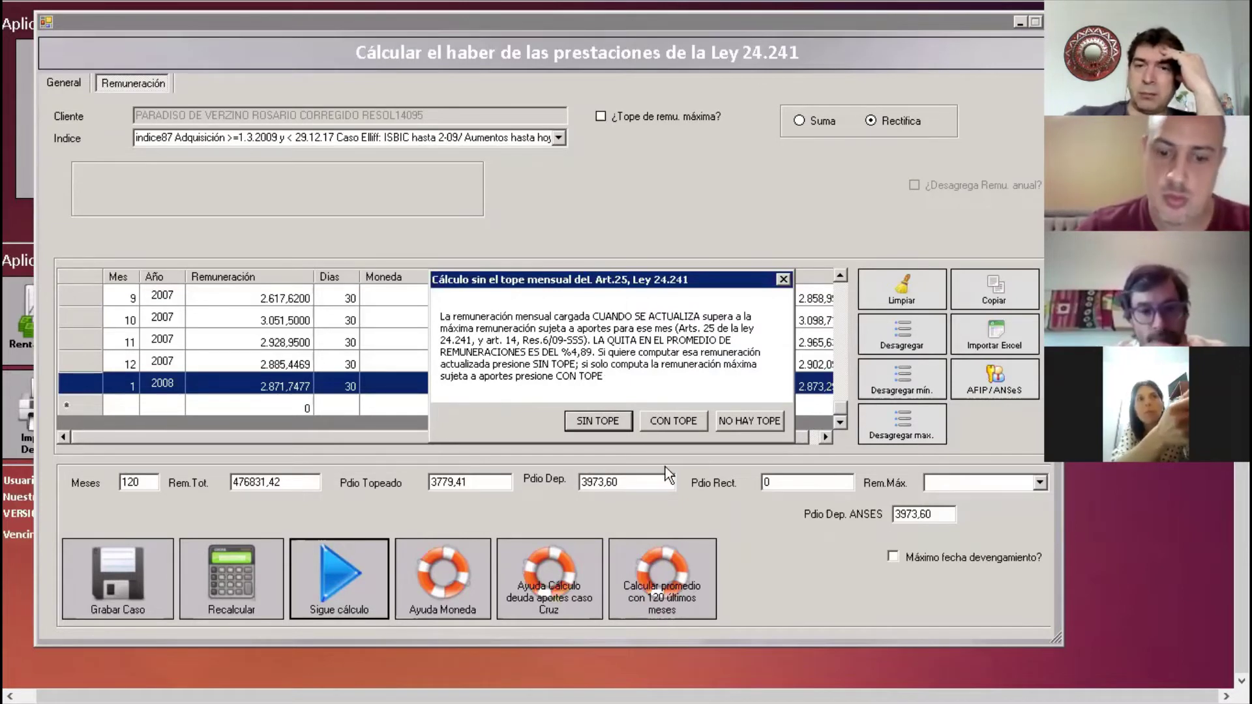
left_click(672, 420)
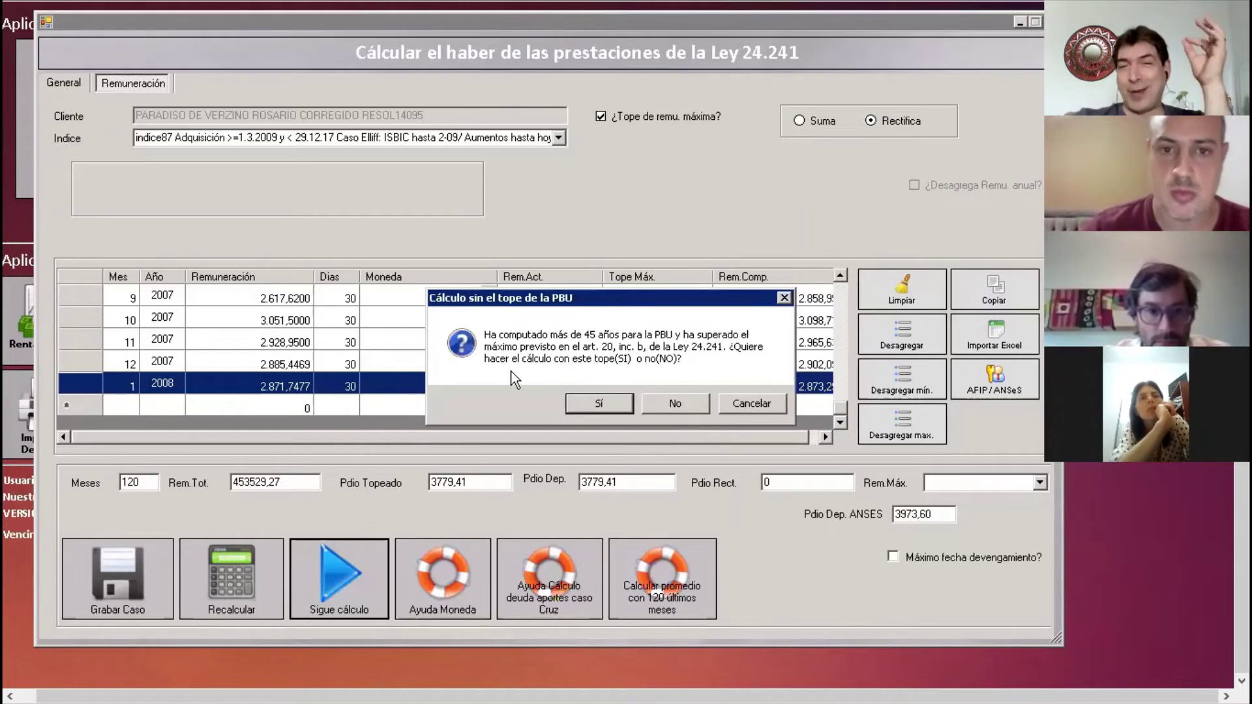
left_click(598, 404)
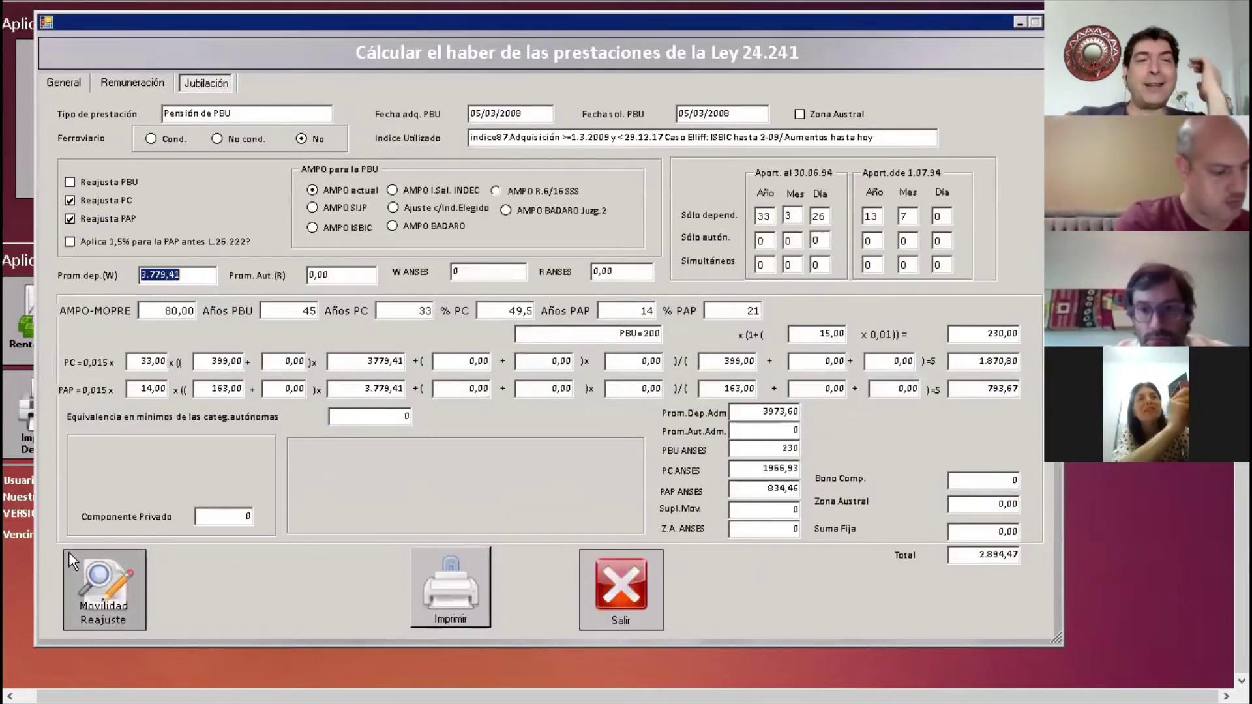
- Build the Reajuste readjustment grid from 3/2008 using Actualizar
left_click(69, 553)
left_click(508, 568)
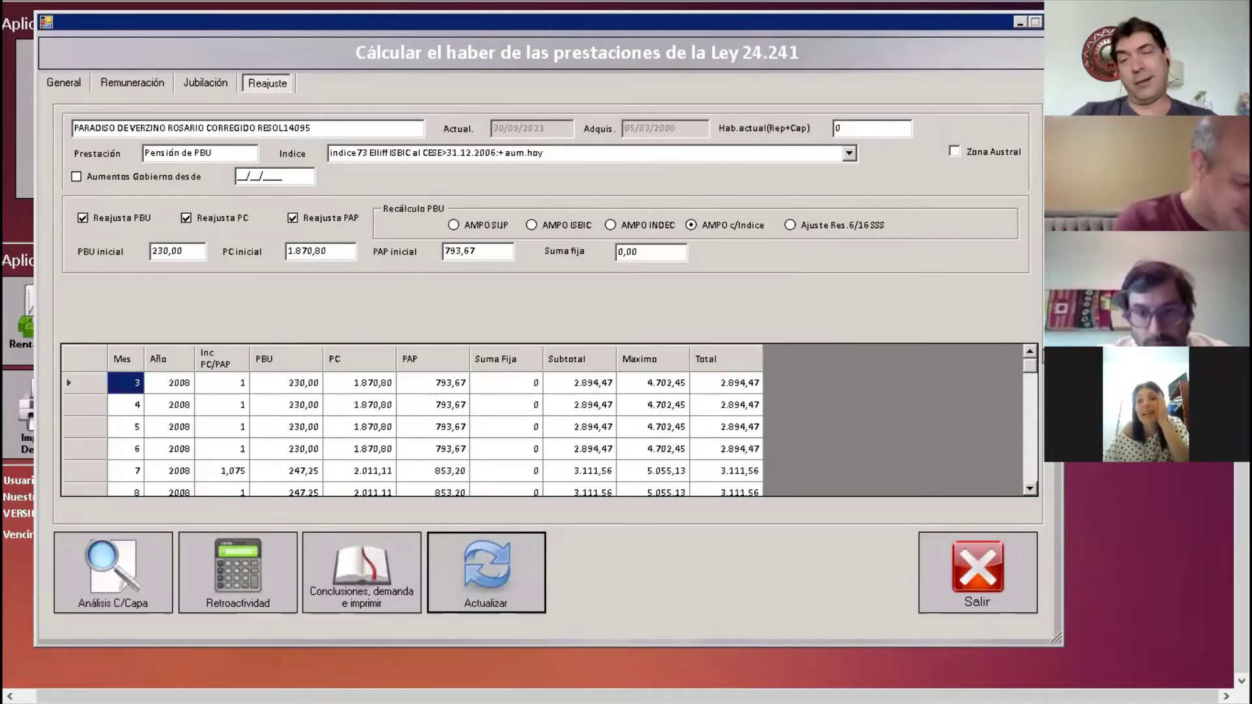
- Check the readjustment table through 9/2021 (76.550,29 total) and move on to the Percibido form
left_click_drag(1028, 373, 1030, 489)
left_click(1030, 488)
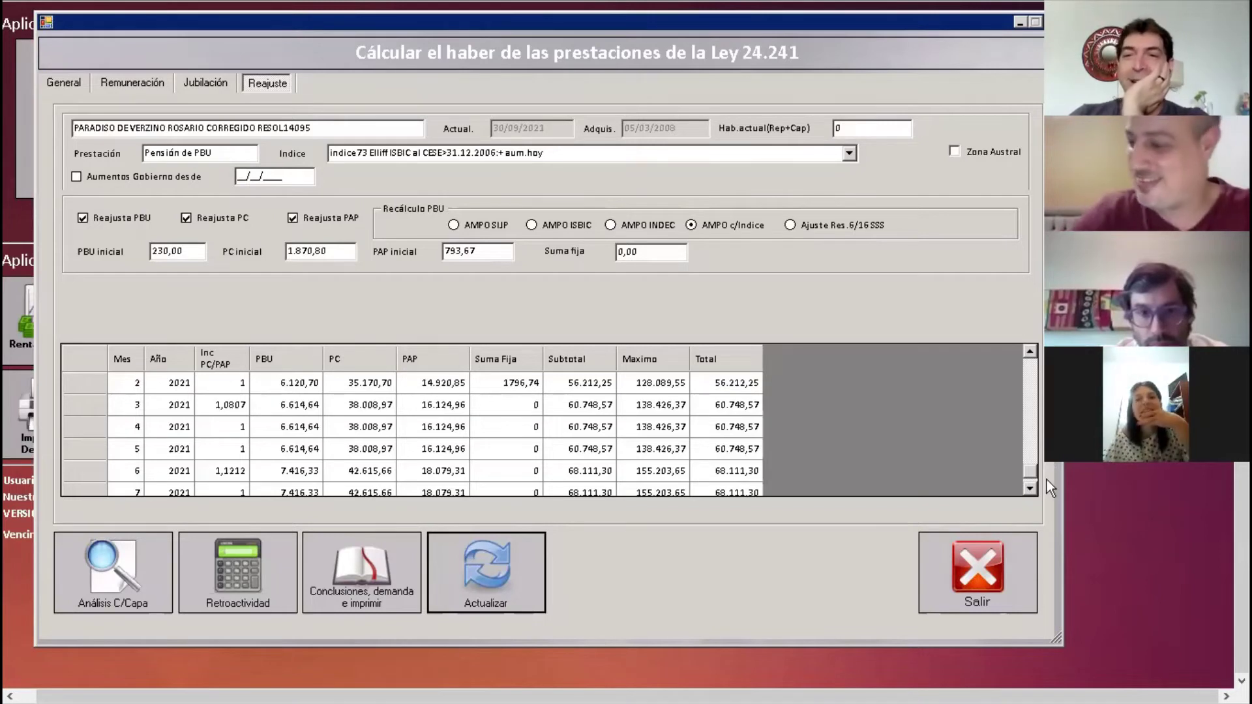
scroll(1047, 479, "down", 2)
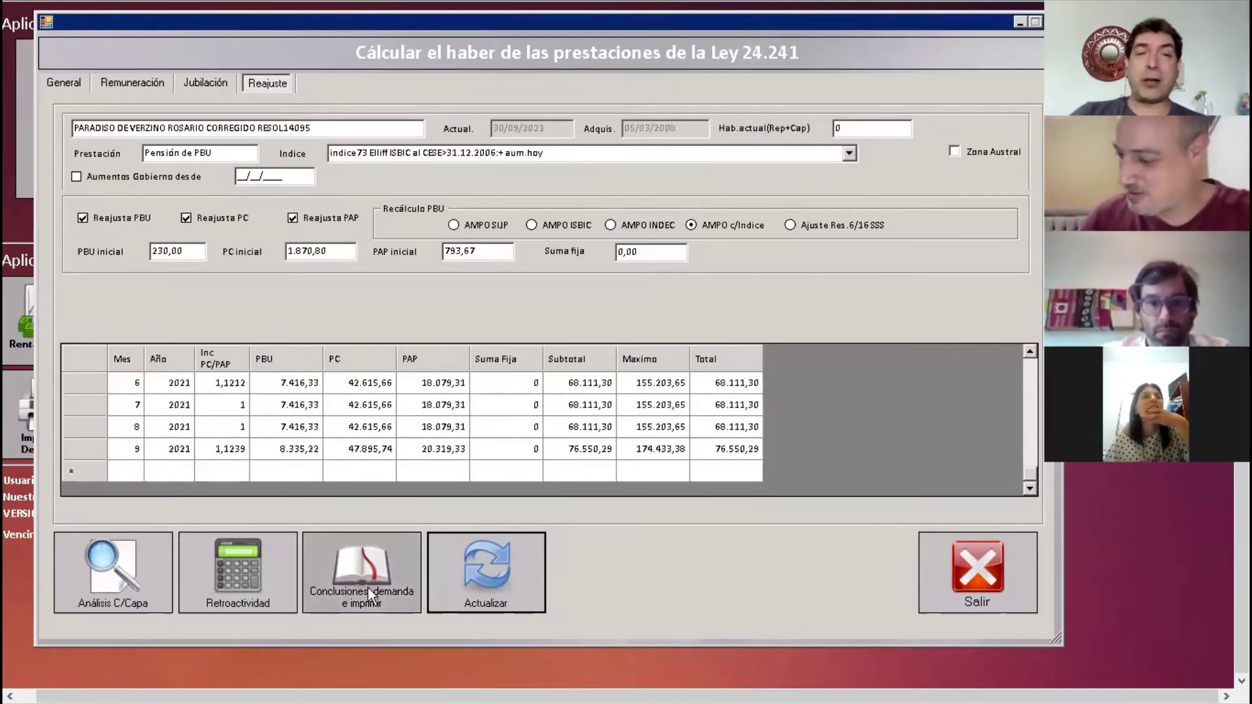
left_click(238, 577)
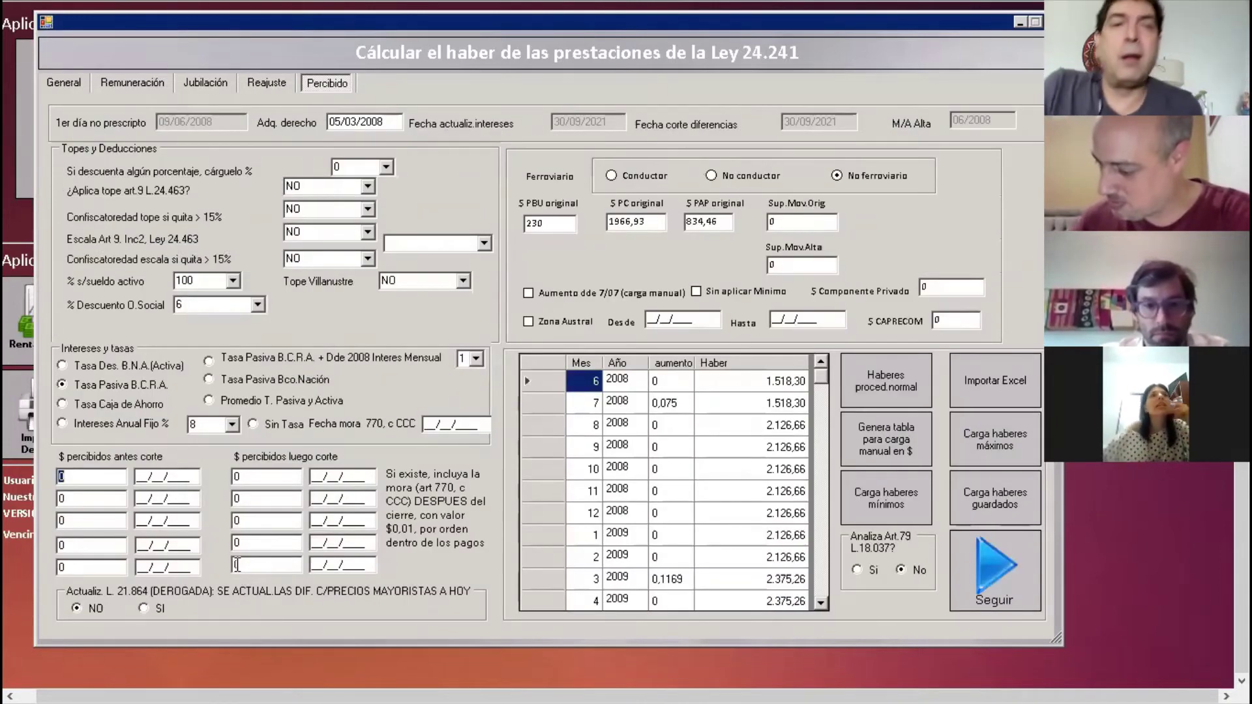
- Review the Reajuste and General tabs, then return to the Percibido table
left_click(267, 83)
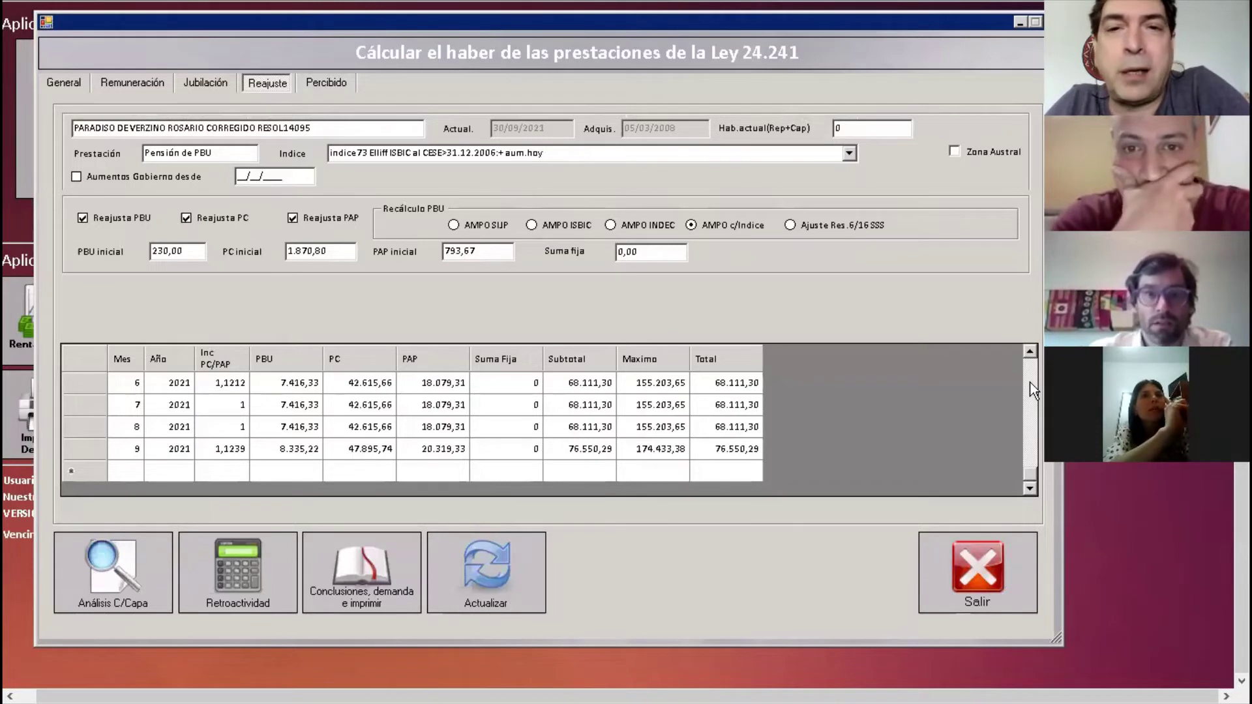
left_click(64, 82)
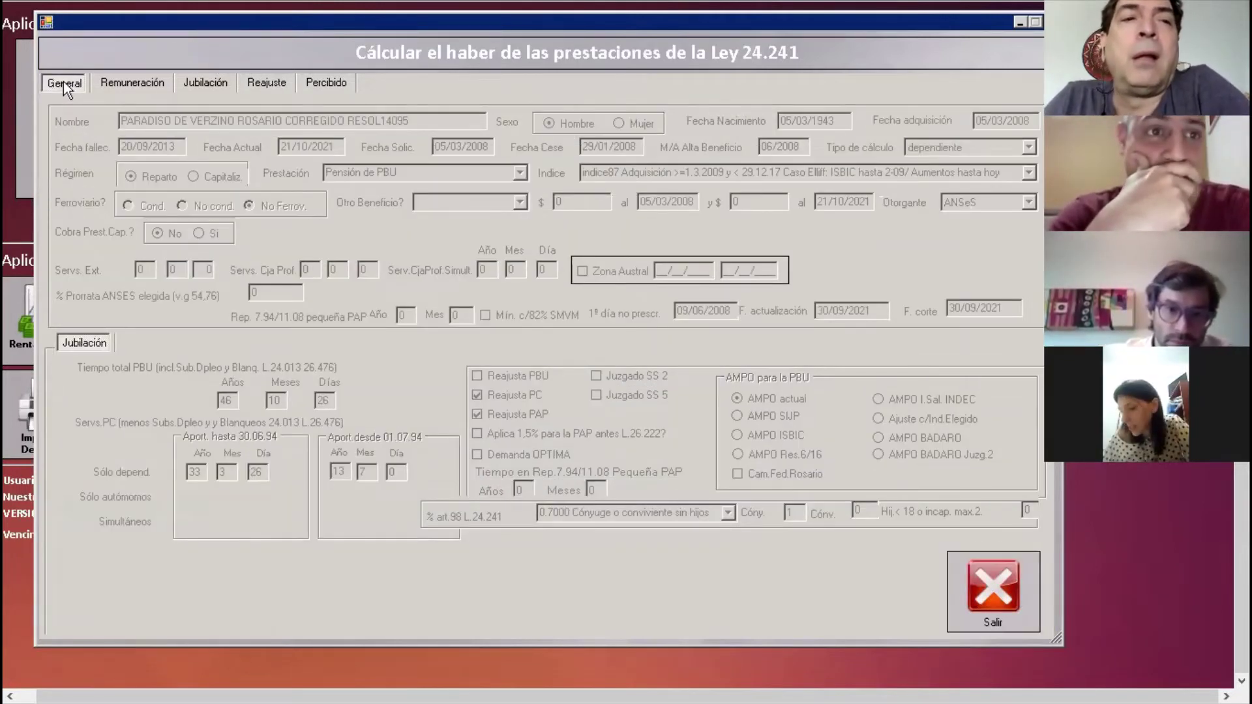
left_click(316, 81)
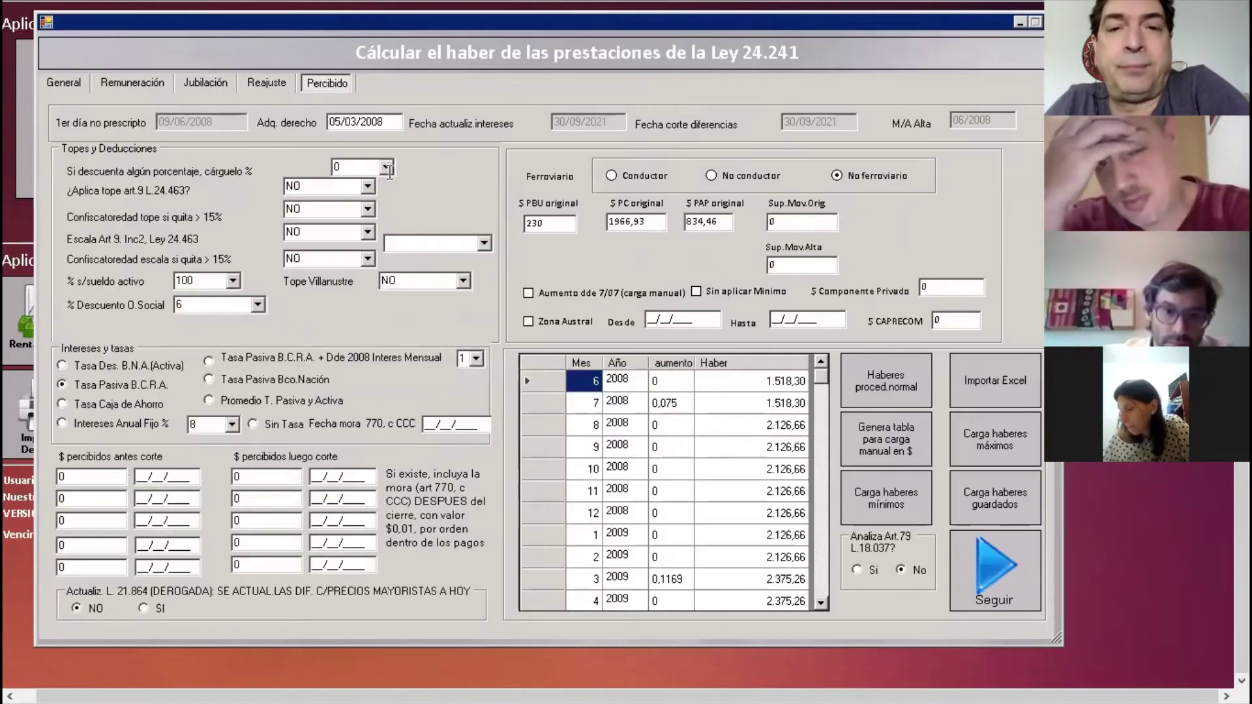
- Scroll the Percibido grid to 2013 and select the September 2013 Haber amount
scroll(823, 575, "down", 13)
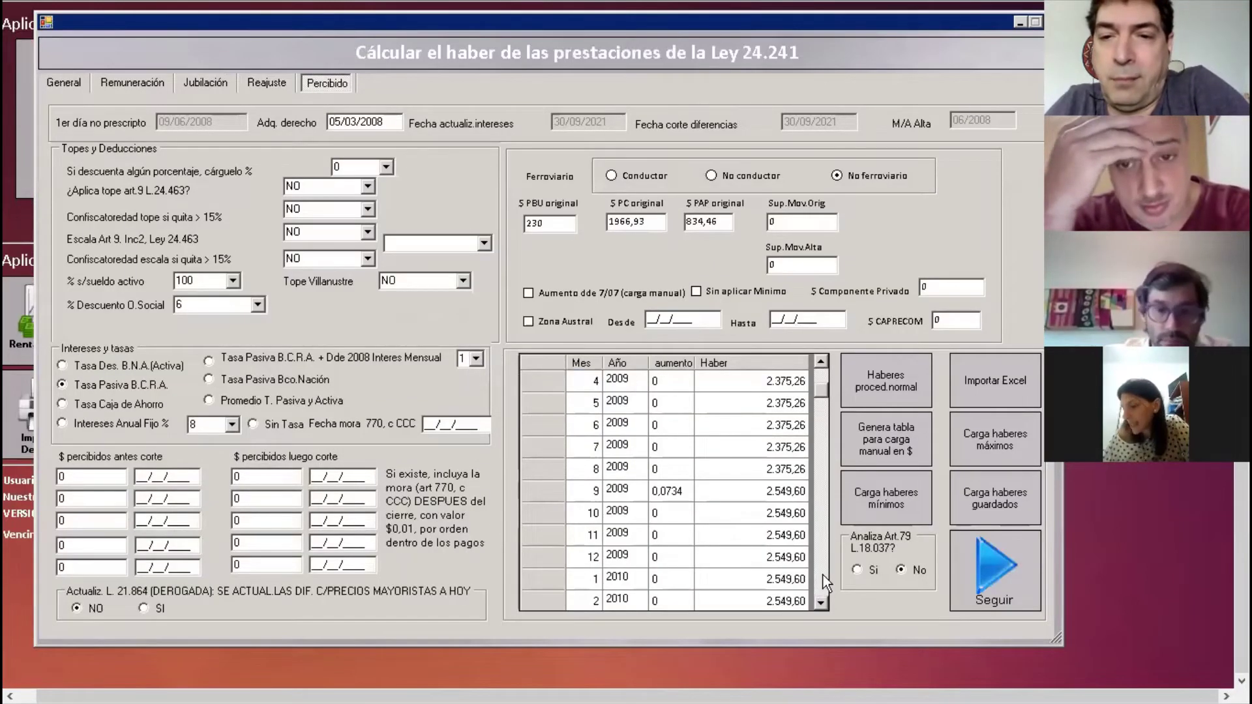
scroll(822, 575, "down", 7)
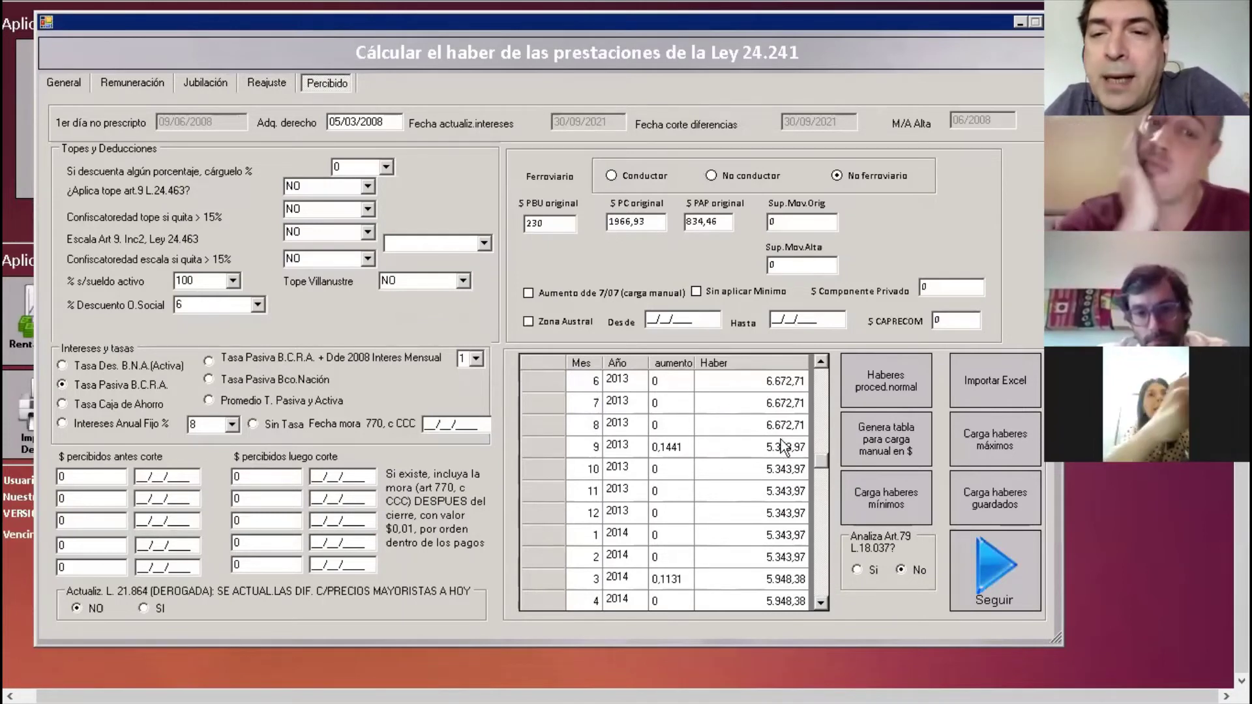
left_click(779, 427)
left_click(780, 448)
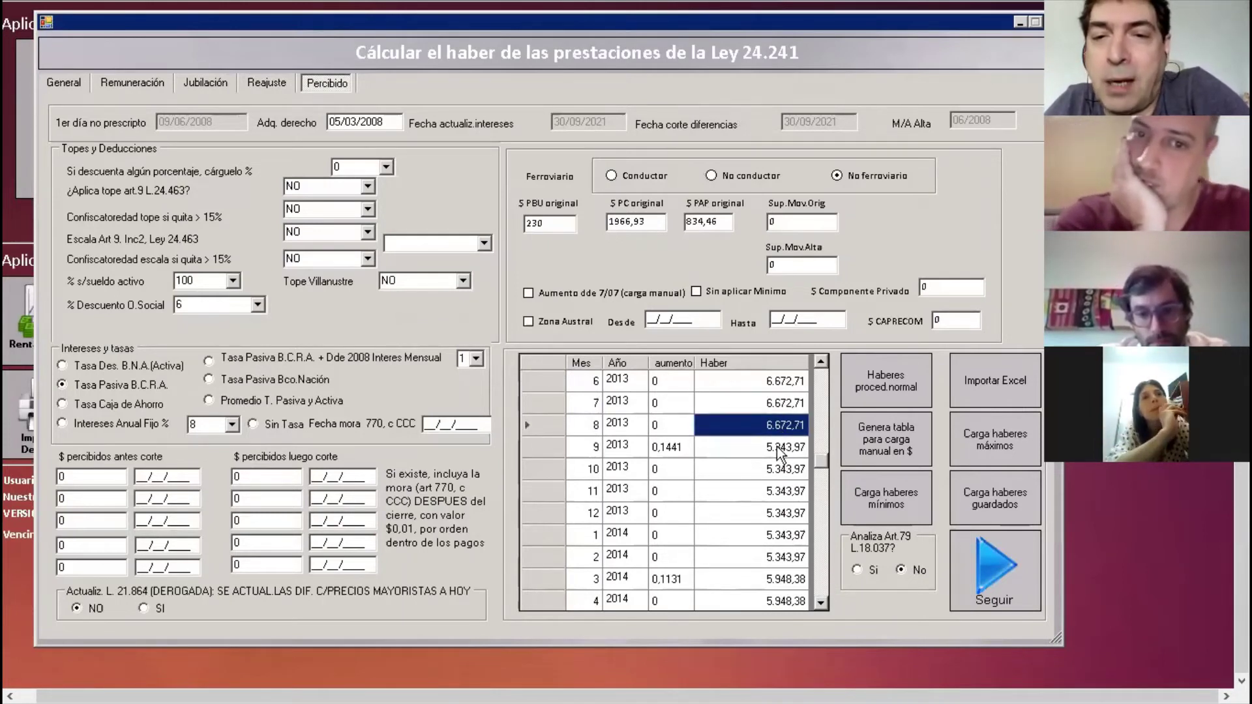
key("Down")
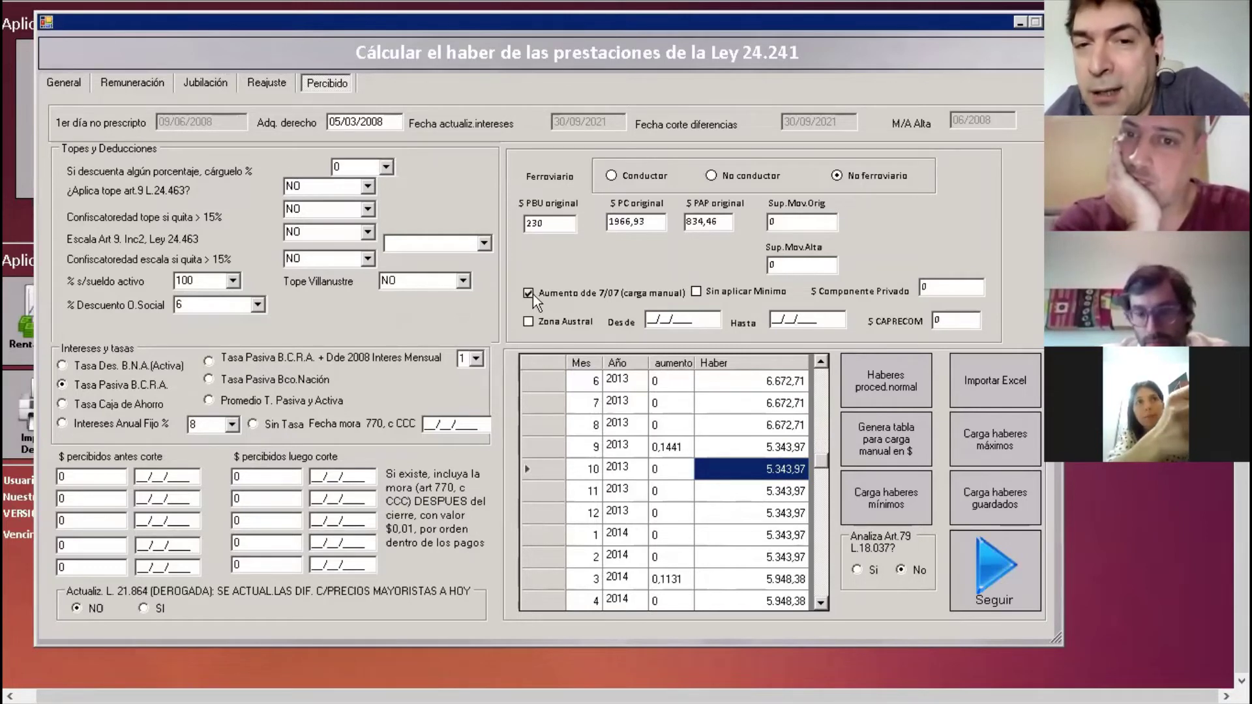
left_click(780, 447)
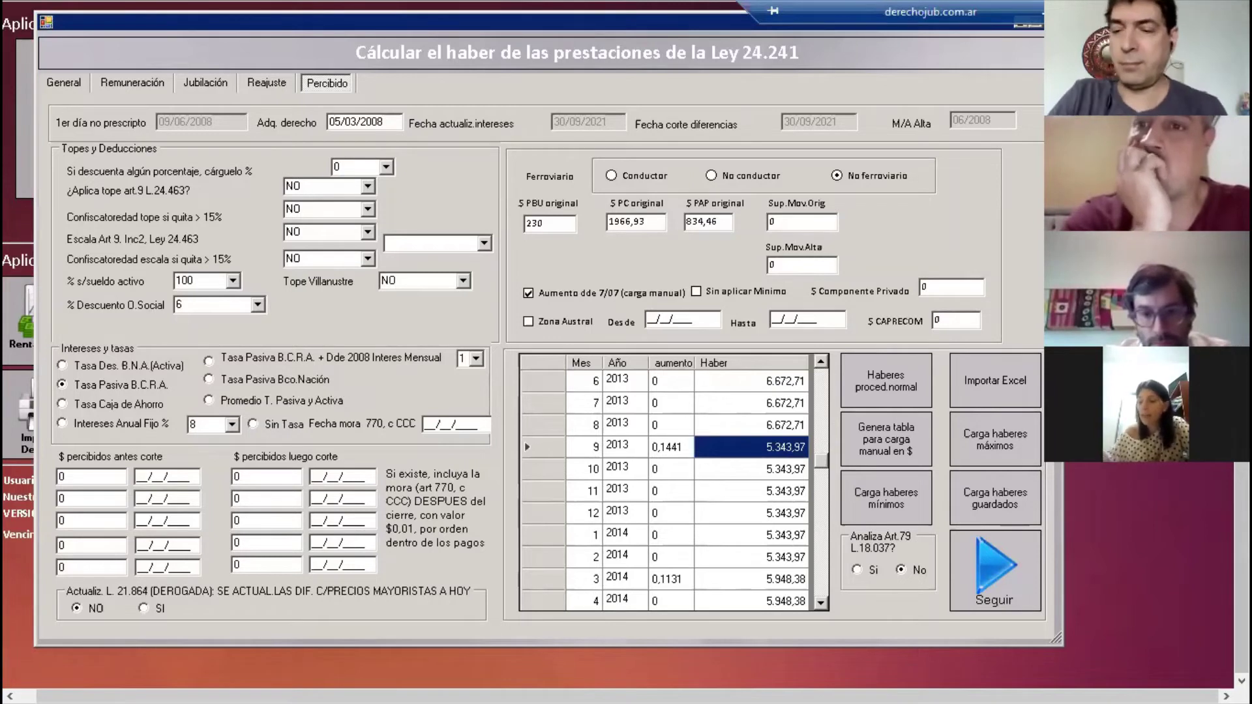
- Change the September 2013 Haber to 3.740,77
key("BackSpace")
type("3.740")
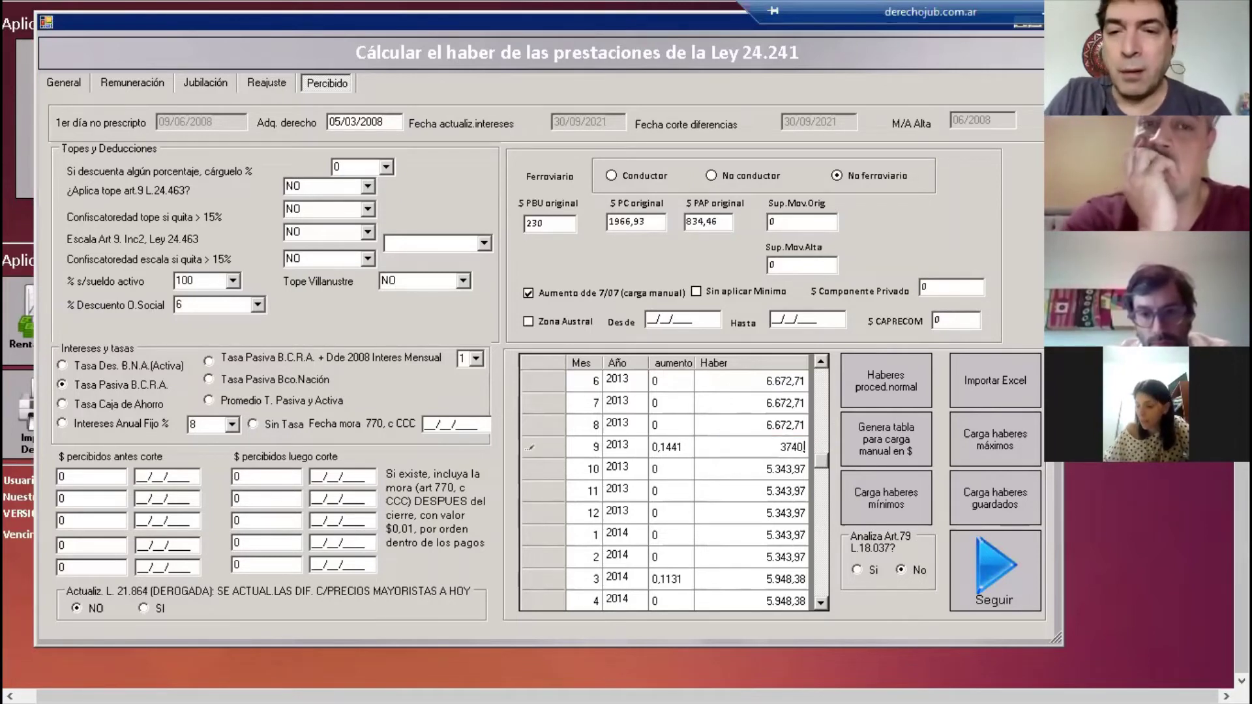
type(",77")
key("Return")
- Step down the Haber grid from November 2013 to December 2017, recalculating each month
left_click(625, 489)
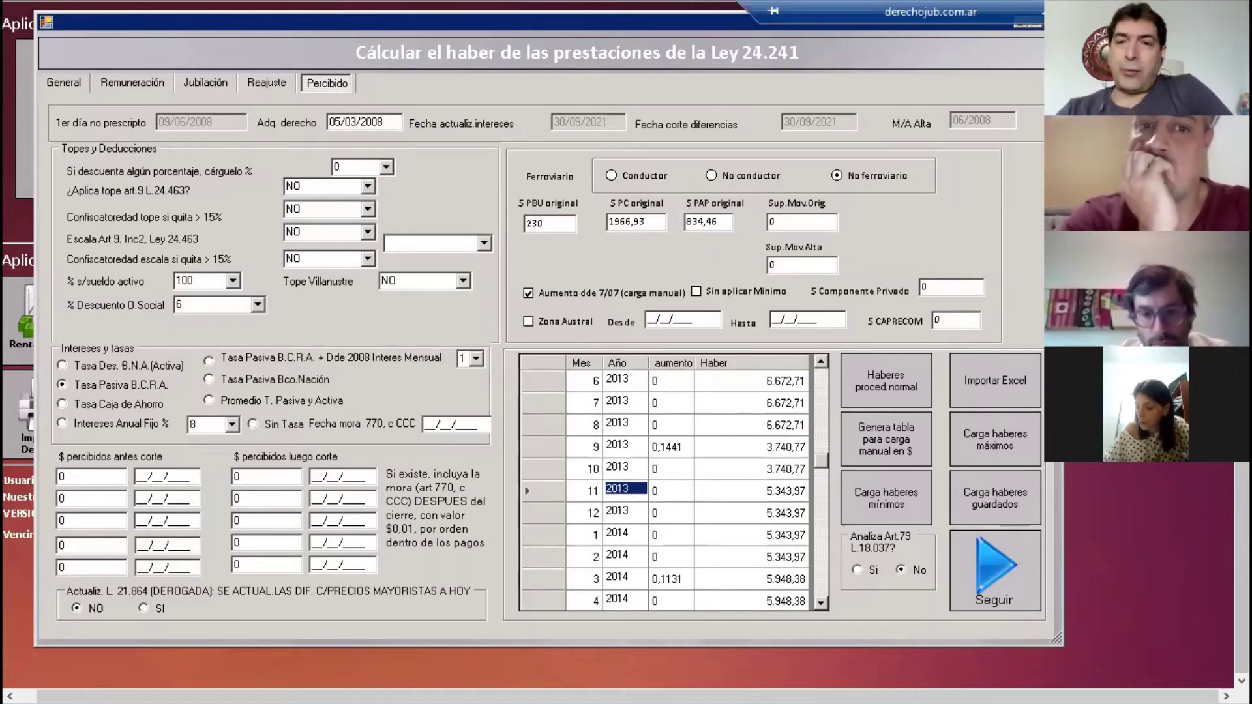
key("Down")
key("Down")
key("Down")
key("Down")
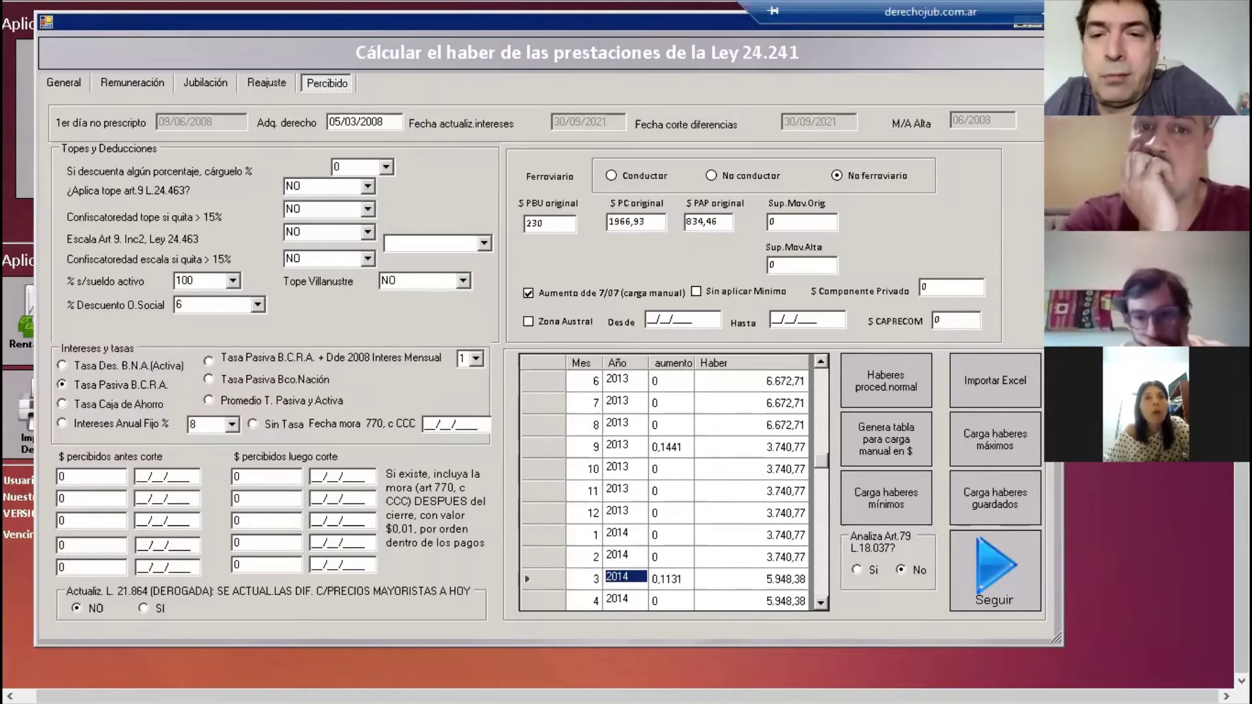
key("Down")
key("Down")
key("Down")
key("Down")
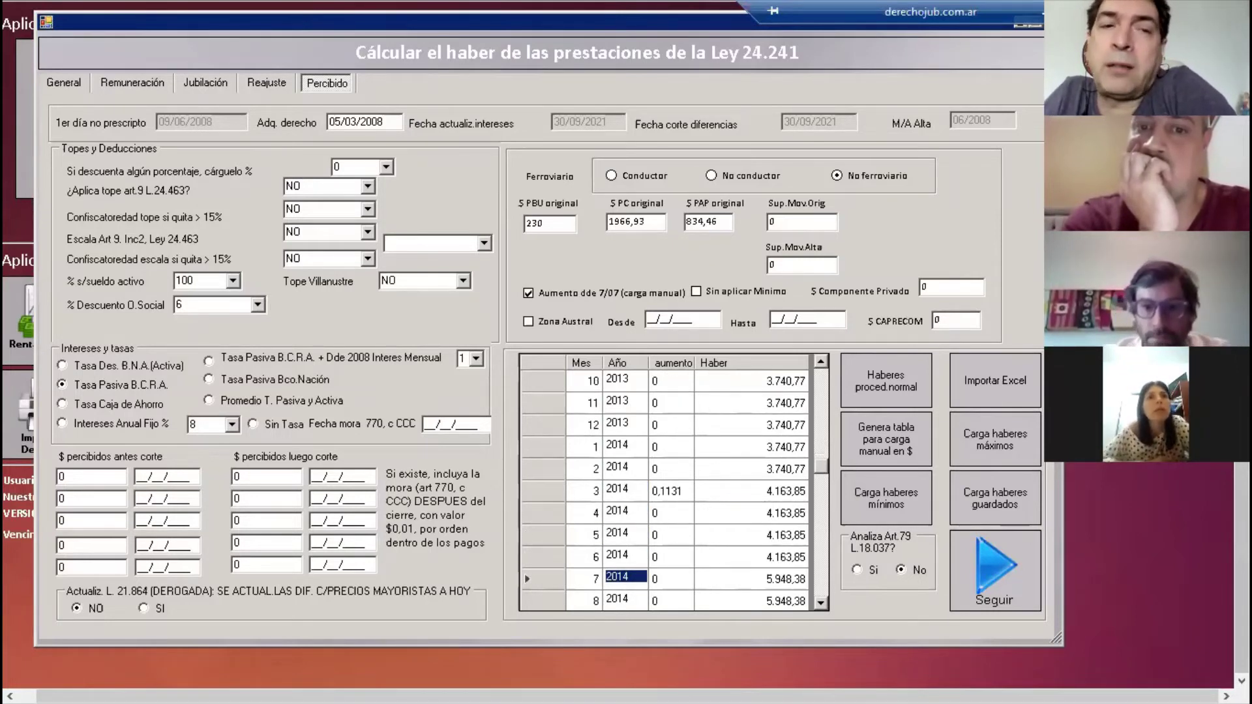
key("Down")
key("Down")
key("Down")
key("Down")
key("Down")
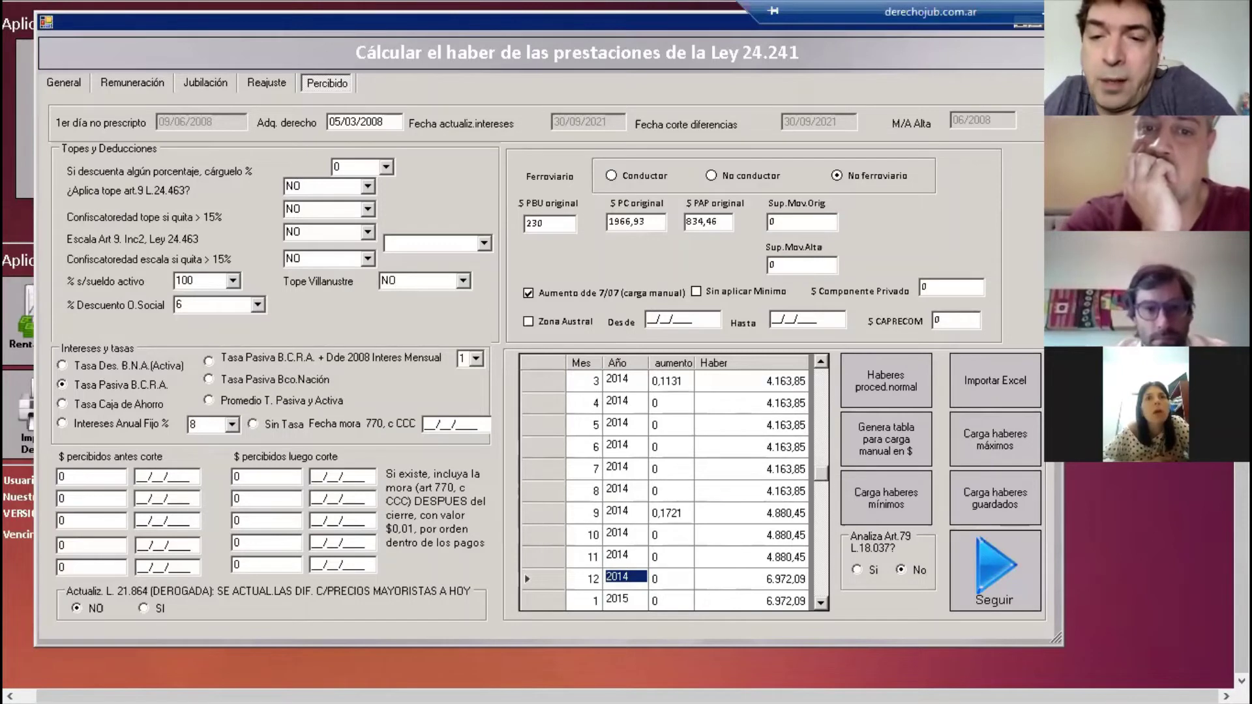
key("Down")
key("Down")
key("Down")
key("Down")
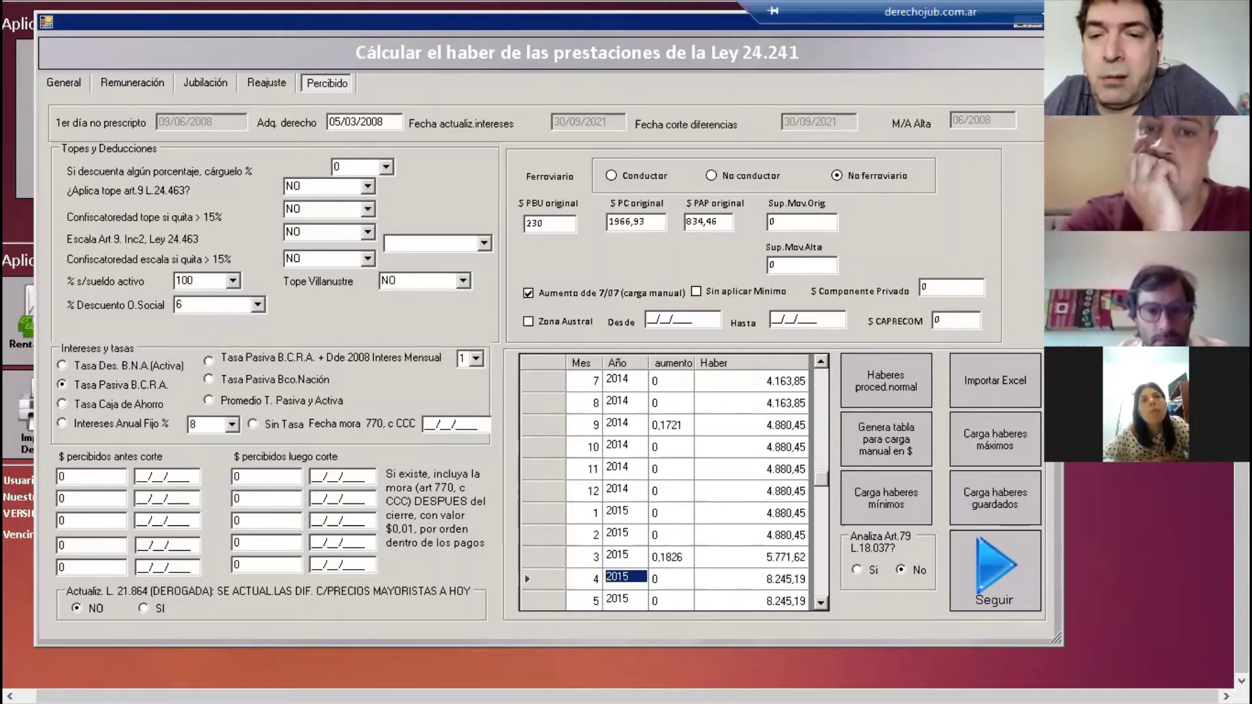
key("Down")
key("Down")
key("Down")
key("Down")
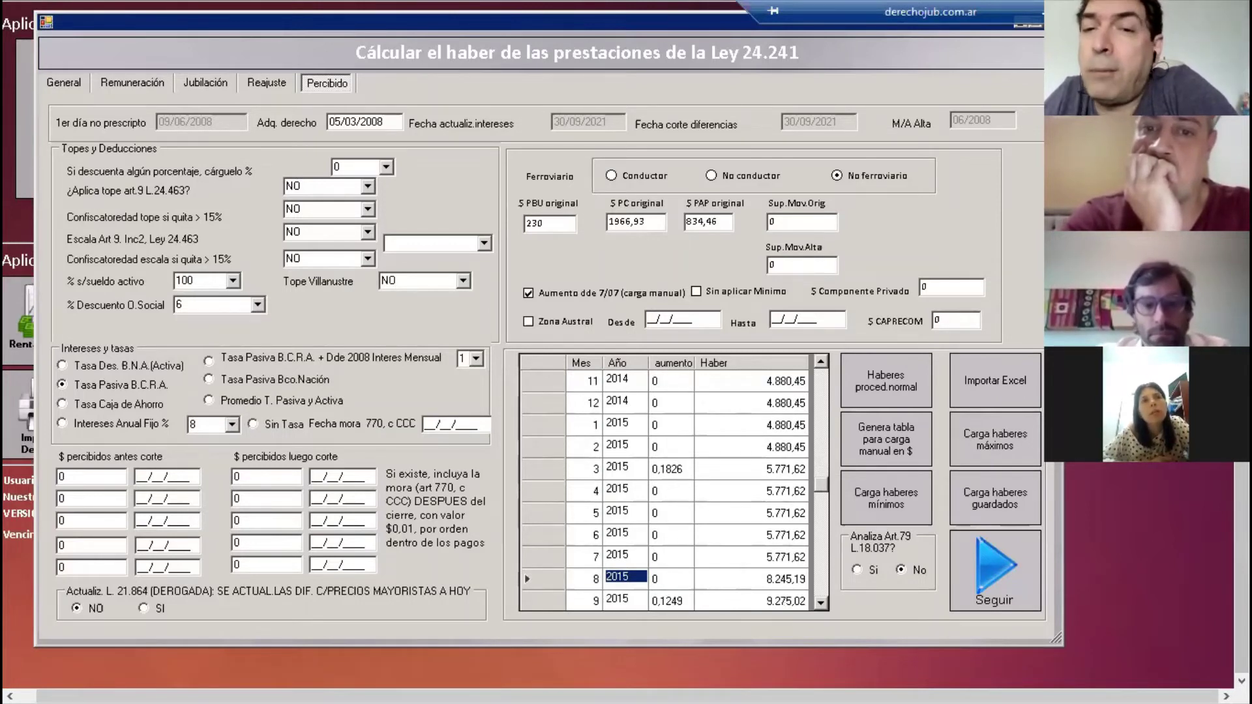
key("Down")
key("Down")
key("Down")
key("Down")
key("Down")
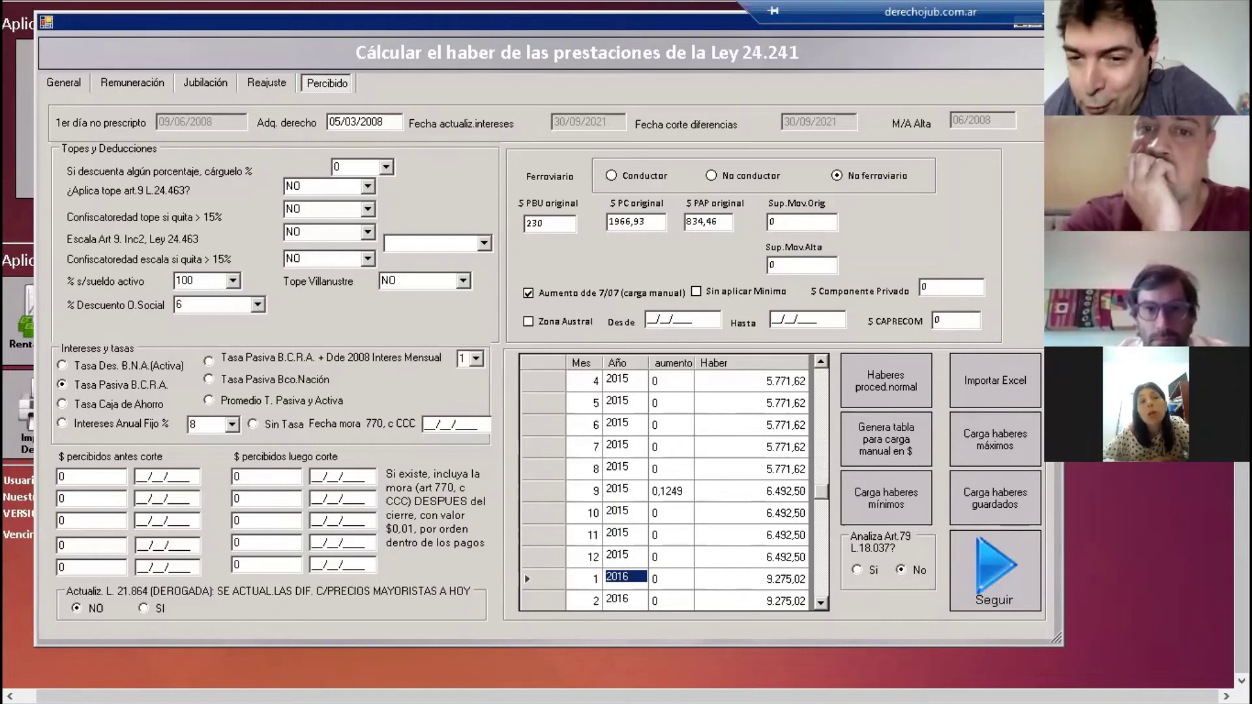
key("Down")
key("Down")
key("Down")
key("Down")
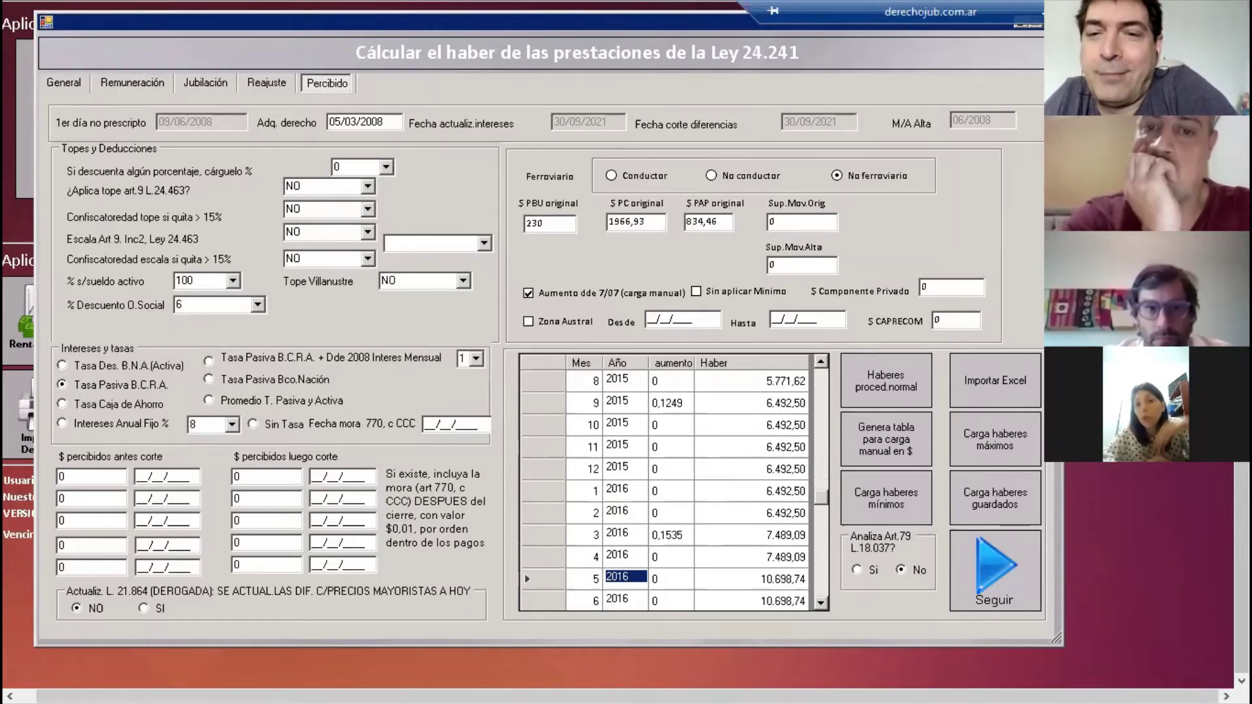
key("Down")
key("Down")
key("Down")
key("Down")
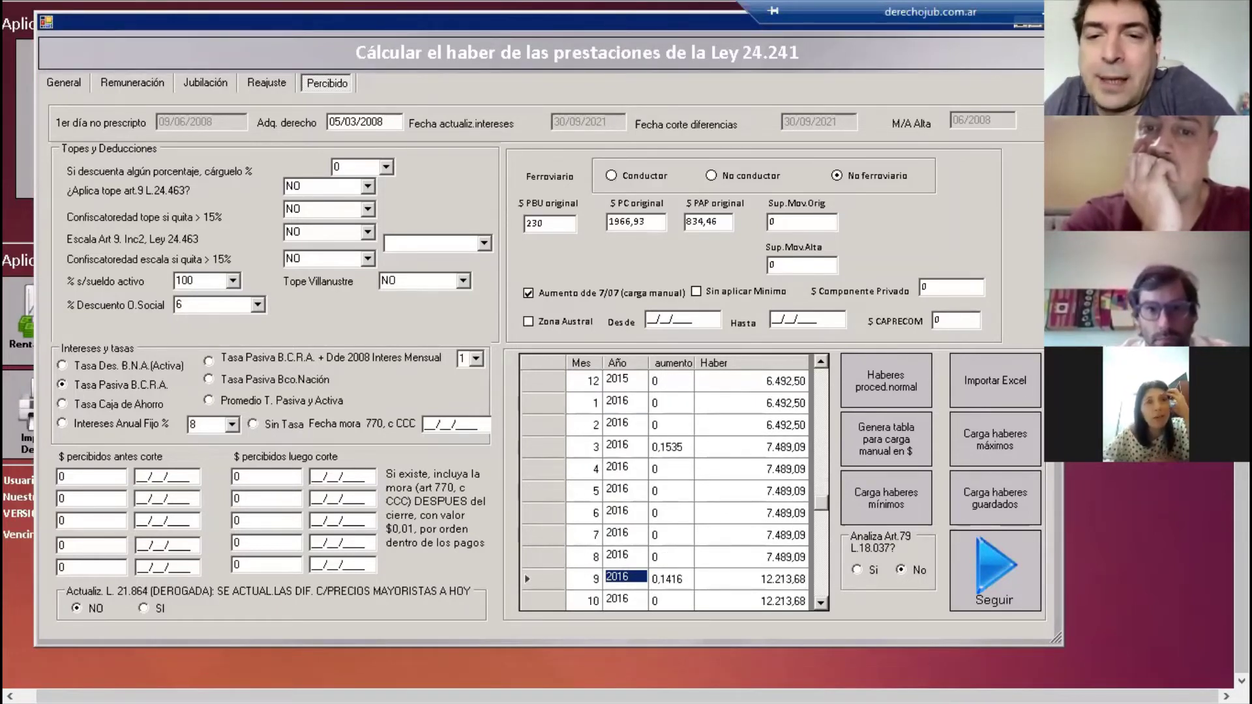
key("Down")
key("Down")
key("Down")
key("Down")
key("Down")
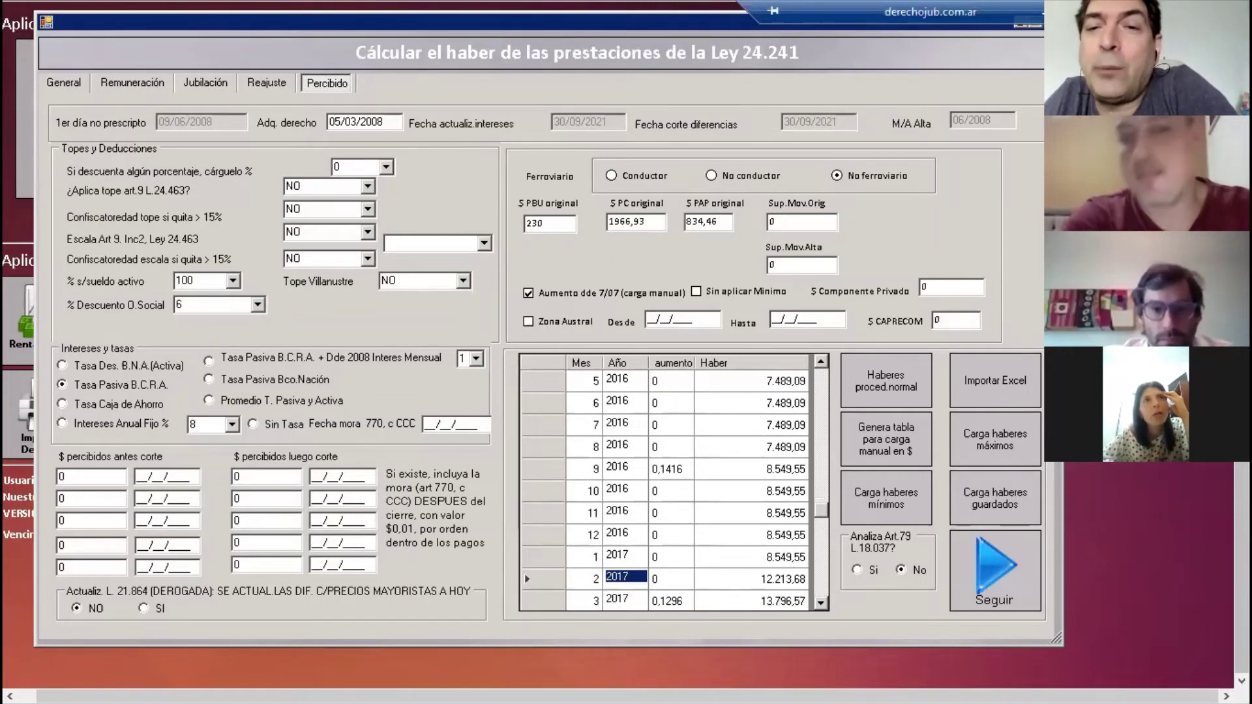
key("Down")
key("Down")
key("Down")
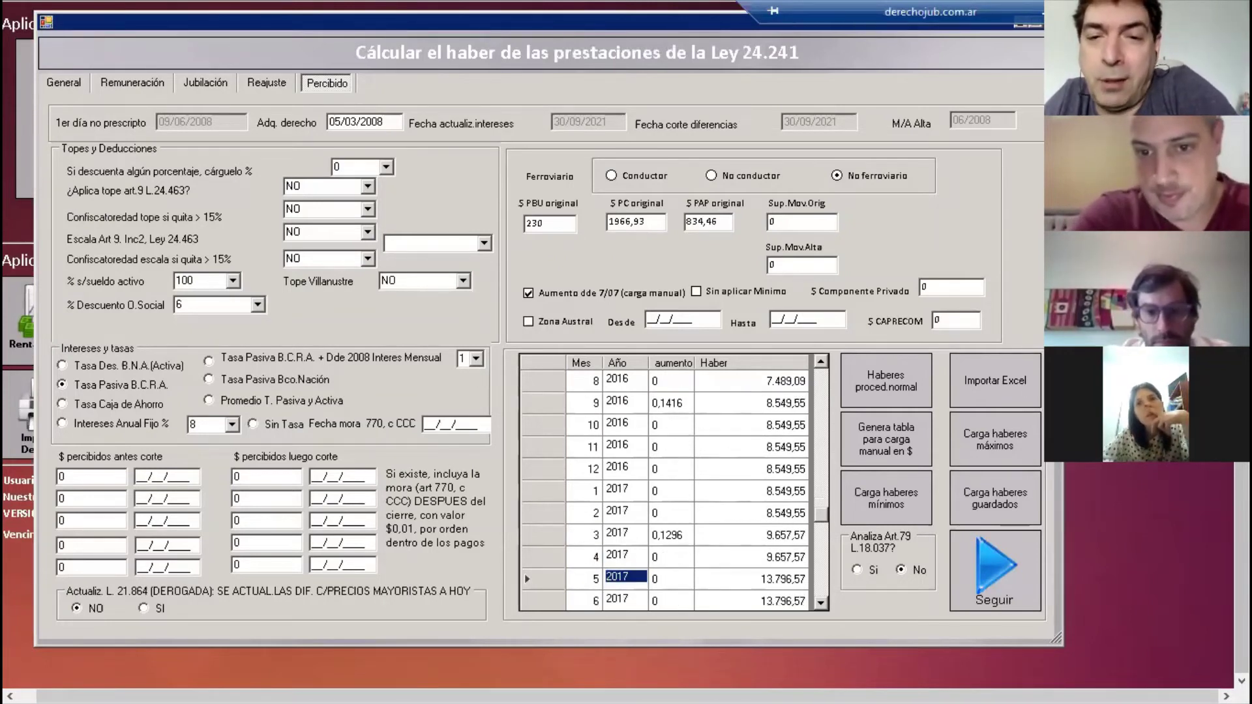
key("Down")
key("Down")
key("Down")
key("Down")
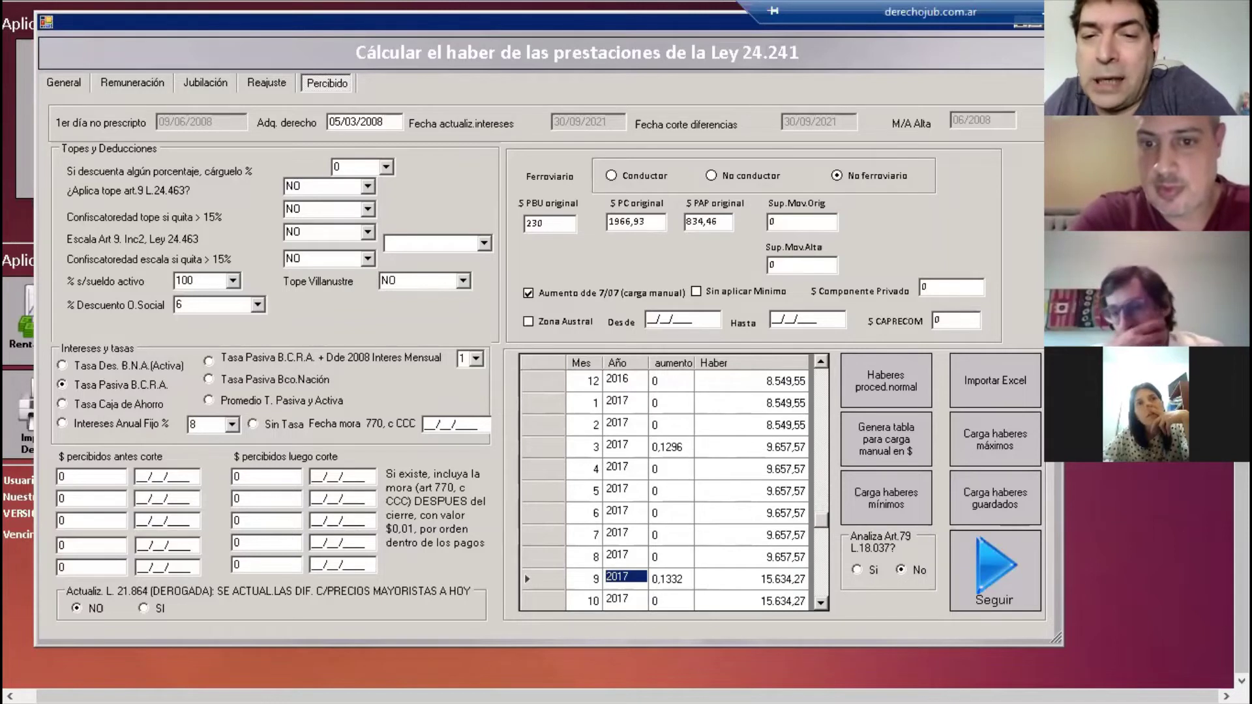
key("Down")
key("Right")
key("Right")
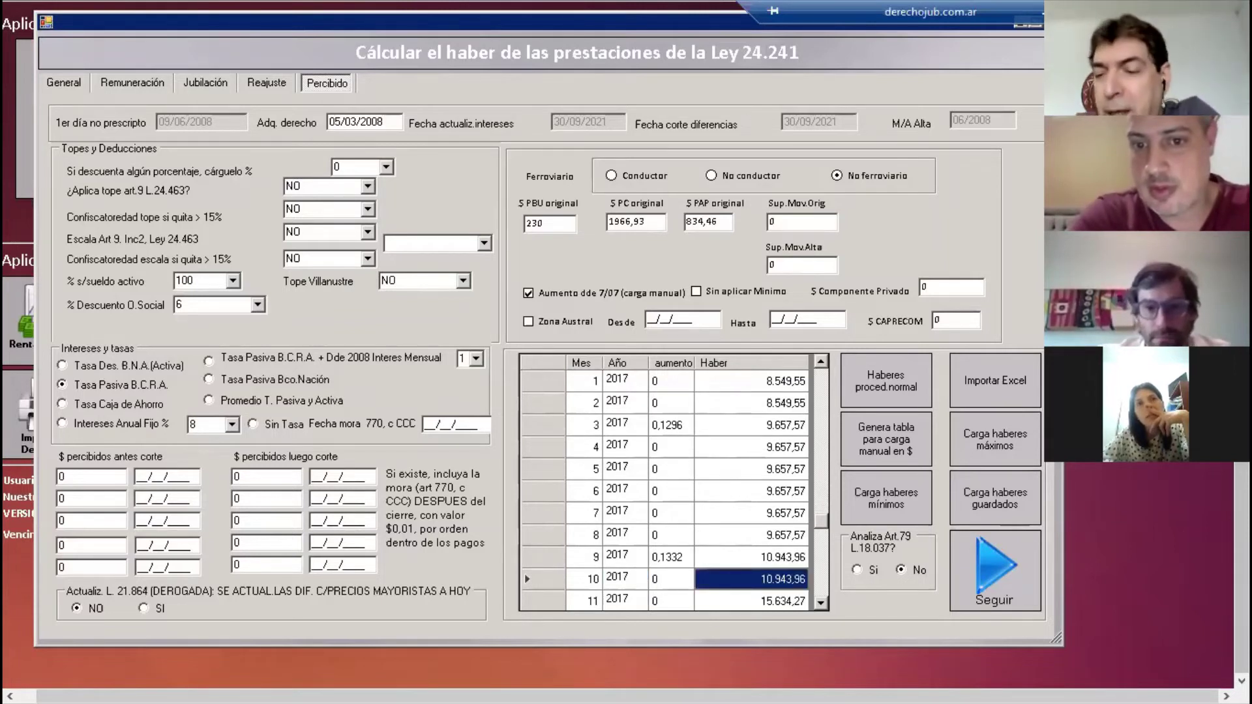
key("Down")
key("Left")
key("Left")
key("Left")
key("Right")
key("Down")
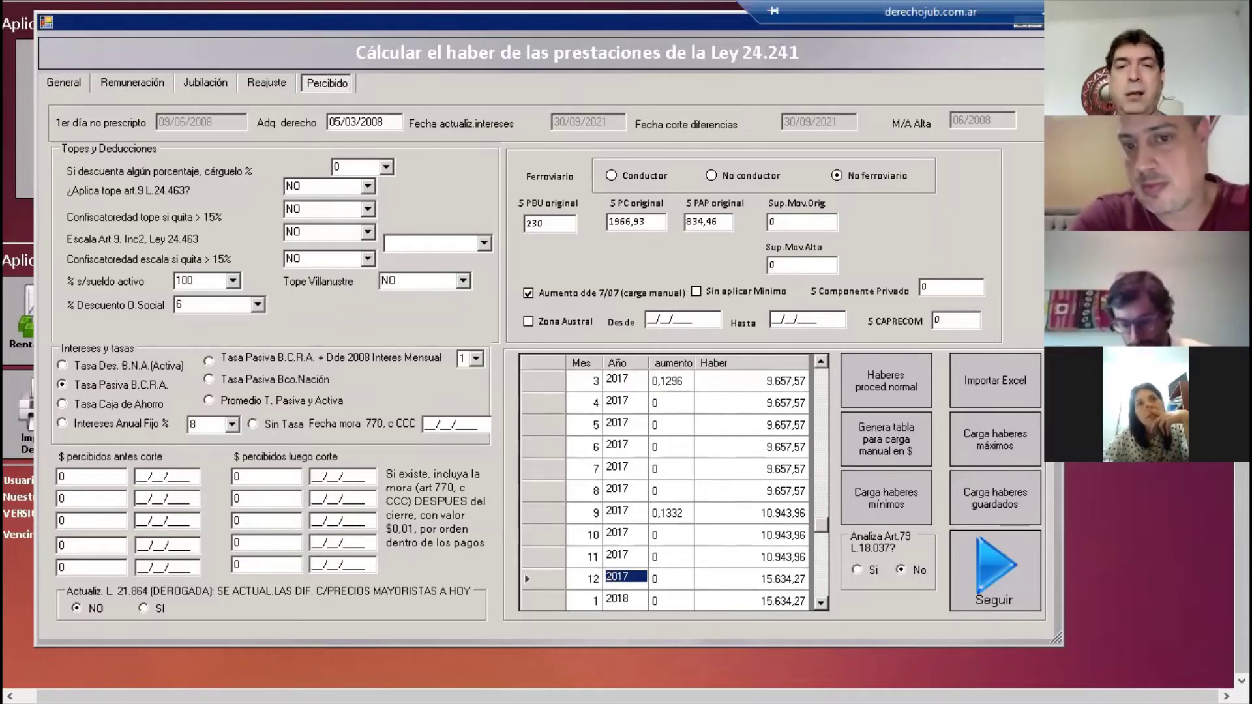
- Continue stepping down the Haber grid from 2018 through June 2021
key("Down")
key("Down")
key("Down")
key("Down")
key("Down")
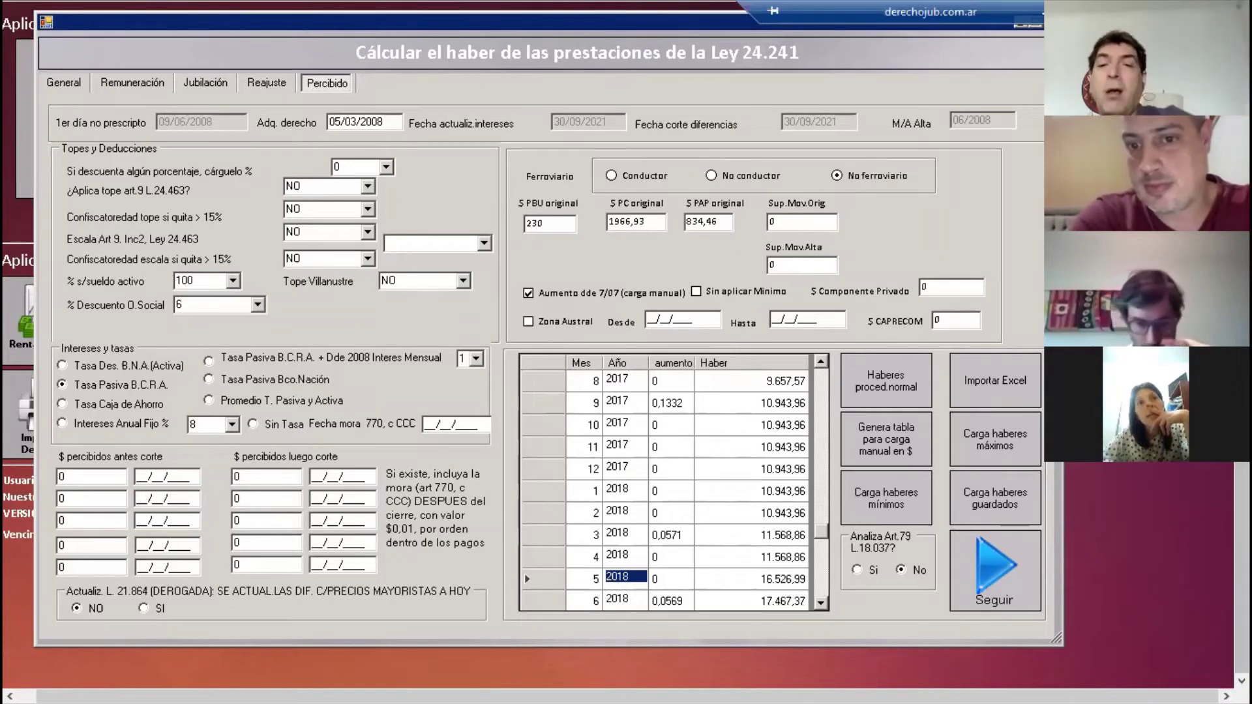
key("Down")
key("Down")
key("Down")
key("Down")
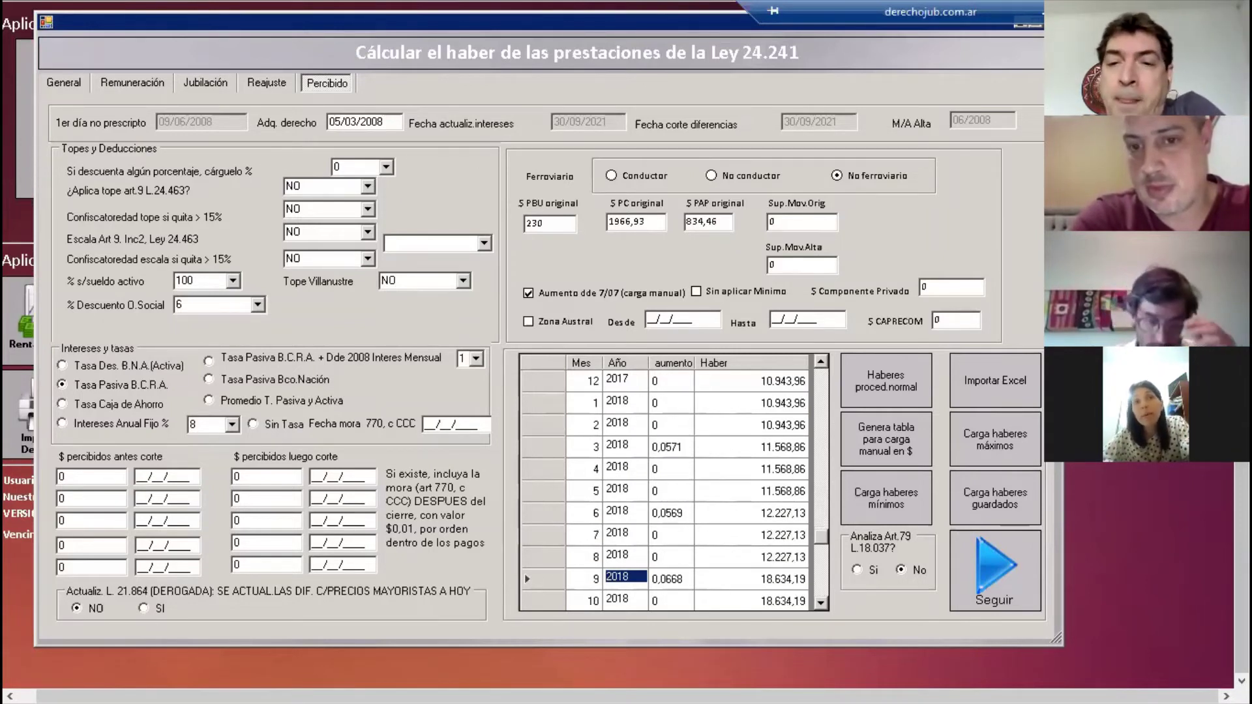
key("Down")
key("Down")
key("Down")
key("Down")
key("Down")
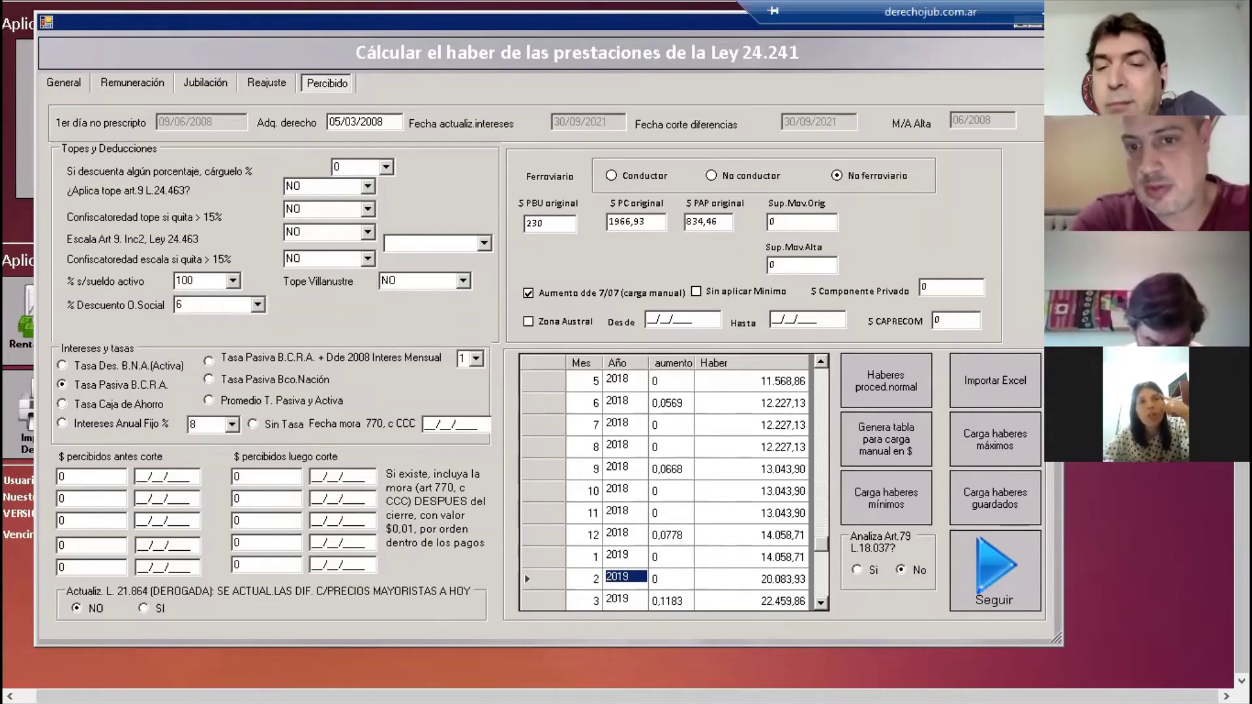
key("Down")
key("Down")
key("Down")
key("Right")
key("Right")
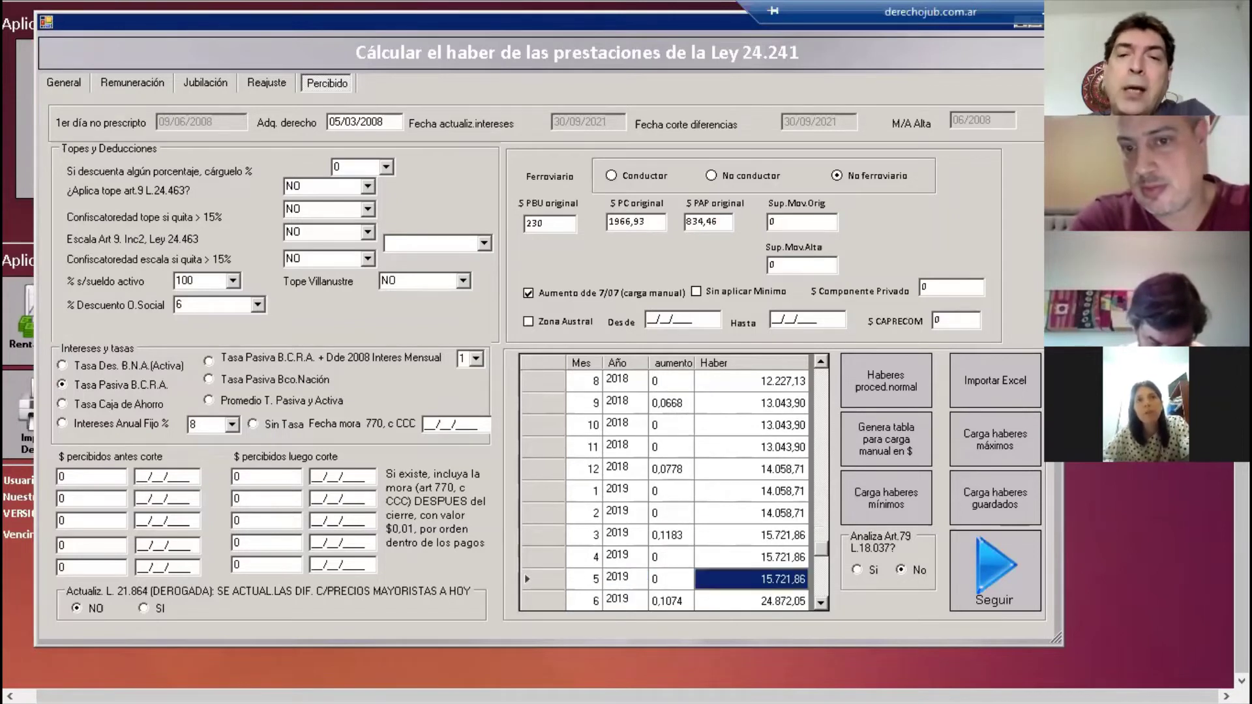
key("Left")
key("Left")
key("Left")
key("Right")
key("Down")
key("Down")
key("Down")
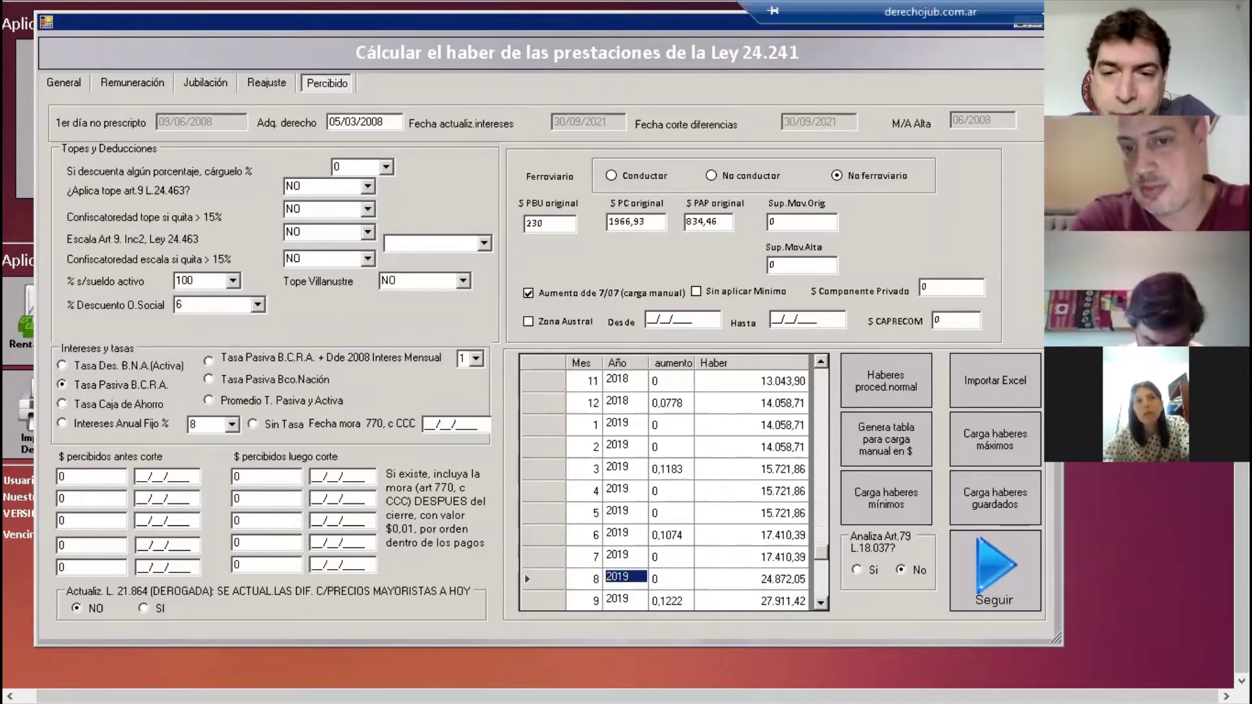
key("Down")
key("Down")
key("Down")
key("Down")
key("Down")
key("Down")
key("Down")
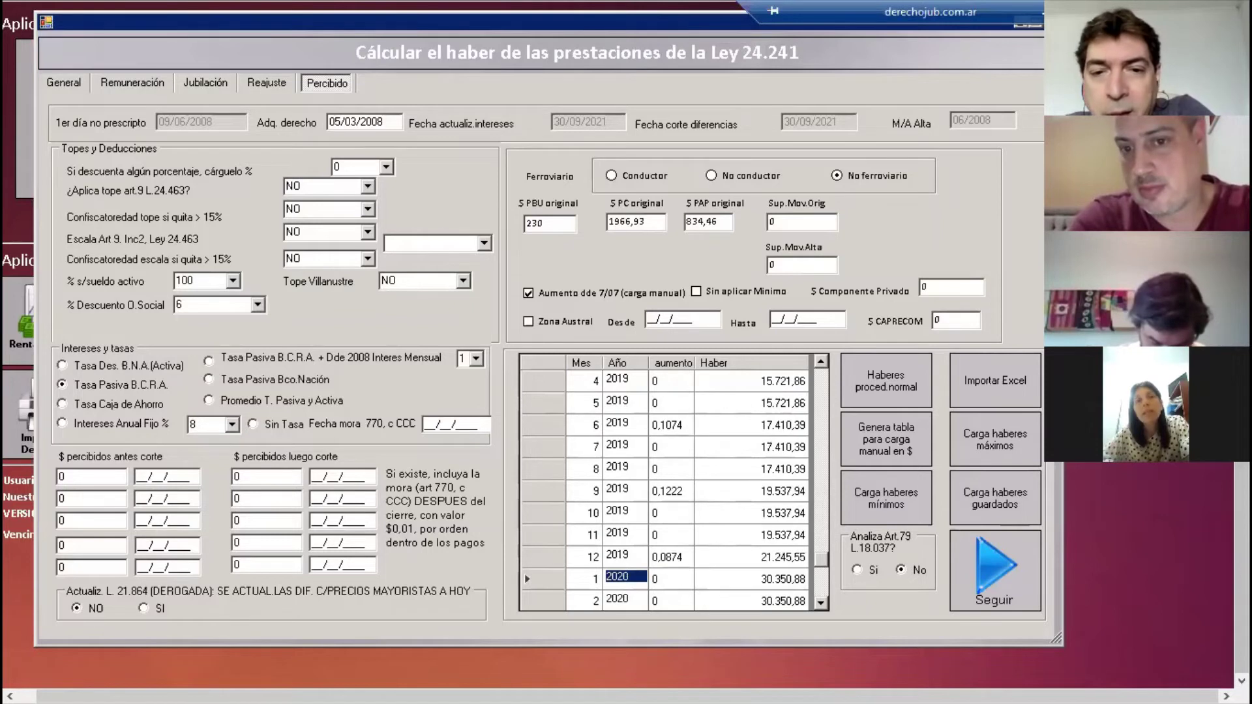
key("Down")
key("Down")
key("Down")
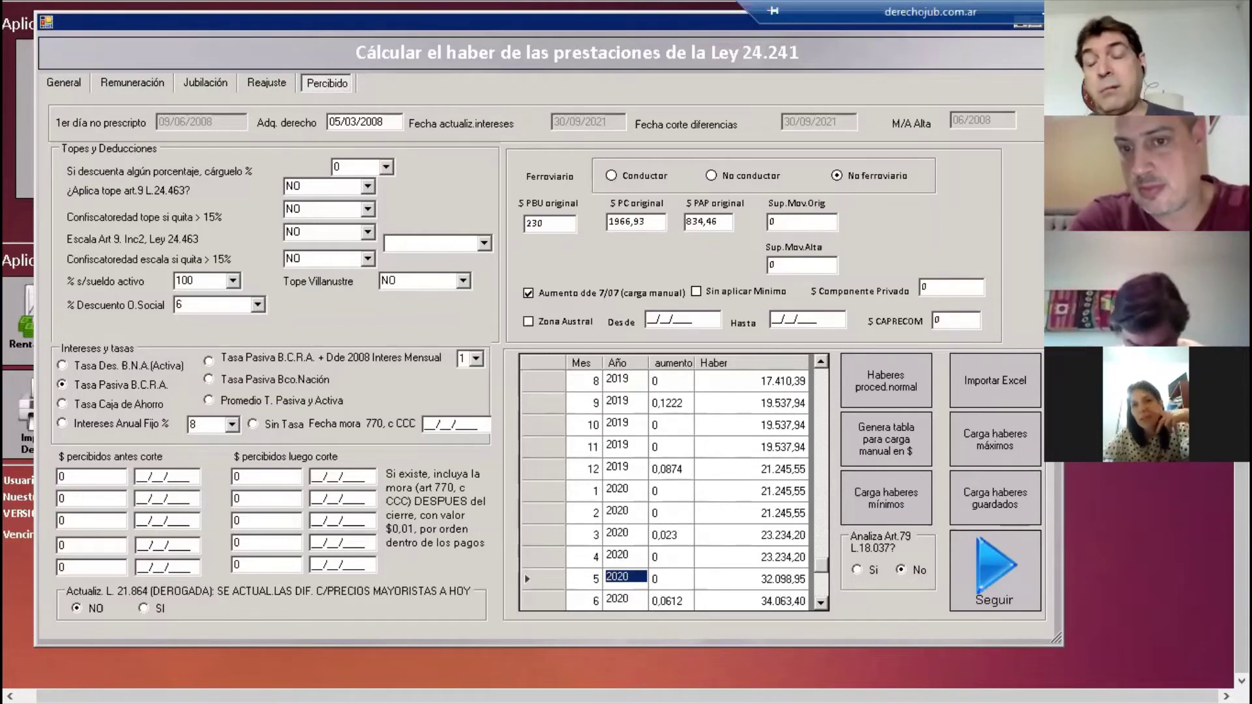
key("Down")
key("Down")
key("Down")
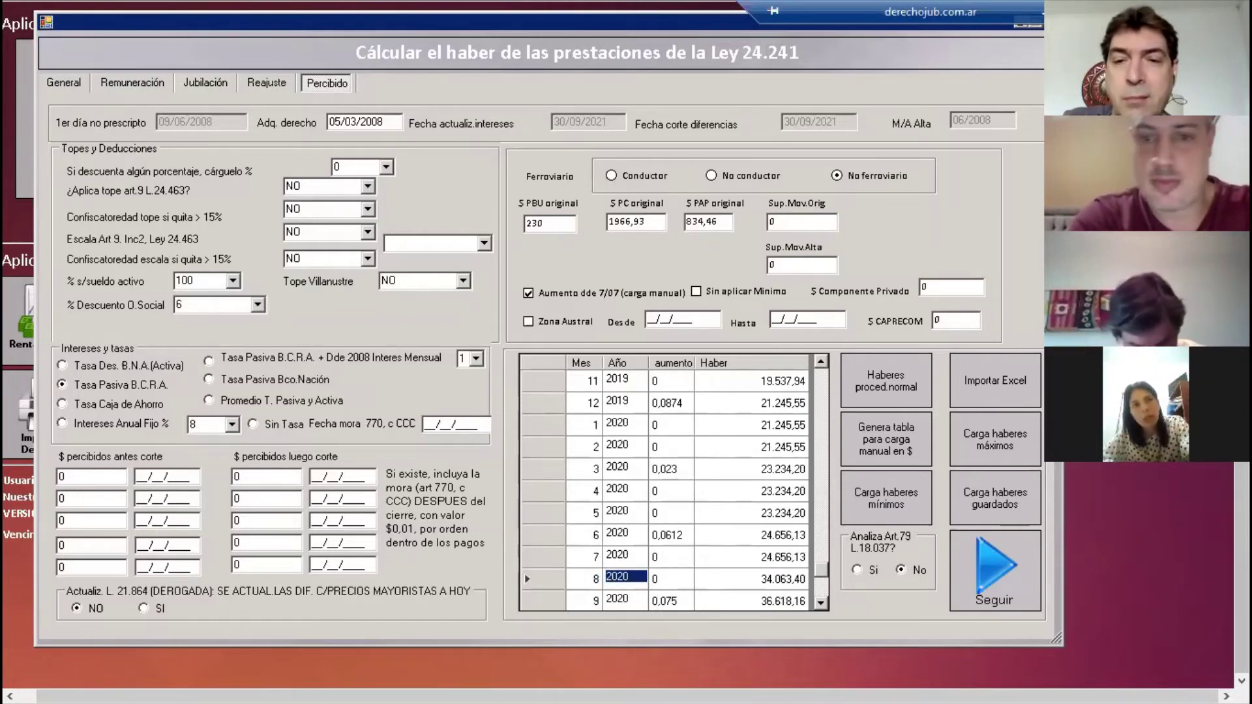
key("Down")
key("Down")
key("Down")
key("Down")
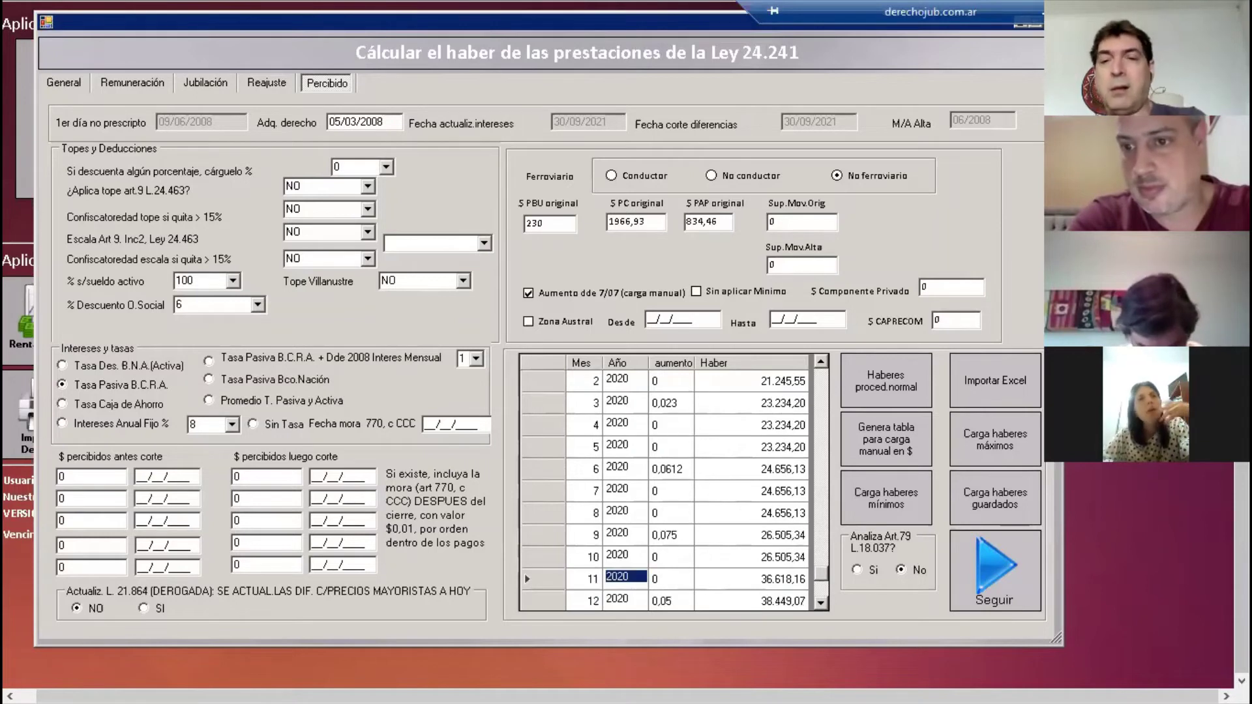
key("Down")
key("Down")
key("Down")
key("Down")
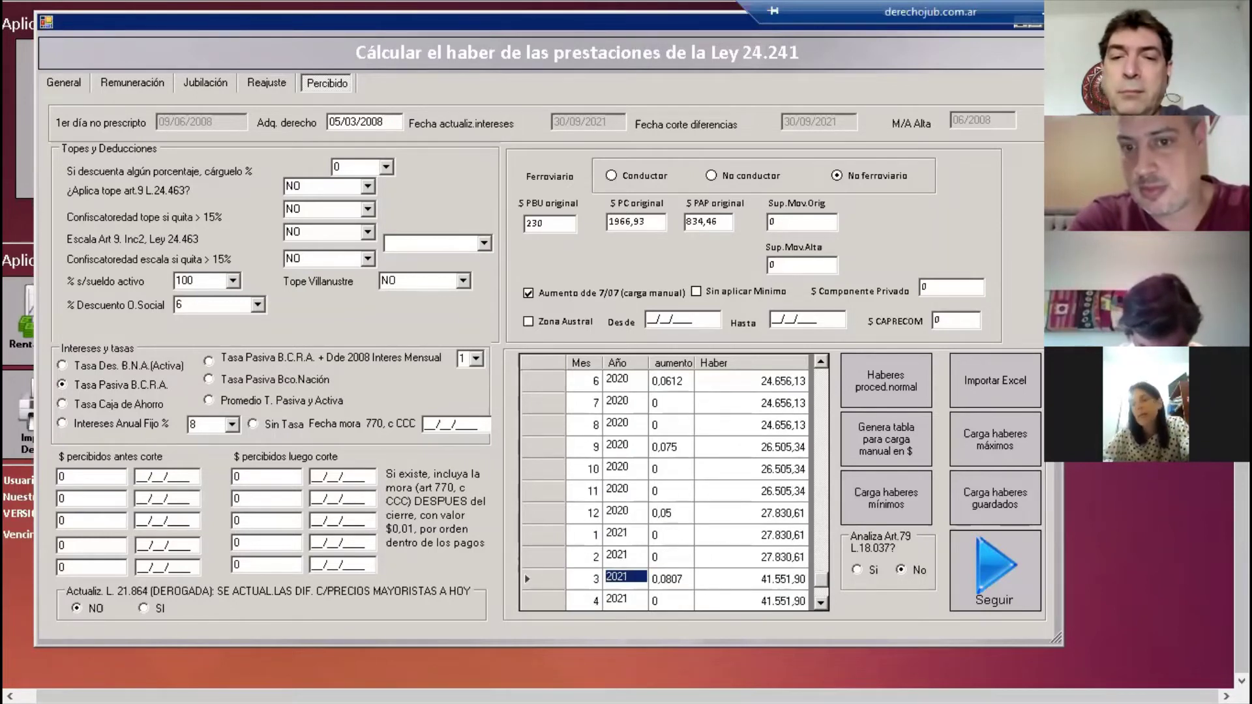
key("Down")
key("Down")
key("Down")
key("Down")
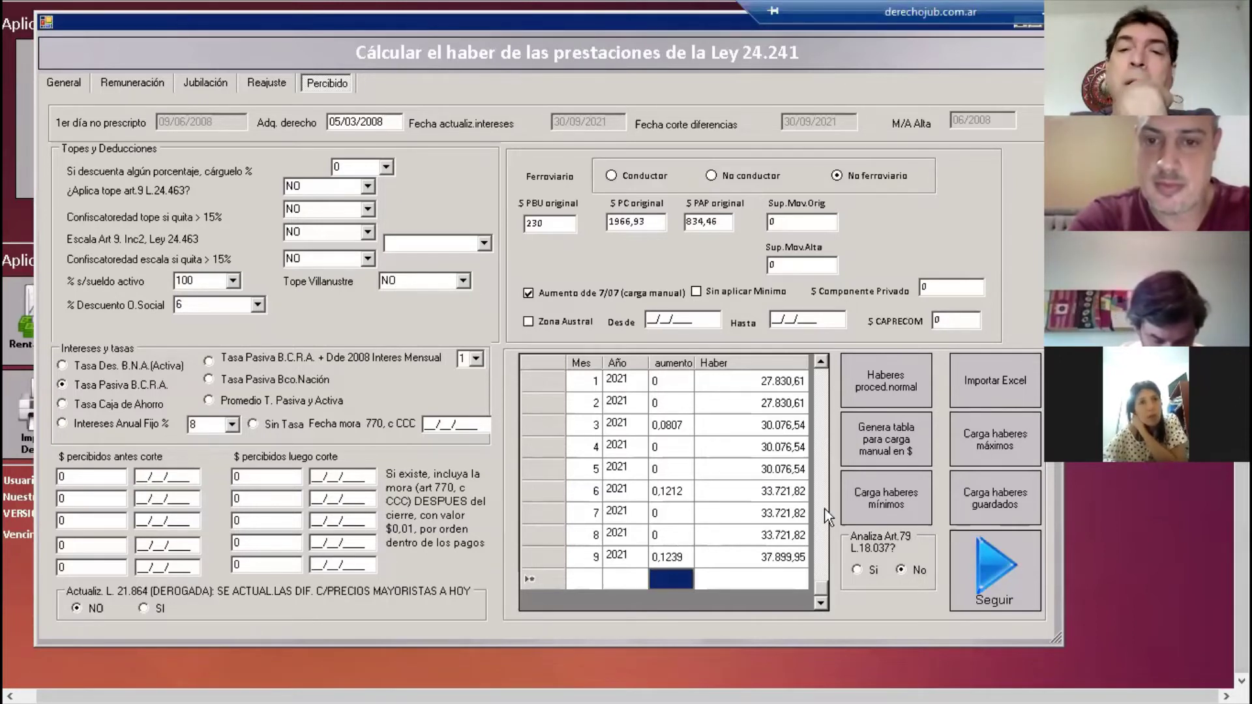
scroll(815, 378, "up", 7)
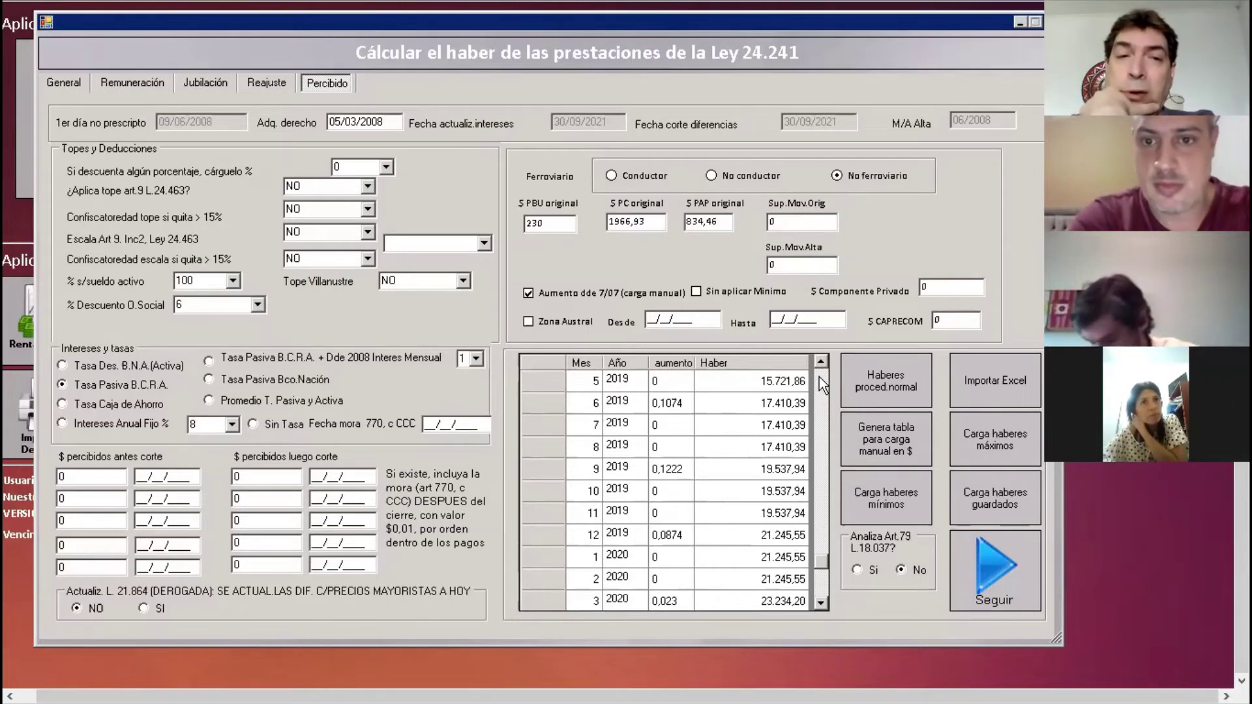
scroll(819, 377, "up", 20)
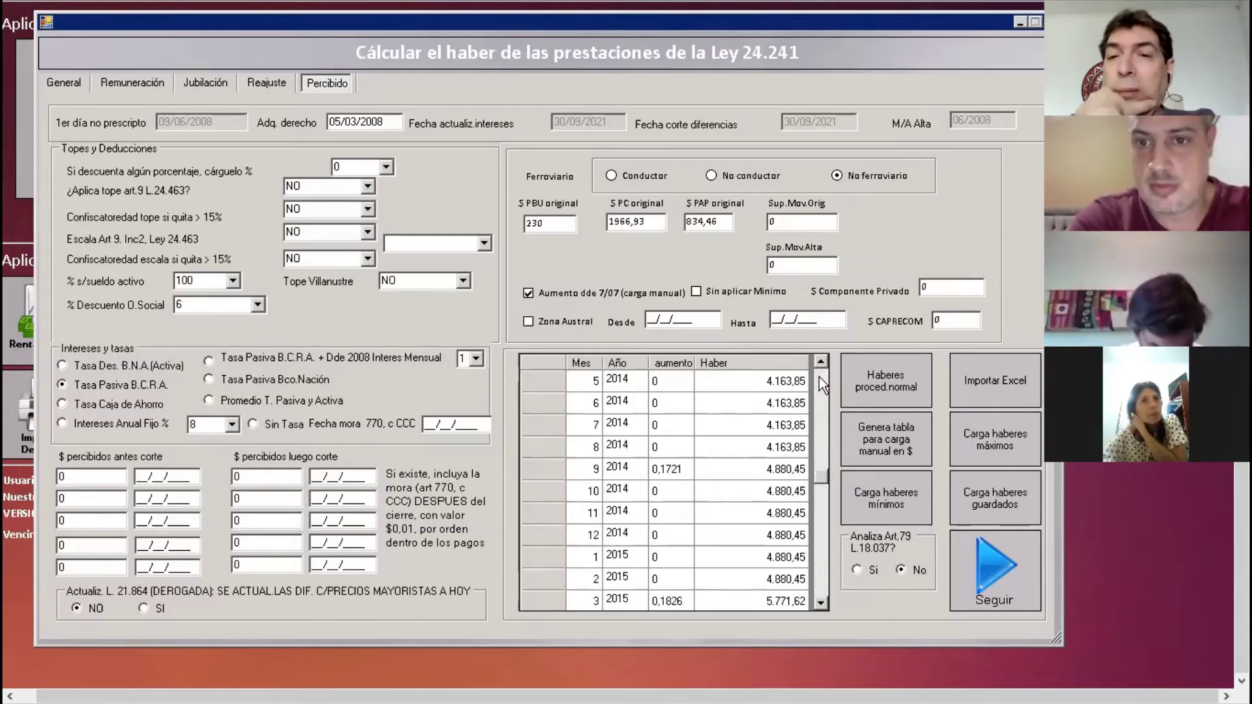
scroll(819, 376, "up", 3)
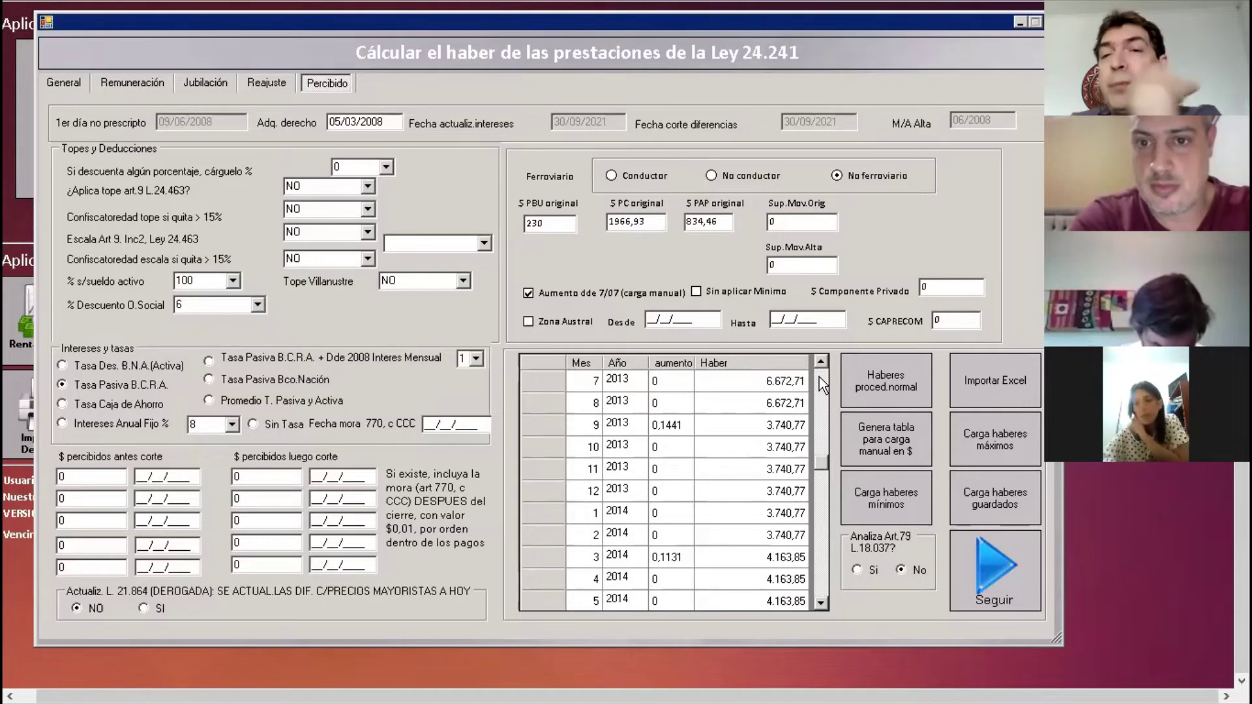
left_click(797, 408)
left_click(791, 425)
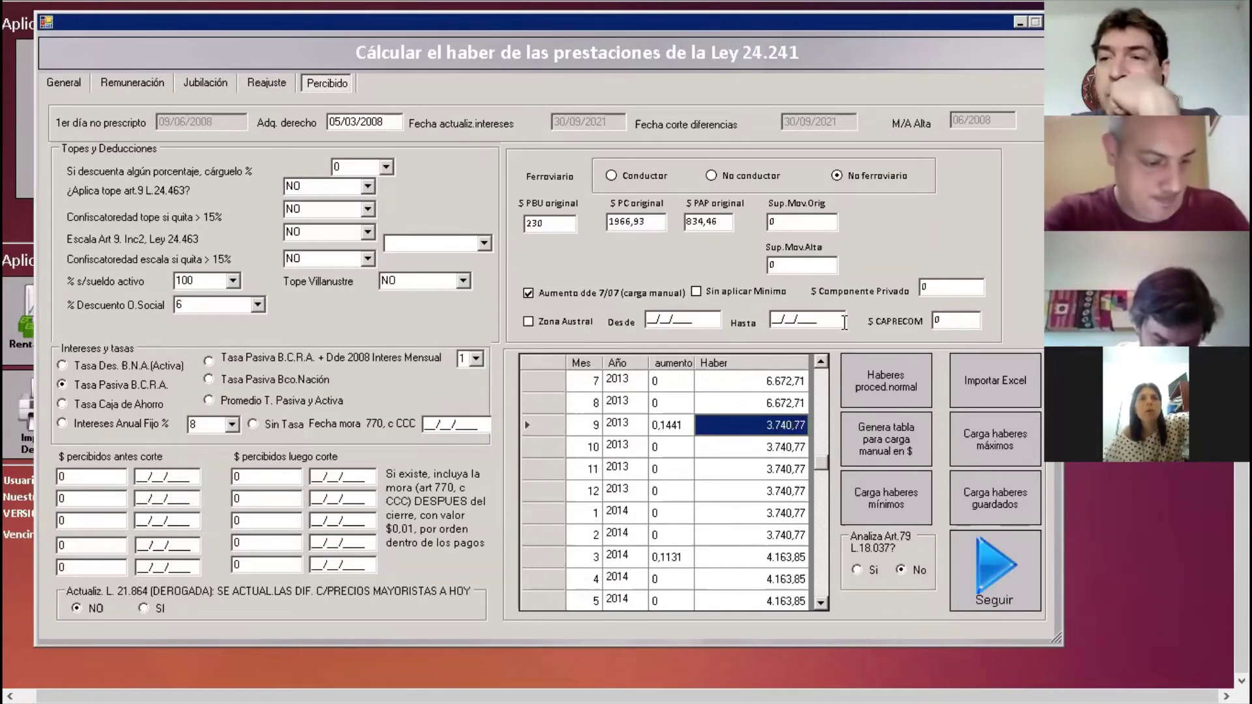
left_click(796, 430)
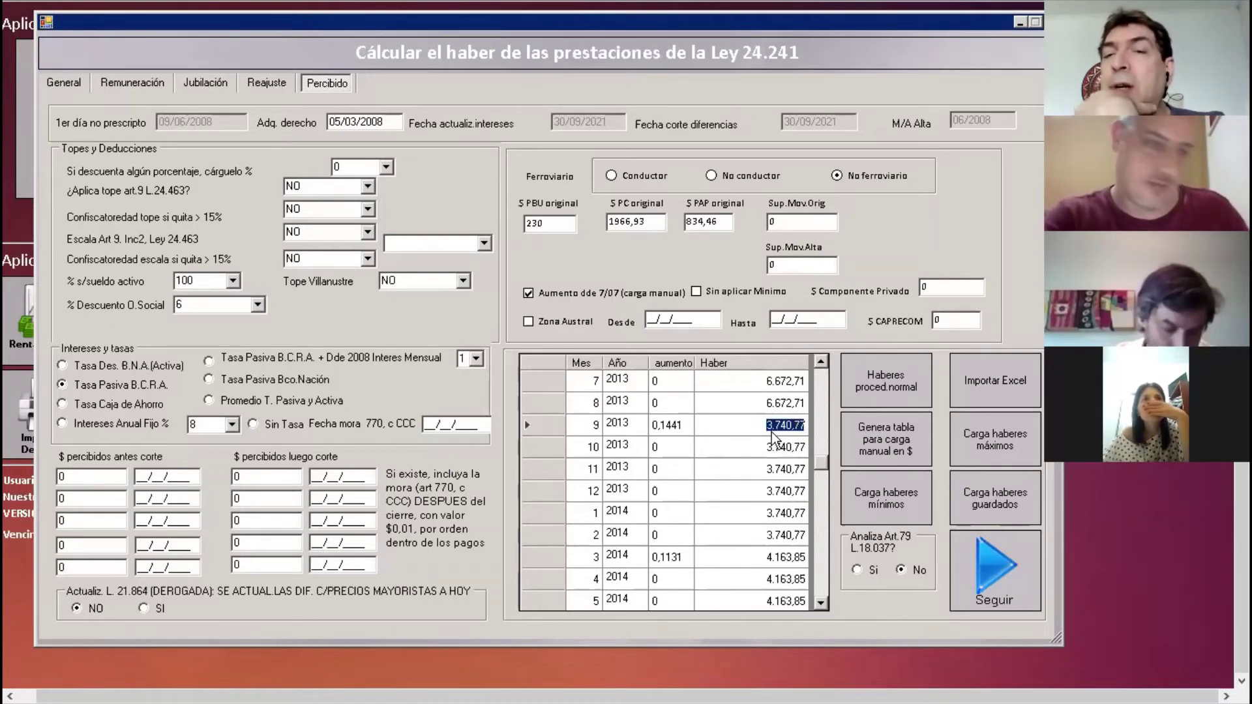
key("Home")
key("shift+End")
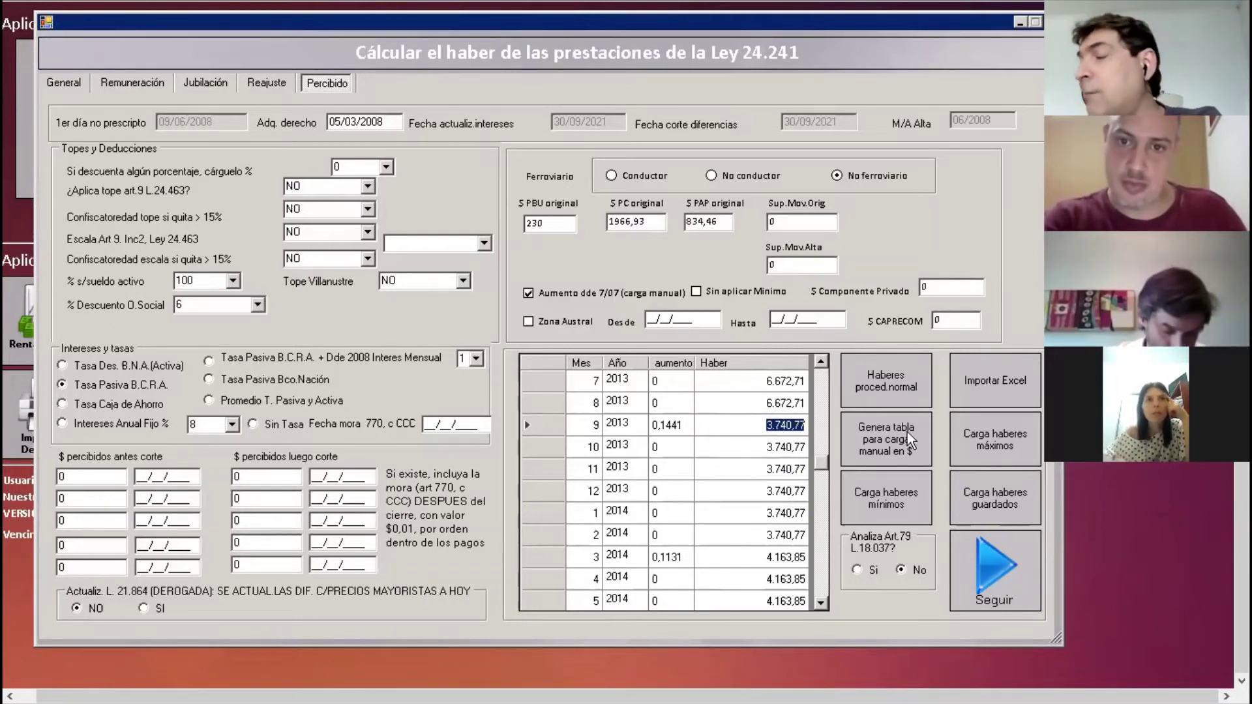
left_click(907, 431)
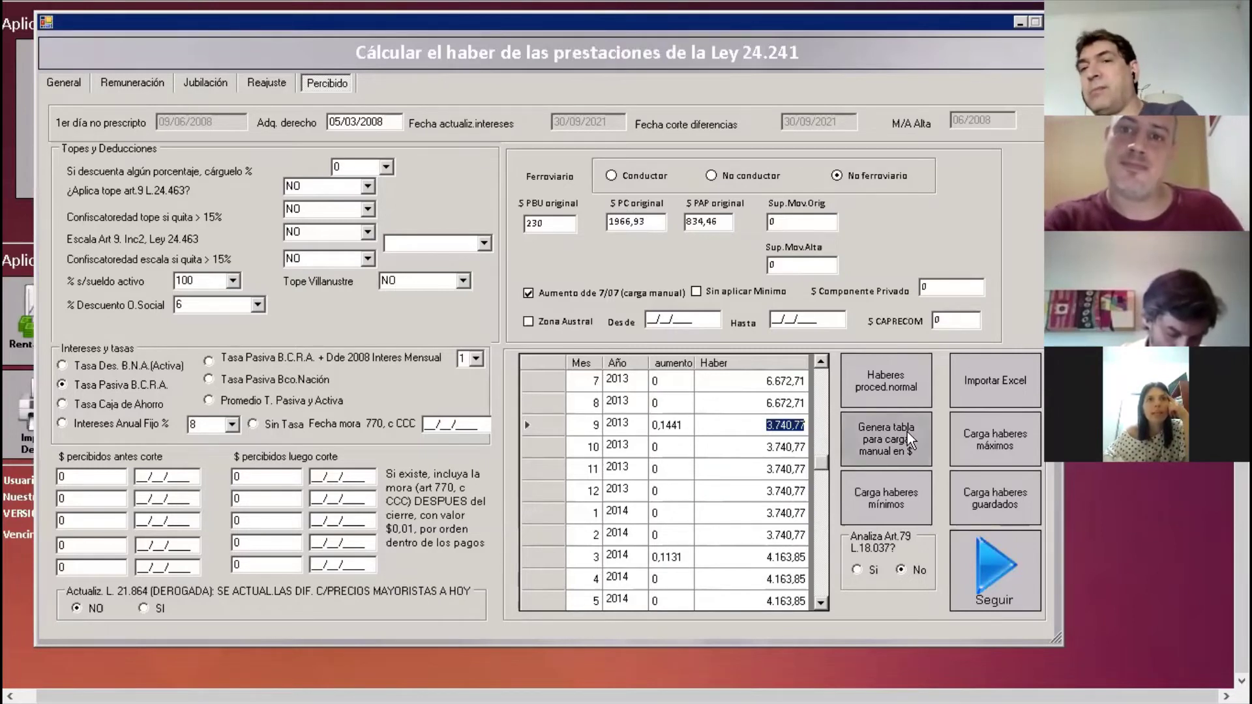
- Regenerate the Haber table with 'Haberes proced.normal' and scroll through the new values
left_click(887, 382)
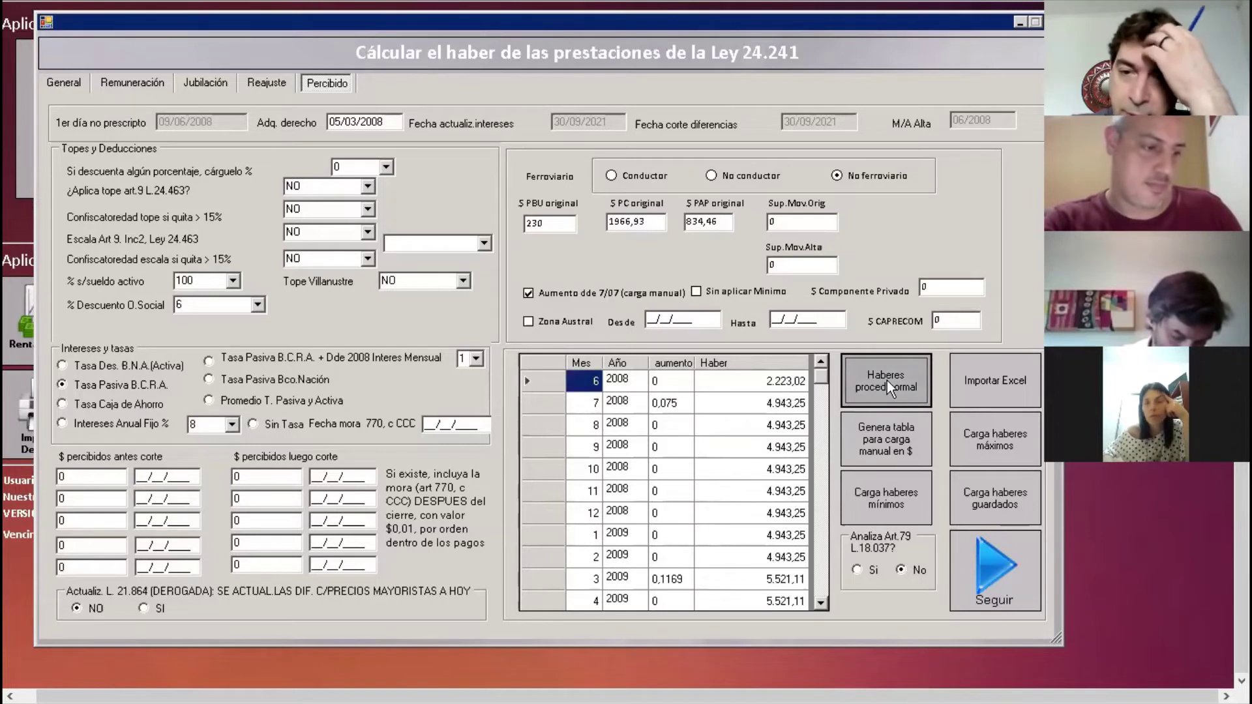
left_click(823, 582)
left_click(824, 583)
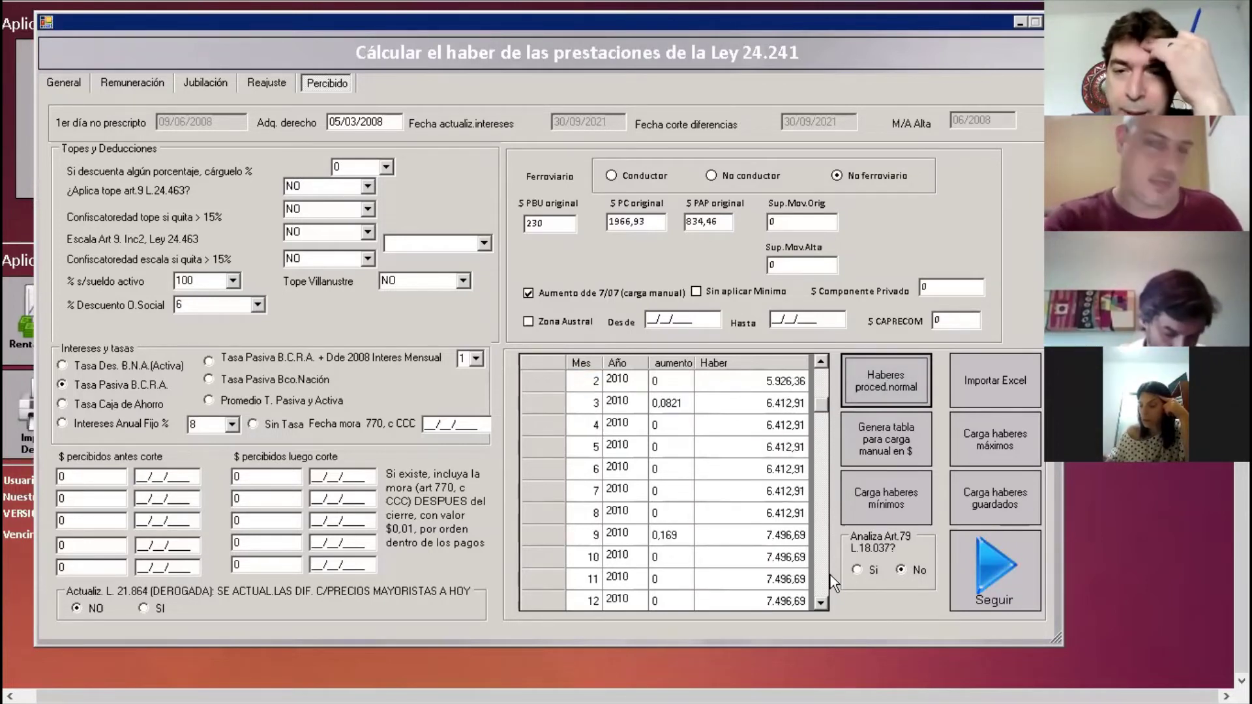
left_click(824, 583)
left_click(824, 583)
left_click(824, 583)
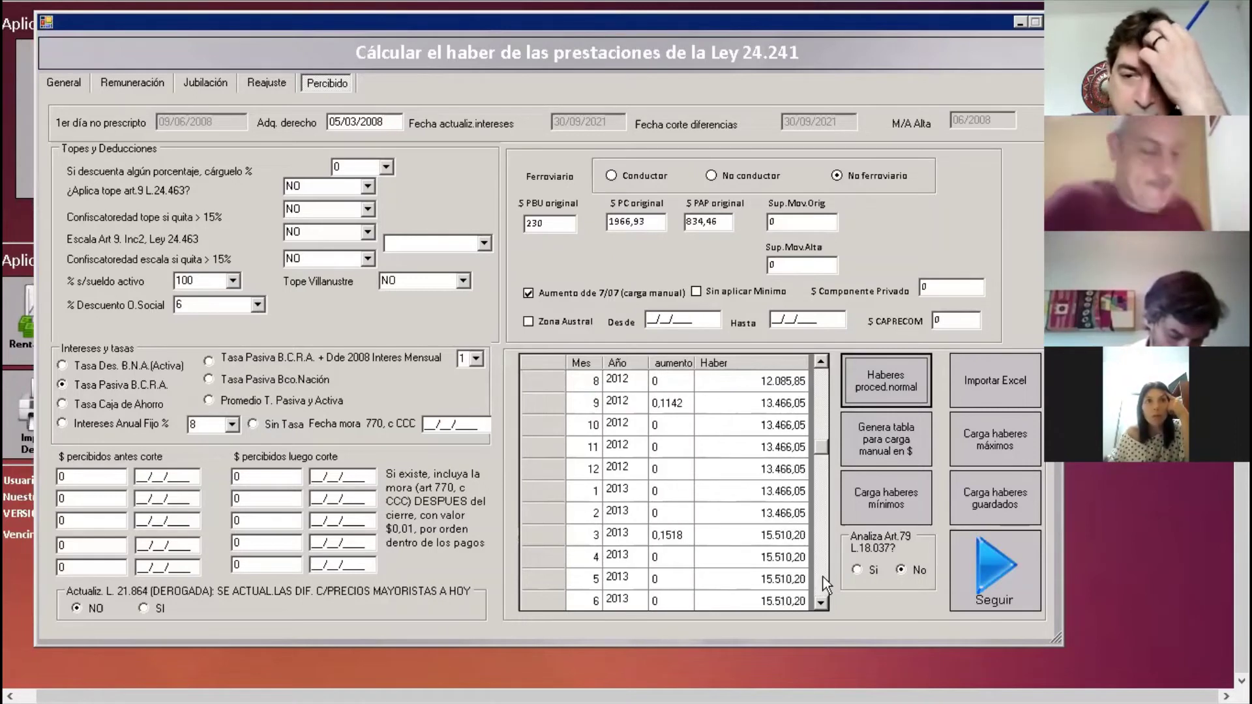
left_click(824, 583)
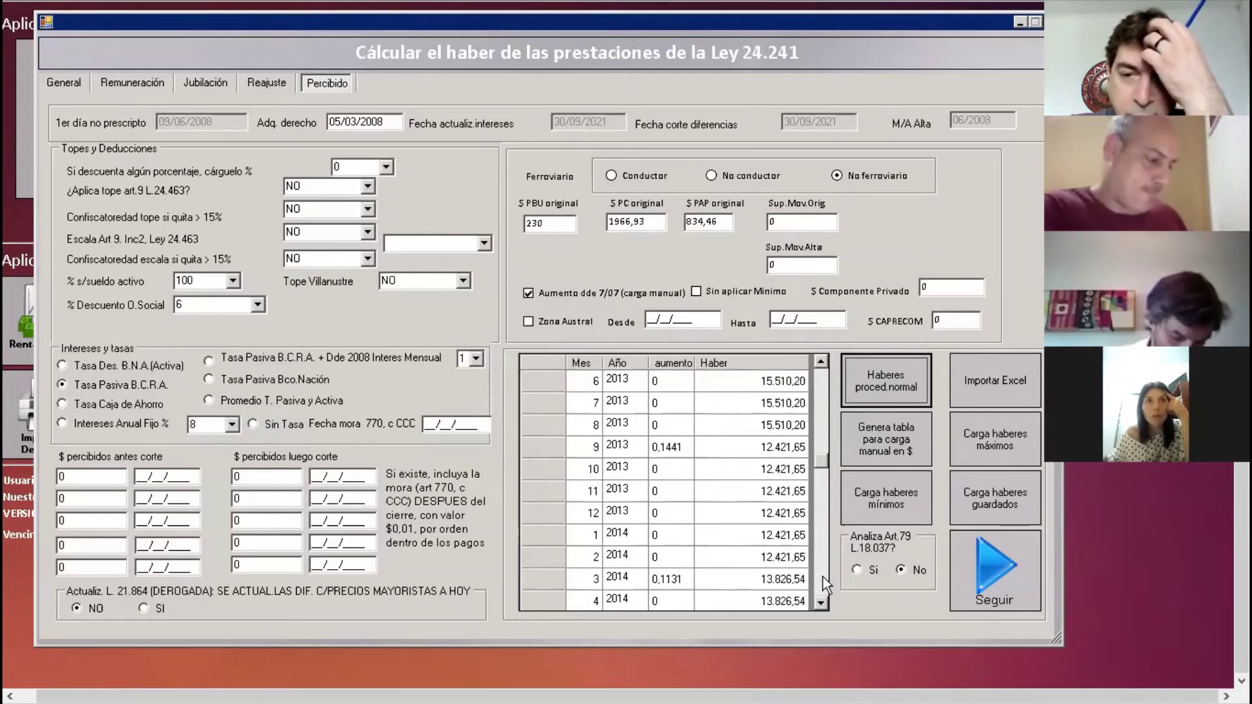
left_click(816, 472)
left_click(814, 495)
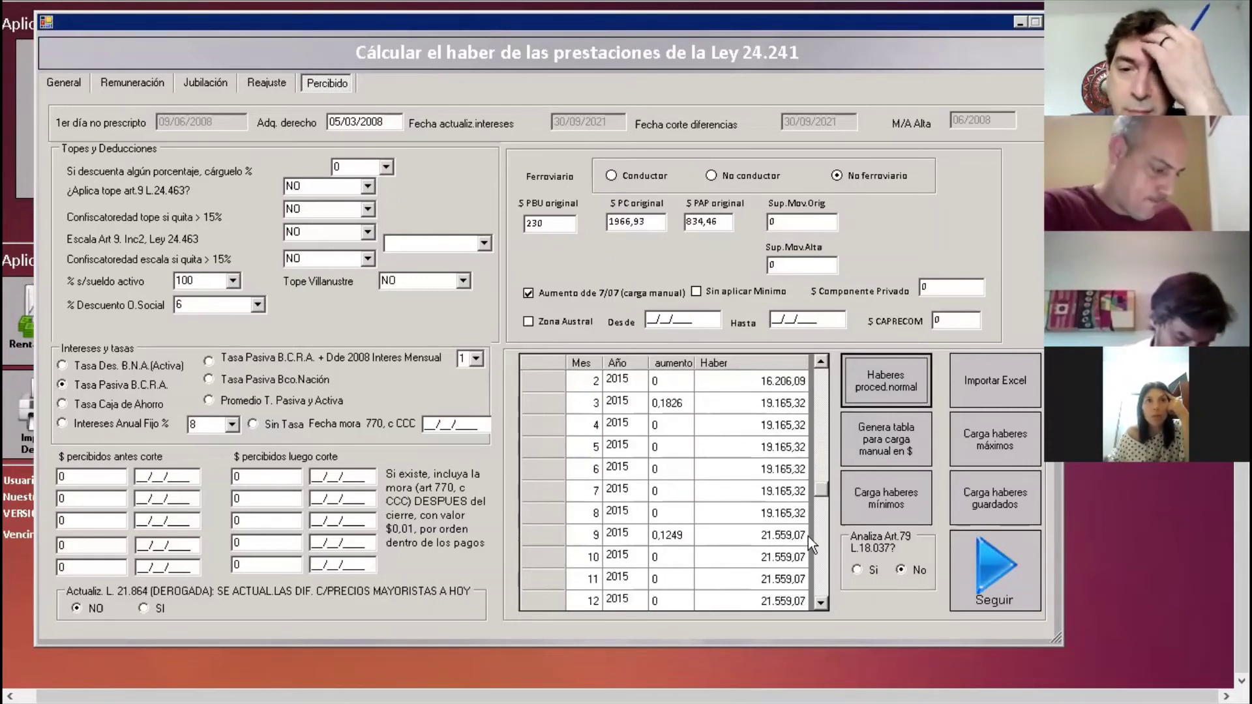
left_click(819, 391)
left_click(818, 391)
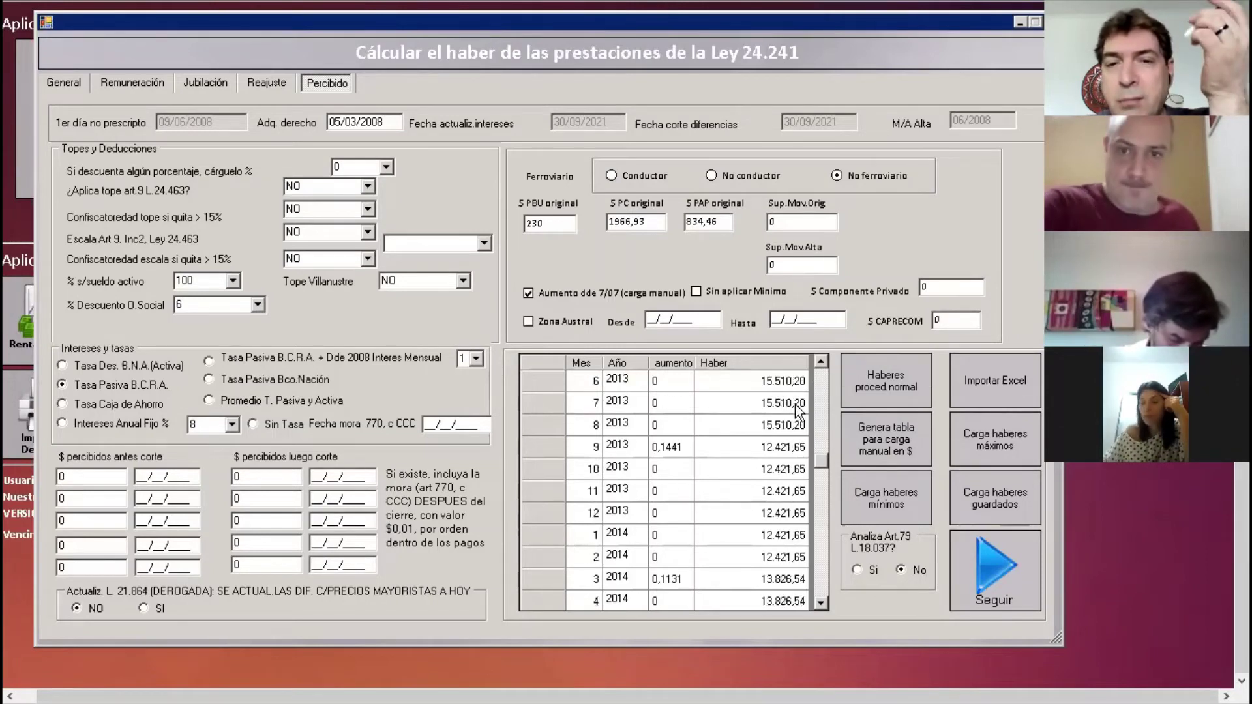
- Compare the August 2013 (15.510,20) and September 2013 (12.421,65) Haber values
left_click(768, 450)
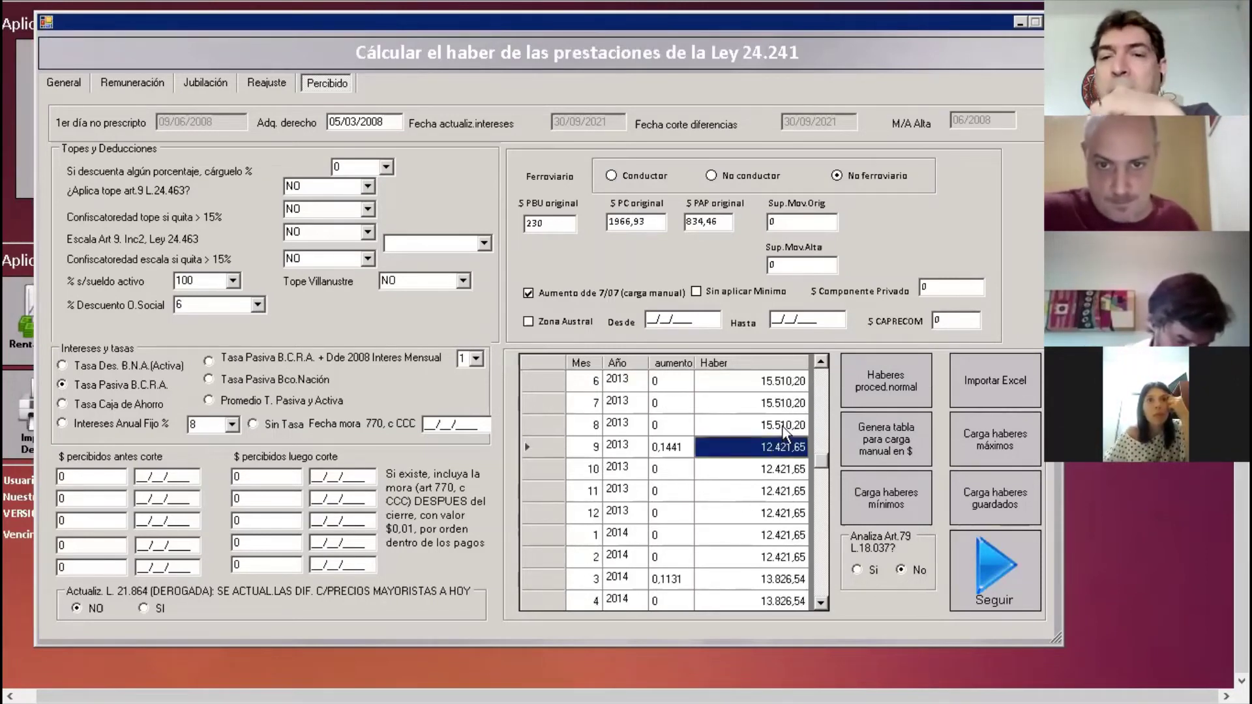
left_click(783, 426)
left_click(782, 446)
left_click(776, 410)
left_click(785, 447)
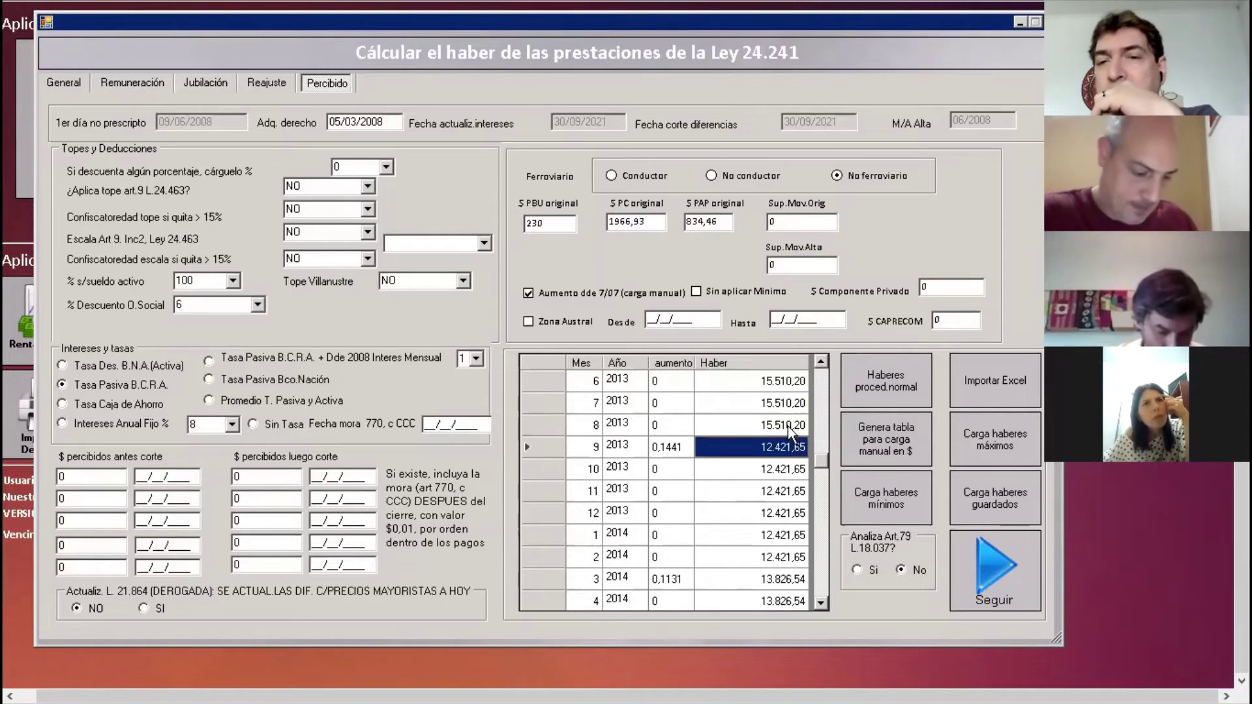
left_click(787, 426)
left_click(790, 449)
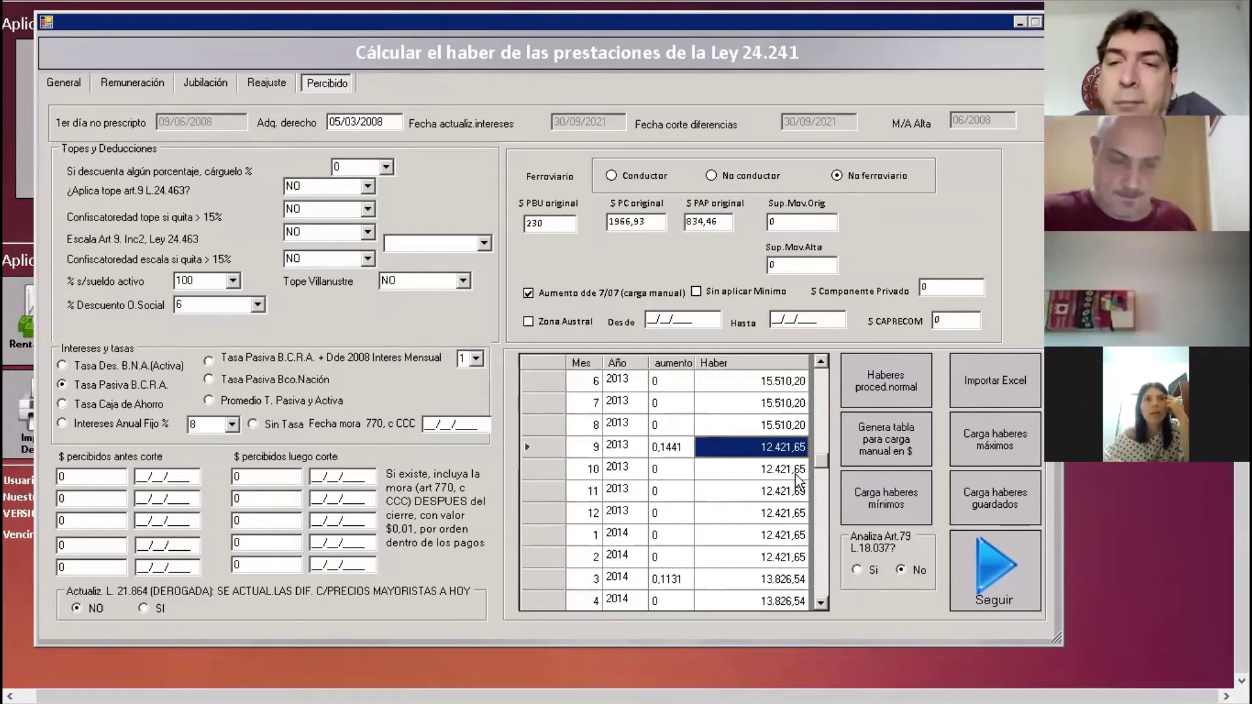
- Check the September 2021 Haber (119.438,95) and the July 2008 Haber (4.943,25)
left_click_drag(820, 459, 828, 577)
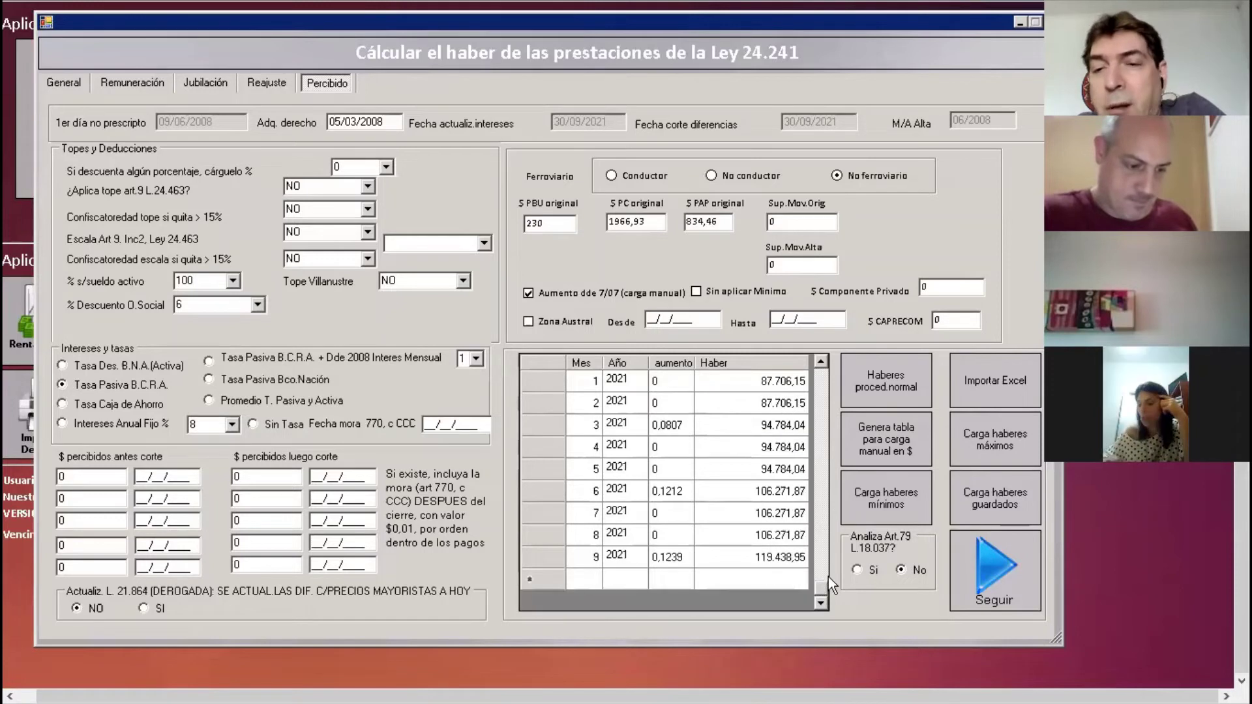
left_click(783, 555)
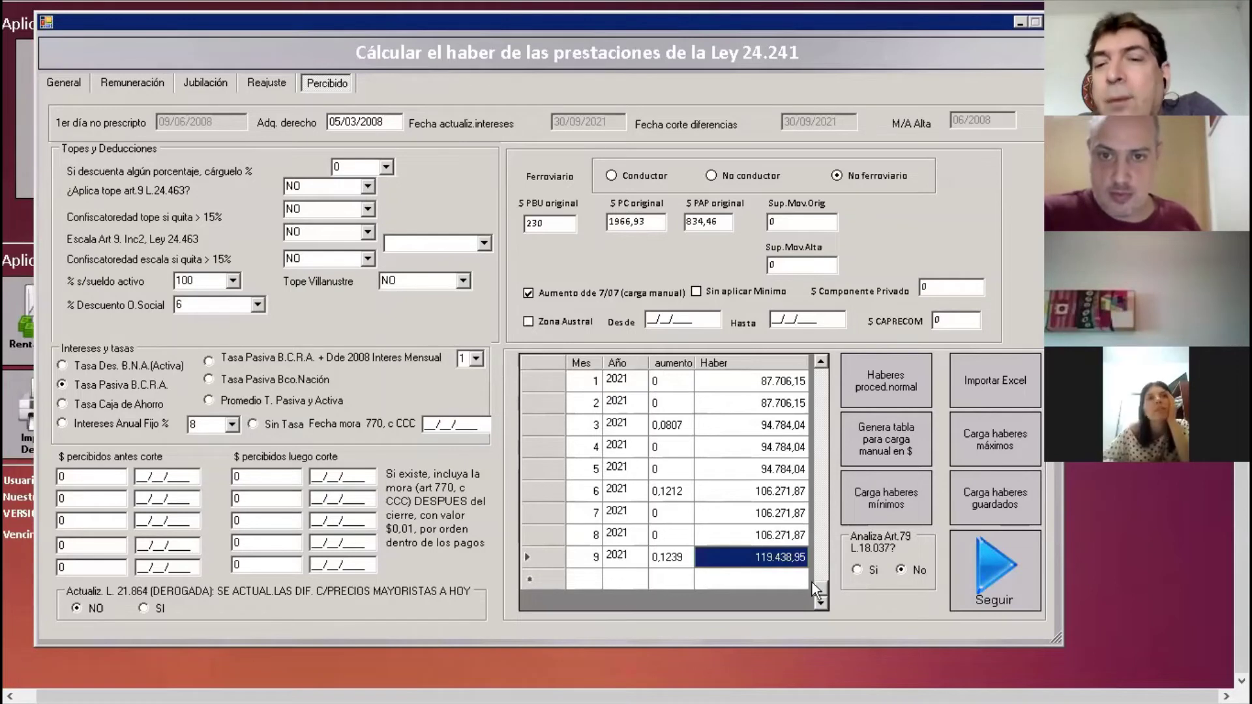
left_click_drag(820, 584, 820, 332)
left_click(764, 411)
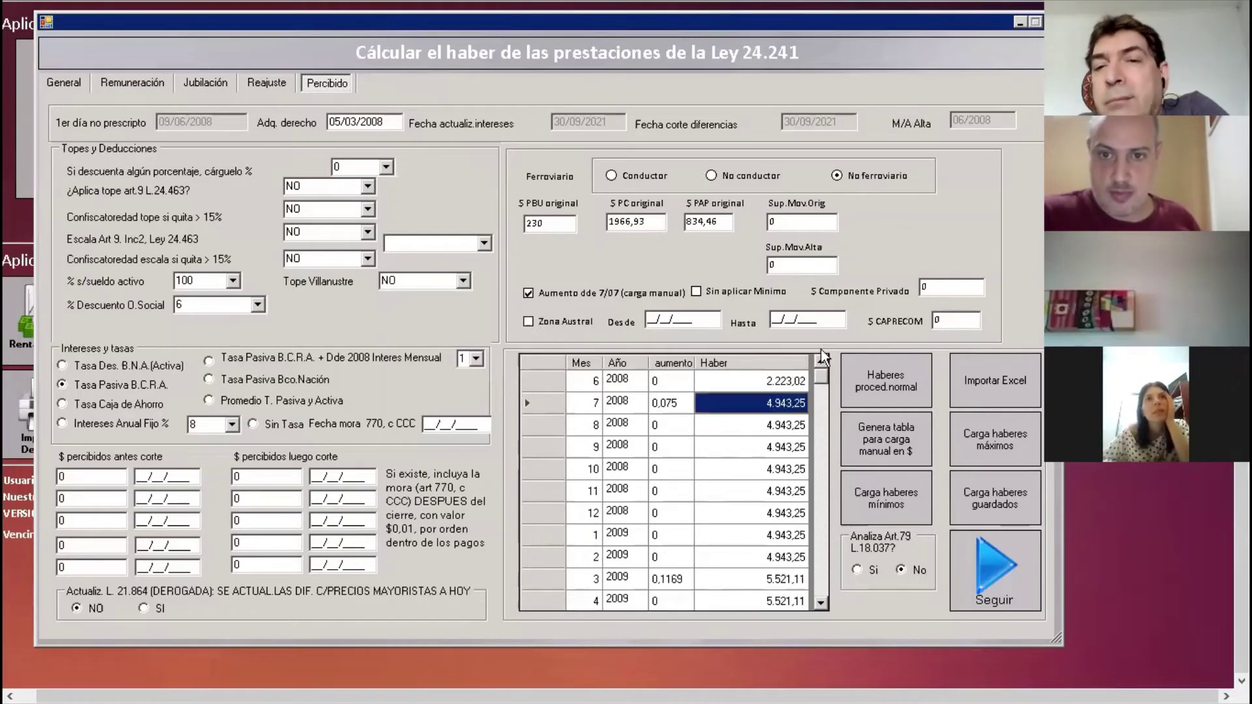
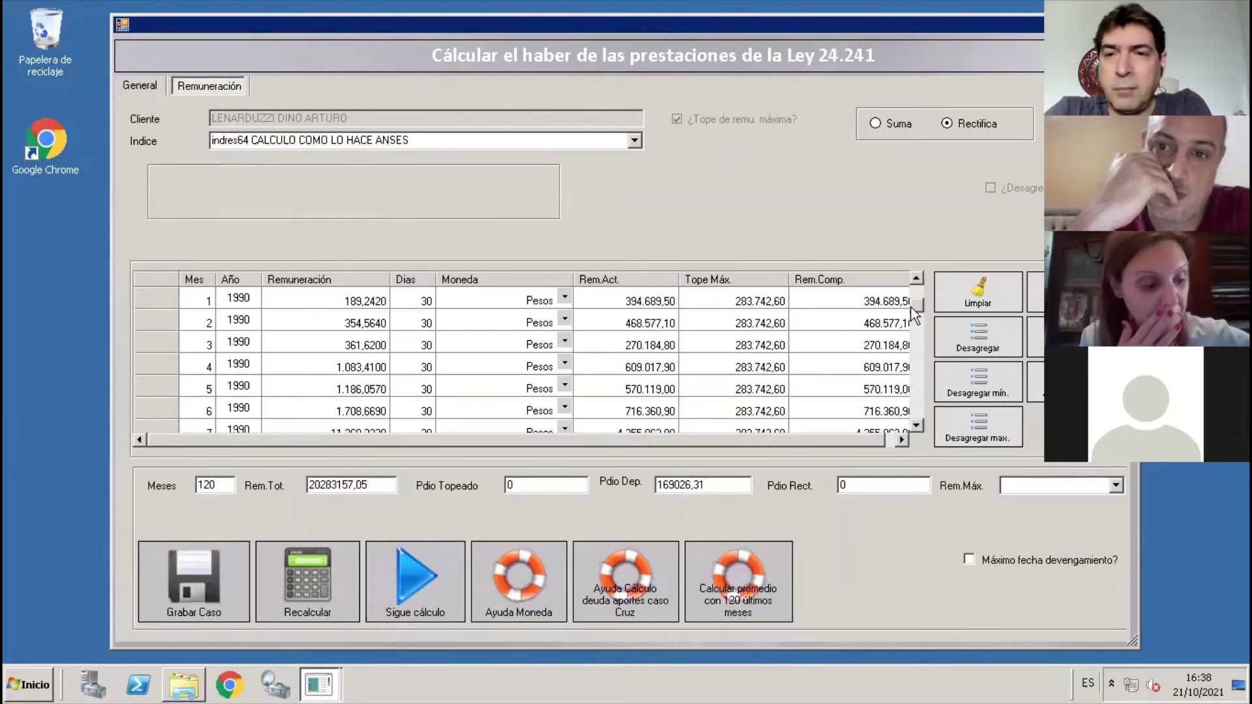
left_click_drag(916, 306, 917, 282)
left_click(916, 425)
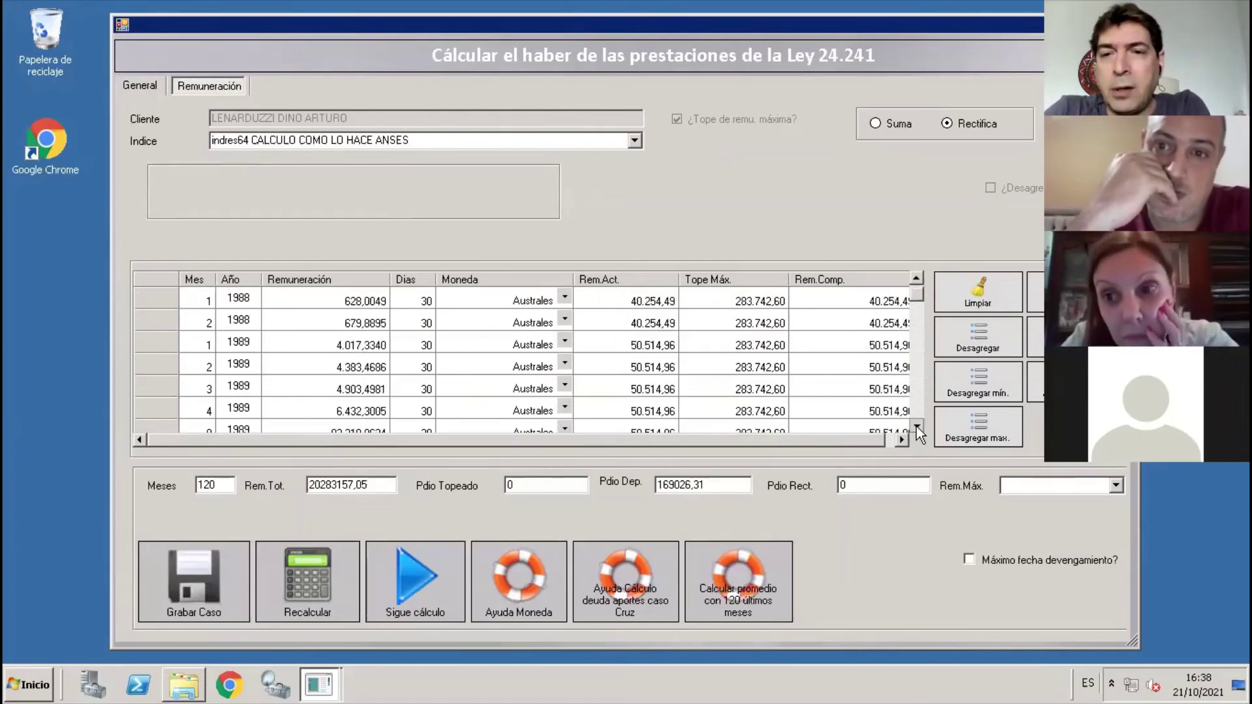
left_click(916, 425)
left_click(916, 425)
left_click(916, 425)
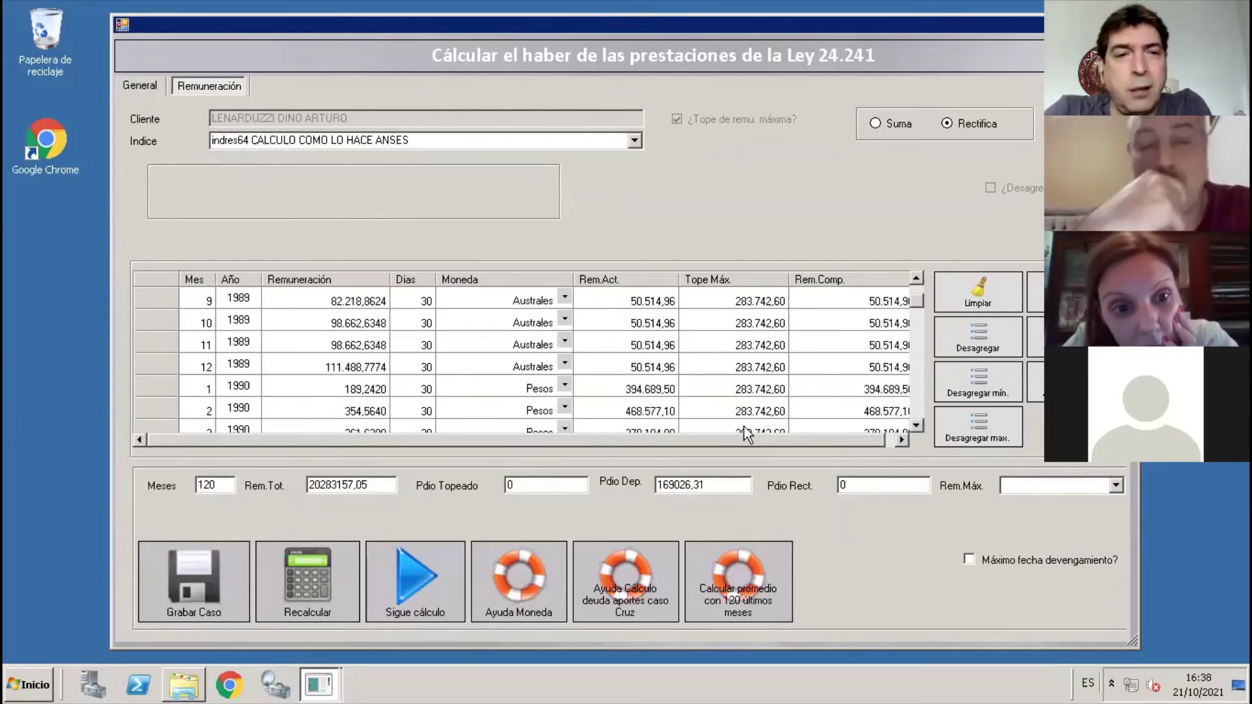
left_click(877, 369)
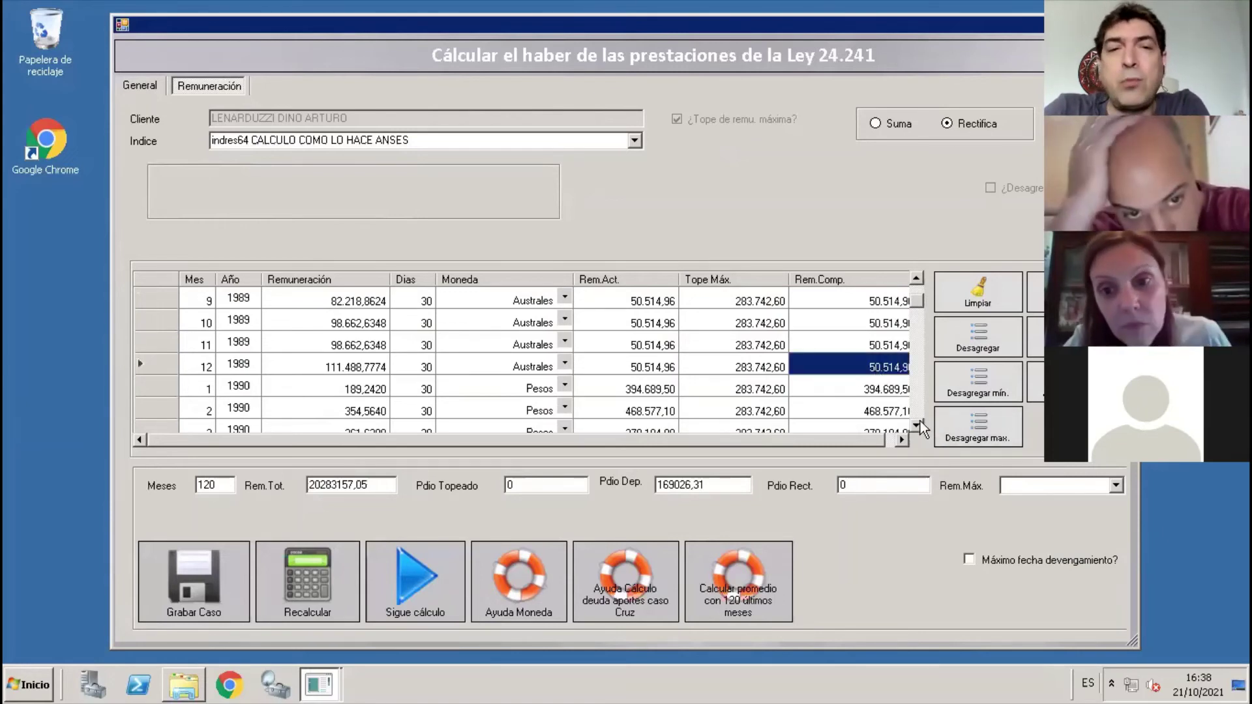
scroll(916, 425, "down", 3)
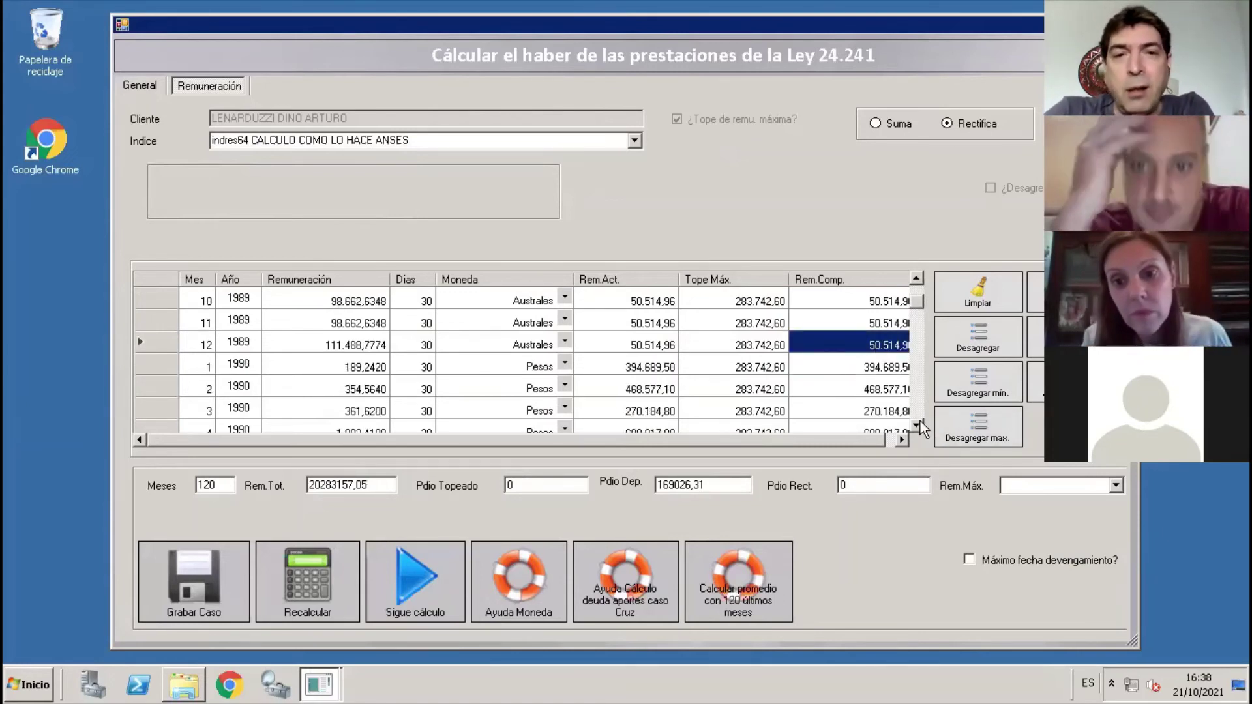
left_click(540, 326)
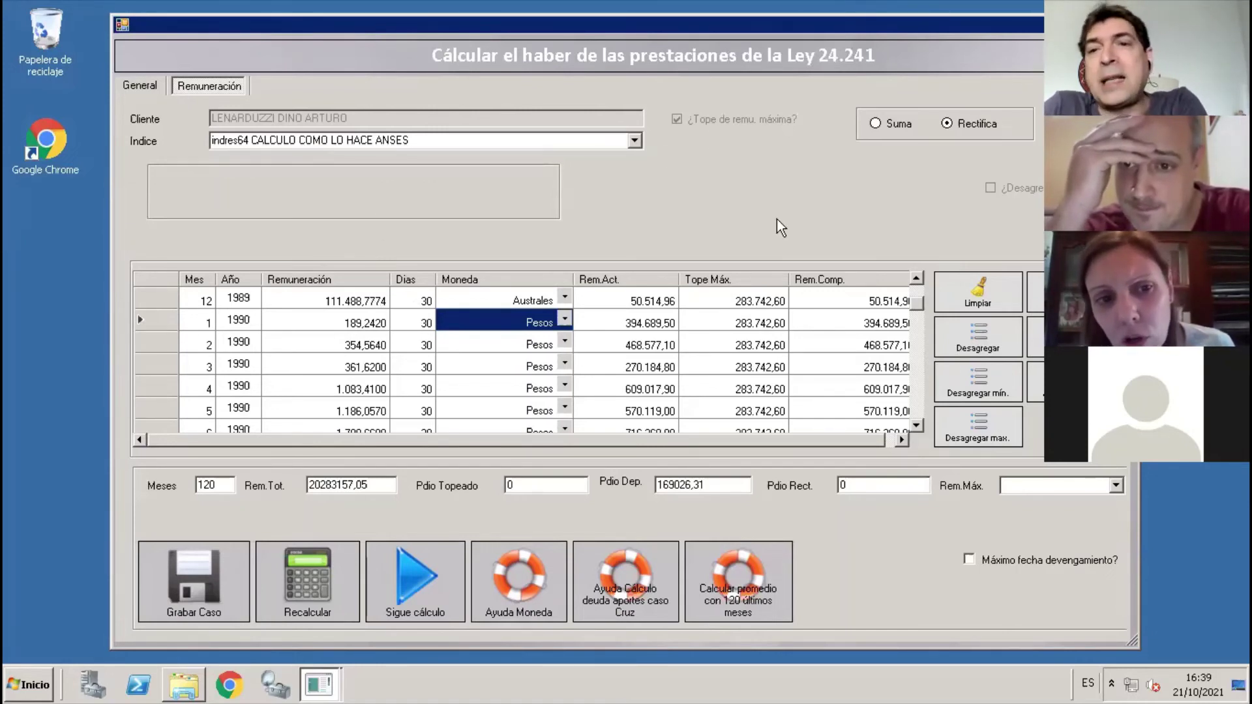
left_click(885, 304)
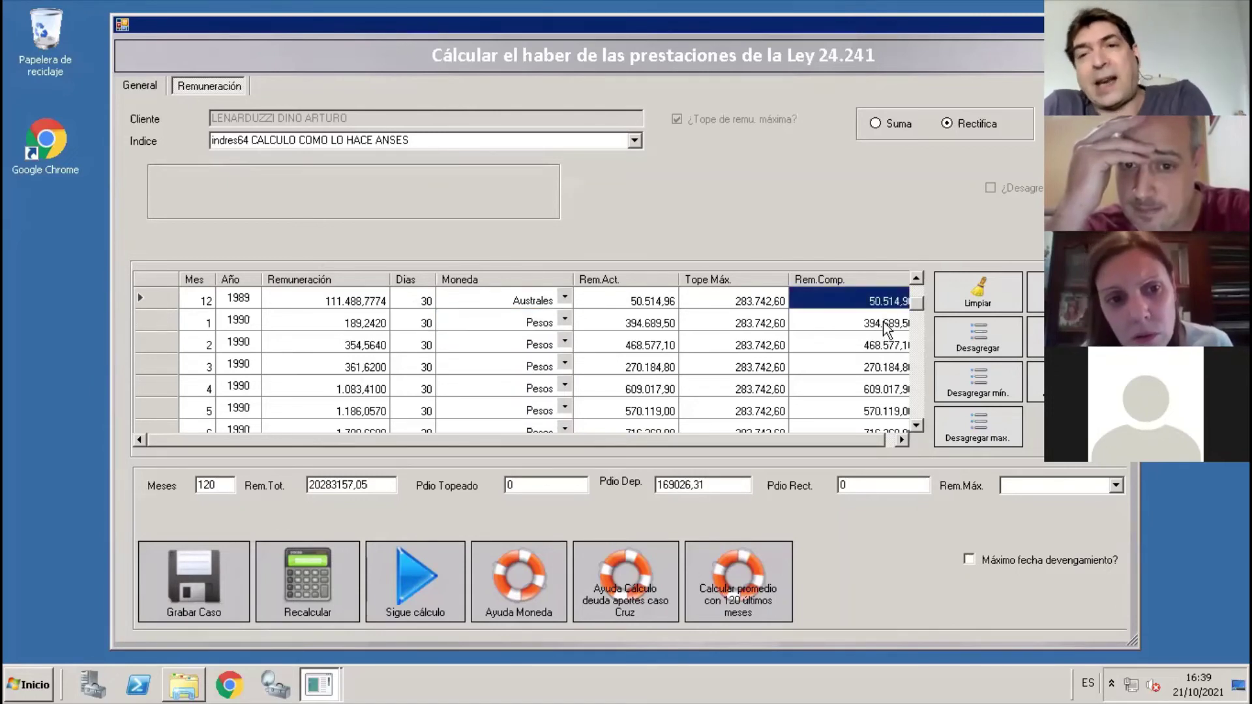
left_click(883, 324)
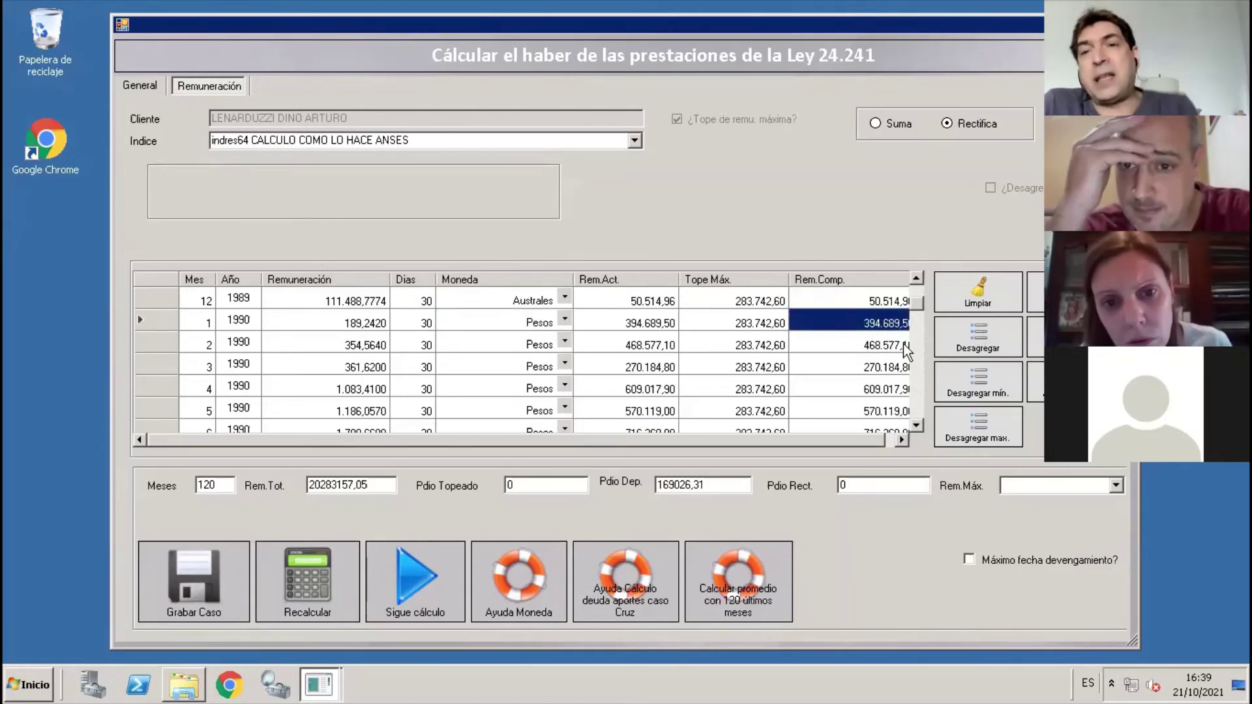
left_click(916, 424)
left_click(916, 424)
left_click(916, 424)
left_click(915, 423)
left_click(915, 424)
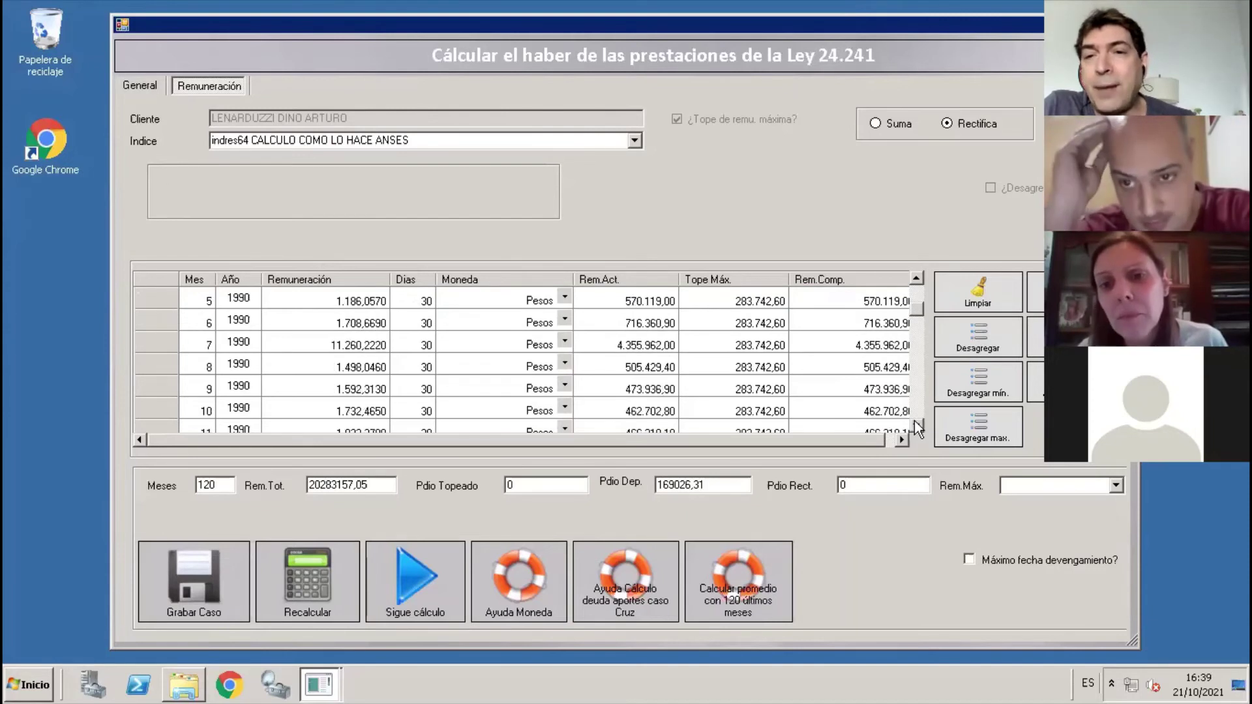
left_click(879, 351)
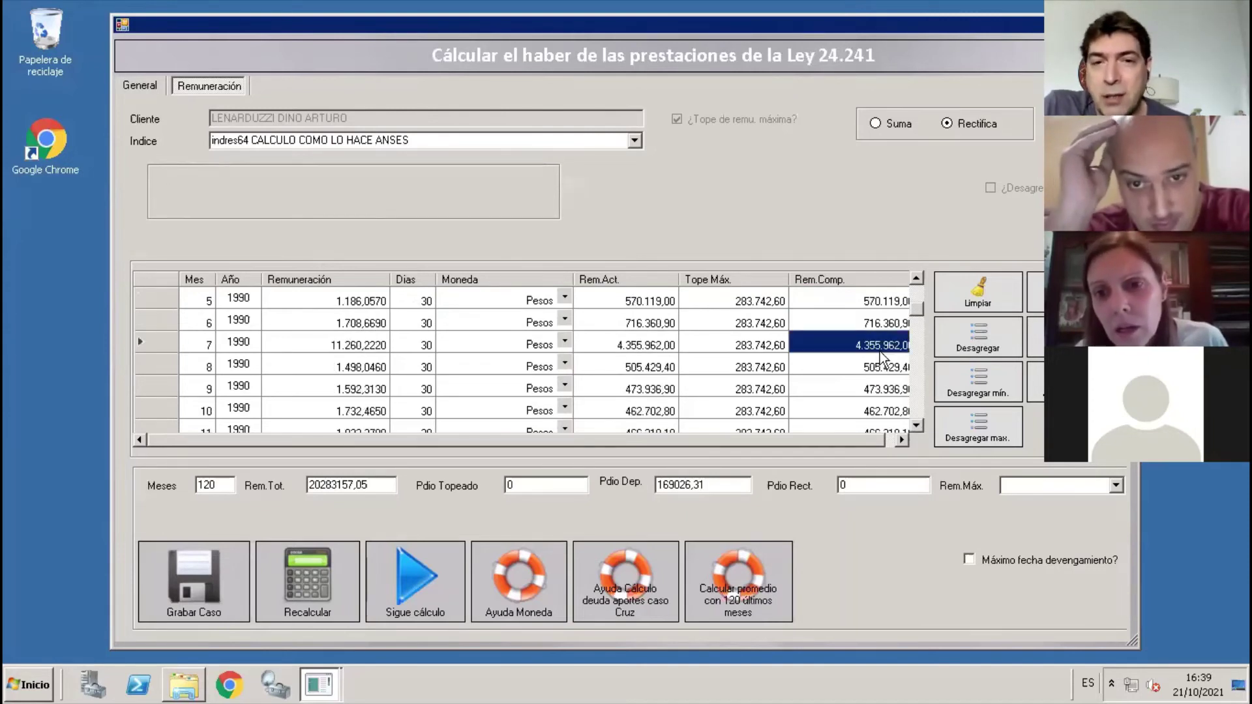
double_click(916, 425)
double_click(917, 425)
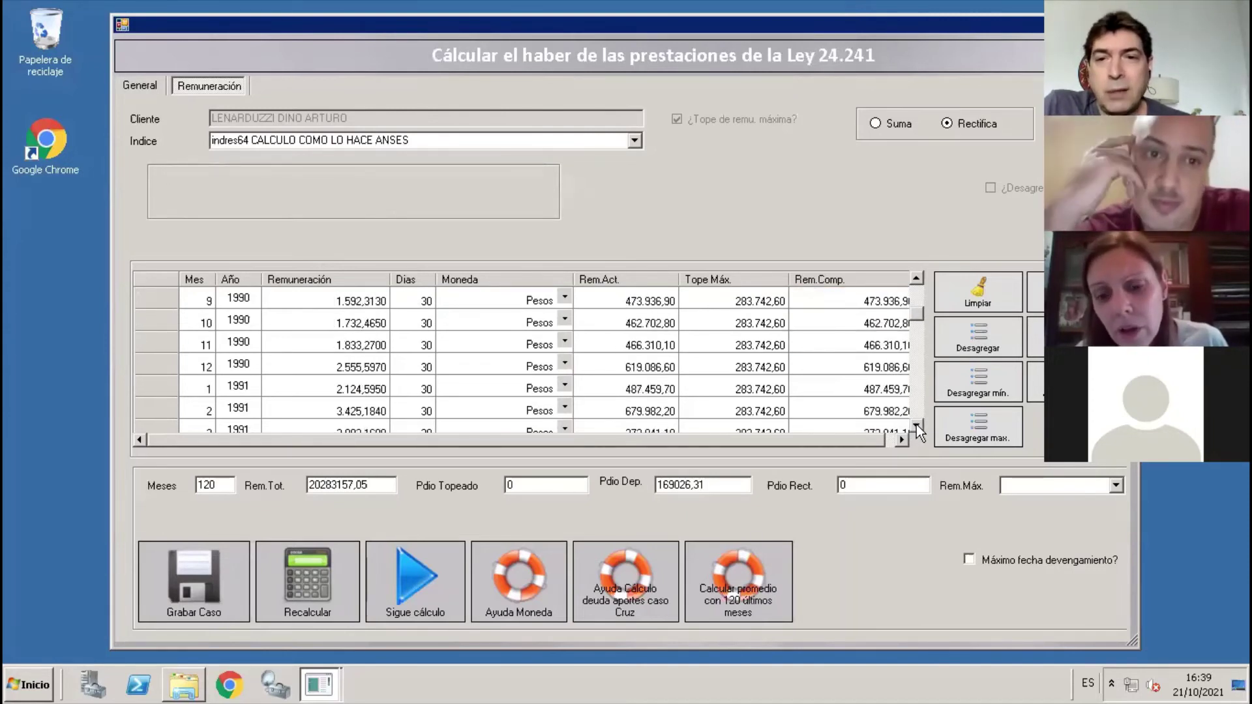
double_click(916, 425)
left_click(917, 425)
double_click(916, 425)
double_click(917, 425)
left_click(916, 425)
double_click(916, 425)
left_click(916, 425)
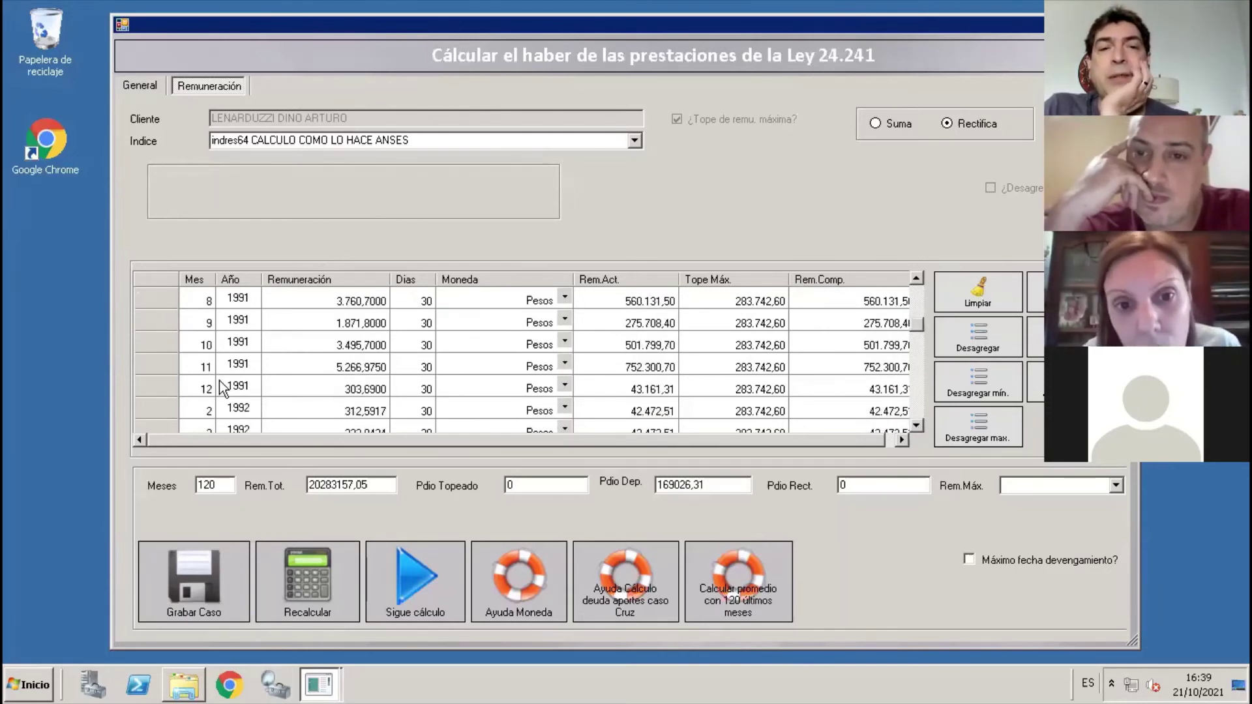
left_click(859, 389)
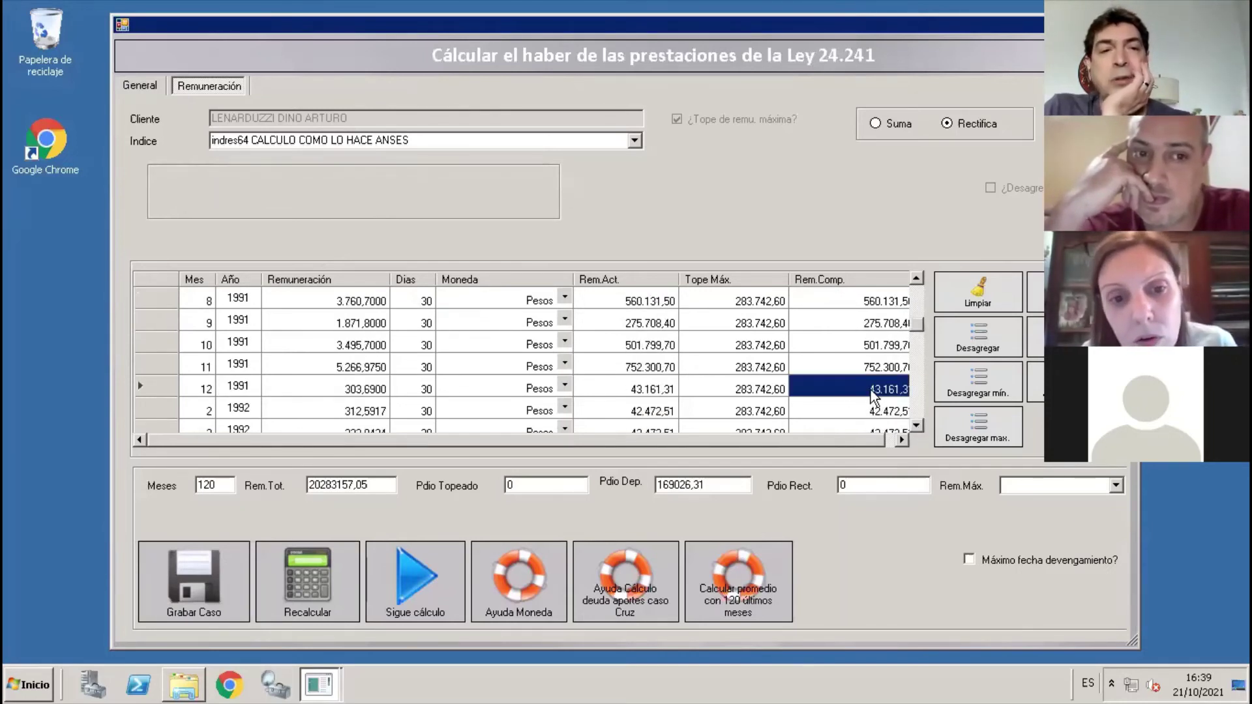
left_click(891, 411)
left_click(890, 393)
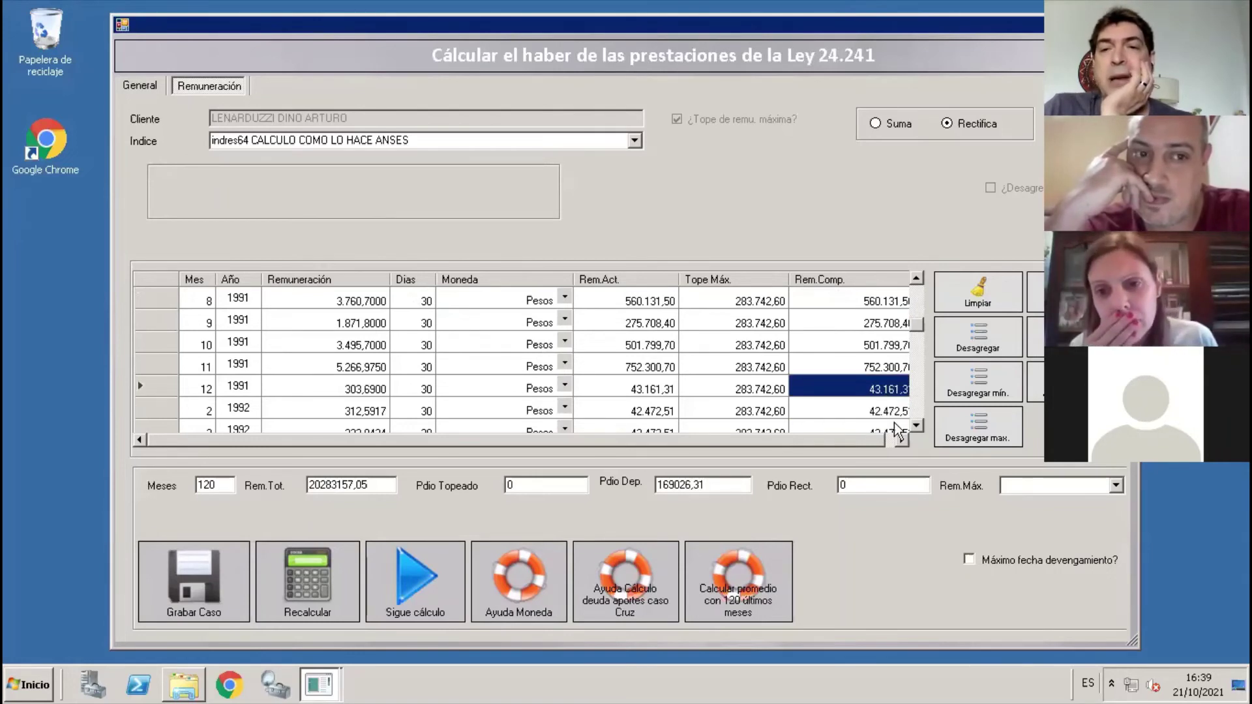
left_click(899, 425)
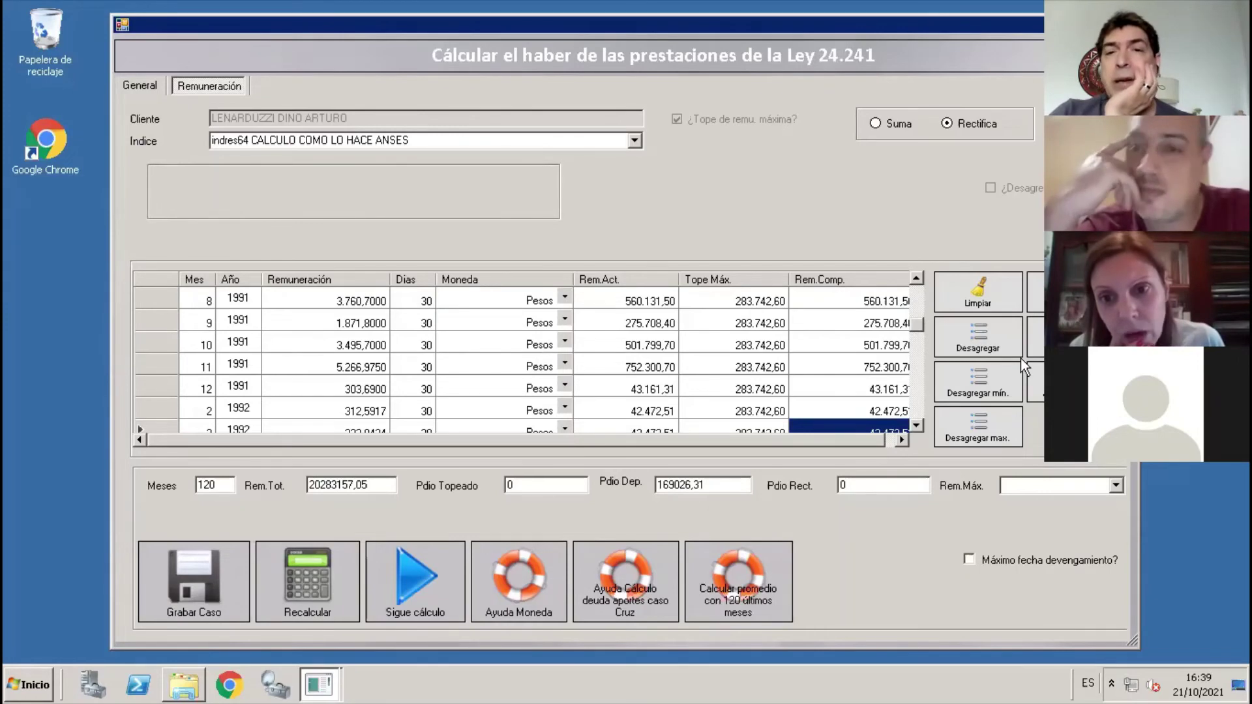
left_click(835, 367)
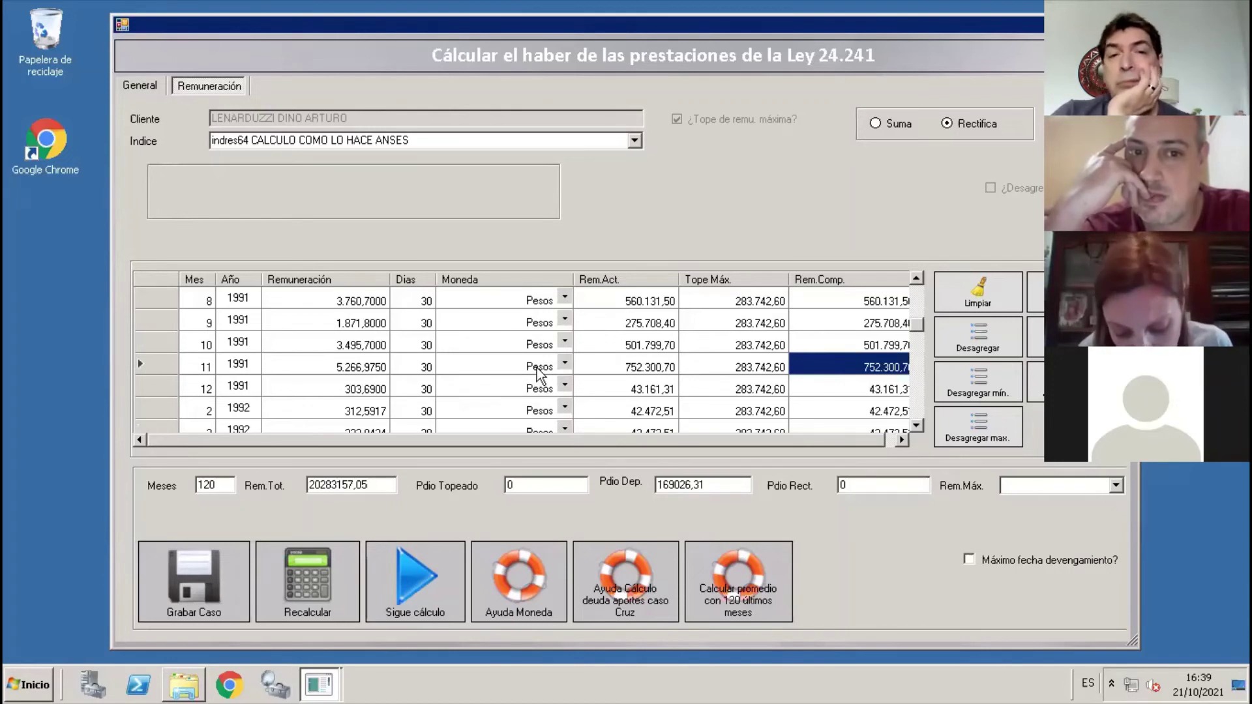
left_click(506, 371)
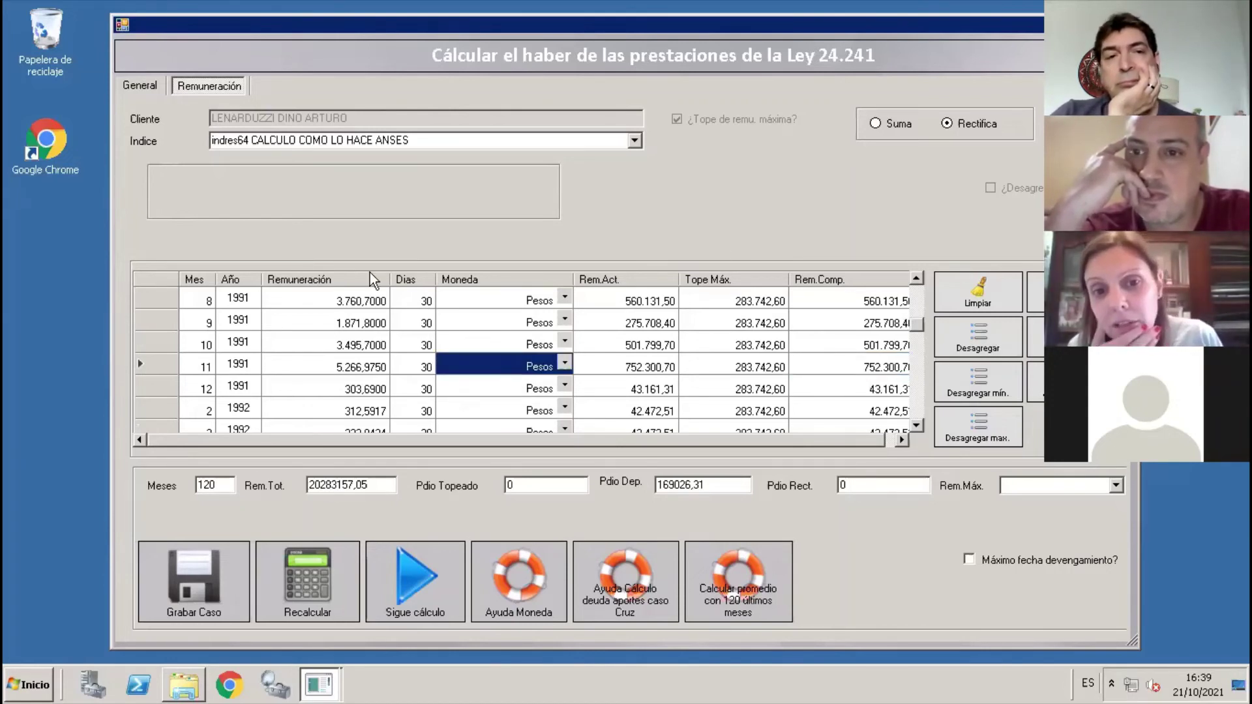
left_click(912, 294)
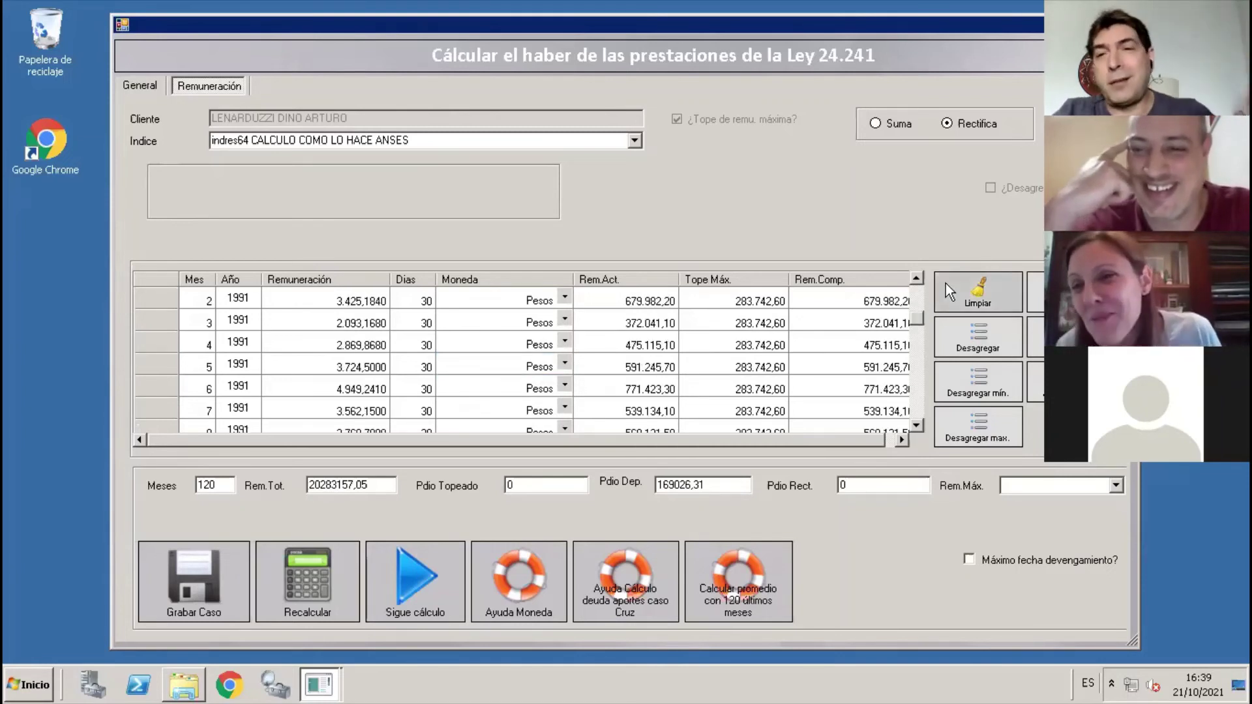
left_click(917, 299)
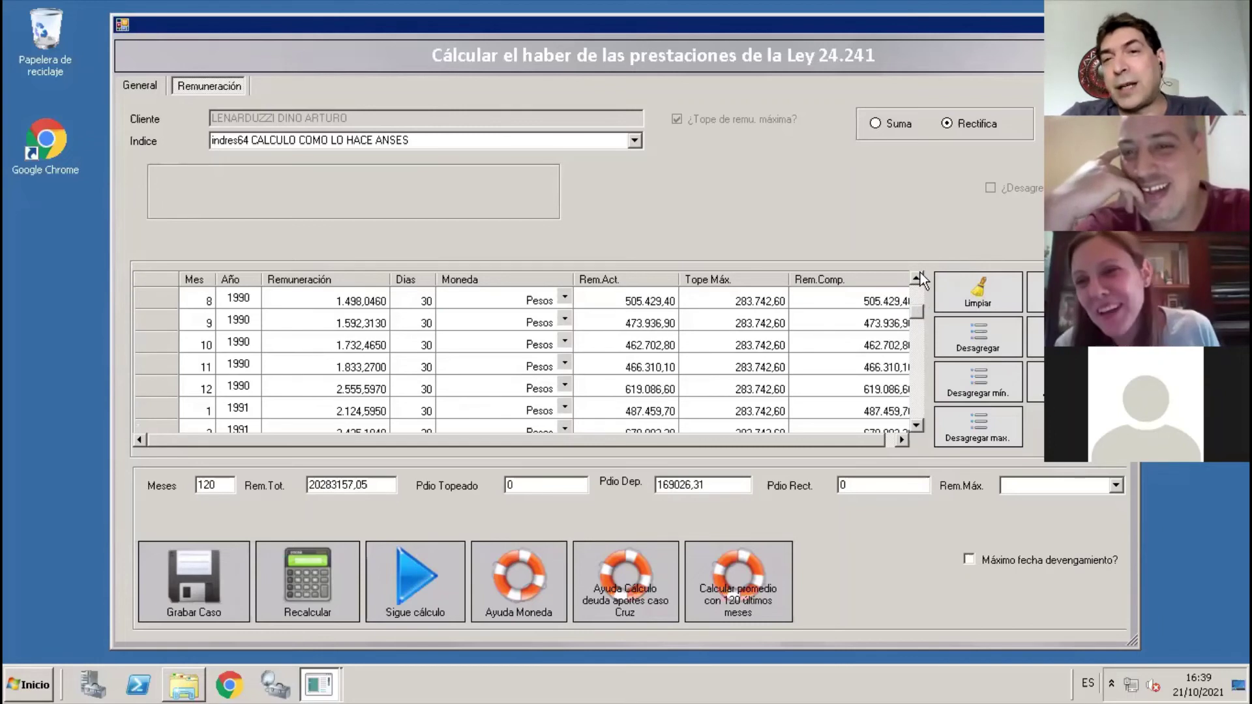
left_click(916, 278)
left_click(915, 277)
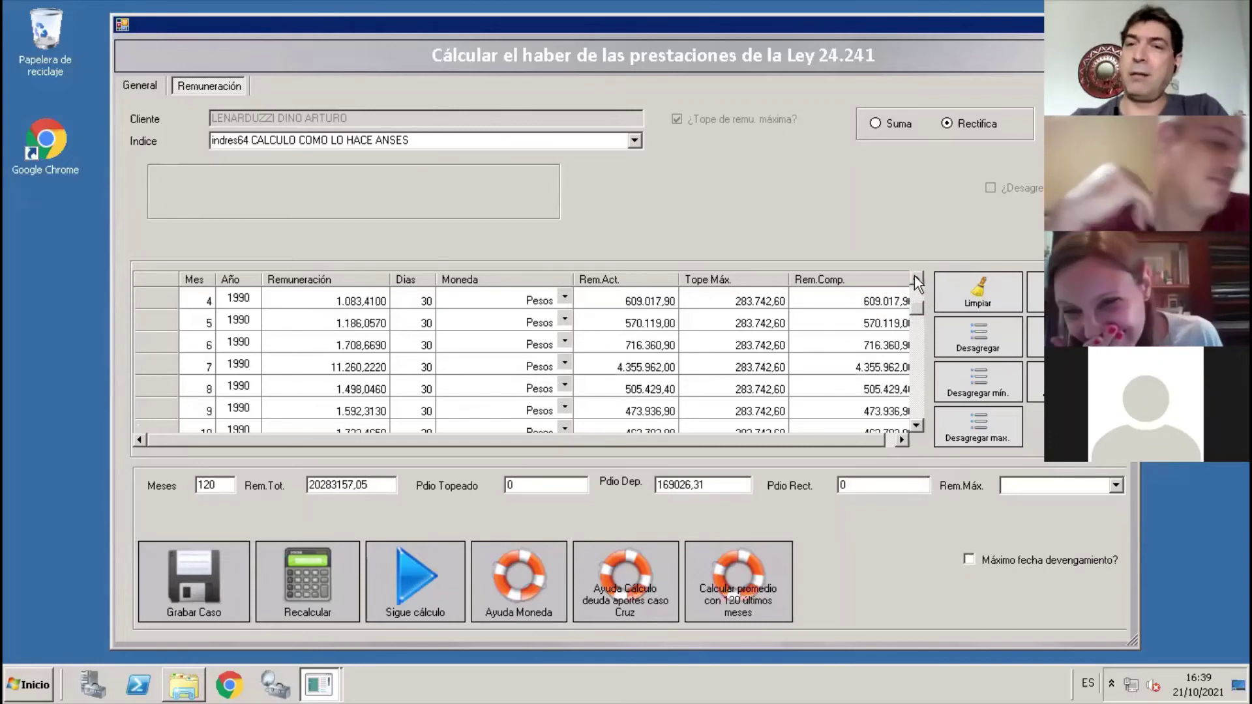
left_click(875, 365)
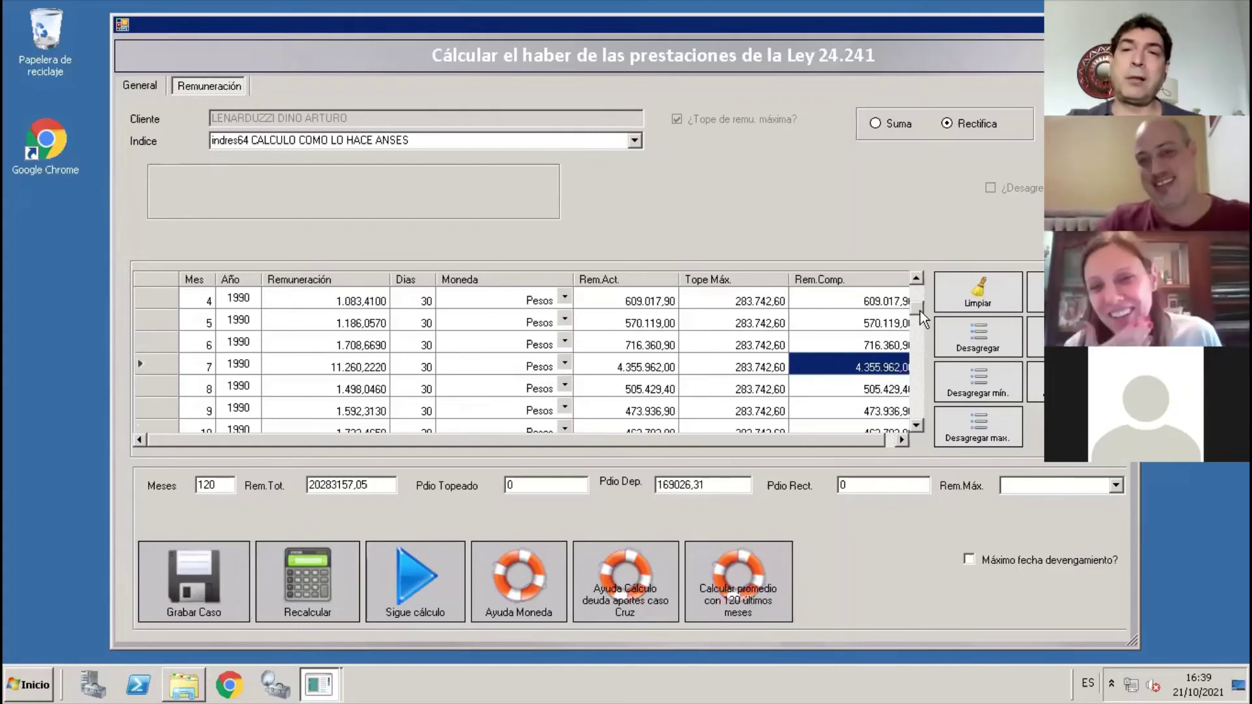
left_click_drag(921, 311, 932, 276)
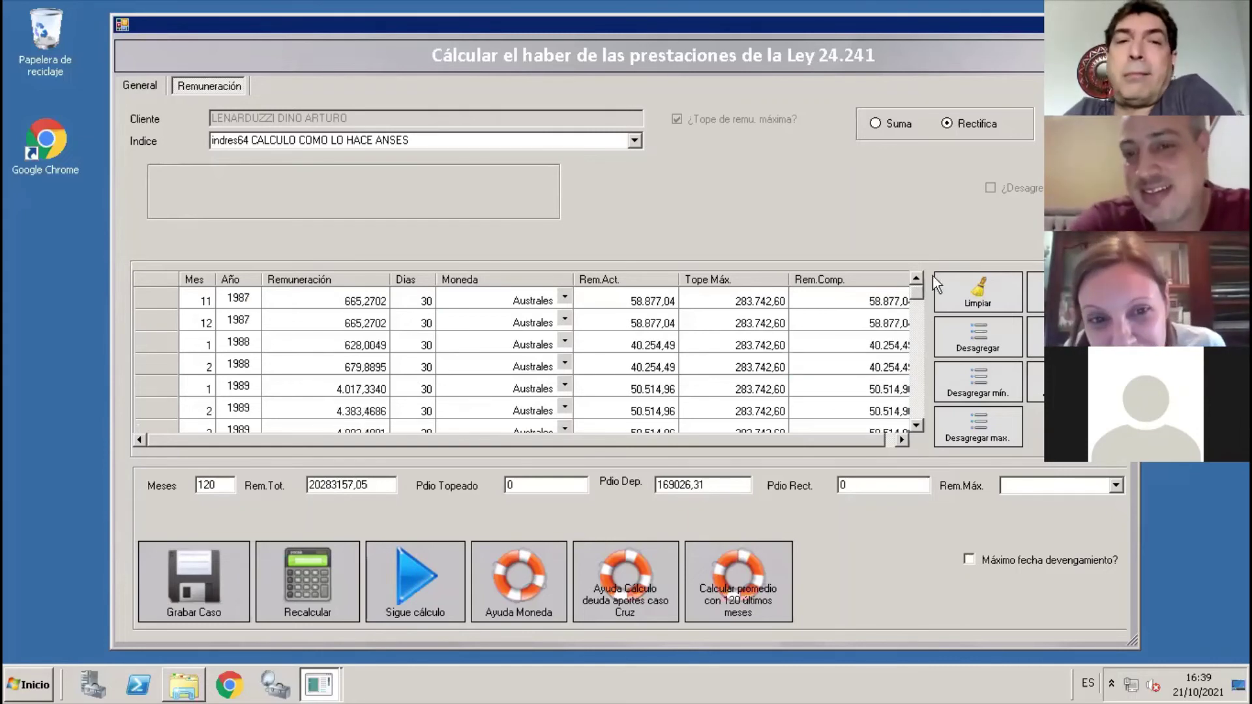
left_click(917, 425)
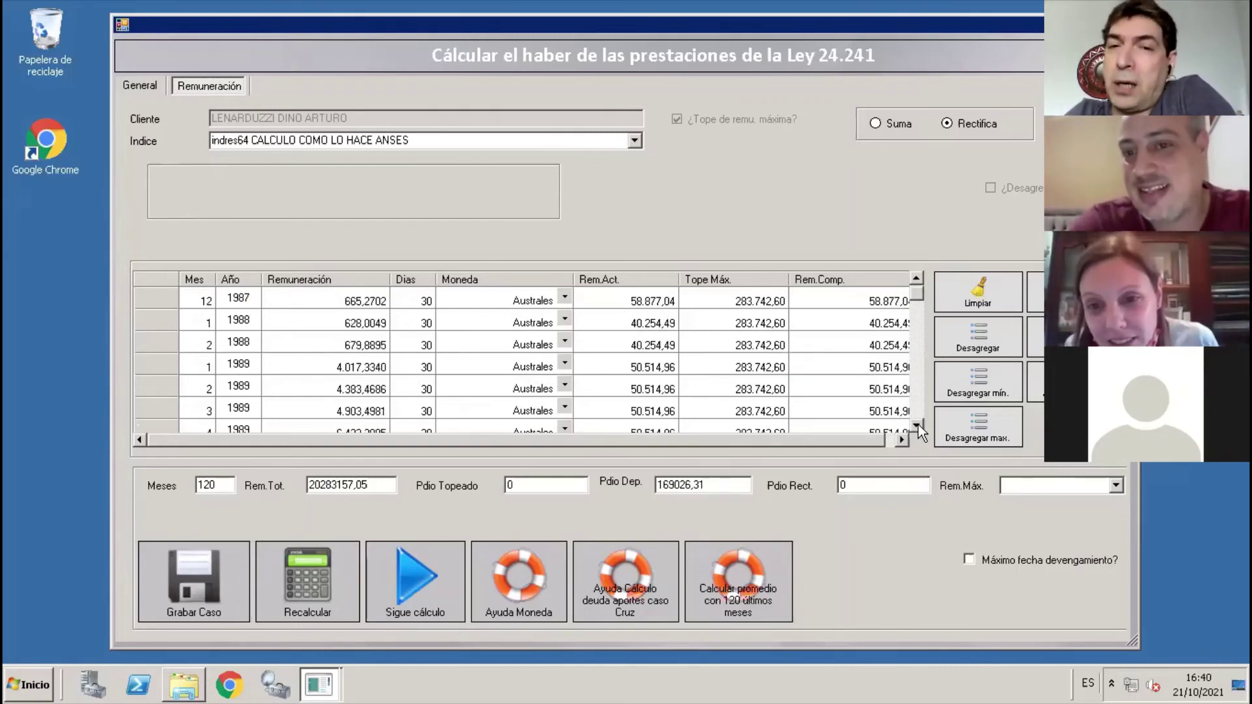
left_click(917, 425)
left_click(917, 425)
left_click(916, 425)
left_click(917, 425)
left_click(916, 425)
left_click(917, 425)
left_click(917, 425)
left_click(917, 425)
left_click(917, 425)
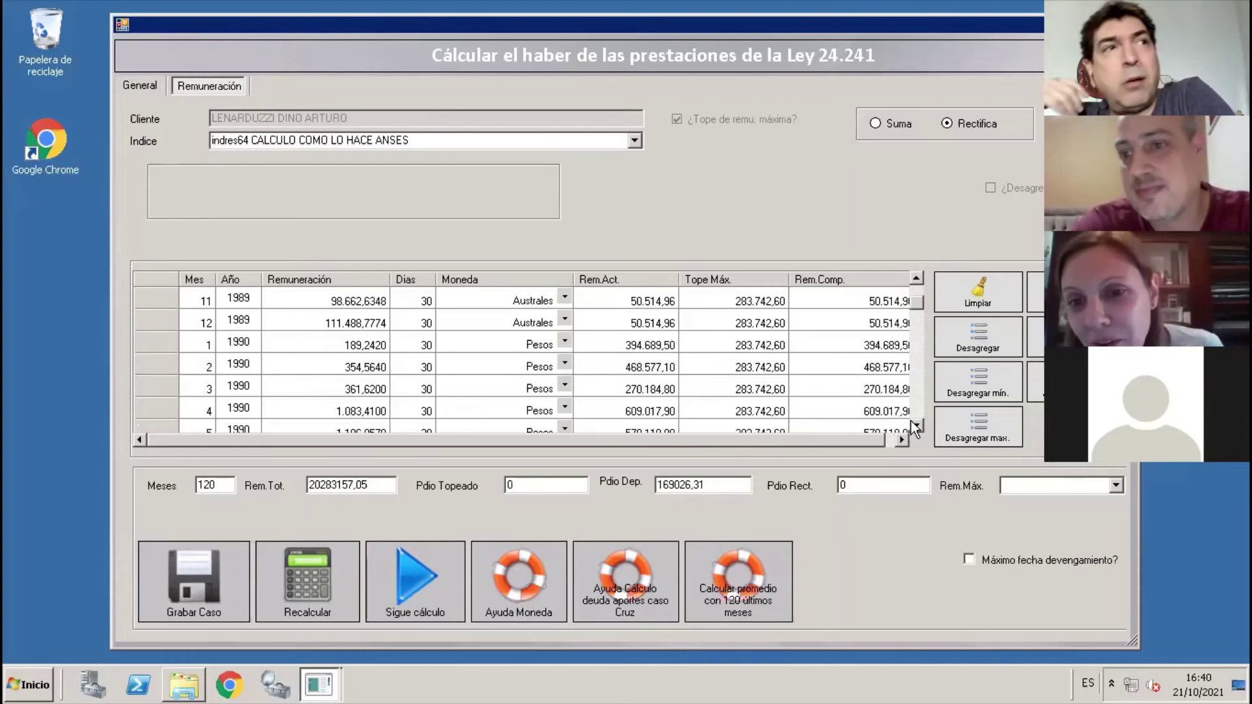
mouse_move(301, 3)
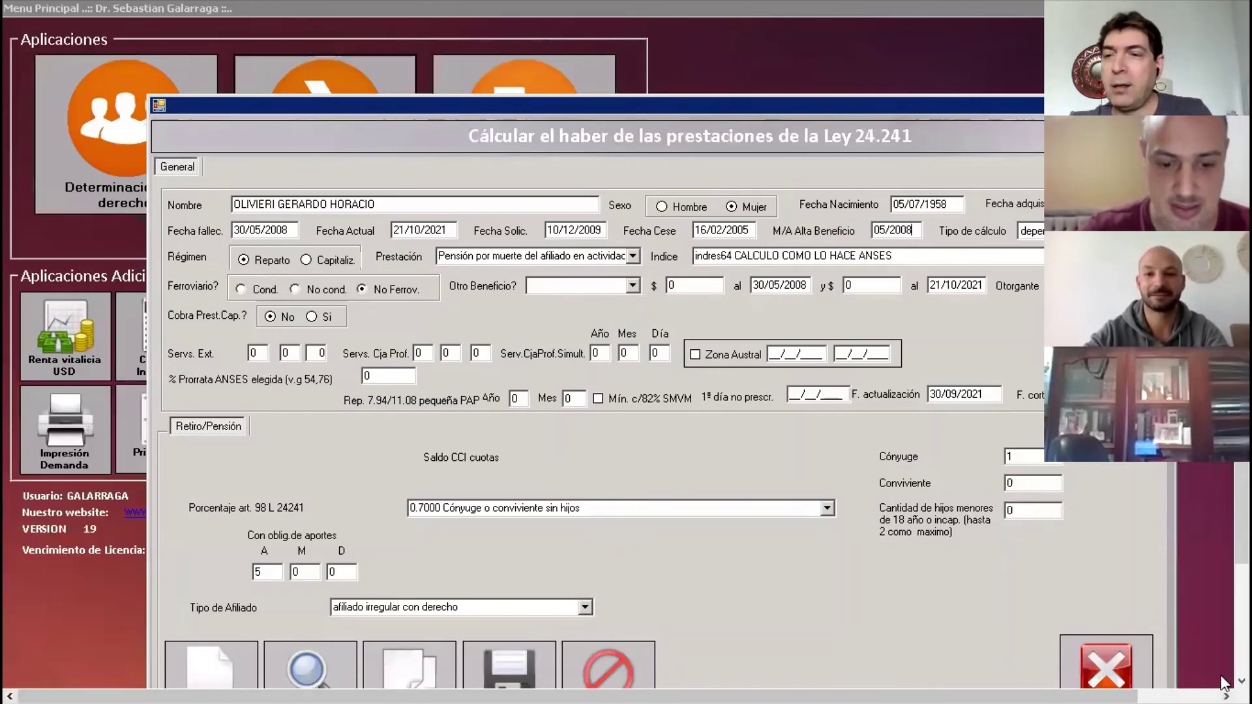
- Change the benefit start year to 10, verify the Fecha Cese and Alta Beneficio dates, and save the case
key("BackSpace")
key("BackSpace")
type("10")
scroll(1224, 684, "down", 3)
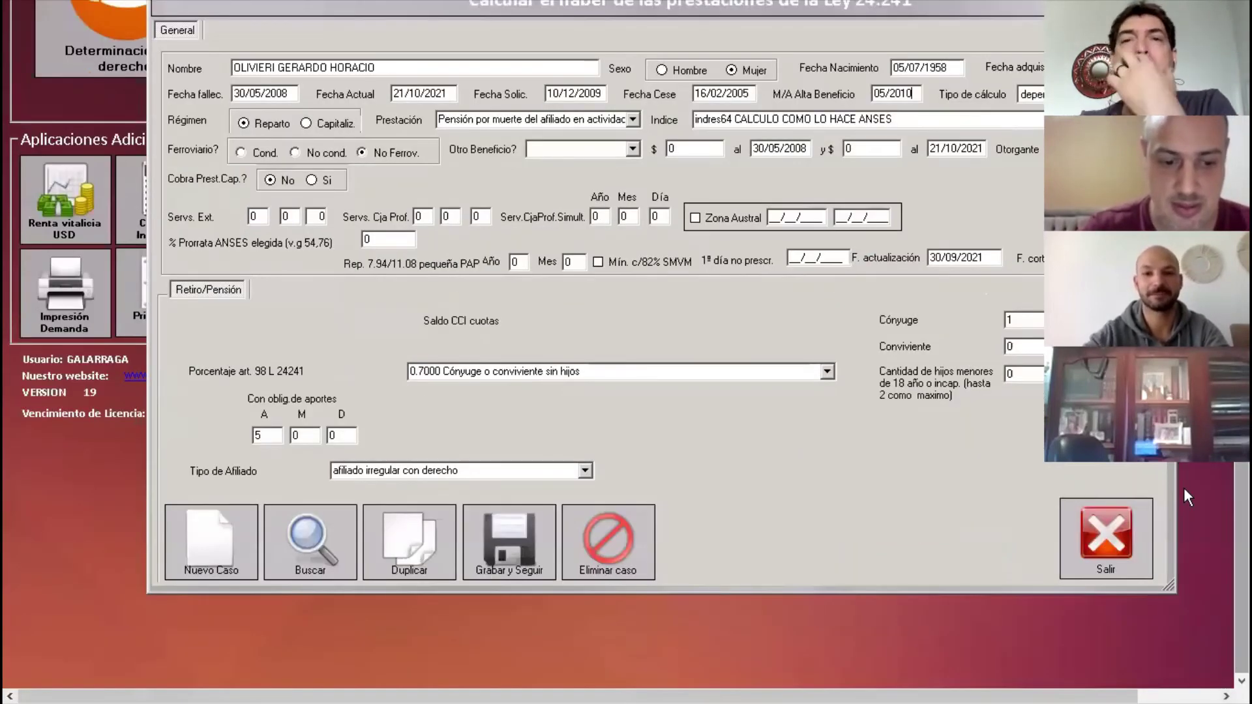
scroll(626, 336, "up", 2)
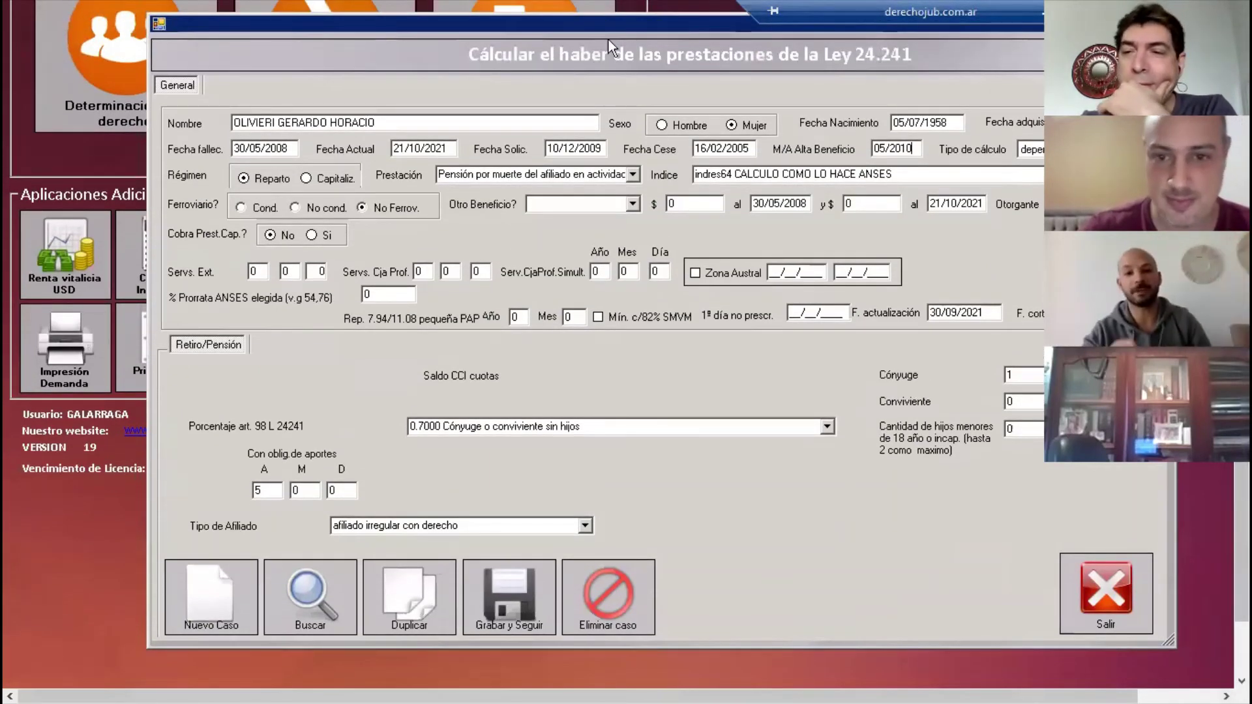
scroll(1199, 674, "right", 3)
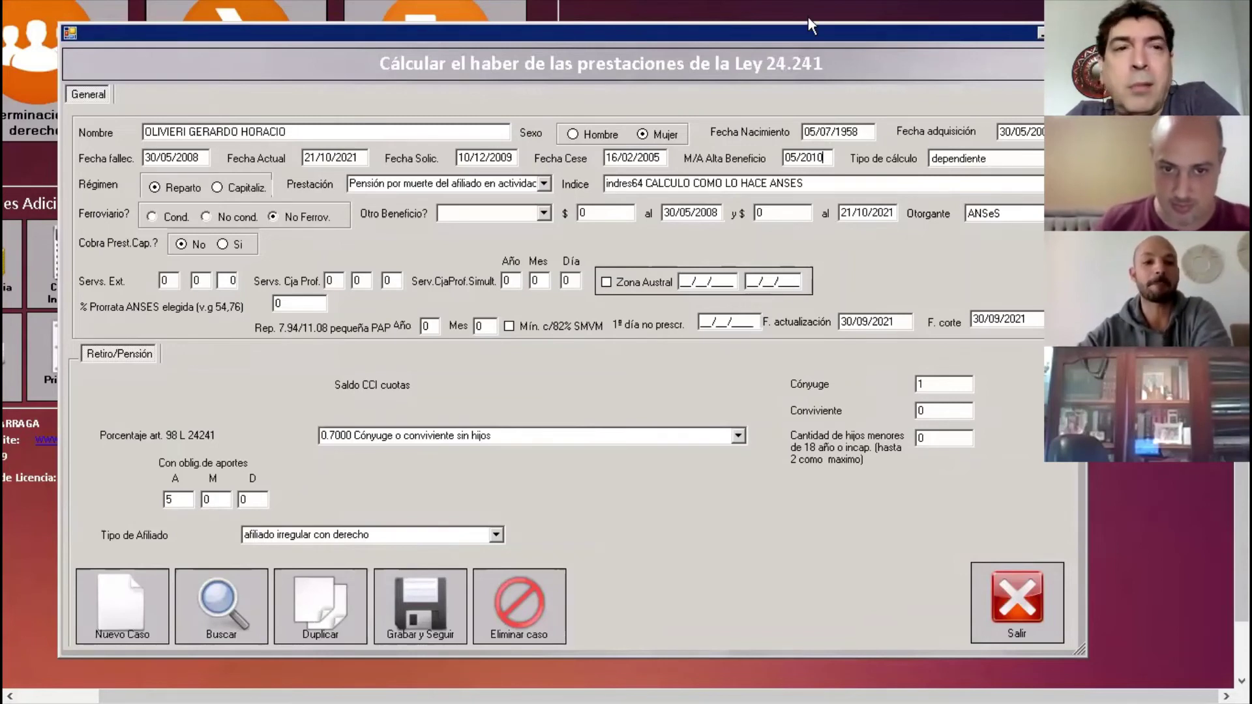
left_click_drag(799, 27, 738, 35)
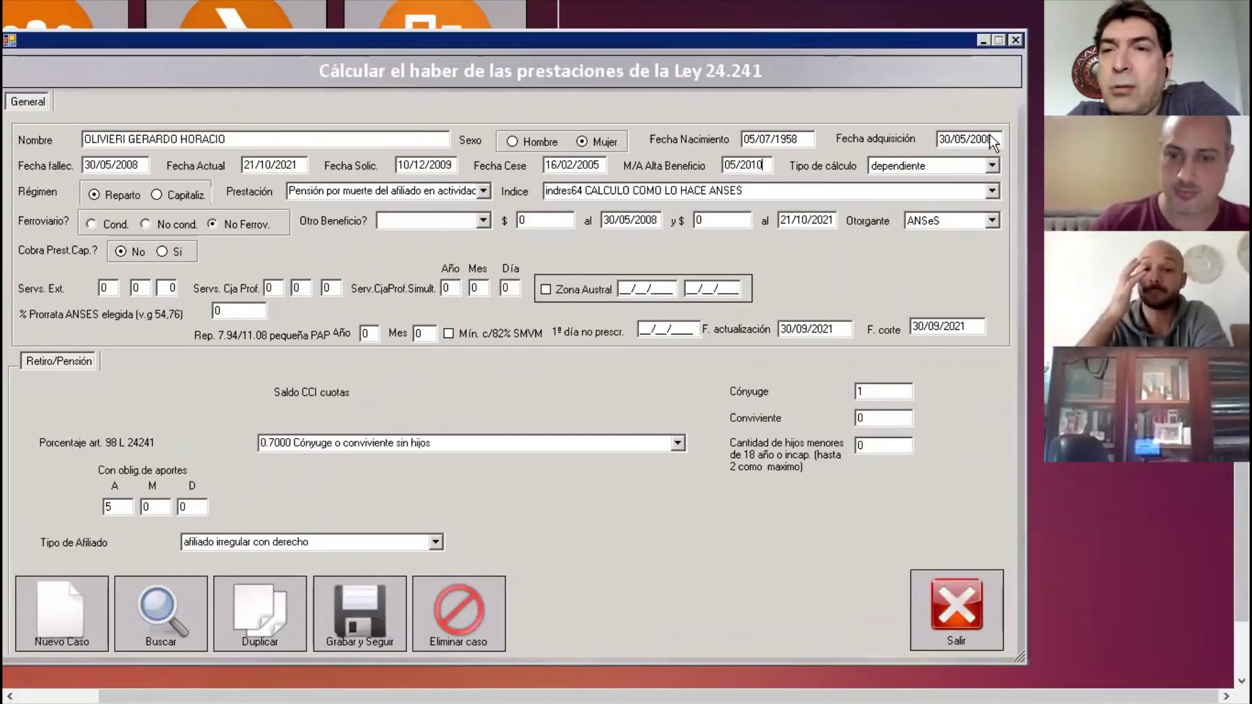
left_click_drag(992, 142, 938, 141)
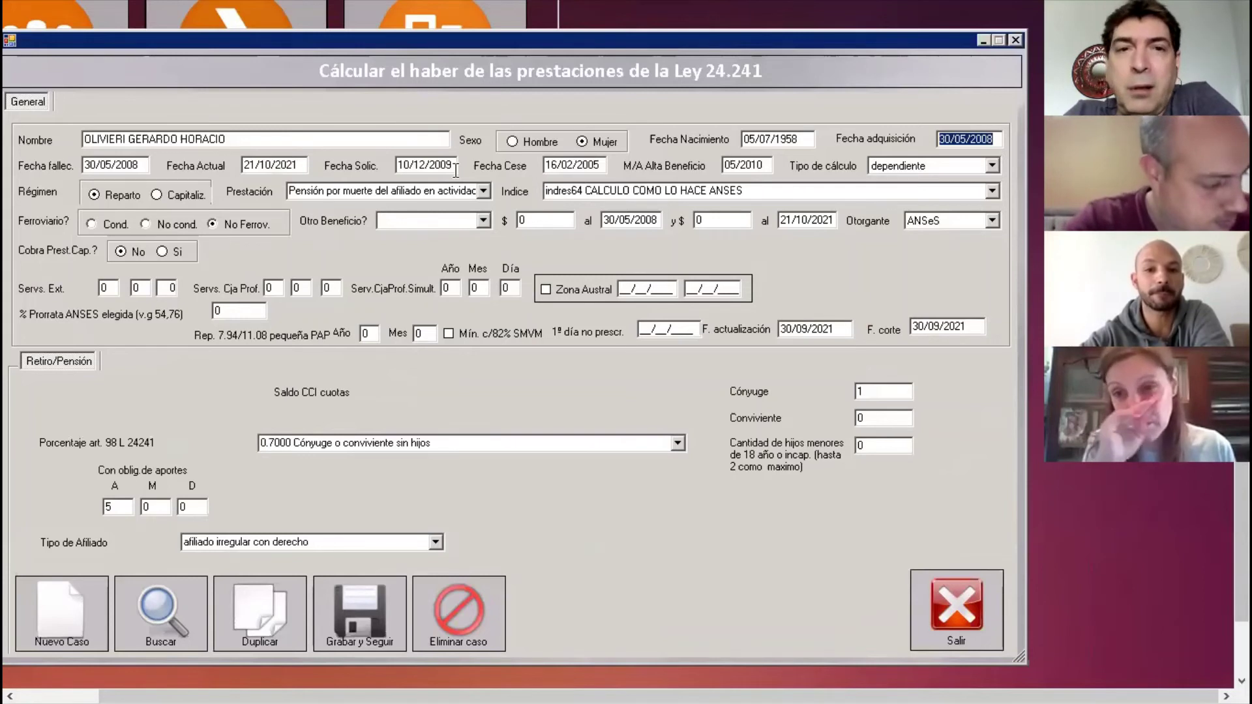
left_click(572, 164)
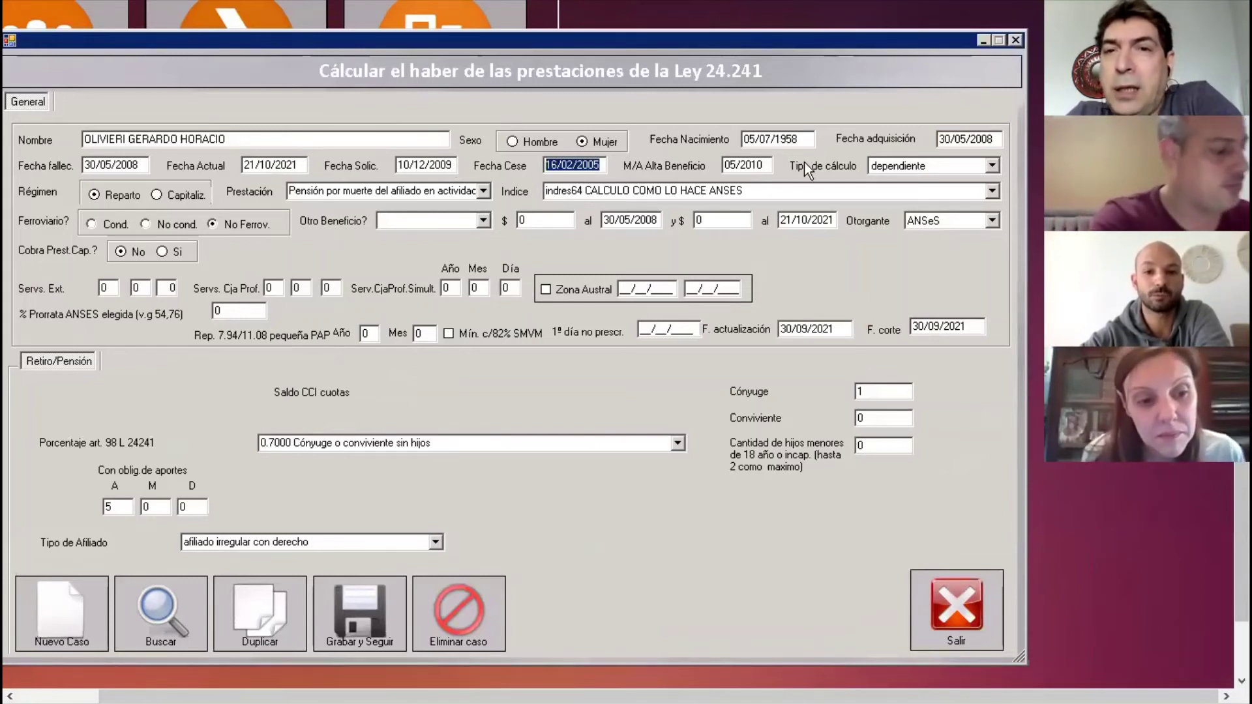
left_click(769, 166)
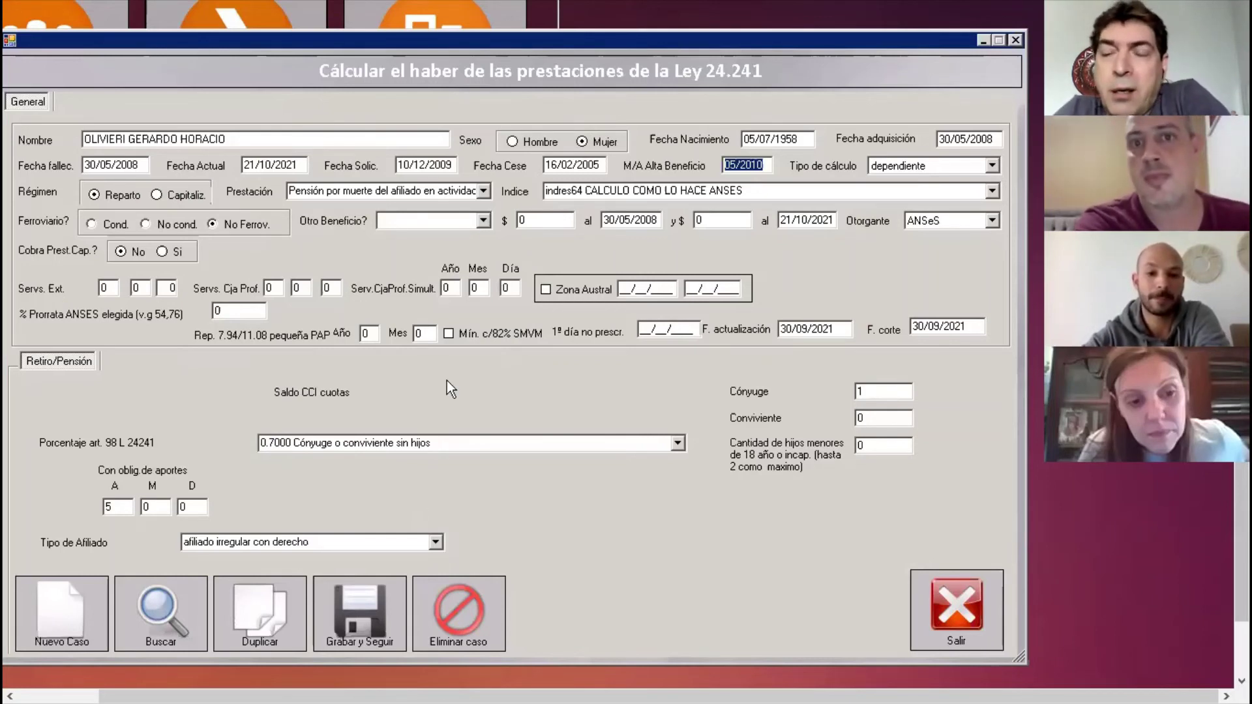
key("Return")
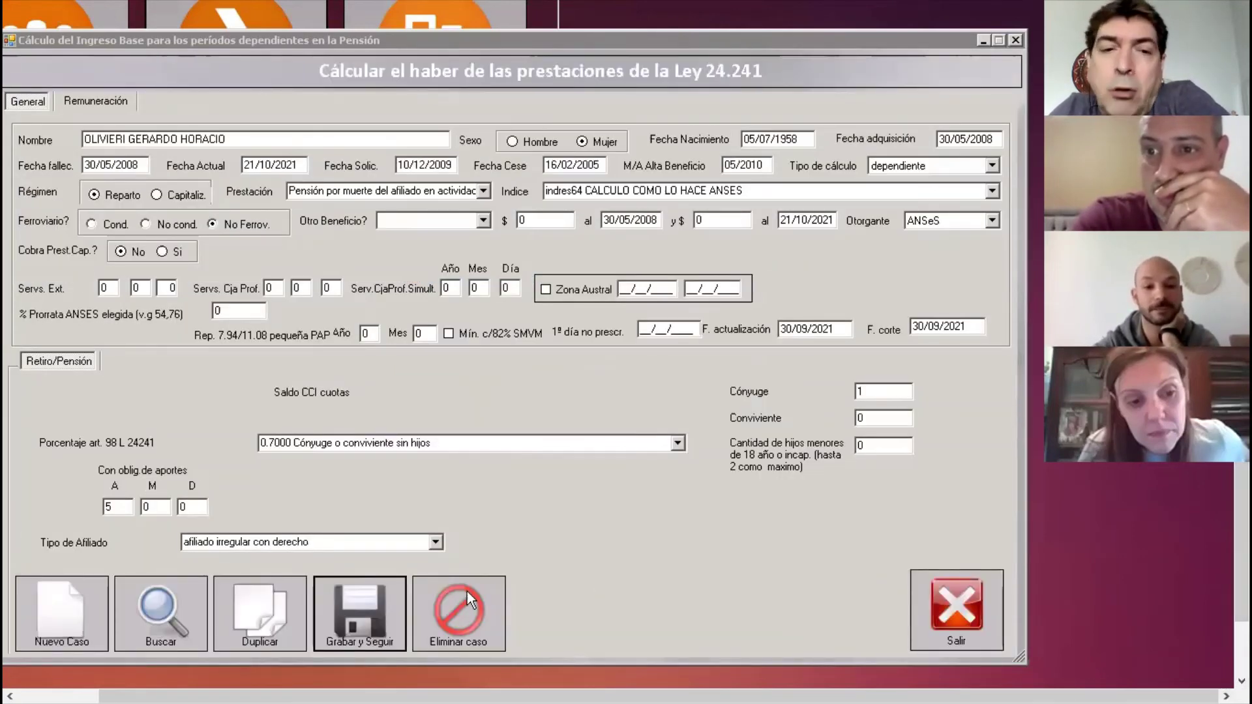
left_click(653, 405)
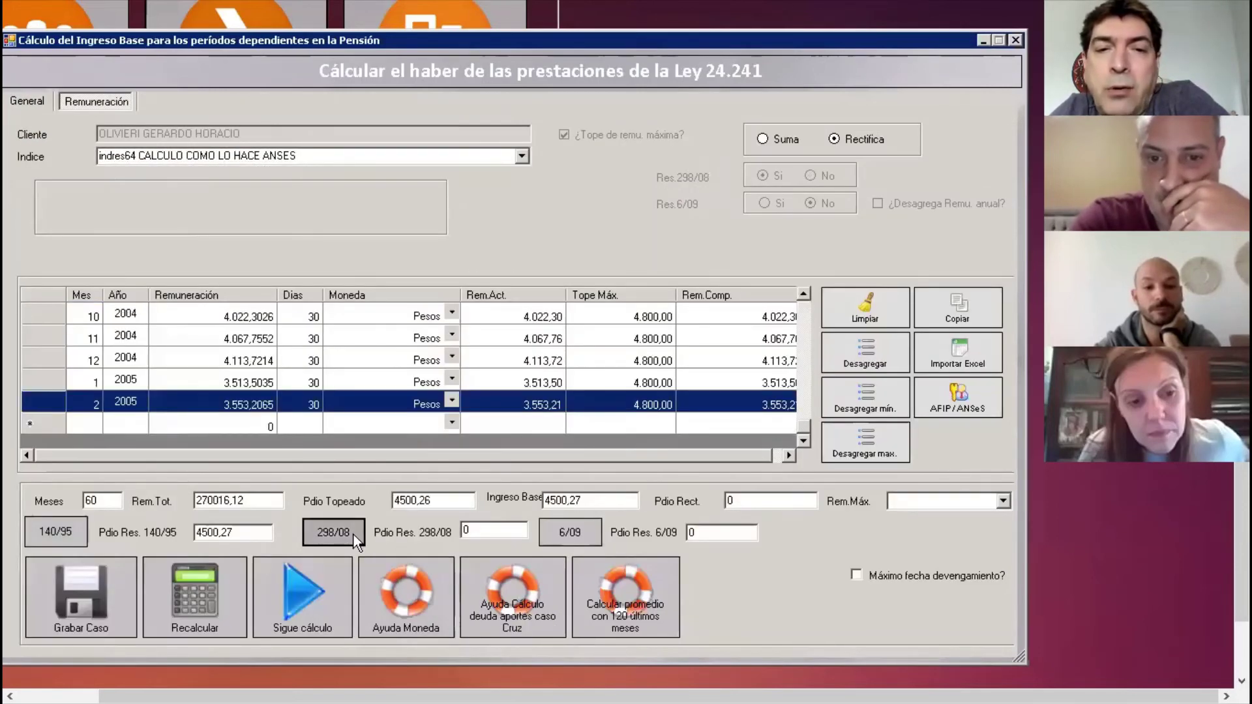
- Calculate the averages under Res. 298/08, Res. 6/09 and Res. 140/95
left_click(353, 535)
left_click(582, 533)
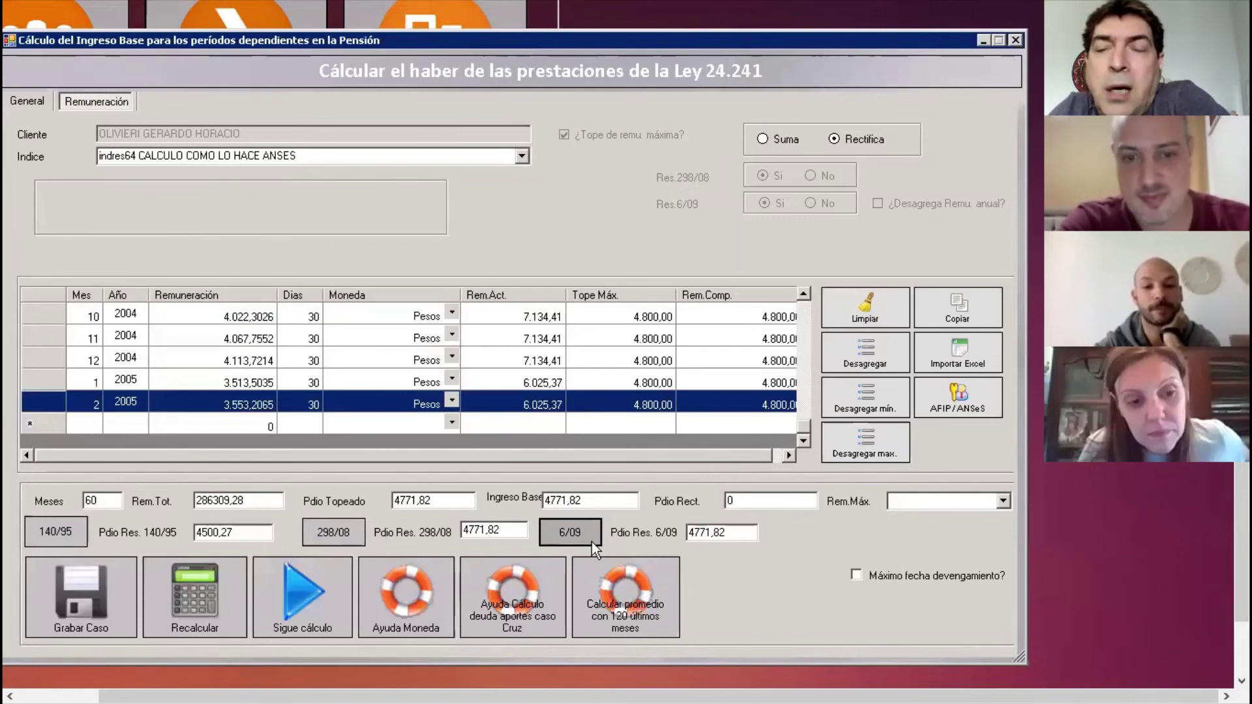
scroll(1230, 685, "down", 3)
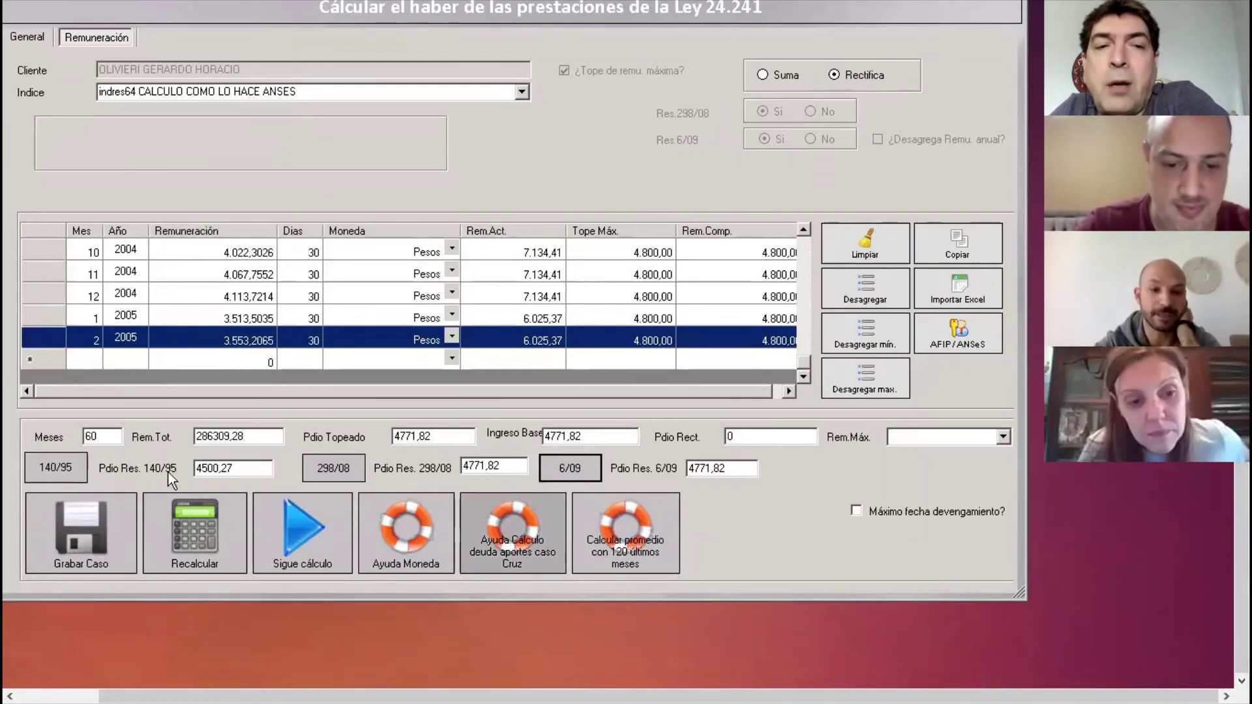
left_click(235, 469)
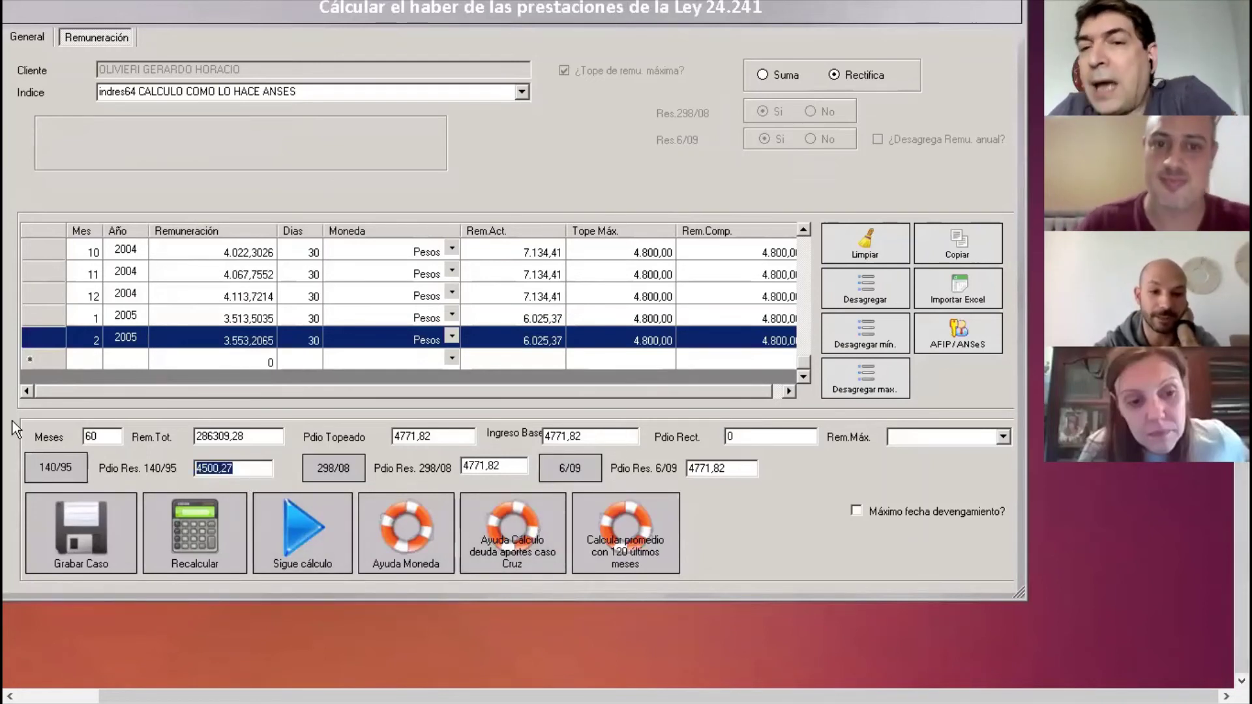
key("shift+Tab")
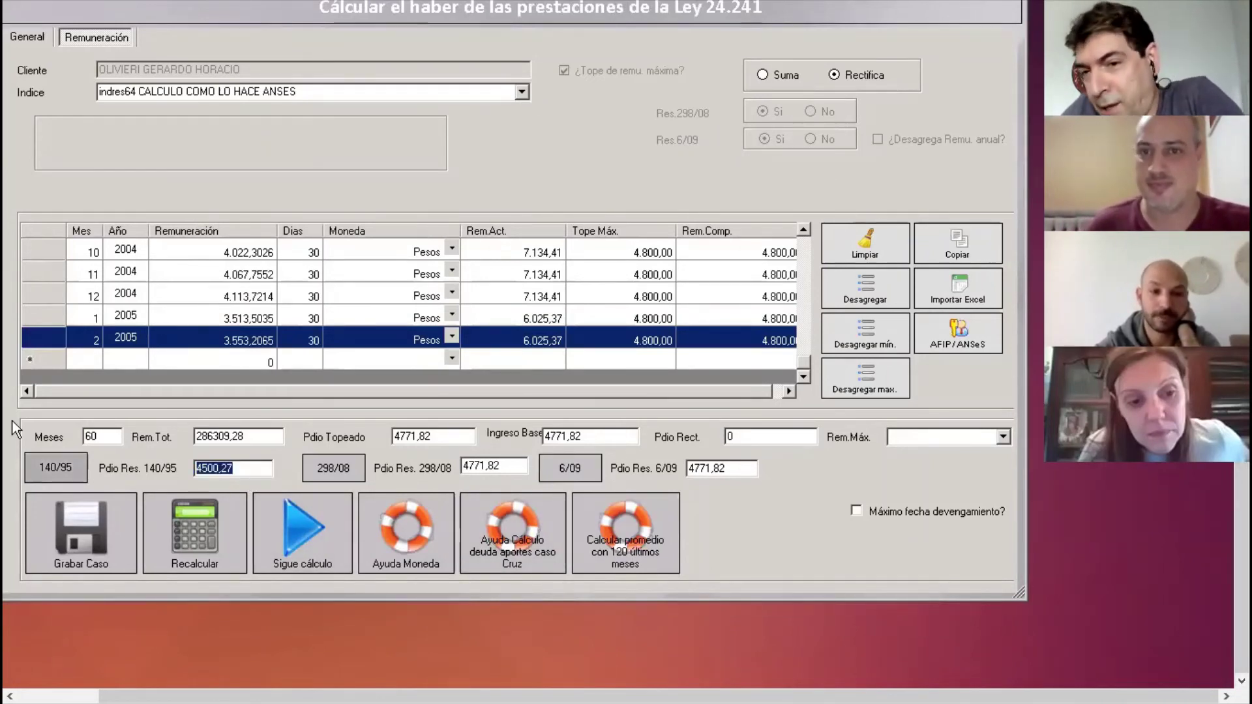
key("Return")
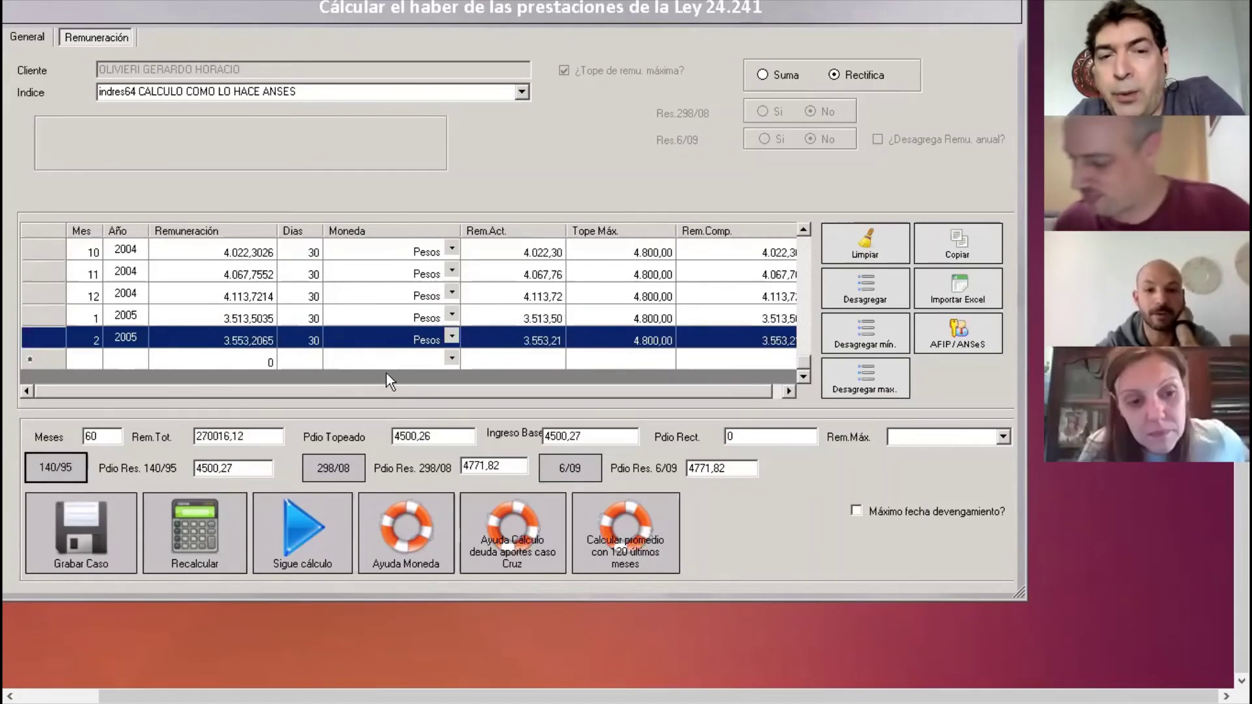
- Enter 4554,04 as the rectified average (Pdio Rect.) and continue to the pension result
left_click(766, 437)
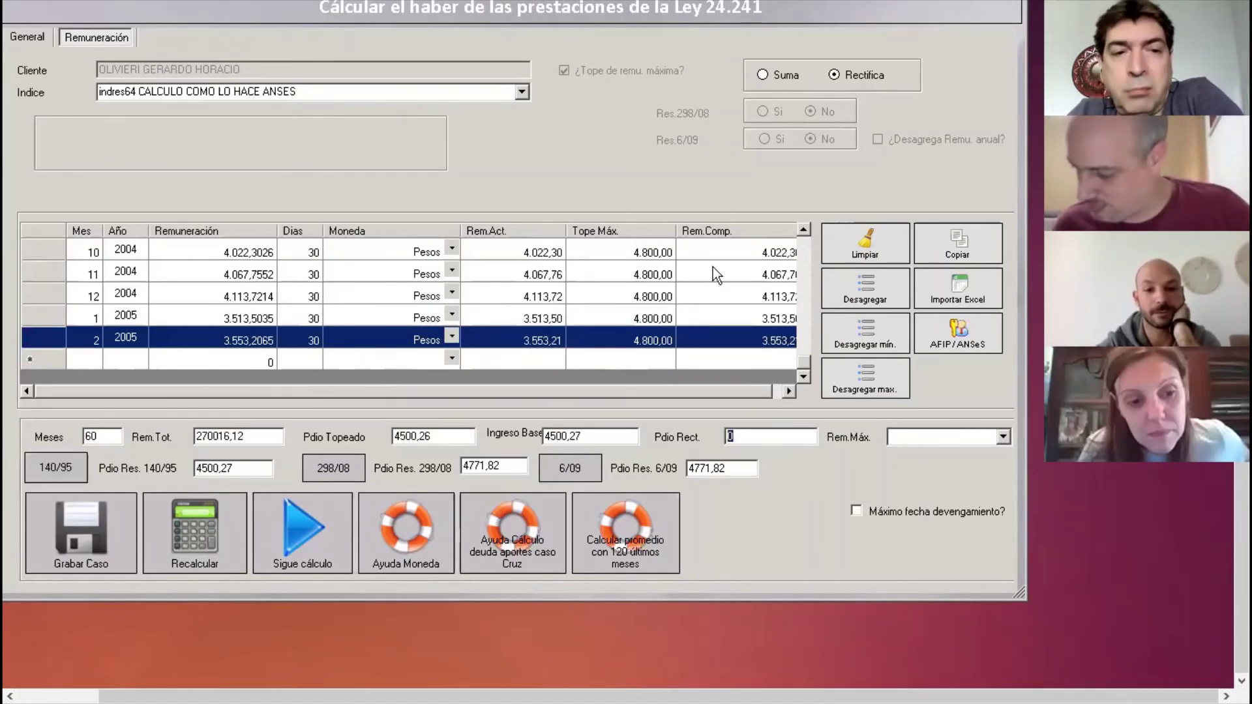
type("455")
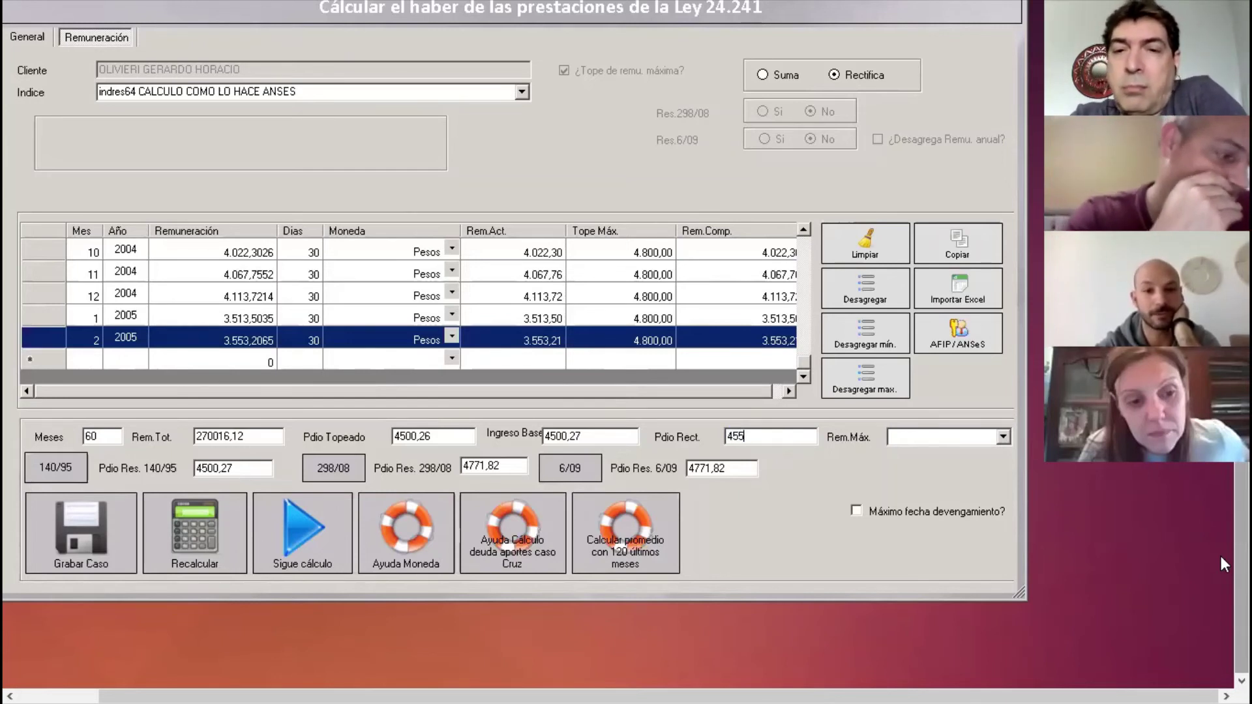
key("BackSpace")
key("BackSpace")
key("BackSpace")
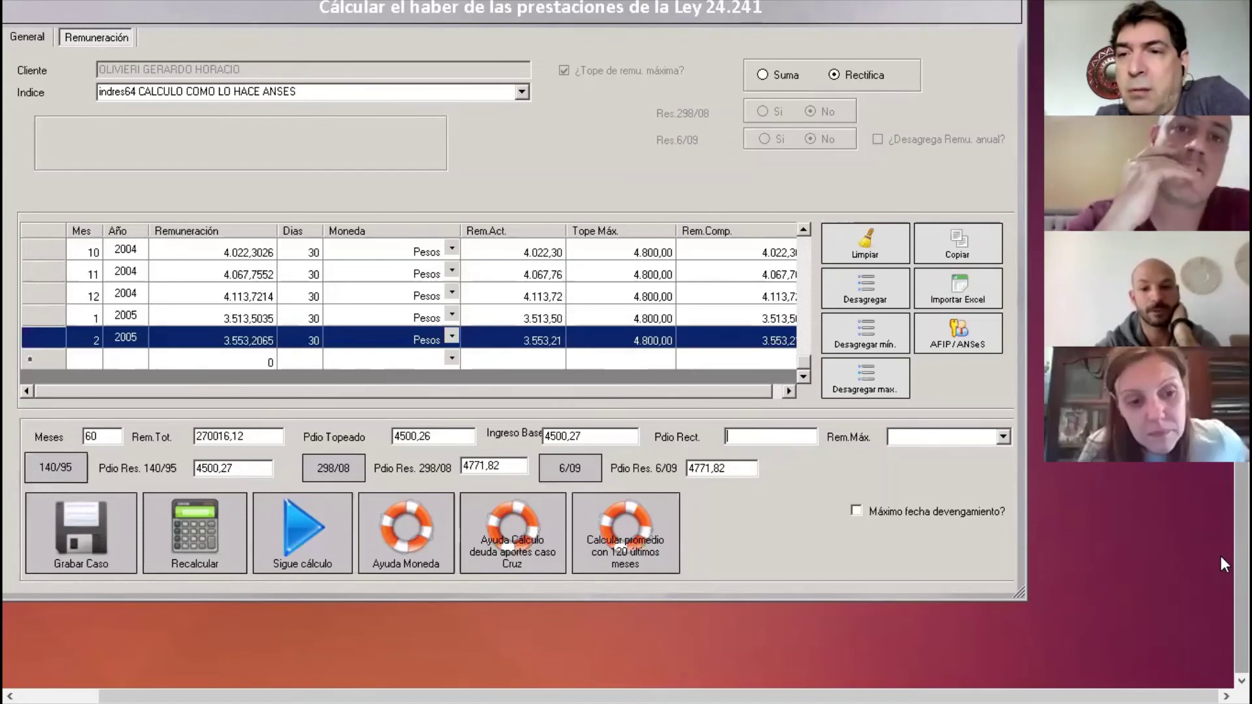
type("4554,04")
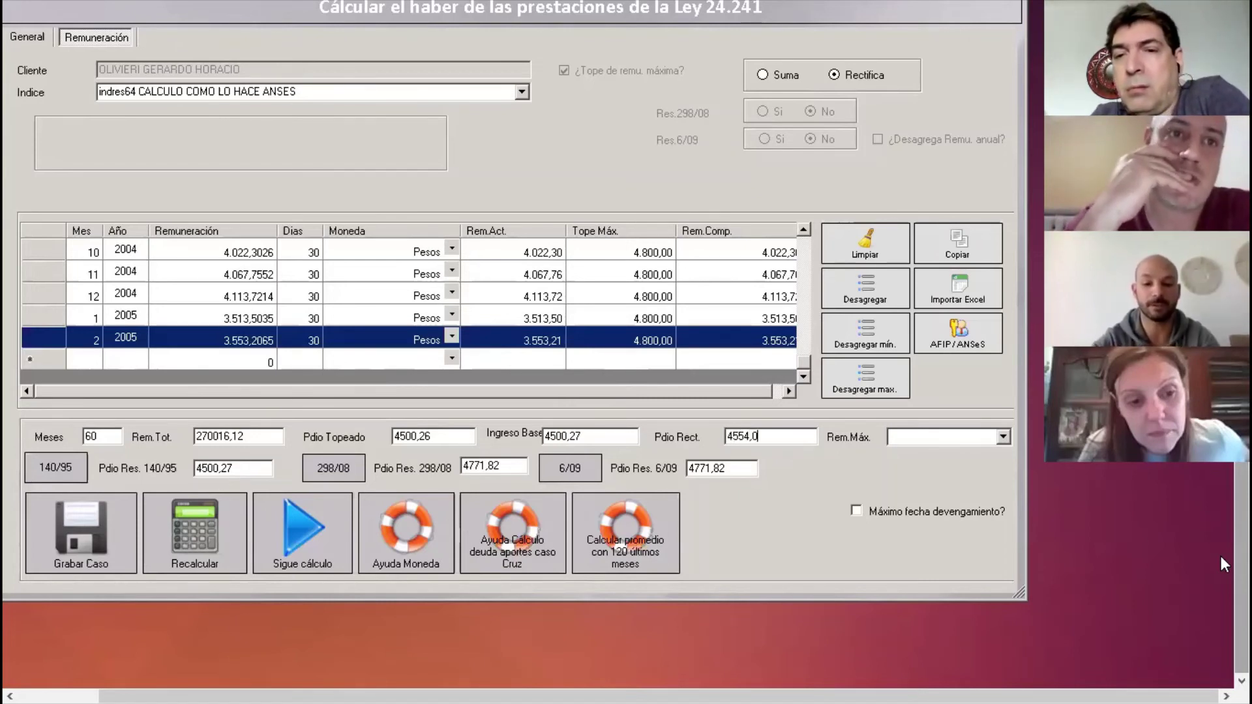
left_click(287, 539)
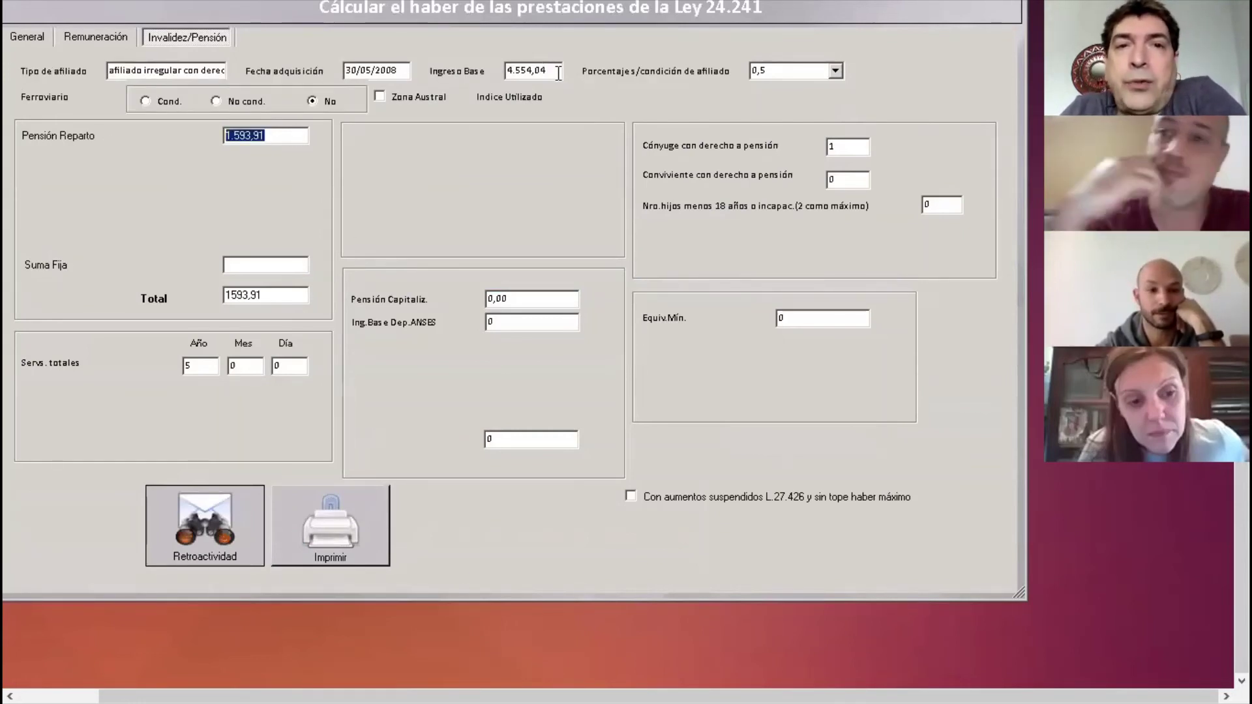
- Run the Retroactividad calculation, producing a total retroactivity of 2273801,01 from May 2008
left_click(514, 70)
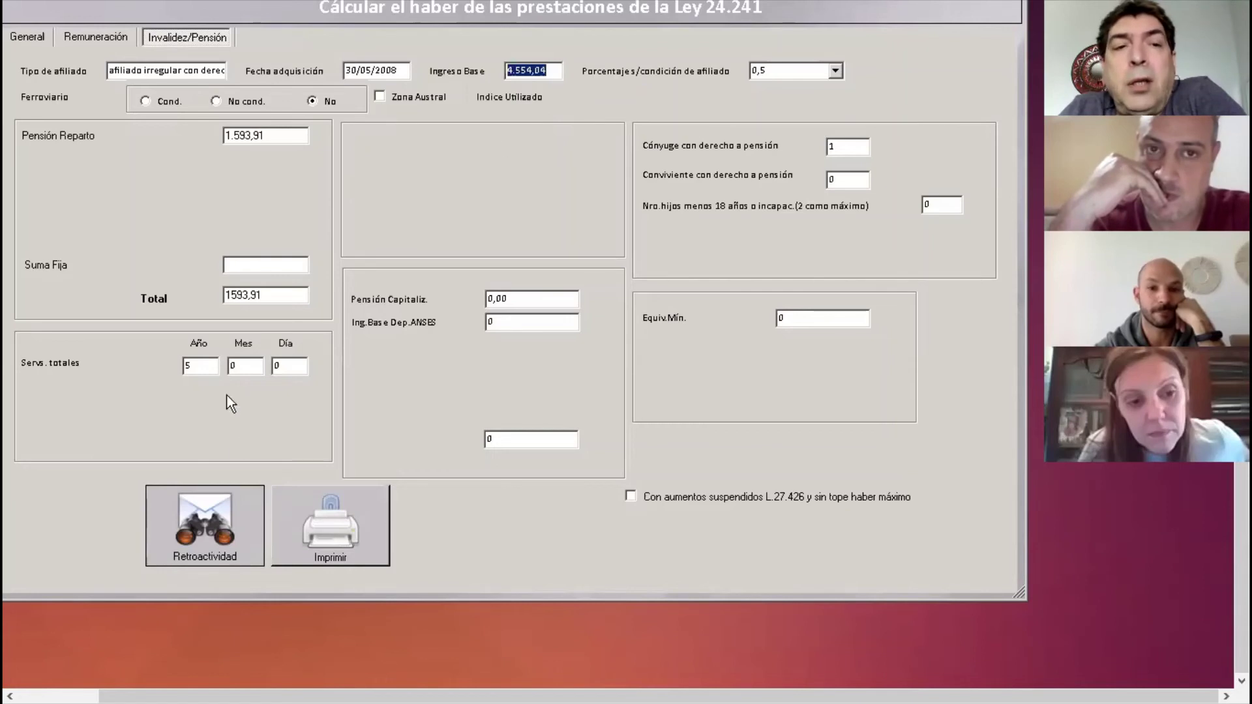
left_click(250, 523)
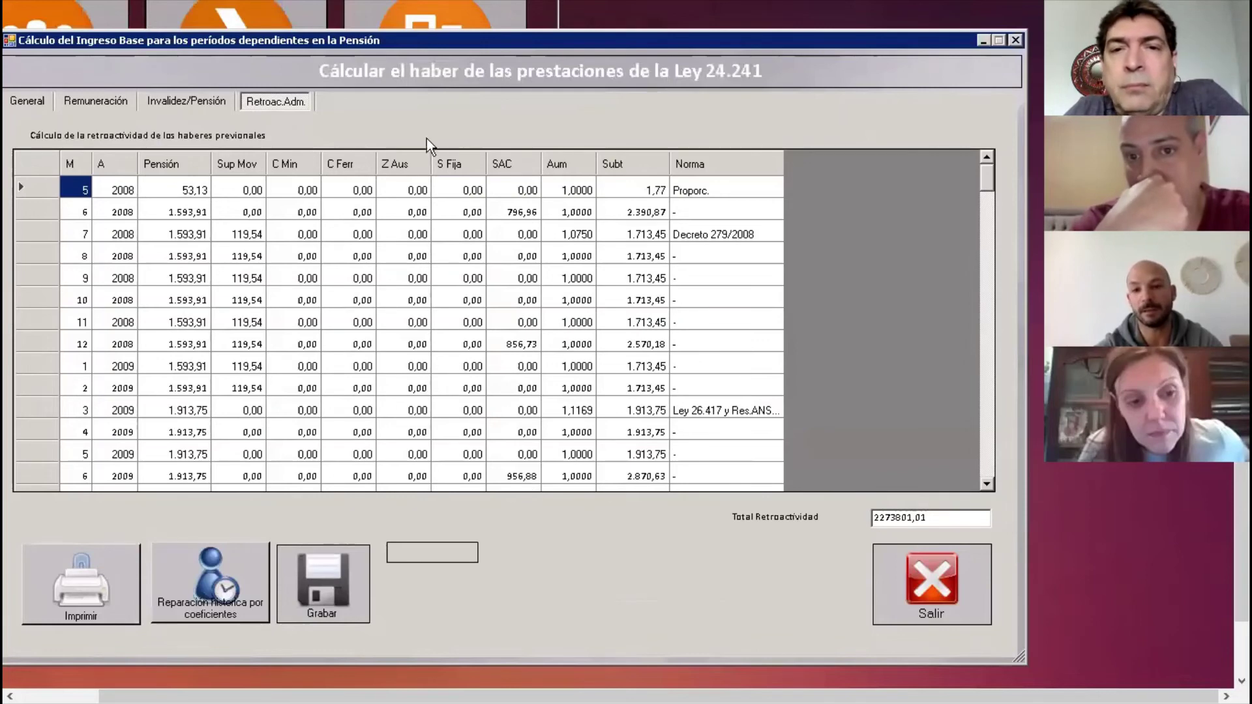
- Scroll the retroactivity grid to October 2021 and back, then return to the Invalidez/Pensión result
left_click(982, 468)
left_click_drag(984, 474, 984, 468)
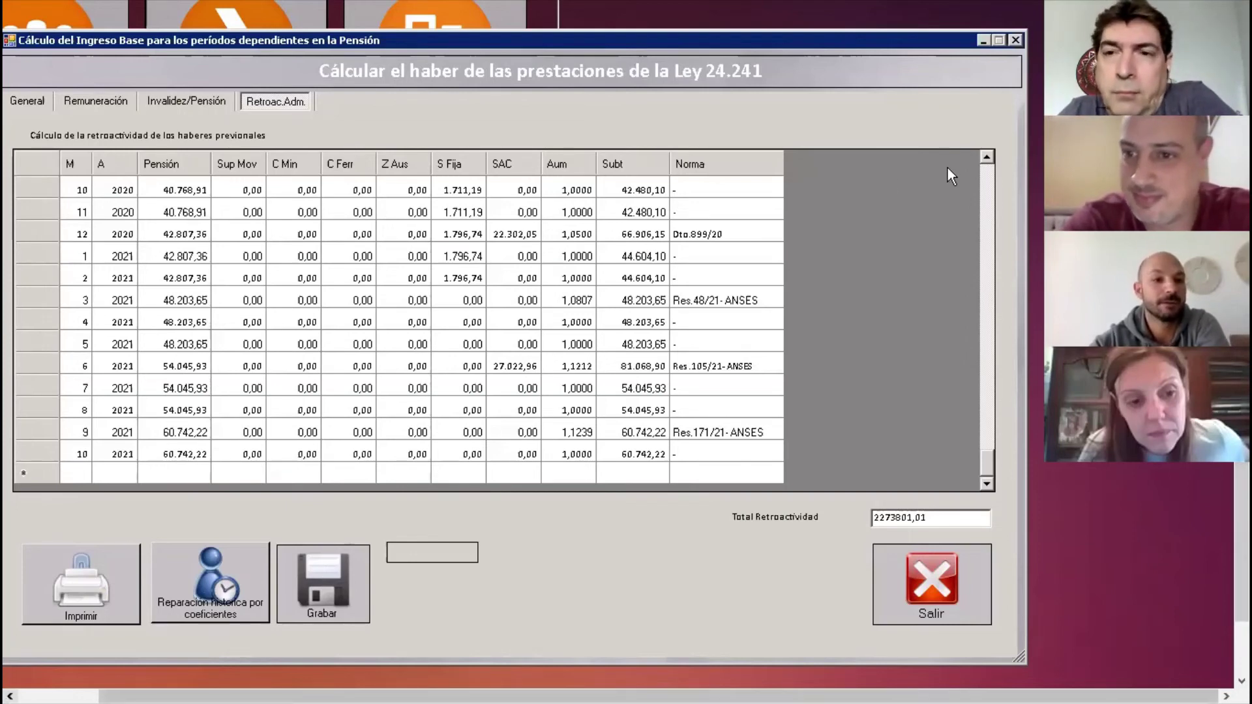
scroll(984, 174, "up", 18)
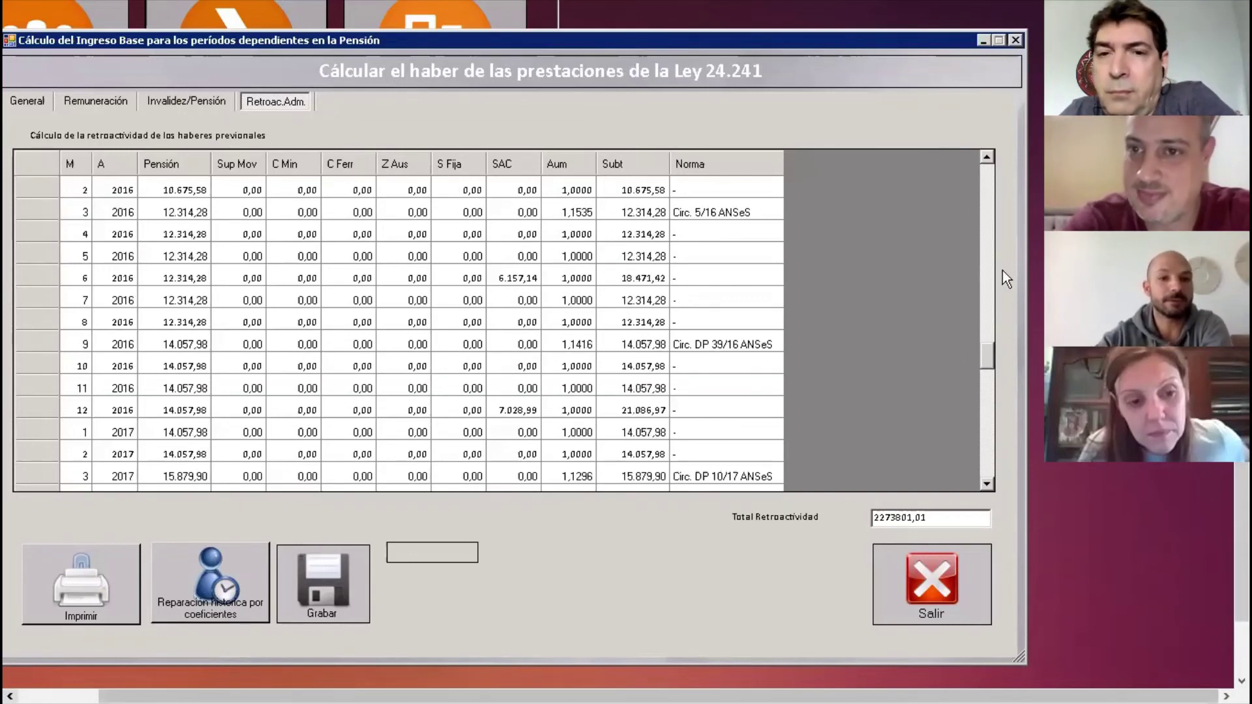
scroll(1003, 270, "up", 20)
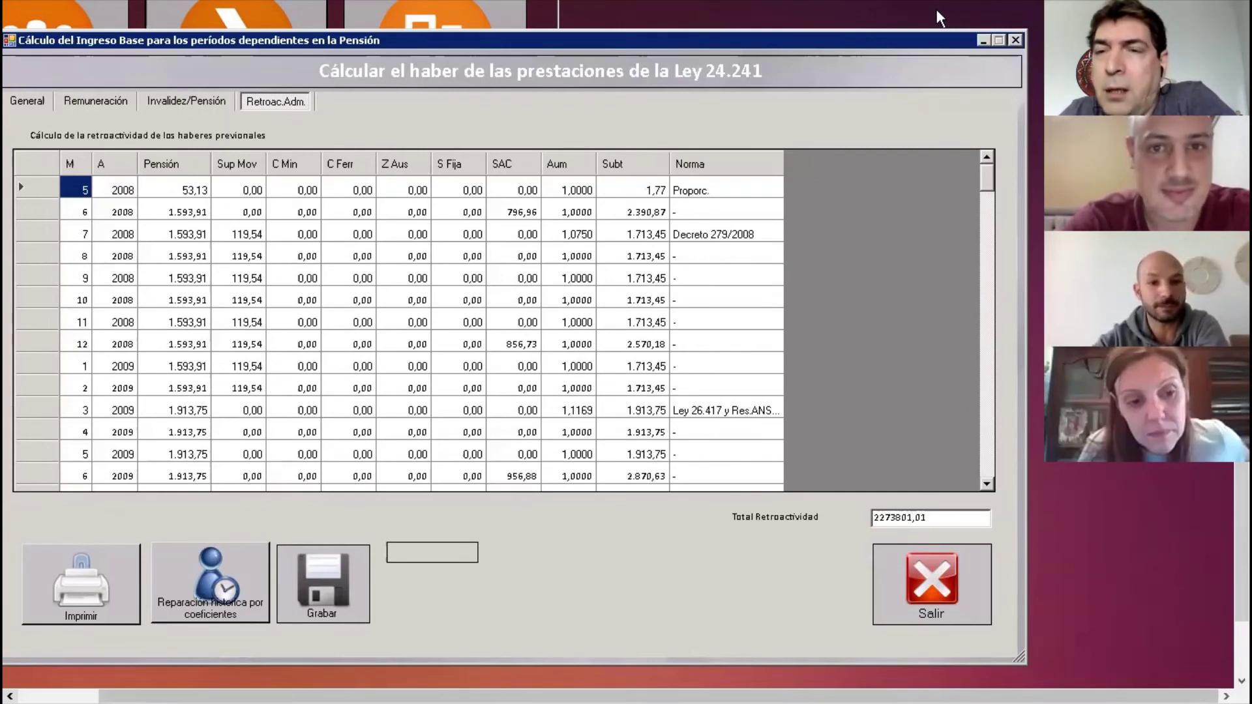
mouse_move(936, 9)
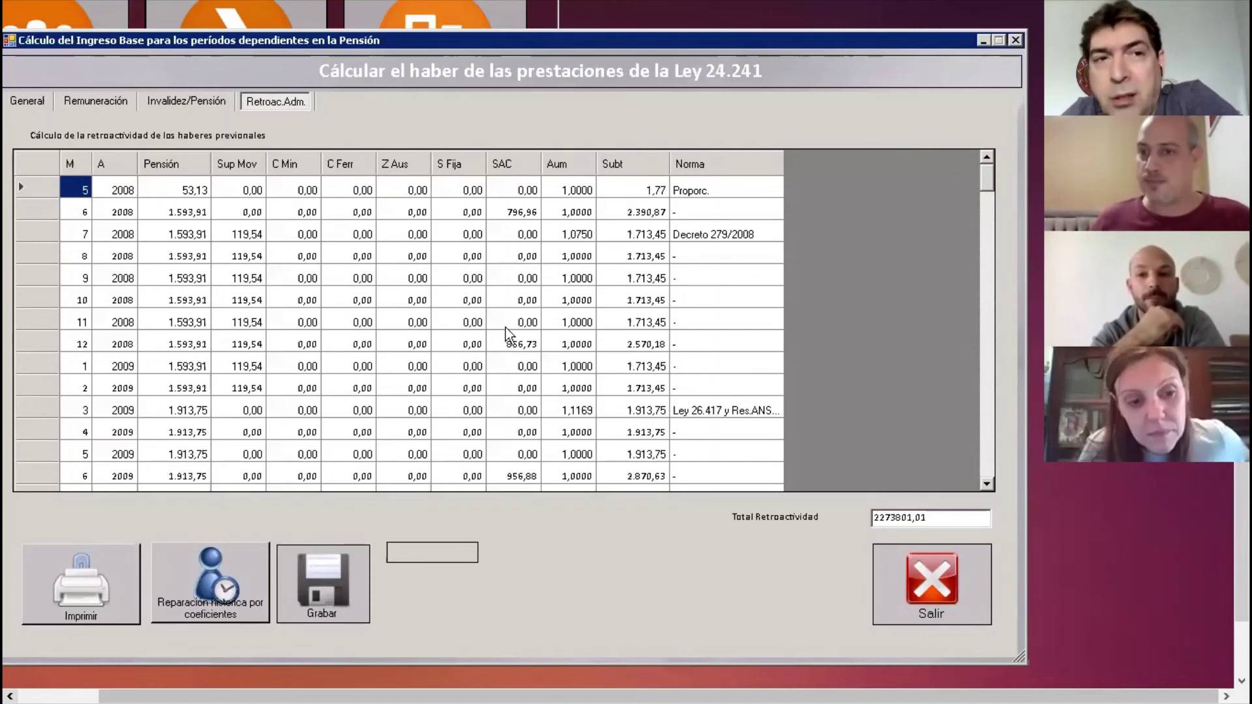
left_click(198, 107)
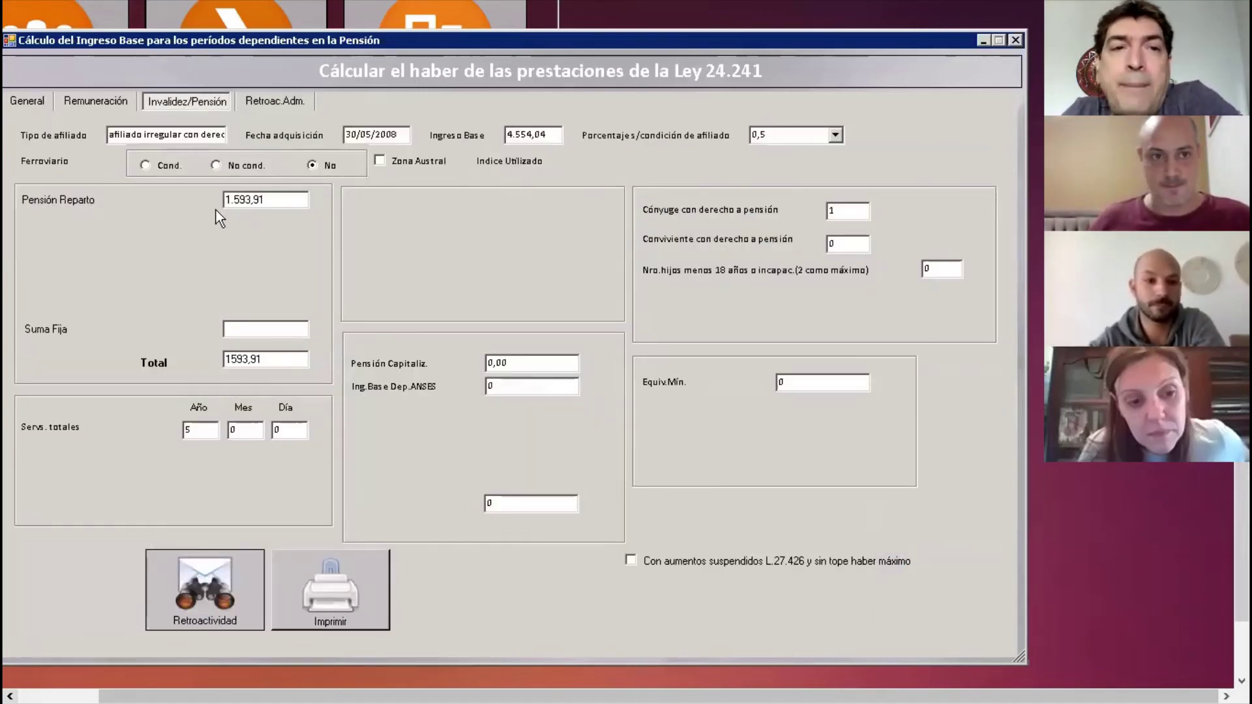
- Select the 1.593,91 Pensión Reparto amount and switch back to the Remuneración tab
left_click_drag(283, 209, 194, 218)
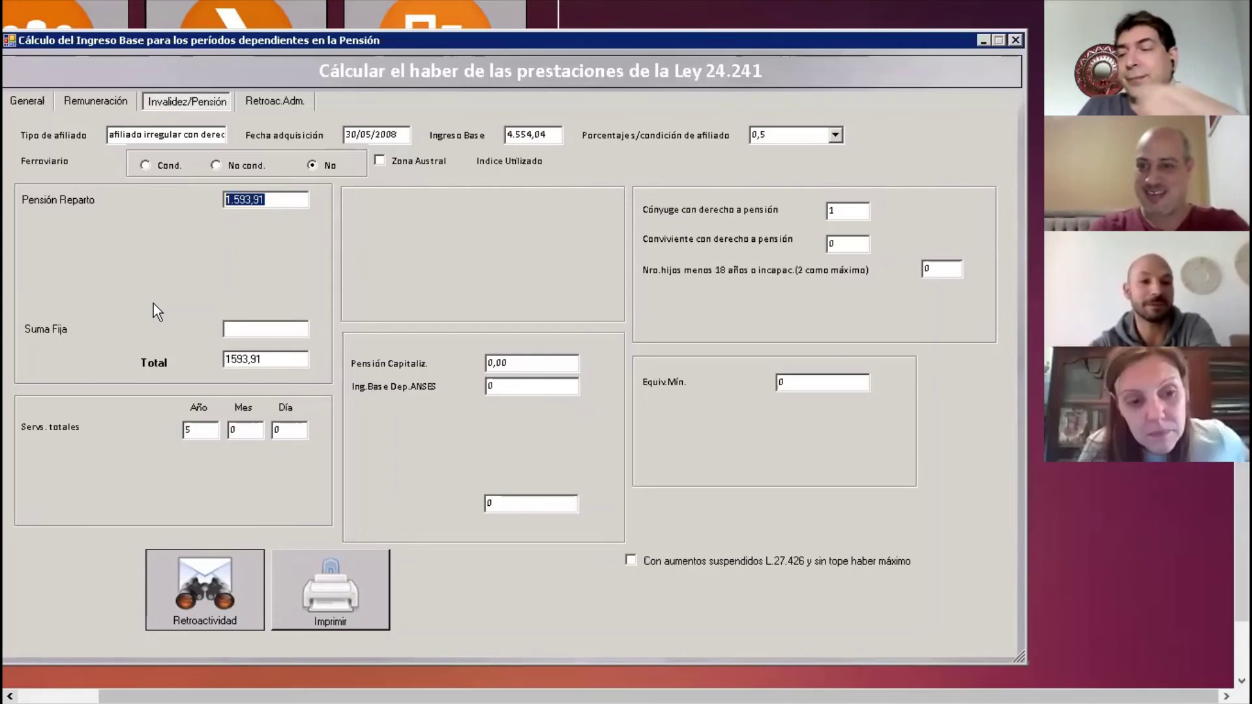
key("ctrl+shift+Tab")
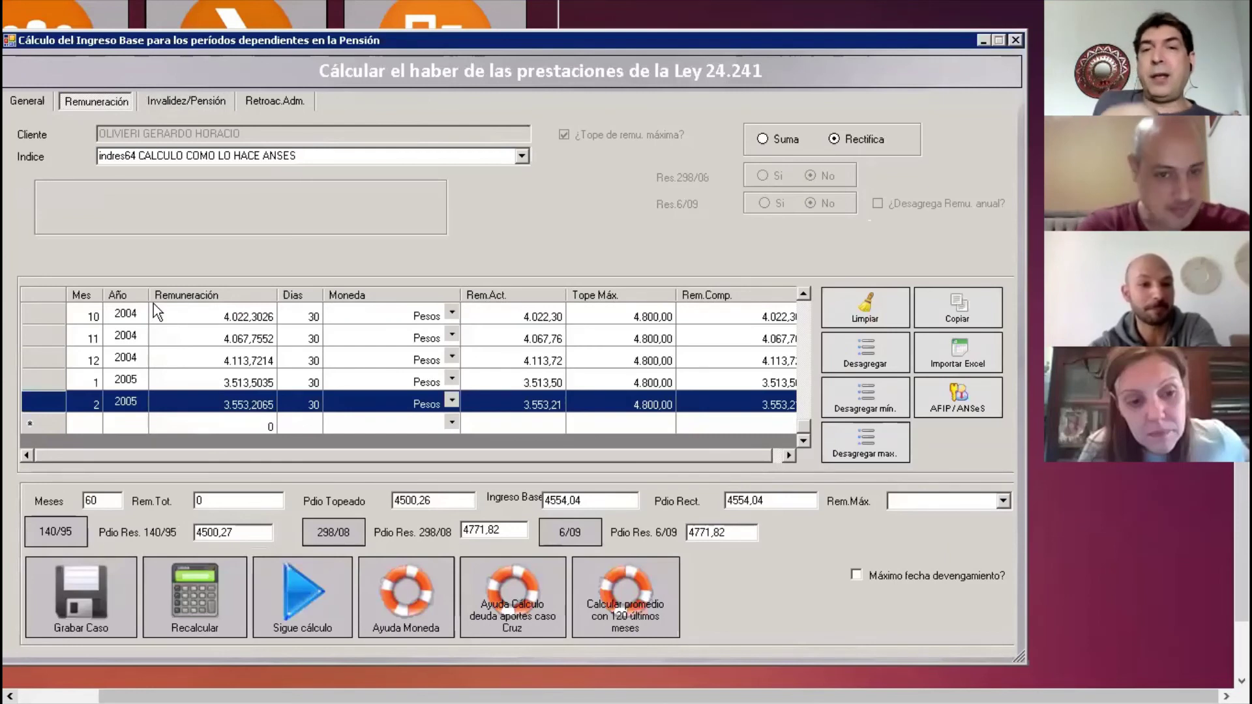
- Inspect the 10/1999 and 1/2000 (4.800) remuneration cells, then move to the Remote Desktop Services Manager
left_click(154, 303)
scroll(154, 304, "up", 10)
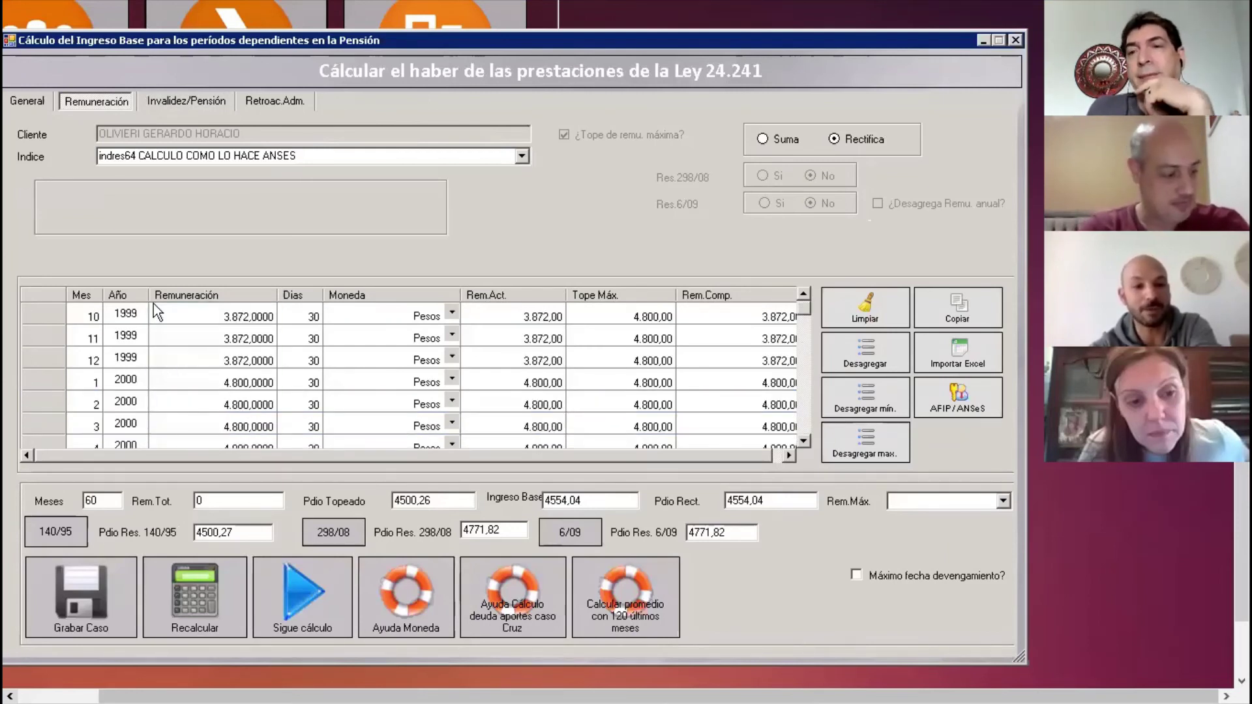
left_click(154, 304)
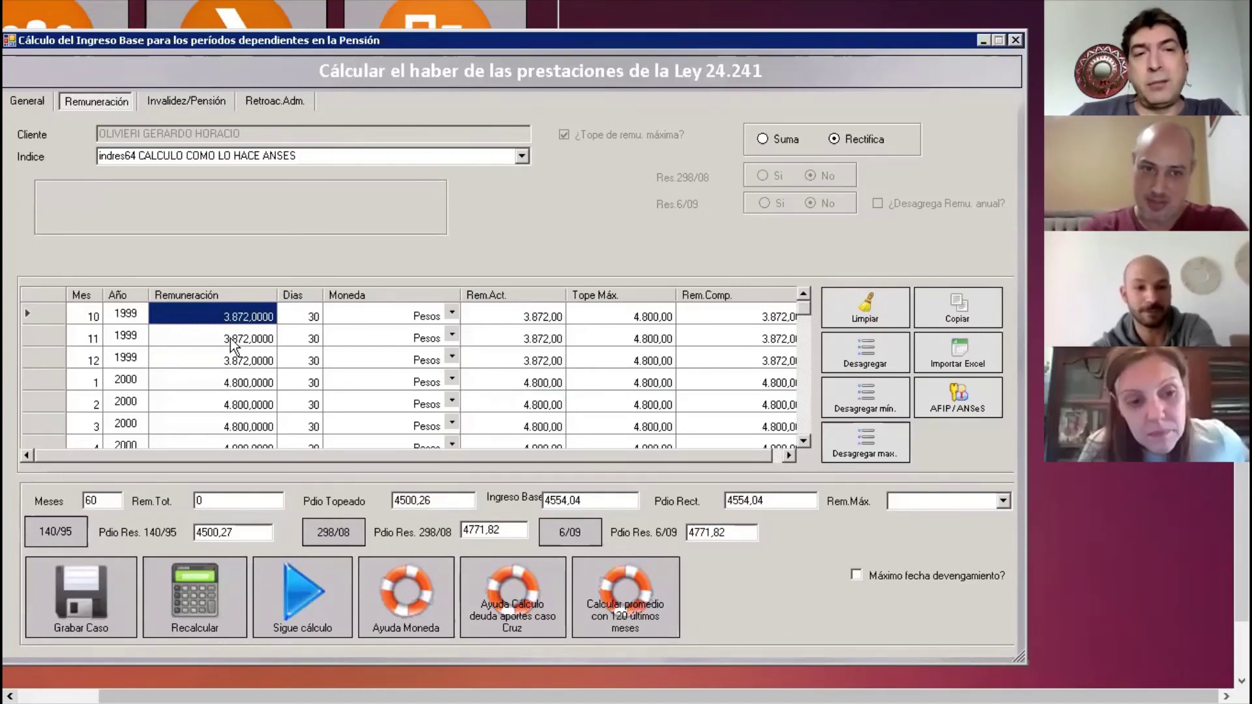
left_click(239, 385)
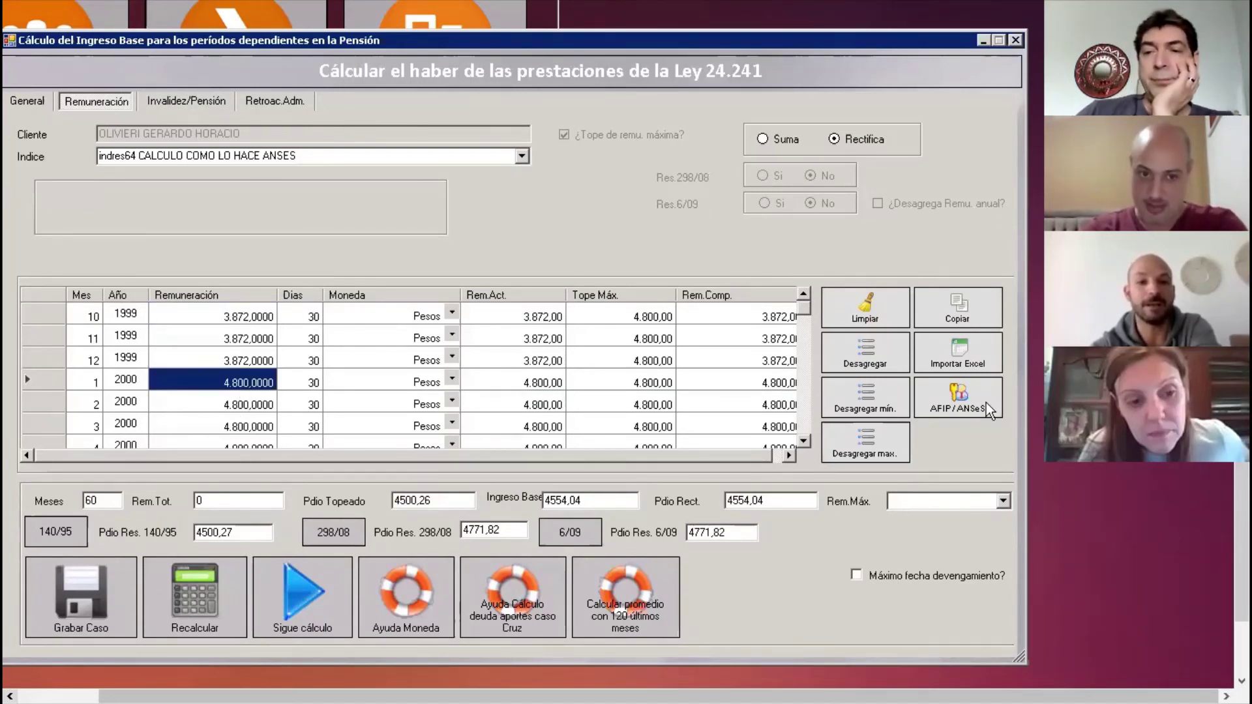
scroll(1223, 682, "down", 1)
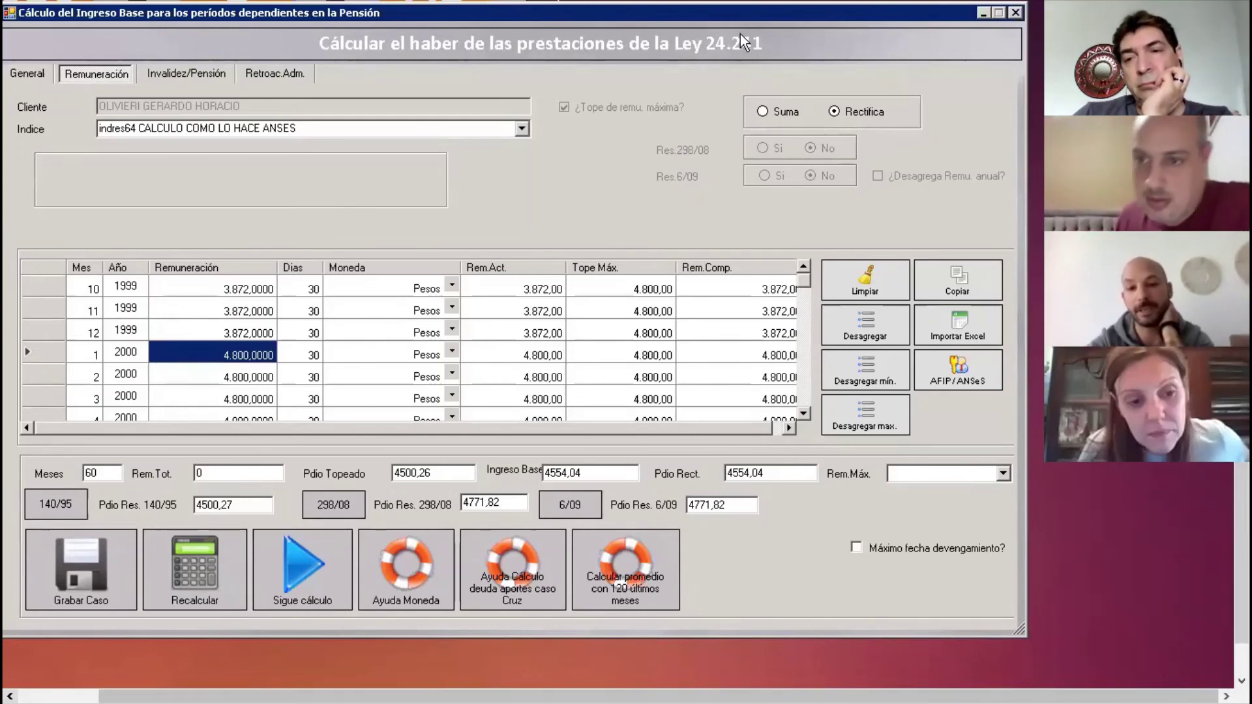
mouse_move(855, 10)
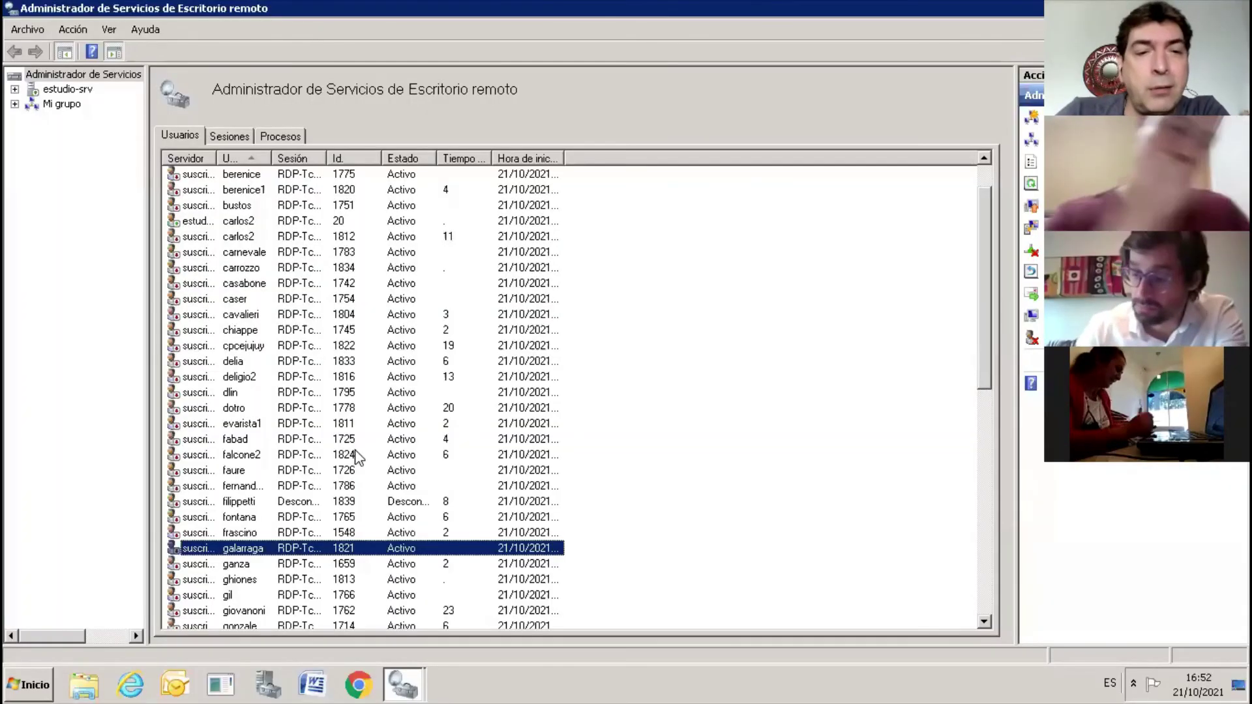
- Start Control remoto on the subscriber's session at the end of the Usuarios list and confirm
scroll(311, 450, "down", 12)
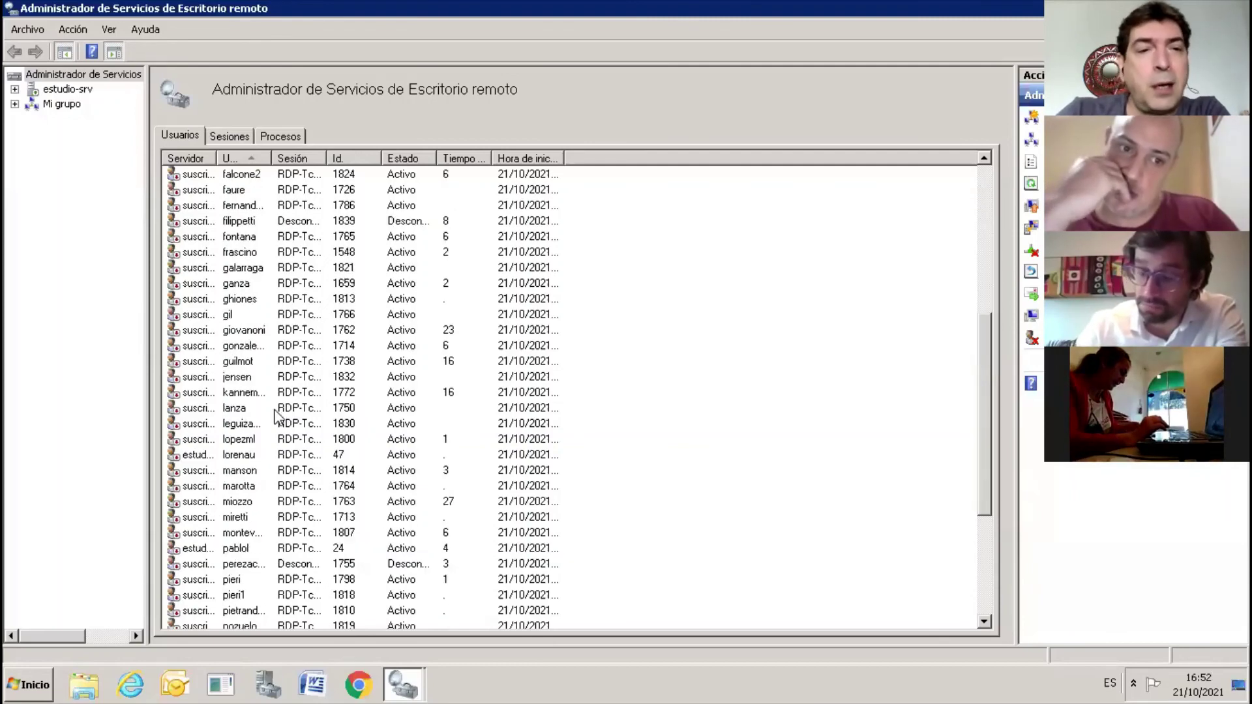
left_click(234, 582)
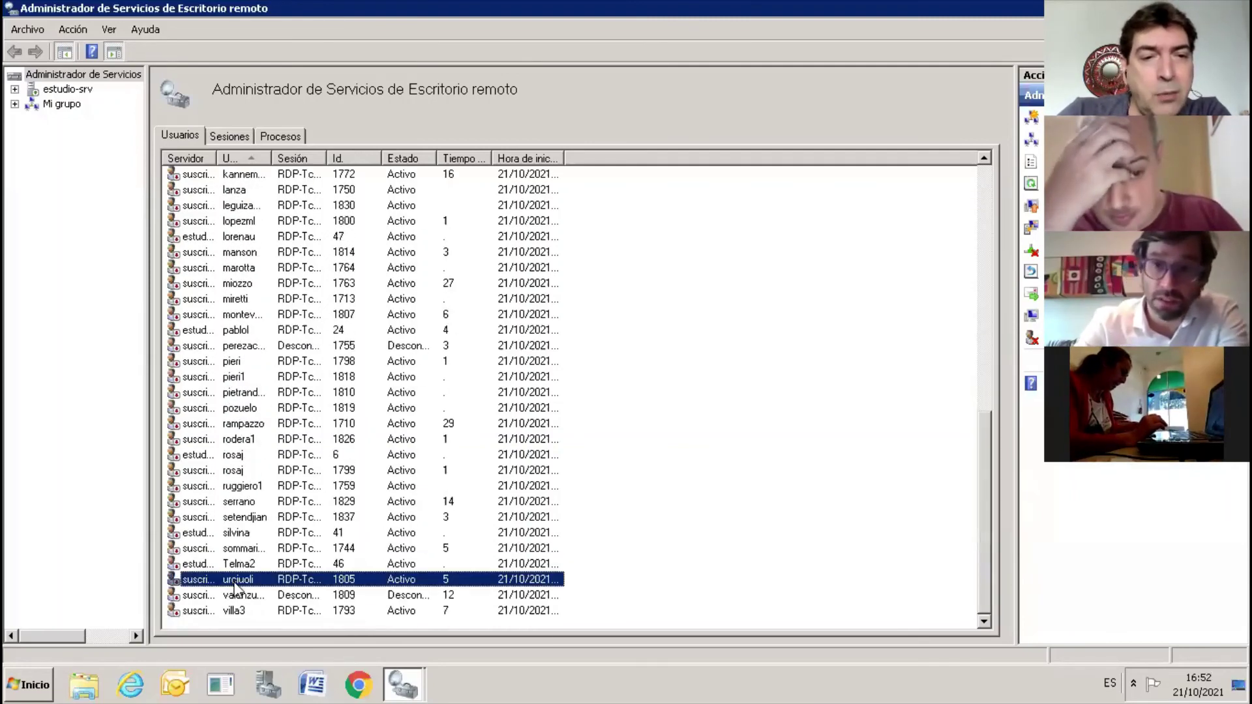
right_click(234, 583)
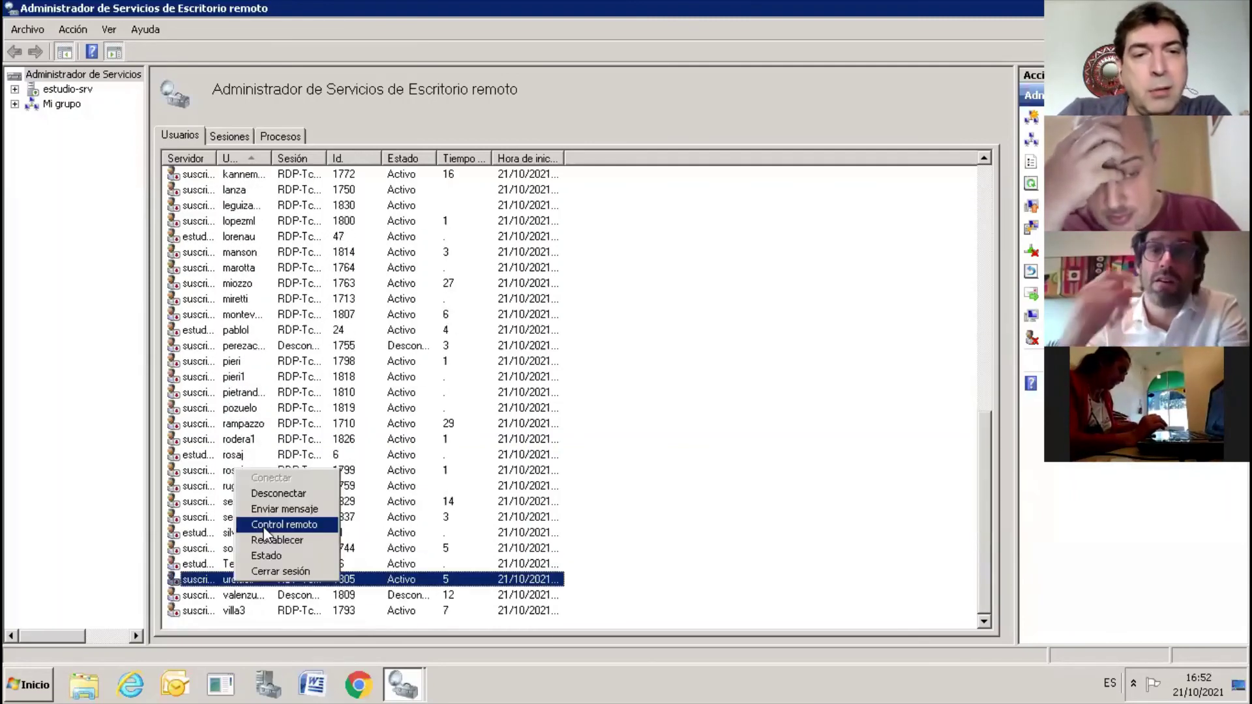
left_click(257, 520)
left_click(226, 182)
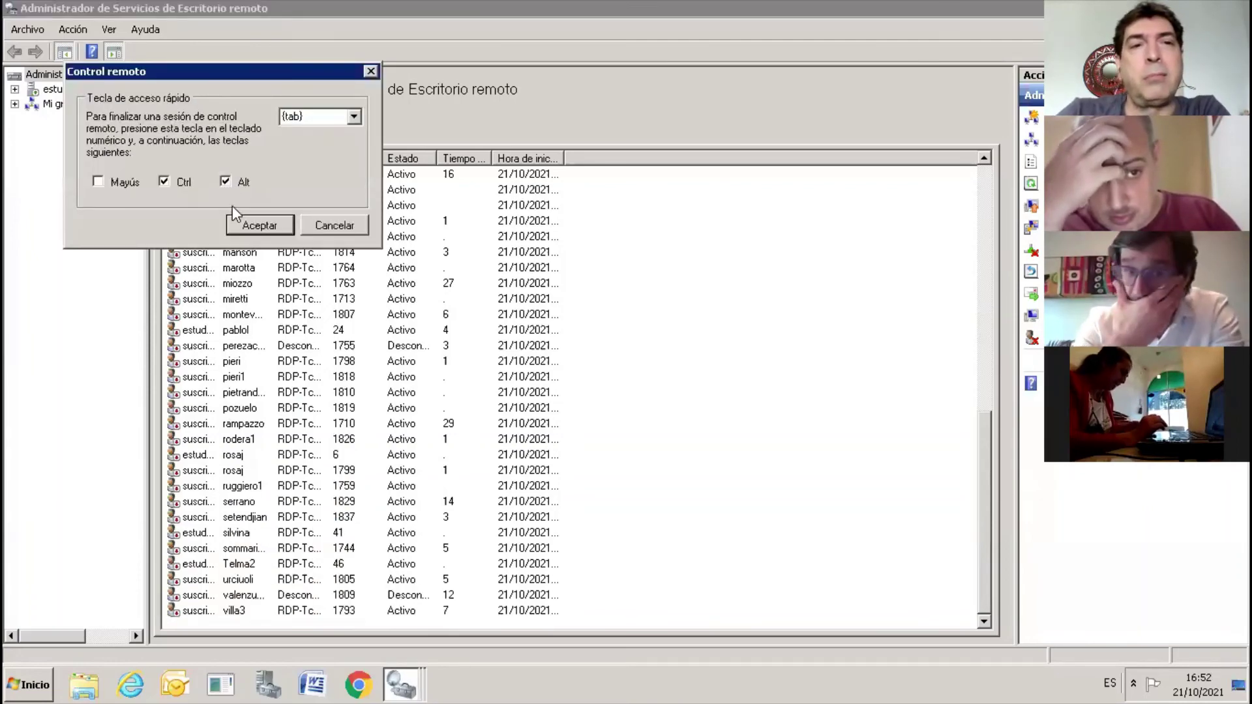
left_click(282, 221)
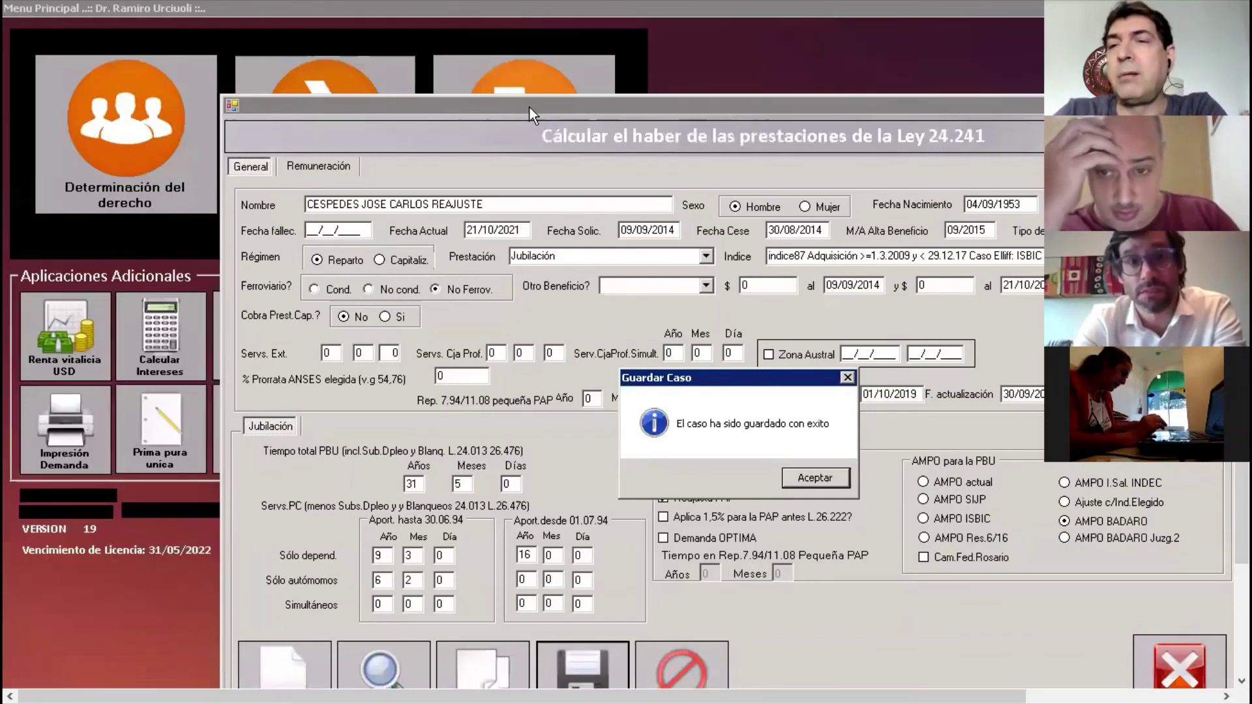
- Acknowledge the Guardar Caso message confirming the Ley 24.241 case was saved
left_click(827, 476)
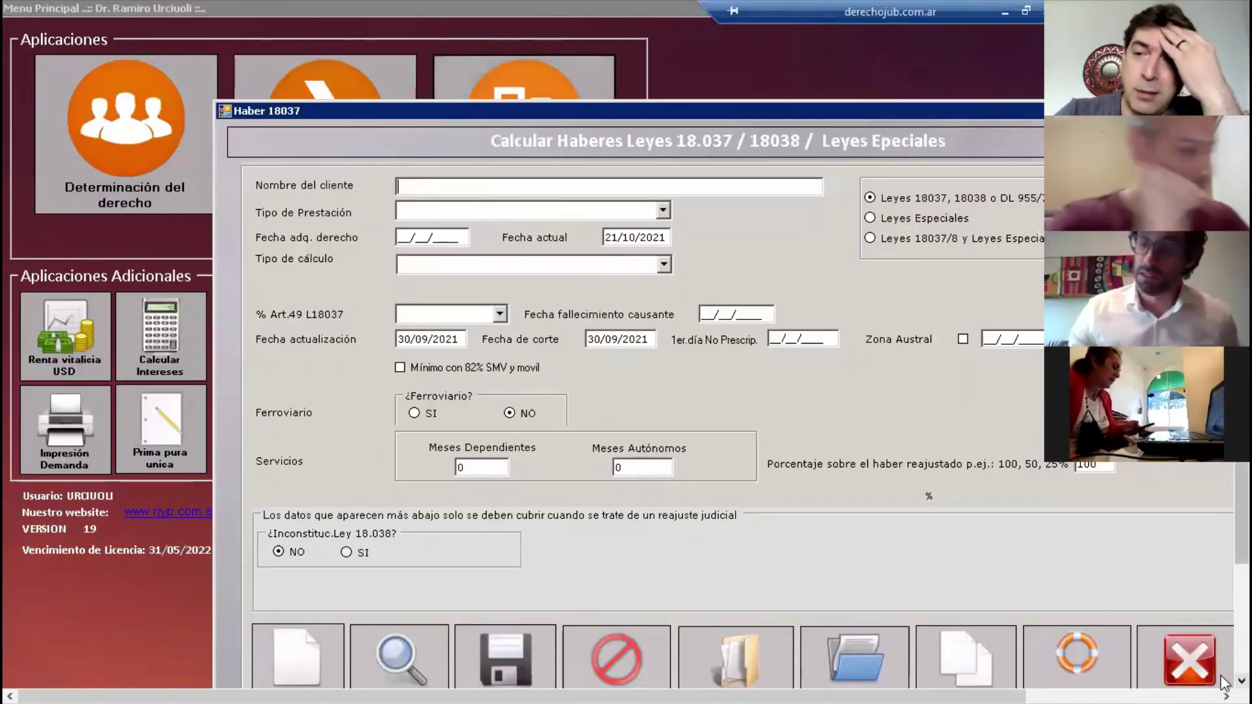
- Enter the client's full name, benefit type Jubilación, and rights acquired date 01/05/2016
scroll(1225, 671, "down", 2)
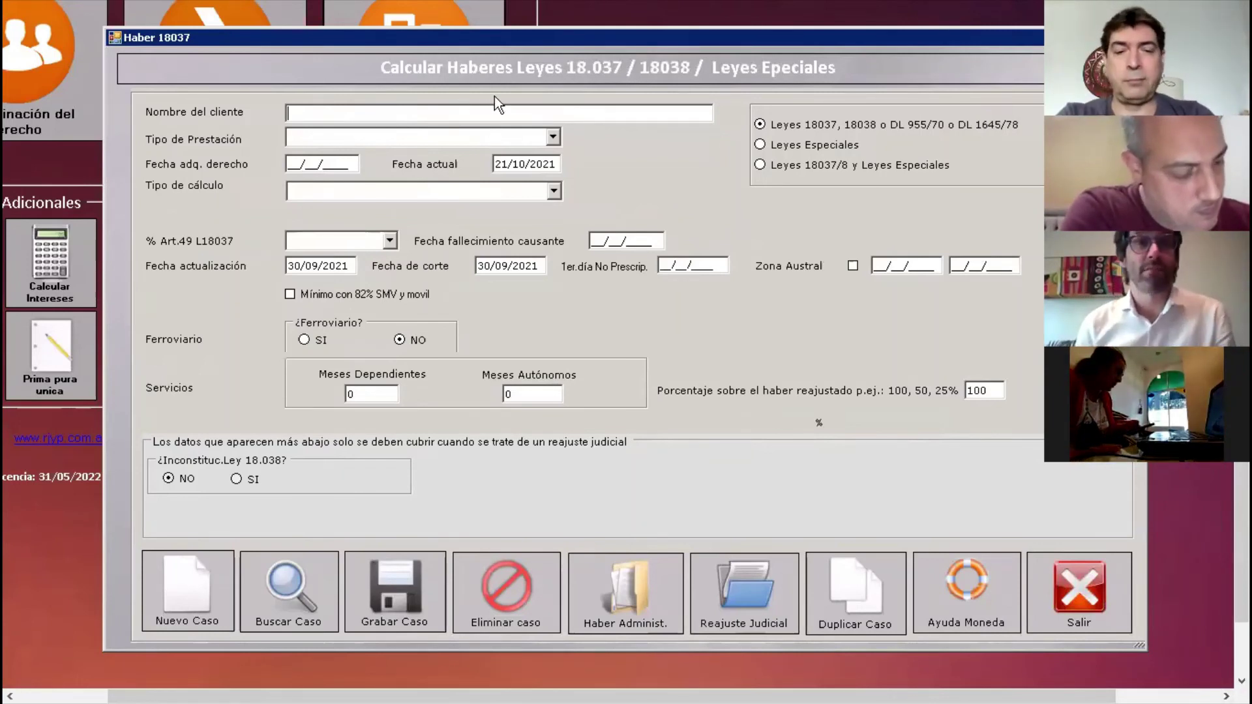
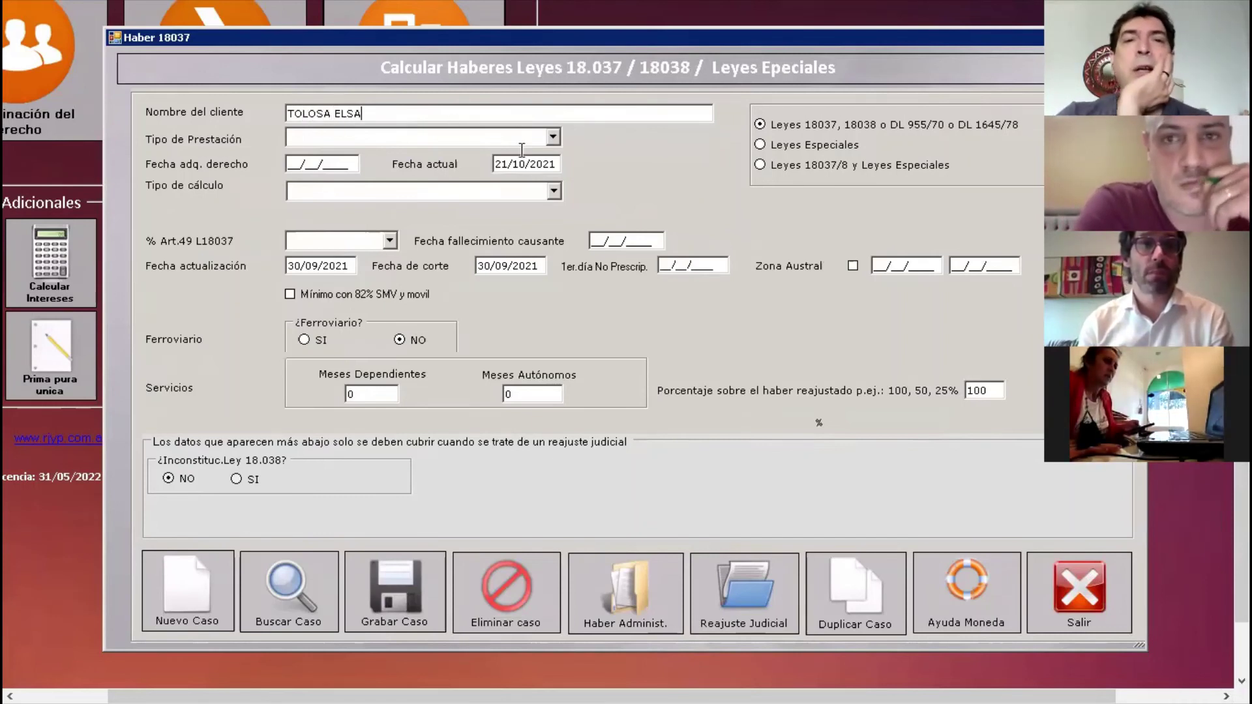
left_click(553, 137)
left_click(313, 155)
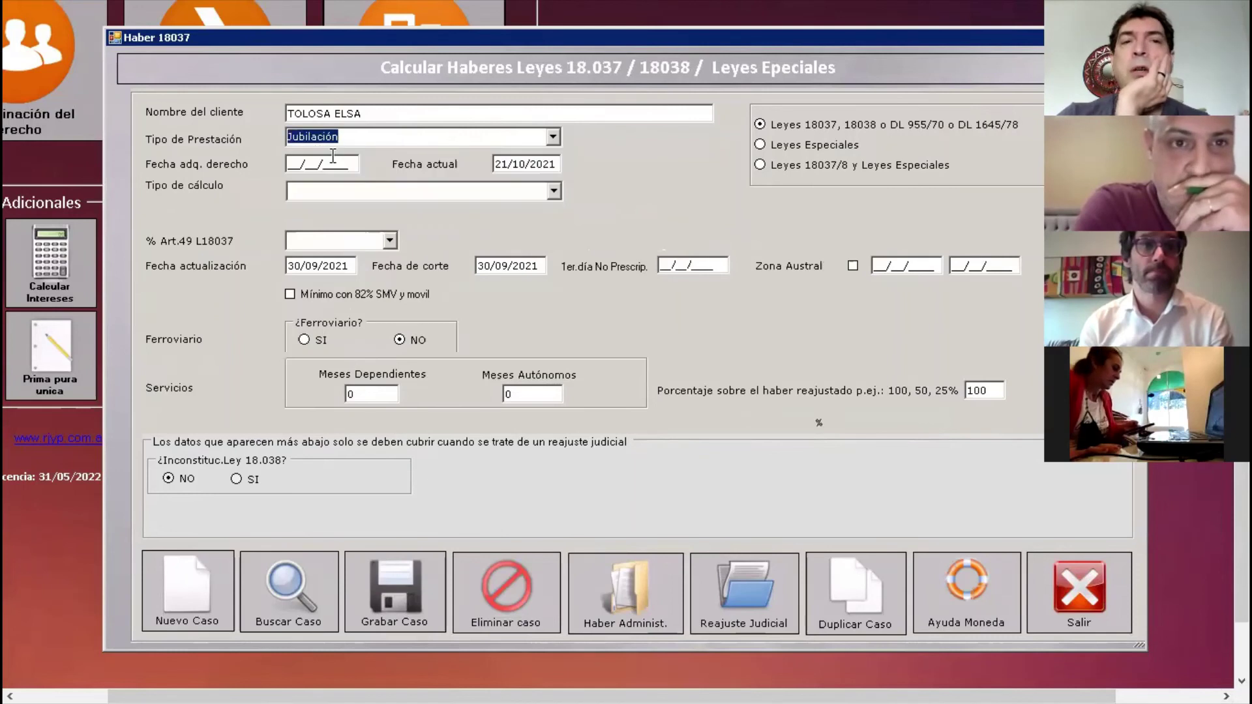
left_click(332, 164)
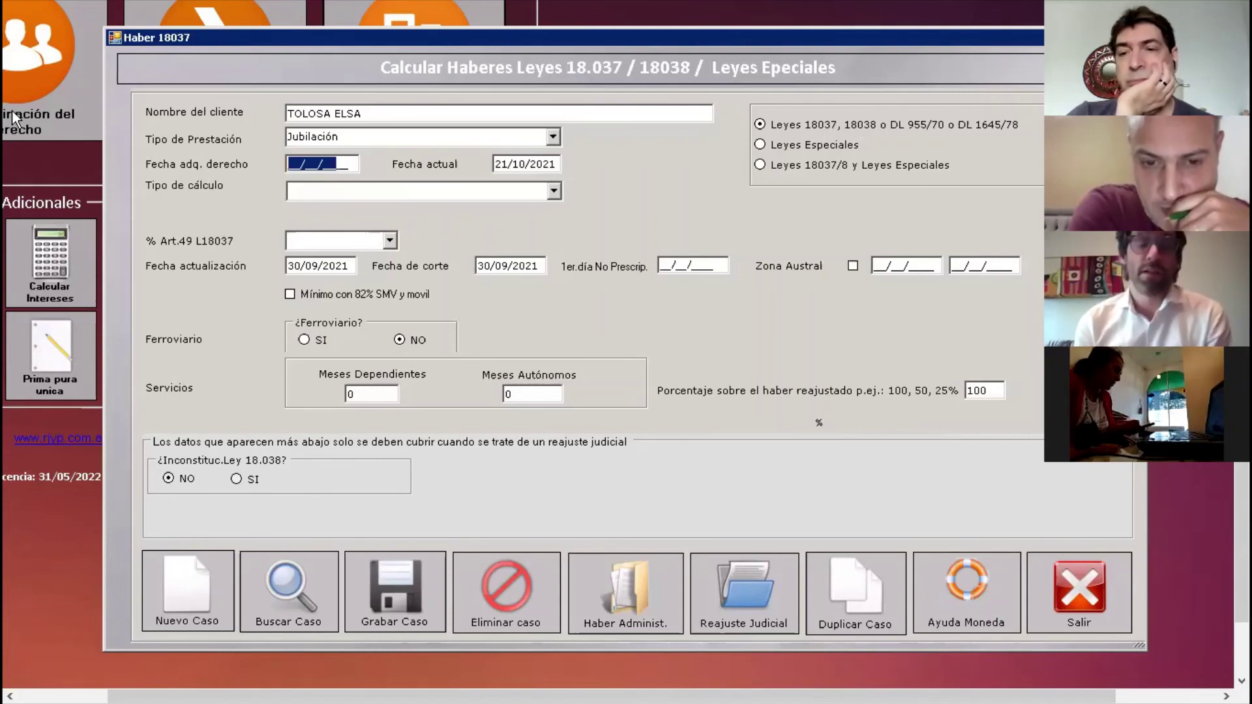
type("01/05/")
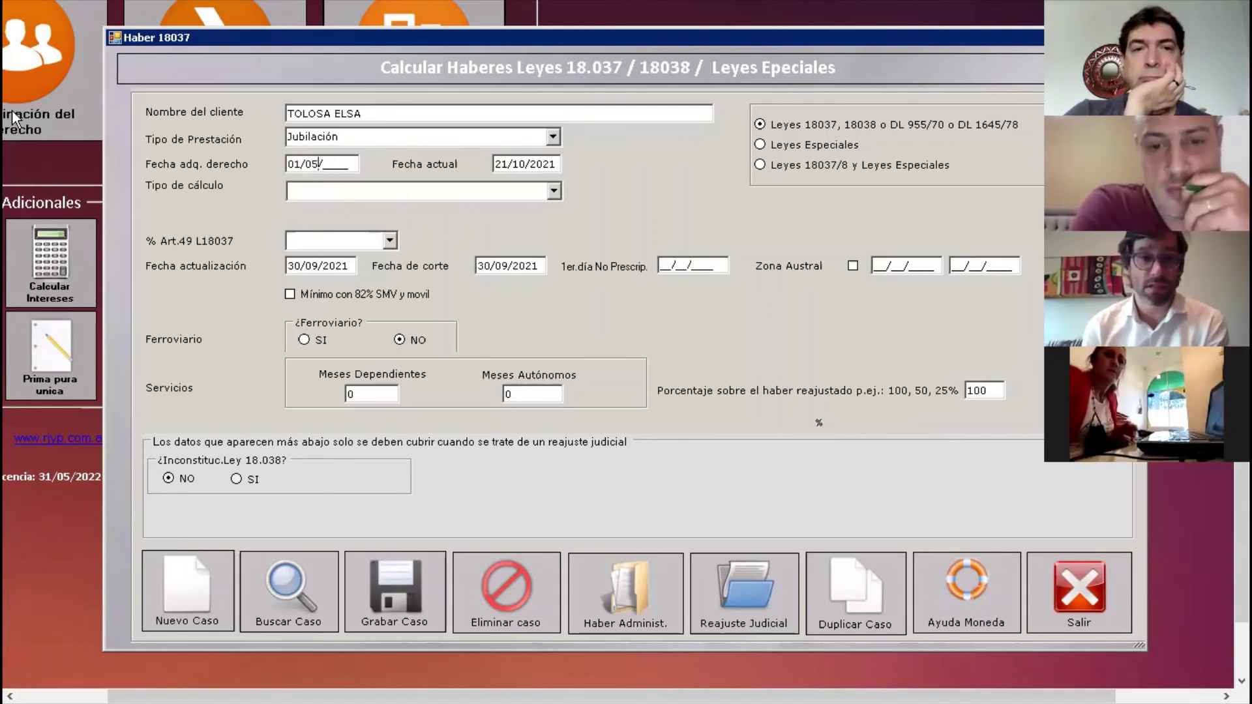
type("2016")
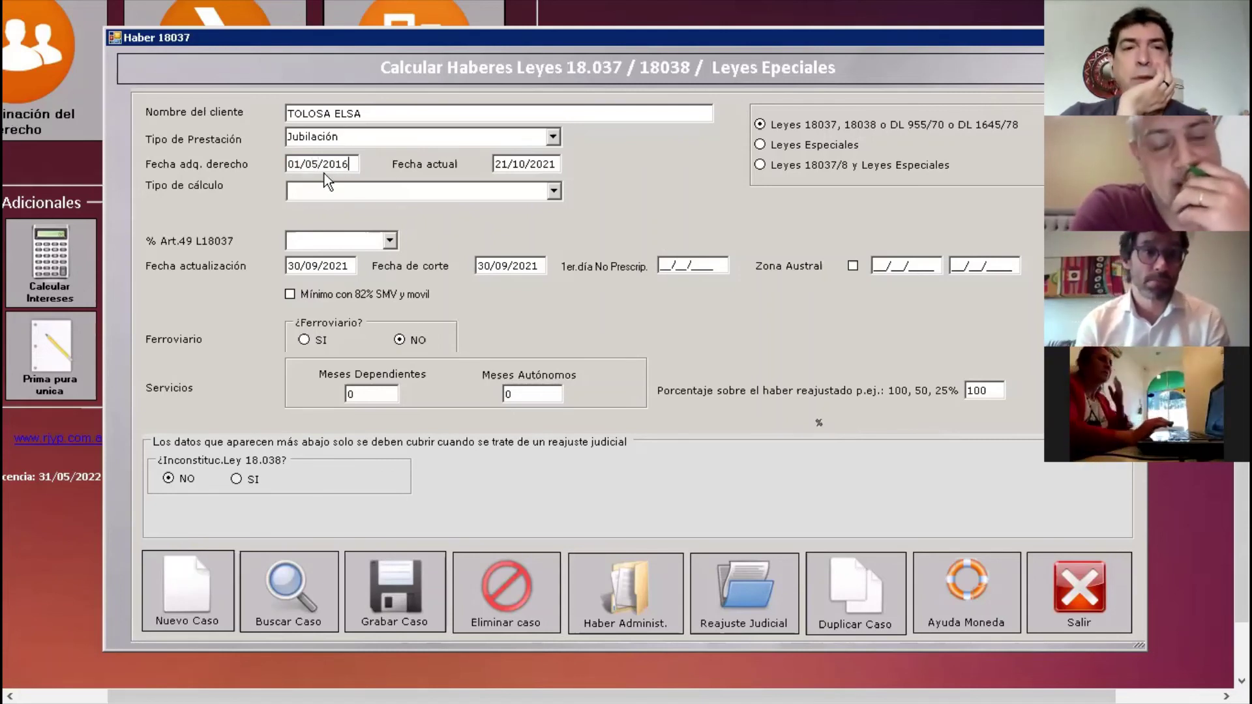
- Set calculation type dependiente, Art.49 percentage 0,70, and first non-prescribed day 01/05/2016
left_click(554, 191)
left_click(365, 205)
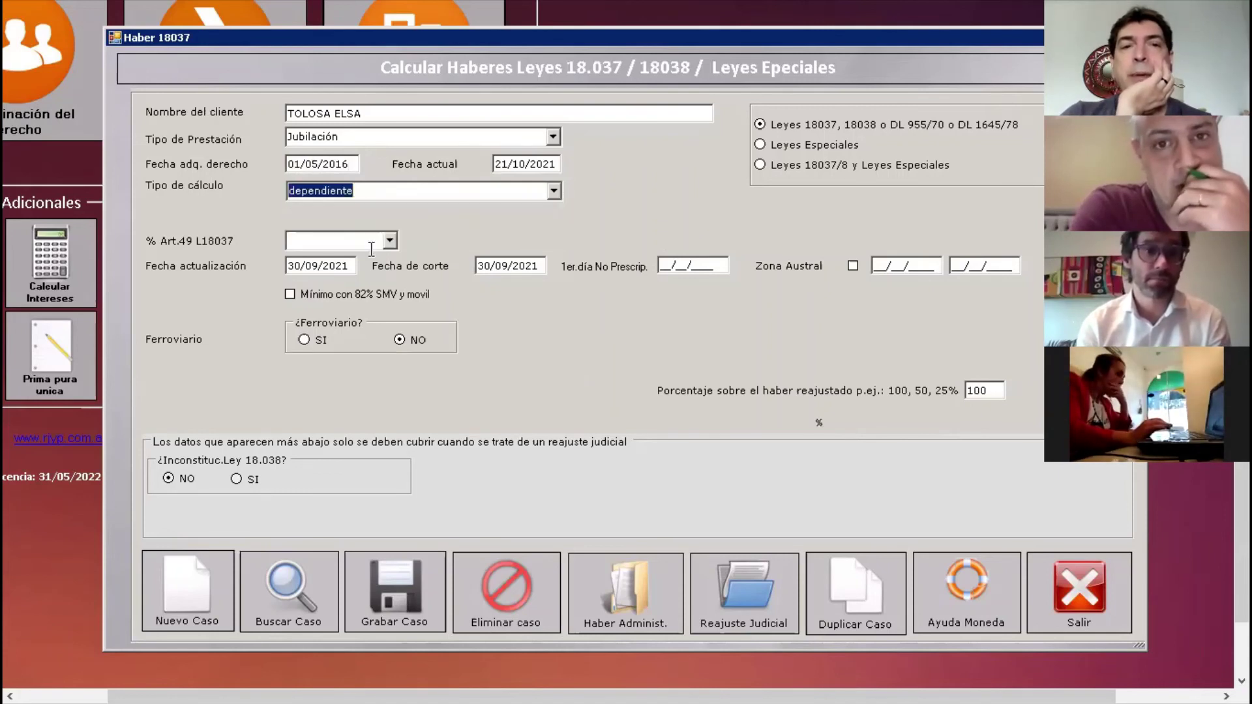
left_click(370, 246)
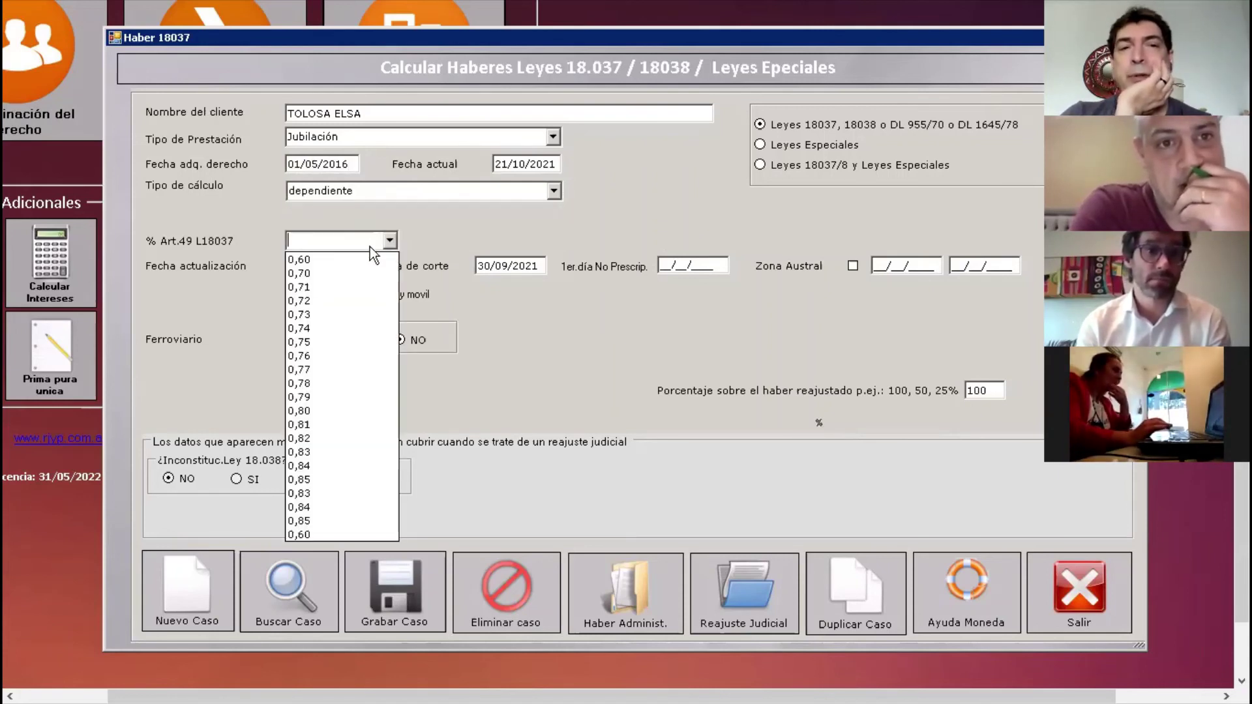
left_click(318, 274)
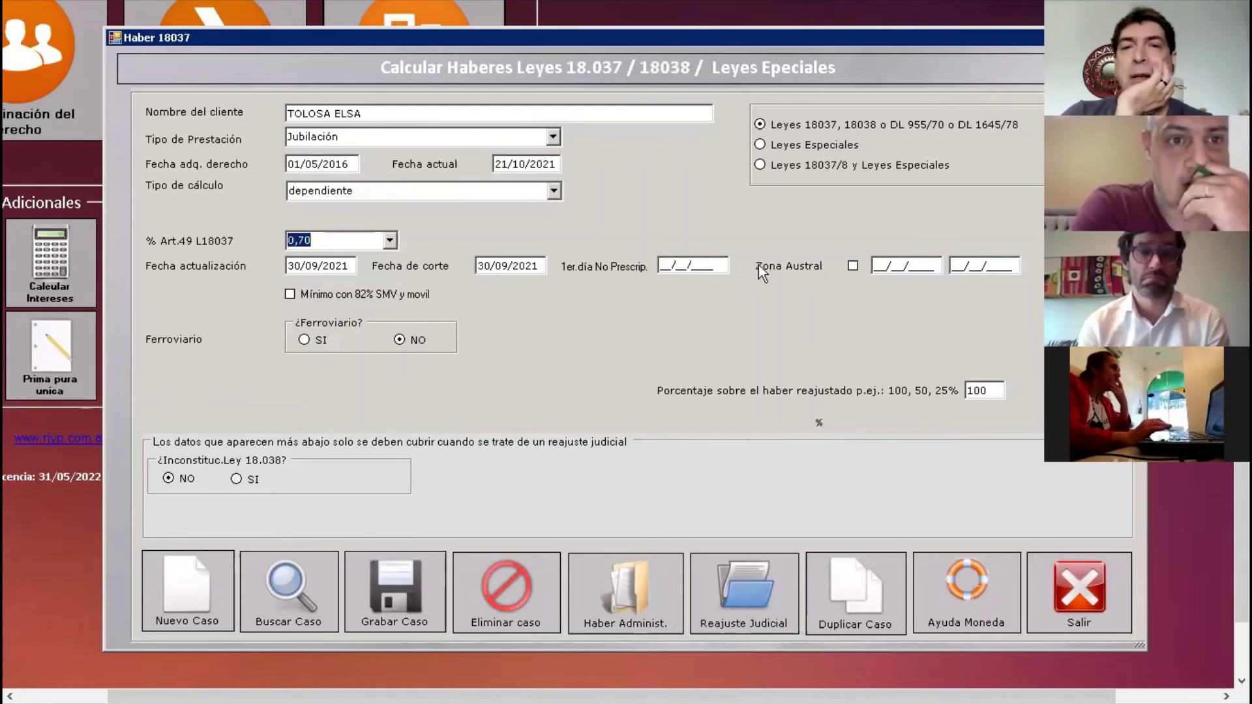
left_click(682, 266)
type("01052")
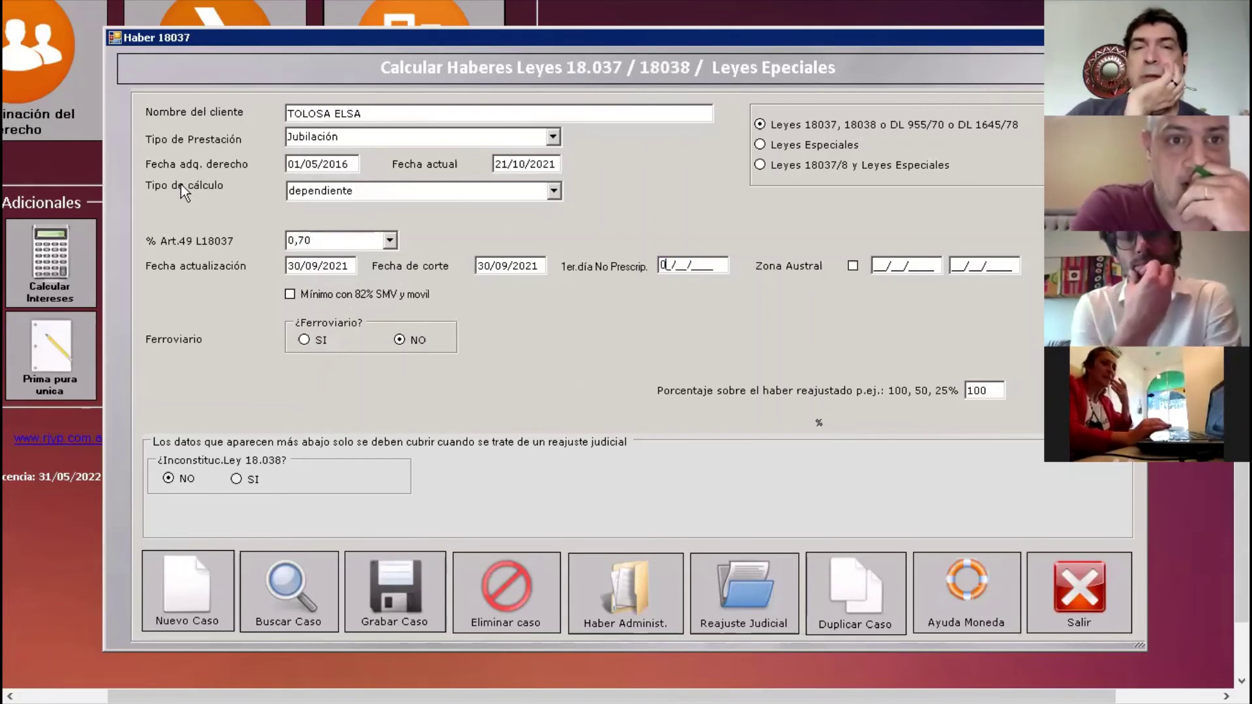
type("01/05/216")
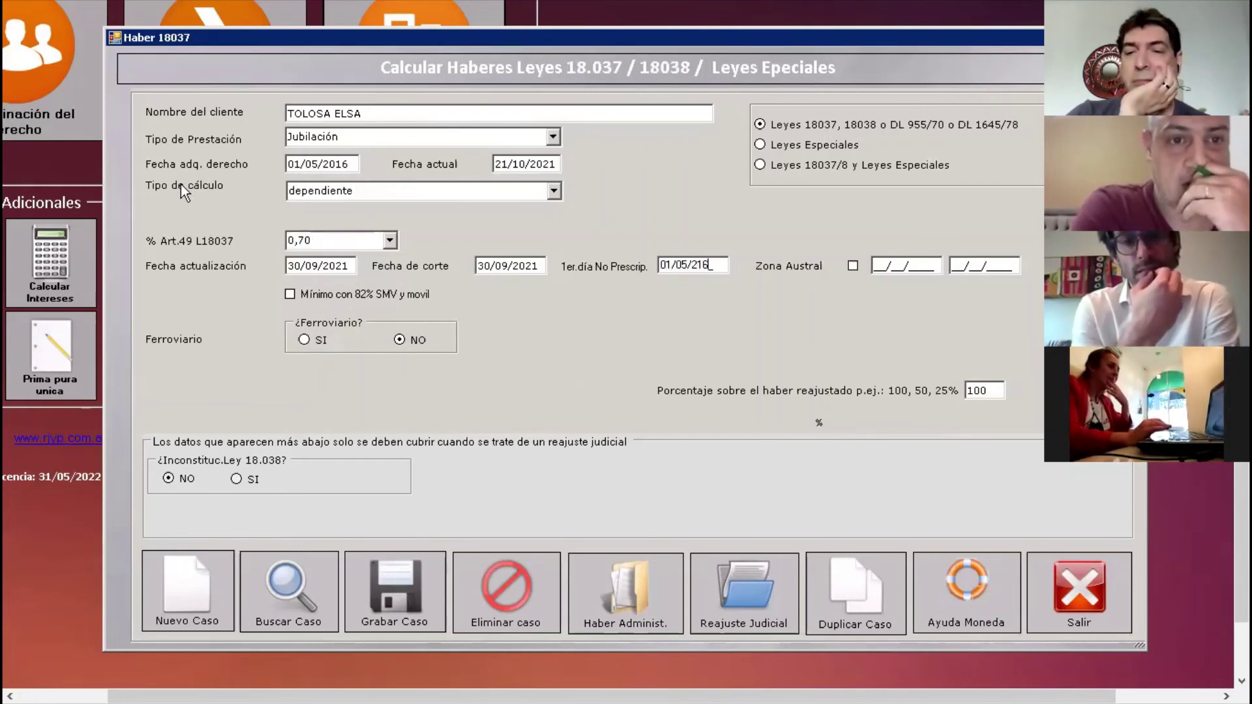
key("BackSpace")
key("BackSpace")
type("016")
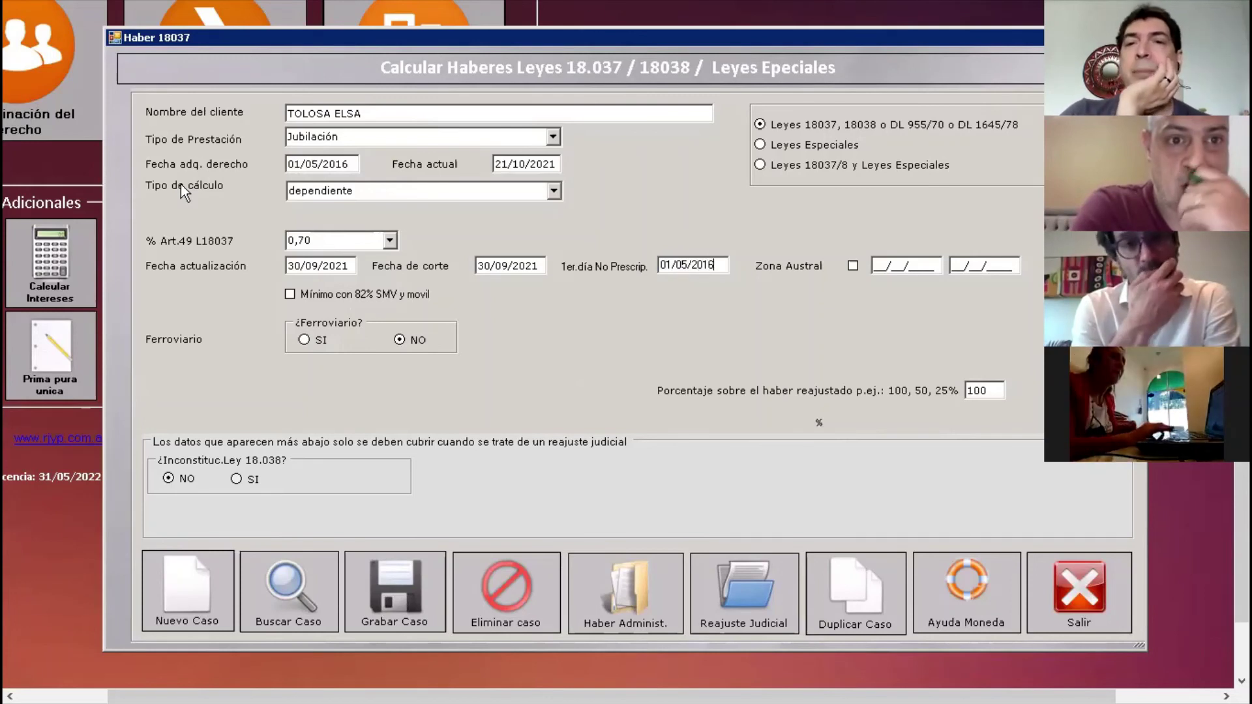
- Switch the case to Leyes Especiales, open the judicial readjustment, and dismiss the save and error messages
left_click(800, 144)
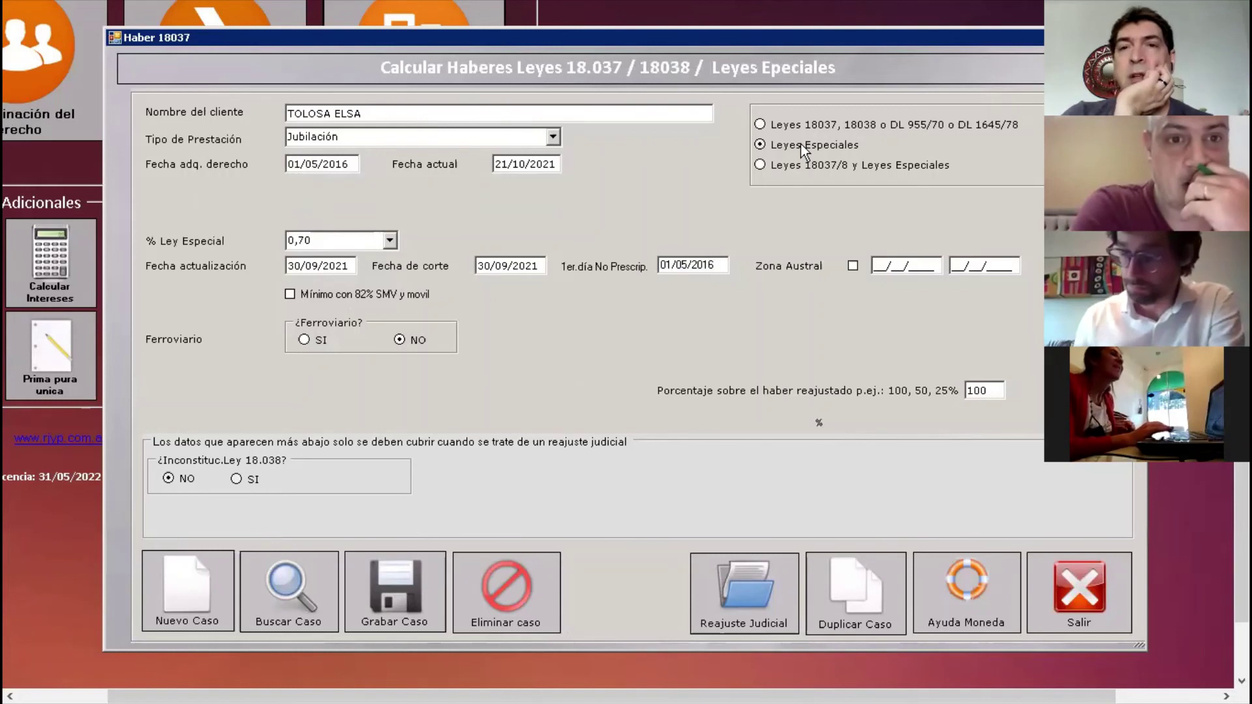
left_click(764, 577)
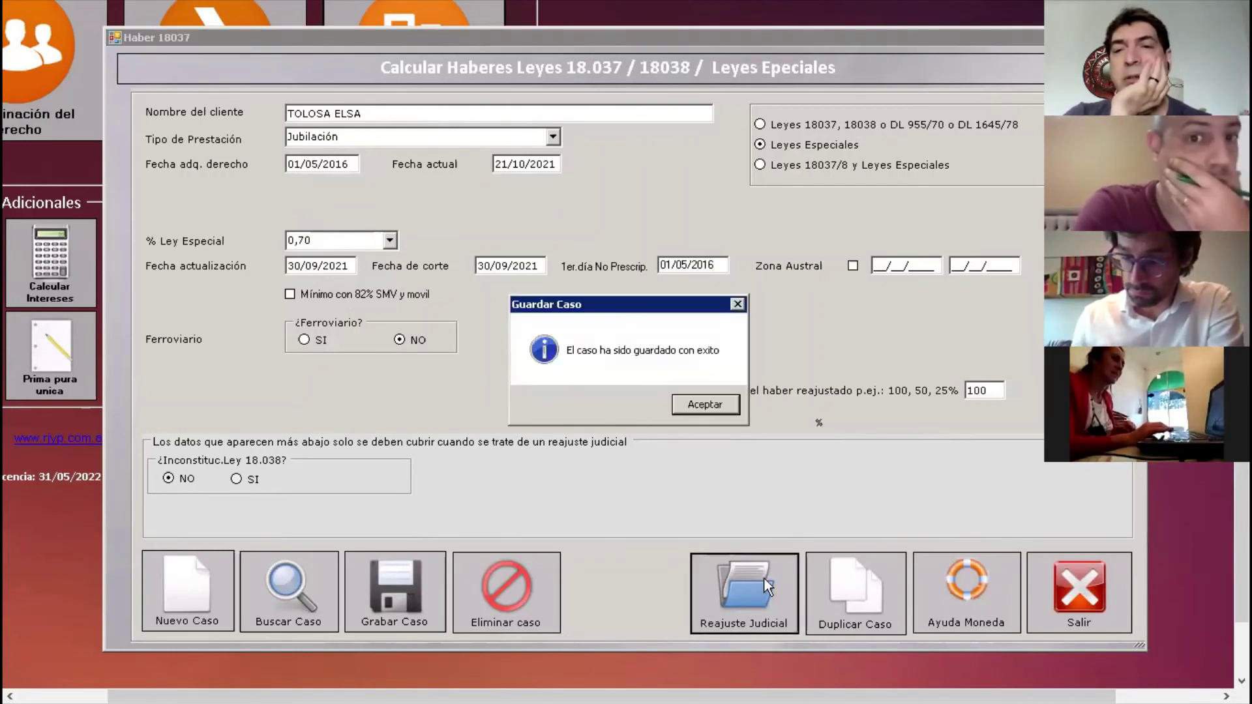
left_click(723, 409)
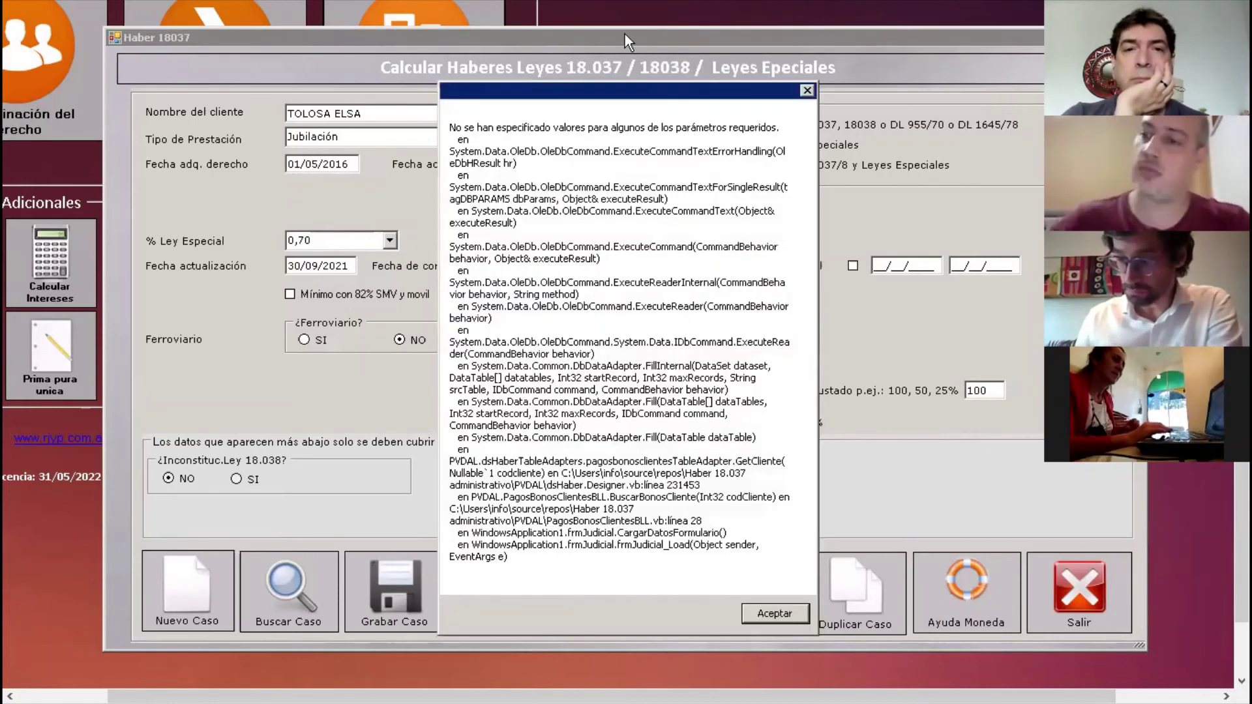
key("Return")
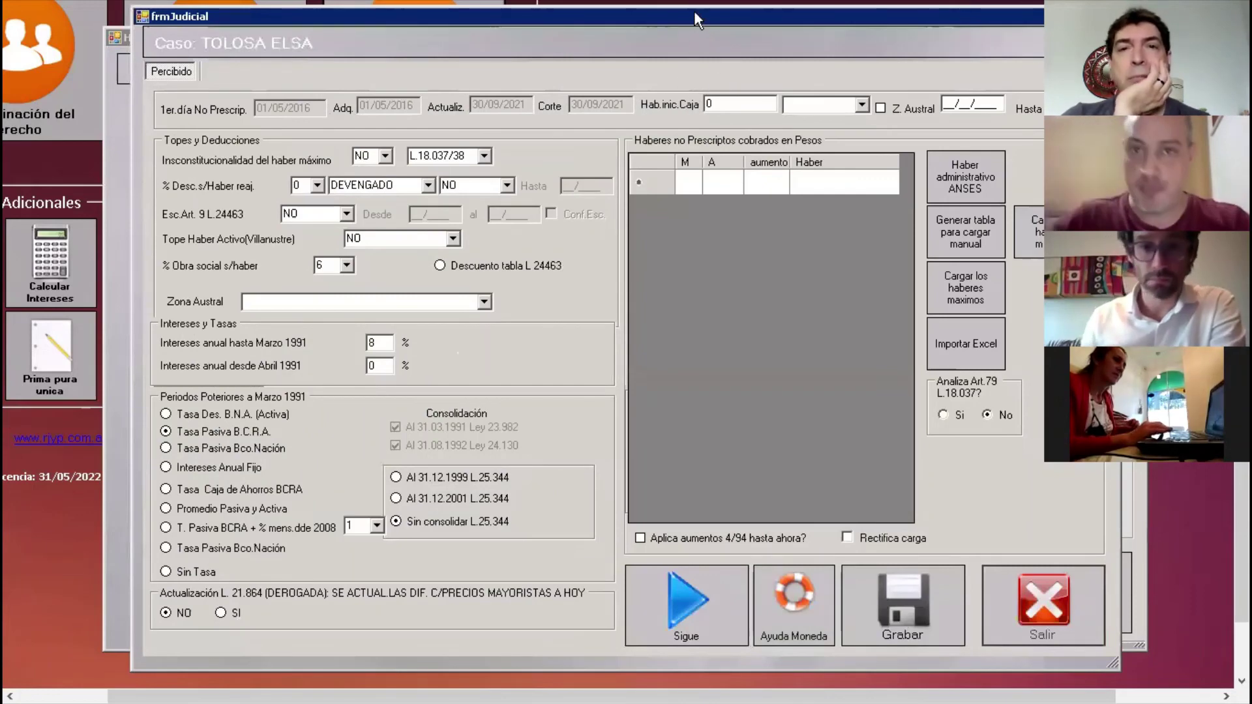
left_click_drag(693, 10, 584, 20)
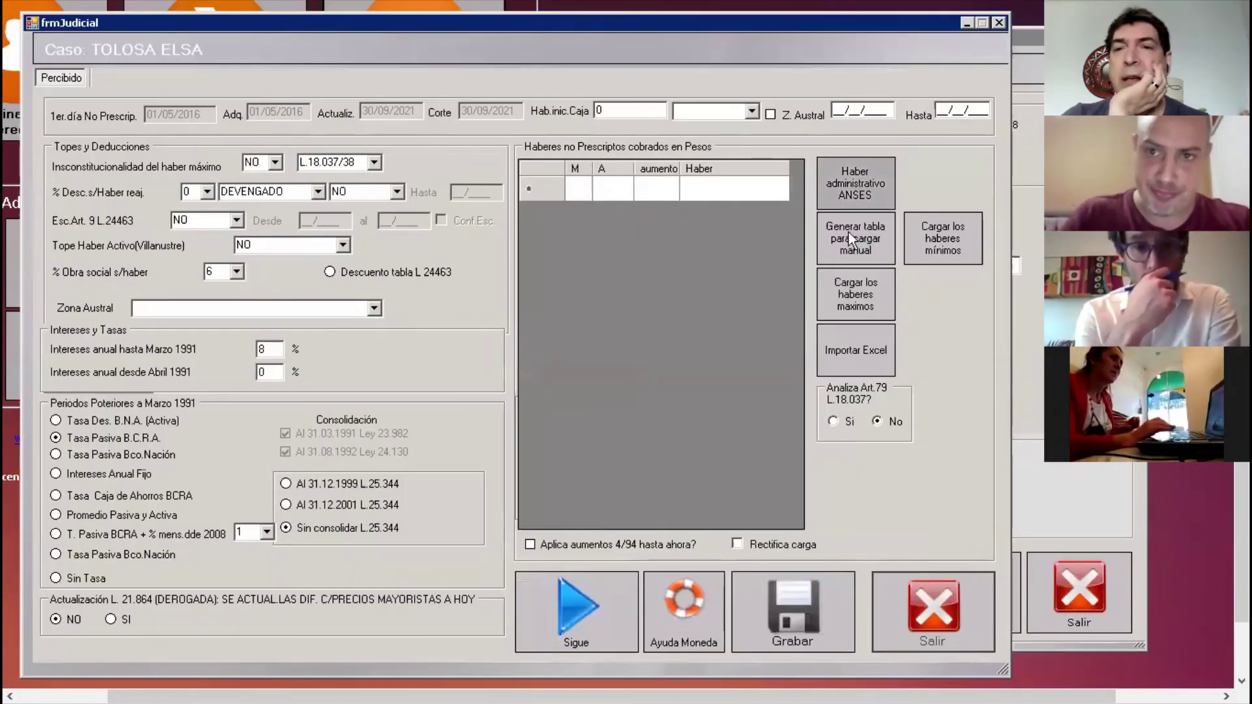
- Generate the monthly Percibido grid and bring its last rows through 9/2021 into view
left_click(872, 250)
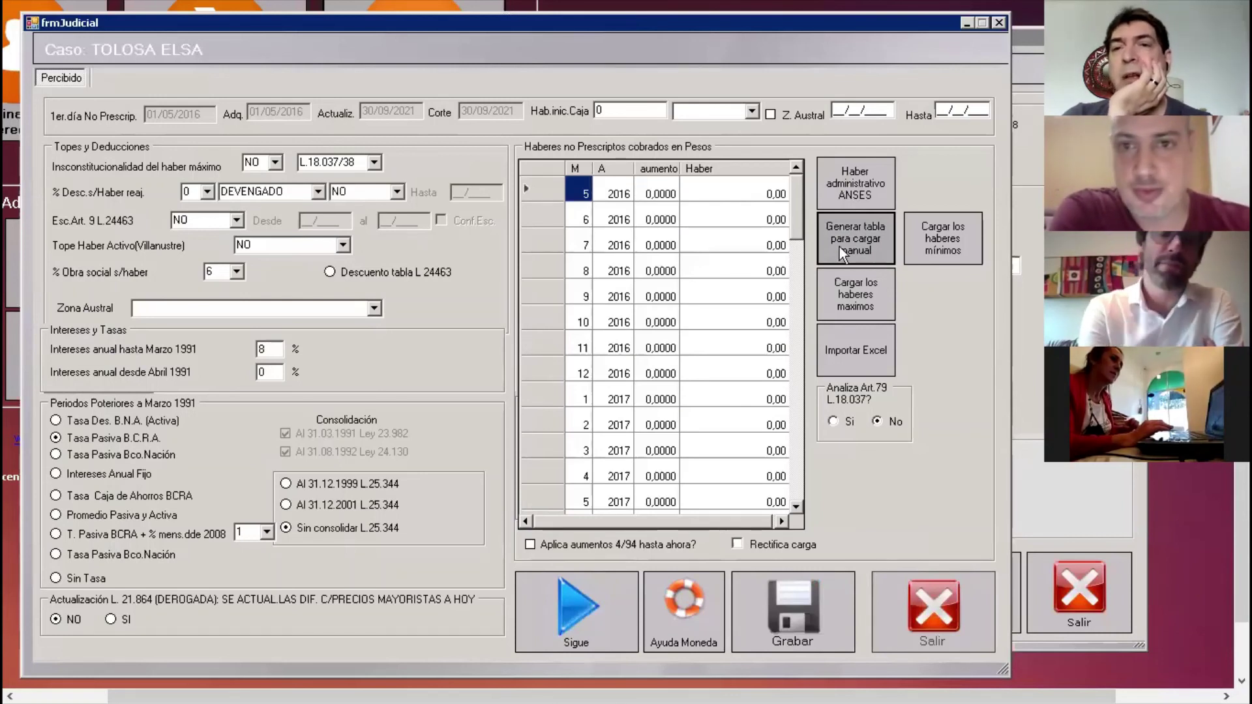
left_click(794, 500)
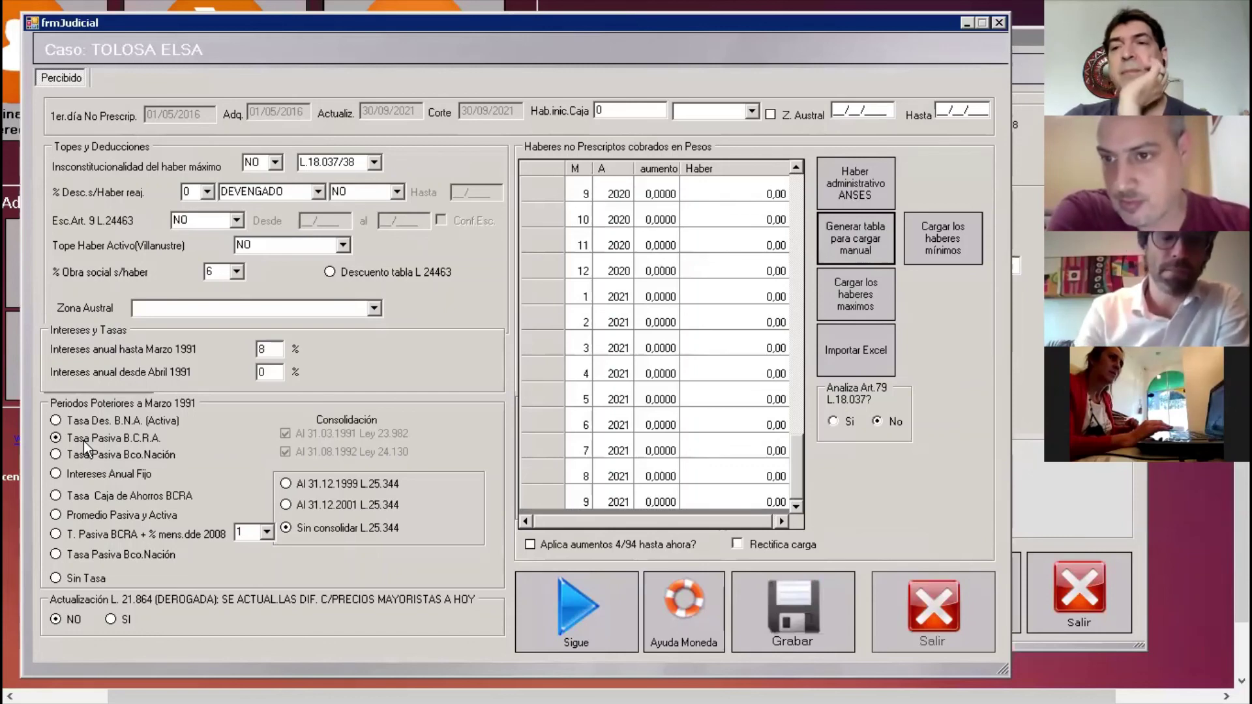
scroll(1223, 679, "down", 1)
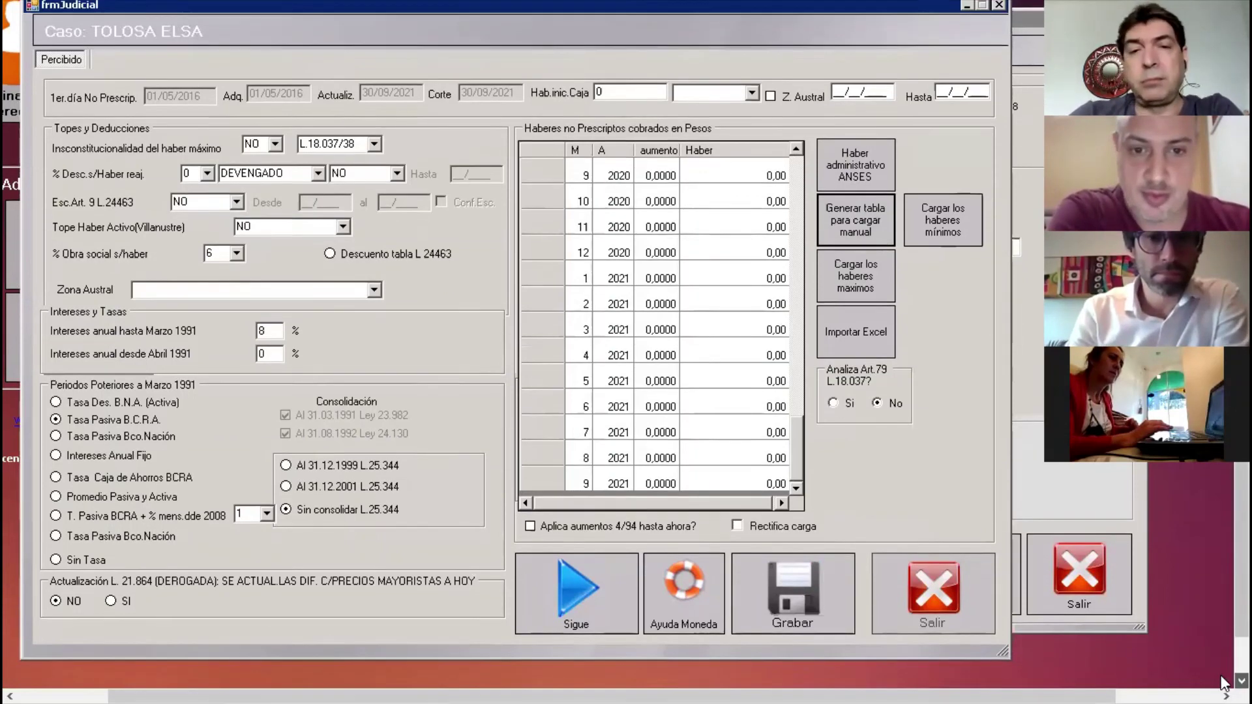
scroll(1224, 681, "down", 2)
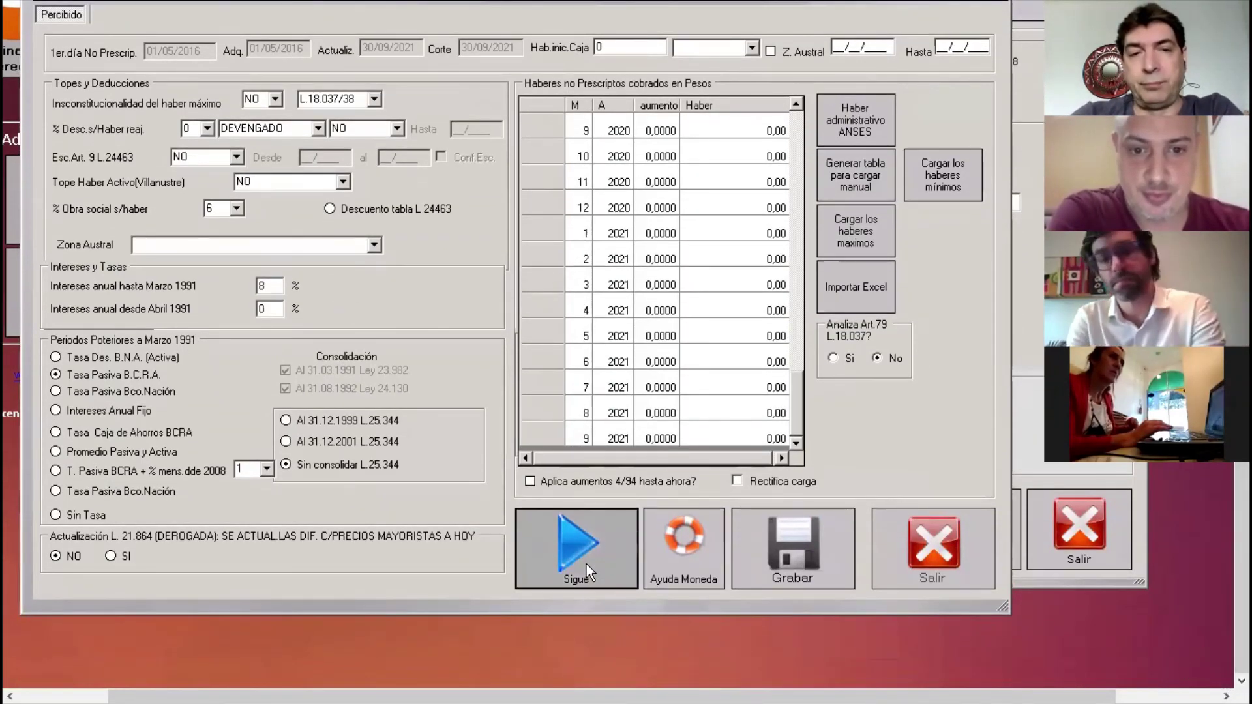
- Generate the Leyes Especiales grid from 5/2016, fill it with minimum benefit amounts, and continue
left_click(586, 564)
scroll(1223, 681, "right", 1)
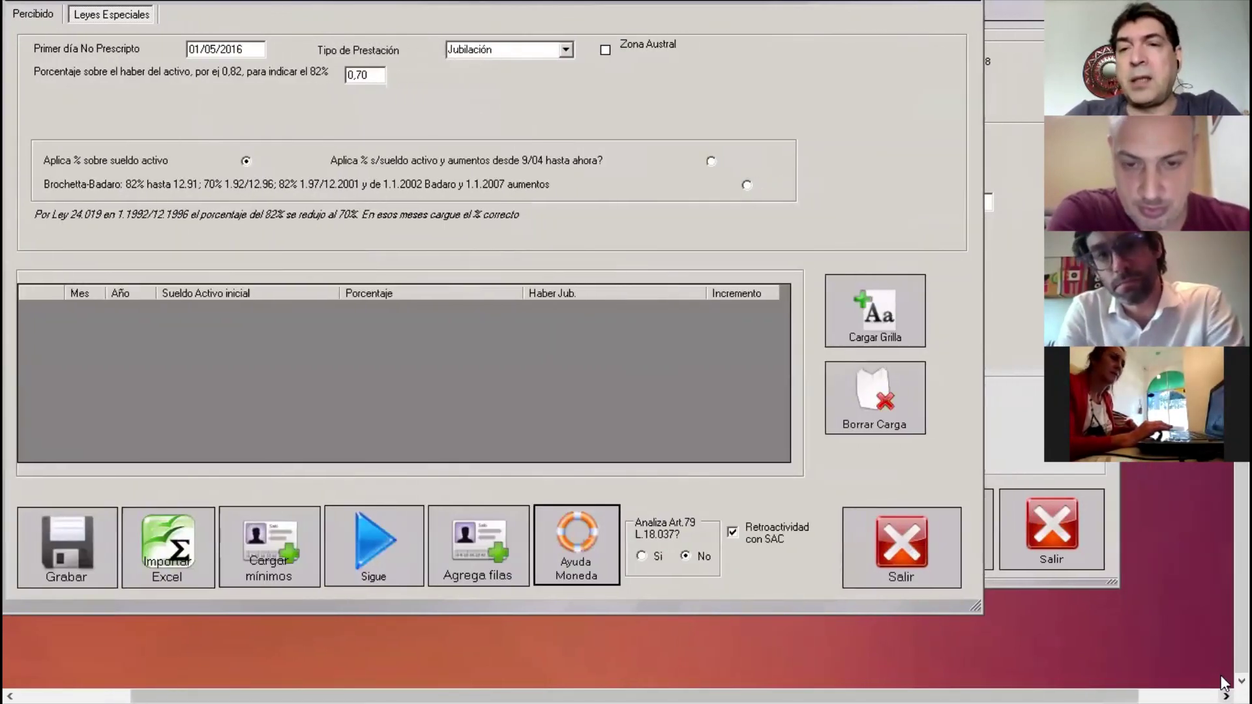
left_click(867, 326)
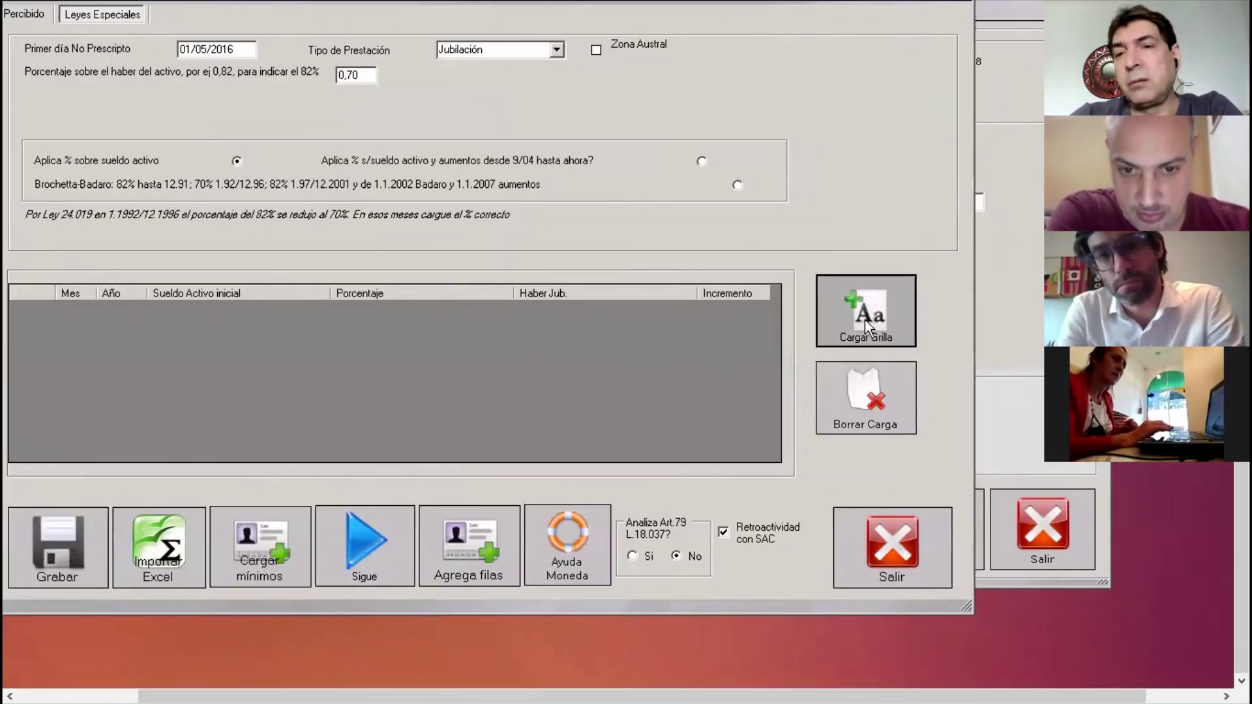
left_click(285, 541)
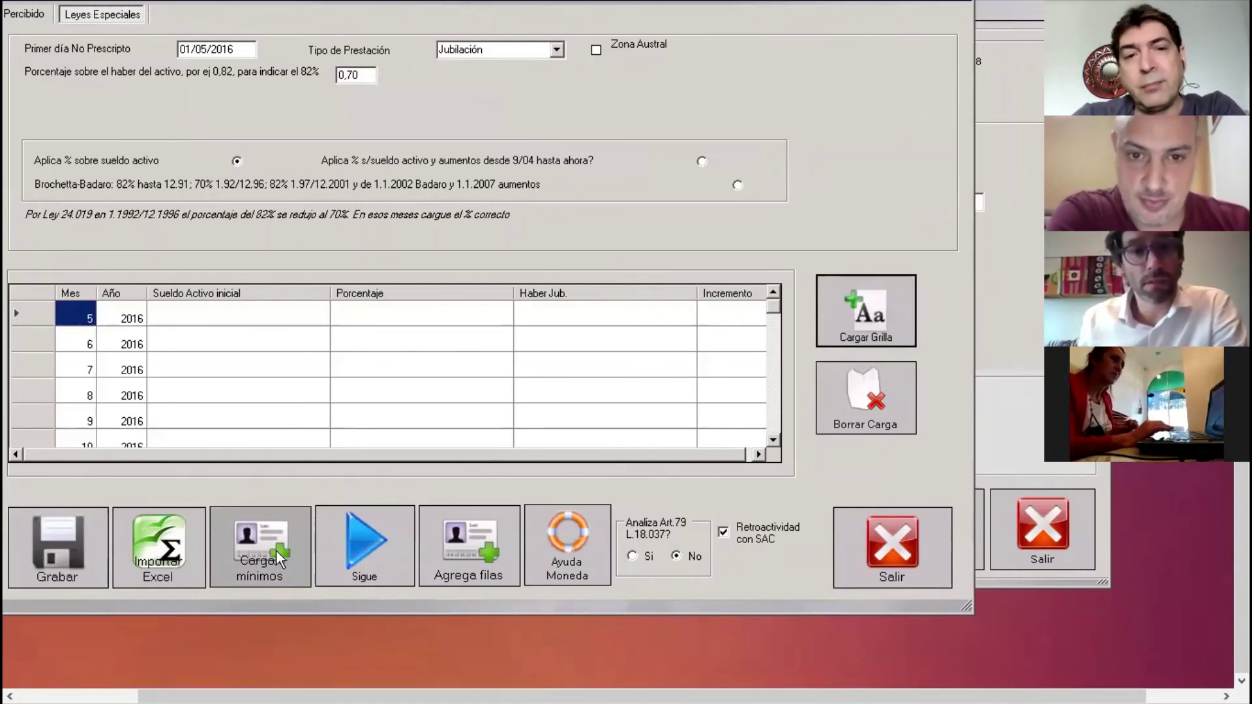
left_click(279, 557)
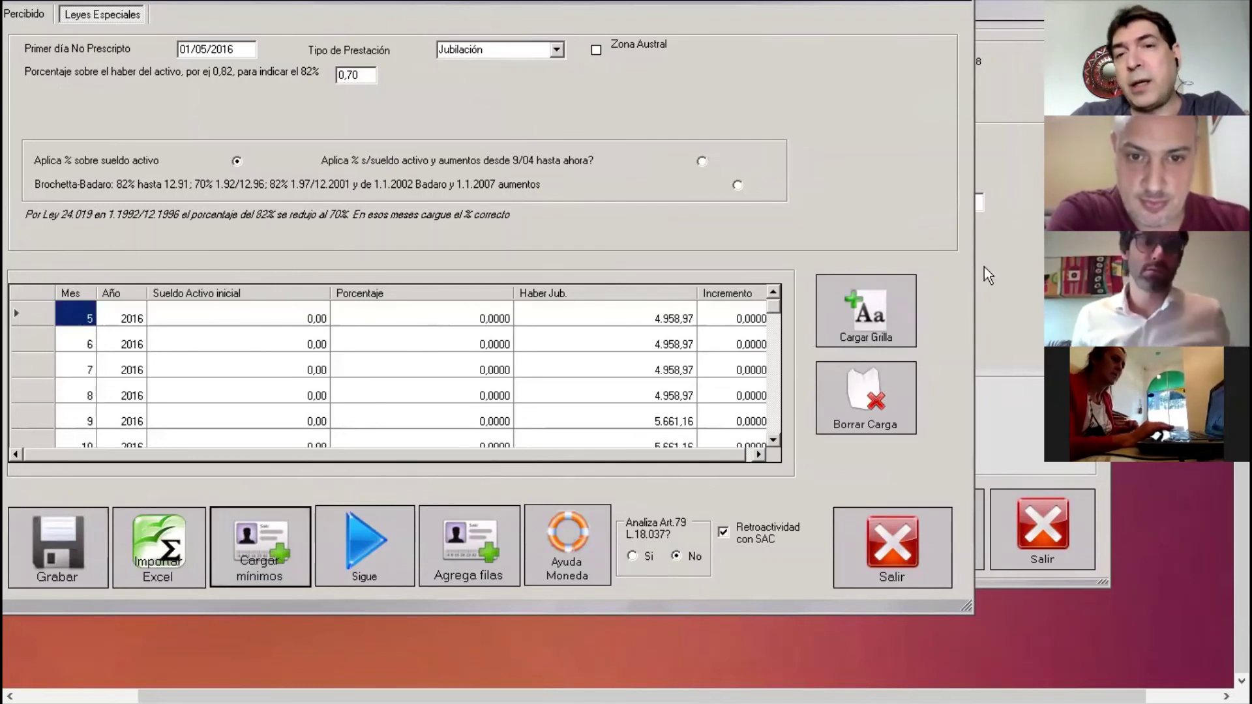
left_click(398, 551)
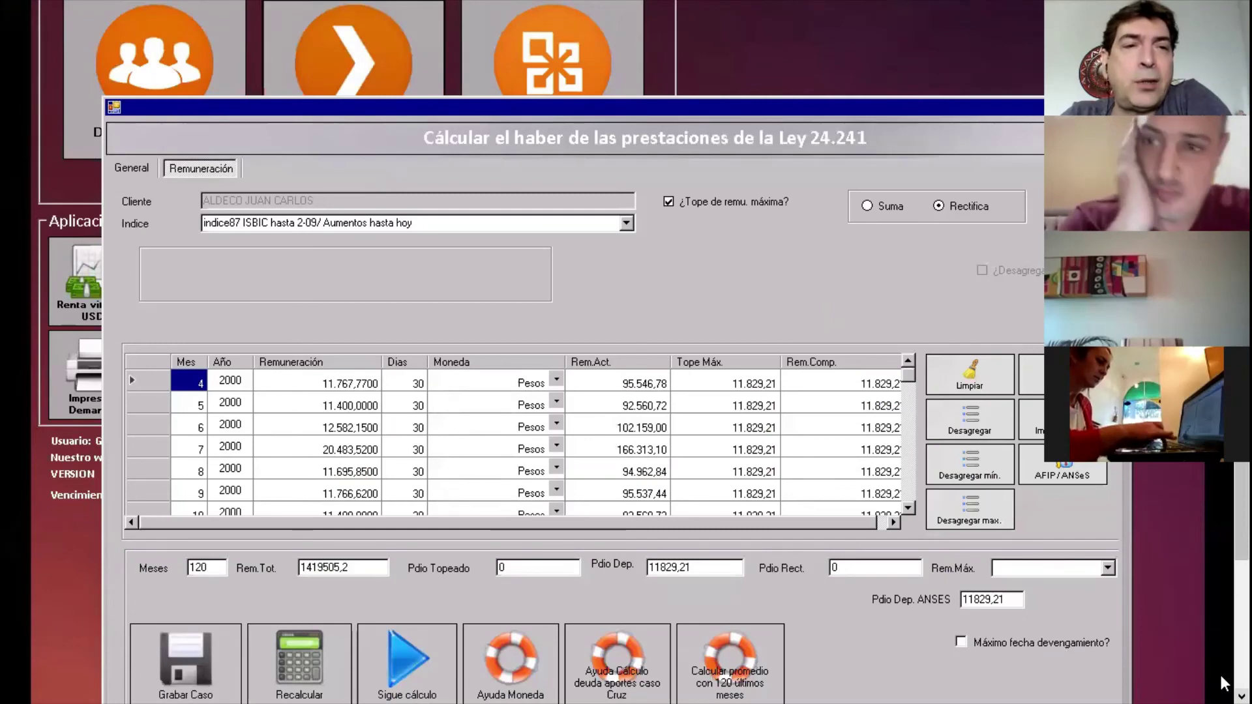
- Submit case 3 for the over-cap salaries and acknowledge the Gualtieri ruling warning
scroll(1220, 675, "down", 2)
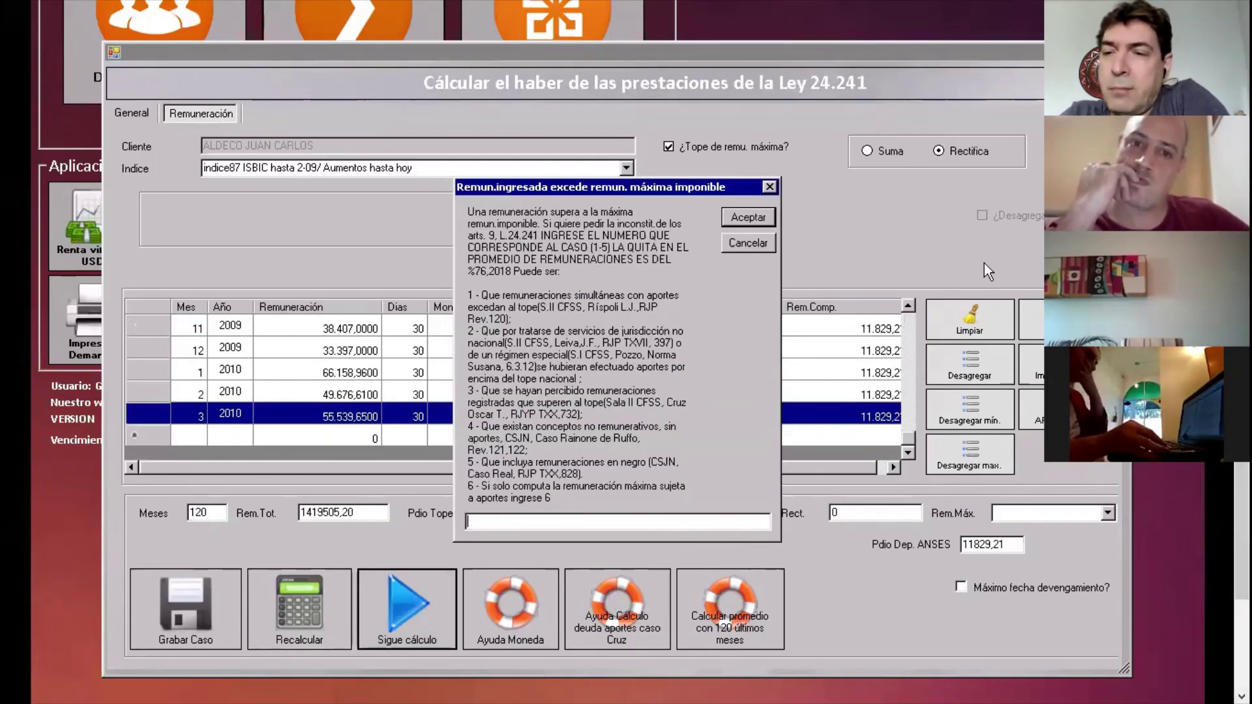
scroll(1221, 674, "down", 2)
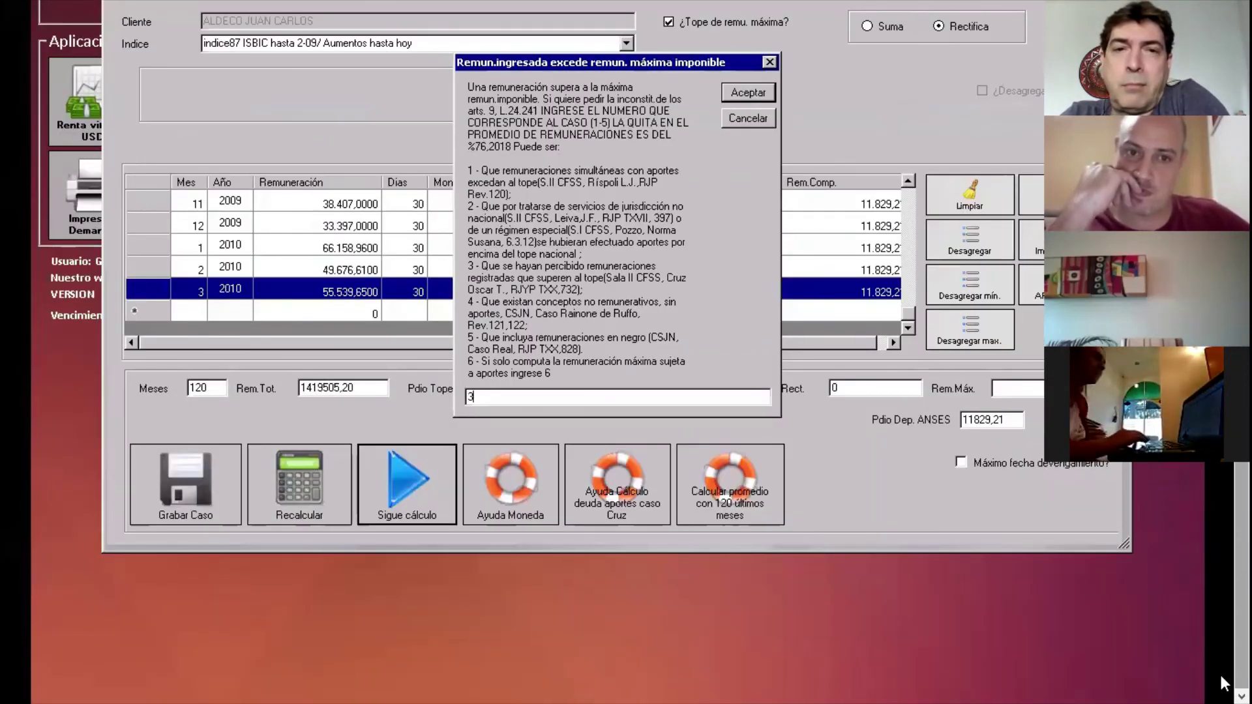
key("Return")
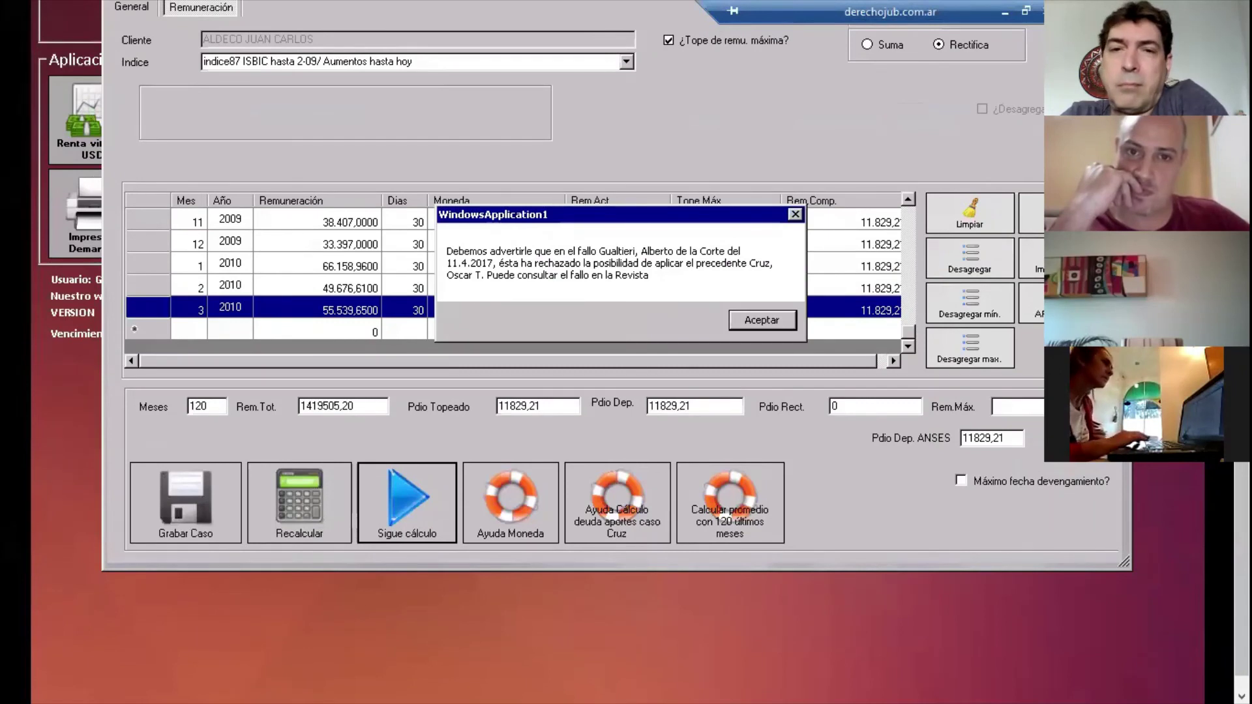
key("Return")
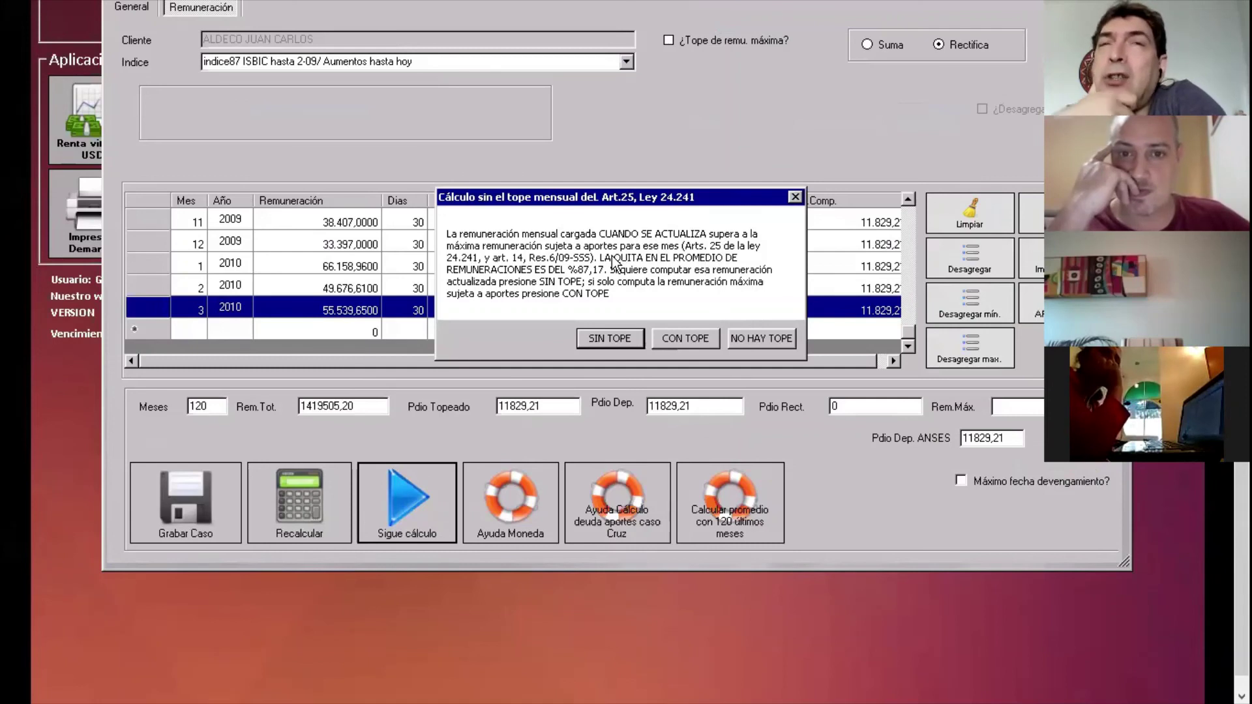
- Settle the monthly cap, skip the PC cap, confirm Quiroga, decline Betancur with 2, accept the maximum-benefit cap
key("Return")
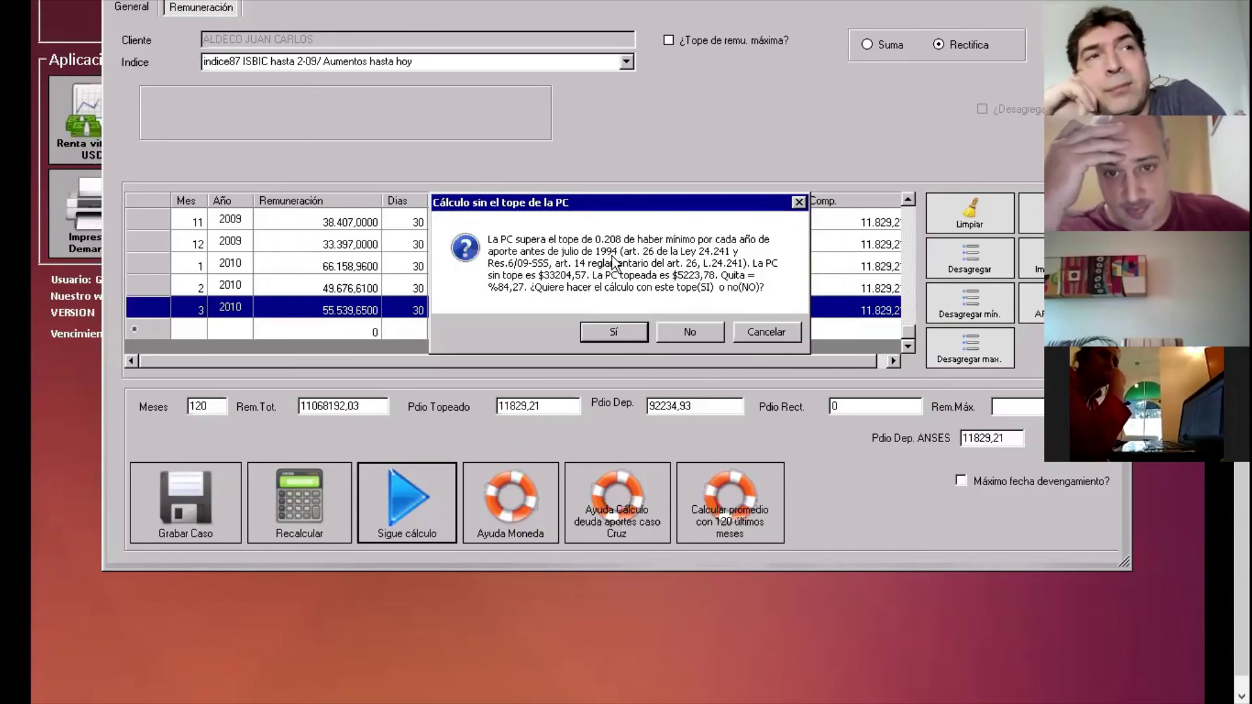
key("Tab")
key("Return")
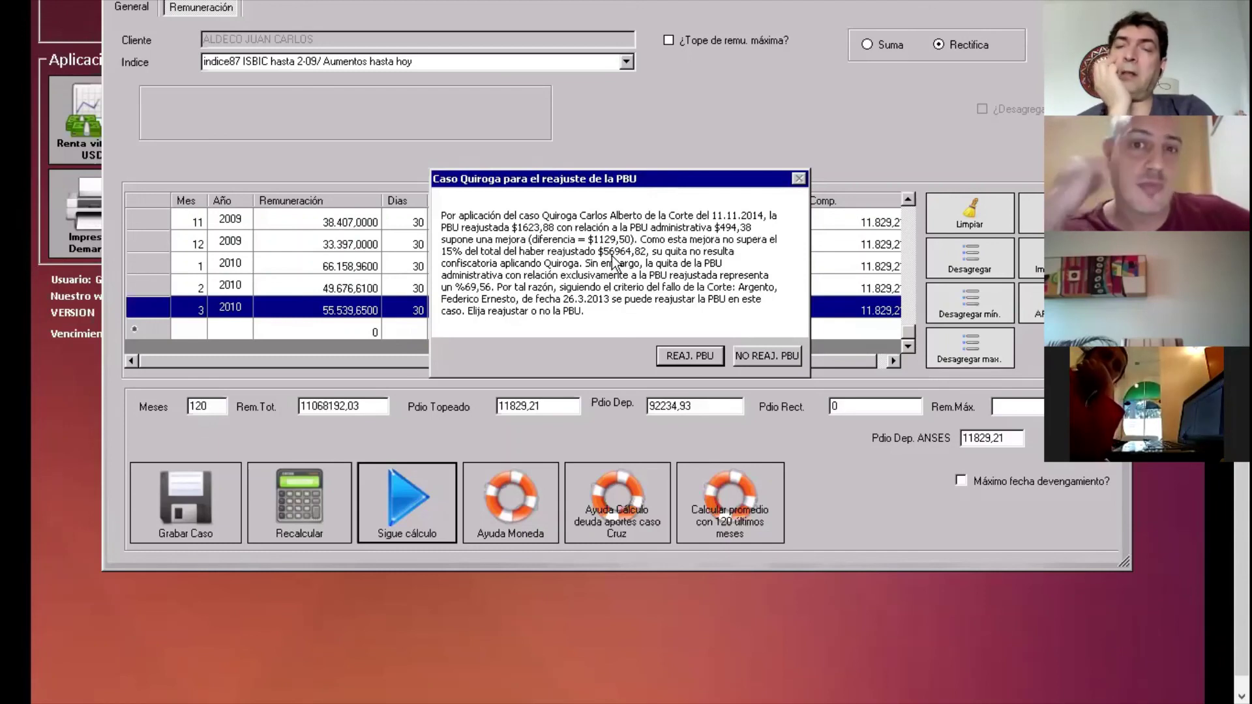
key("Return")
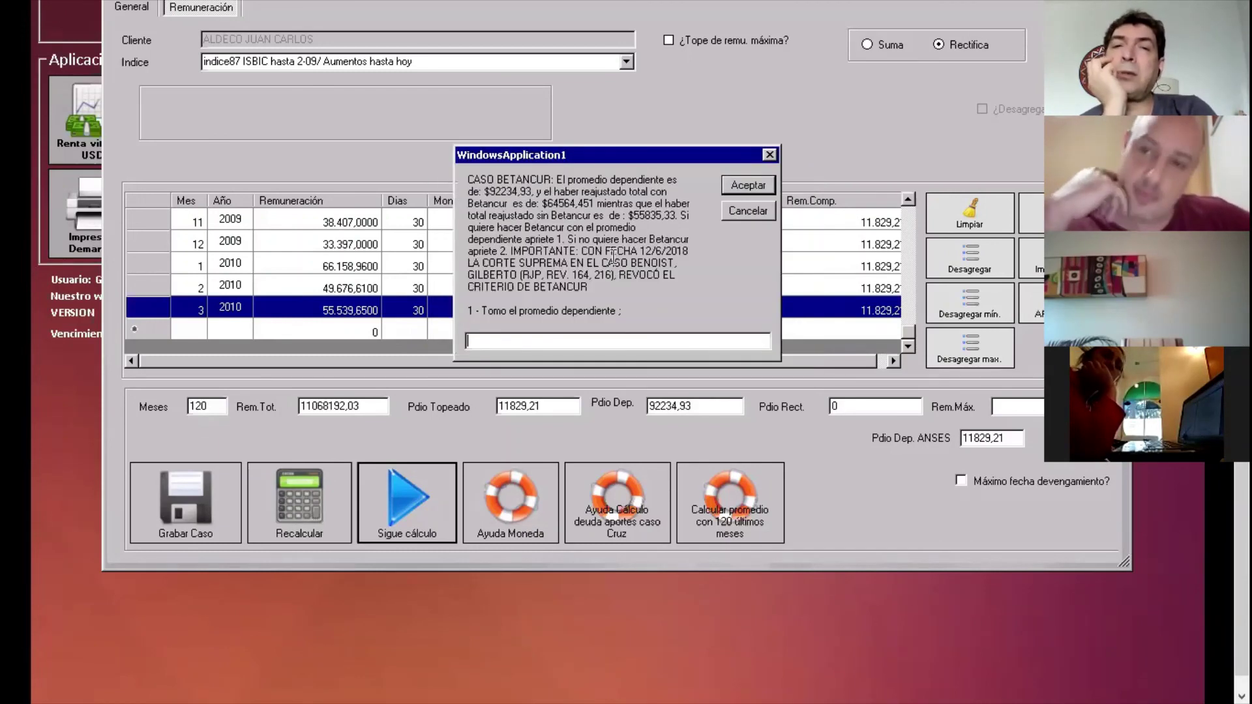
type("2")
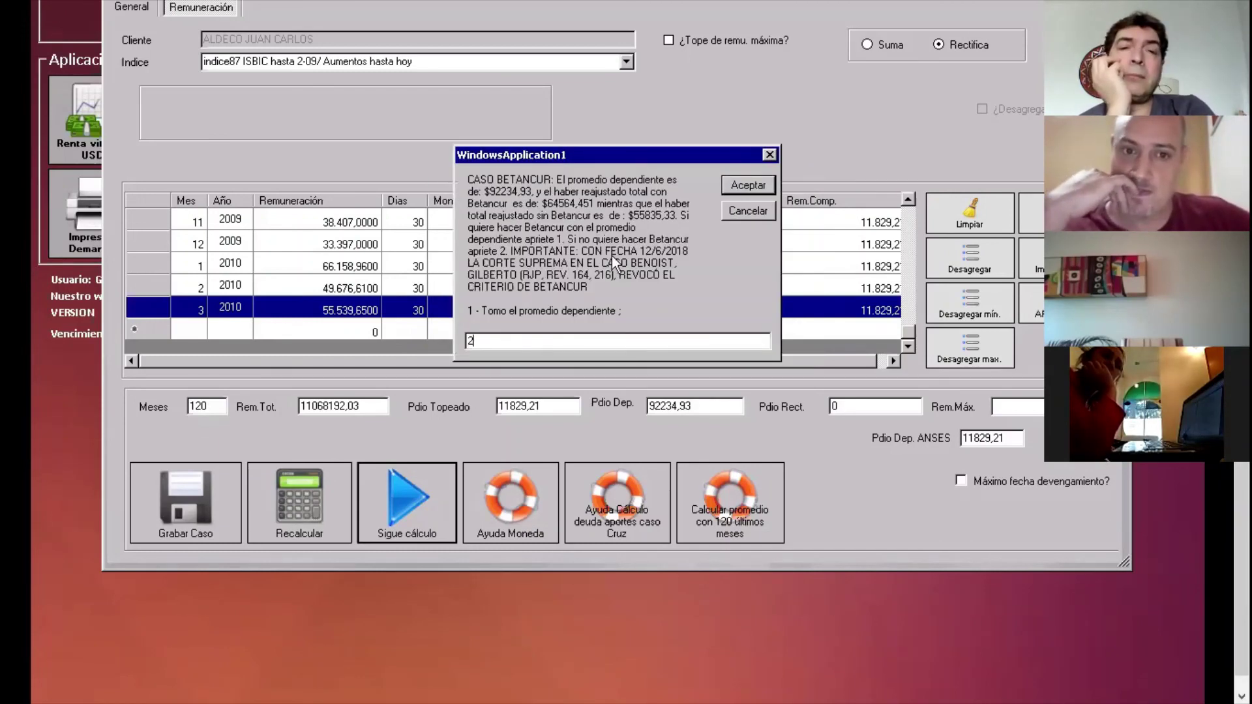
key("Return")
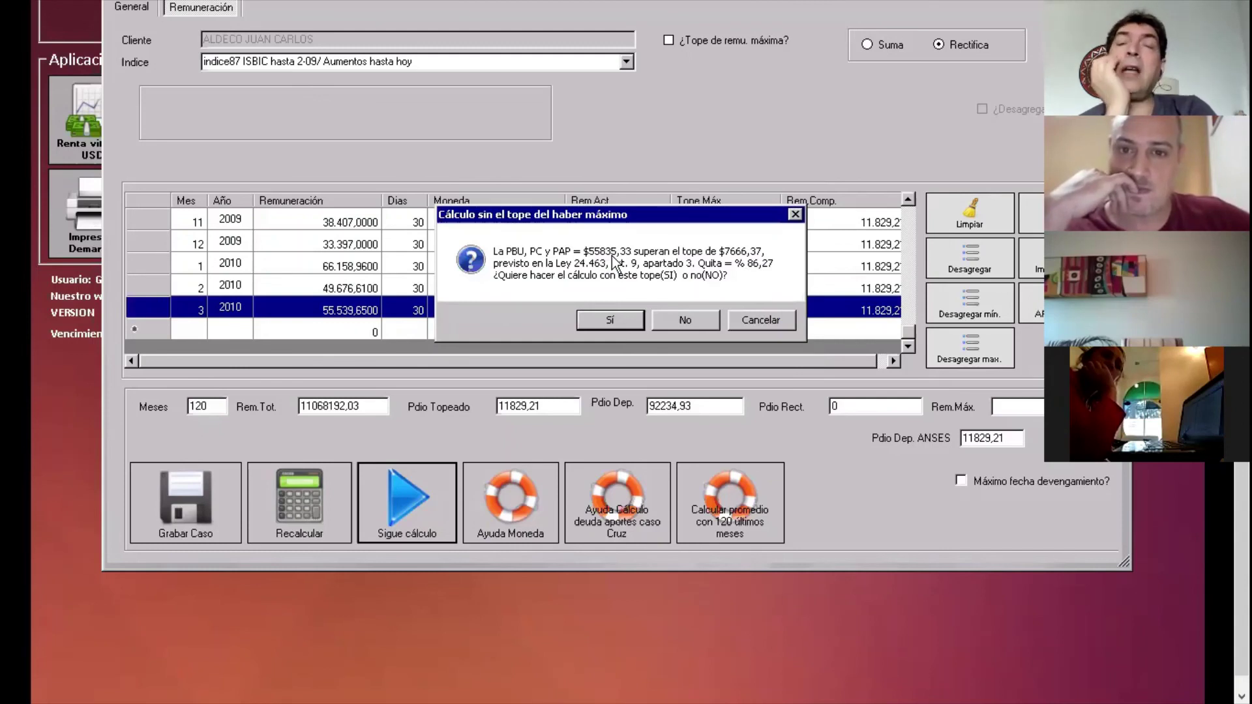
key("Return")
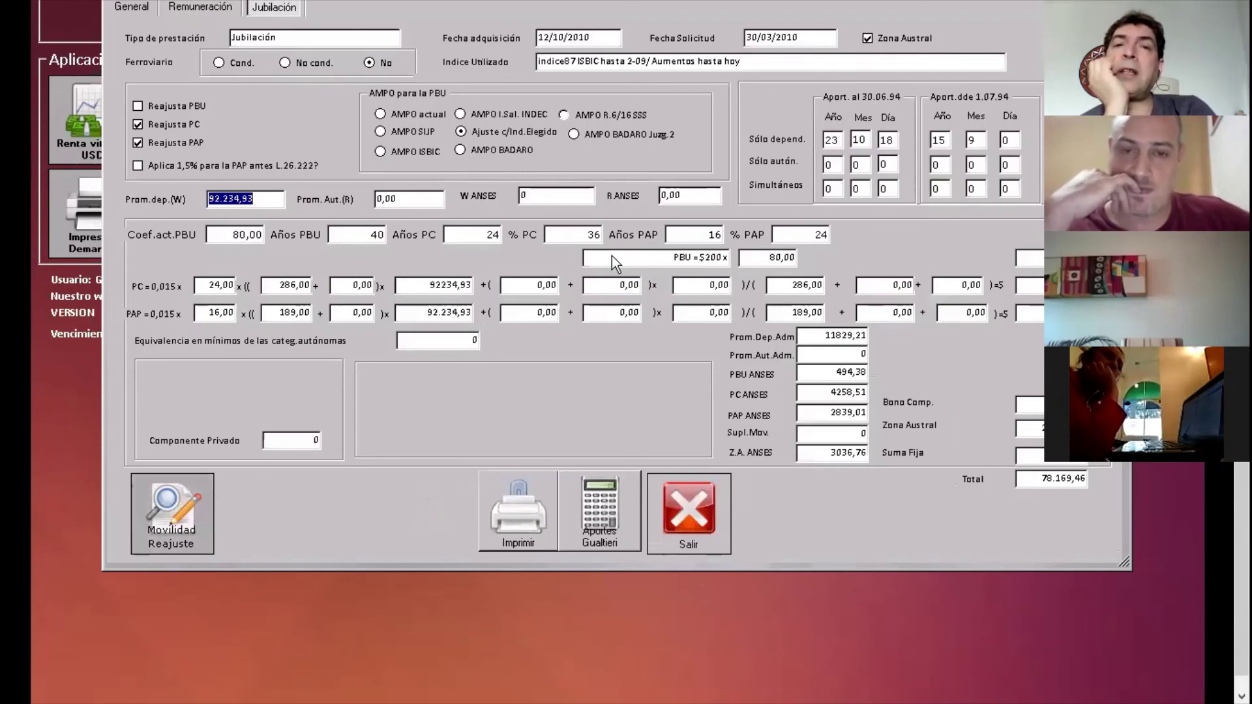
- Open the Reajuste step and browse the index list, leaving indice73 selected
key("Return")
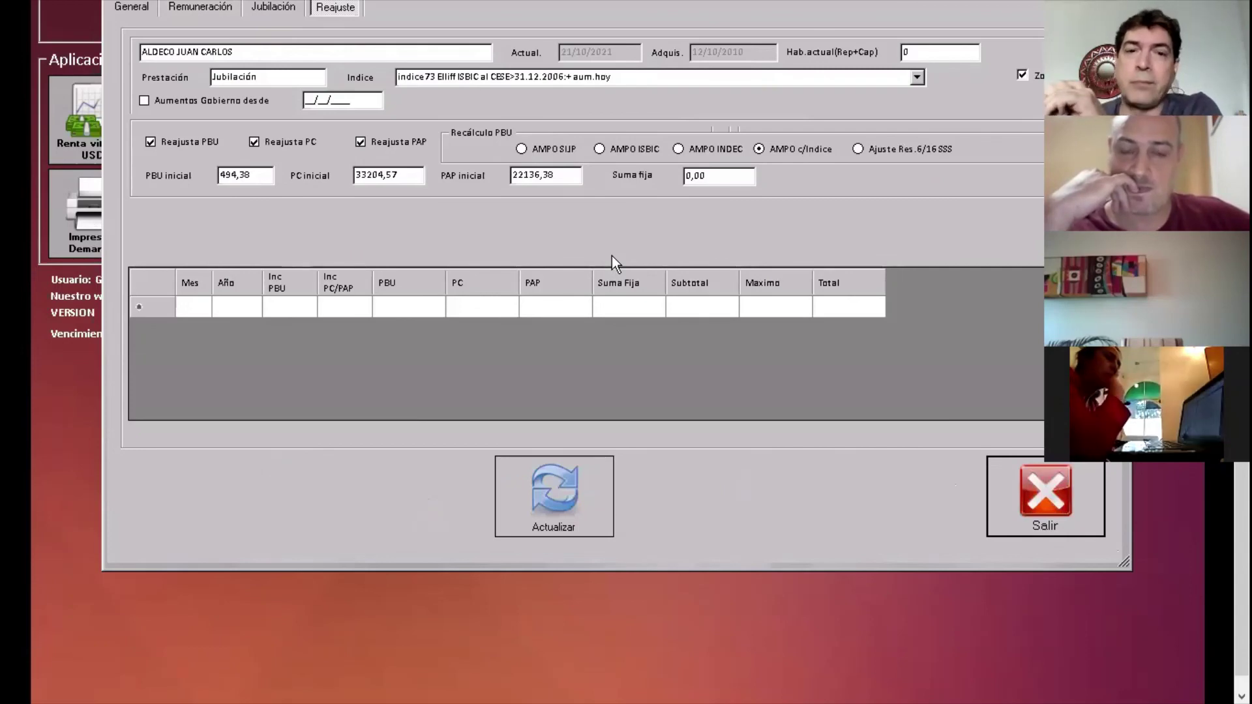
key("alt+Down")
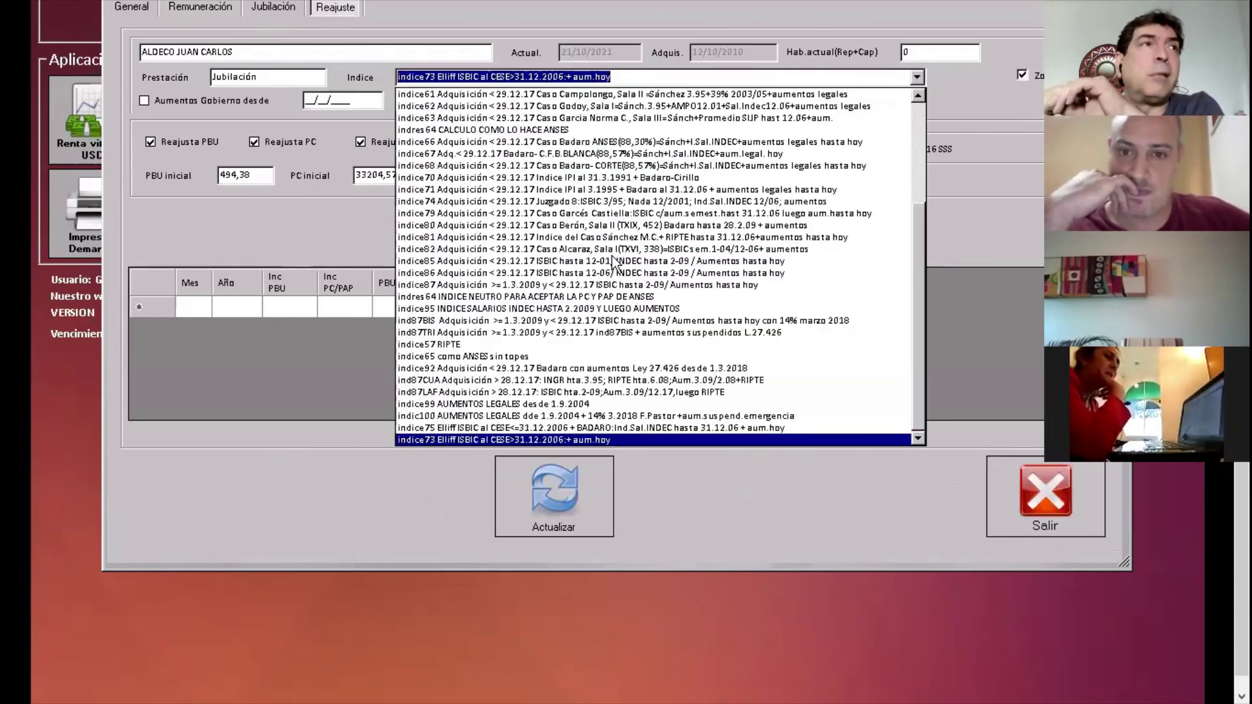
key("Down")
key("Down")
key("Down")
key("Down")
key("Down")
key("Down")
key("Down")
key("Down")
key("Down")
key("Down")
key("Down")
key("Down")
key("Down")
key("Down")
key("Down")
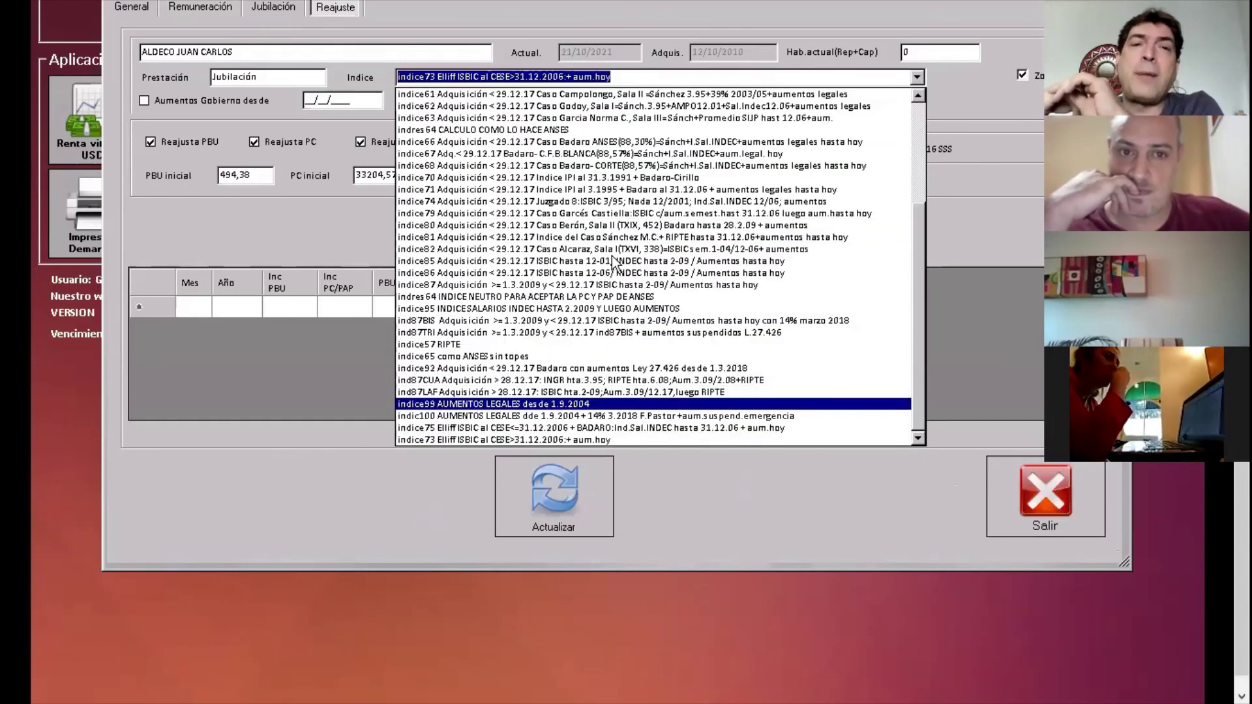
key("Page_Up")
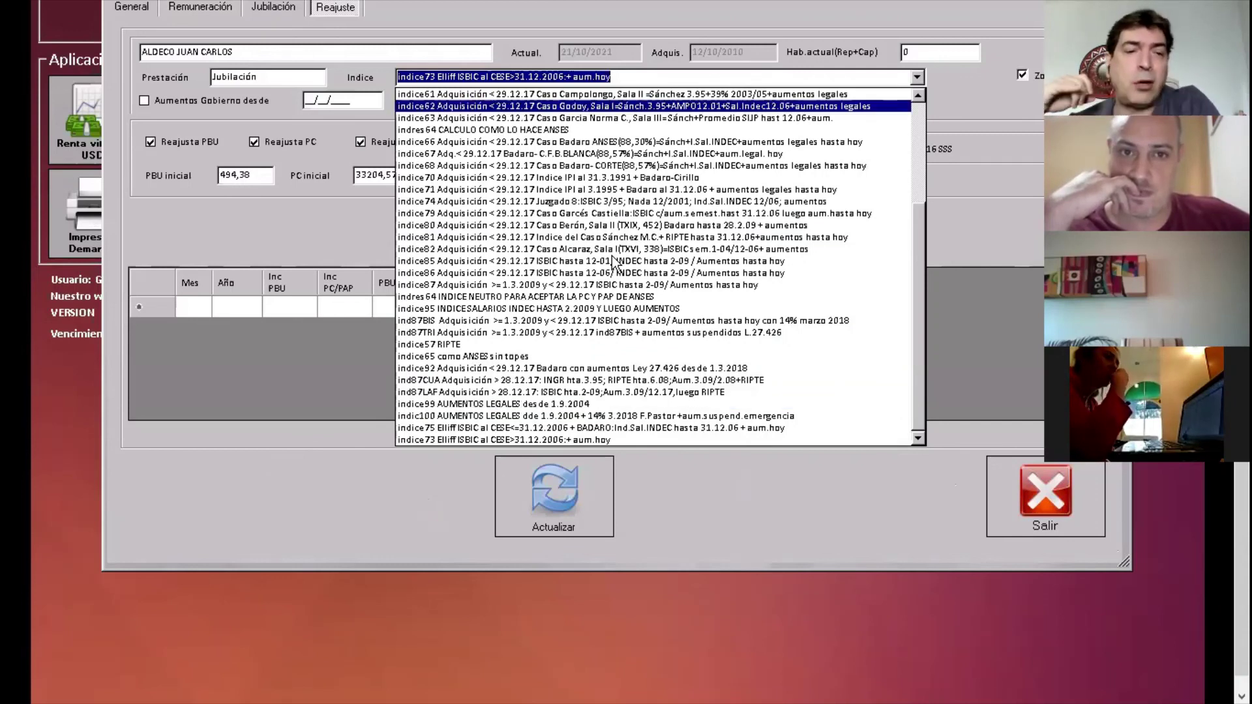
key("Escape")
key("End")
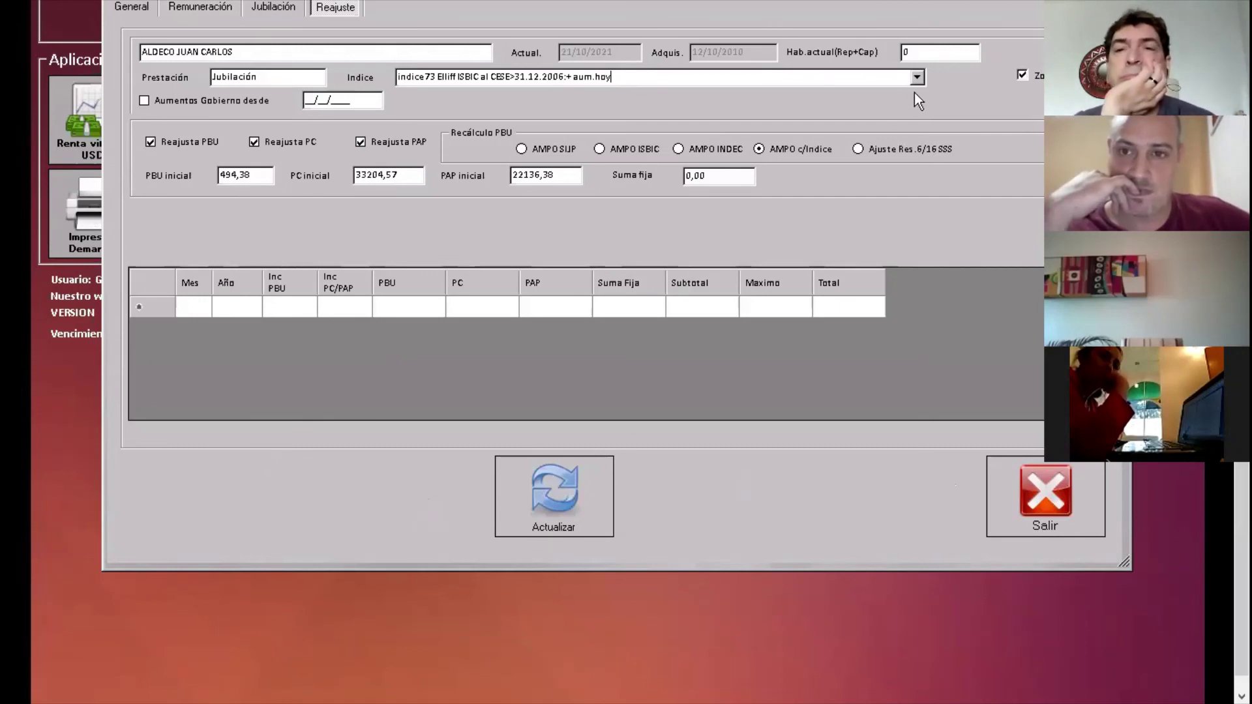
mouse_move(942, 34)
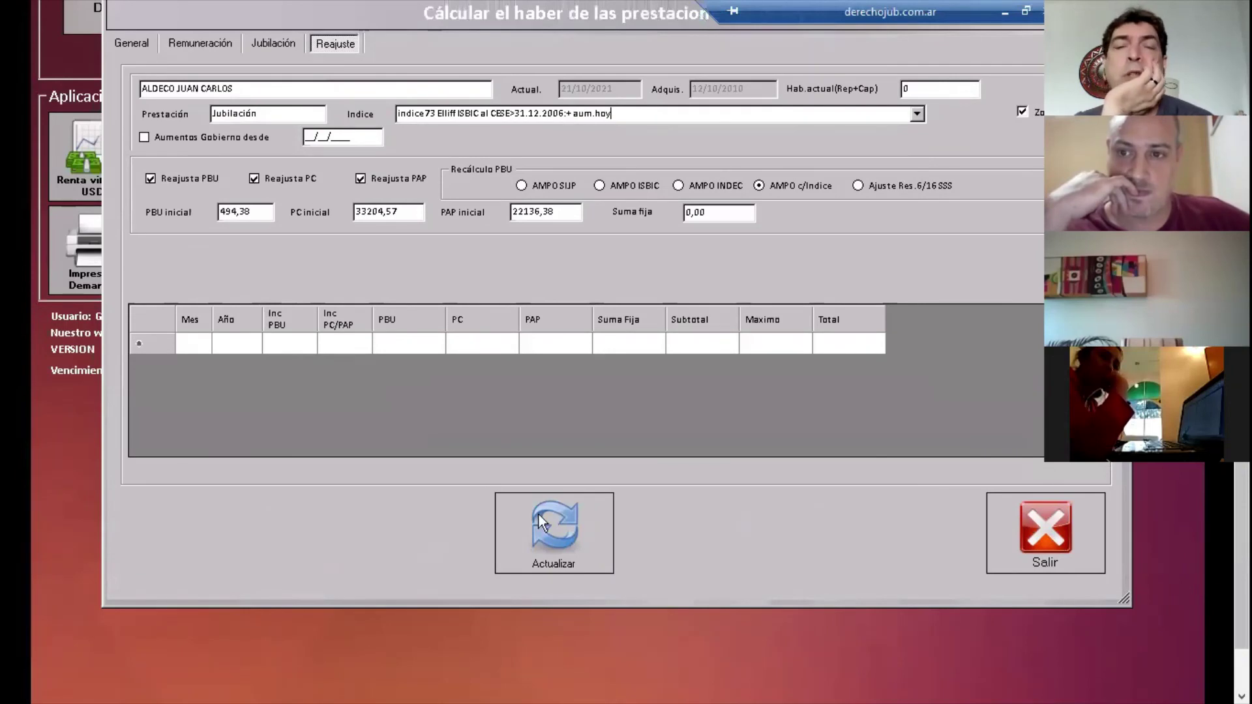
- Recalculate the readjusted benefit and locate the 1,1733 increase for 3/2011
left_click(539, 514)
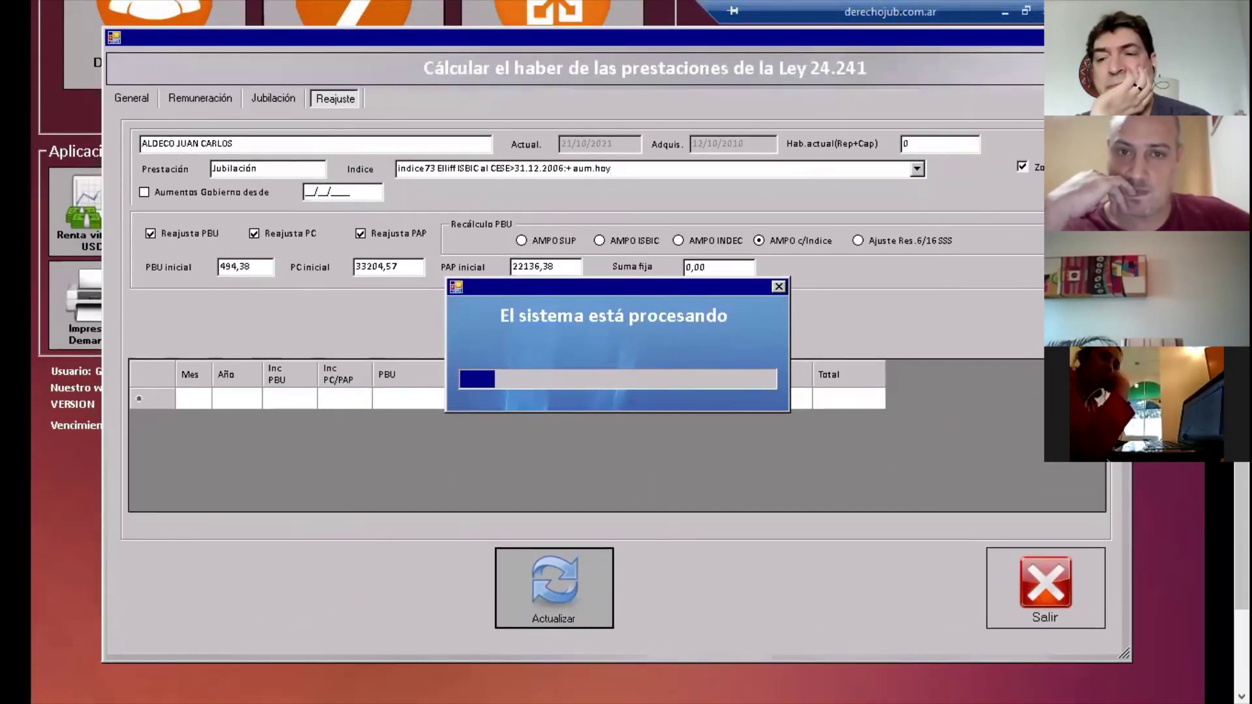
scroll(1220, 675, "down", 2)
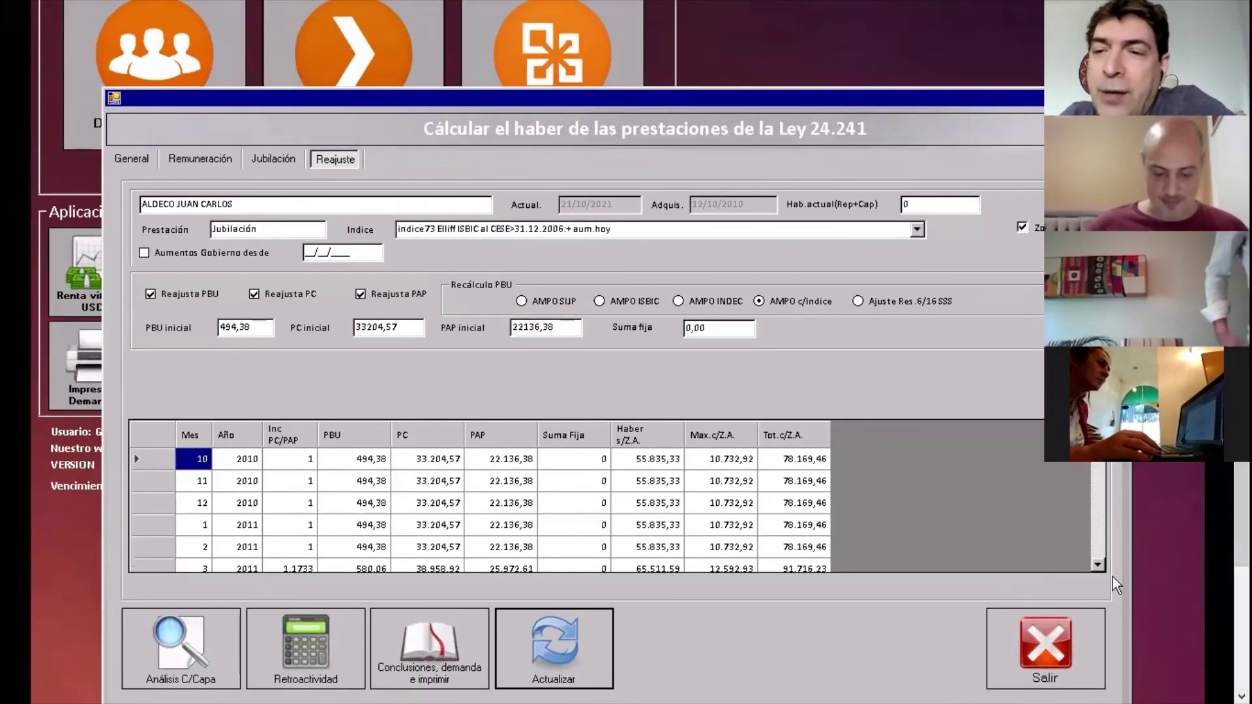
left_click(1097, 564)
left_click(1098, 565)
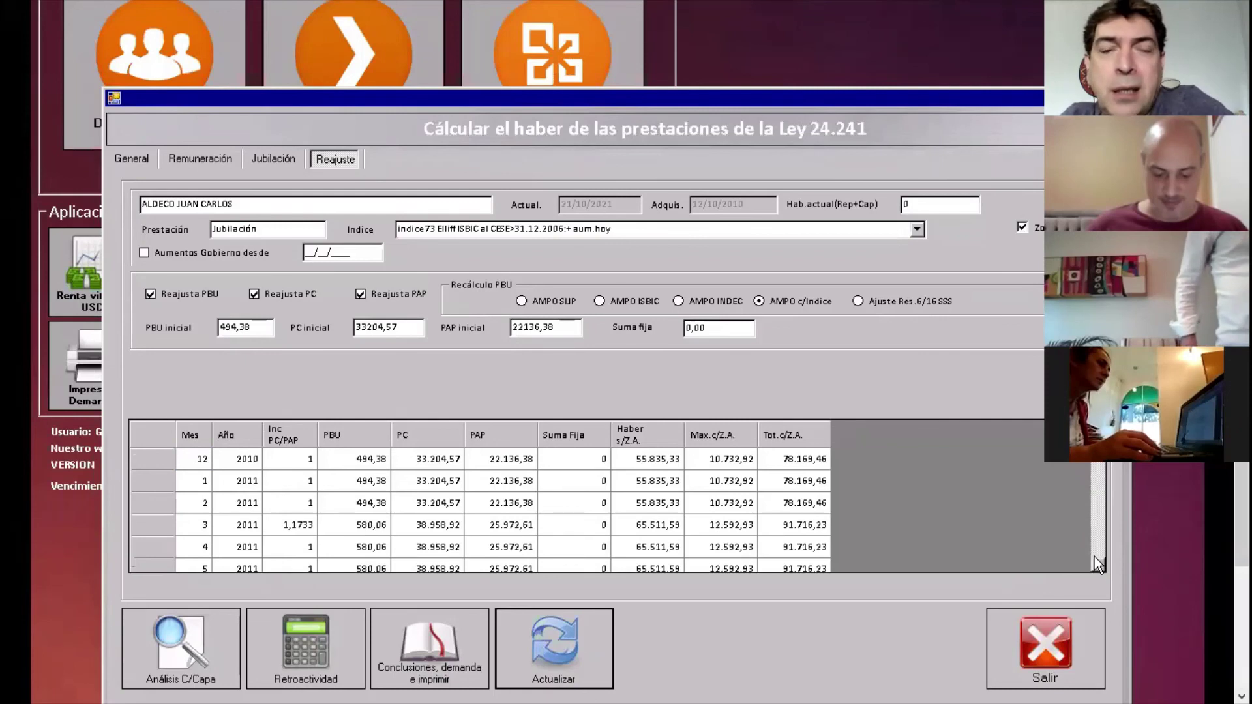
left_click(1097, 566)
left_click(1096, 566)
left_click(1093, 565)
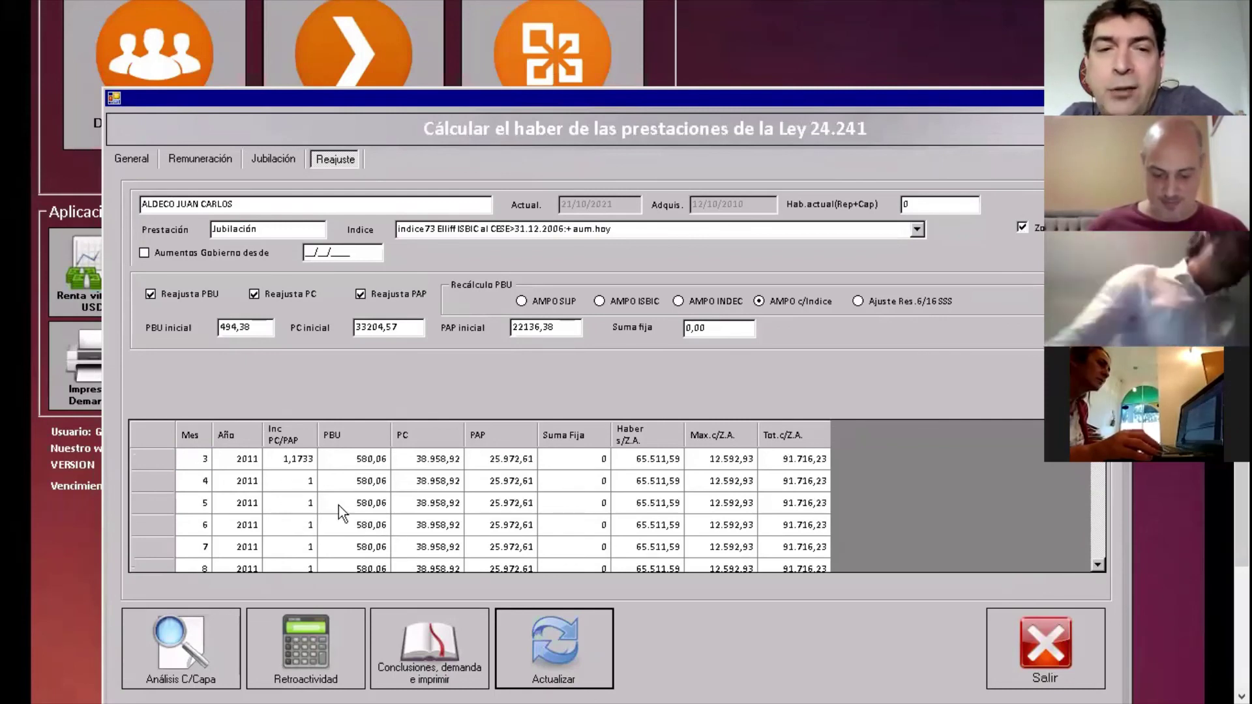
left_click(307, 464)
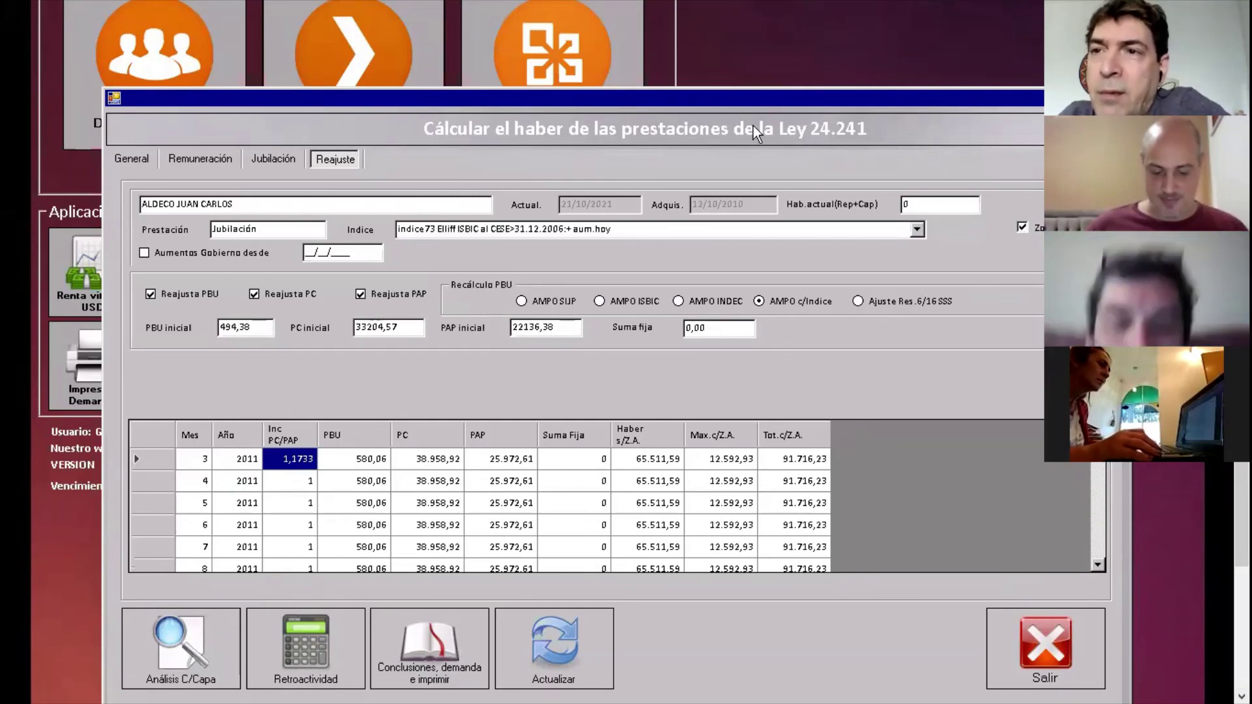
- Scroll to the last Reajuste rows, ending 10/2021 with PBU 11.090,88 and haber 1.255.052,38
mouse_move(890, 5)
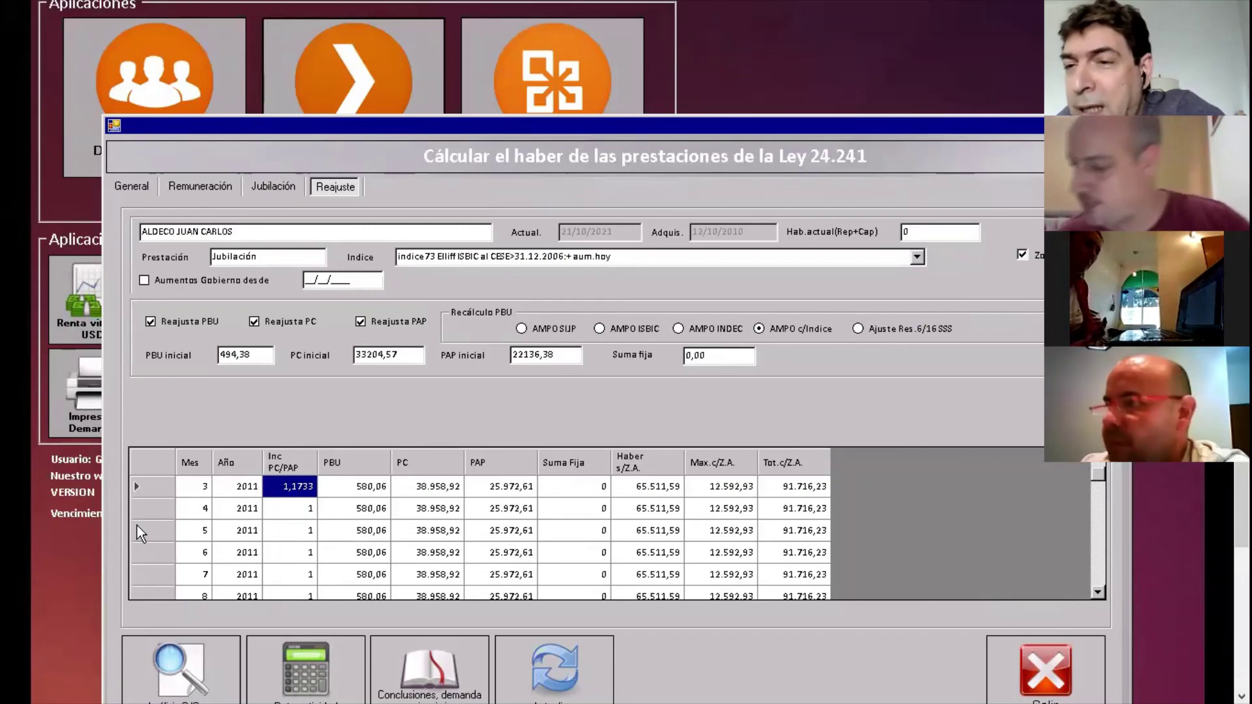
left_click(1103, 567)
left_click(1103, 567)
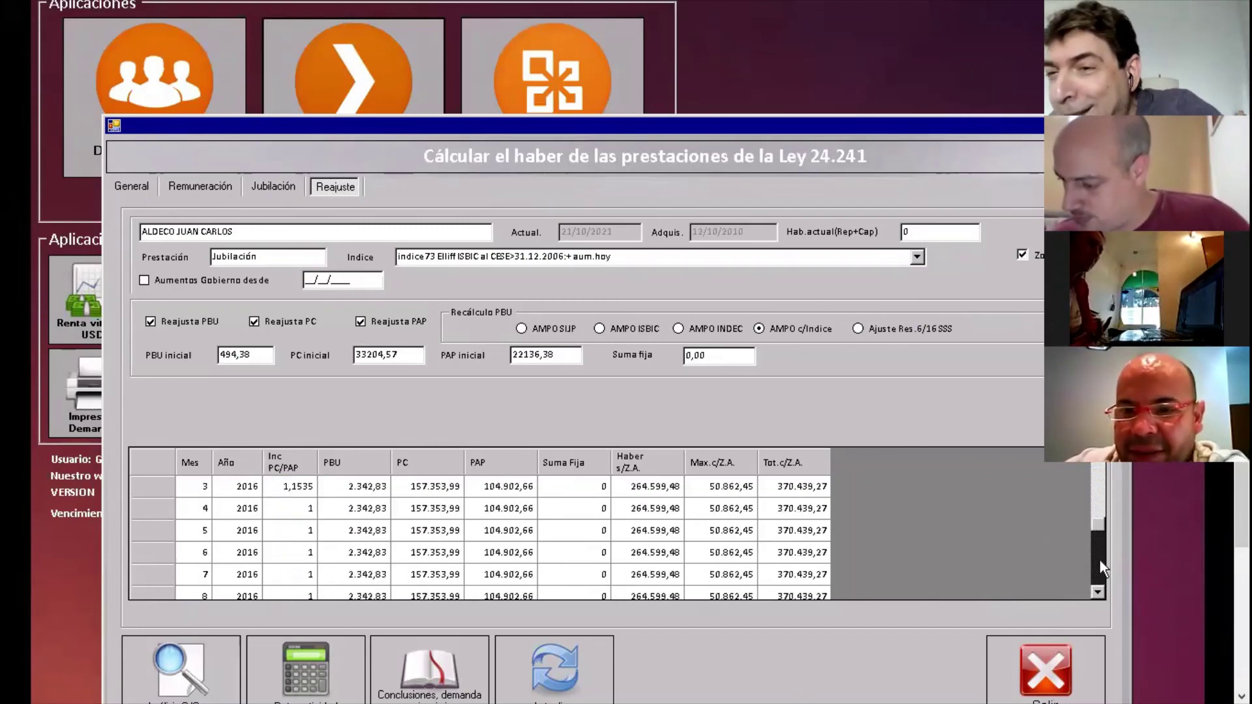
scroll(1116, 542, "down", 15)
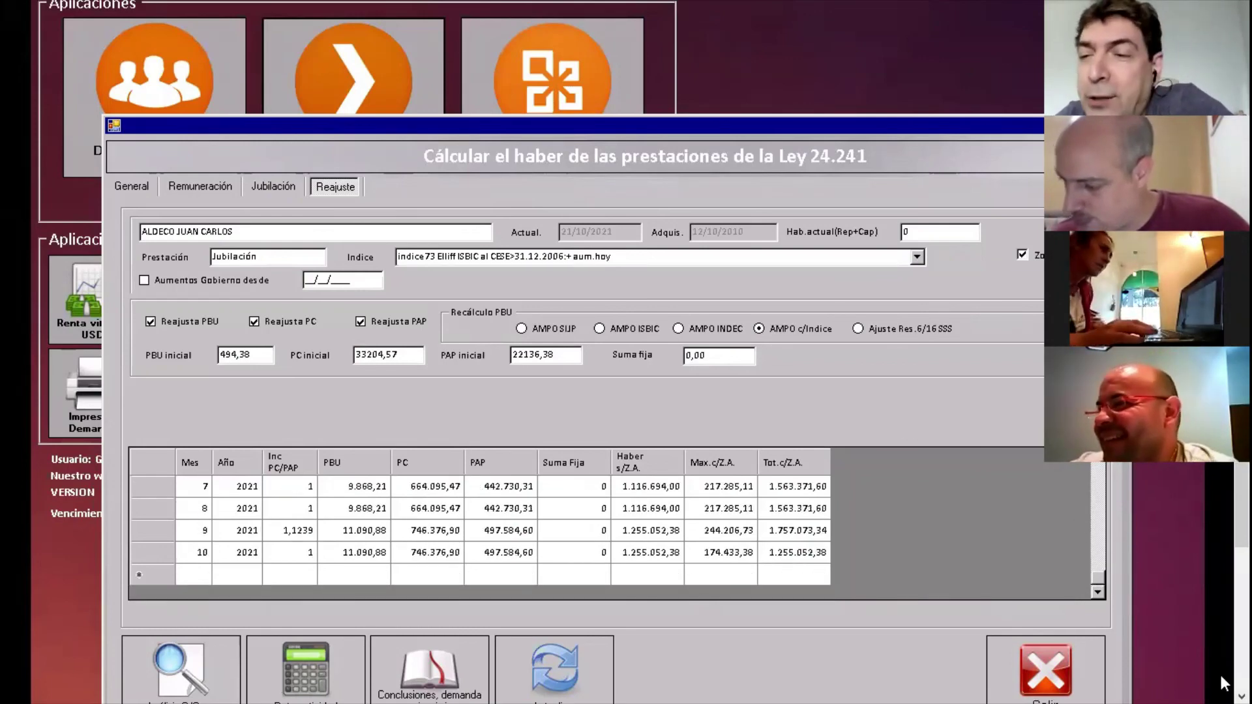
scroll(1221, 682, "down", 1)
scroll(1220, 674, "down", 5)
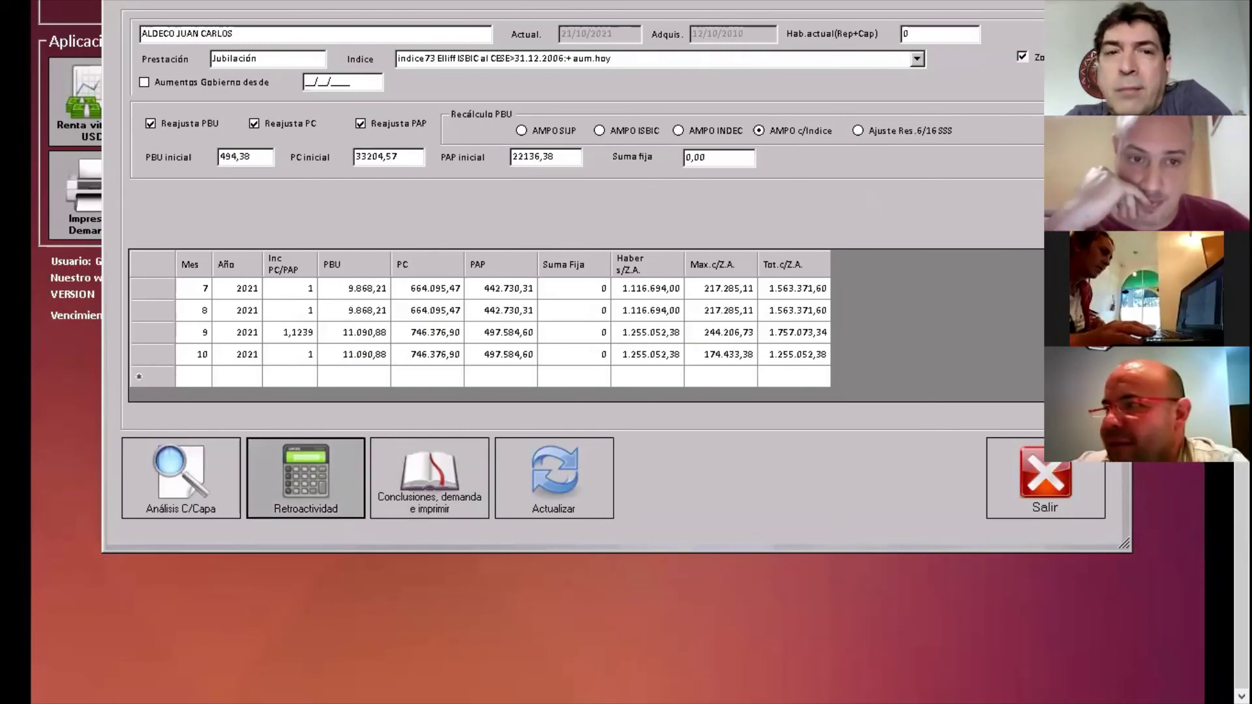
- Set '¿Aplica tope art.9 L.24.463' to SI
scroll(443, 150, "up", 1)
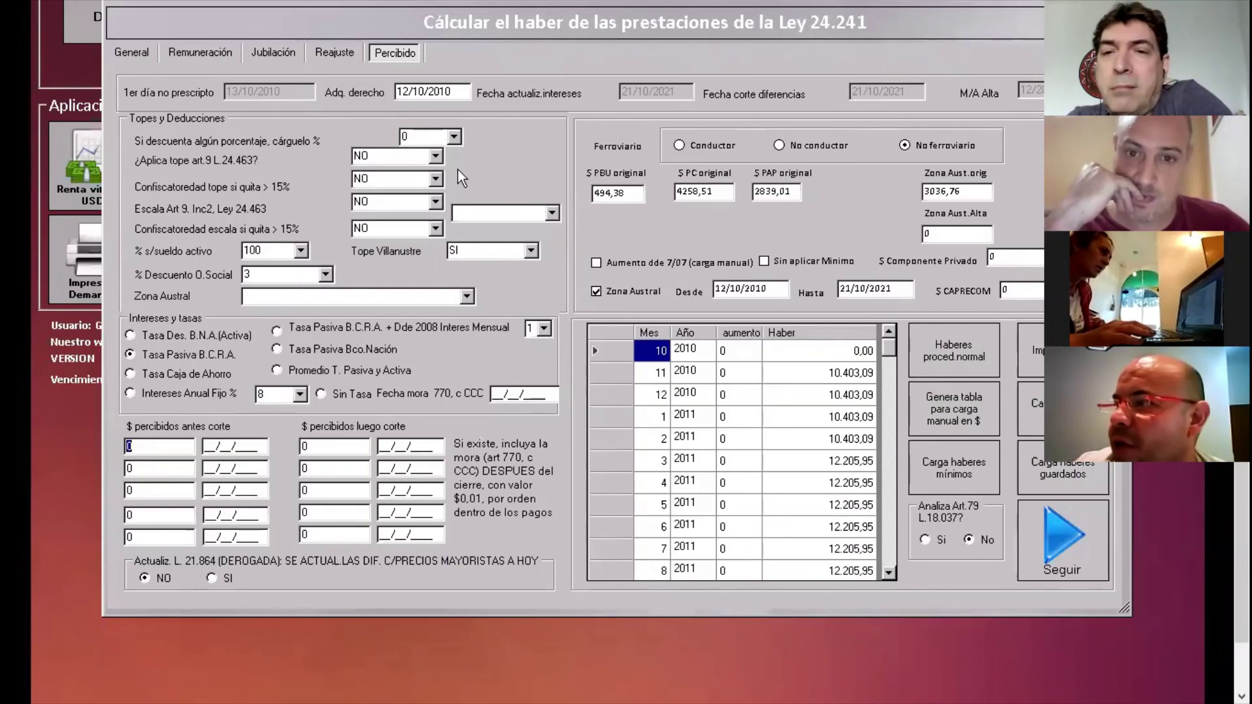
left_click(435, 158)
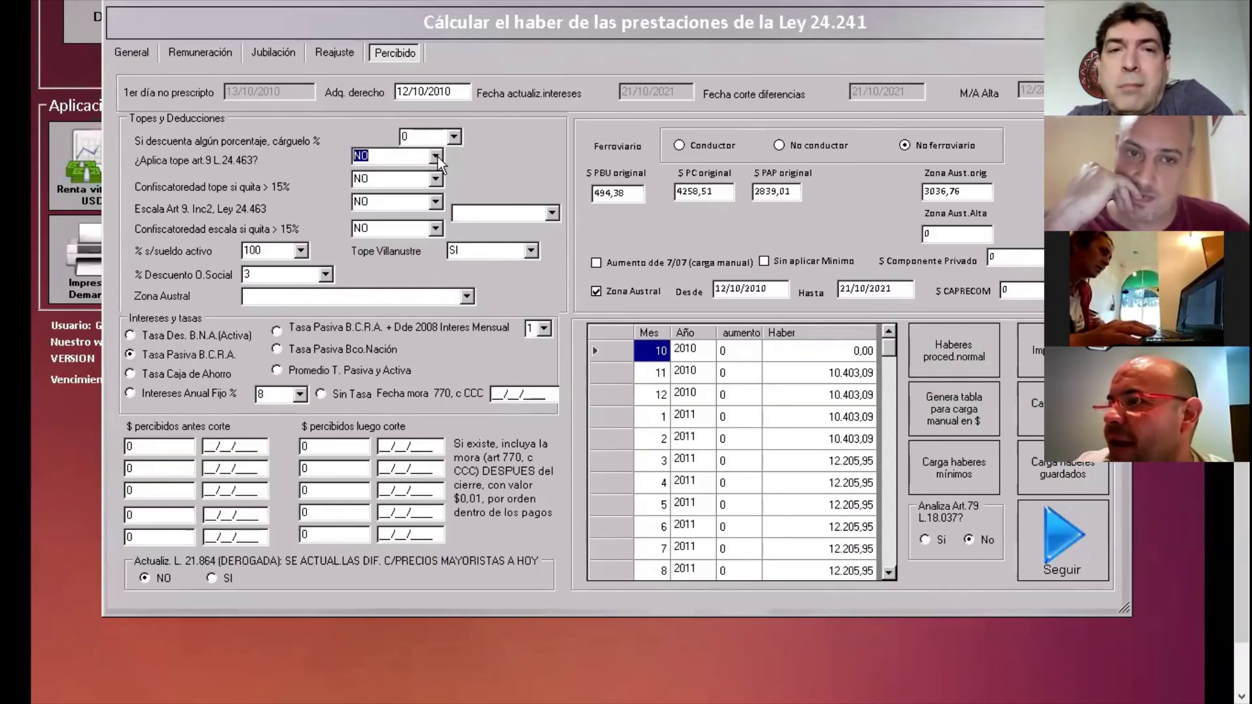
left_click(398, 184)
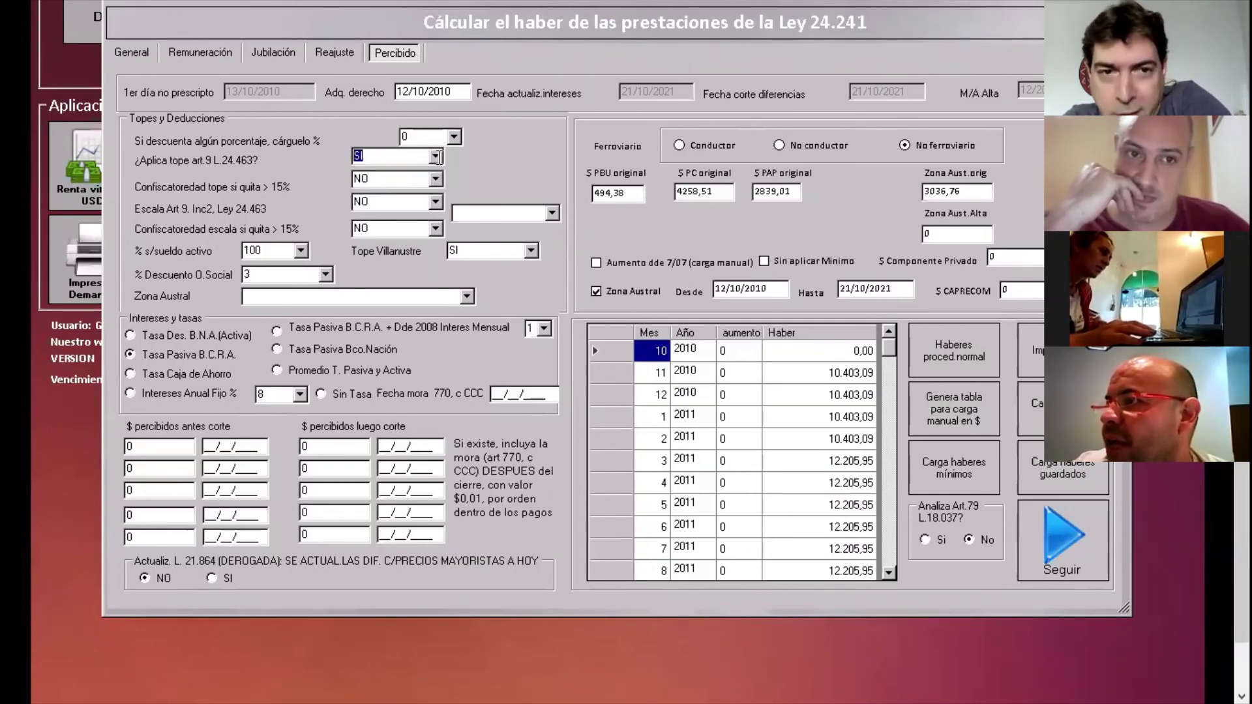
- Set the confiscatory cap to R.955/08-SSS and continue to the Villanustre step
left_click(435, 179)
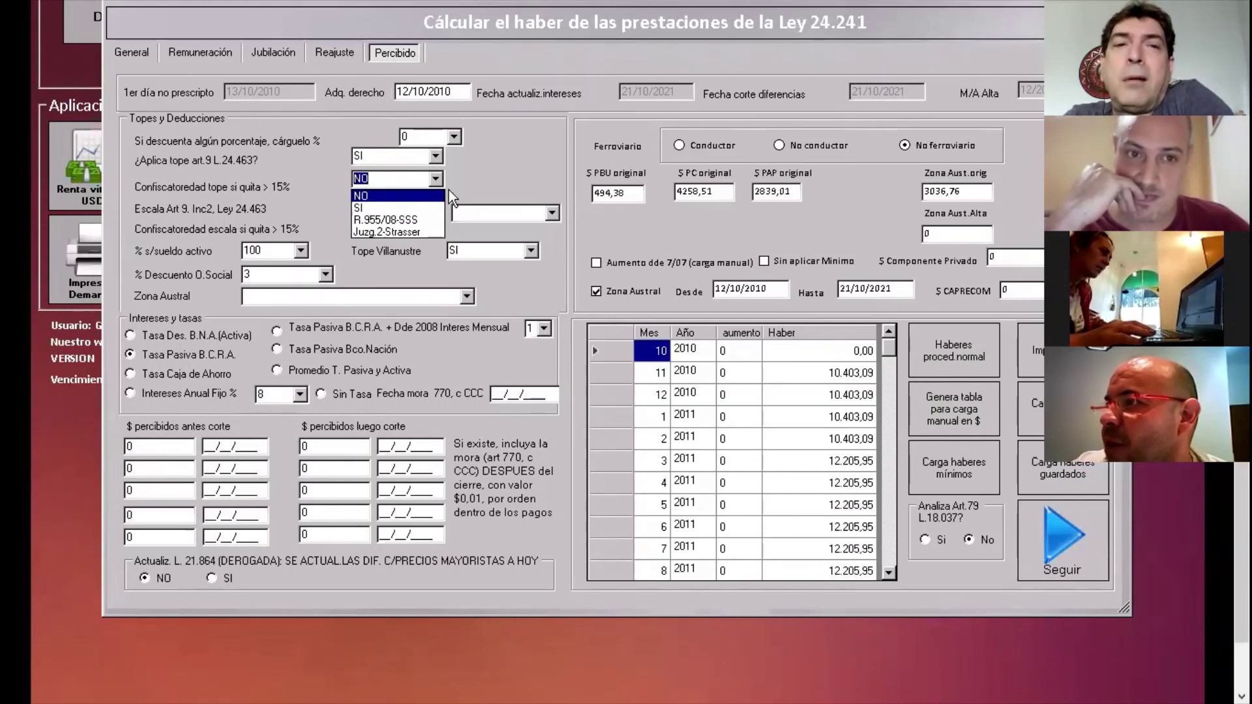
left_click(527, 178)
key("alt+Down")
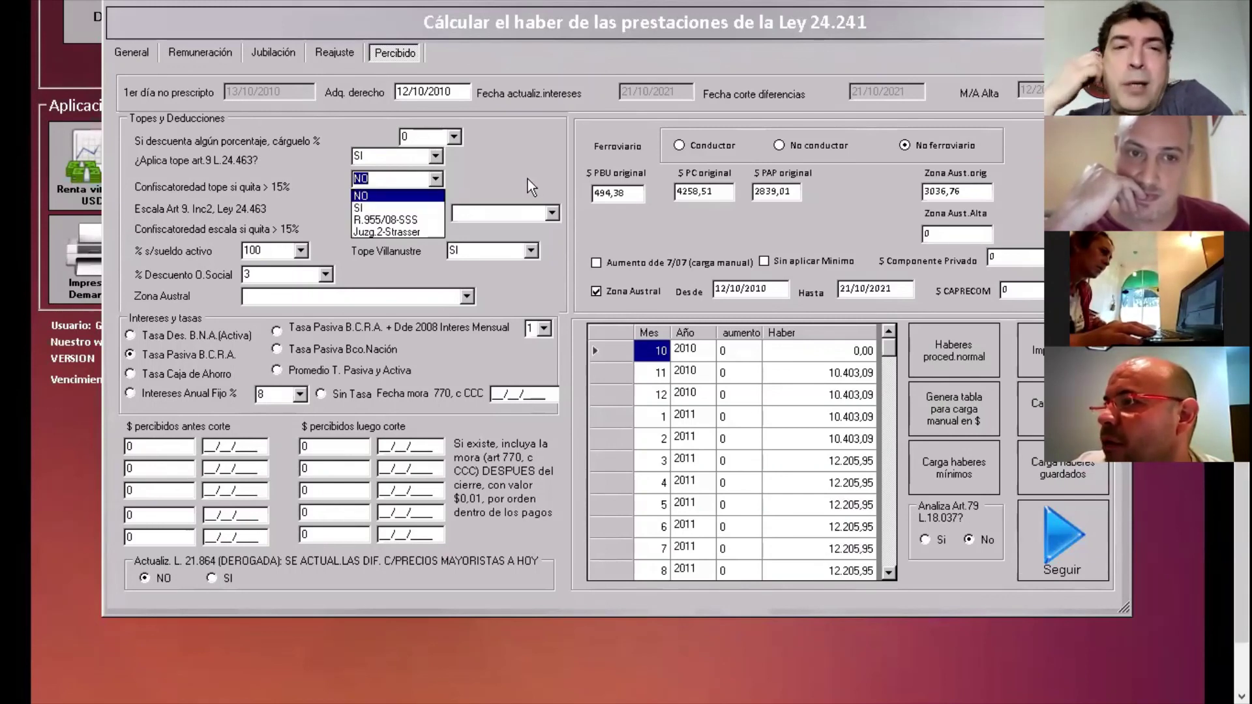
key("Down")
key("Down")
key("Return")
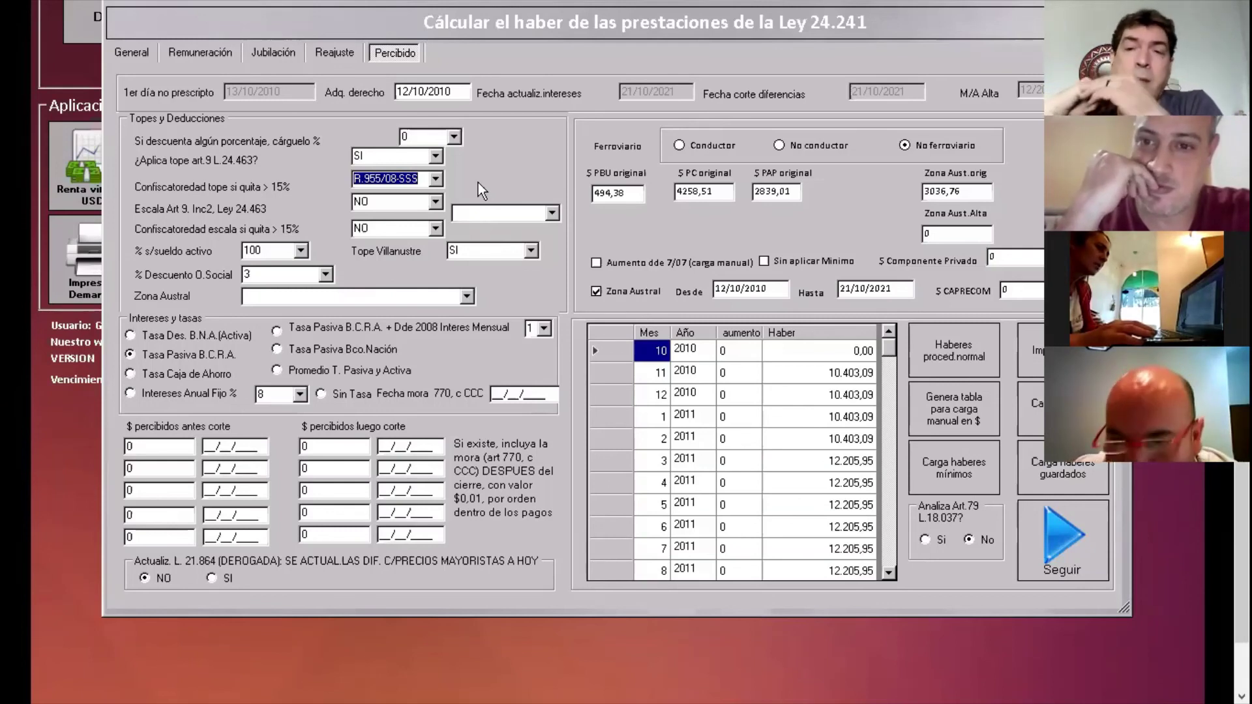
key("Tab")
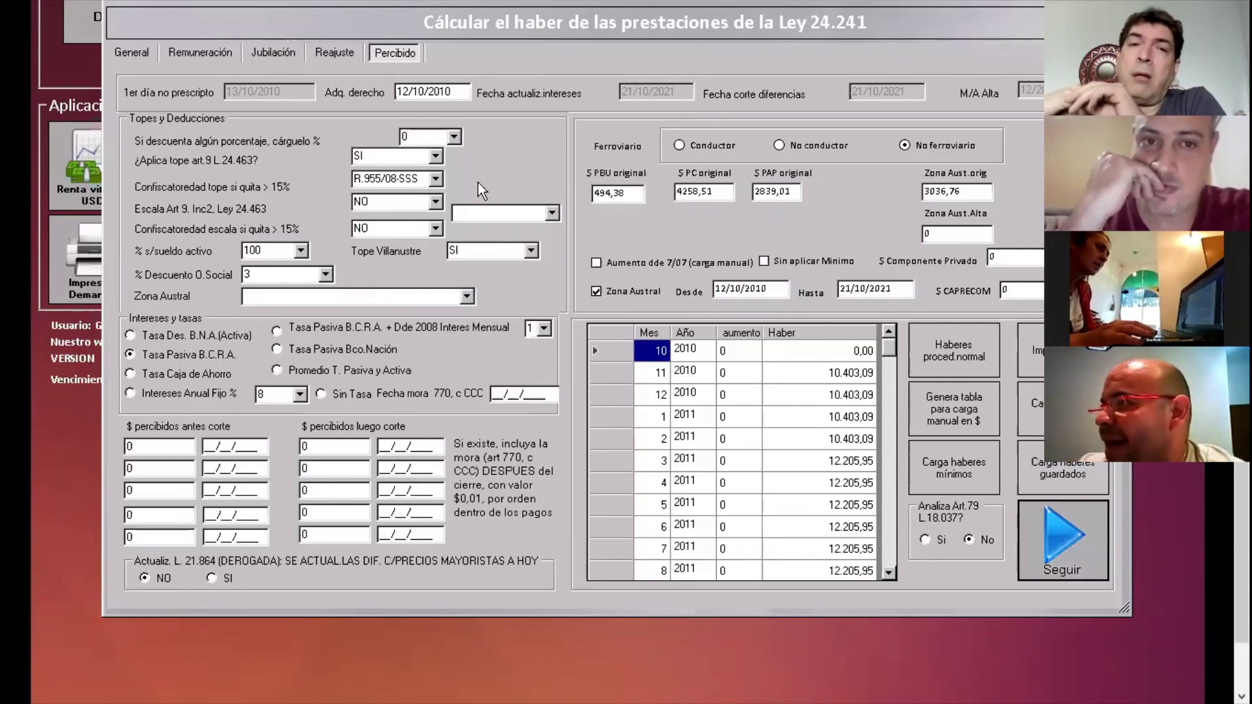
key("Return")
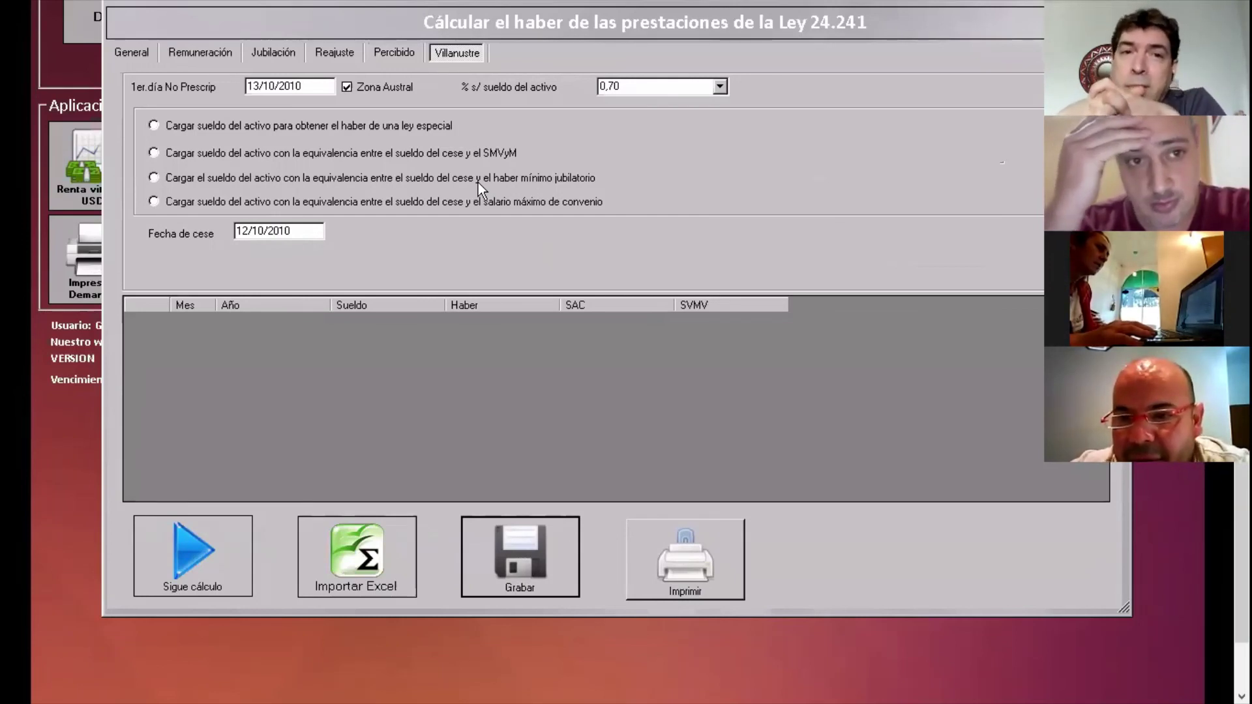
- Choose 'Cargar sueldo del activo para obtener el haber de una ley especial' for Villanustre
key("space")
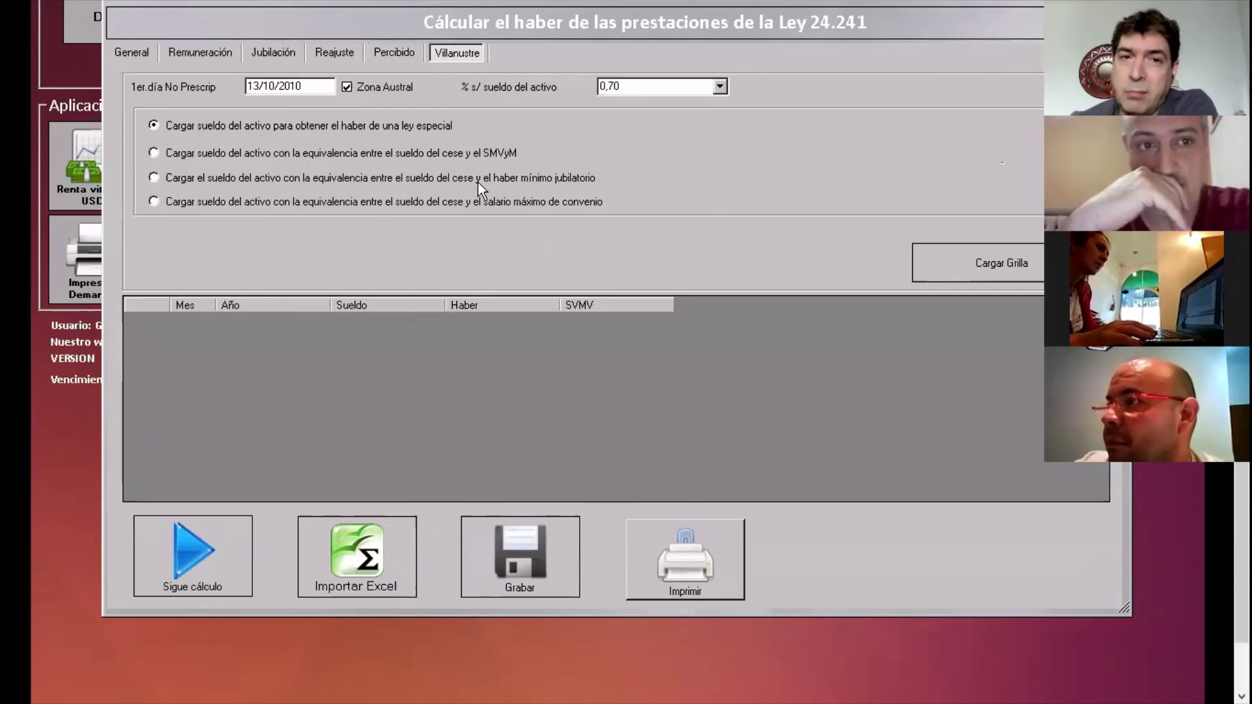
left_click(472, 180)
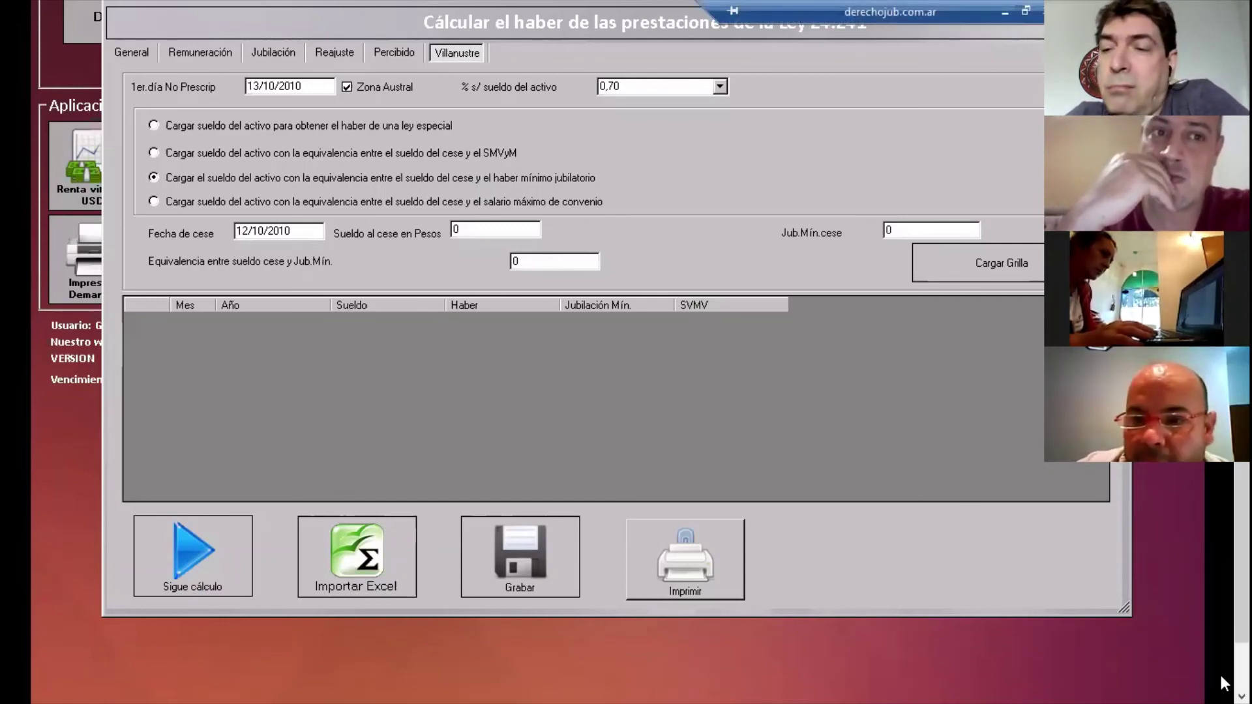
scroll(1220, 674, "down", 1)
scroll(1221, 675, "up", 7)
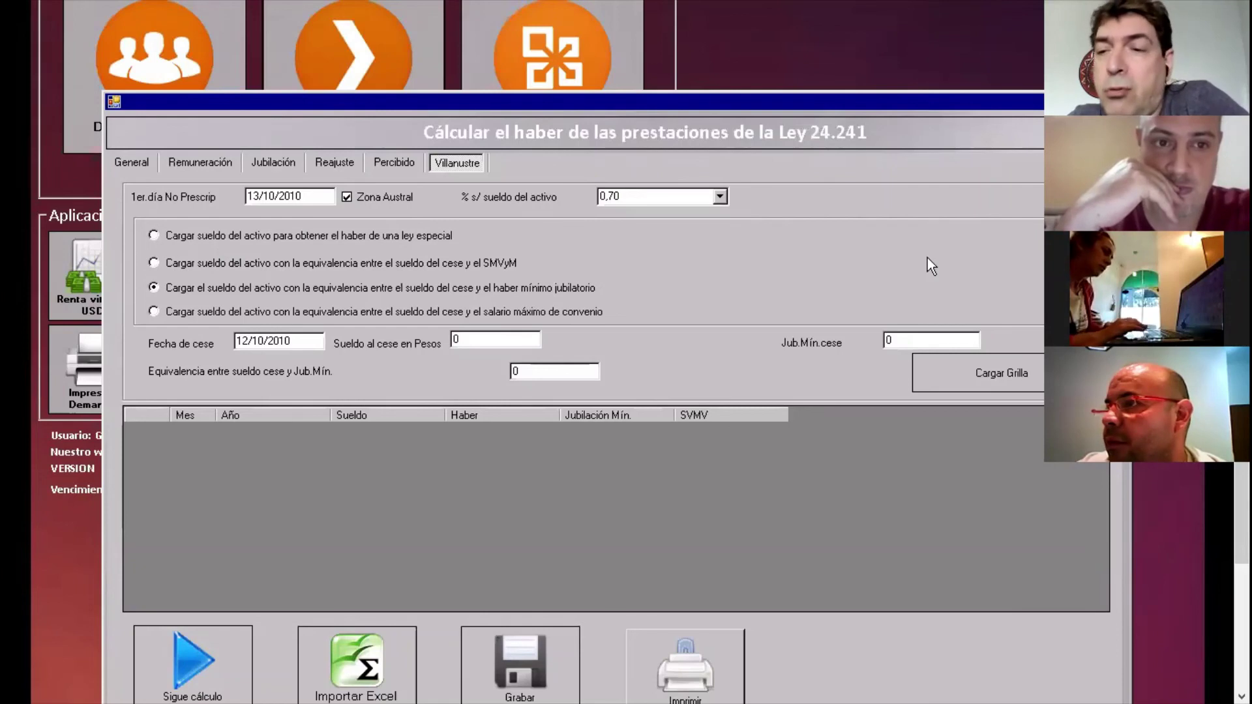
scroll(1220, 675, "down", 2)
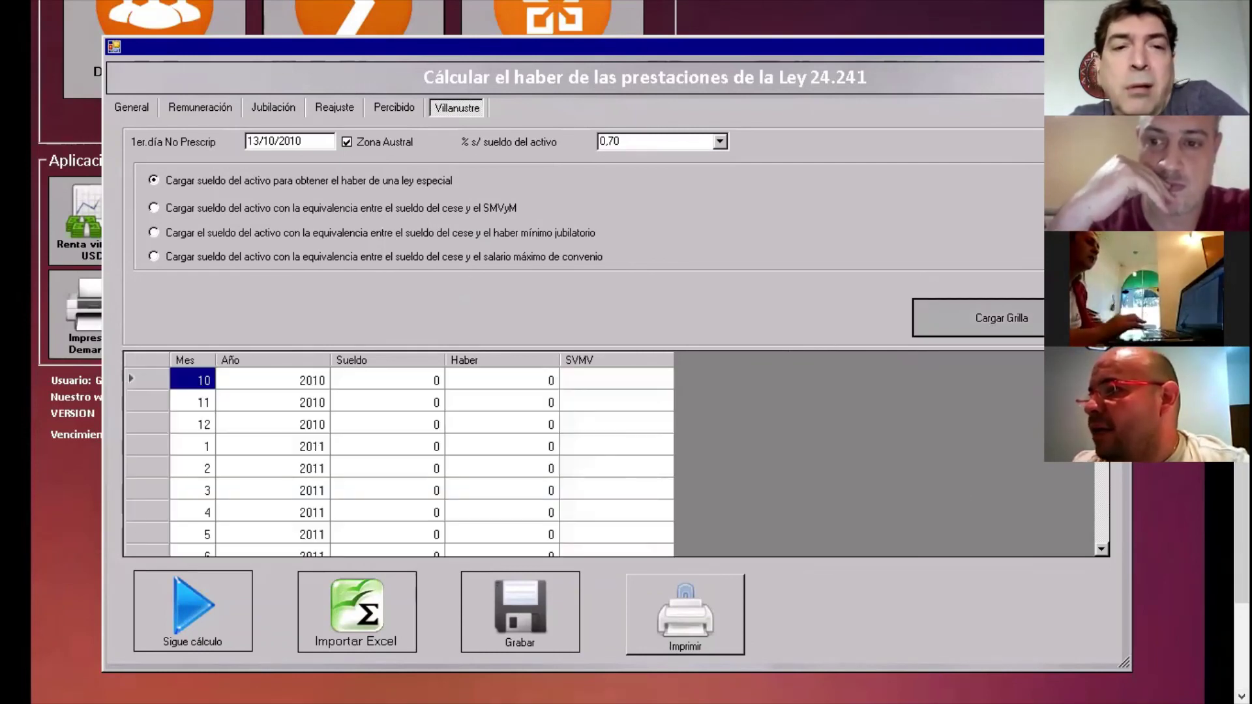
- Select the first month's Sueldo cell and keep the active-salary percentage at 0,70
left_click(395, 385)
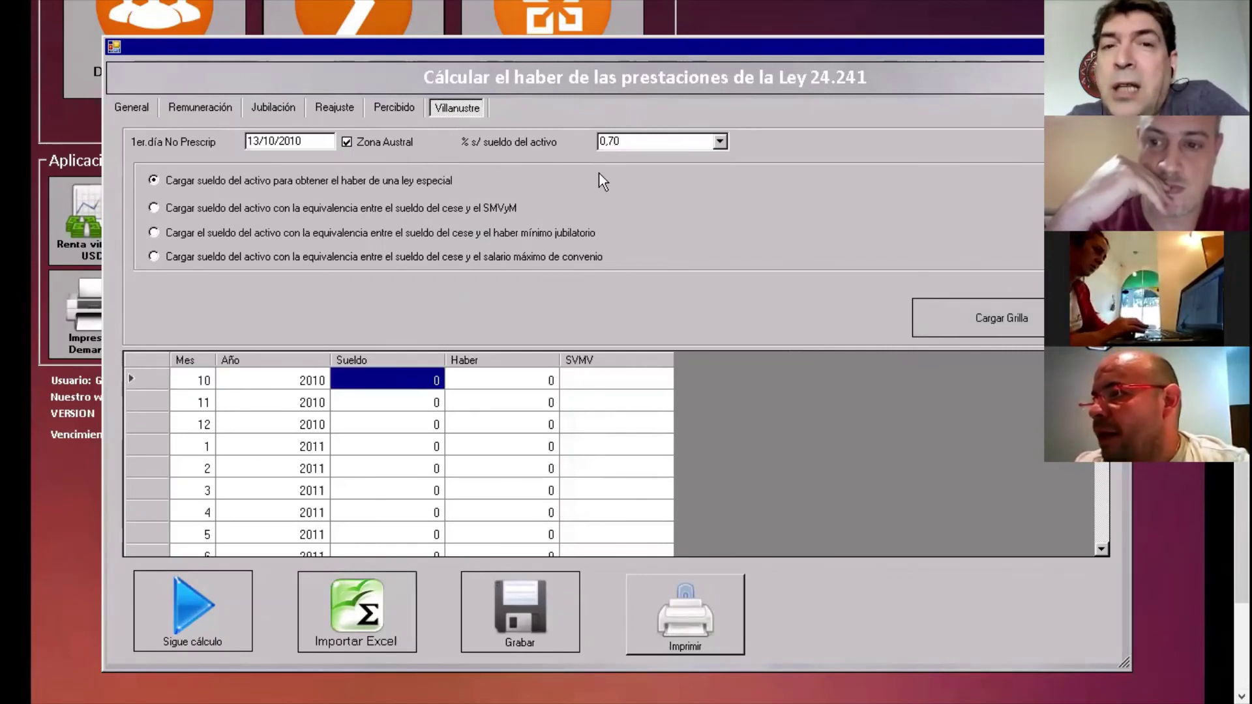
left_click_drag(619, 141, 572, 146)
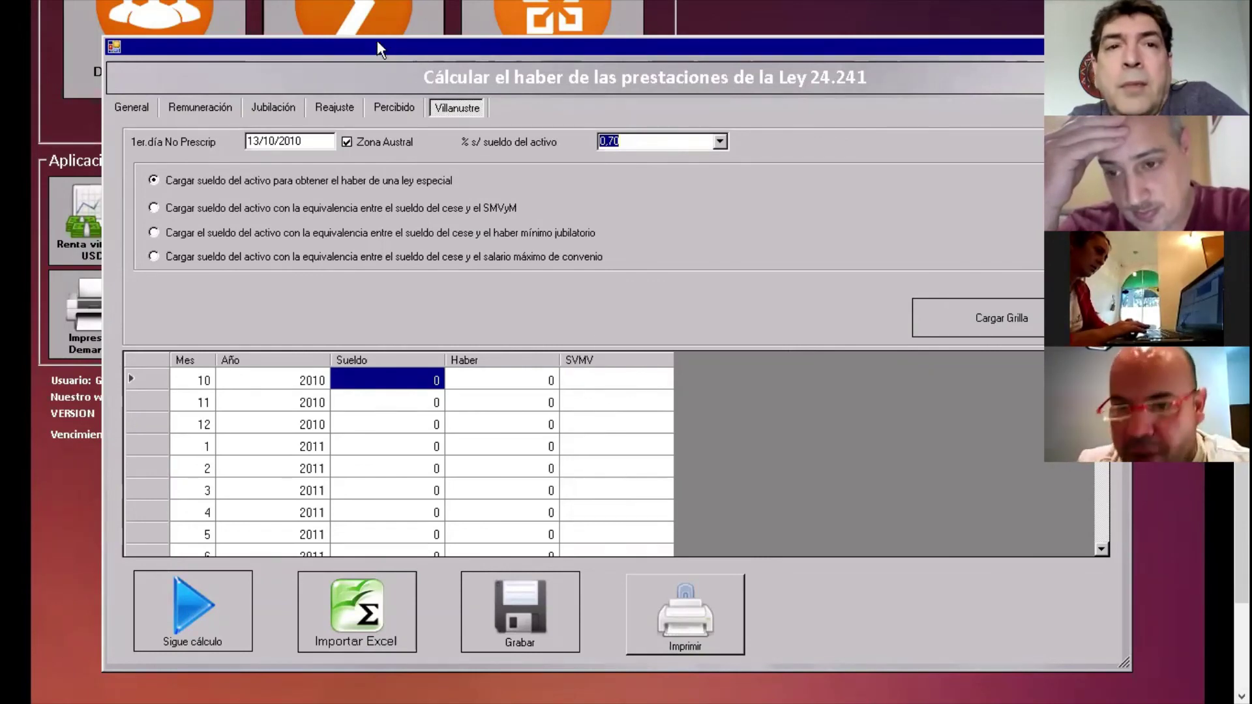
left_click_drag(377, 40, 334, 19)
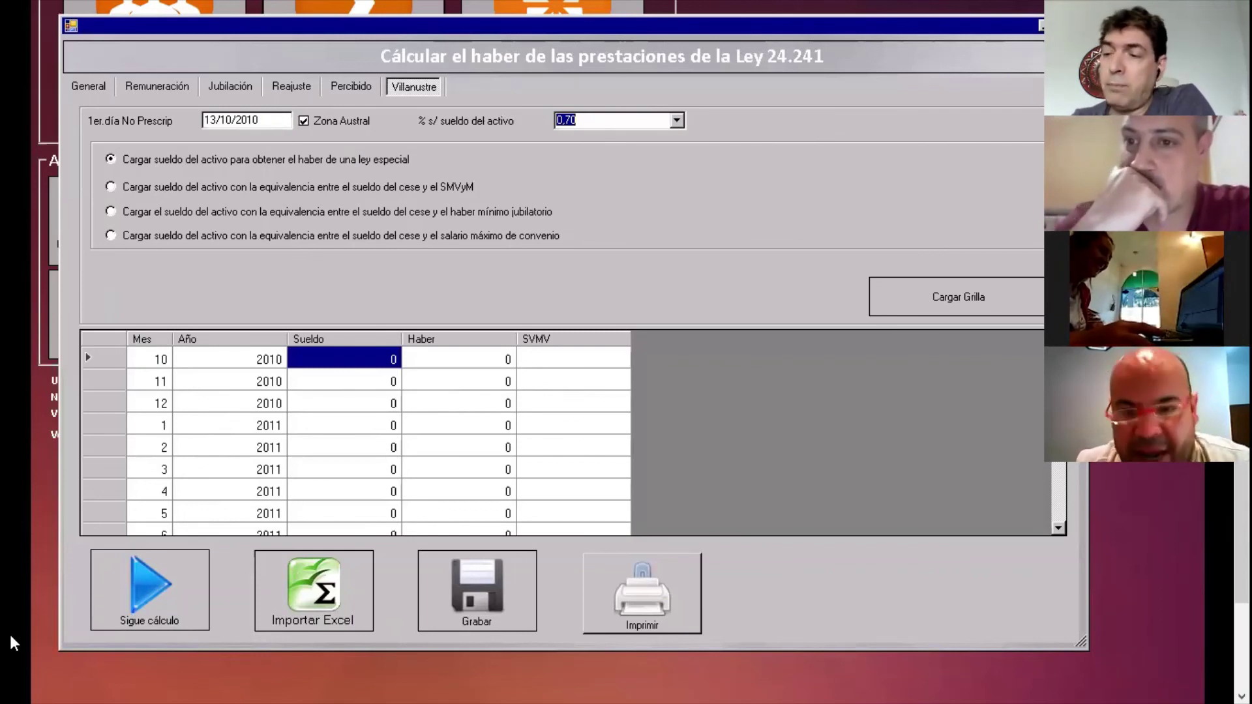
left_click(676, 120)
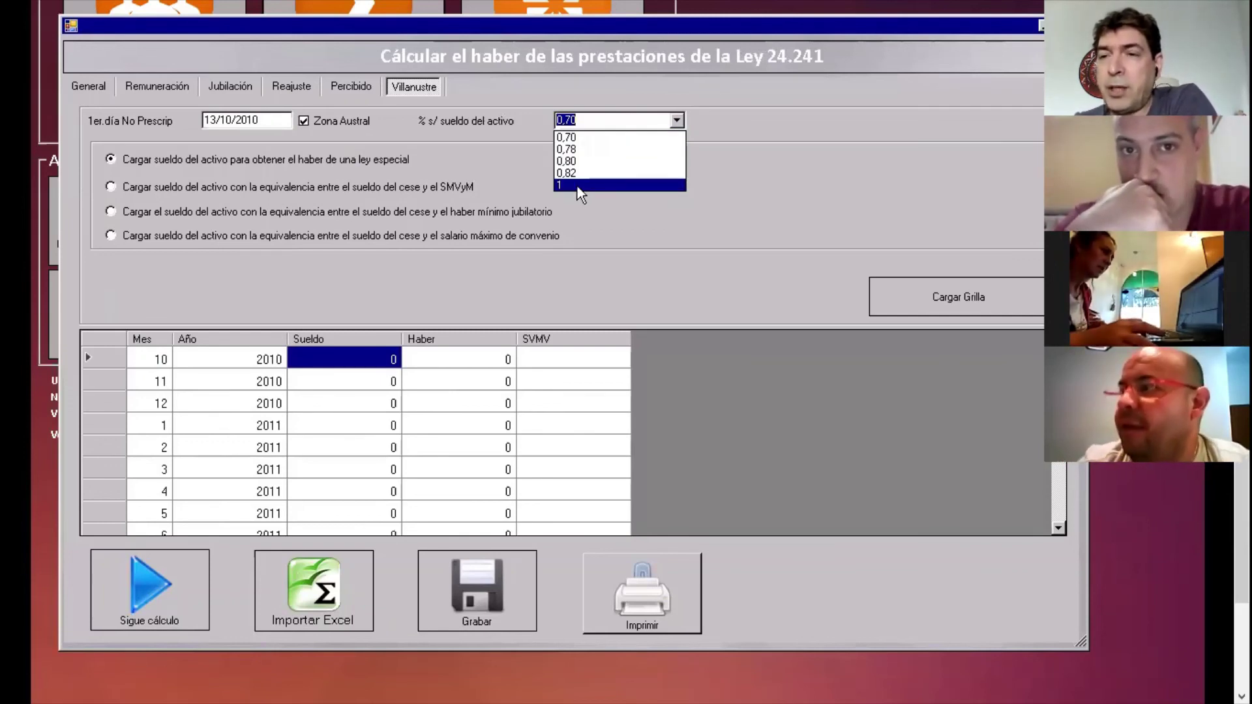
left_click(826, 115)
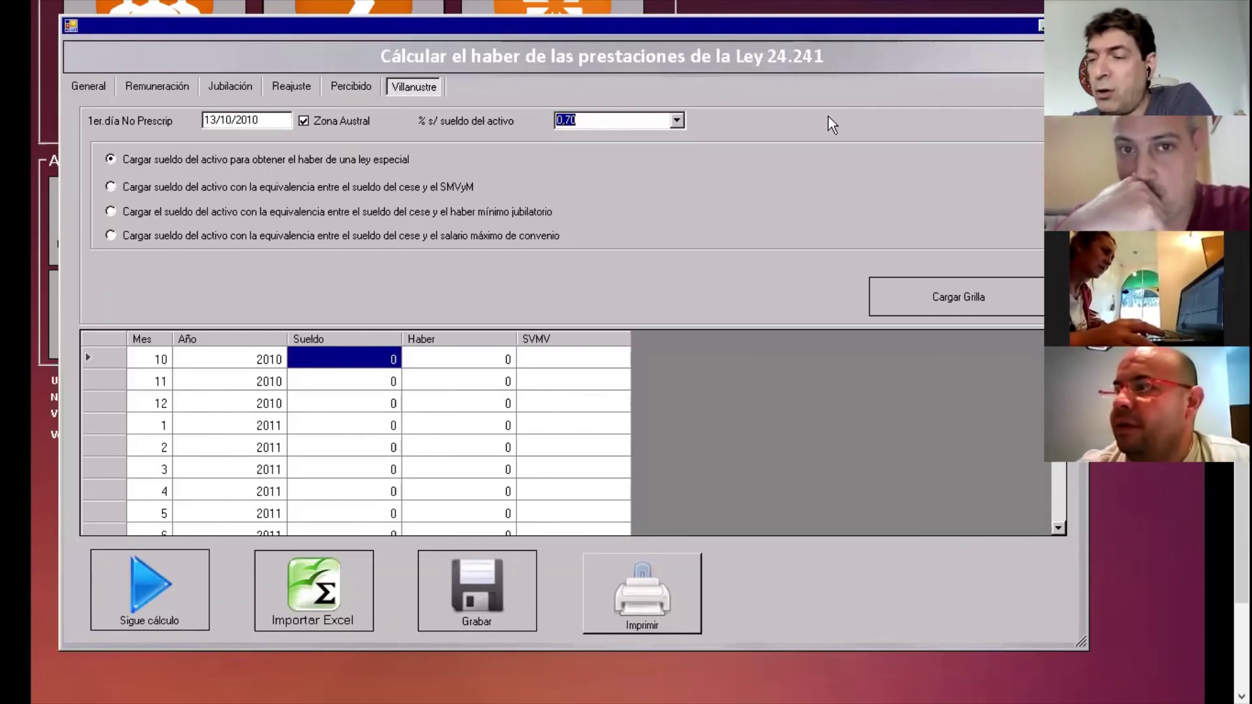